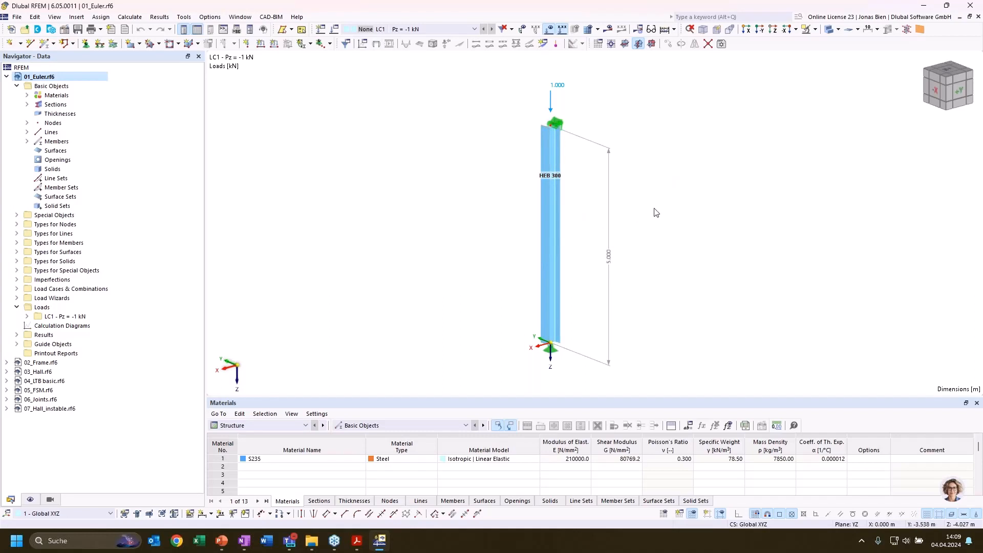
Activate the Structure Stability add-on in the base data of the 01_Euler model.
click(551, 102)
drag(454, 396, 456, 381)
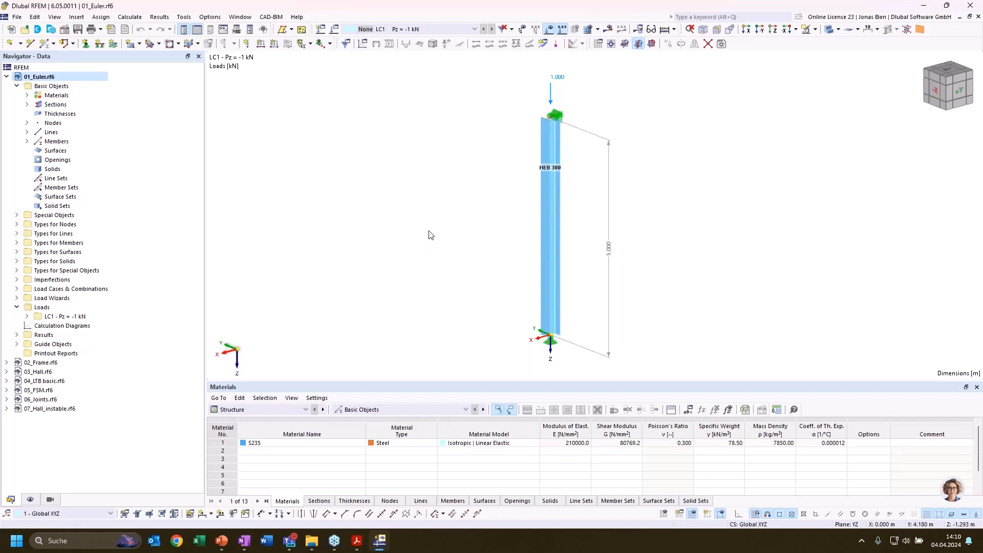
right_click(80, 78)
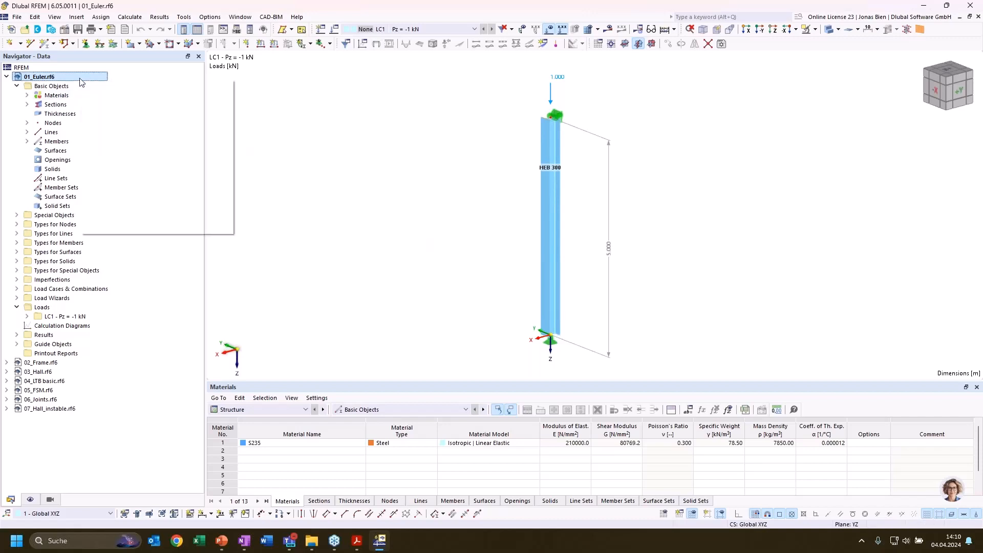
click(103, 87)
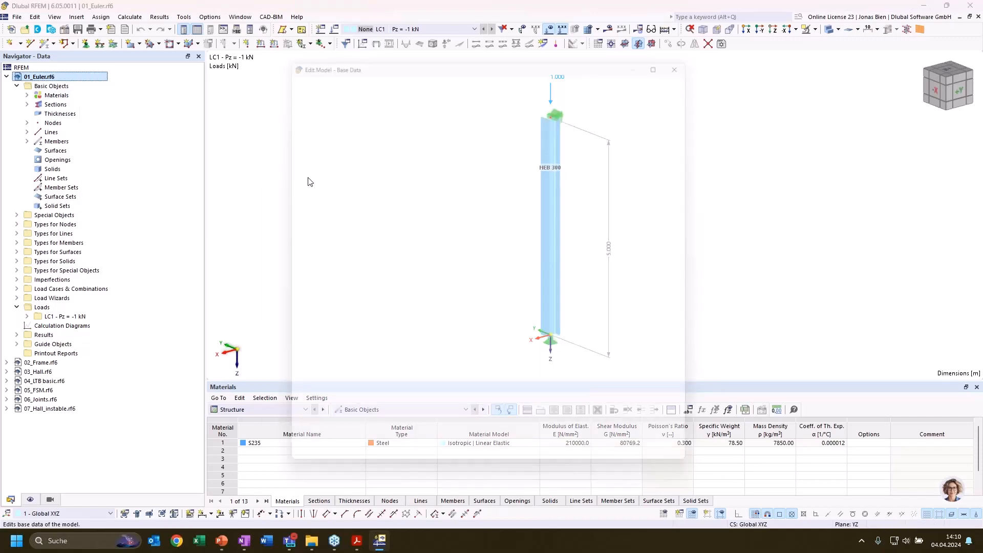
click(325, 71)
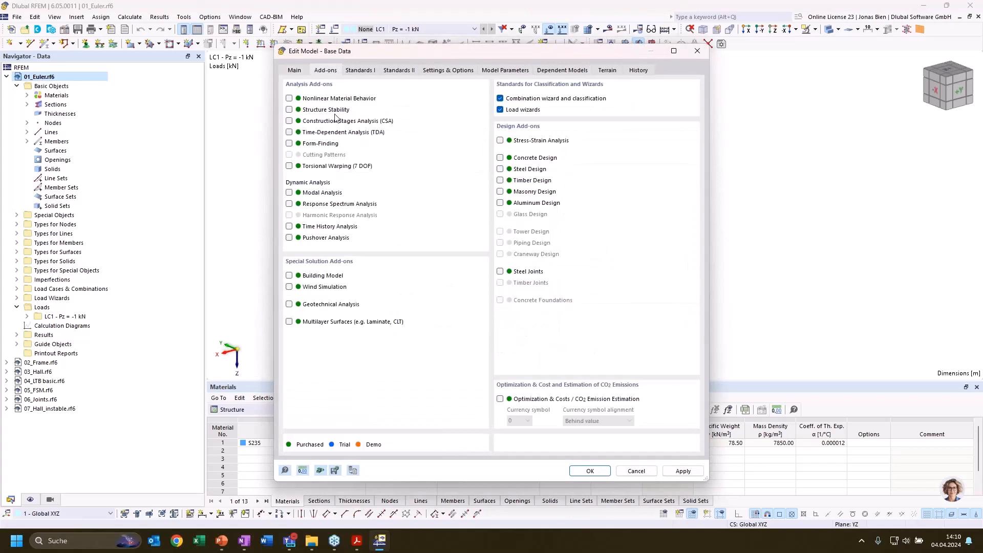
click(289, 109)
click(589, 471)
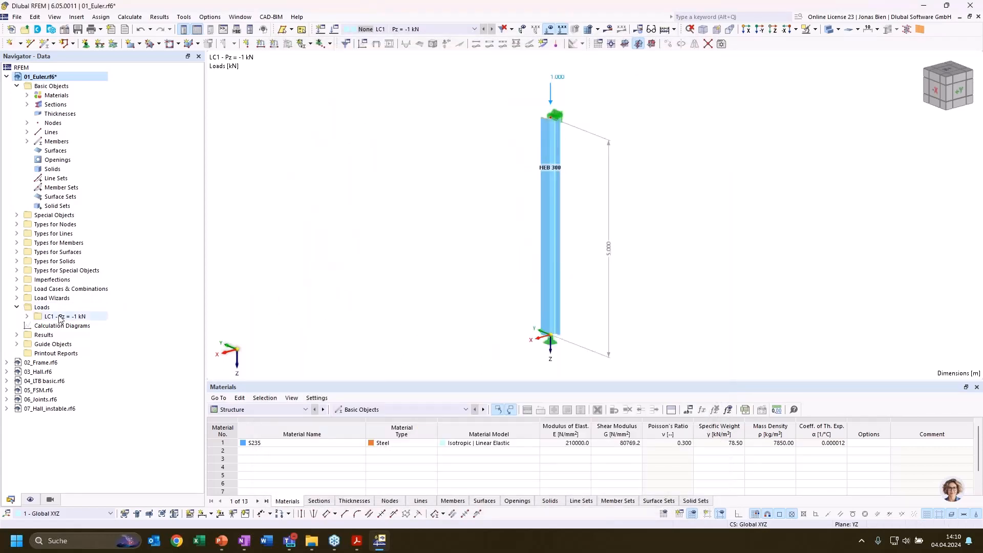
Enable the critical load calculation of the Structure Stability add-on for load case LC1.
click(17, 290)
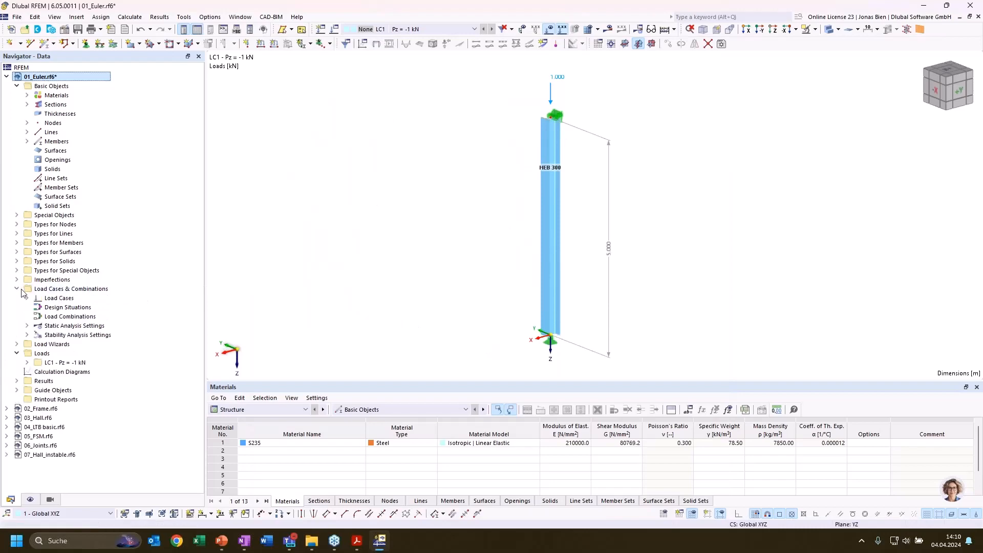
click(27, 298)
click(72, 307)
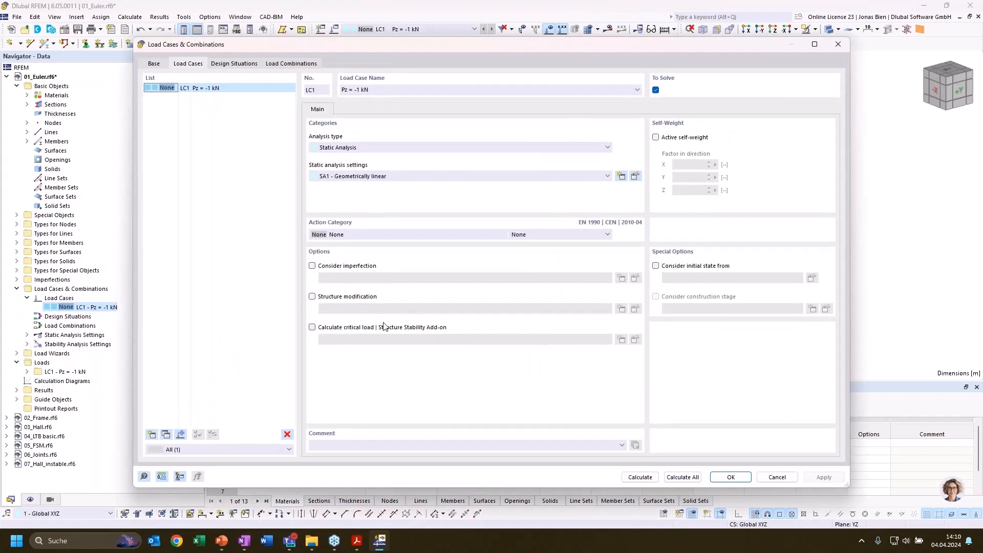
click(347, 328)
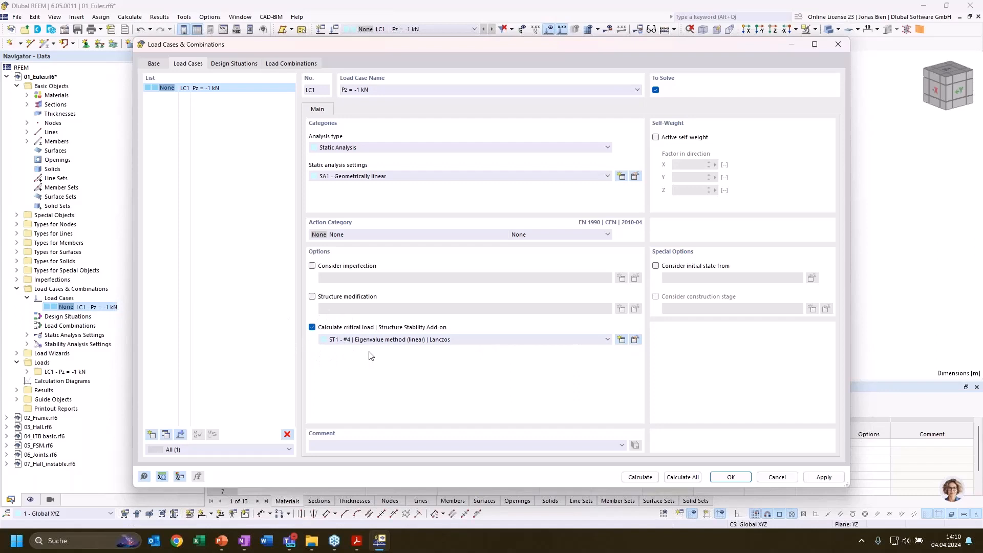
In the ST1 stability analysis settings, choose the linear eigenvalue method with the Lanczos solver and accept the settings.
click(638, 341)
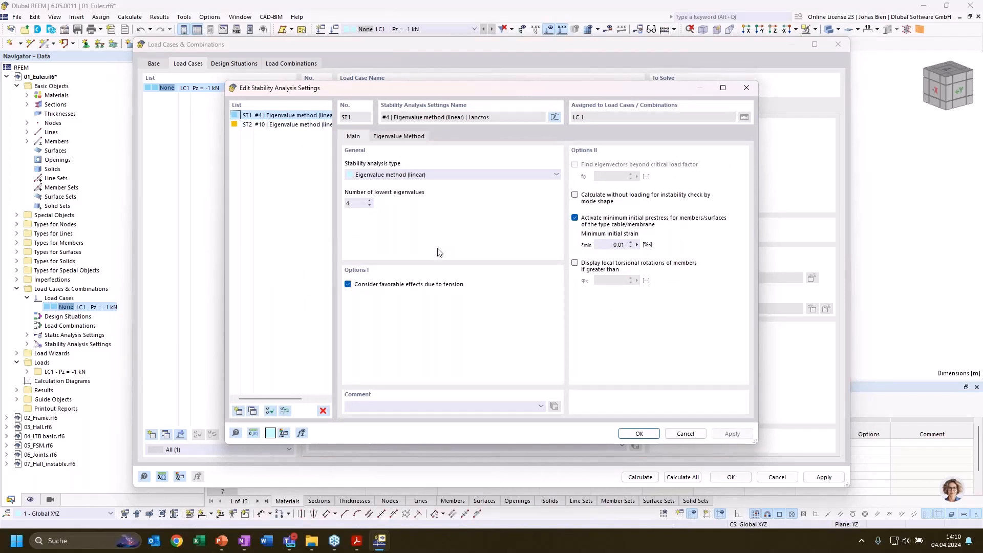
click(451, 174)
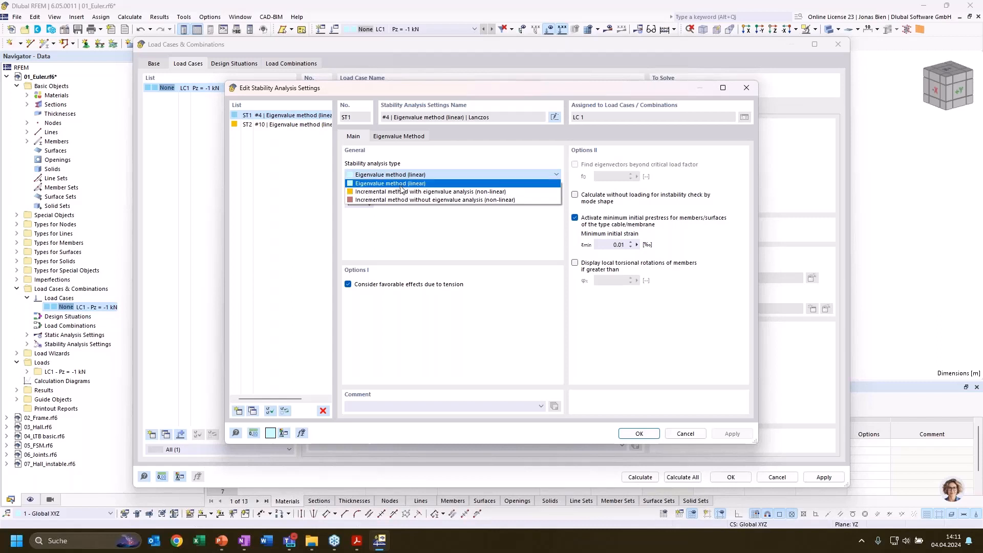
click(371, 186)
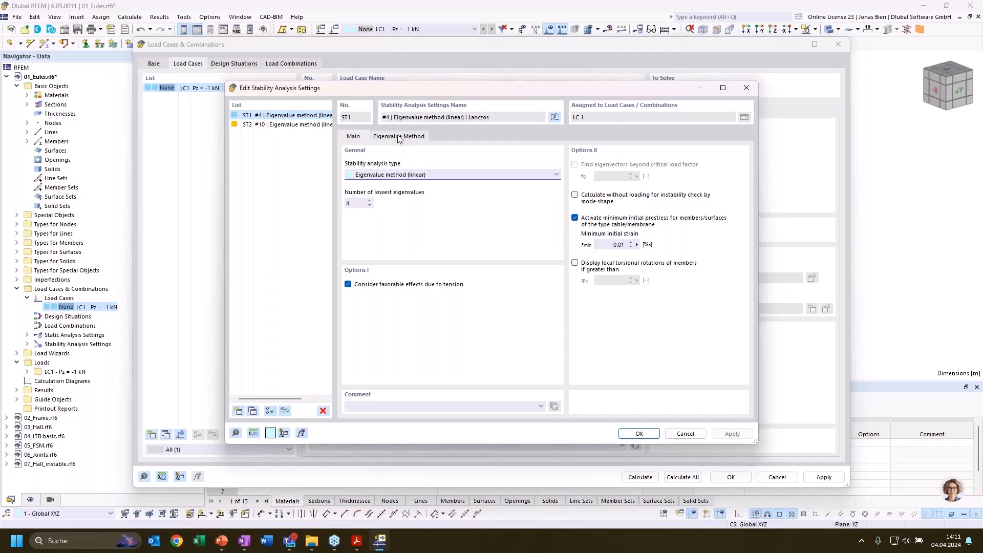
click(415, 142)
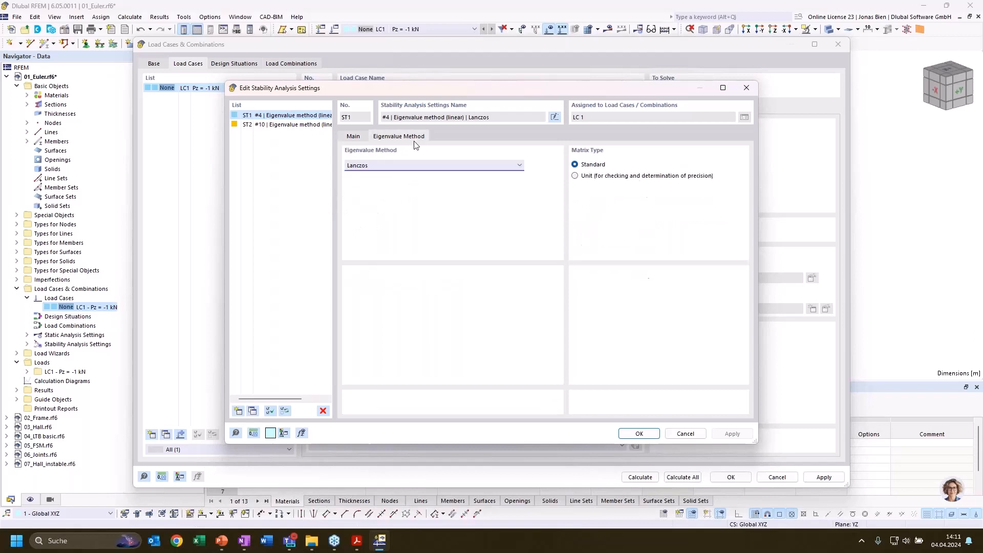
click(414, 163)
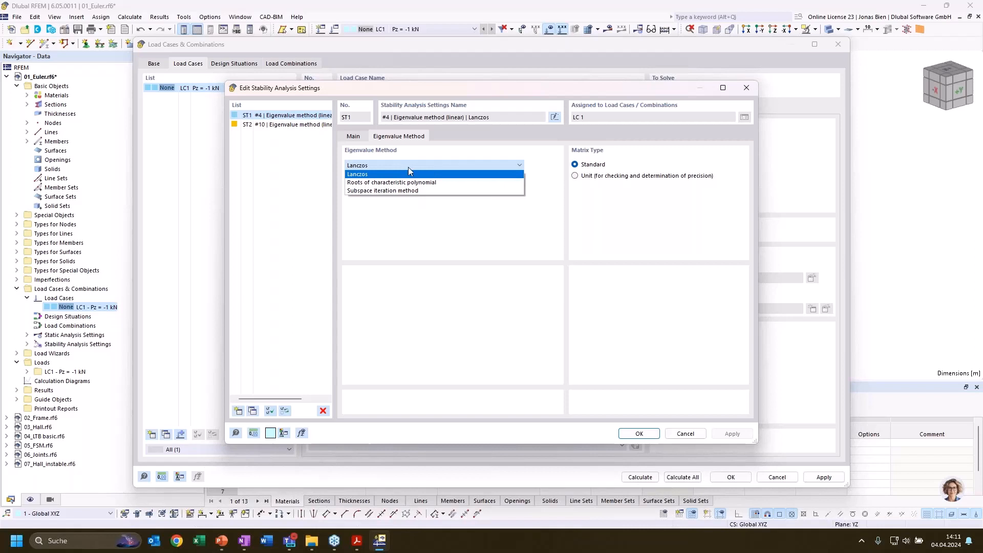
click(408, 172)
click(396, 163)
click(389, 173)
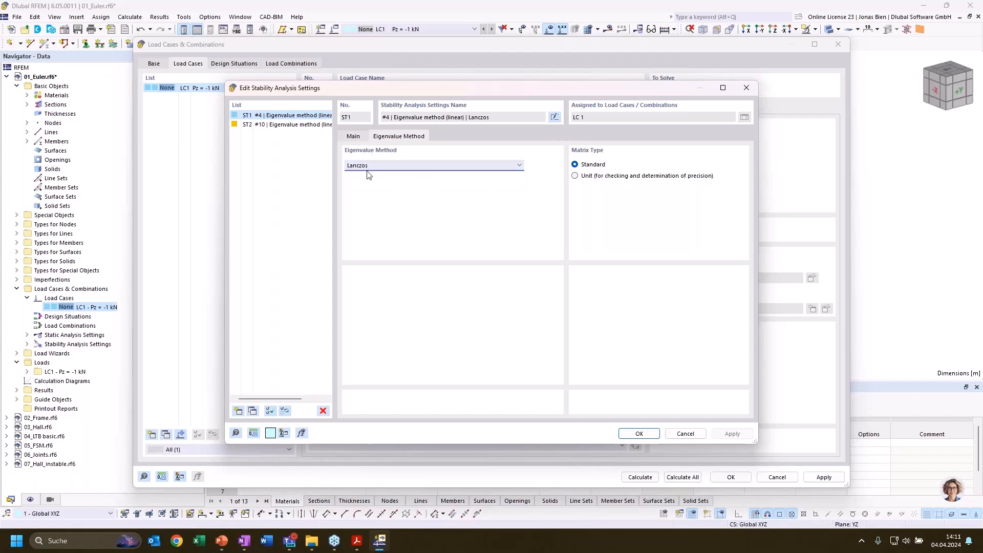
click(360, 138)
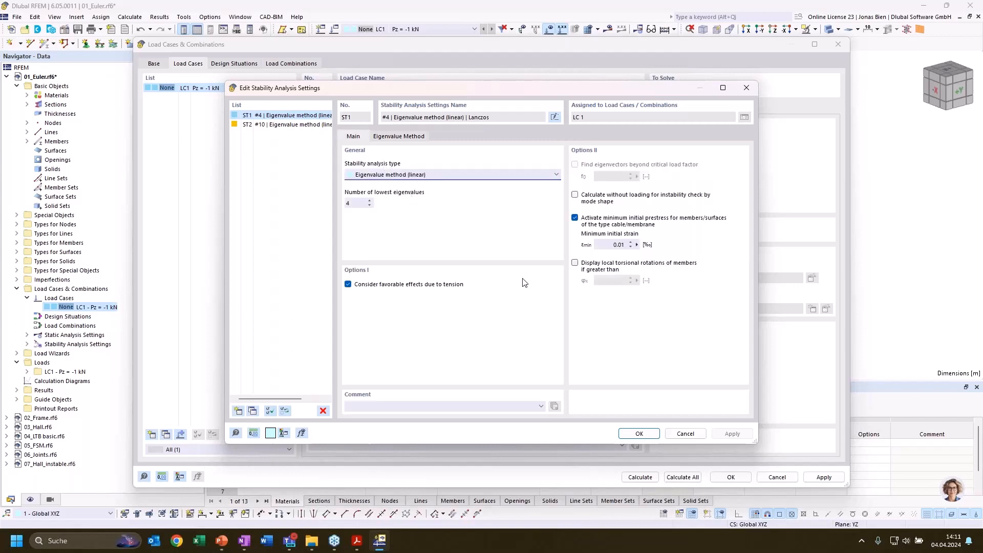
click(639, 434)
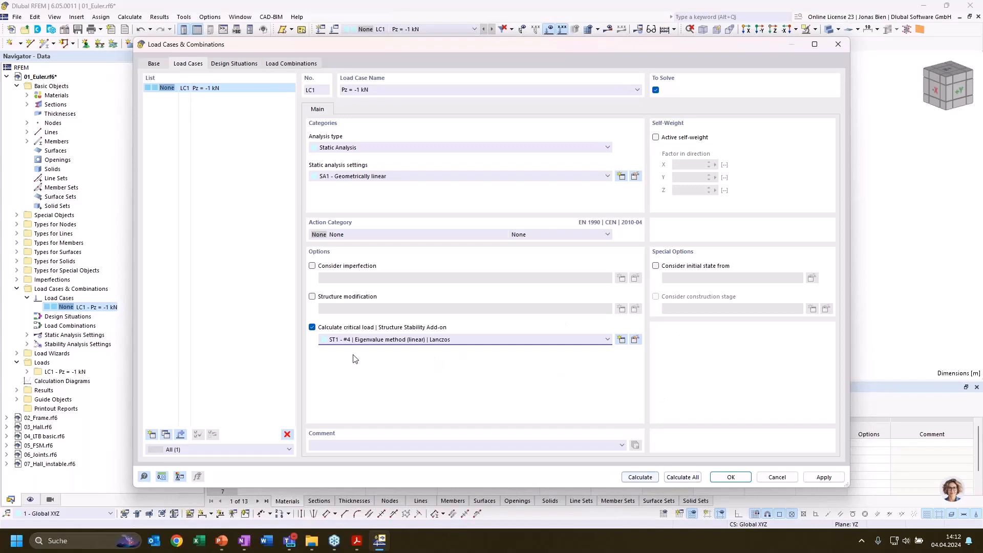
Calculate load case LC1 and display the stability analysis results with the column's mode shape.
click(639, 478)
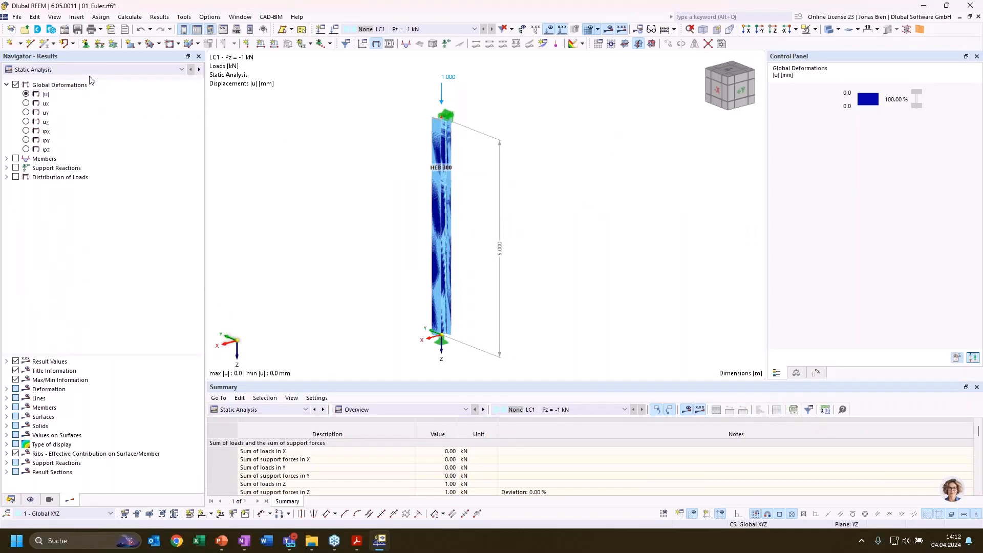
click(93, 72)
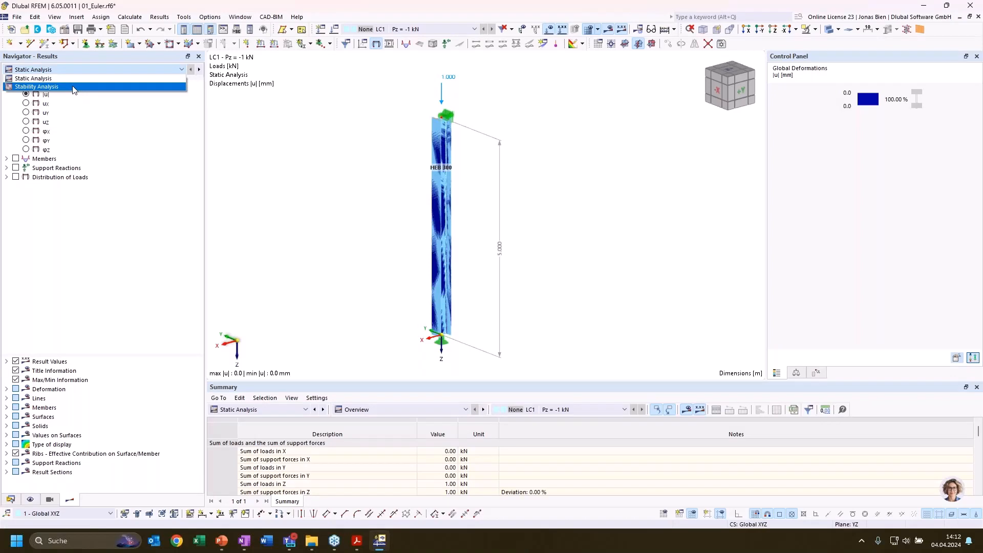
click(72, 88)
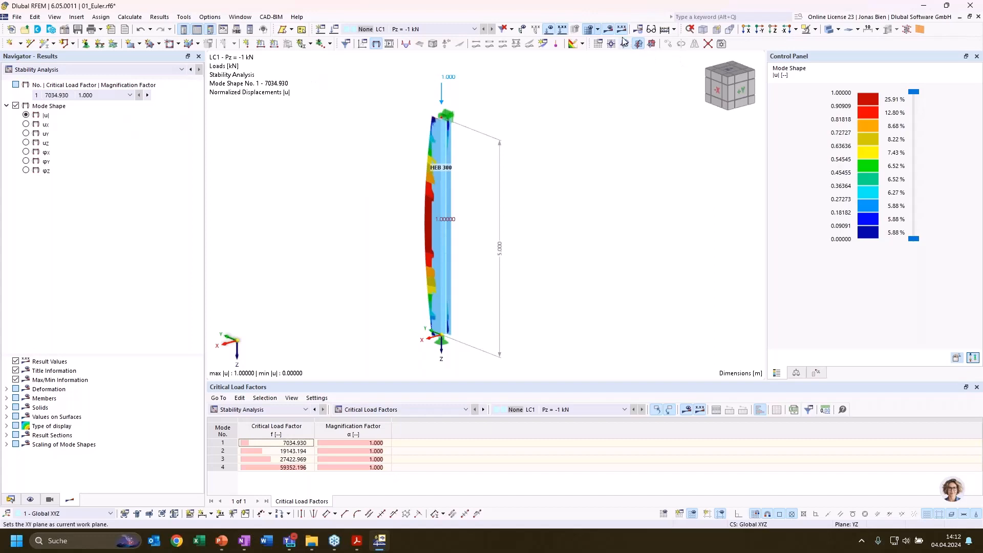
click(755, 33)
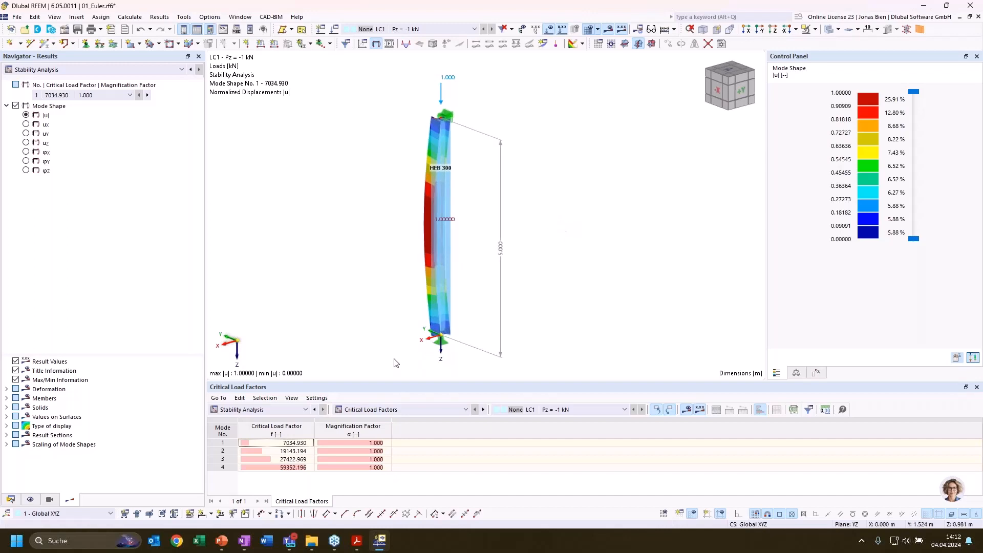
Examine the critical load factors and compare mode shapes 1 to 3 of the column through the results table.
click(117, 95)
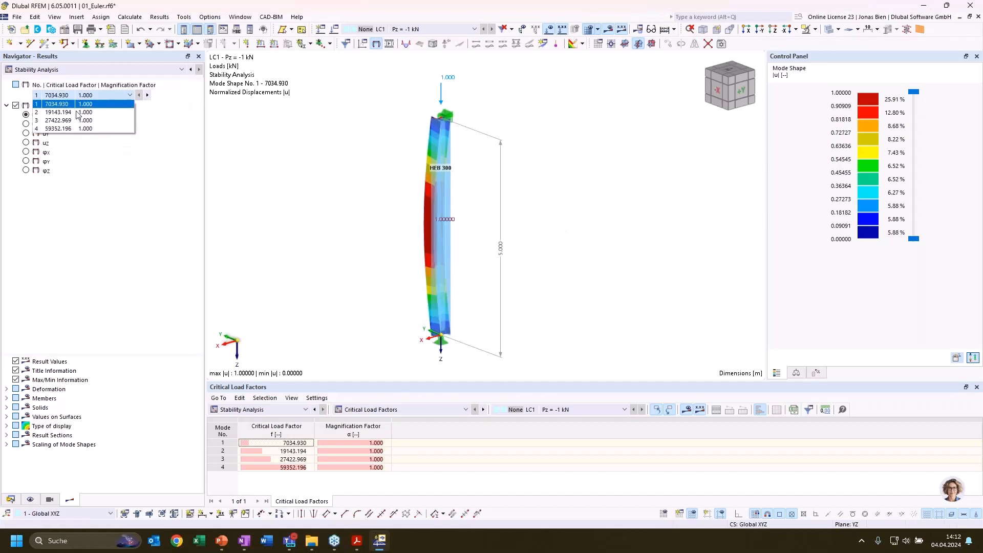
click(85, 97)
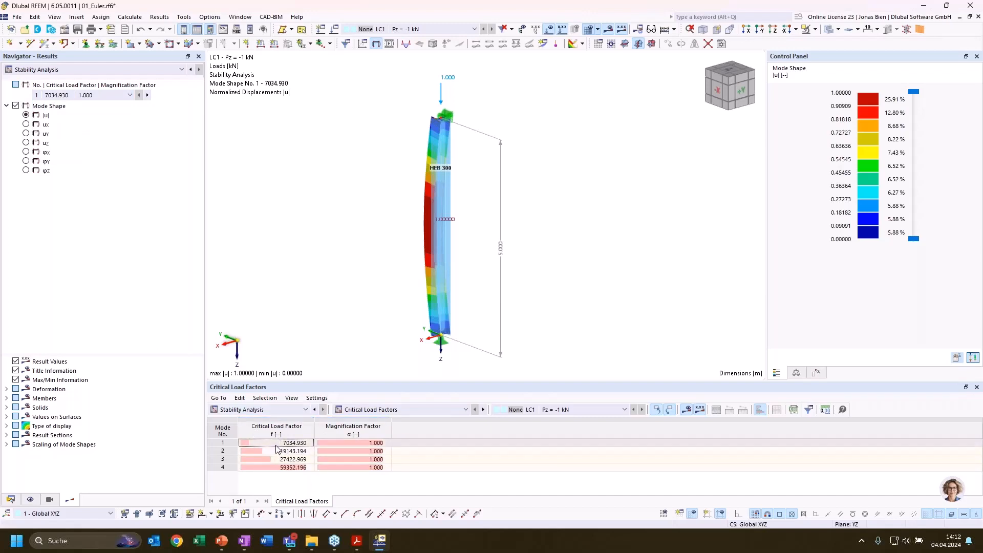
click(234, 446)
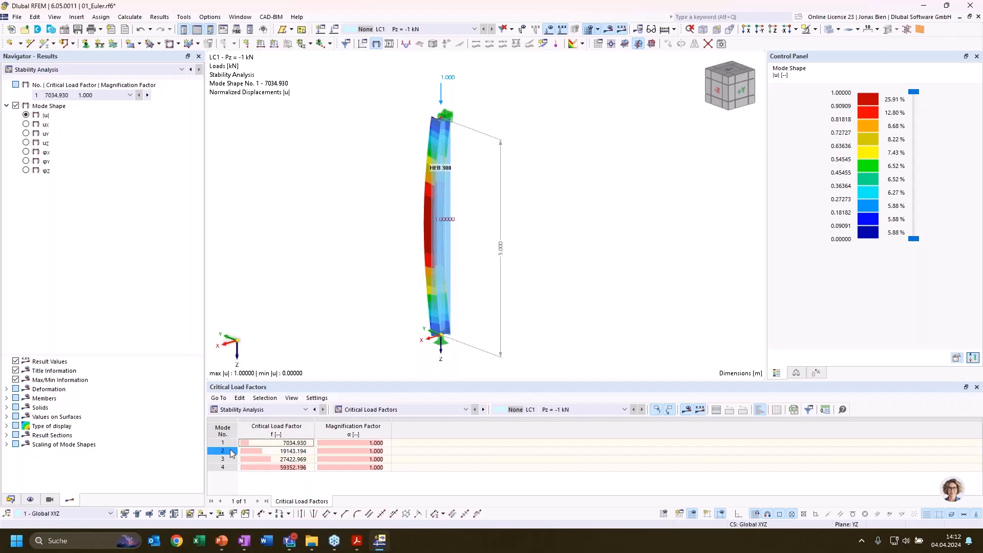
click(276, 445)
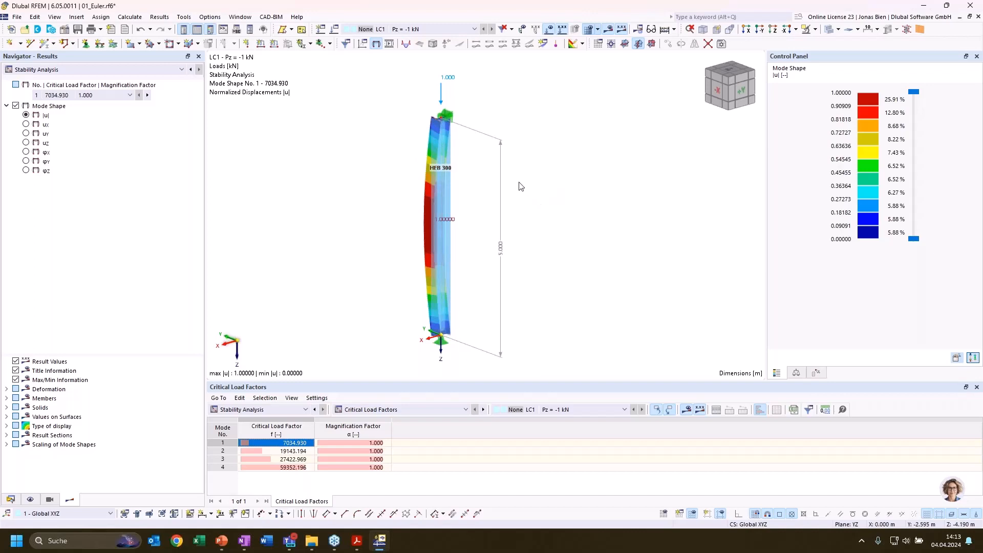
click(270, 452)
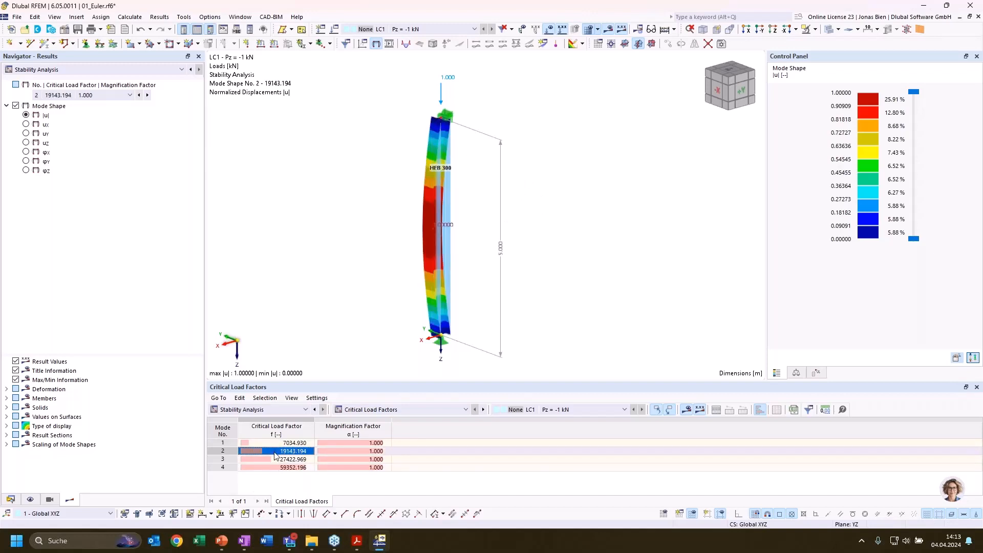
click(276, 443)
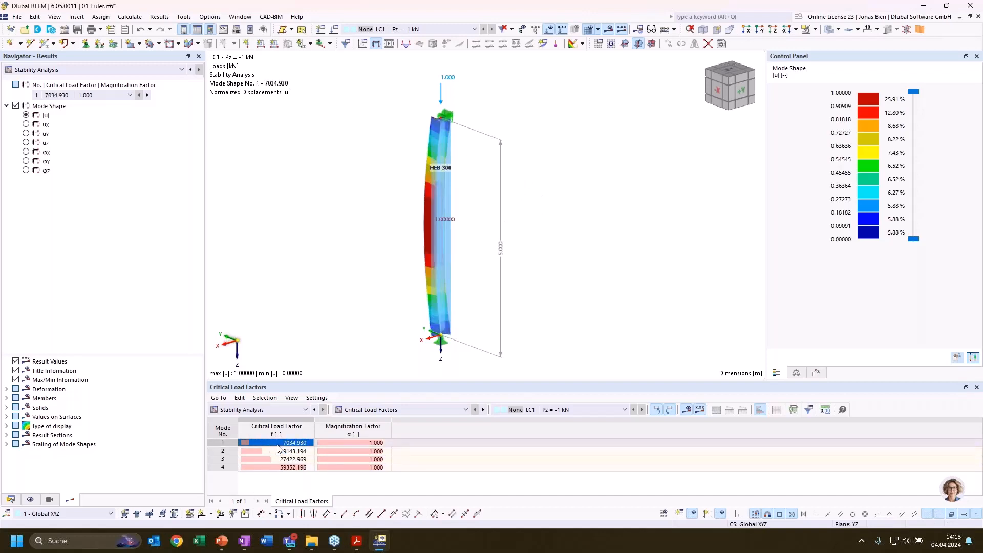
click(345, 444)
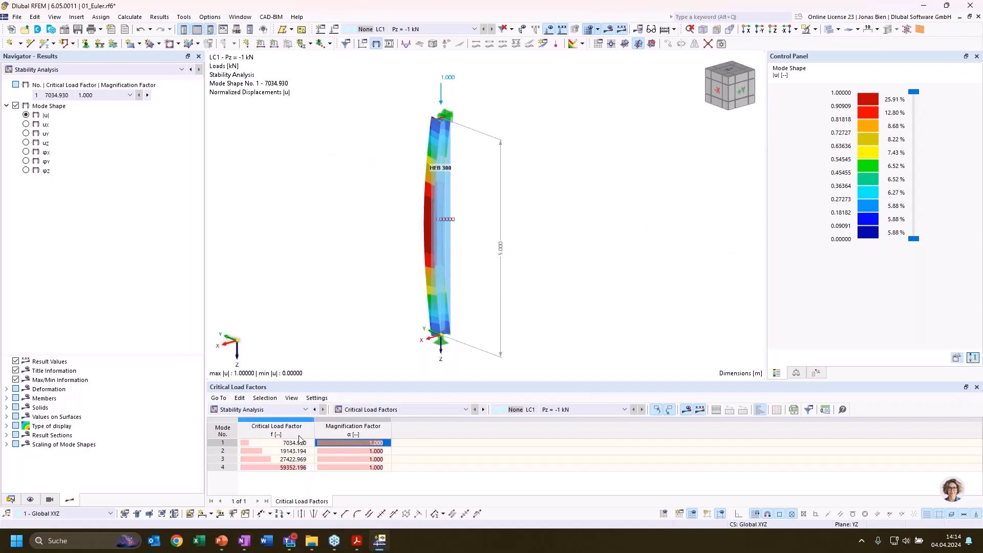
click(241, 443)
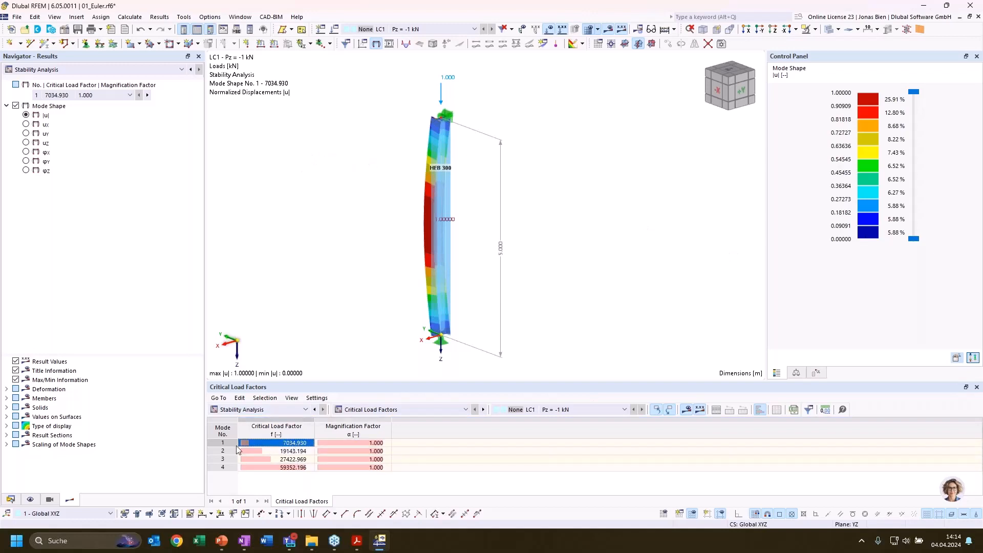
click(279, 451)
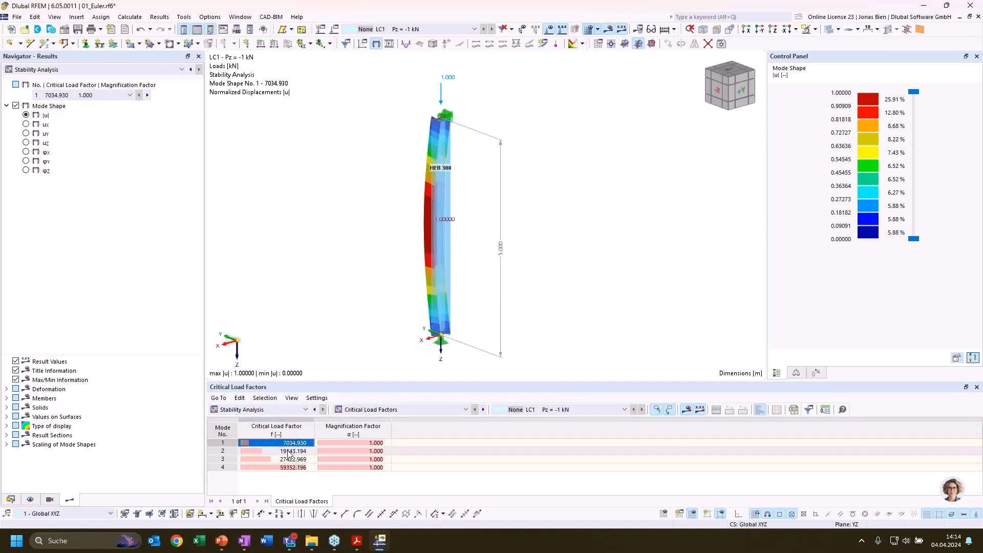
click(284, 460)
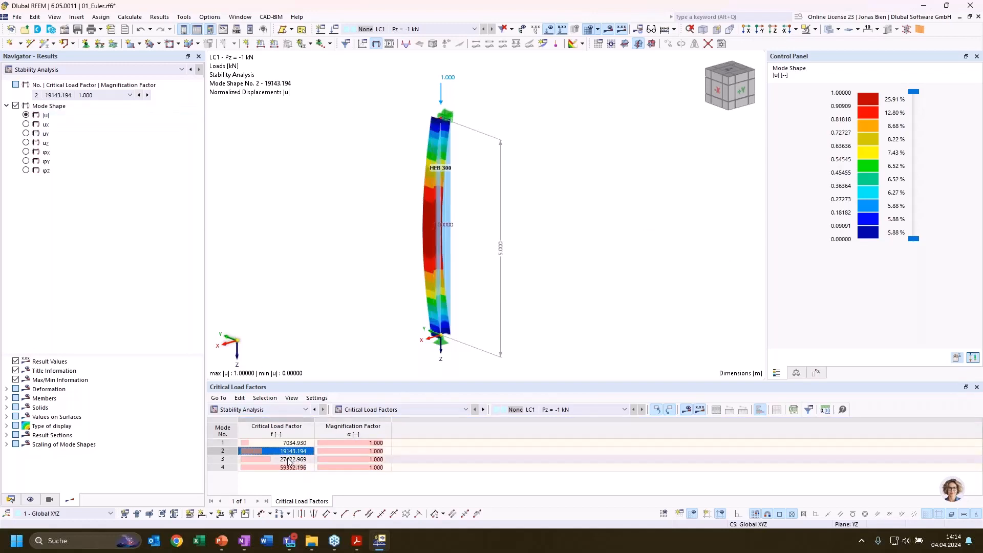
Step through the mode shapes, return to mode 1 and examine the column's buckling direction from several sides.
click(139, 95)
click(140, 95)
click(148, 96)
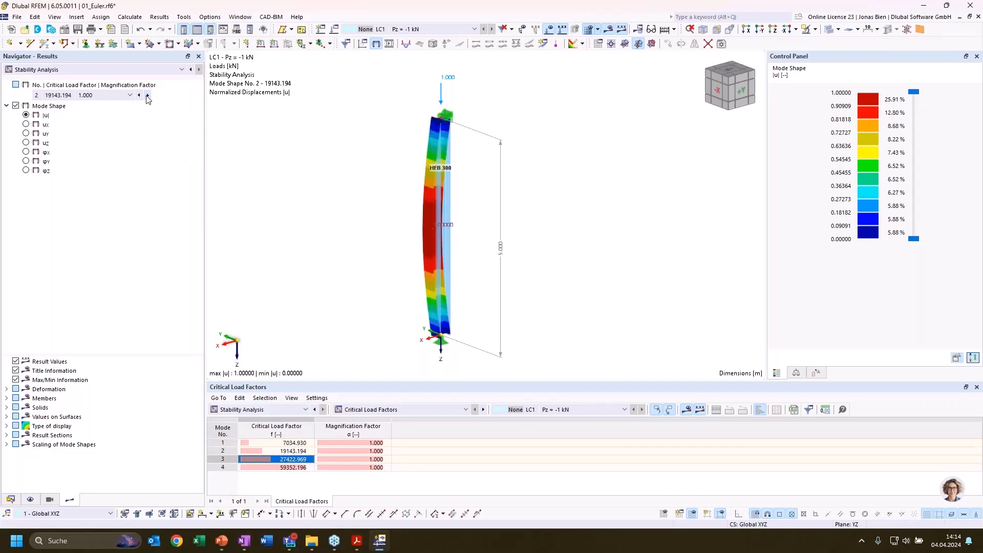
click(148, 96)
click(139, 95)
click(139, 95)
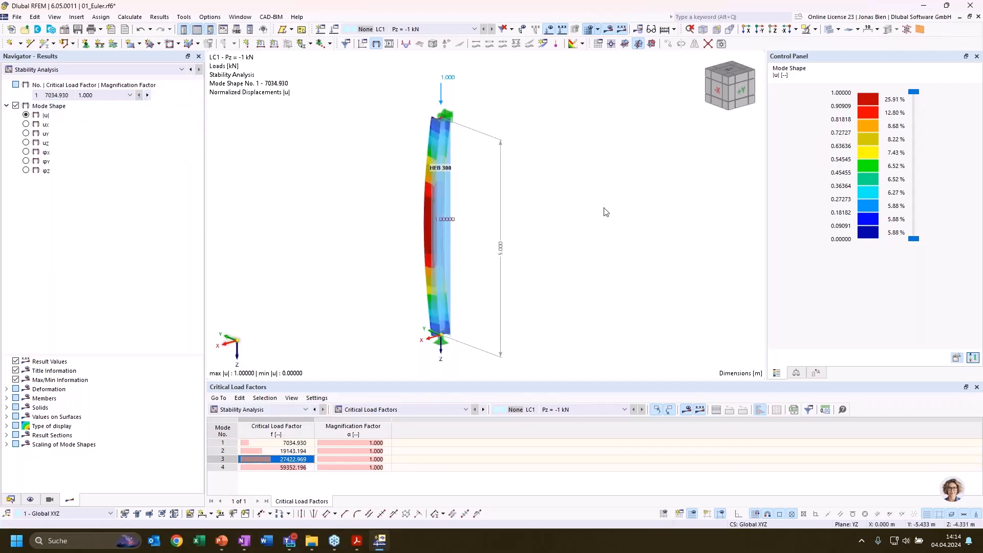
ctrl+middle_drag(521, 184, 482, 222)
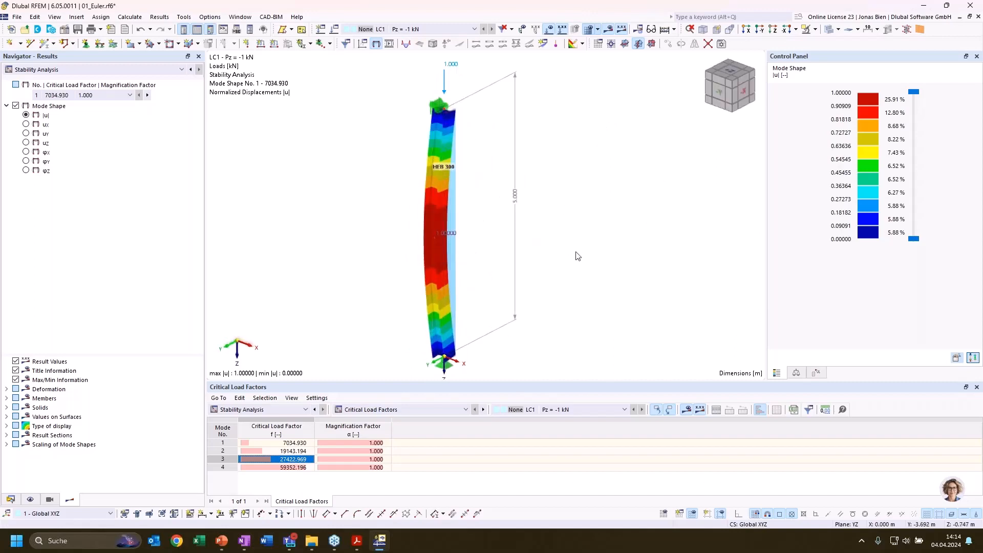
ctrl+middle_drag(575, 251, 474, 204)
ctrl+middle_drag(589, 186, 555, 201)
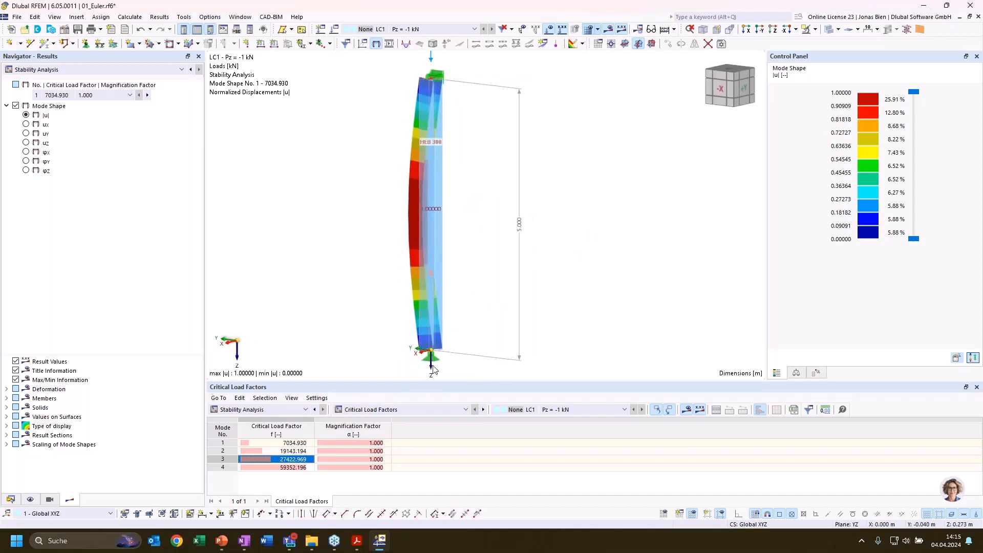
ctrl+middle_drag(472, 190, 566, 180)
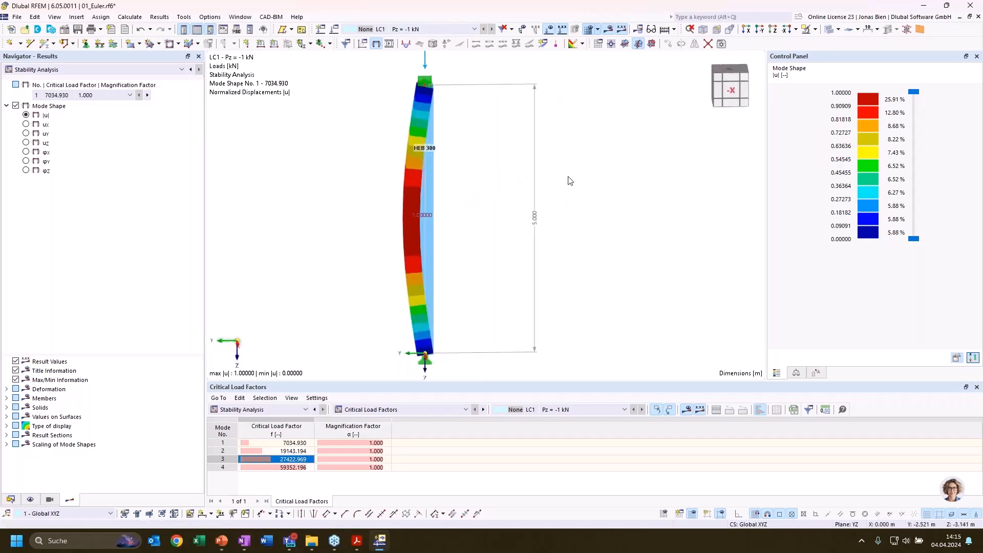
Examine the column's mode shapes 1, 2 and 3 from several sides to compare their buckling directions.
ctrl+middle_drag(484, 214, 578, 253)
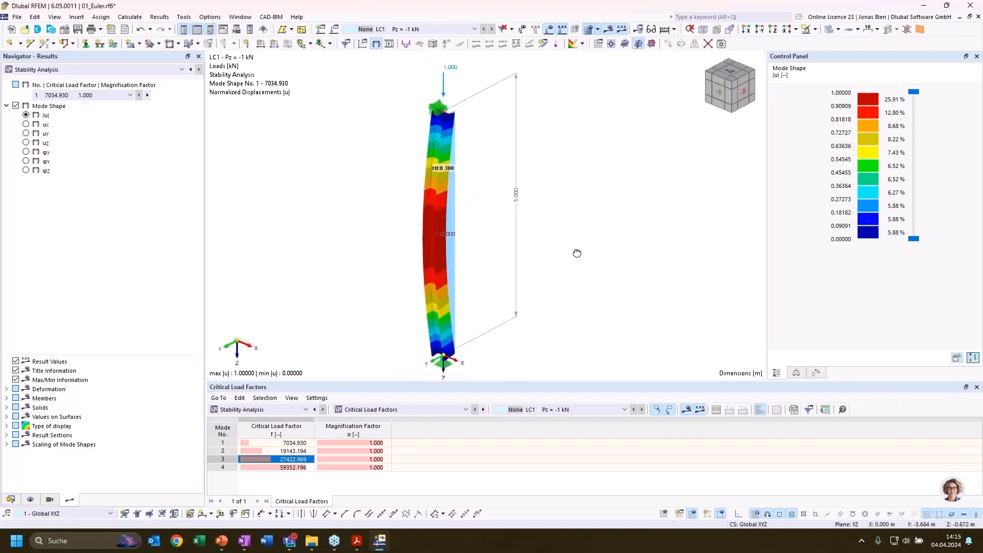
click(294, 454)
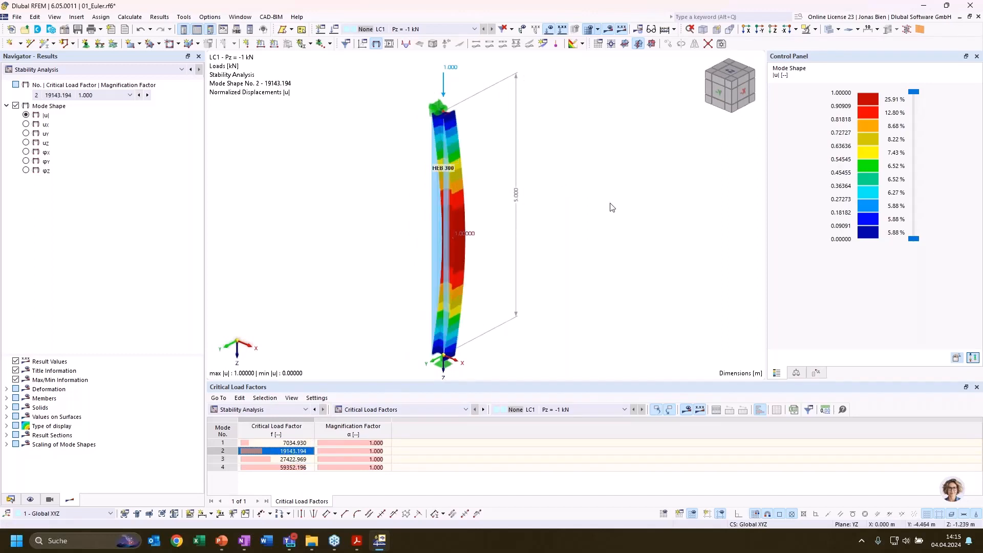
ctrl+middle_drag(571, 190, 425, 163)
scroll(425, 163, down, 1)
key(Down)
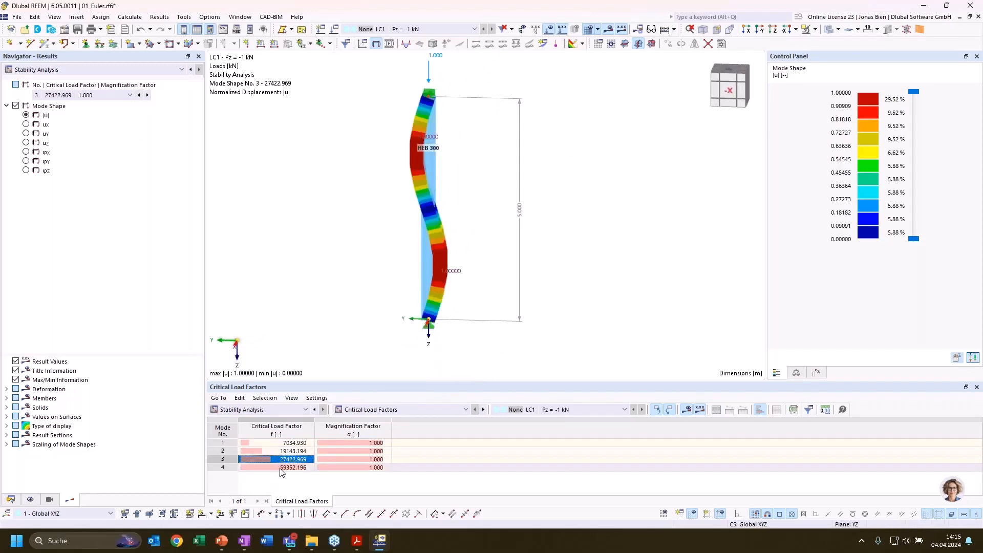
Compare mode shapes 3 and 4 of the column while viewing the deformation from several sides.
click(281, 468)
ctrl+middle_drag(606, 186, 550, 221)
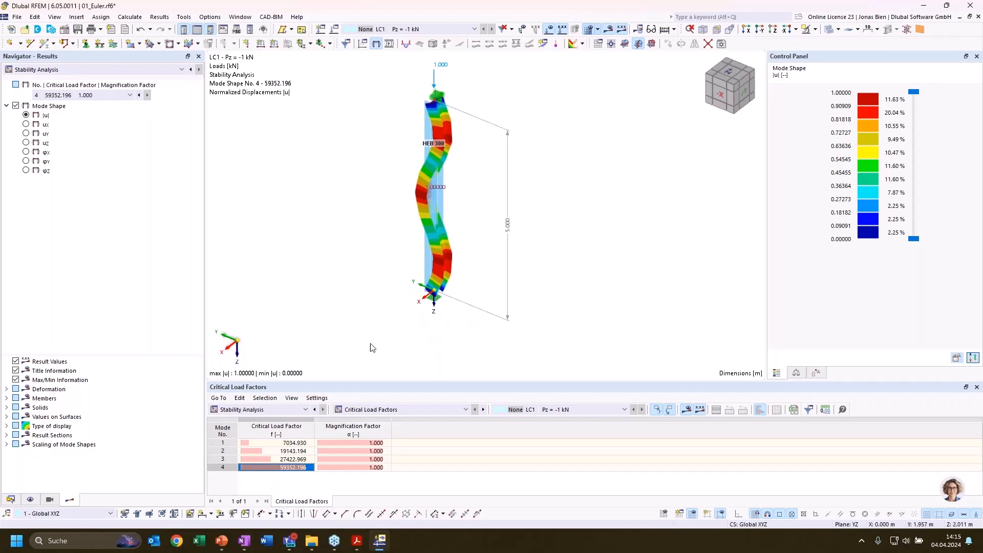
key(Up)
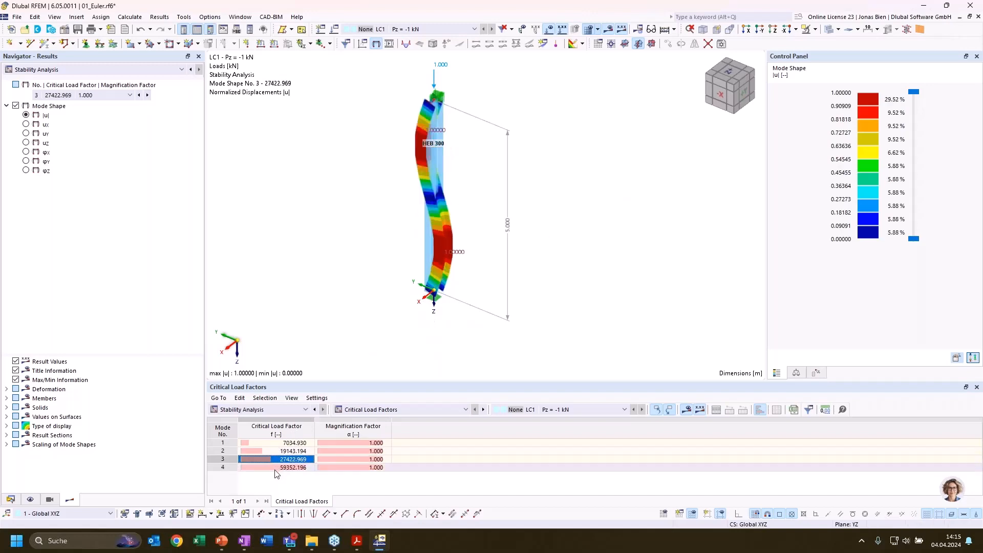
click(277, 469)
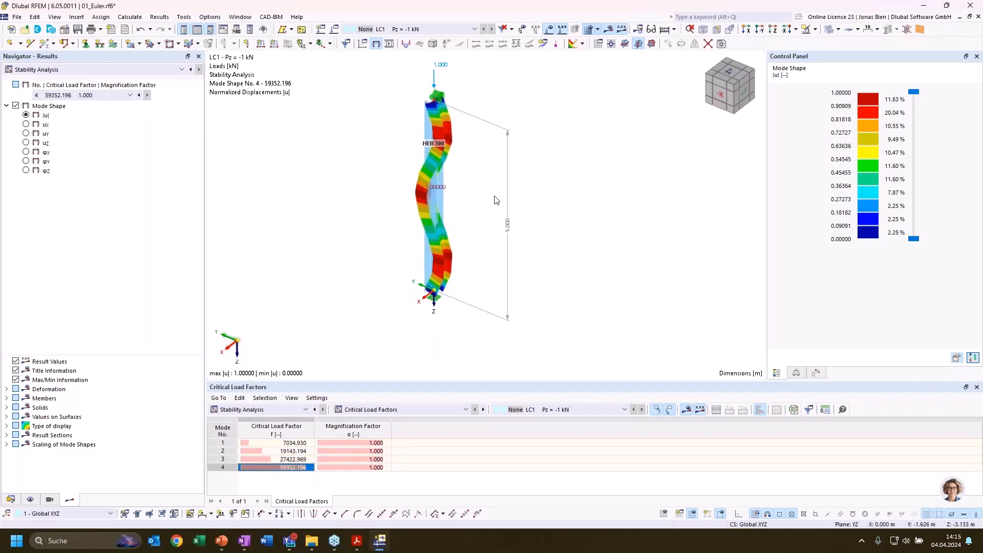
ctrl+middle_drag(501, 201, 529, 201)
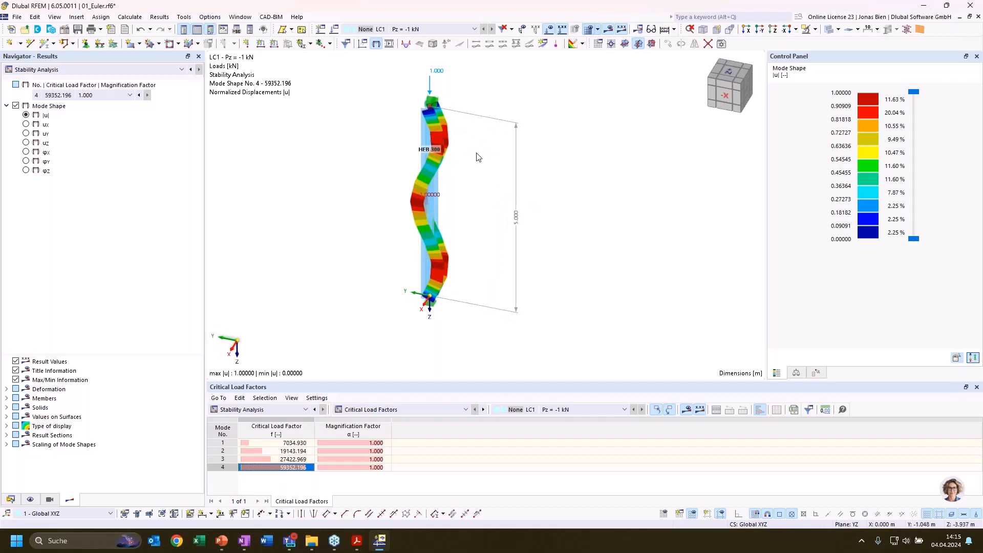
ctrl+middle_drag(461, 248, 512, 245)
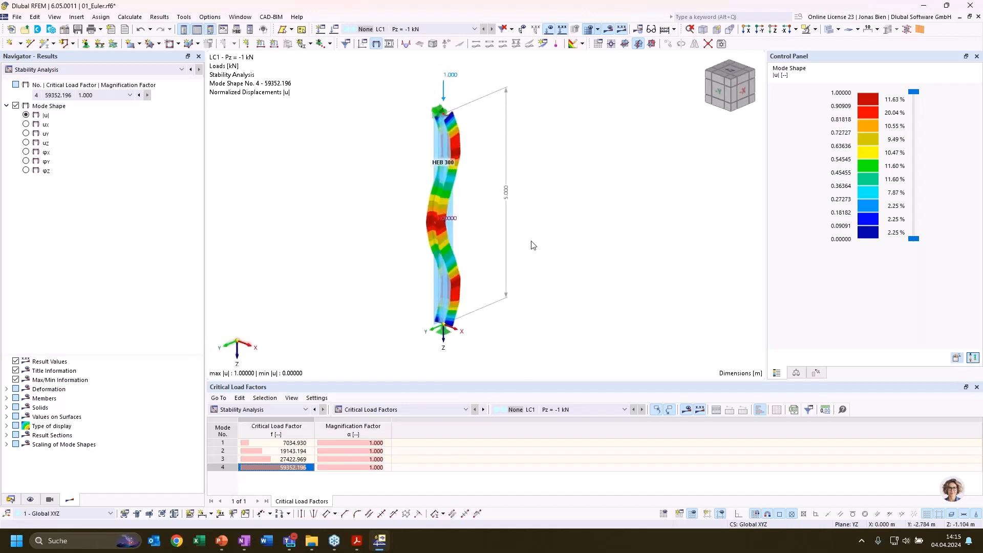
click(272, 458)
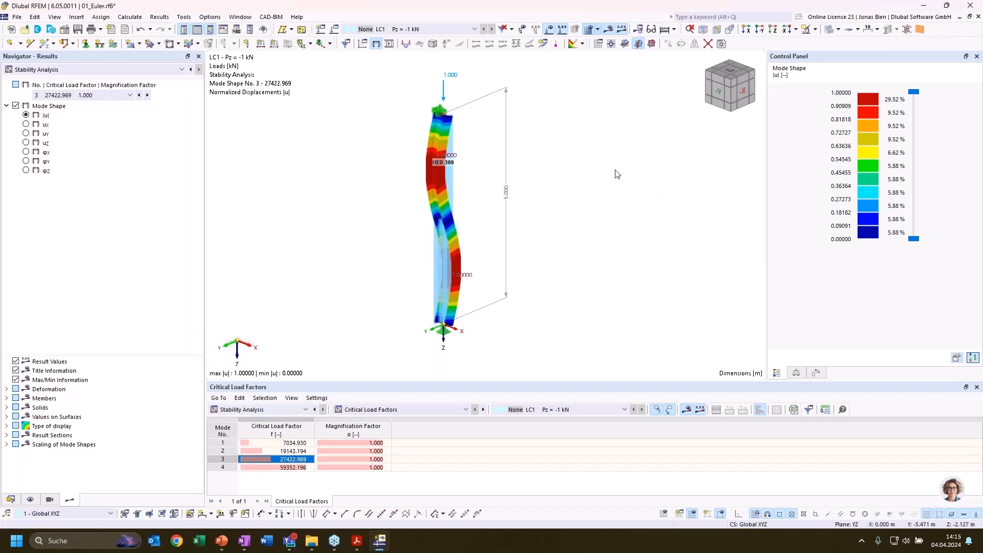
Display mode shape 1 again and consult the Euler case formulas on the presentation slide before returning to RFEM.
click(282, 443)
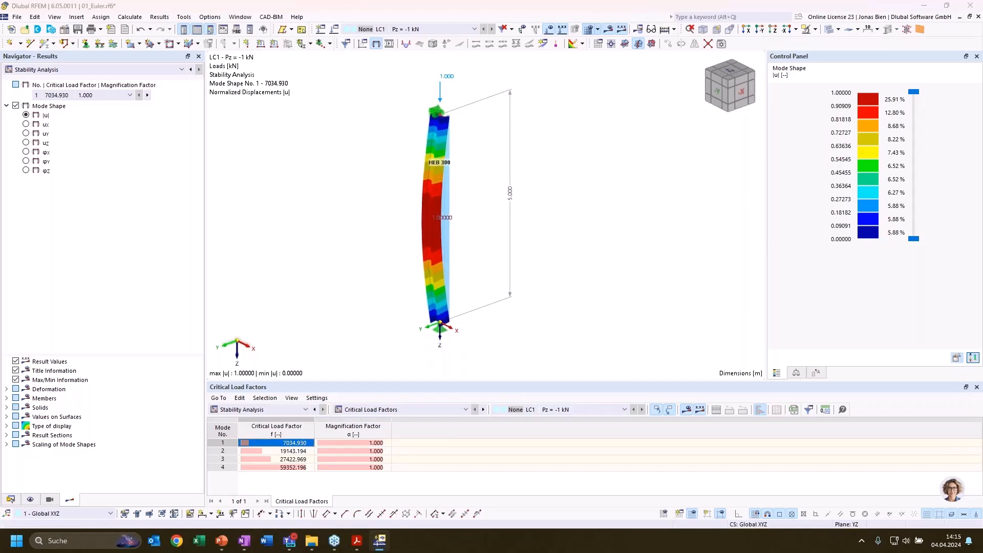
key(alt+Tab)
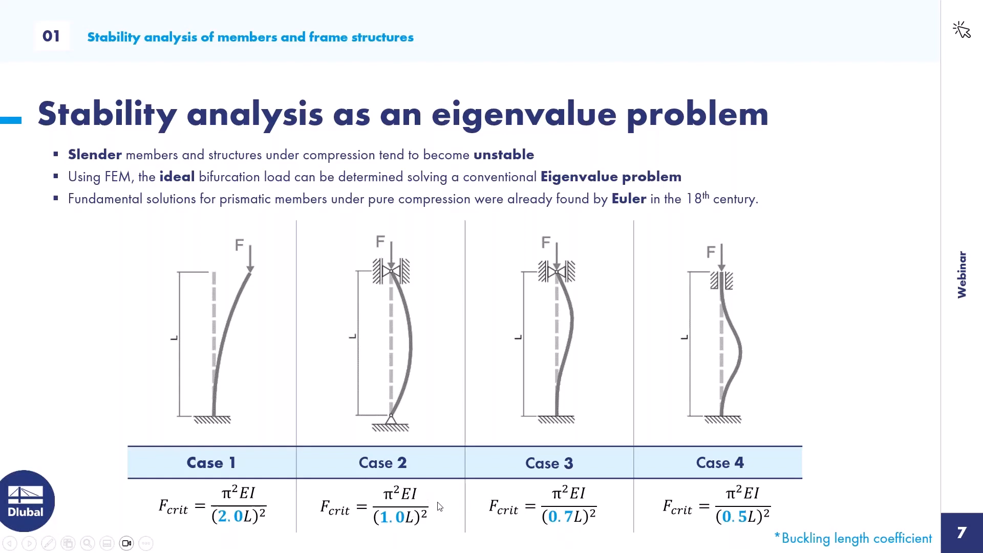
key(alt+Tab)
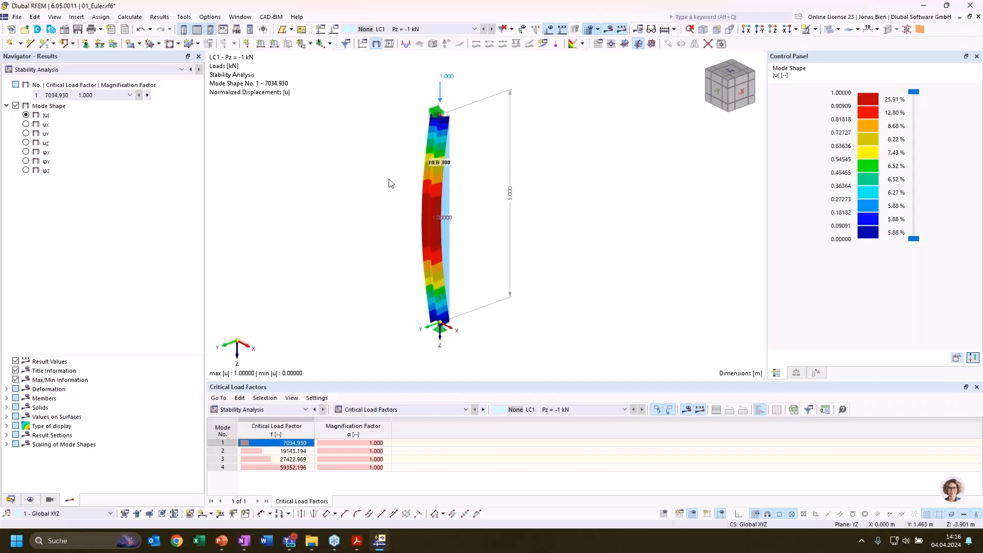
Open the console and evaluate materials[1].elasticity_modulus_global.
click(229, 32)
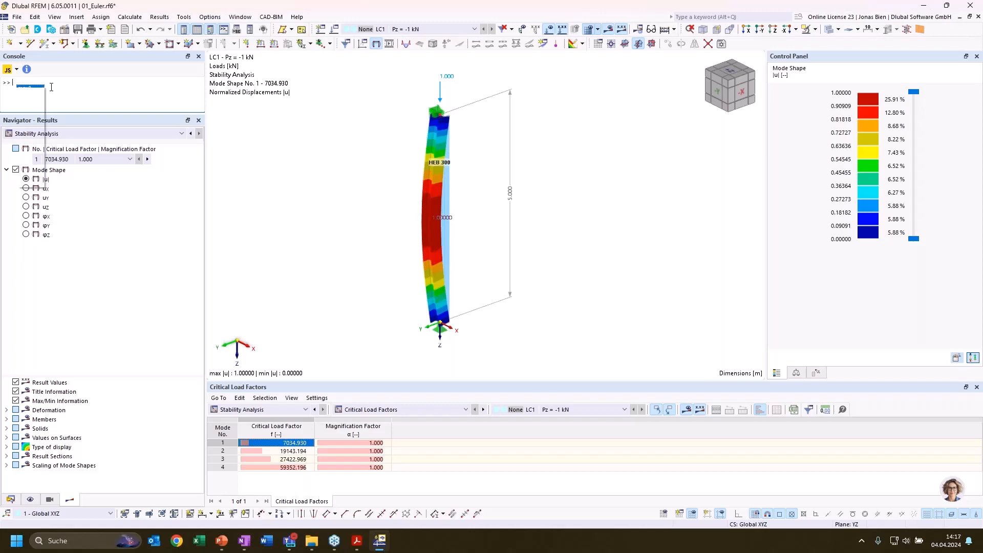
text(materil)
key(BackSpace)
key(BackSpace)
text(ial)
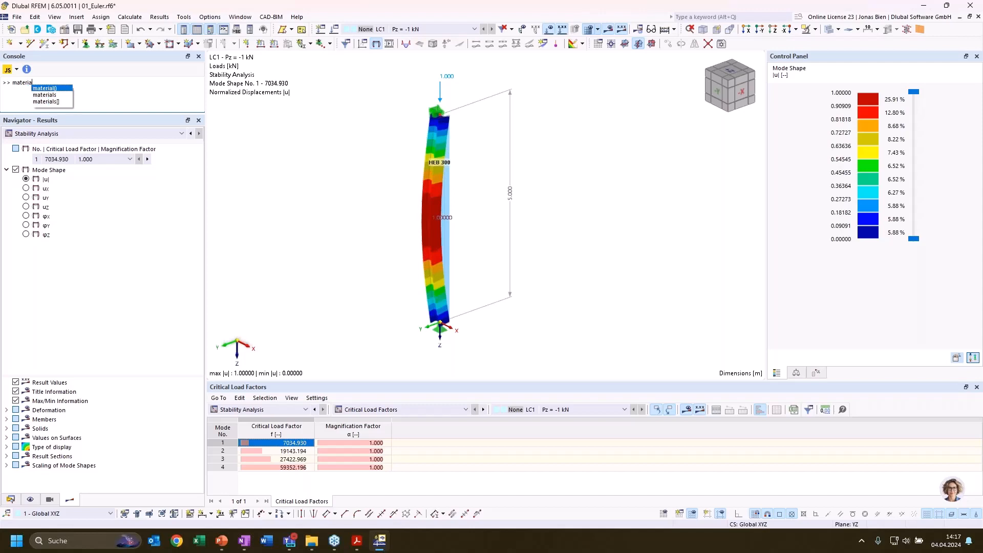
text(s)
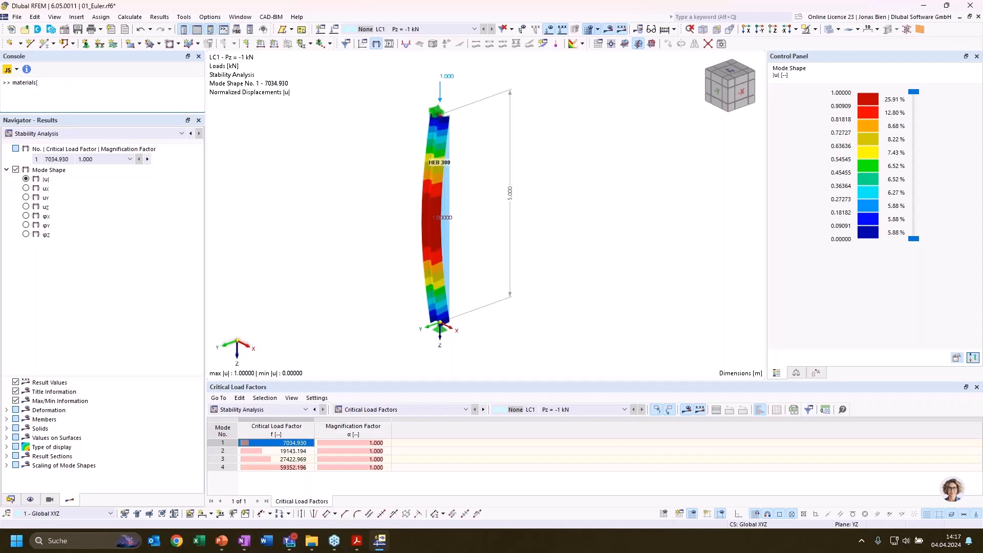
text([1].)
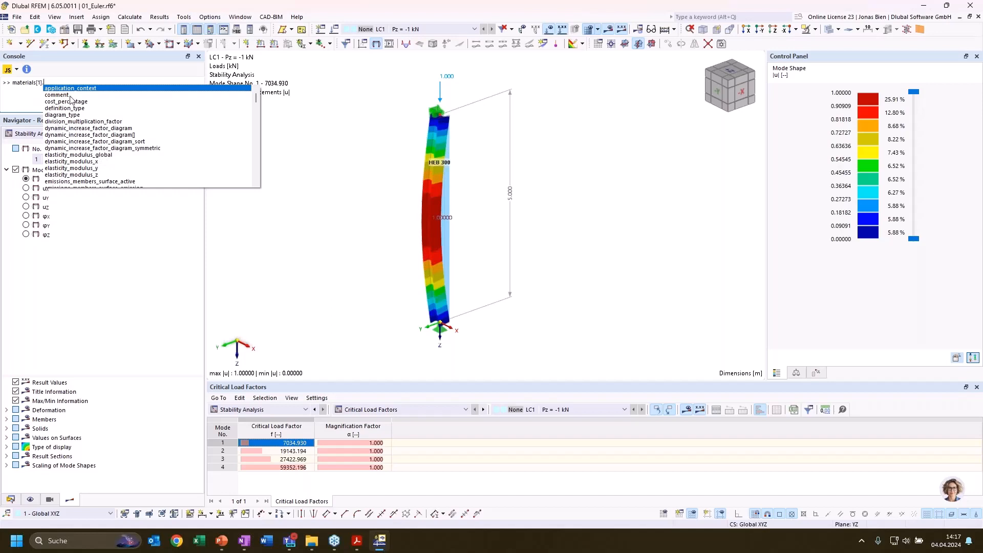
click(81, 155)
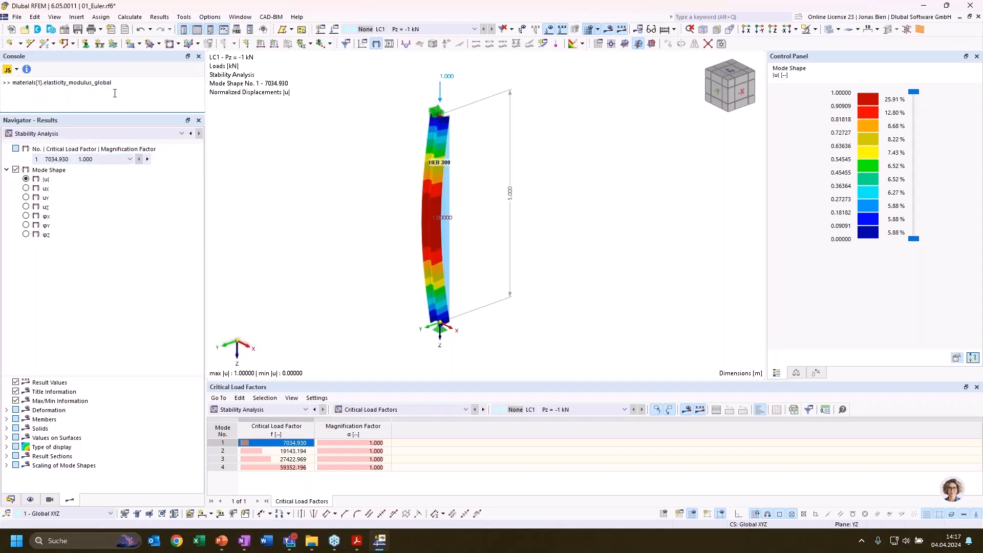
key(Return)
Begin a console formula for Fcrit as materials[1].elasticity_modulus_global multiplied by sections[1].I_z.
text(Fcrit=materials)
drag(112, 82, 13, 81)
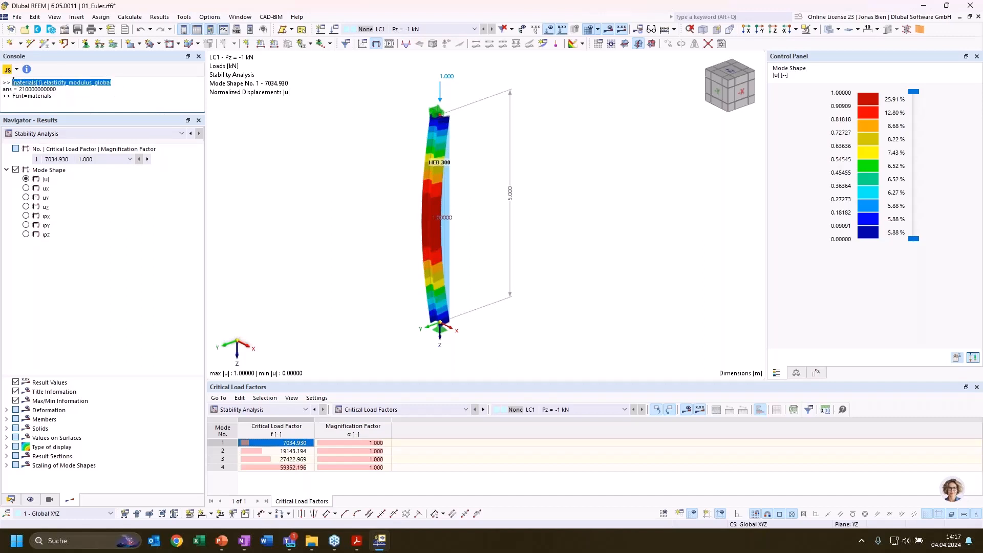
key(ctrl+c)
double_click(49, 96)
key(ctrl+v)
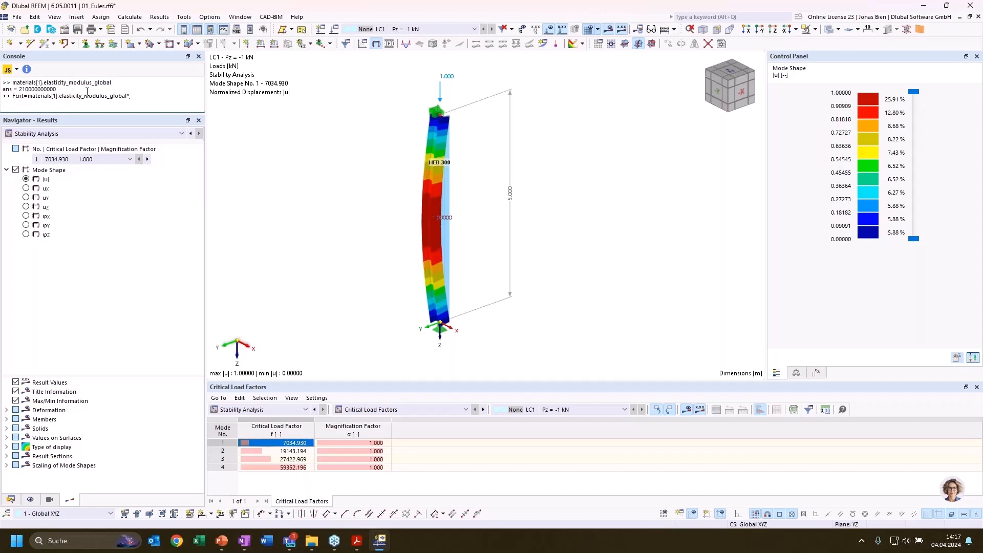
text(*sections)
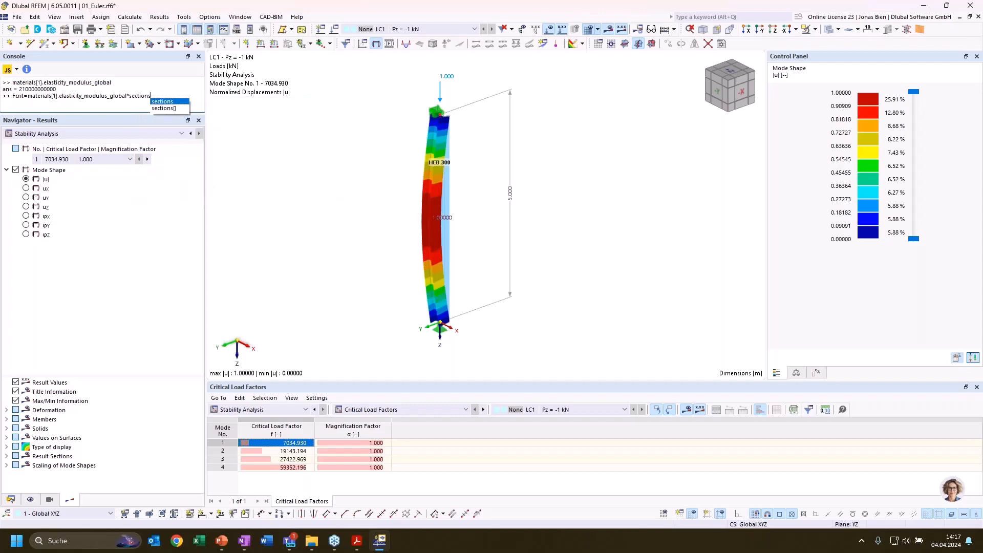
text([1])
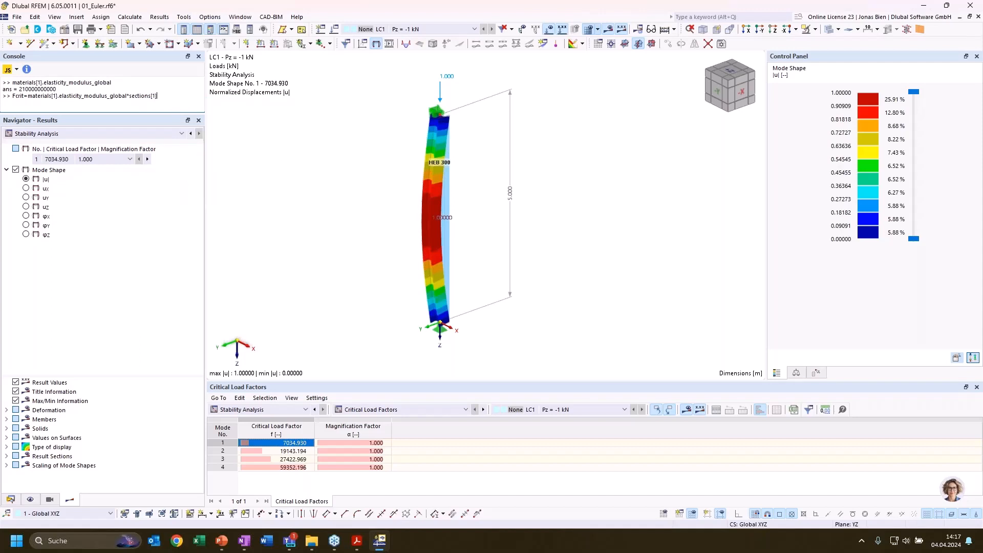
text(.)
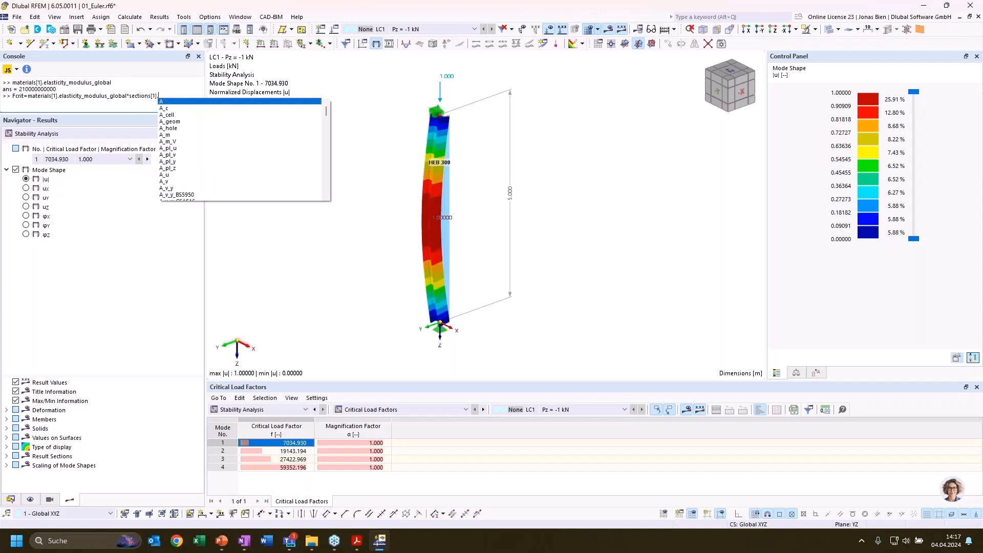
text(I_)
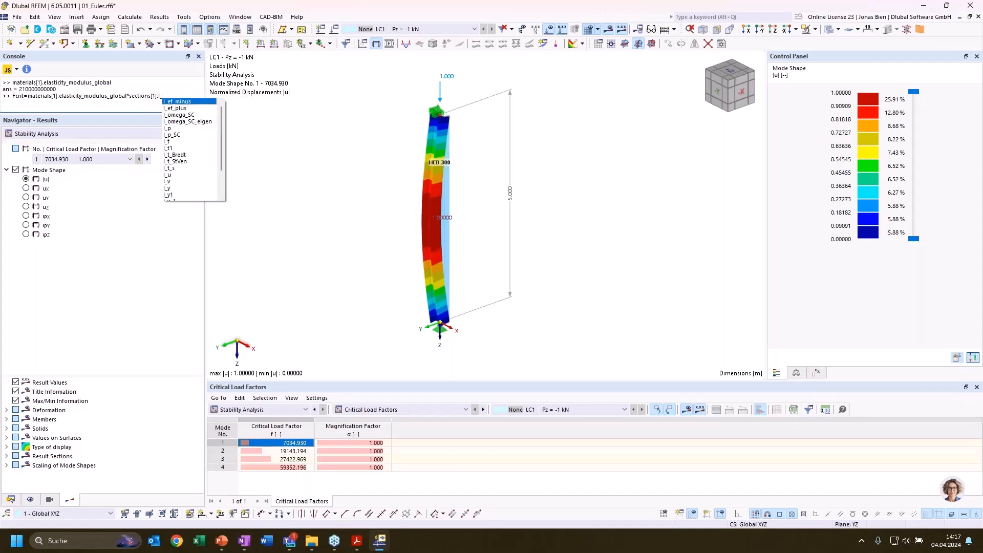
text(z)
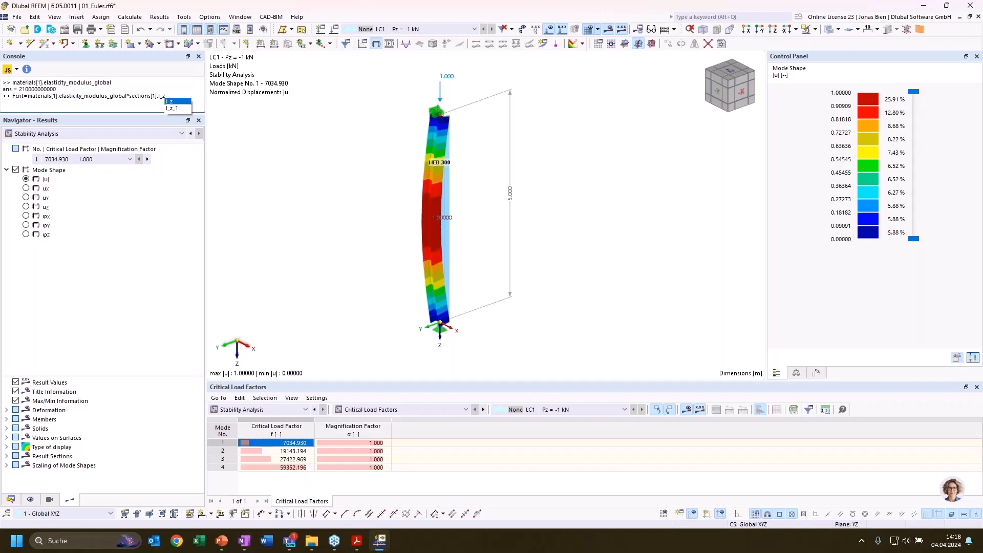
Complete the Fcrit formula with *(PI)^2/(members[1].length)^2 and evaluate it.
text(+(PI)^2)
key(shift+Left)
text(*(PI)^2/members)
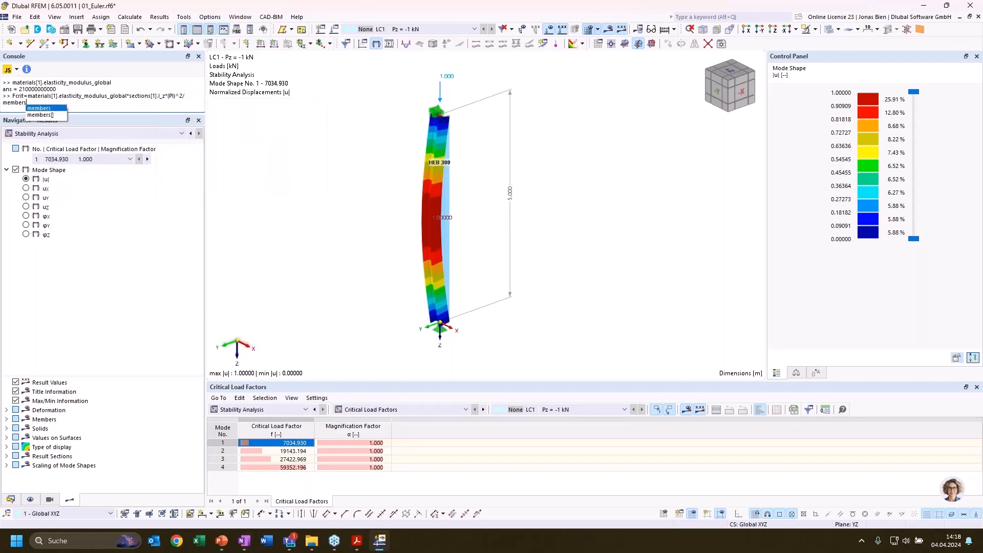
key(Return)
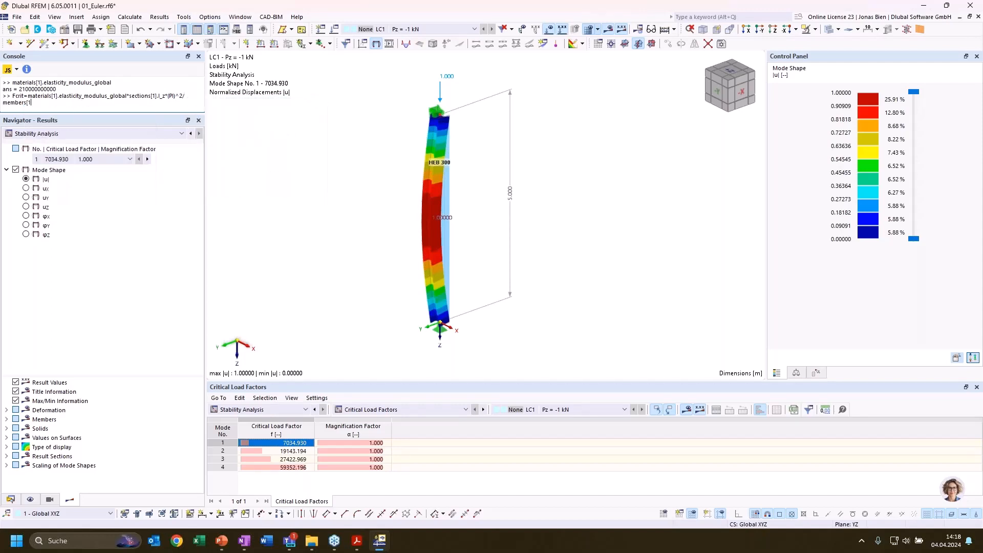
text([1].length)
key(BackSpace)
key(BackSpace)
text(gth))
key(Home)
text(()
key(Return)
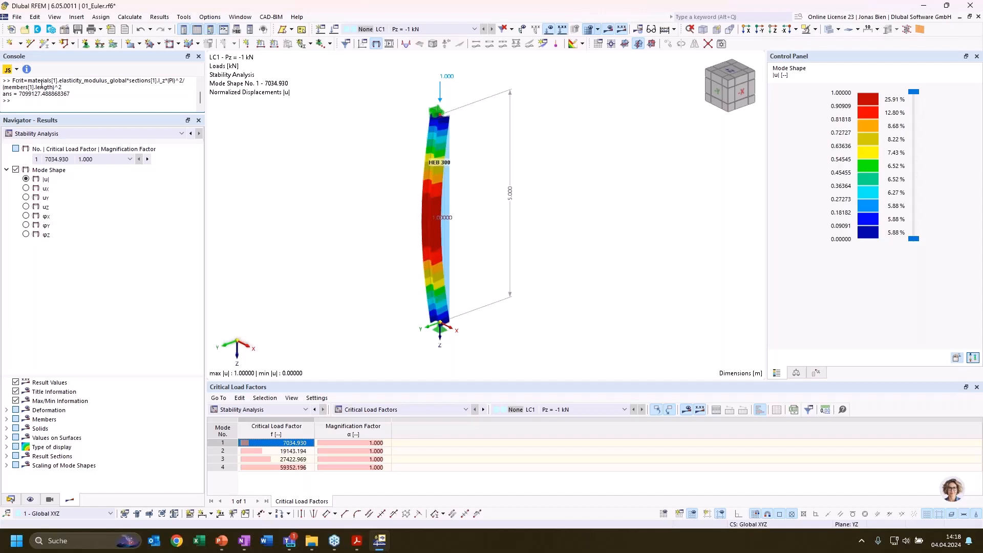
Evaluate the Fcrit formula again, divided by 1000.
key(Up)
text(/1000)
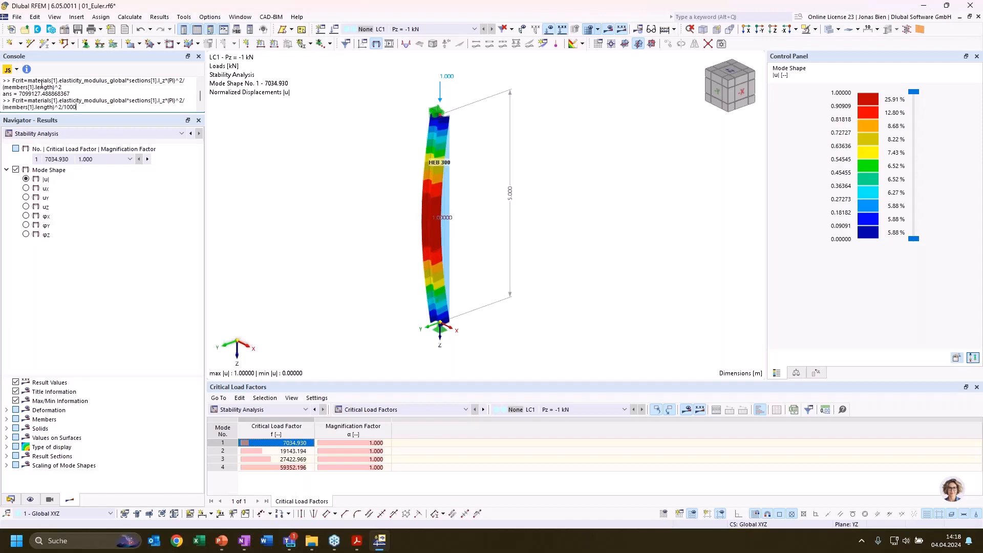
key(Return)
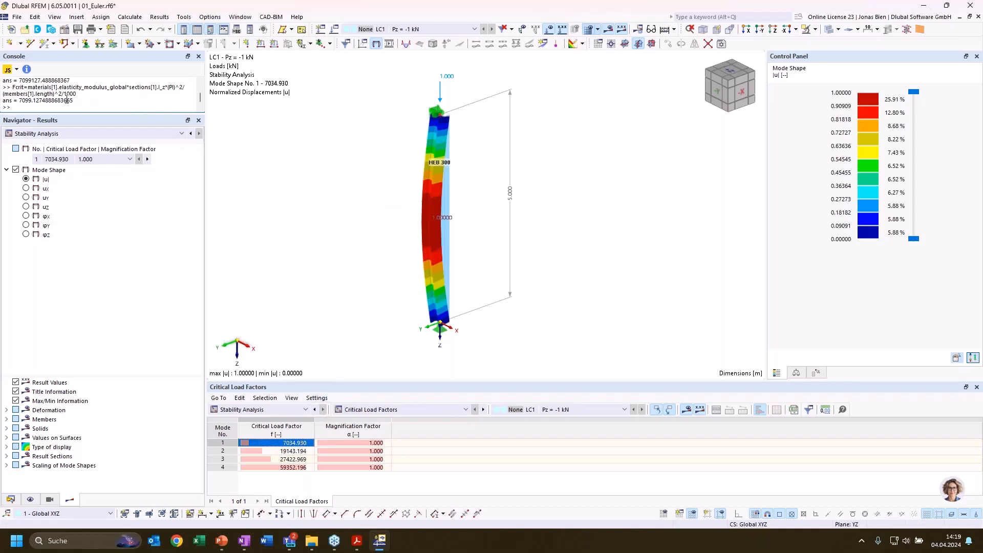
Deactivate the shear stiffness of the column's HEB 300 section and accept the section and member changes.
double_click(452, 259)
click(245, 106)
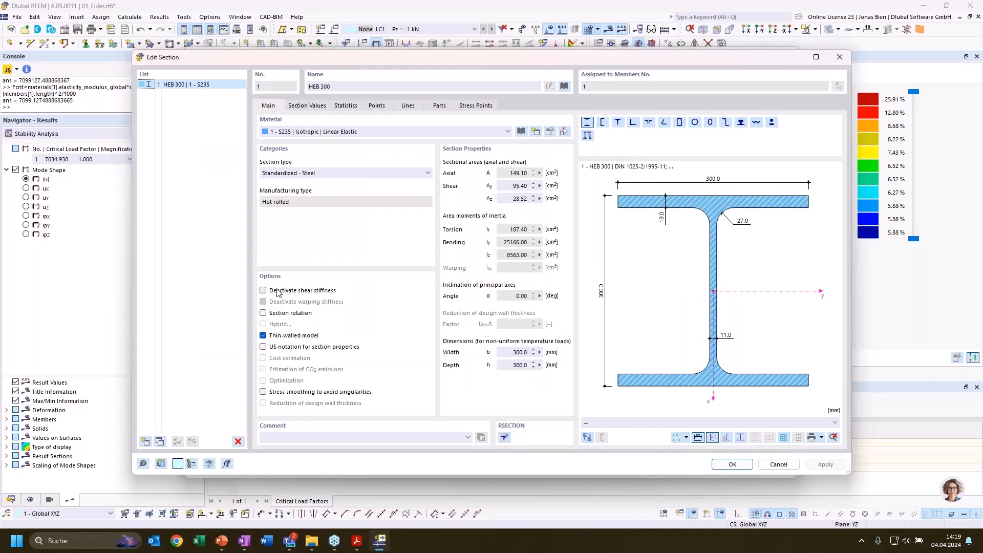
click(281, 291)
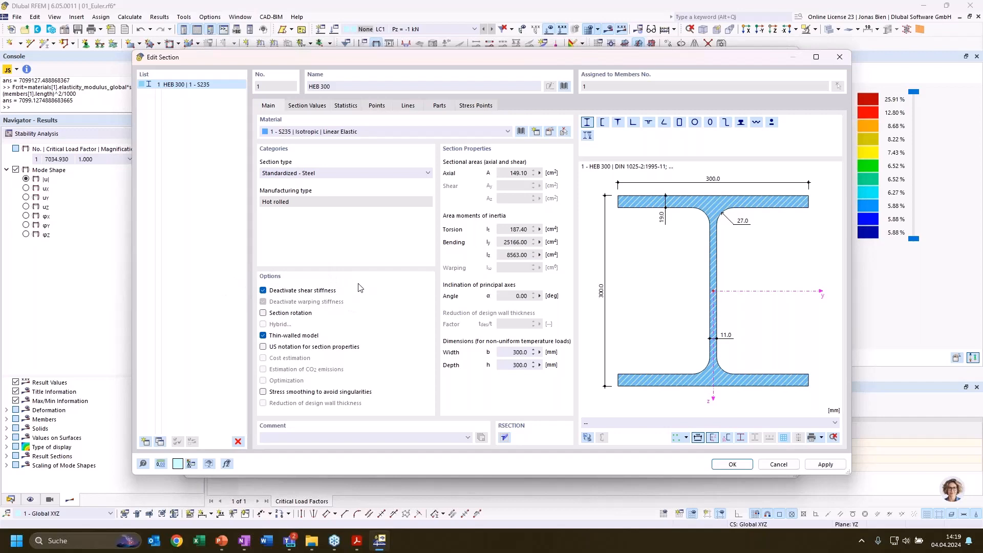
click(719, 466)
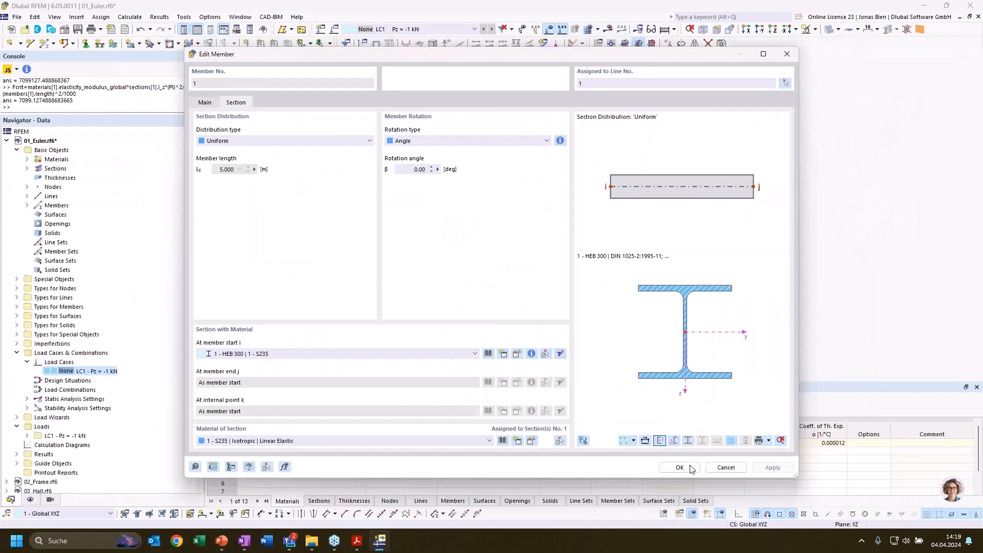
click(686, 468)
Recalculate the model and display mode shape 1 in the stability analysis results.
click(129, 16)
click(147, 39)
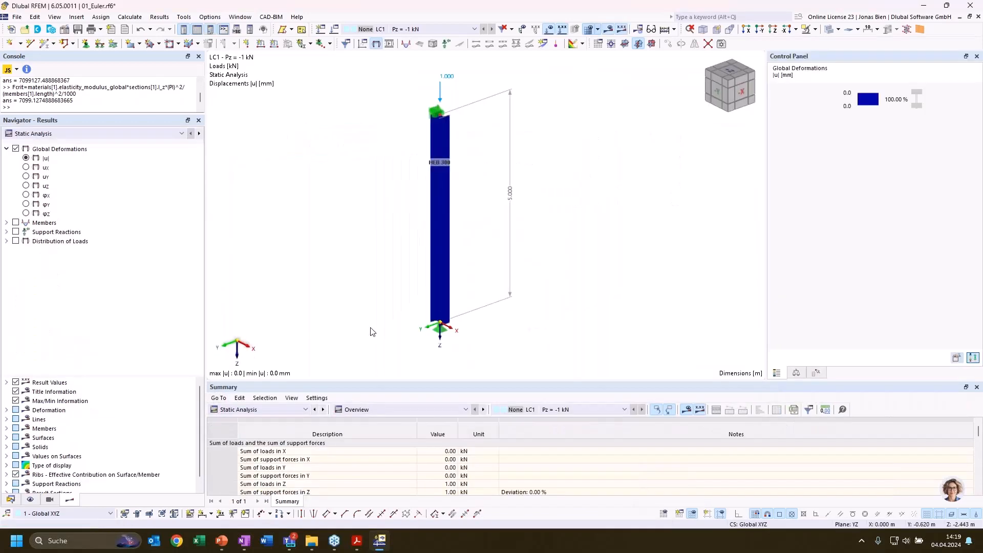
click(248, 411)
click(237, 488)
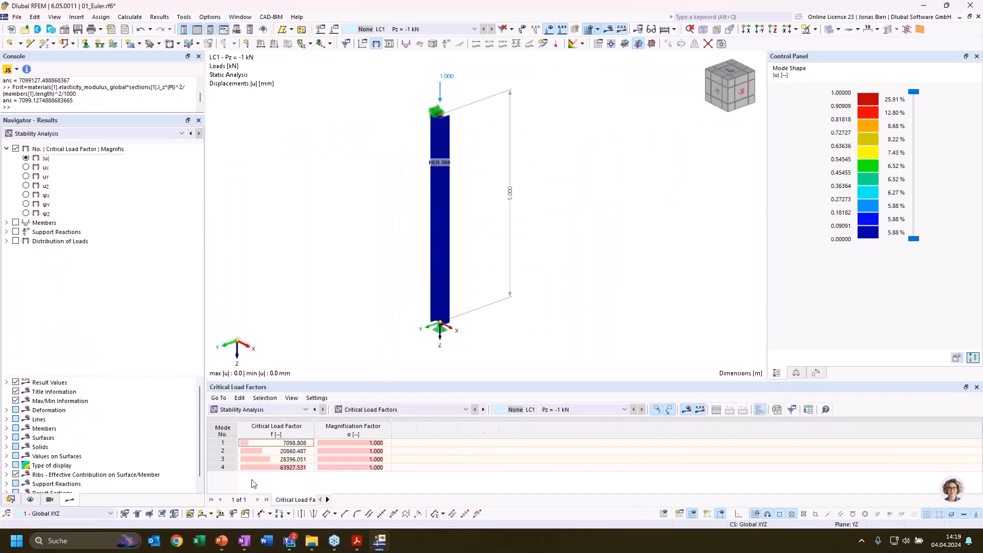
click(290, 444)
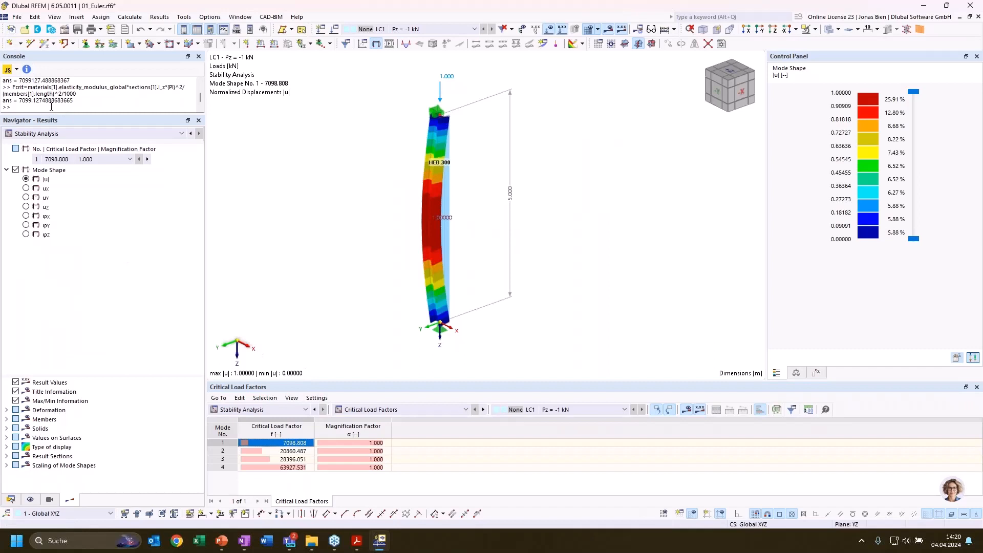
Evaluate the Fcrit formula in the console with I_y in place of I_z and check the result against the critical load factors.
click(104, 108)
key(Up)
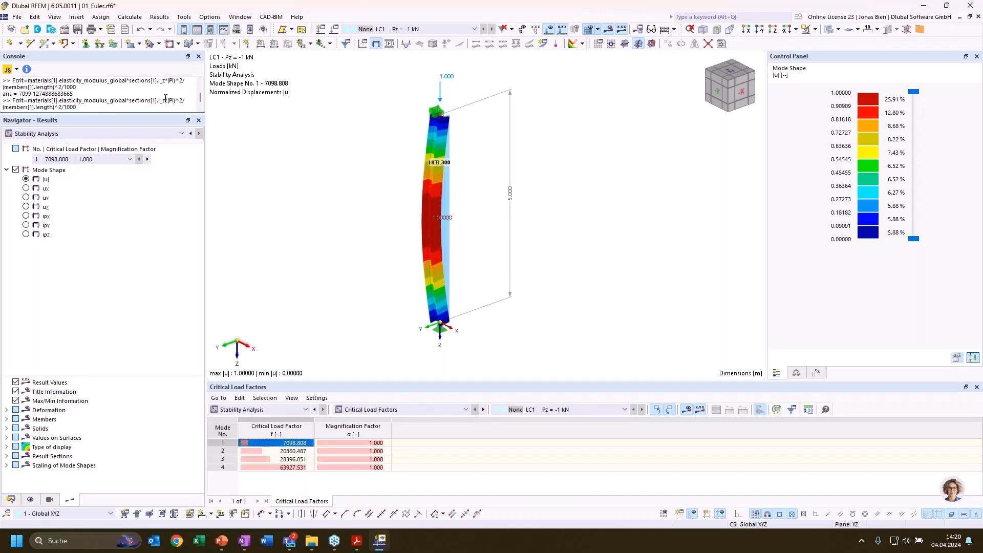
drag(165, 99, 161, 100)
text(y)
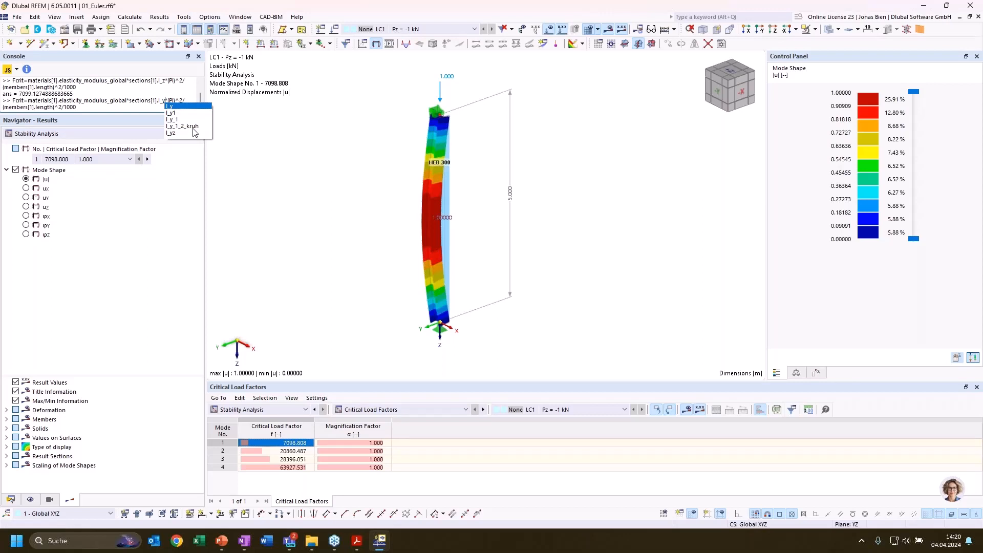
key(Return)
key(Return)
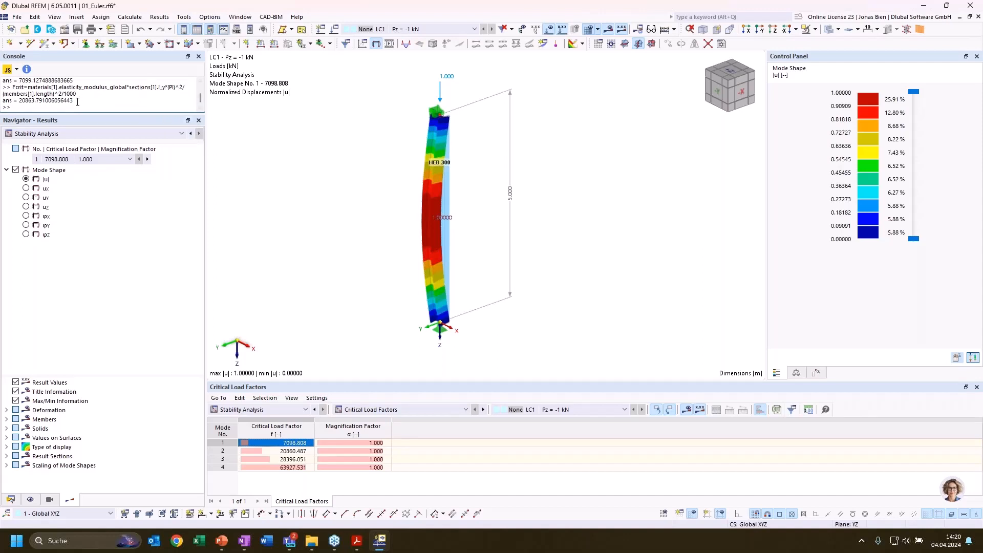
double_click(26, 102)
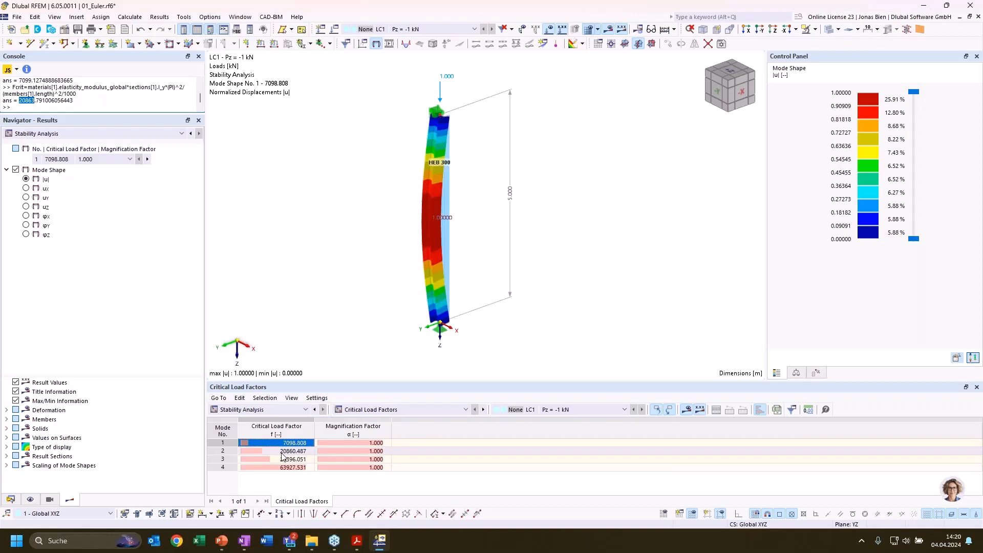
click(304, 287)
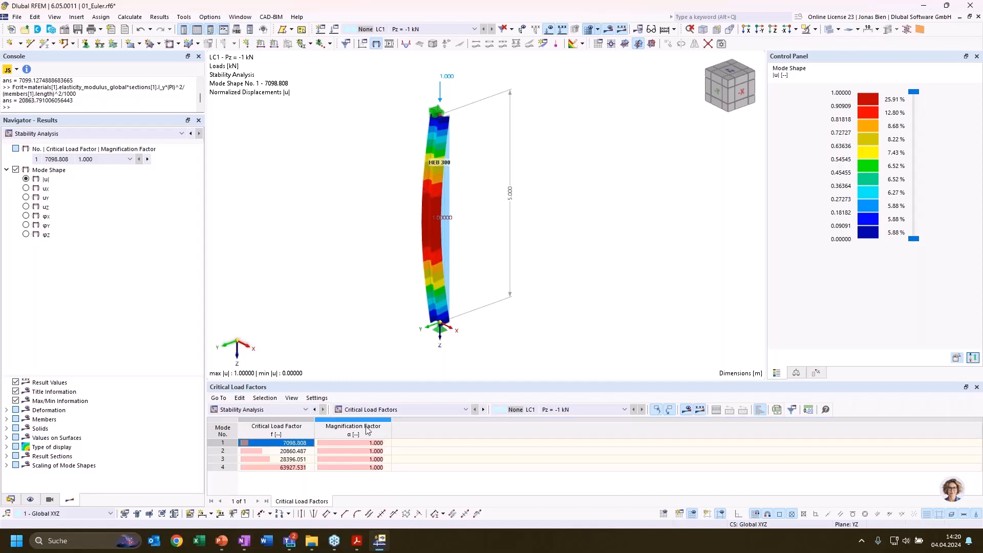
Show the Effective Lengths and Critical Loads by Member table of the stability analysis results.
click(282, 410)
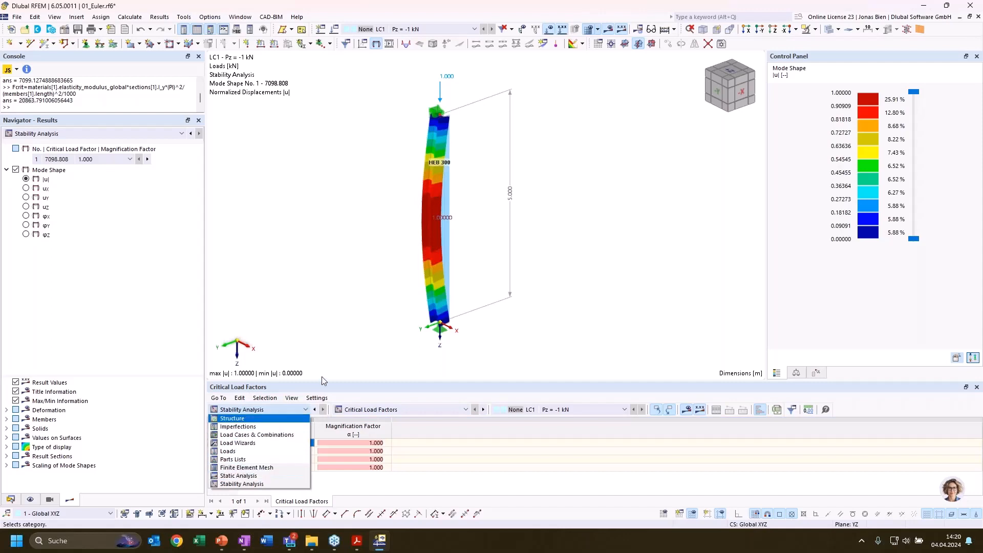
click(392, 294)
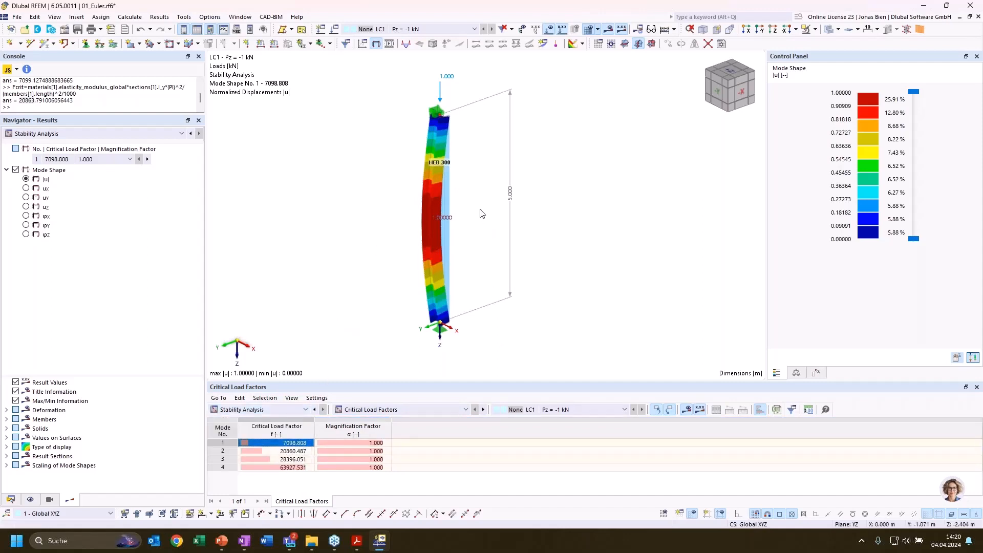
click(400, 413)
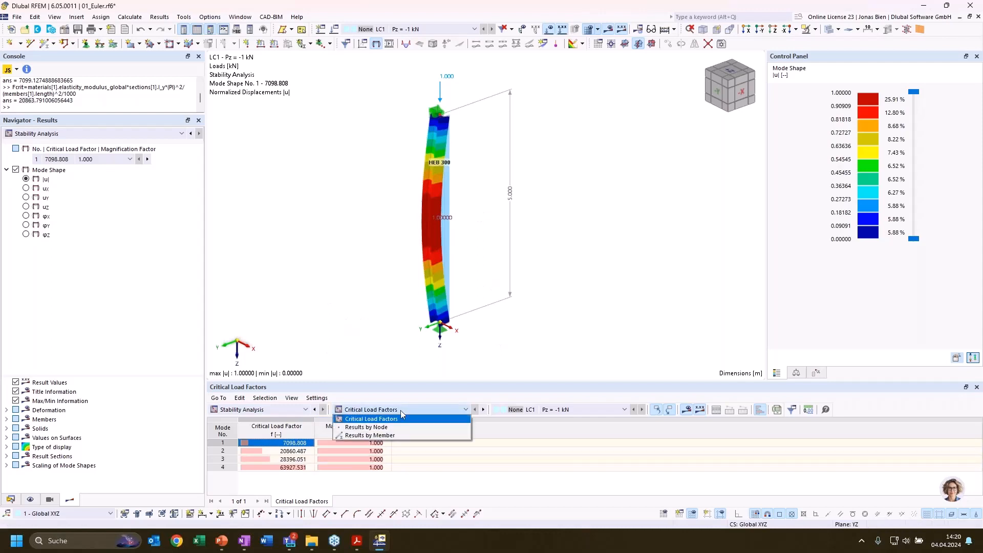
click(401, 435)
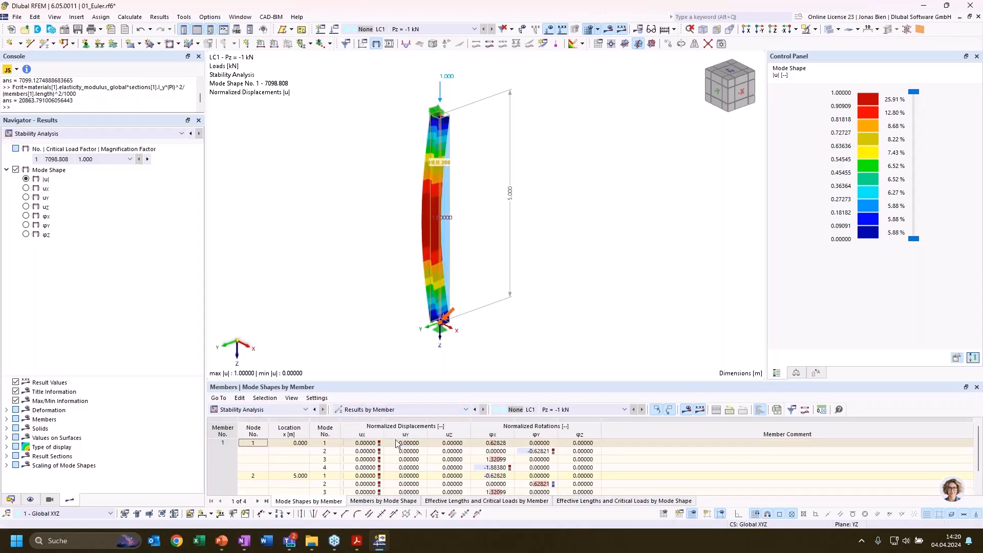
click(528, 503)
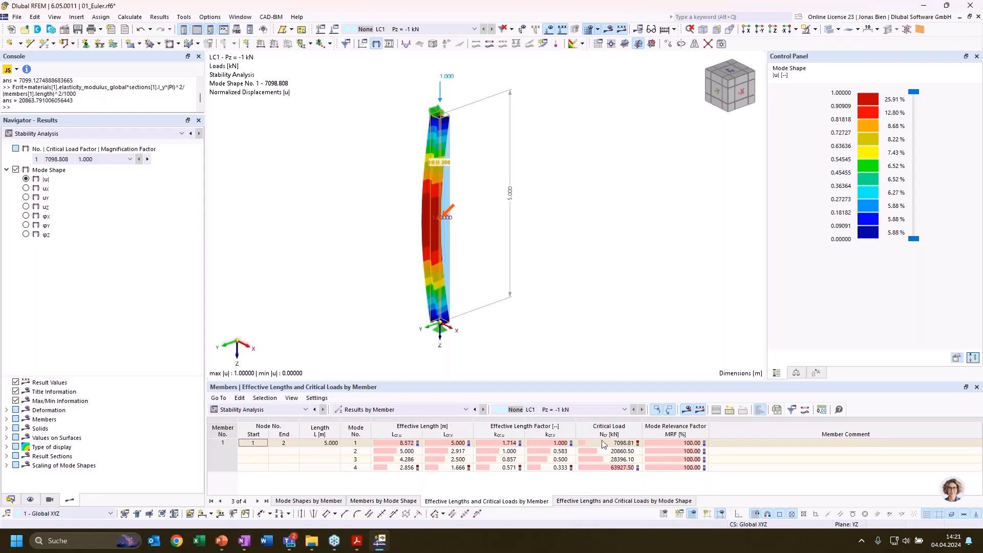
Display mode shapes 2, 3 and 4 of the column in turn and return to mode shape 1.
click(457, 451)
click(443, 460)
click(444, 468)
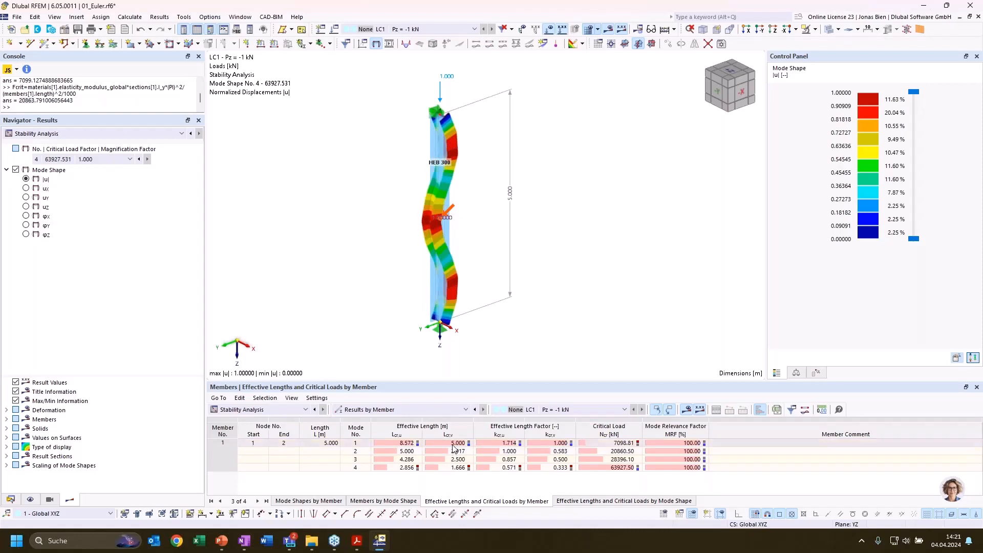
click(454, 445)
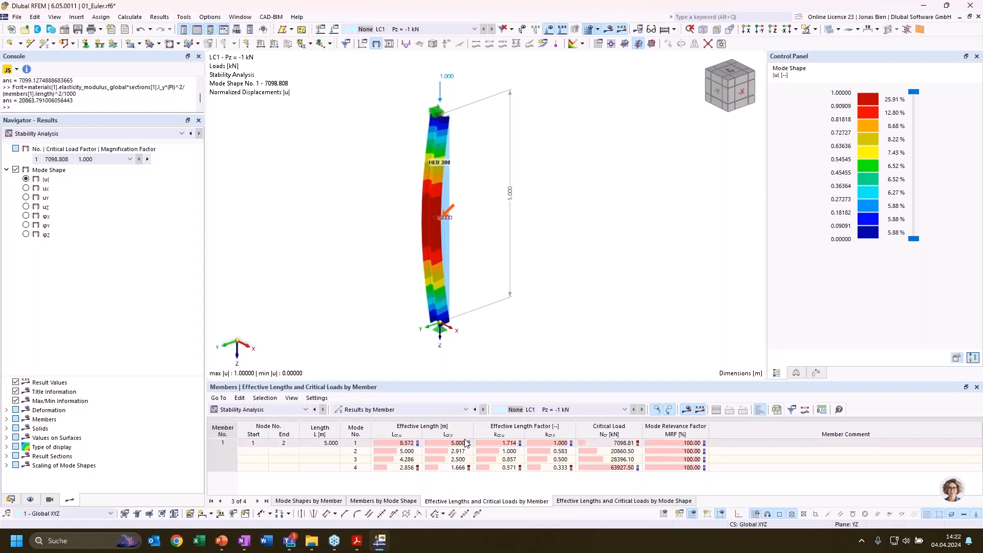
Compare the effective lengths Lcr,u and Lcr,v of mode 1 in the member results.
click(436, 444)
click(407, 446)
click(439, 444)
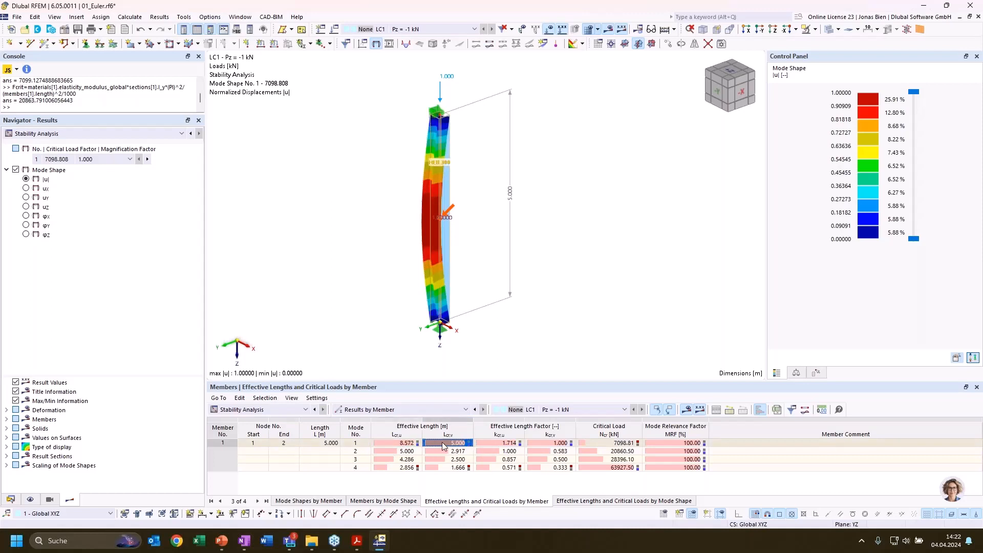
click(411, 447)
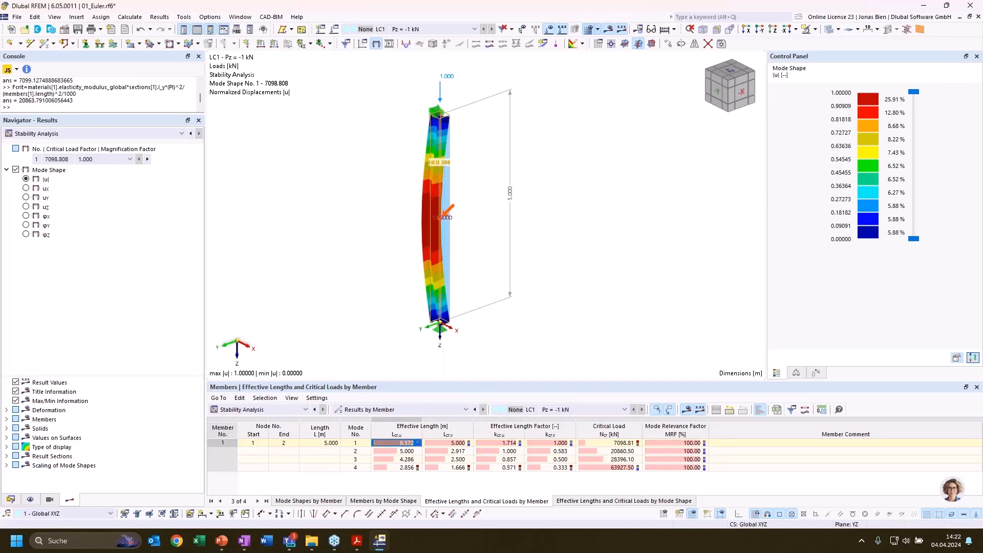
Switch to PowerPoint, reveal the Lcrit formula beside Case 2, and return to RFEM to inspect mode 1's critical load.
key(alt+Tab)
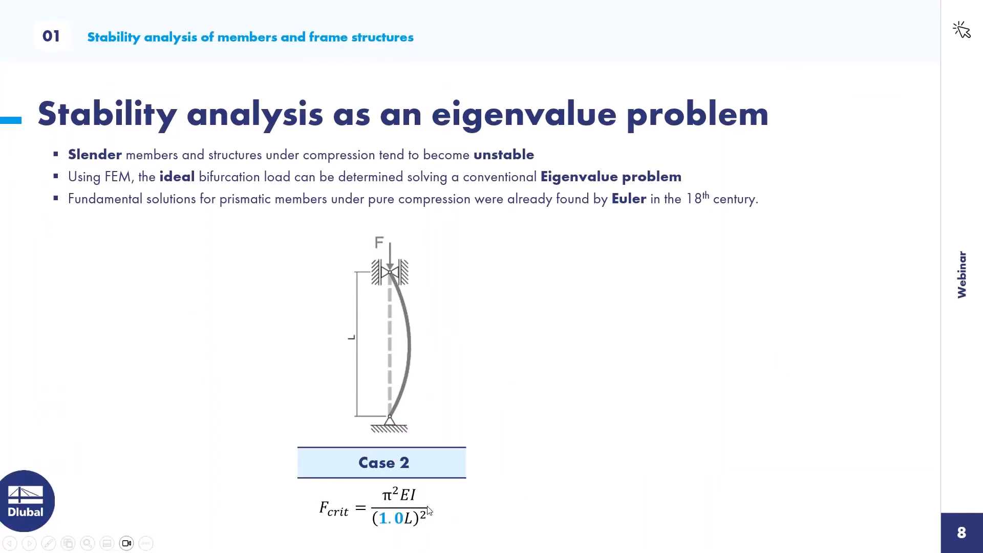
click(411, 527)
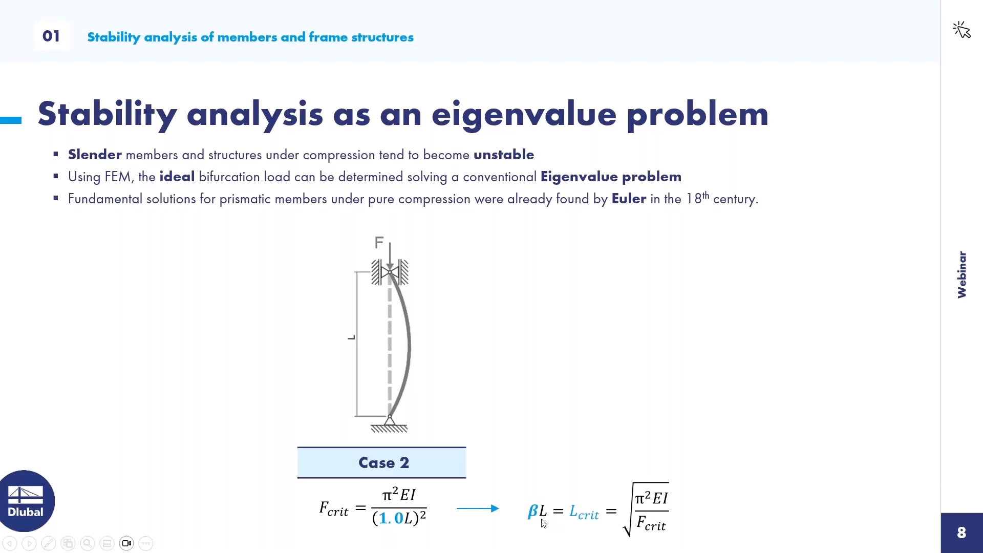
key(alt+Tab)
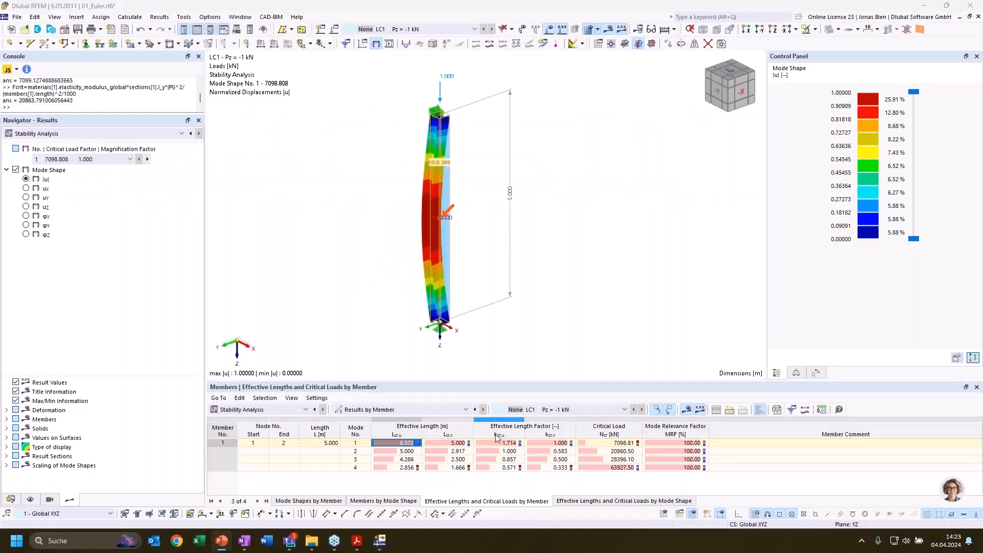
click(610, 445)
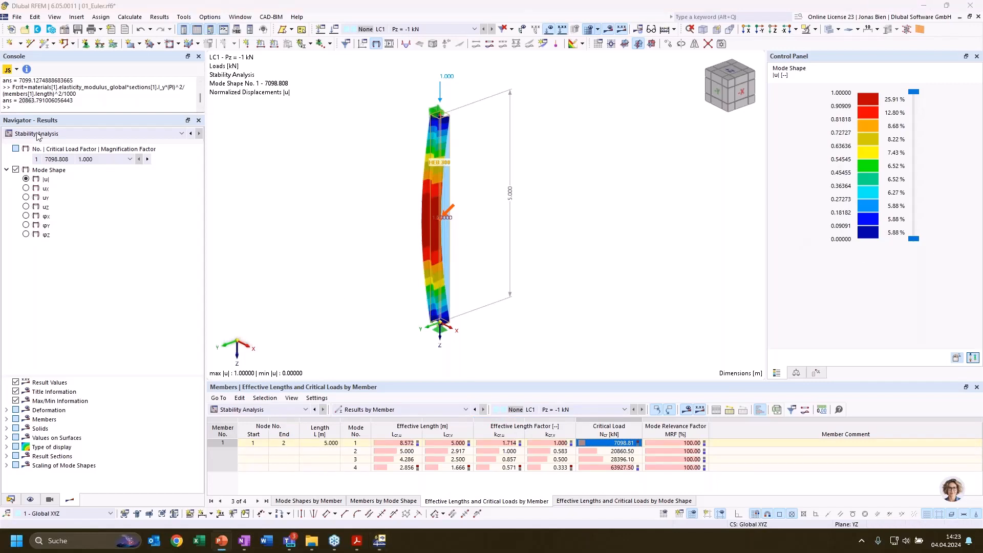
text(Lcrit = (materials[1].elasticity_modulus_global*sections[1].I_z*(PI)^2/(Fcrit*1000))^0.5)
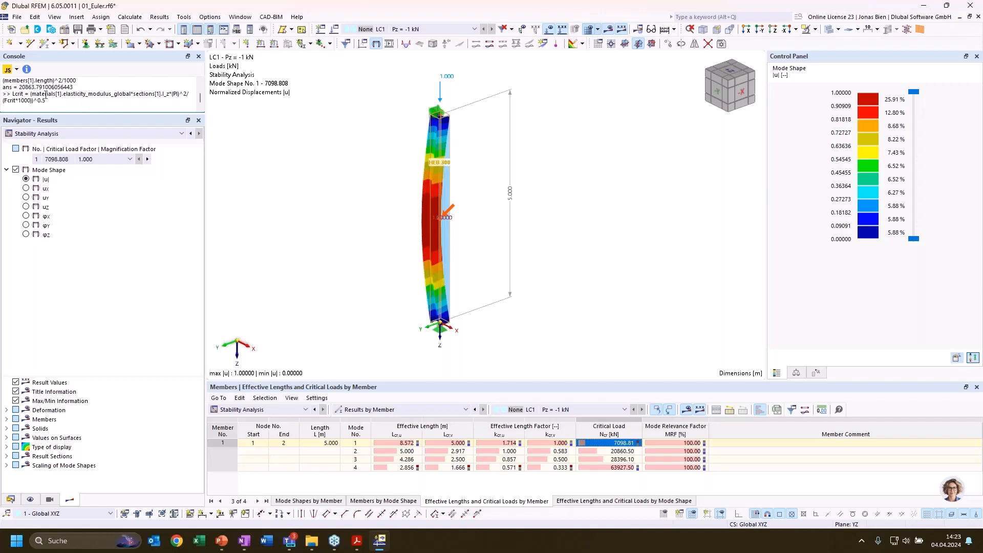
double_click(8, 101)
click(38, 101)
Evaluate the Fcrit formula in the console again with I_z in place of I_y.
key(Up)
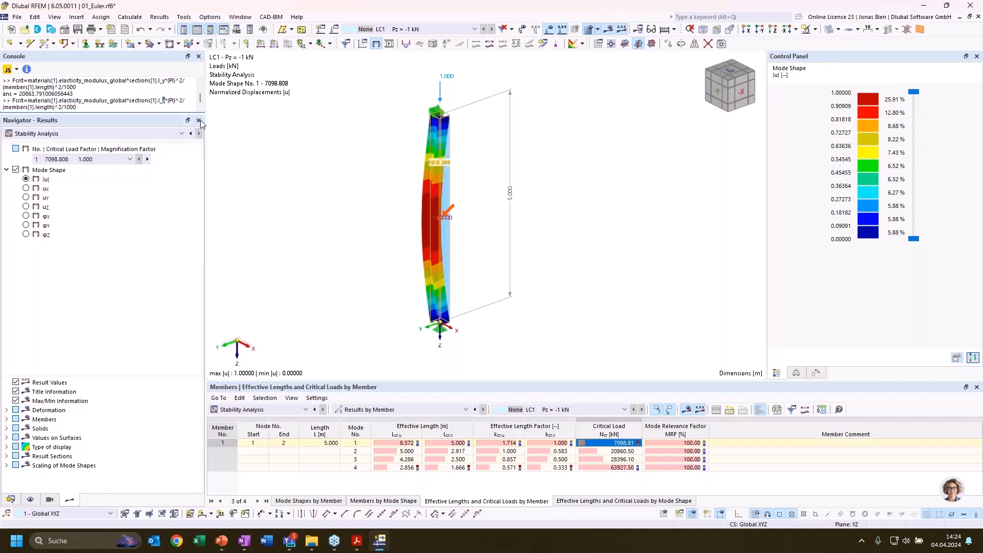
text(z)
key(Return)
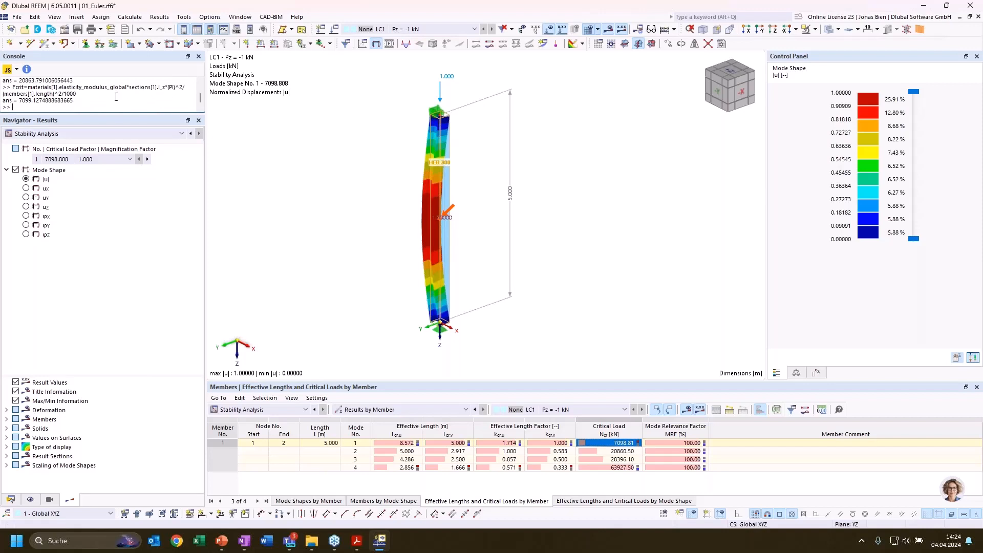
double_click(161, 88)
click(100, 103)
key(Up)
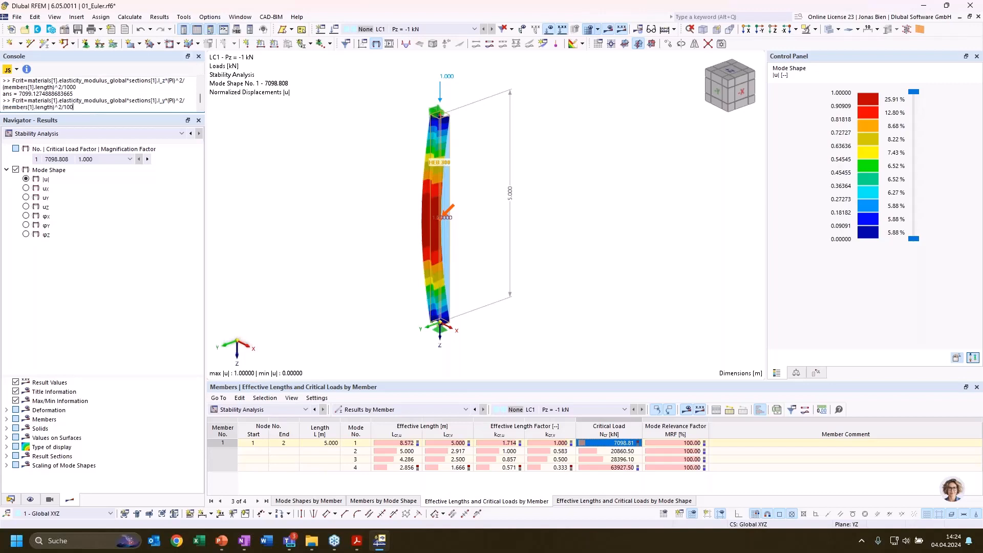
key(ctrl+a)
key(BackSpace)
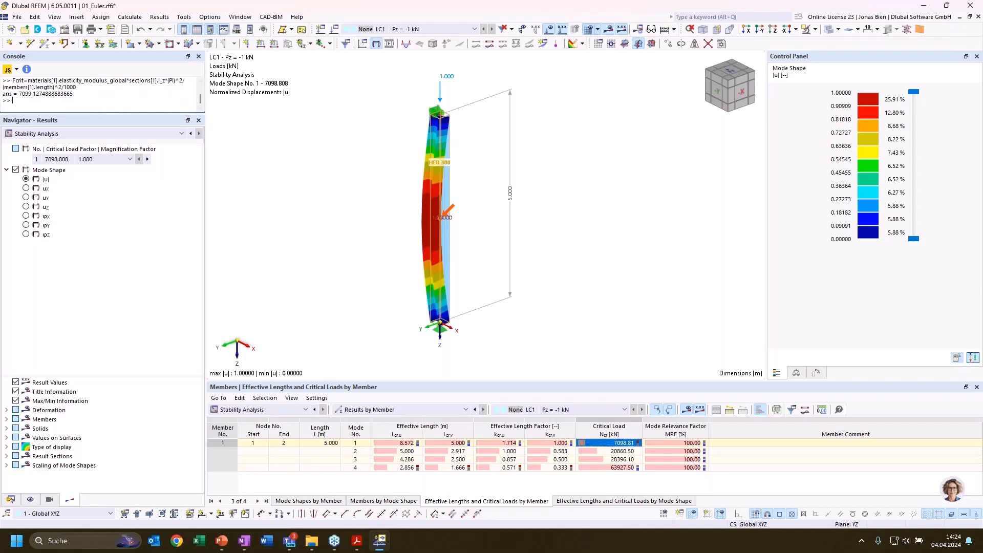
Evaluate Lcrit = (materials[1].elasticity_modulus_global*sections[1].I_z*(PI)^2/(Fcrit*1000))^0.5 in the console and compare it with mode 1's Lcr,v.
text(Lcrit = (materials[1].elasticity_modulus_global*sections[1].I_z*(PI)^2/(Fcrit*1000))^0.5)
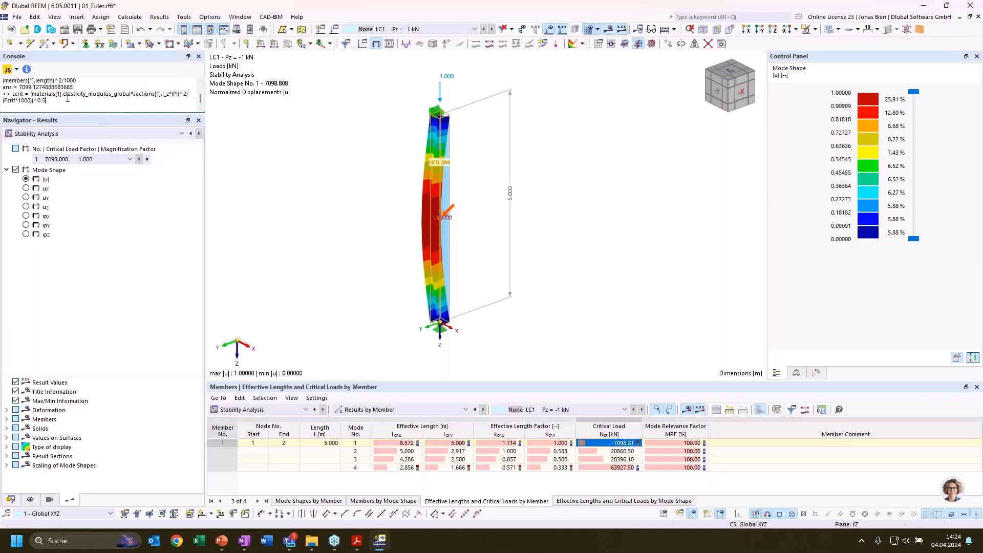
key(Return)
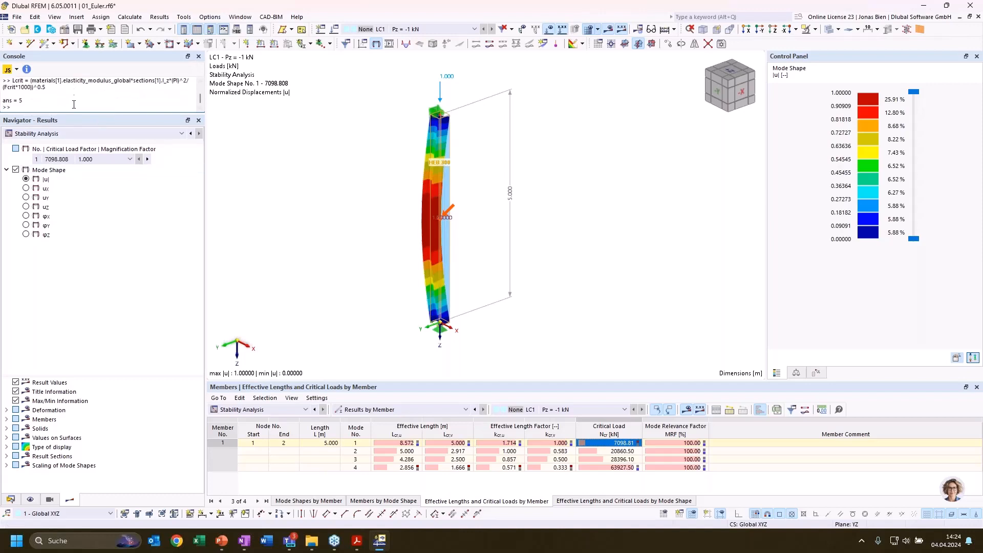
double_click(19, 100)
click(453, 445)
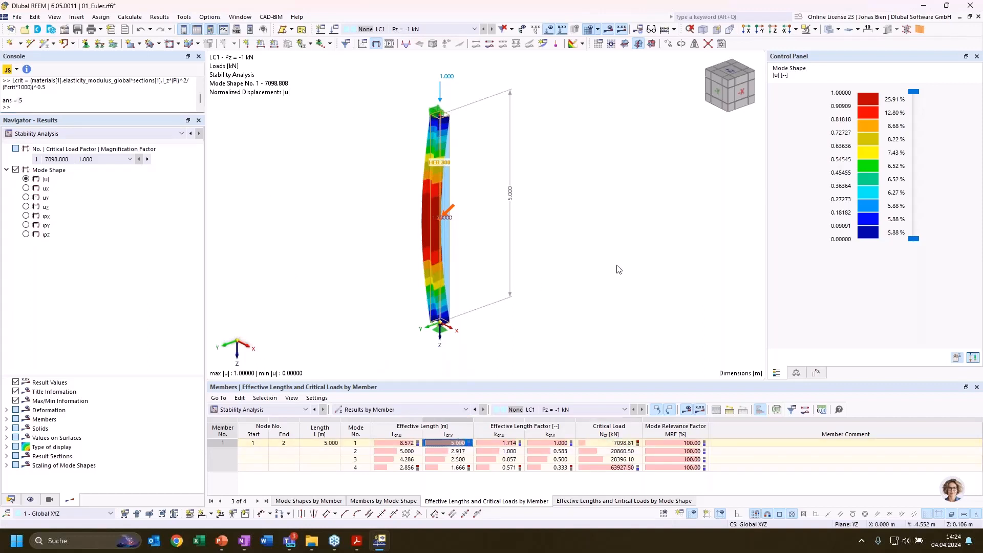
Examine the column's bending direction in mode shape 1 together with its effective length Lcr,u.
ctrl+middle_drag(604, 273, 589, 246)
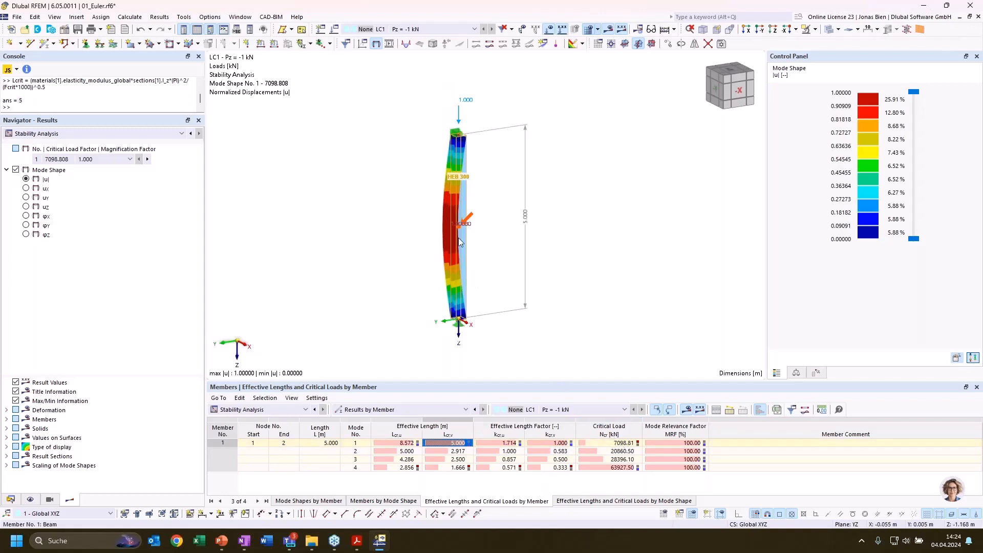
click(408, 445)
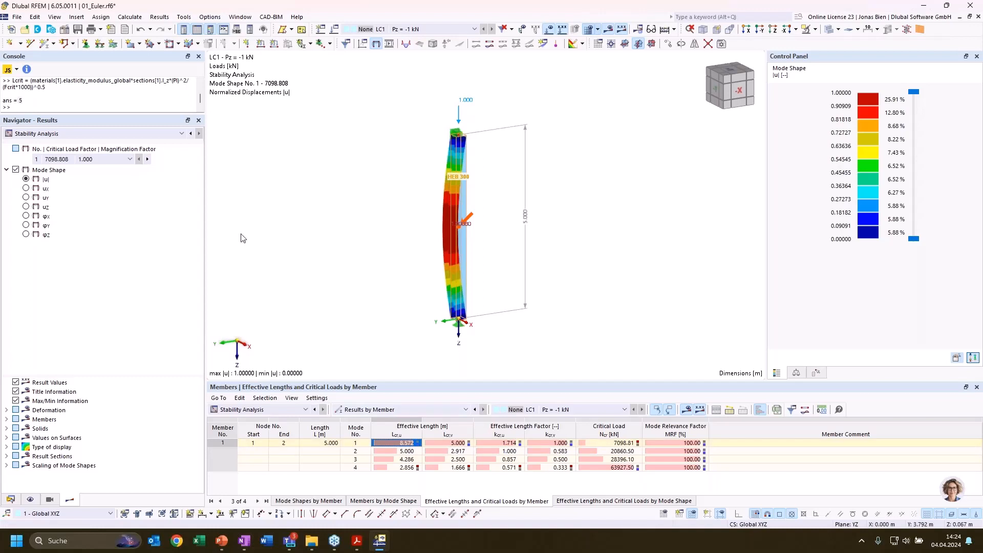
click(72, 104)
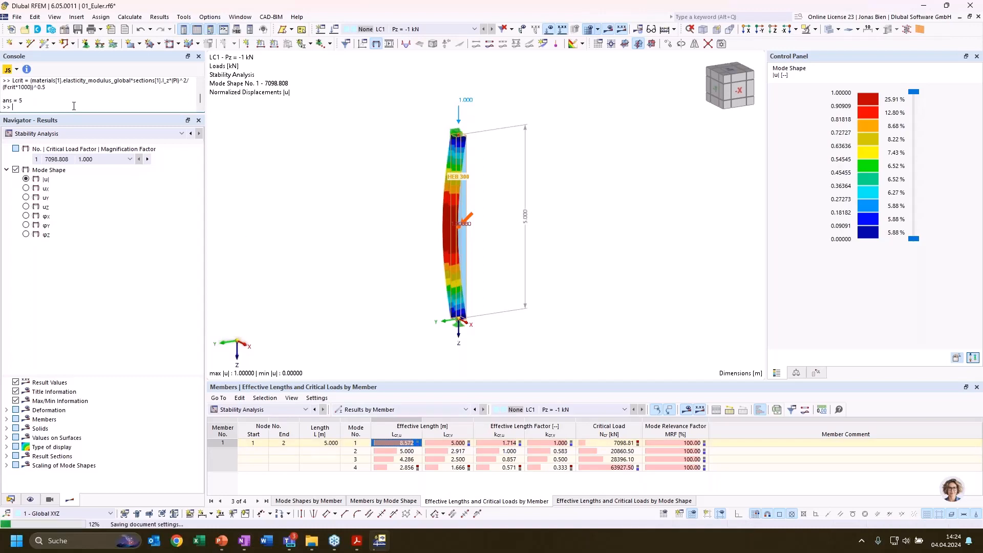
click(407, 443)
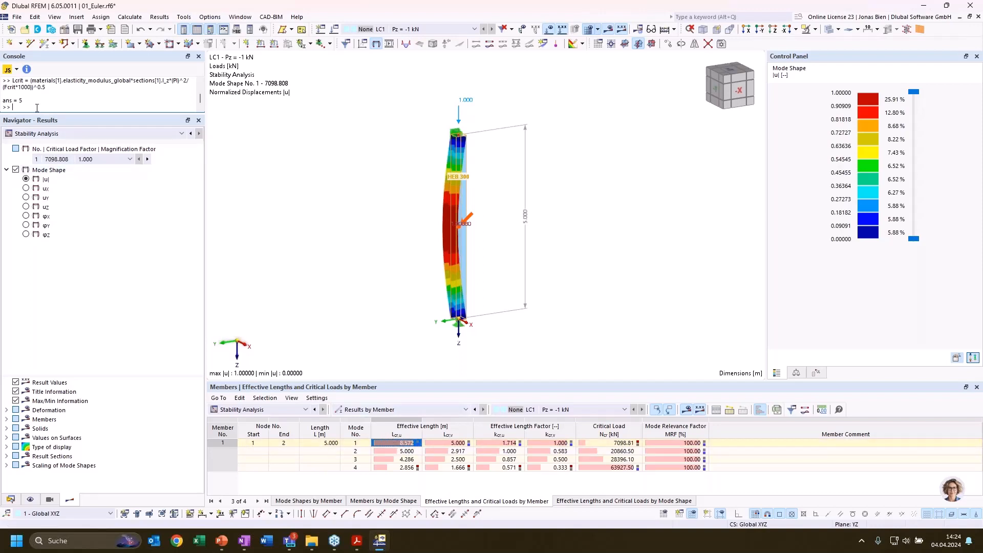
key(Up)
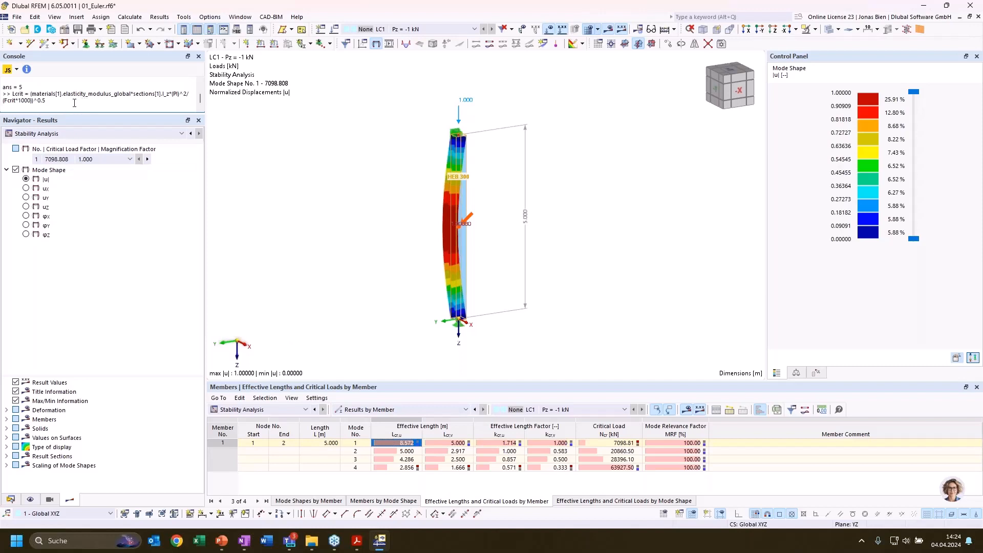
drag(75, 103, 11, 94)
key(BackSpace)
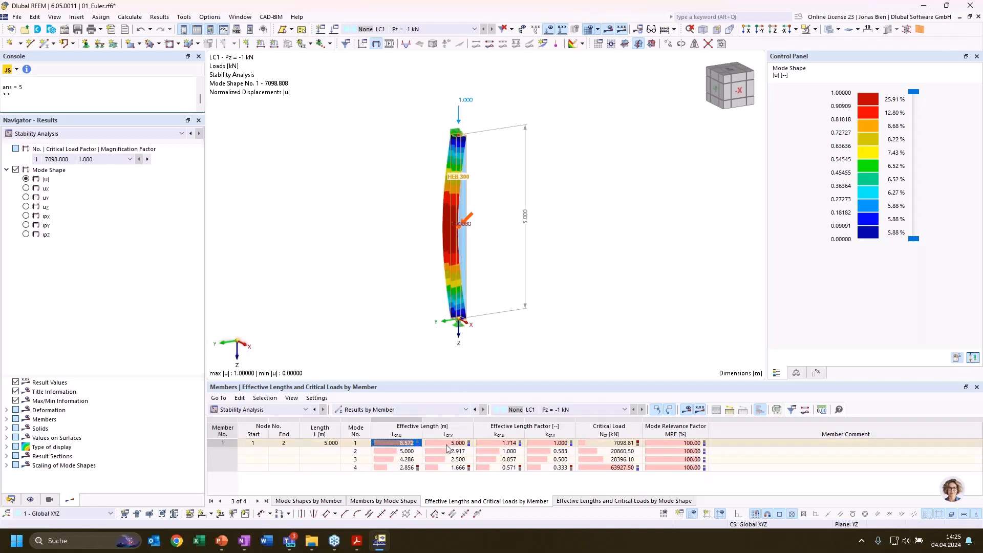
Display mode shape 2 and examine its bending direction together with its effective length Lcr,u.
click(412, 453)
ctrl+middle_drag(522, 246, 575, 243)
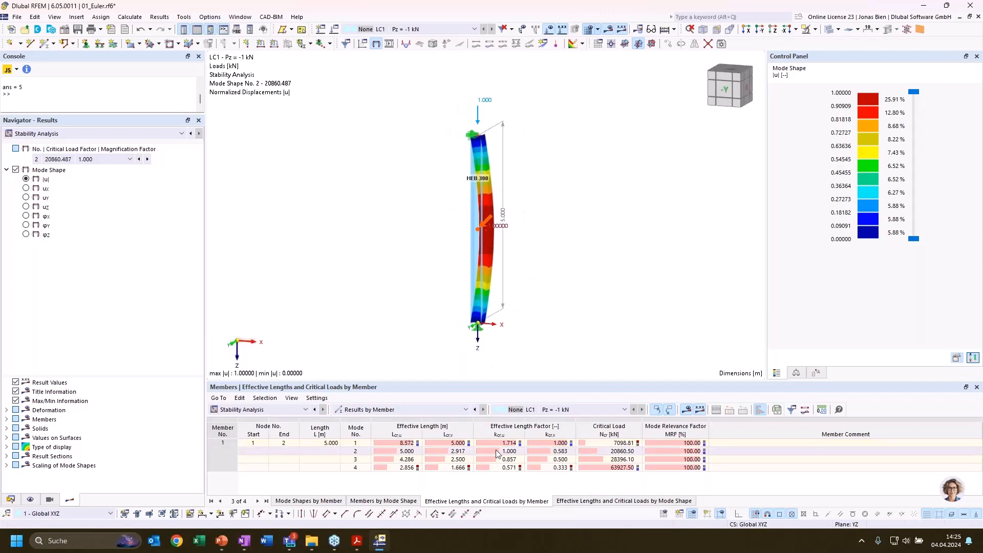
click(408, 453)
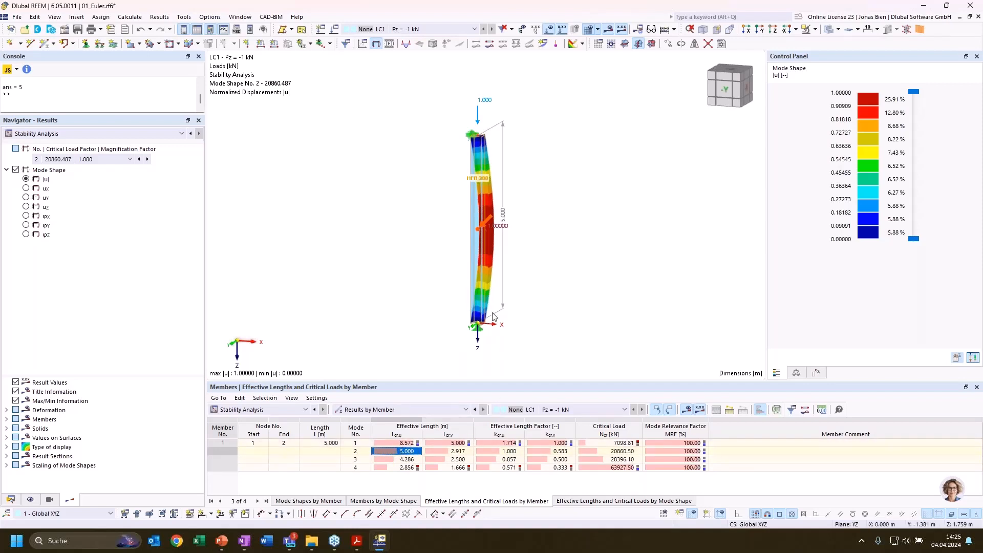
Evaluate the Lcrit formula in the console again with I_y in place of I_z, keeping the minor-axis Fcrit.
click(70, 91)
key(Up)
key(Up)
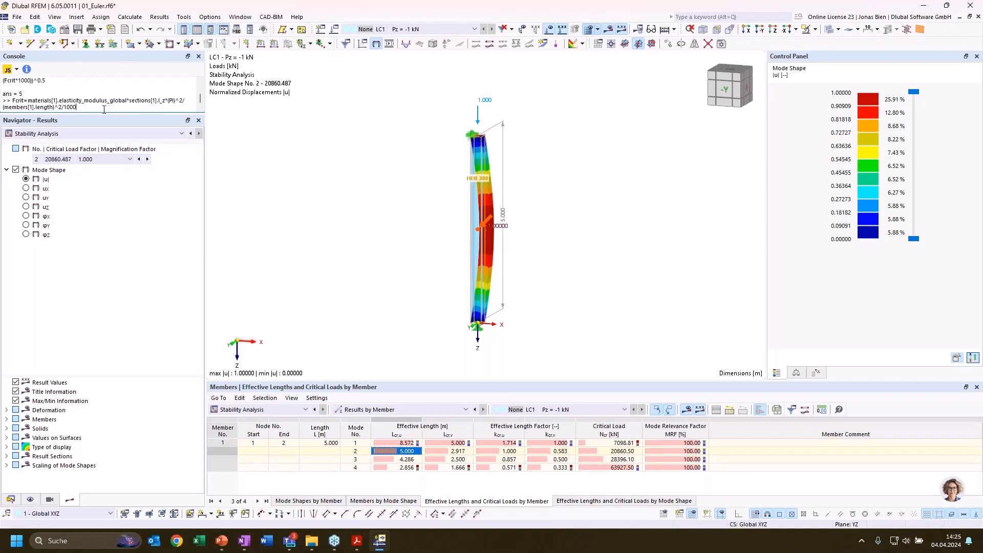
drag(91, 106, 15, 100)
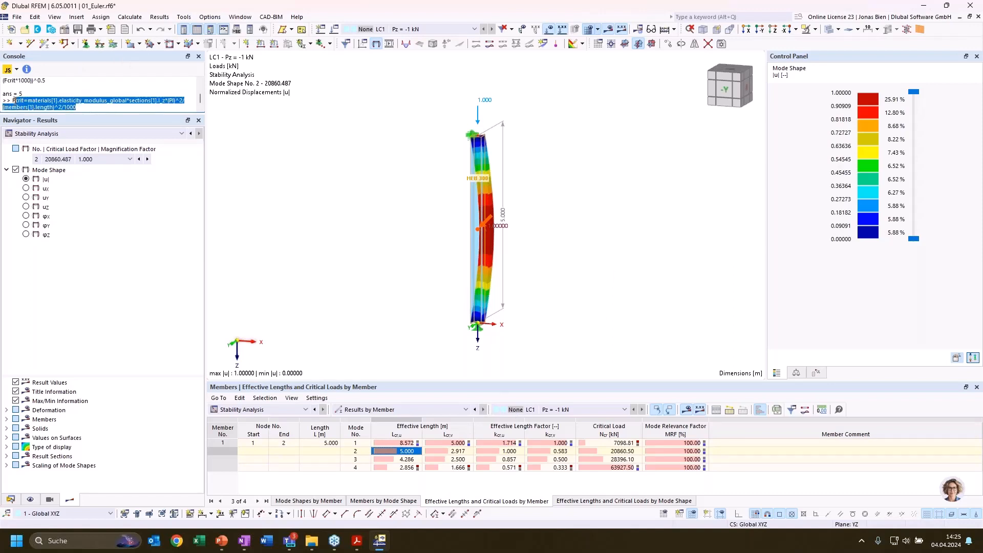
key(Down)
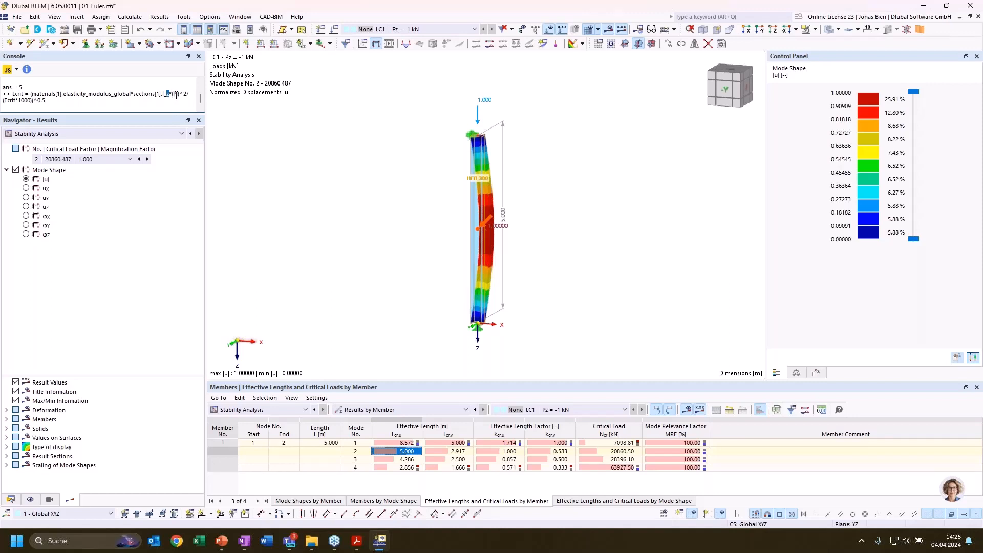
text(y)
key(Return)
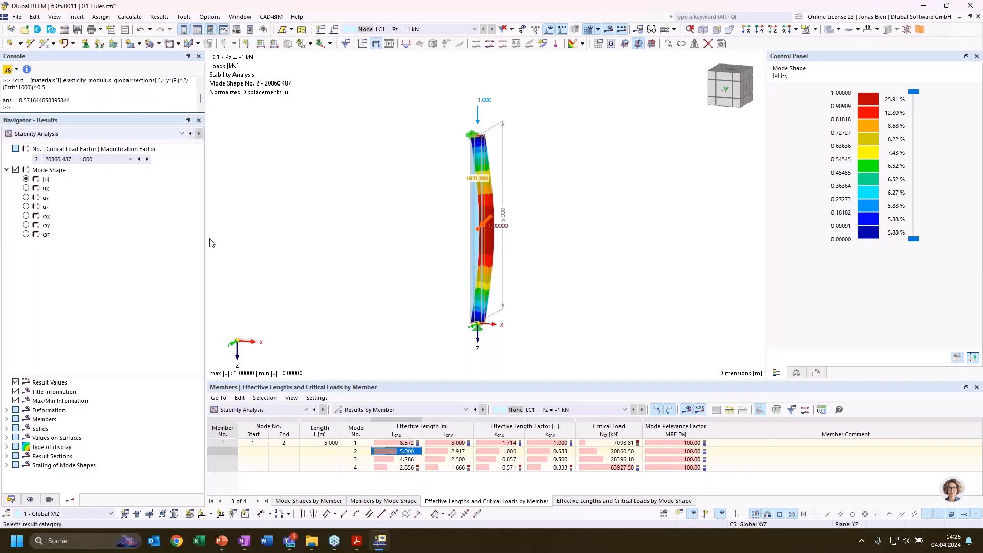
Display mode shape 1 and examine the column's bending direction against its effective lengths Lcr,u and Lcr,v.
click(396, 443)
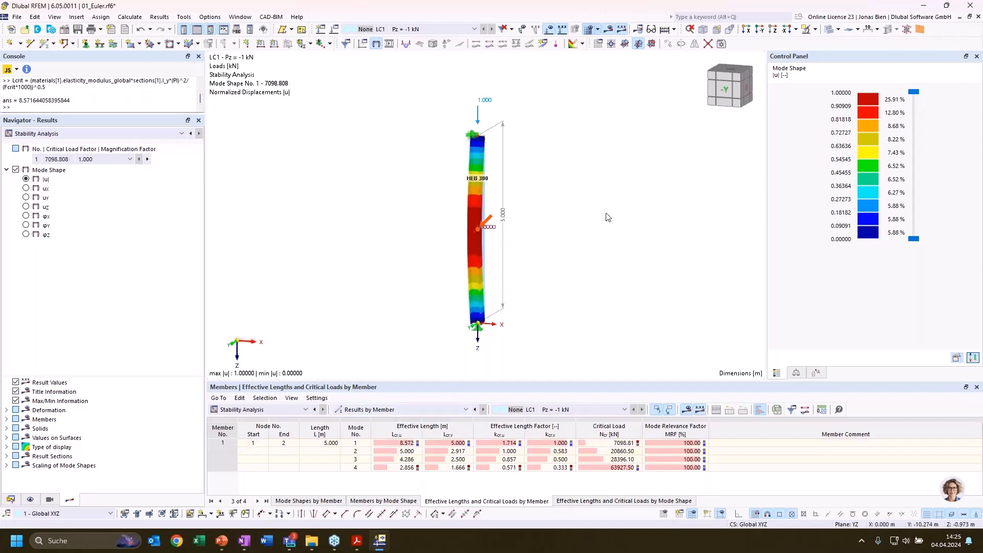
ctrl+middle_drag(584, 219, 522, 235)
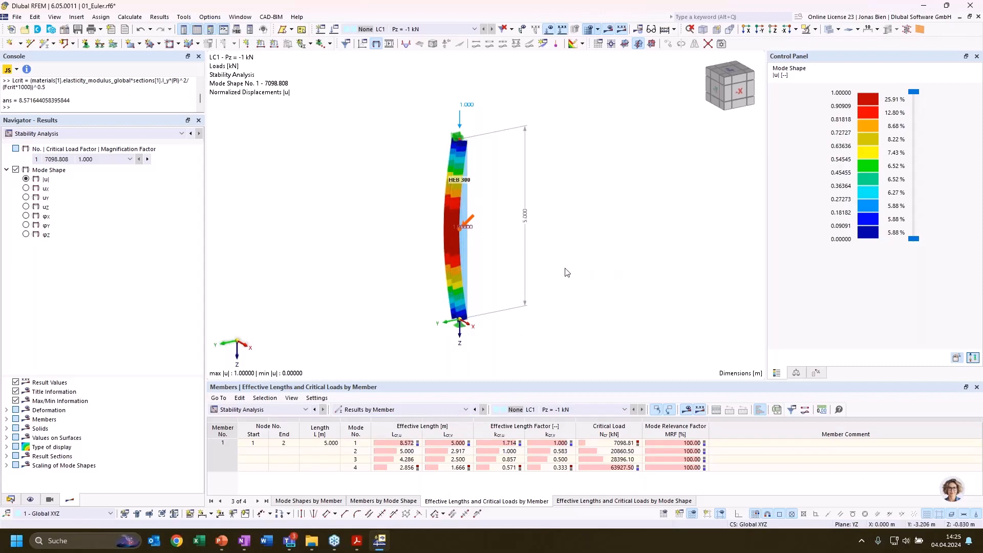
ctrl+middle_drag(524, 294, 552, 309)
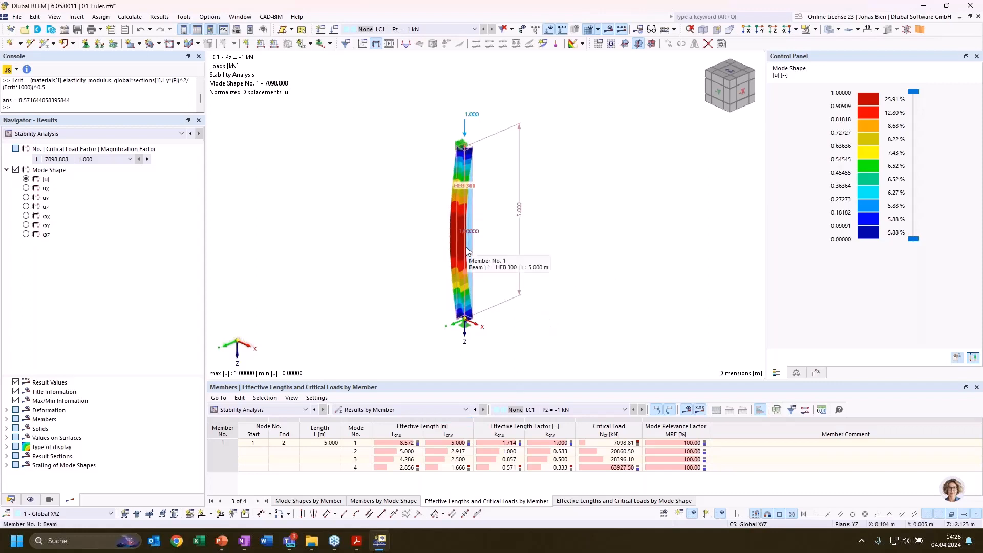
Activate the Steel Design add-on in the base data of the 01_Euler.rf6 model.
click(10, 500)
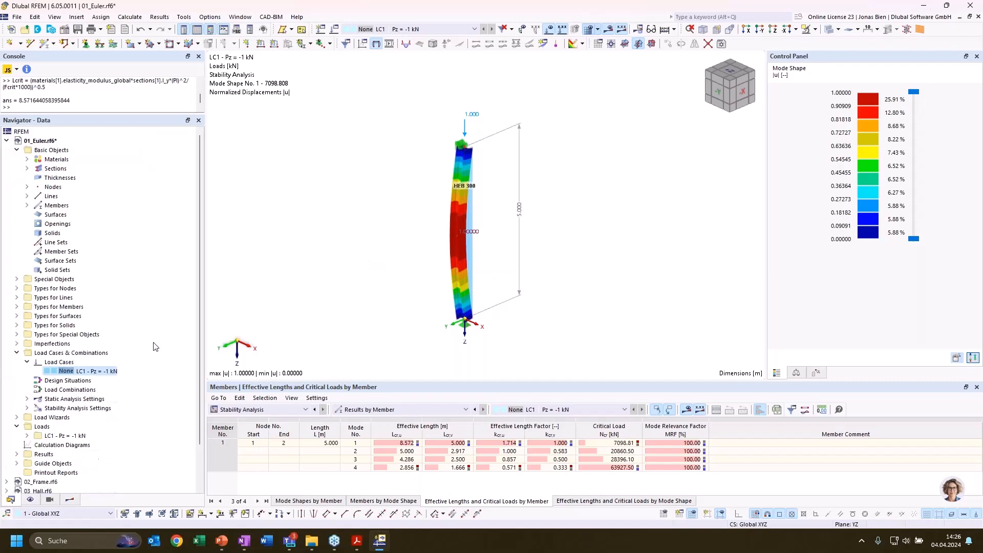
right_click(51, 143)
click(94, 154)
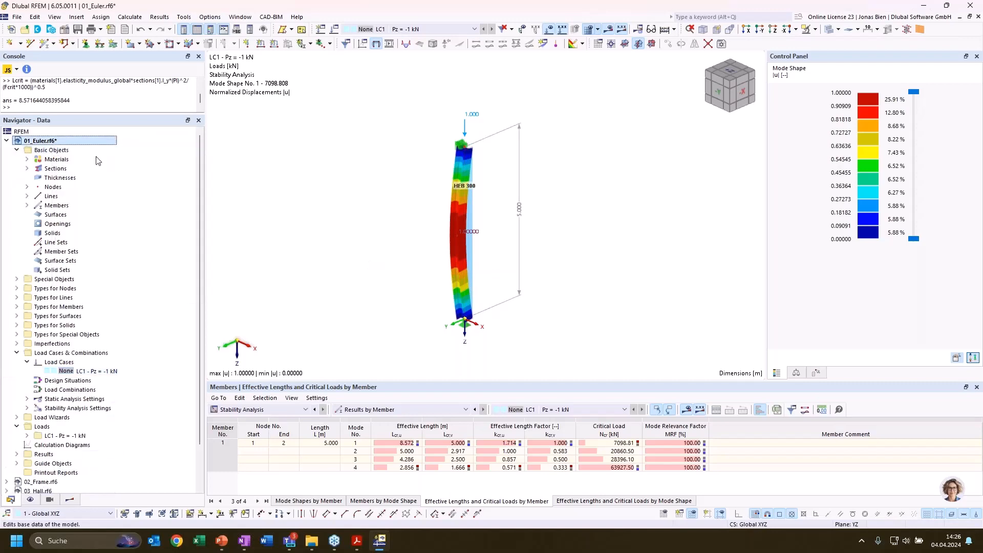
click(326, 70)
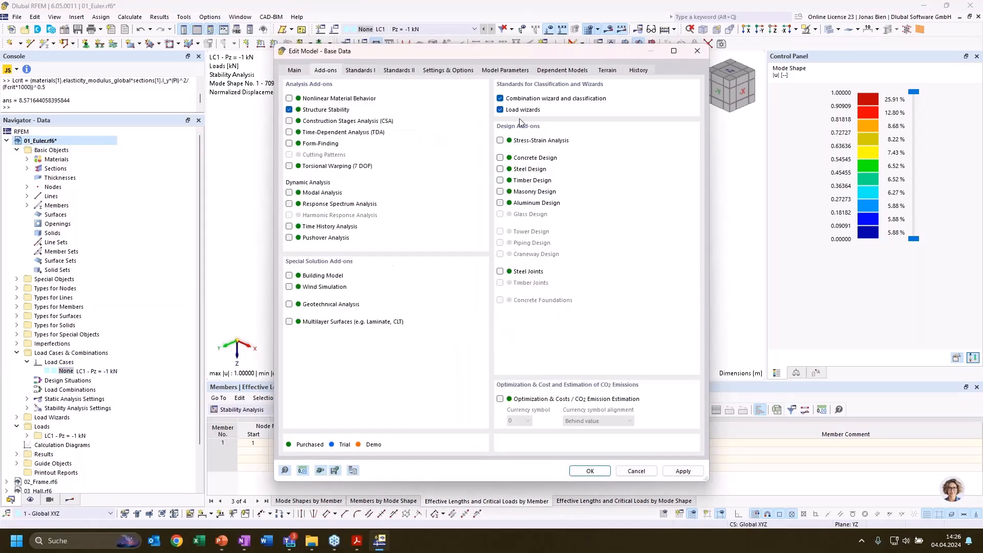
click(513, 170)
click(607, 470)
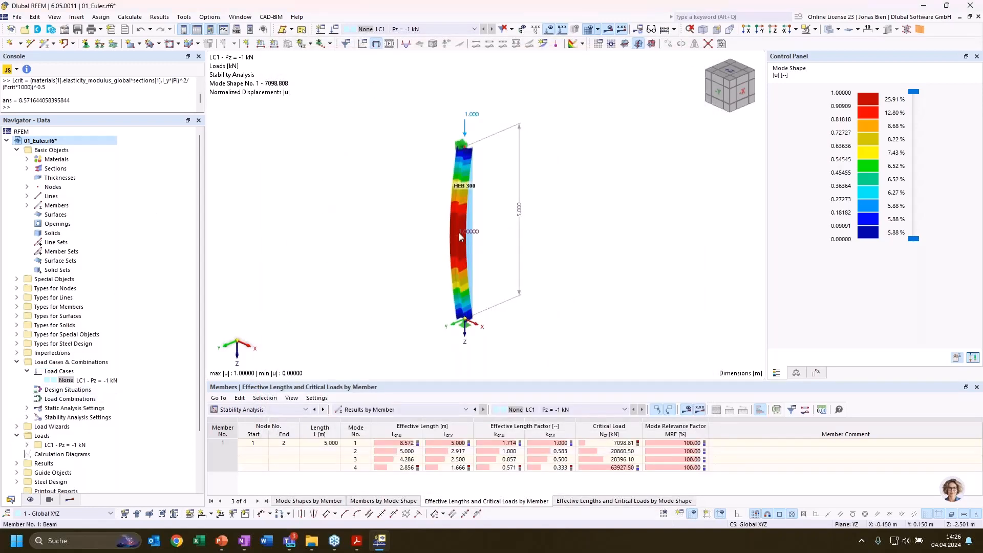
Create a Steel Design effective lengths definition for the HEB 300 column with import from stability analysis enabled.
double_click(457, 275)
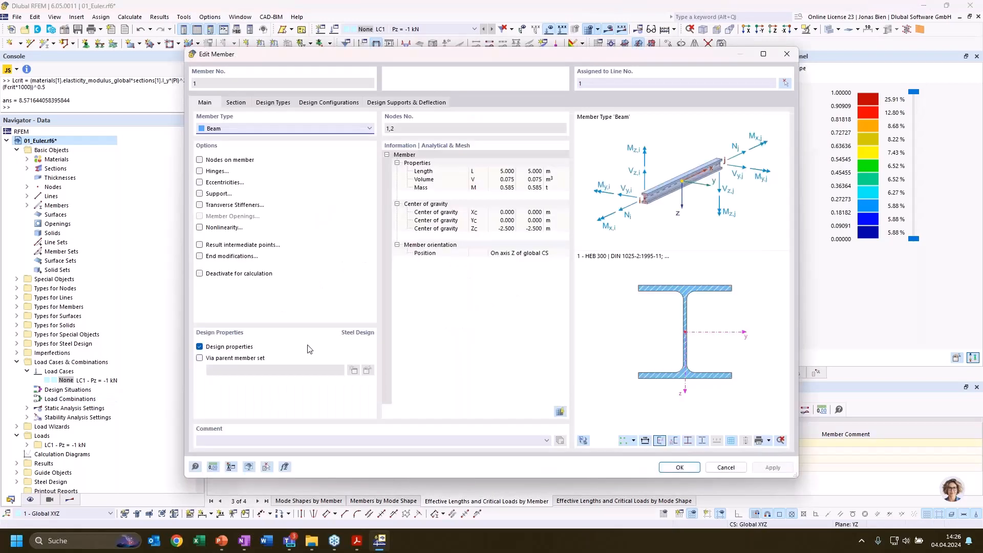
click(236, 103)
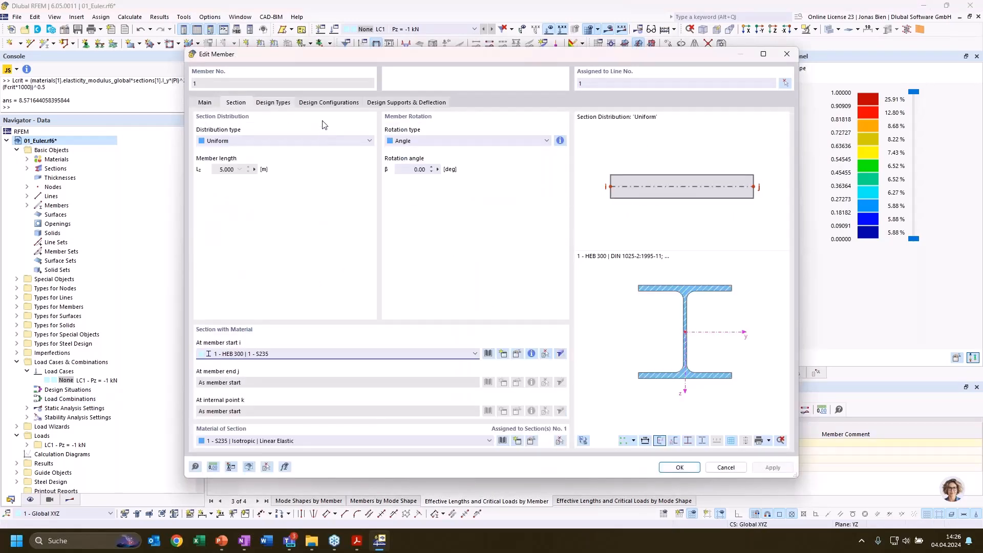
click(322, 104)
click(410, 139)
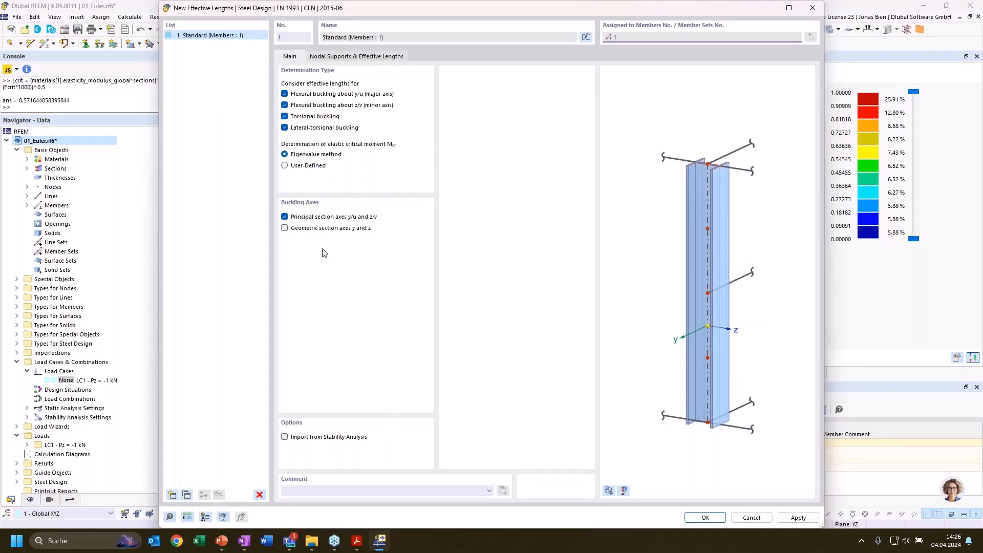
click(285, 438)
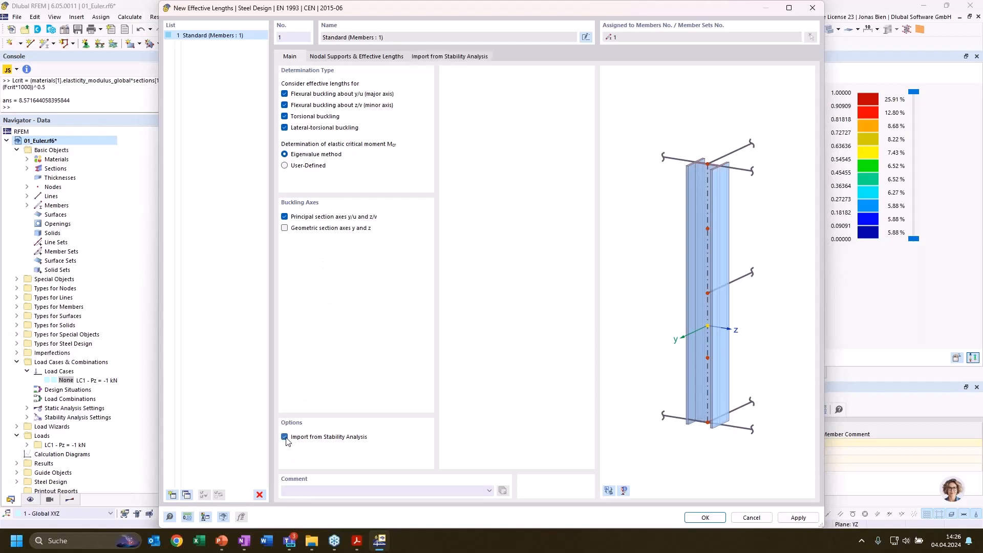
click(373, 58)
click(417, 57)
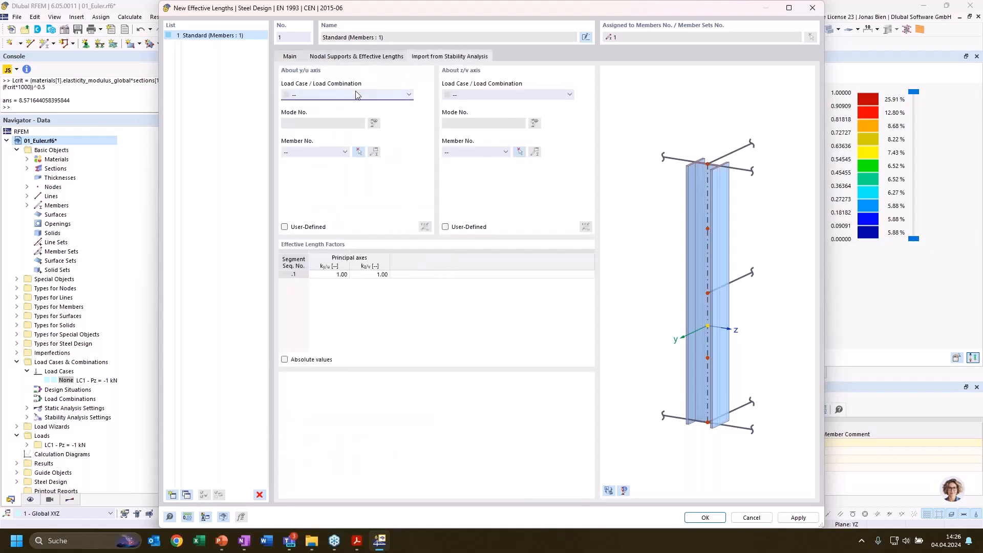
Import the effective length factor about the y/u axis from load case LC1, mode 1, member 1.
click(357, 95)
click(344, 107)
click(314, 152)
click(315, 169)
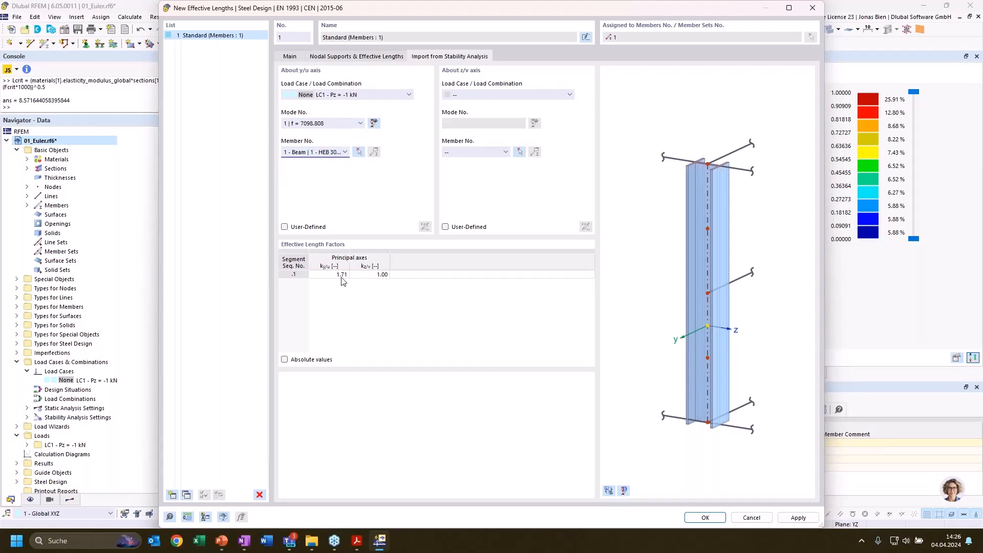
drag(466, 12, 511, 14)
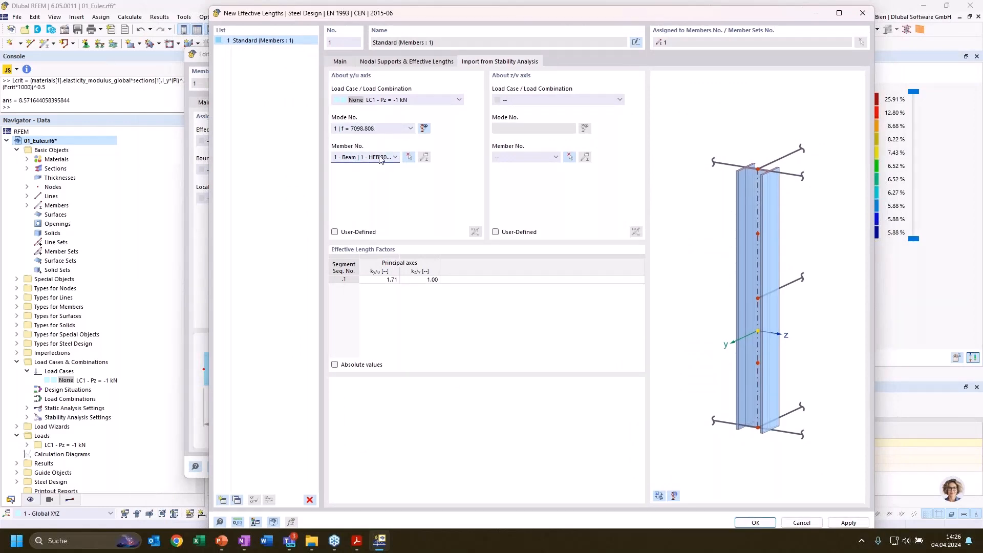
click(379, 280)
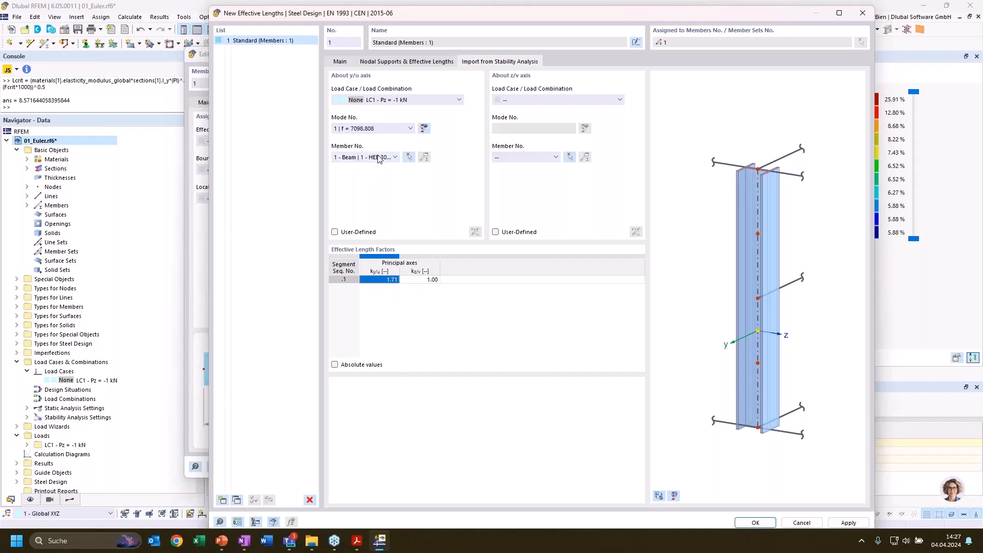
Set the imported mode for the y/u axis to mode 2 (f = 20860.487).
click(381, 128)
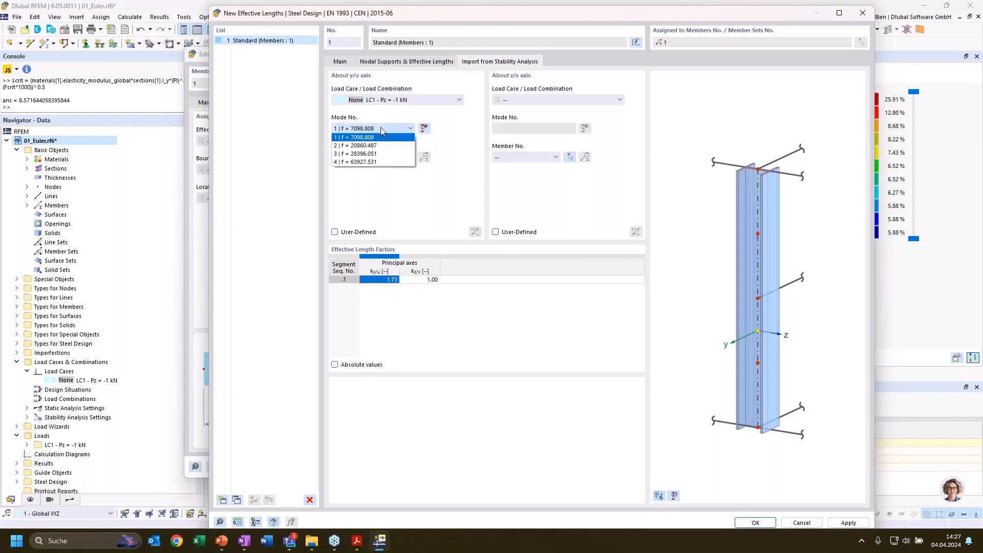
click(380, 127)
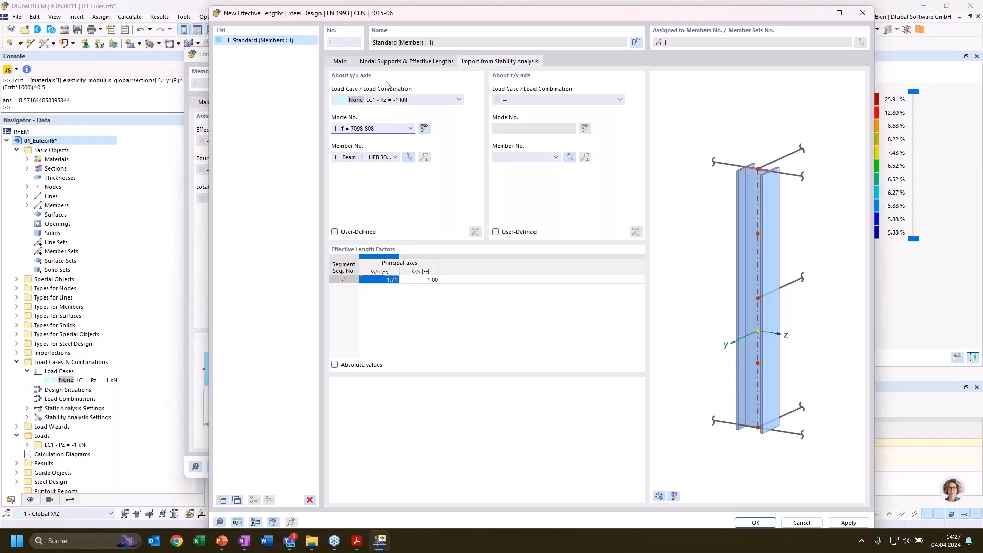
click(367, 132)
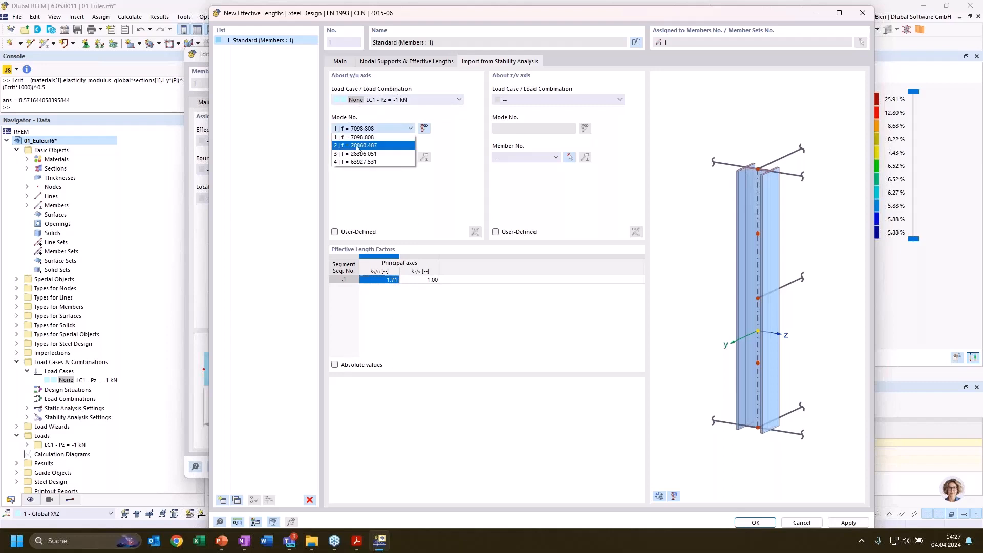
click(357, 147)
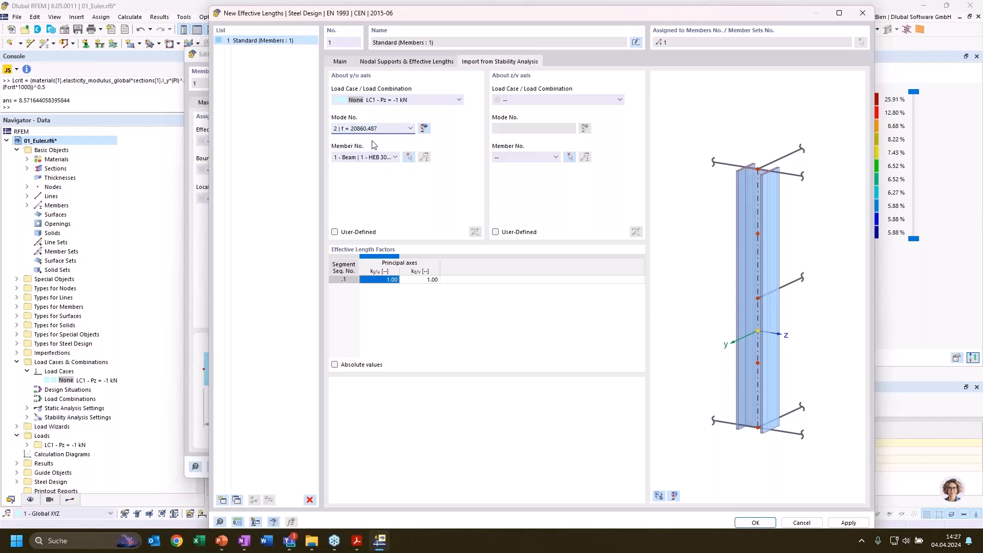
Import the effective length factor about the z/v axis from load case LC1, mode 1, member 1.
click(546, 100)
click(546, 108)
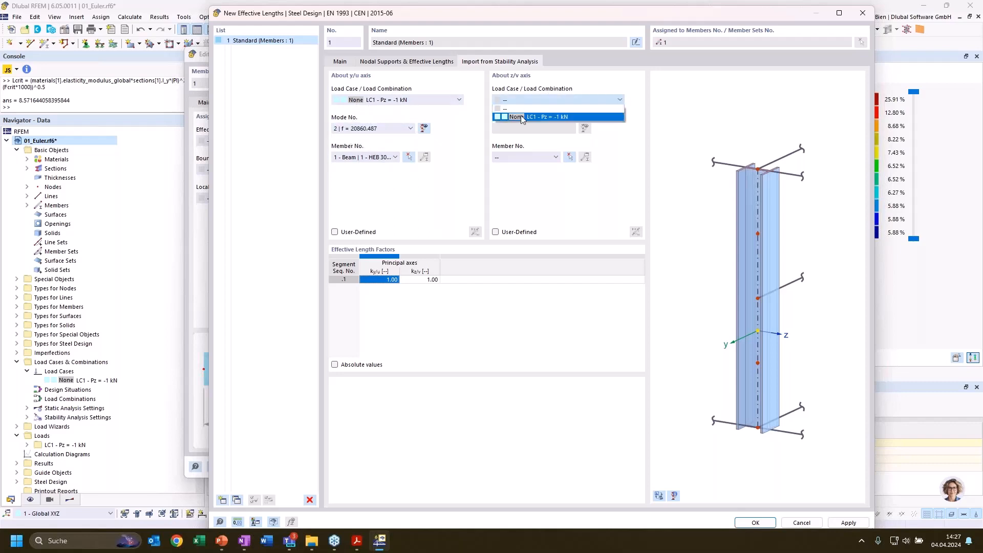
click(517, 158)
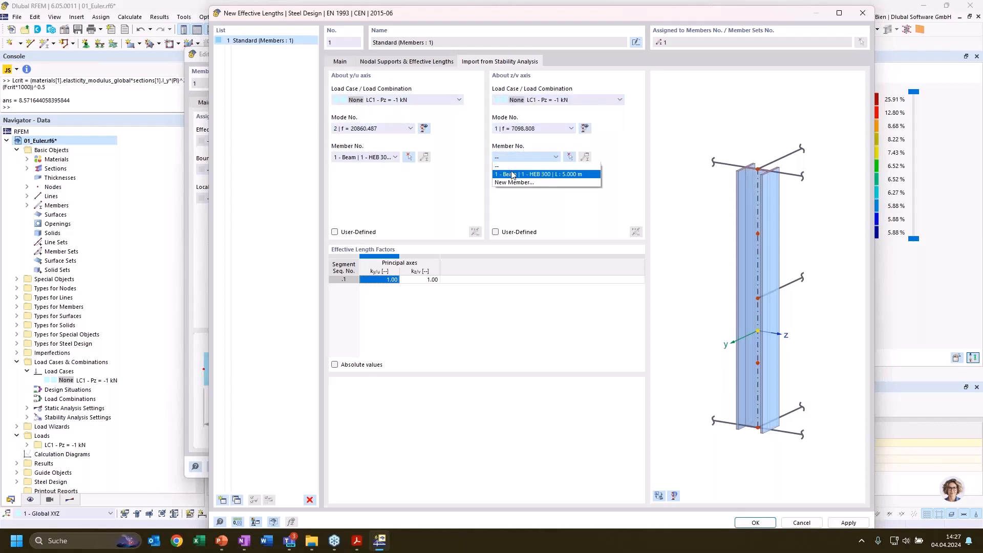
click(517, 164)
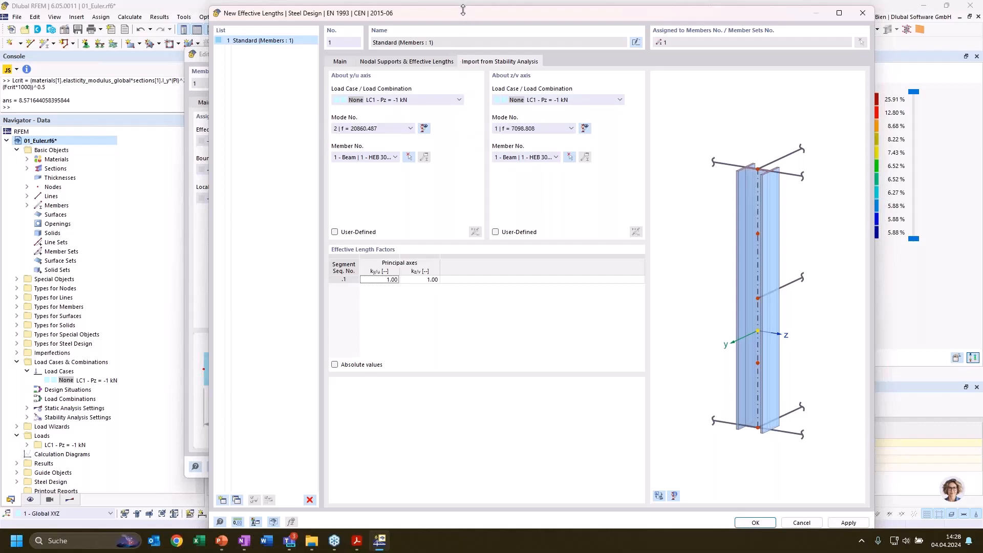
drag(463, 10, 436, 50)
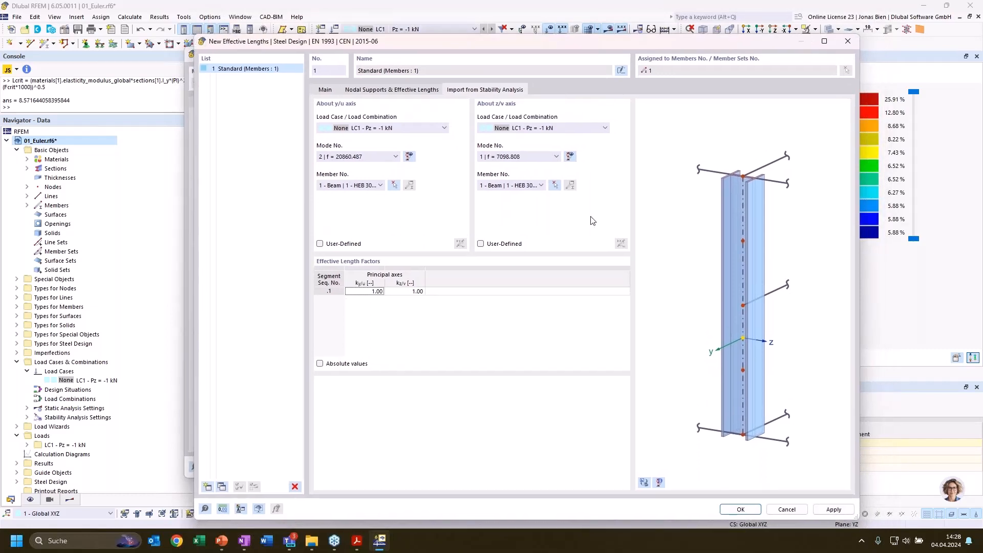
Check the effective lengths' nodal supports and factors, disable the stability analysis import, and discard the definition and member edit.
click(365, 92)
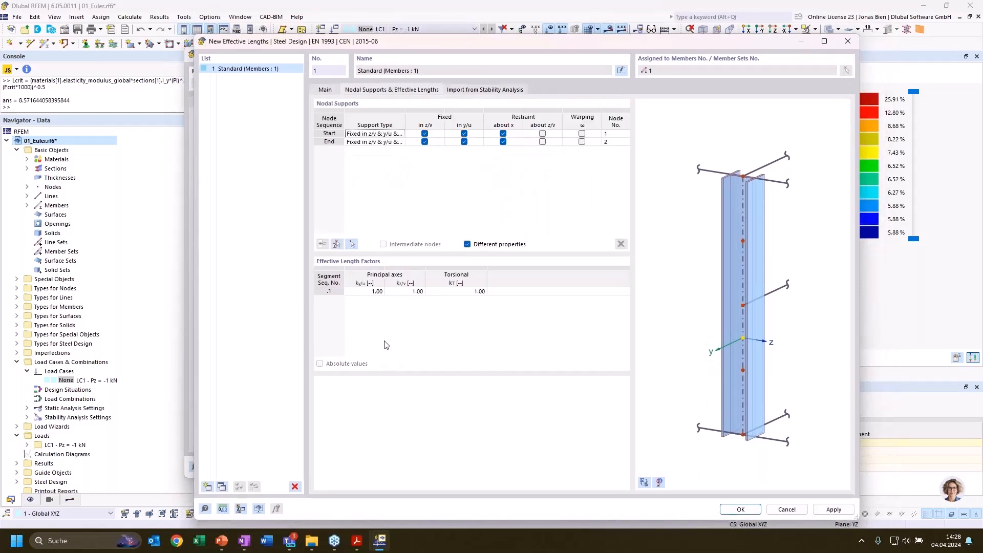
click(366, 292)
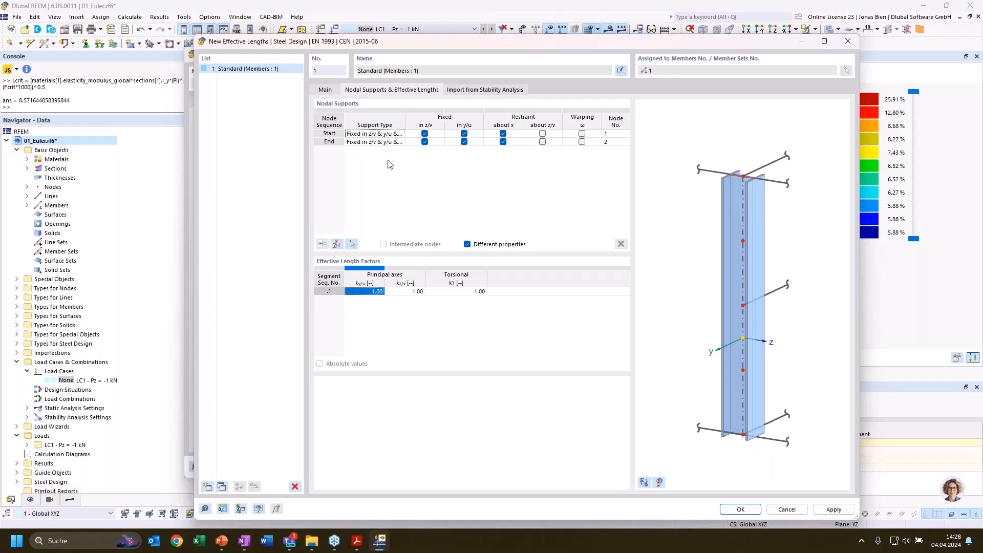
click(327, 90)
click(320, 429)
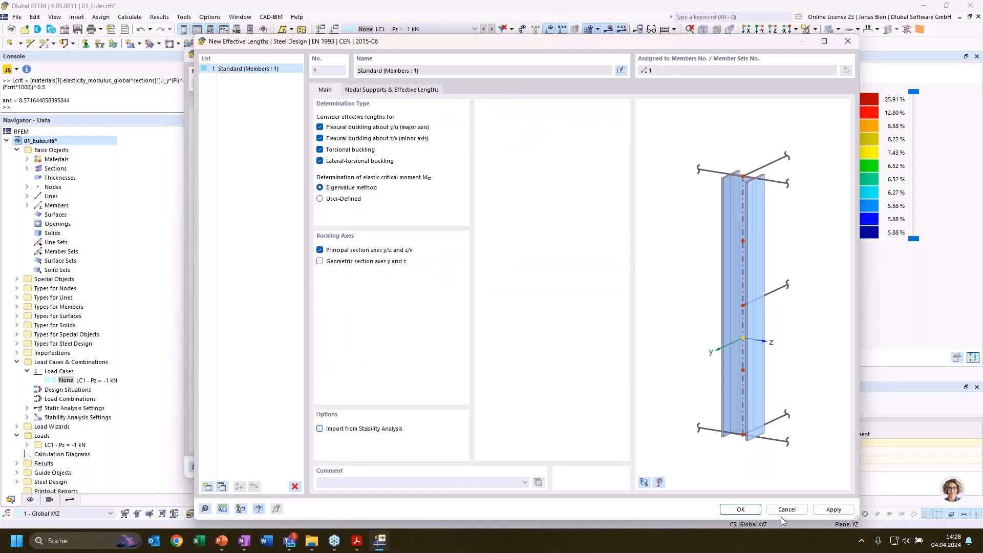
click(787, 512)
click(727, 468)
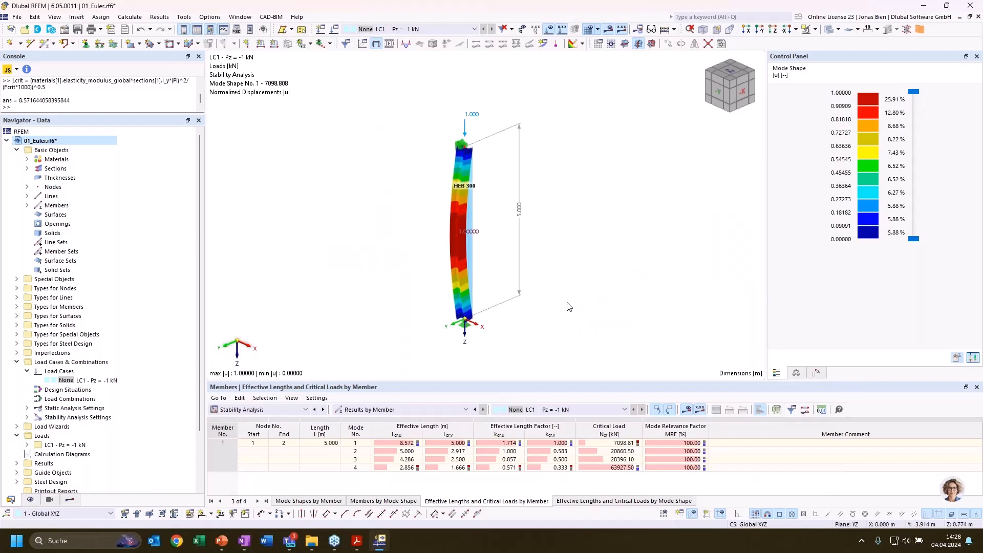
Restrain the rotations φX and φY of the nodal support at the column base to make it fully fixed.
ctrl+middle_drag(486, 326, 484, 329)
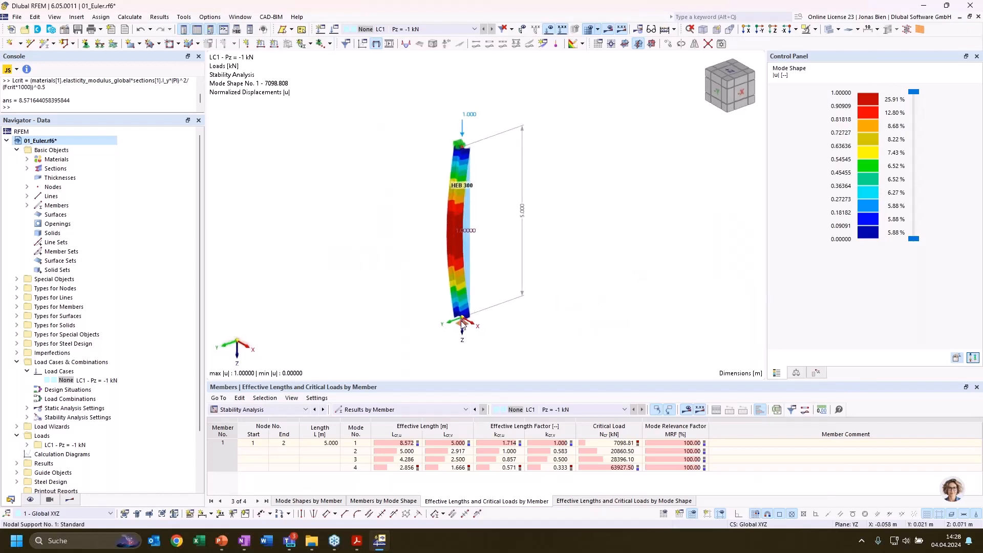
double_click(461, 326)
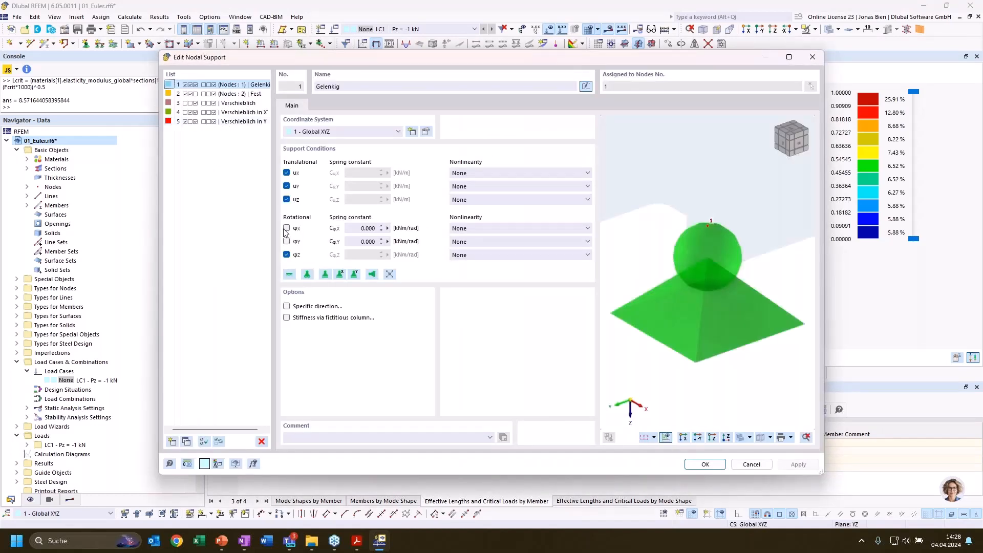
click(286, 241)
click(286, 241)
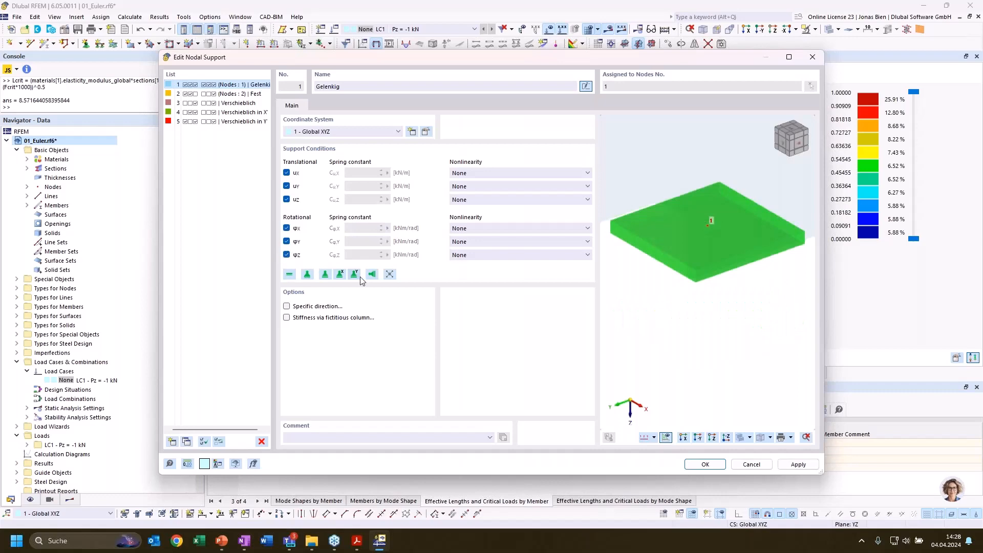
key(Return)
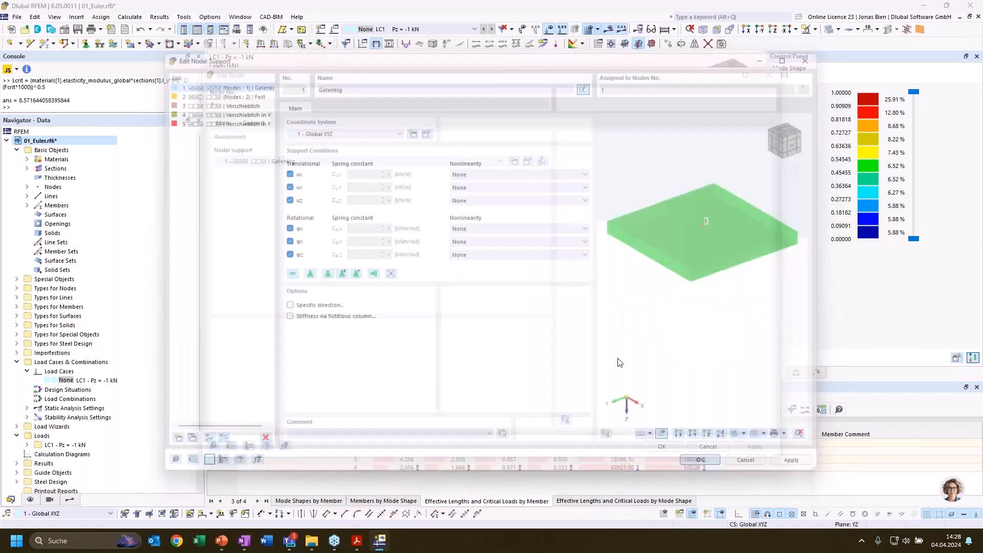
Confirm the fully fixed base support and recalculate the model, ignoring the steel design plausibility warning.
click(667, 446)
scroll(593, 327, up, 1)
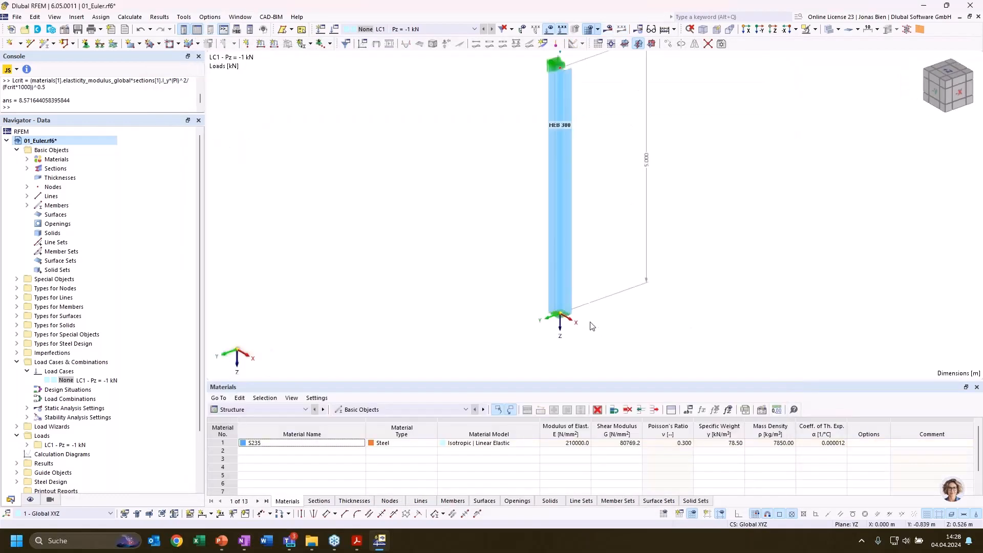
scroll(604, 331, up, 1)
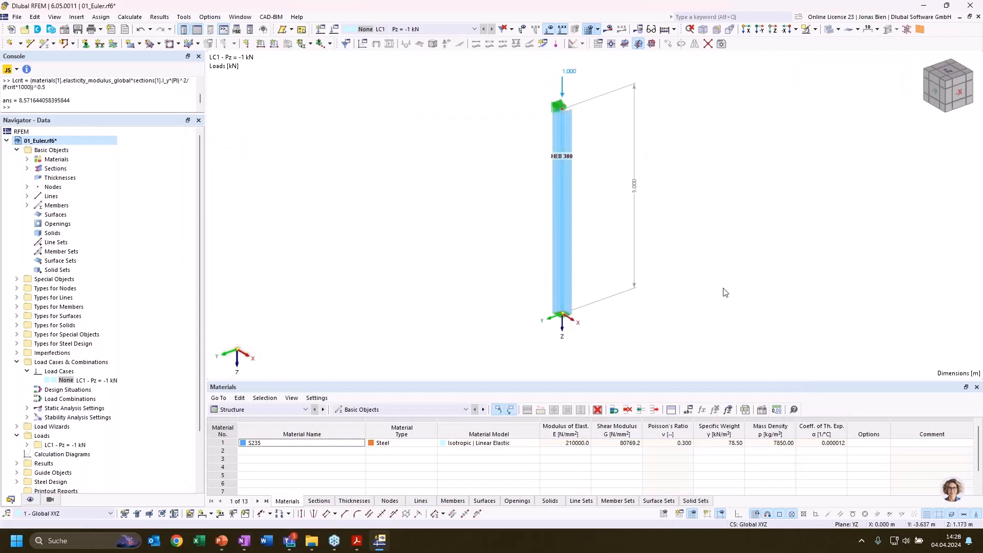
middle_drag(735, 263, 705, 277)
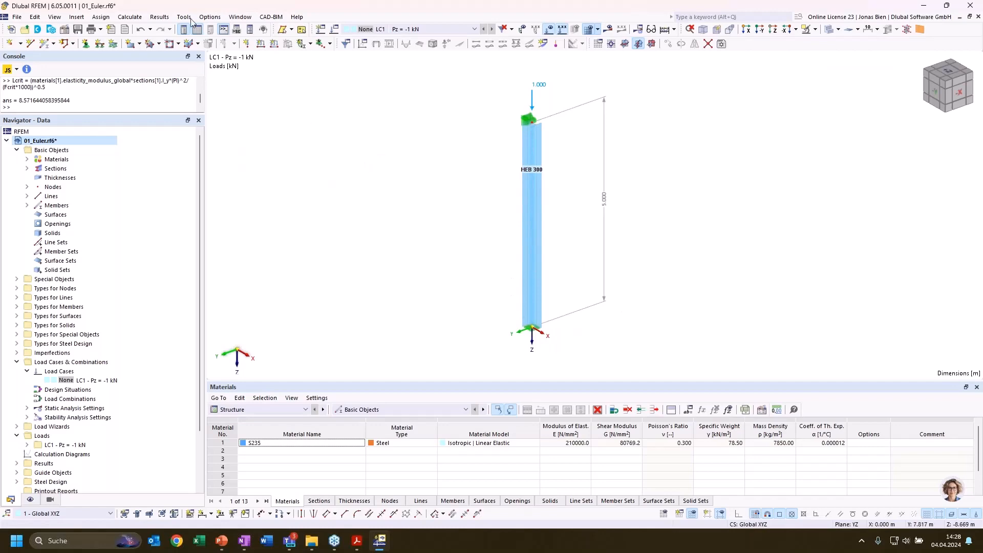
click(129, 16)
click(165, 51)
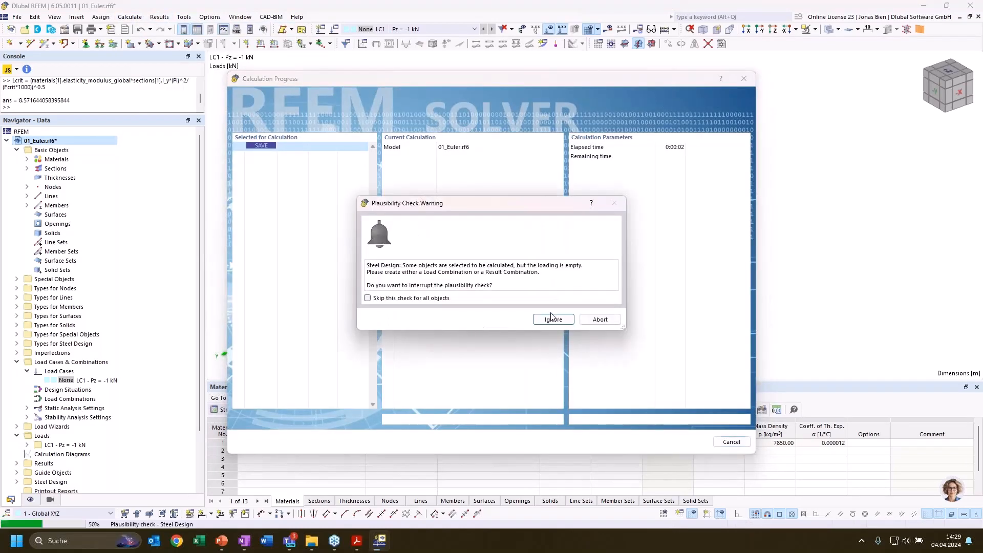
click(553, 319)
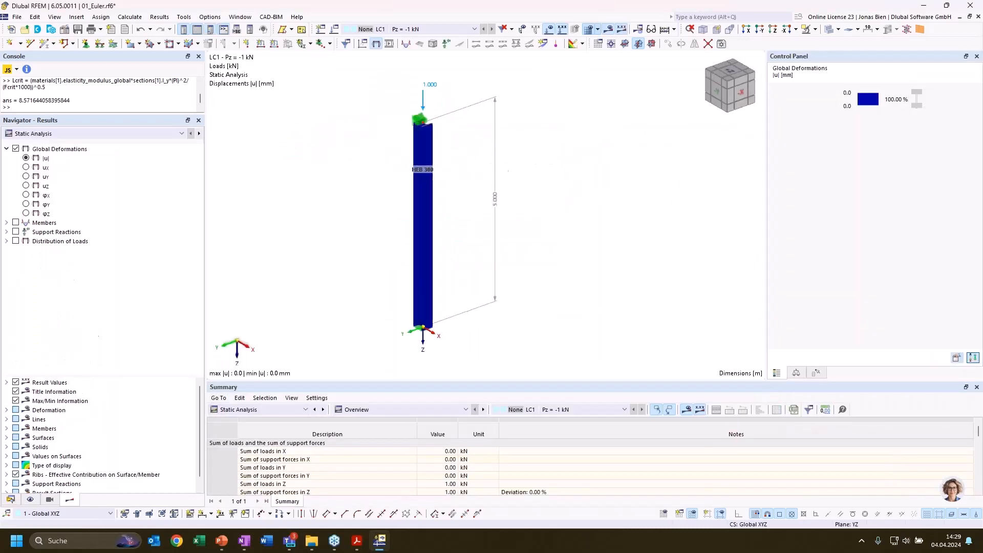
Display the stability analysis results and list the effective lengths and critical loads by member.
click(158, 134)
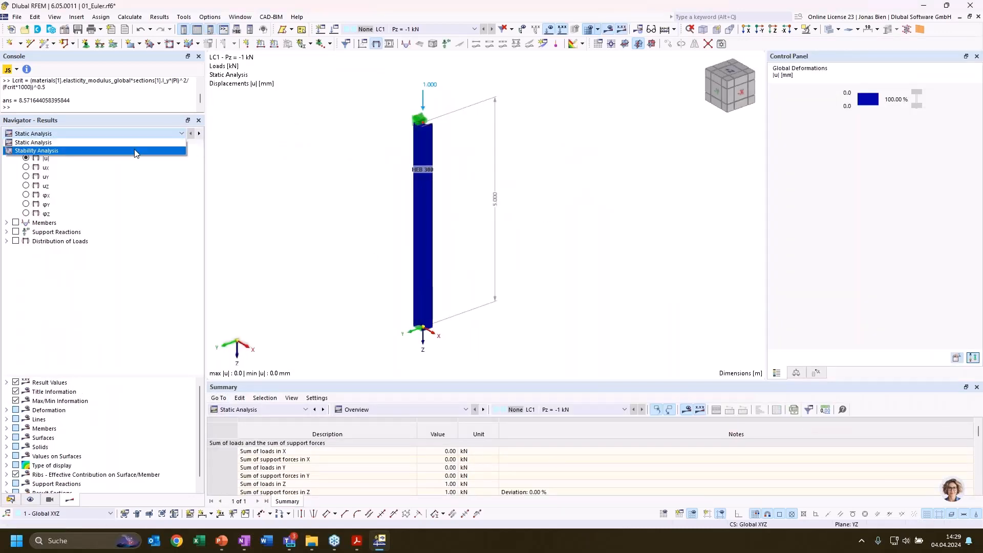
click(136, 151)
click(366, 410)
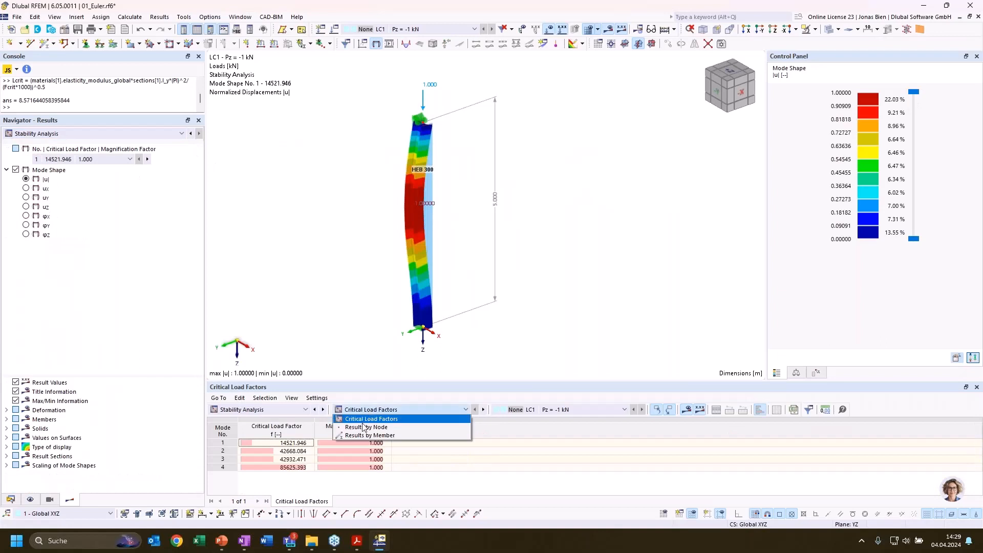
click(361, 435)
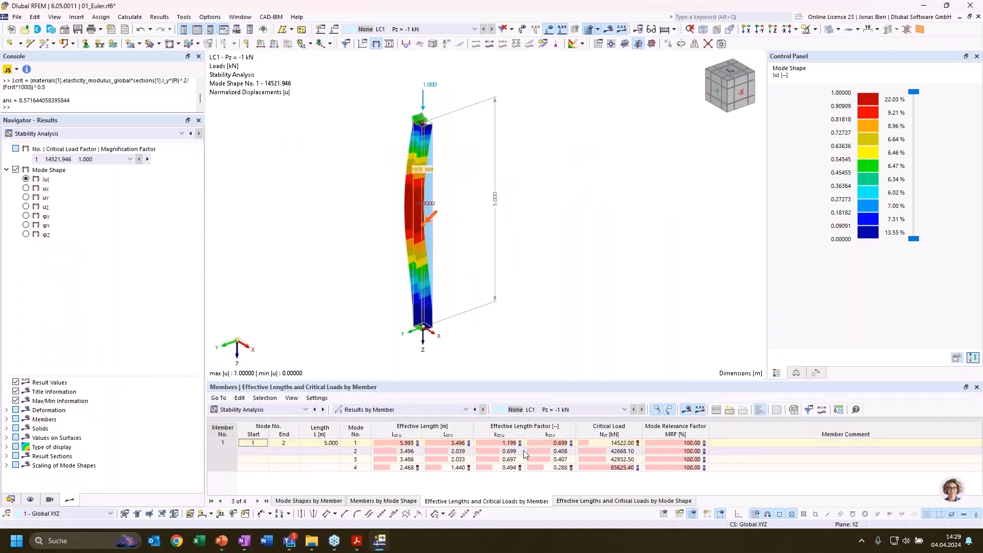
Compare mode shapes 1 and 2 of the fixed-base column with their effective length factors about the v and u axes.
click(540, 443)
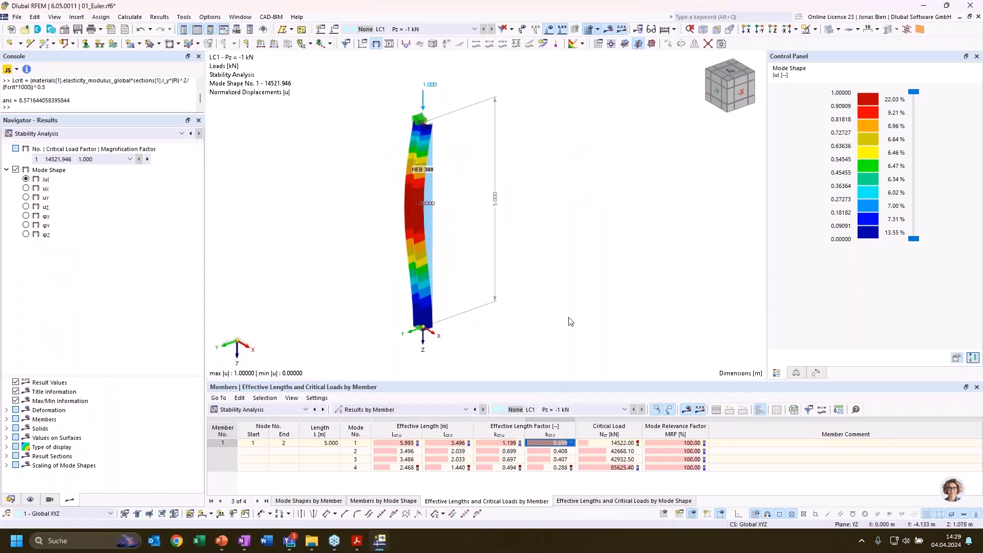
ctrl+middle_drag(563, 318, 480, 294)
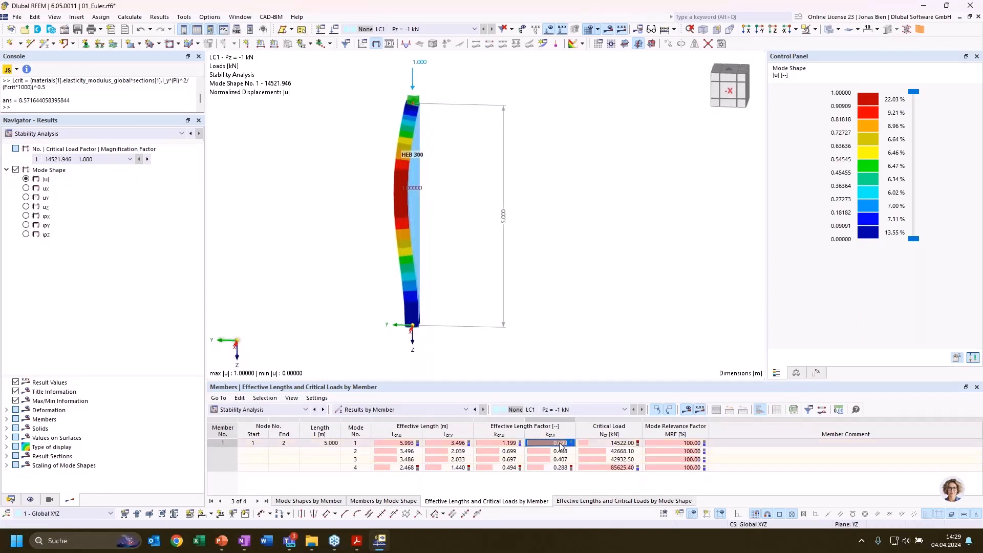
click(503, 453)
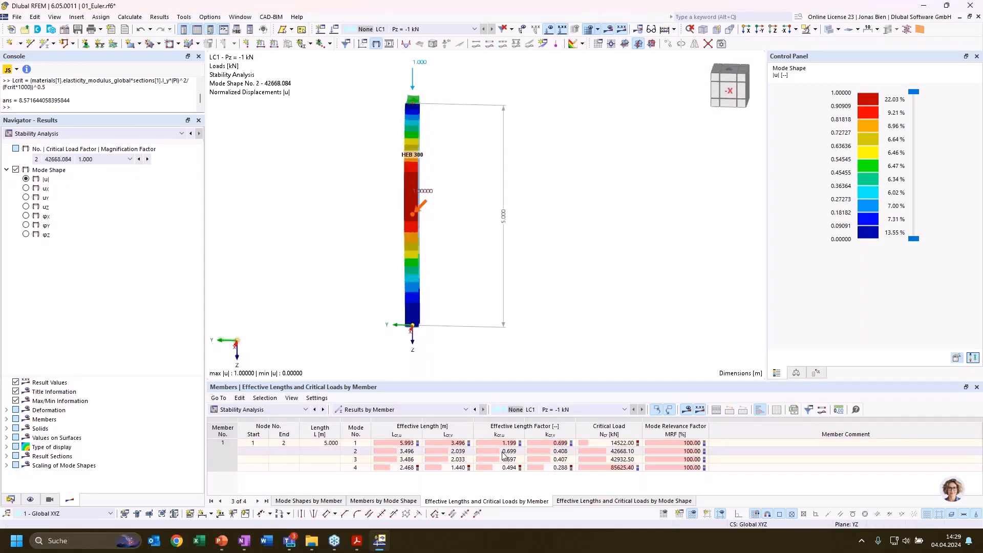
ctrl+middle_drag(405, 331, 456, 328)
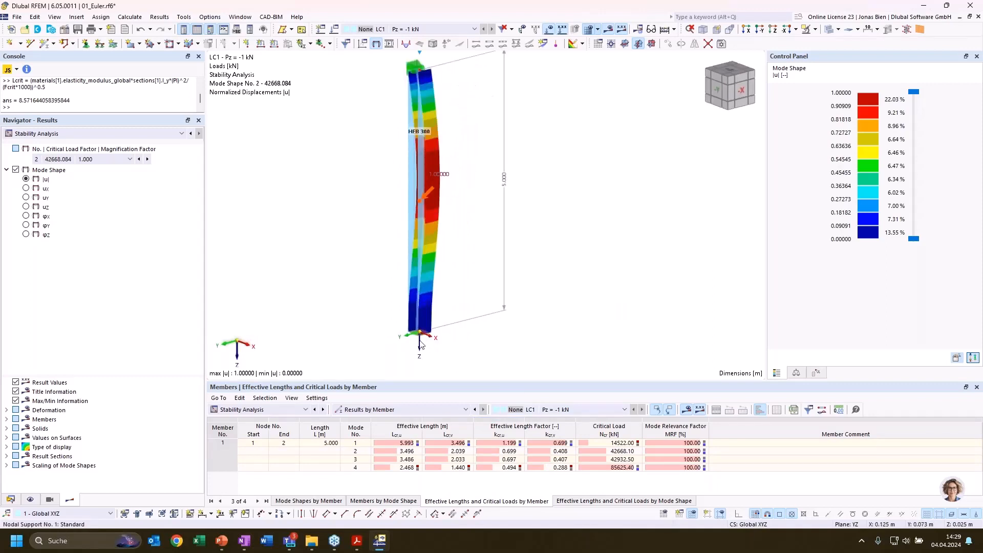
Release rotations φX and φY of the column's base support and set both rotational spring constants to 10000 kNm/rad.
scroll(421, 342, up, 5)
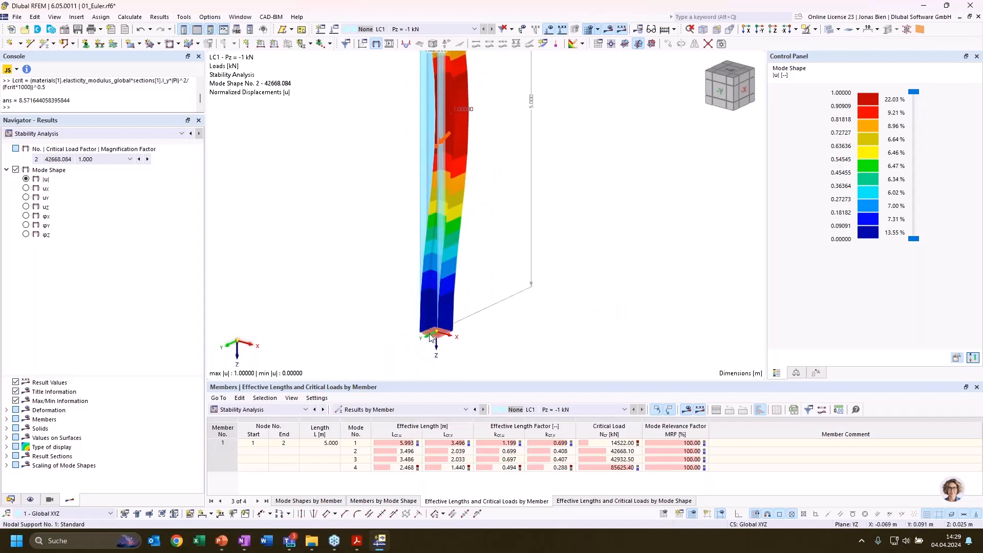
double_click(430, 334)
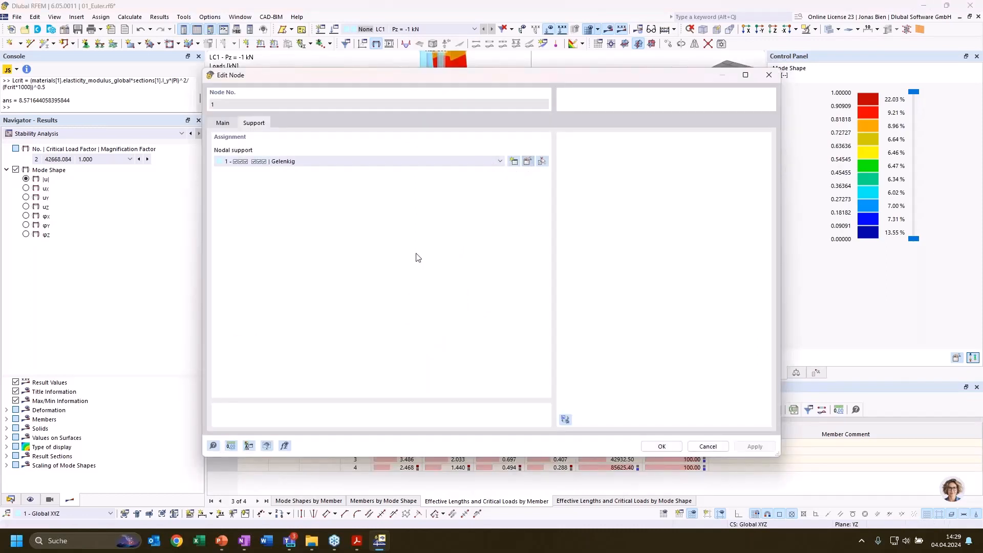
click(528, 161)
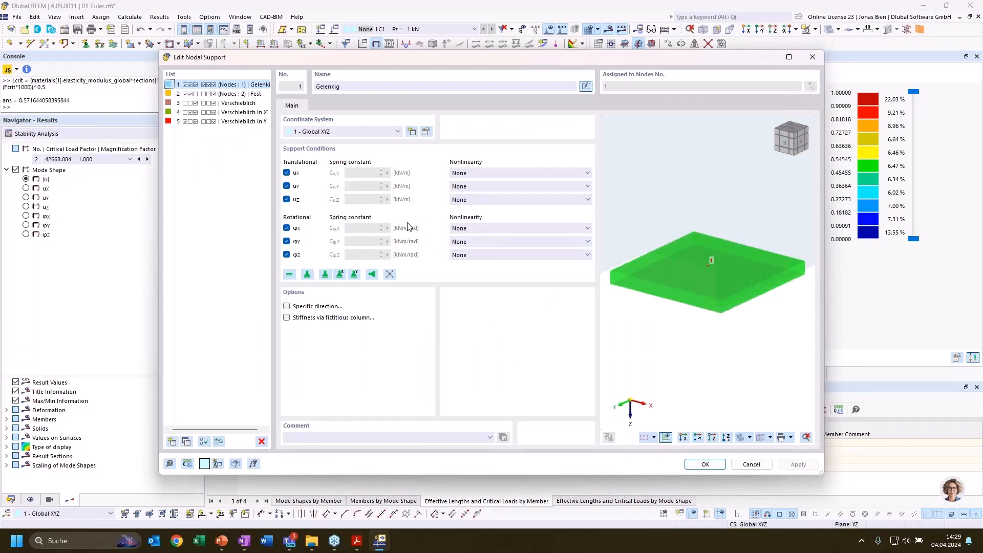
click(287, 229)
click(287, 241)
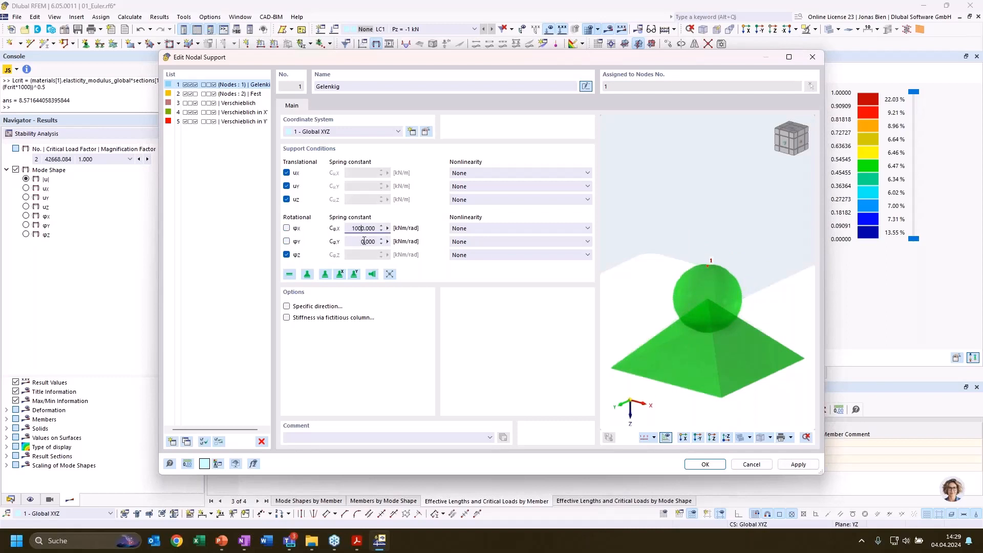
click(357, 241)
text(1000)
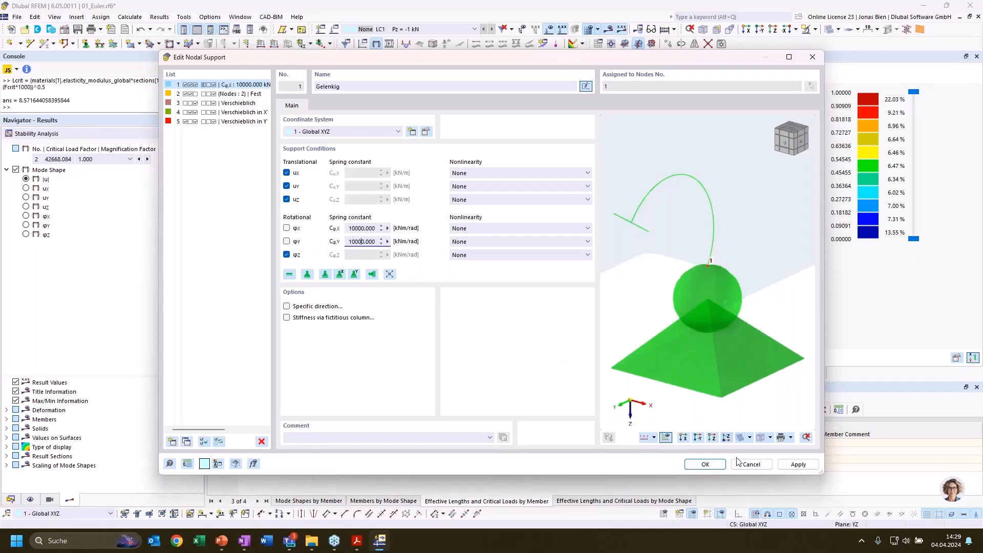
click(713, 467)
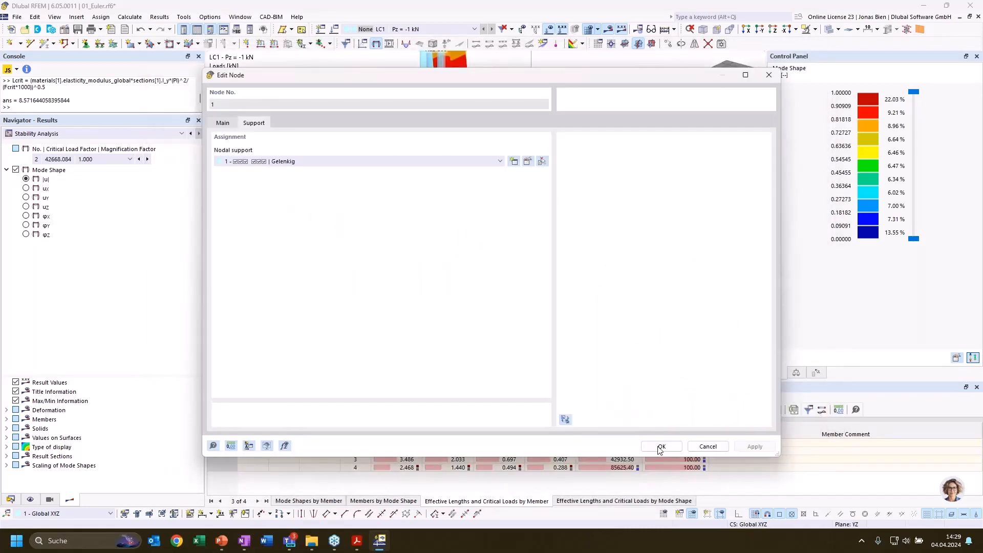
click(662, 446)
Recalculate the model with the rotational springs at the base, ignoring the steel design plausibility warning.
mouse_move(657, 324)
middle_down()
mouse_move(742, 270)
mouse_move(632, 266)
mouse_move(643, 313)
middle_up()
click(135, 18)
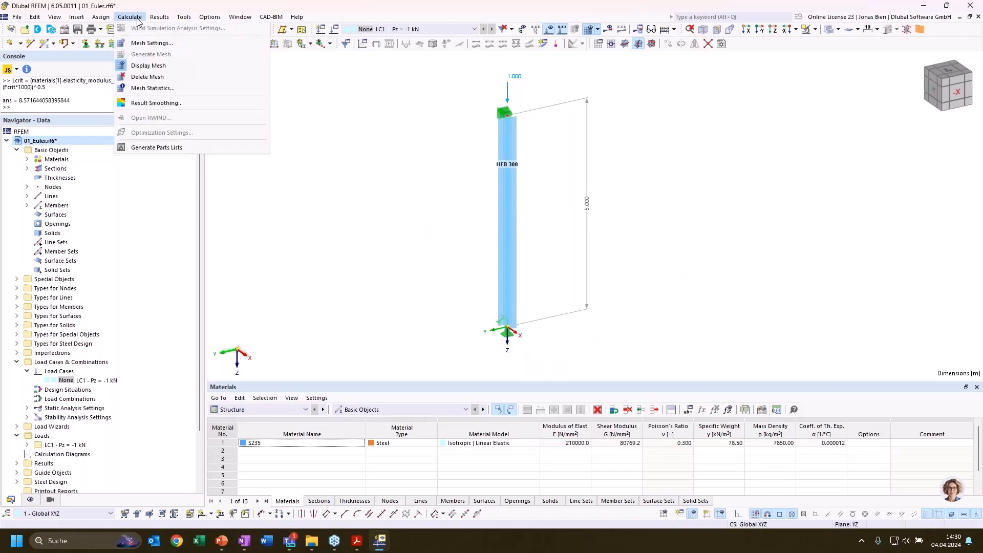
click(148, 40)
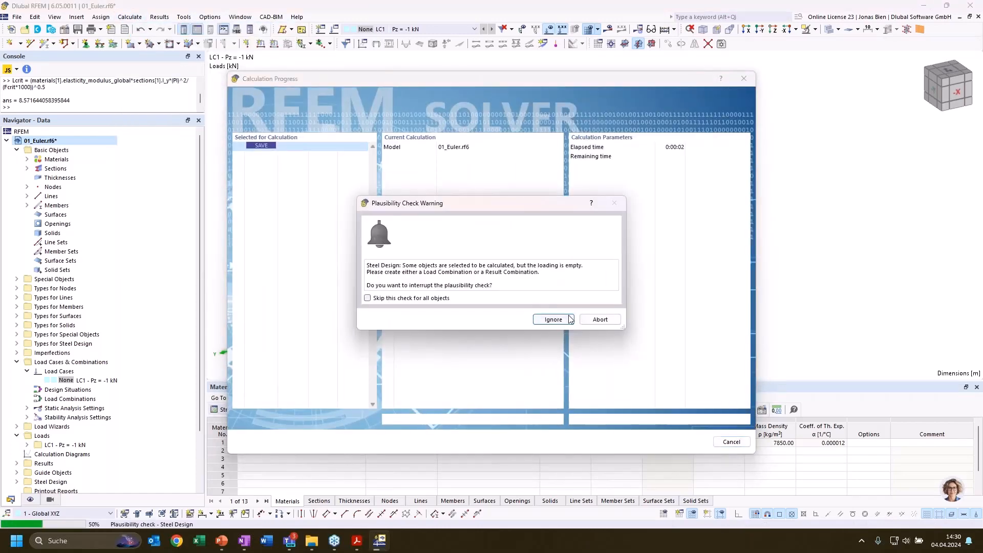
click(570, 320)
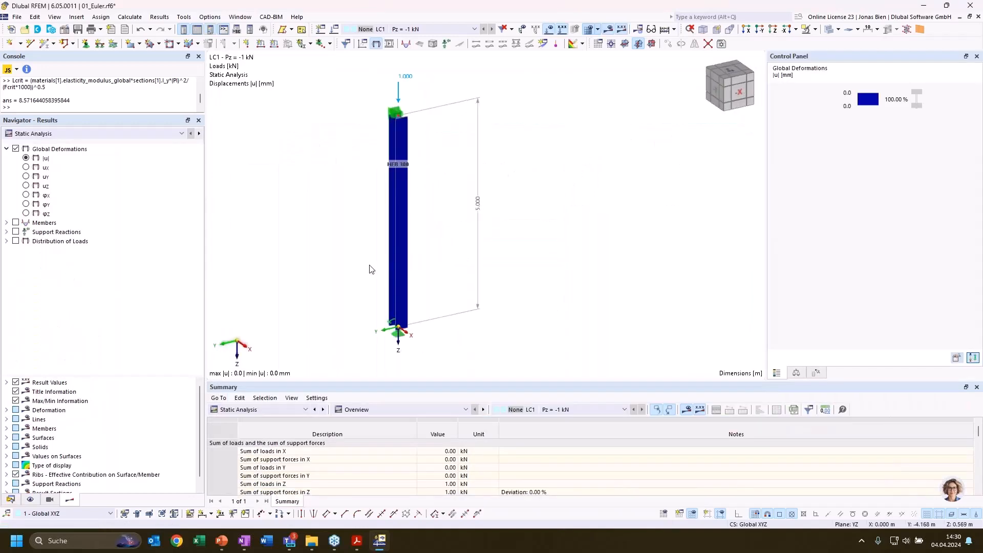
Show the stability analysis results for the spring-supported column and list its effective lengths and critical loads by member.
click(77, 134)
click(72, 151)
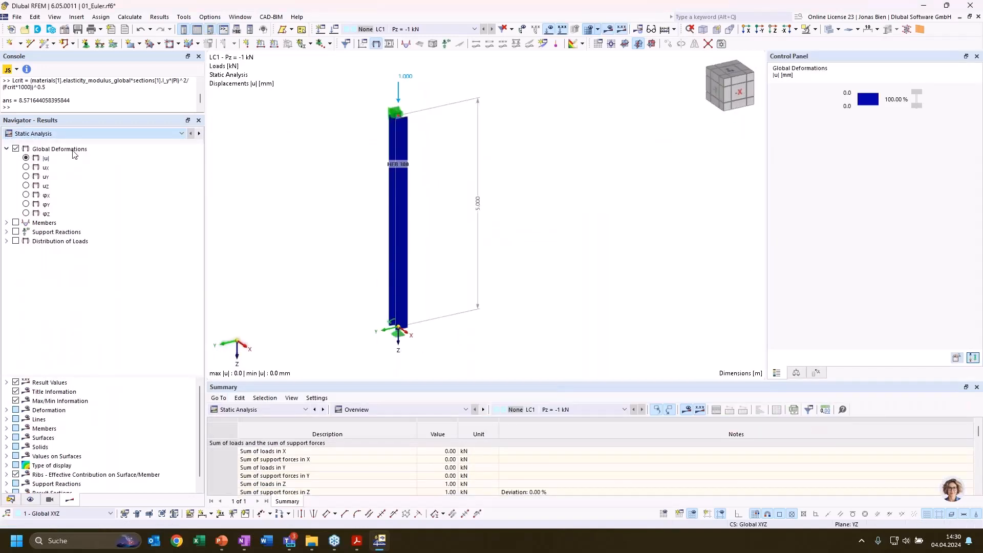
click(412, 410)
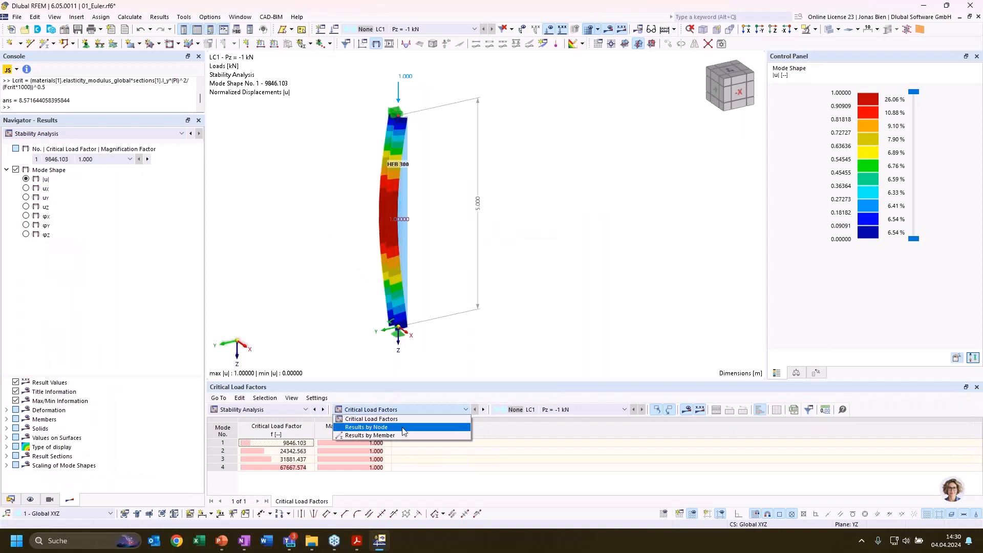
click(403, 430)
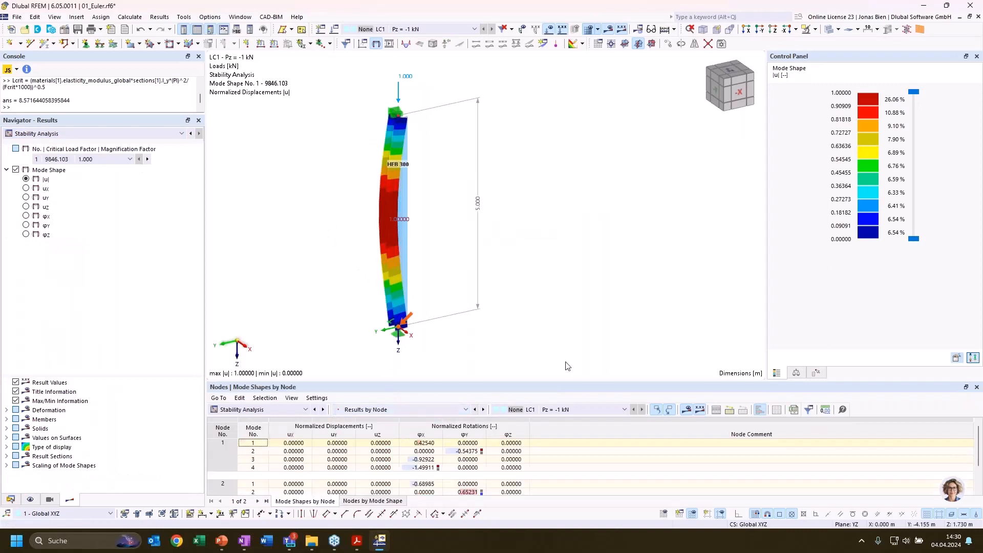
click(404, 412)
click(395, 433)
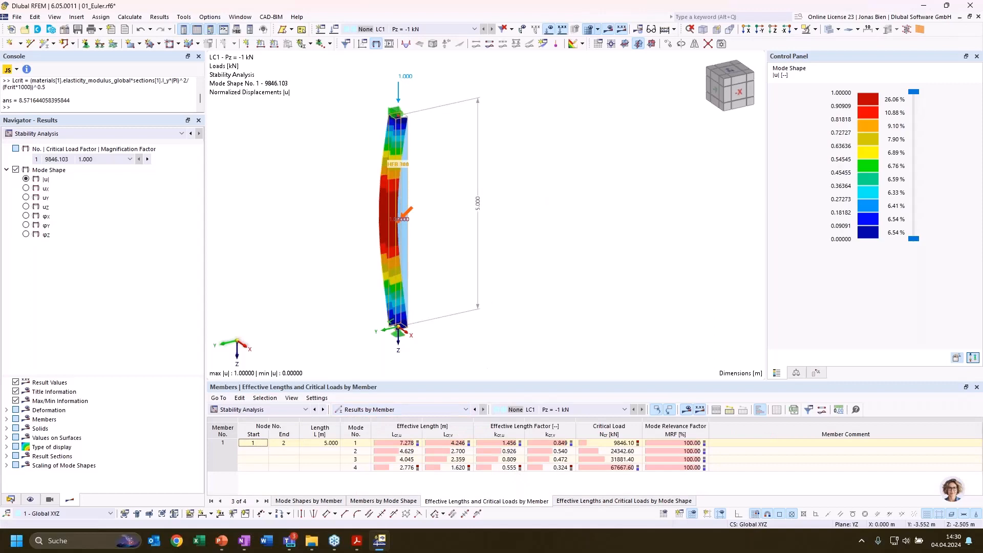
Examine the effective length factors and mode shapes of modes 1 and 2 for the column with rotational base springs.
mouse_move(544, 198)
ctrl+middle_down()
mouse_move(523, 193)
mouse_move(545, 197)
ctrl+middle_up()
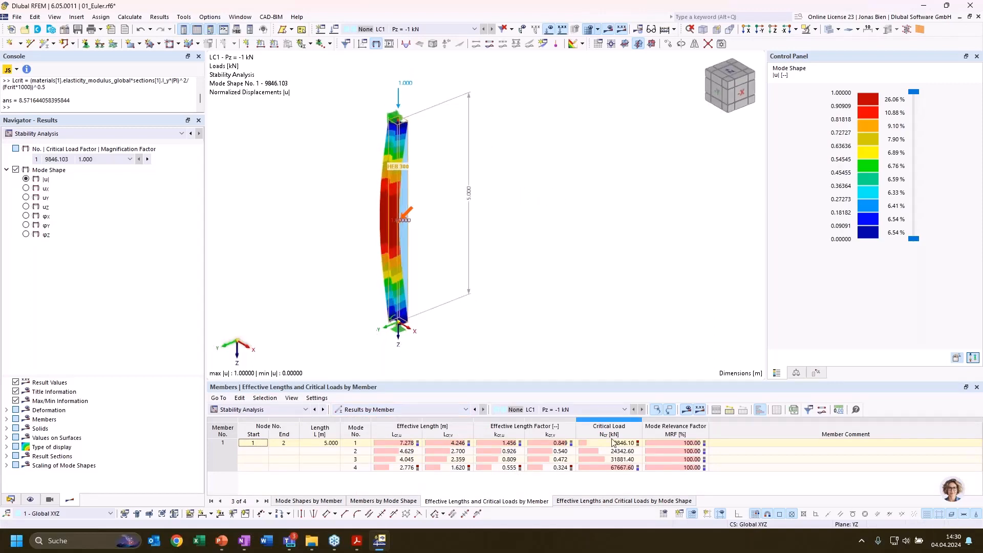
click(560, 443)
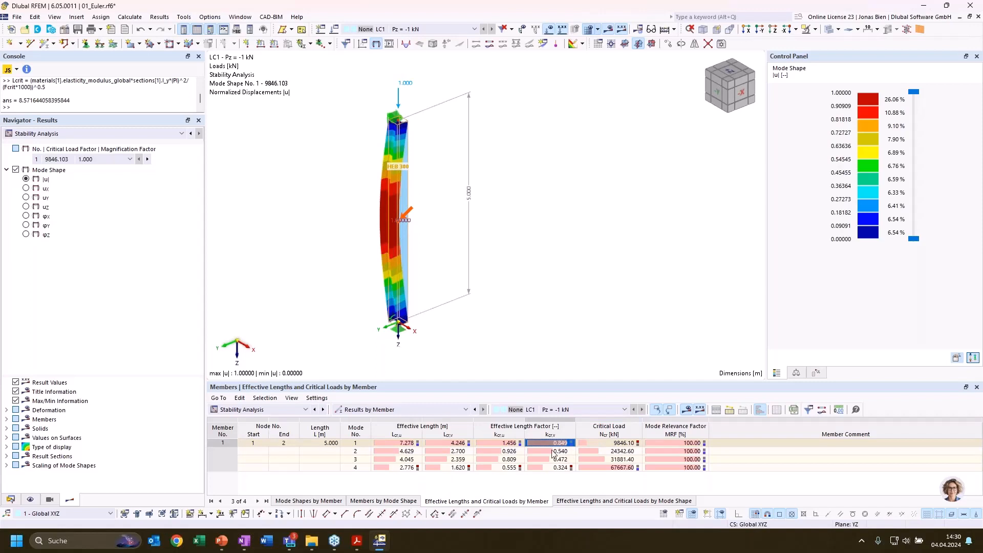
click(515, 452)
click(544, 445)
click(503, 453)
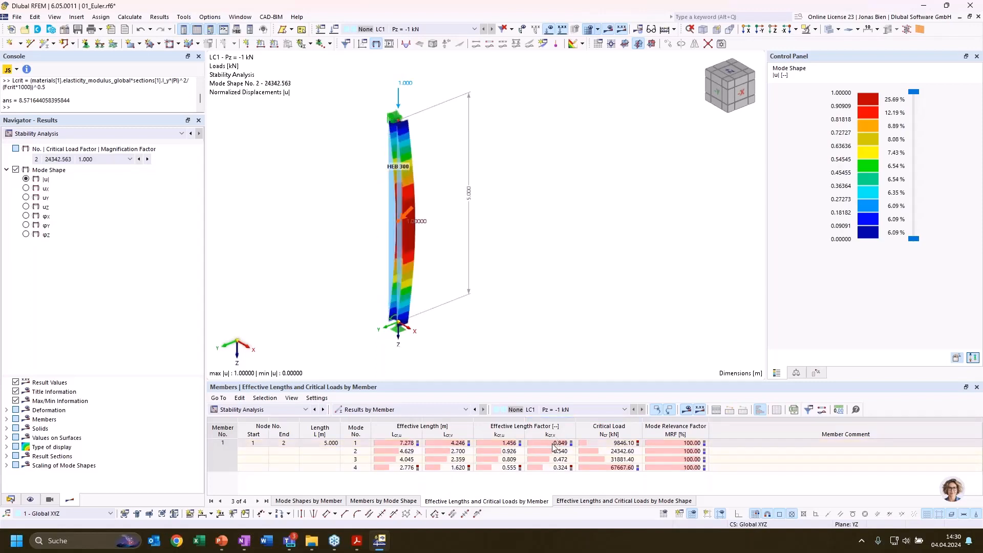
click(553, 444)
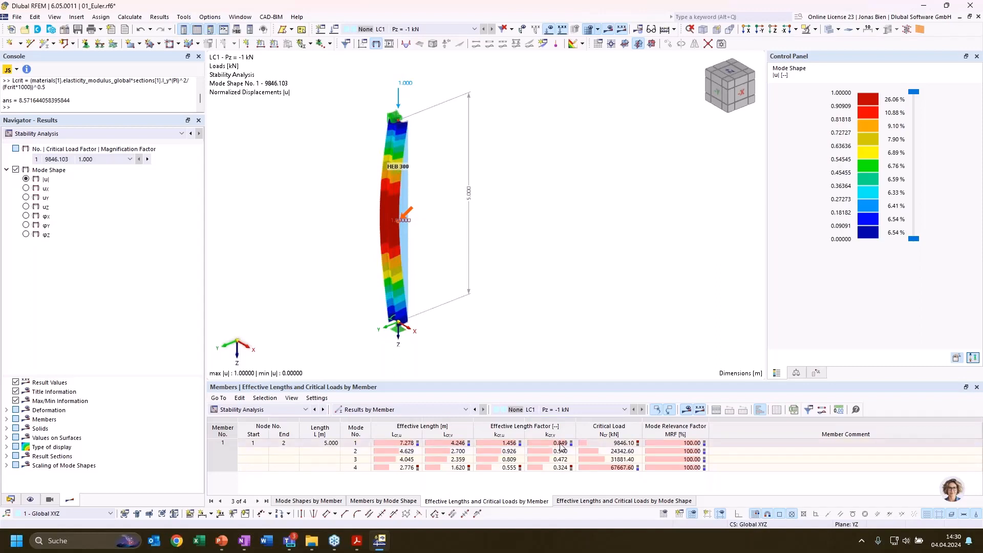
Reset the base support's rotational spring constants about X and Y to 0 kNm/rad.
ctrl+middle_drag(540, 270, 524, 292)
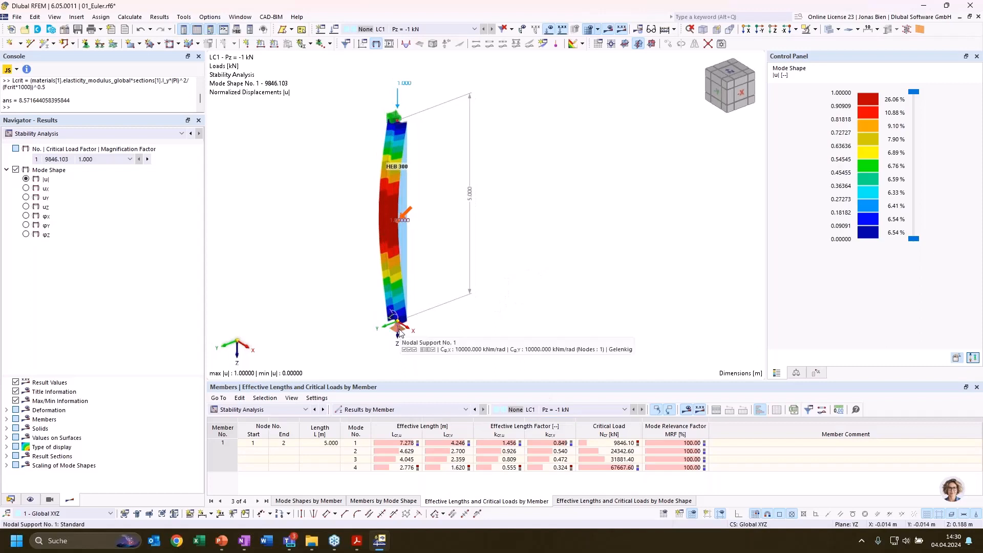
double_click(400, 332)
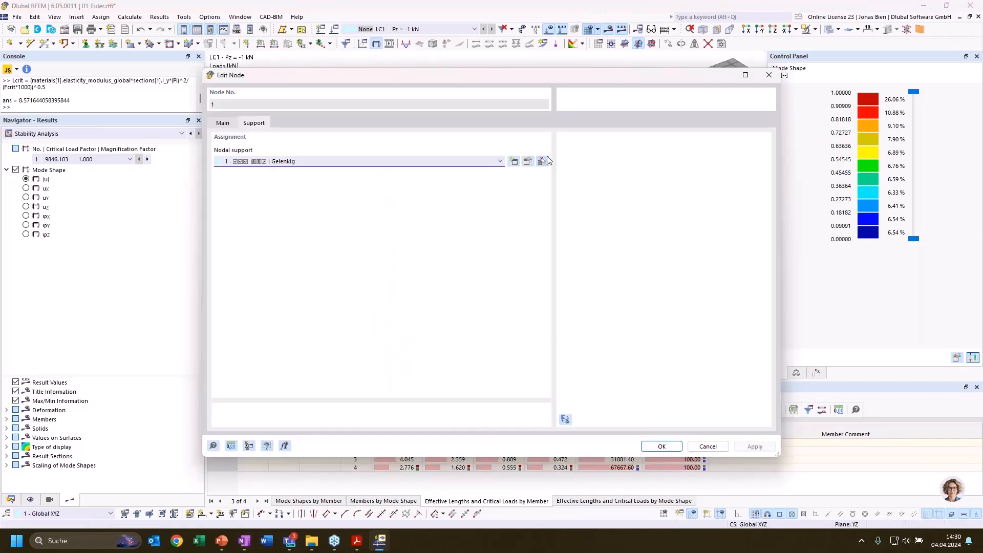
click(528, 162)
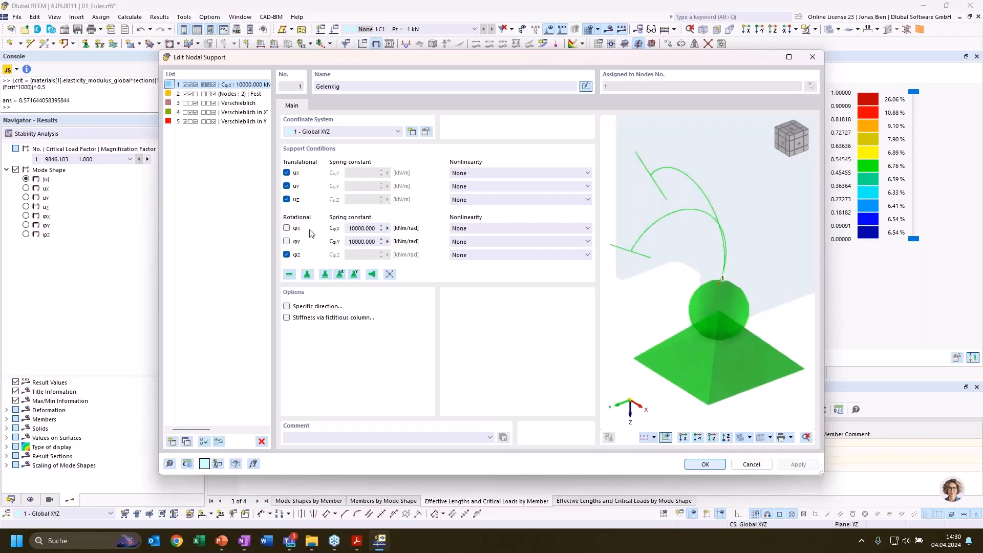
double_click(366, 239)
text(0)
double_click(351, 228)
text(0)
Assign the Stiffness Diagram nonlinearity to rotations φX and φY of the base support.
click(492, 229)
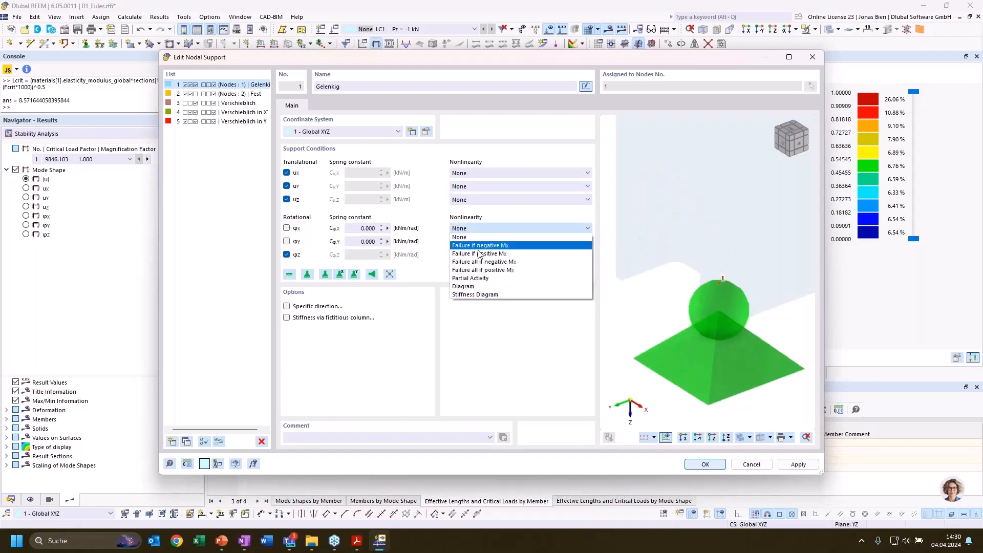
click(475, 295)
click(476, 241)
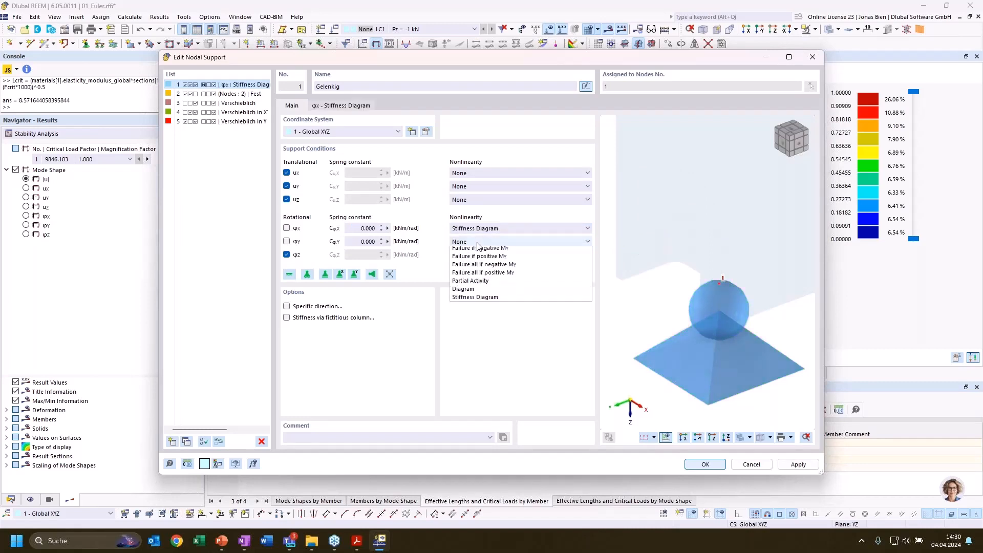
click(474, 308)
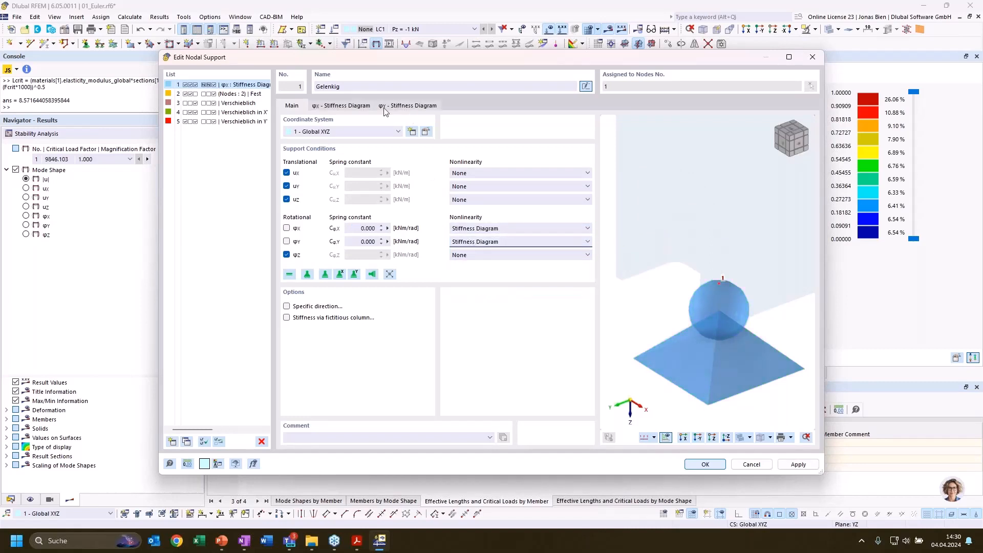
Check the φX stiffness diagram of the base support and apply the support's nonlinear settings to the base node.
click(340, 105)
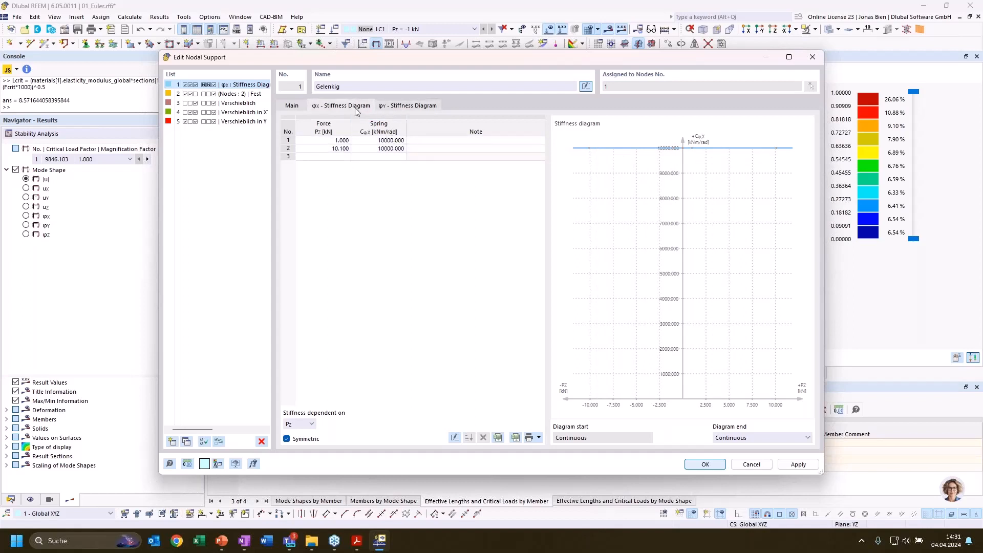
click(293, 106)
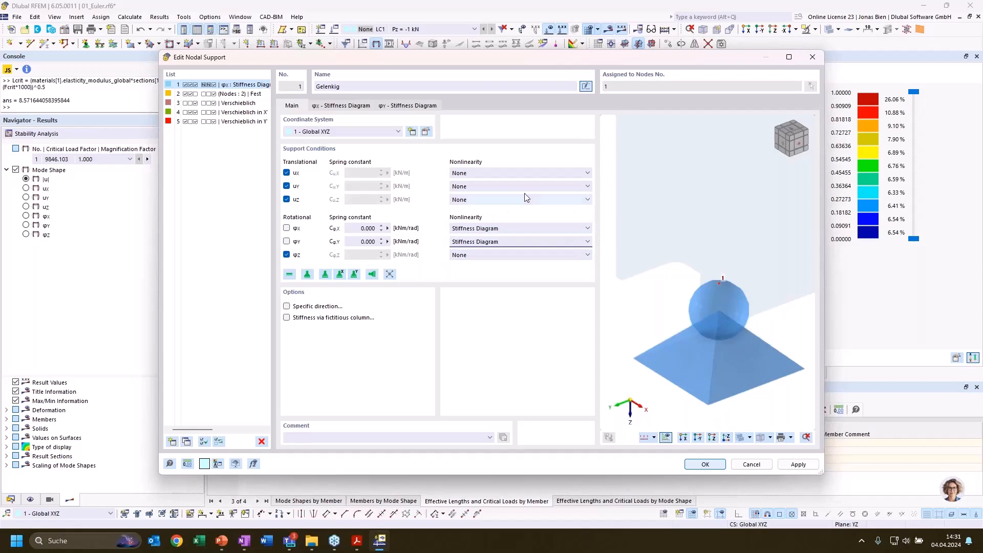
click(705, 465)
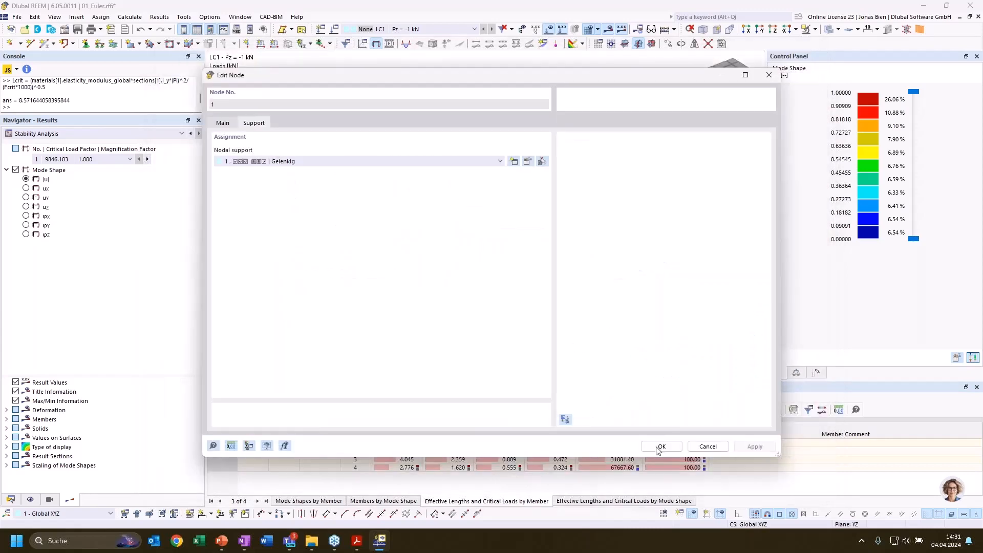
click(659, 445)
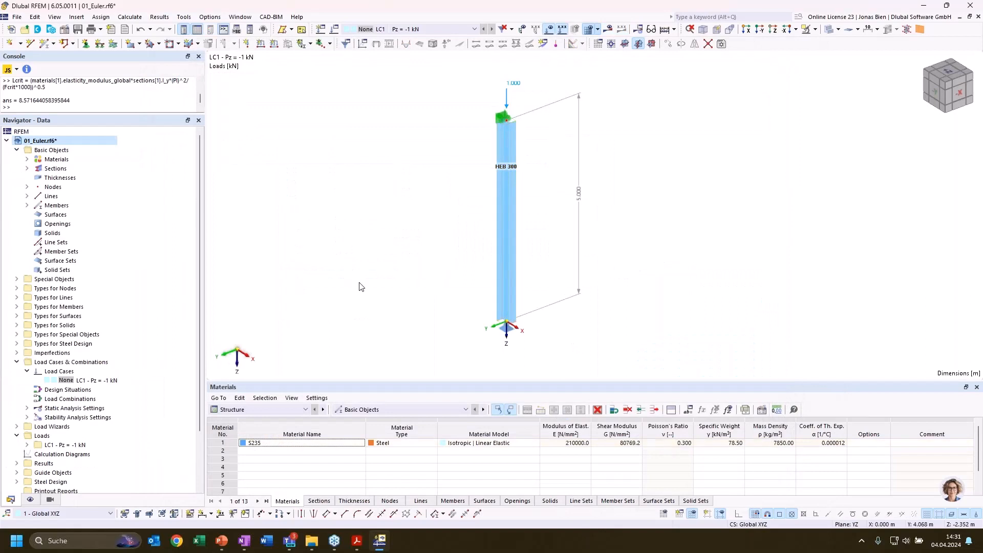
Calculate all results for the column with the stiffness-diagram base support, ignoring the Steel Design plausibility check.
click(130, 17)
click(147, 40)
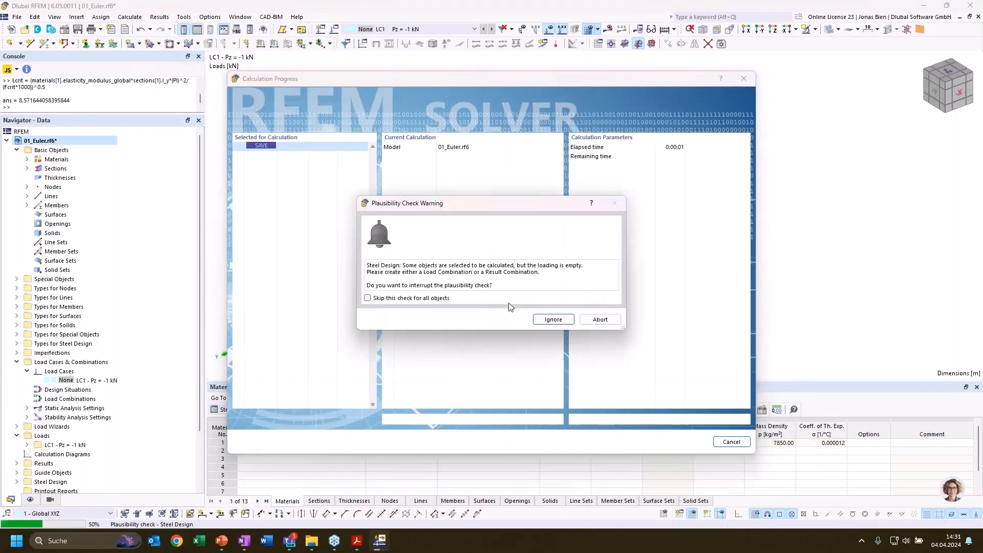
click(551, 318)
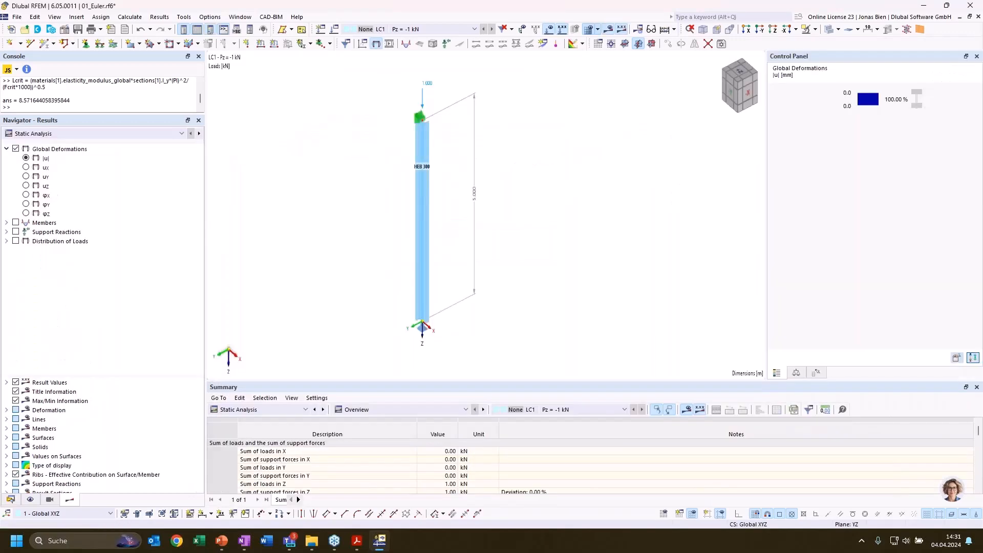
Show the stability analysis results by member and select the mode 1 effective lengths of the column.
click(288, 408)
click(157, 212)
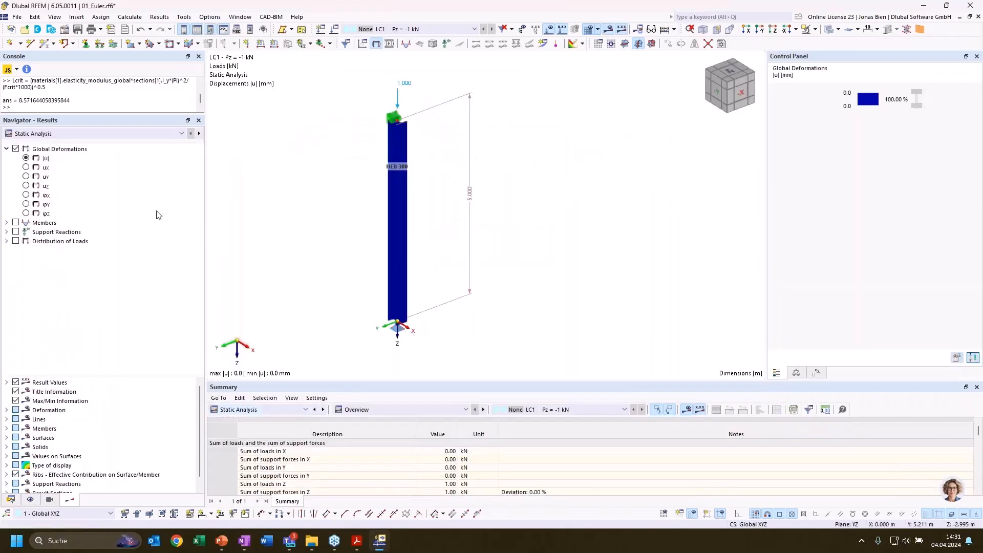
click(266, 410)
click(246, 485)
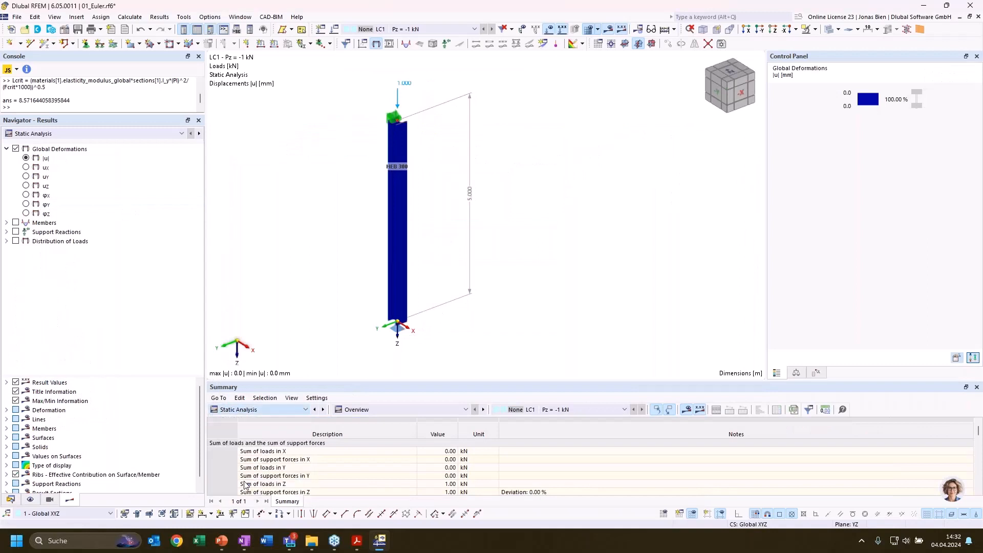
ctrl+middle_drag(502, 276, 448, 258)
click(445, 443)
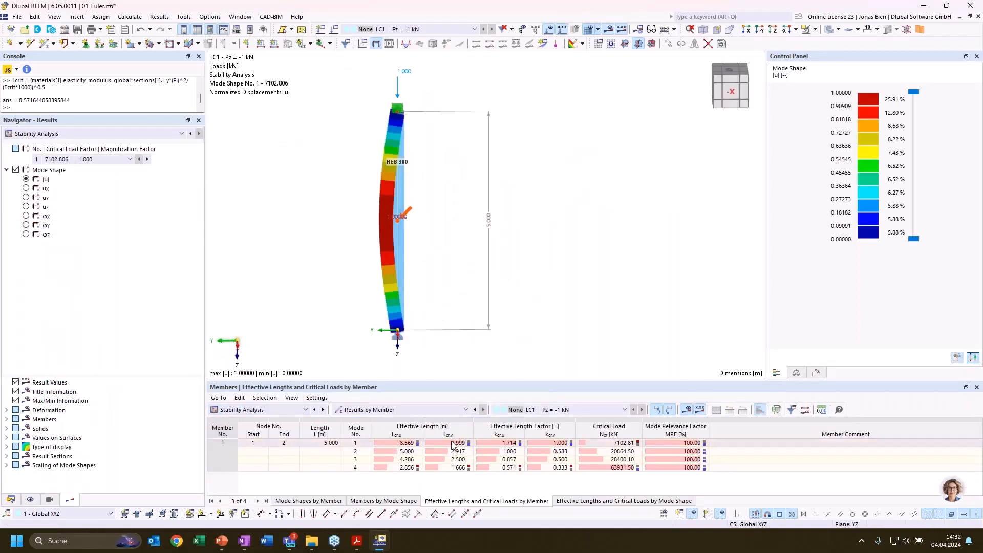
Inspect mode shape 1 near the column base and review the base support's spring and nonlinearity settings without changing them.
ctrl+middle_drag(485, 285, 480, 288)
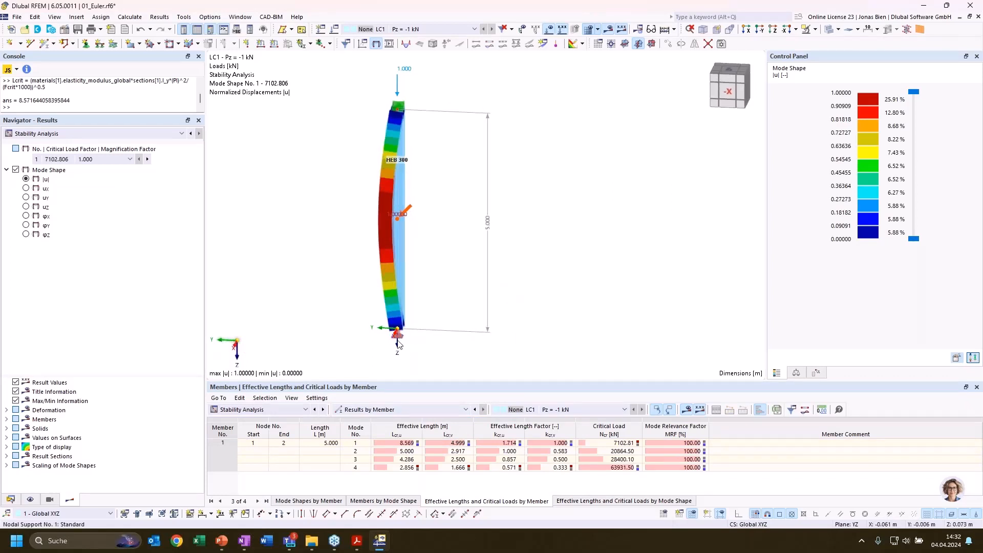
ctrl+middle_drag(400, 342, 401, 331)
scroll(401, 329, up, 3)
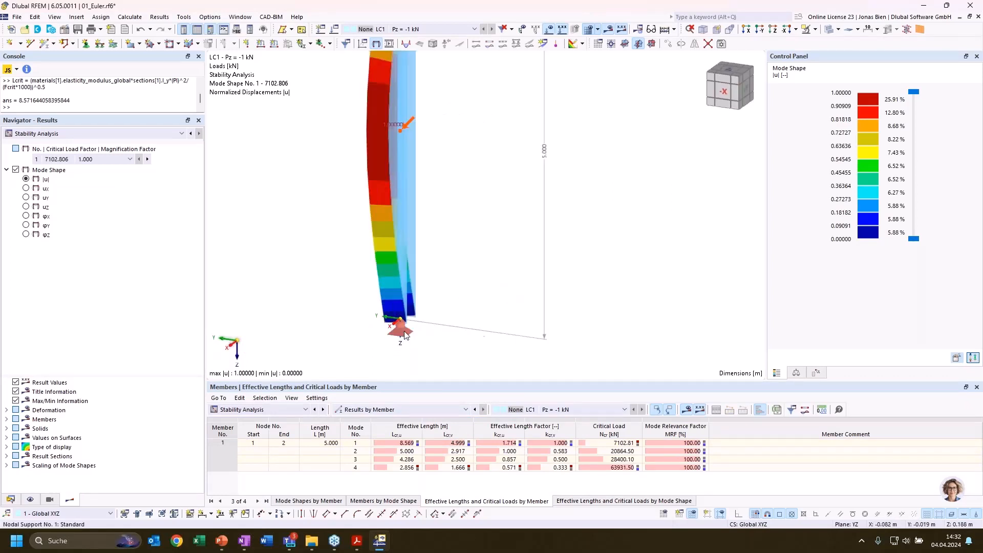
scroll(404, 330, down, 3)
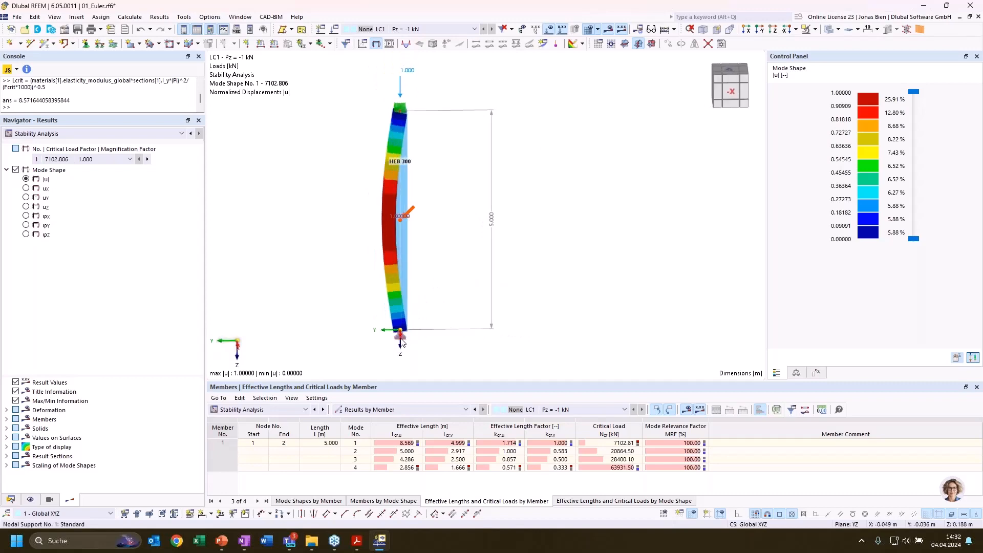
double_click(401, 331)
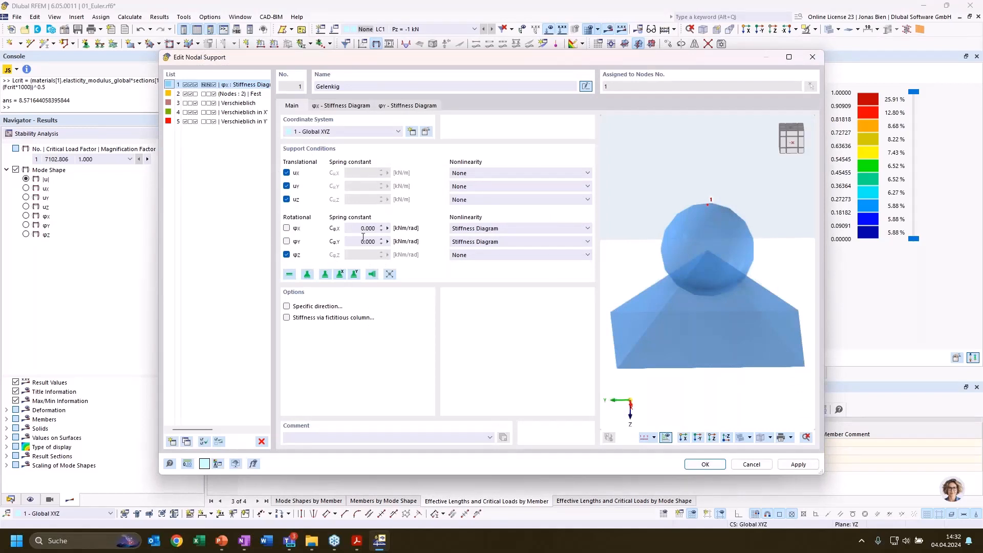
click(753, 464)
click(662, 446)
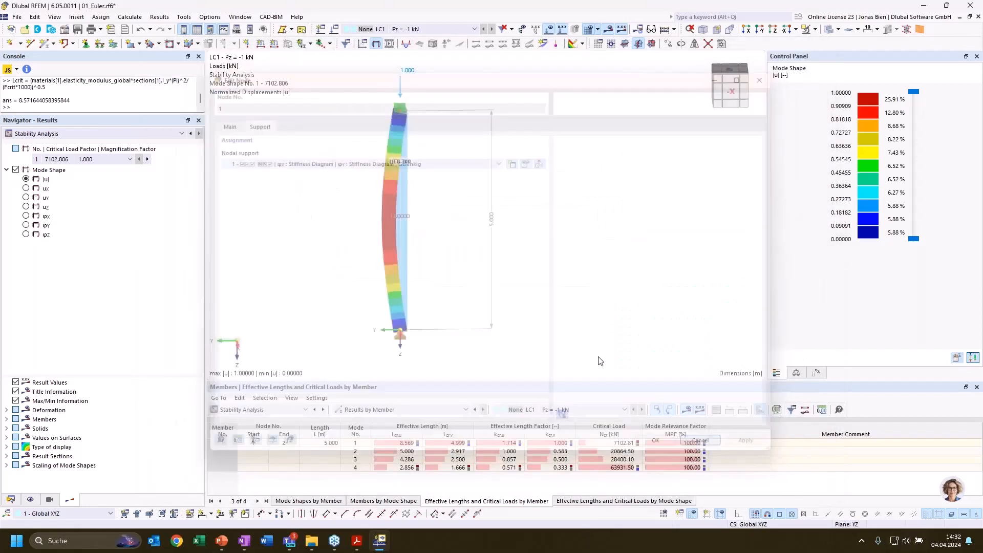
ctrl+middle_drag(525, 252, 575, 284)
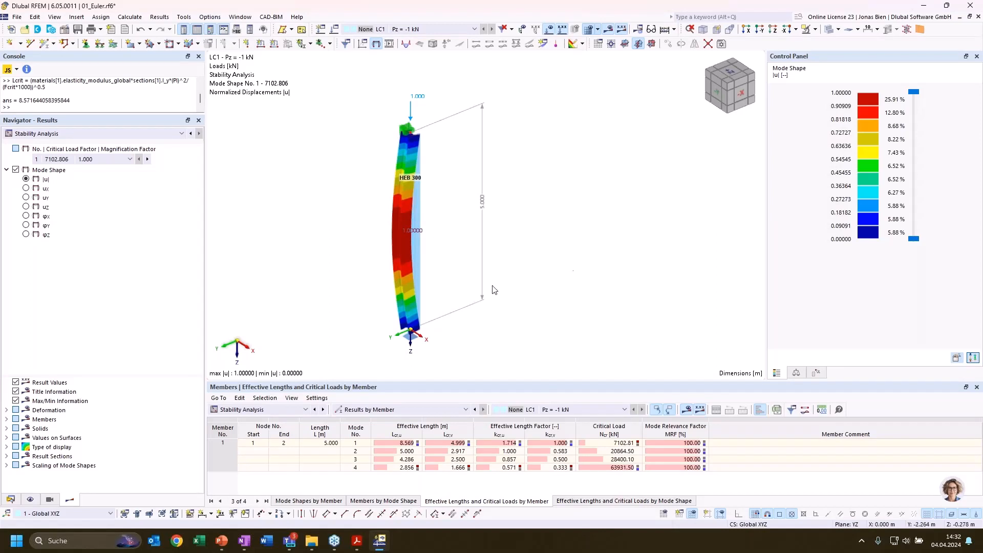
ctrl+middle_drag(545, 221, 533, 249)
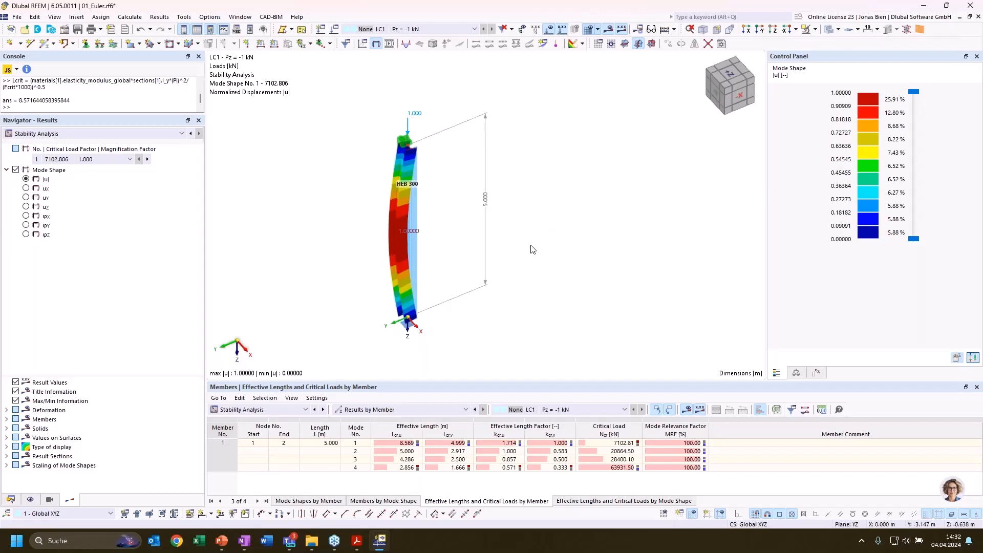
Display the static analysis results with the column's global deformations.
click(106, 134)
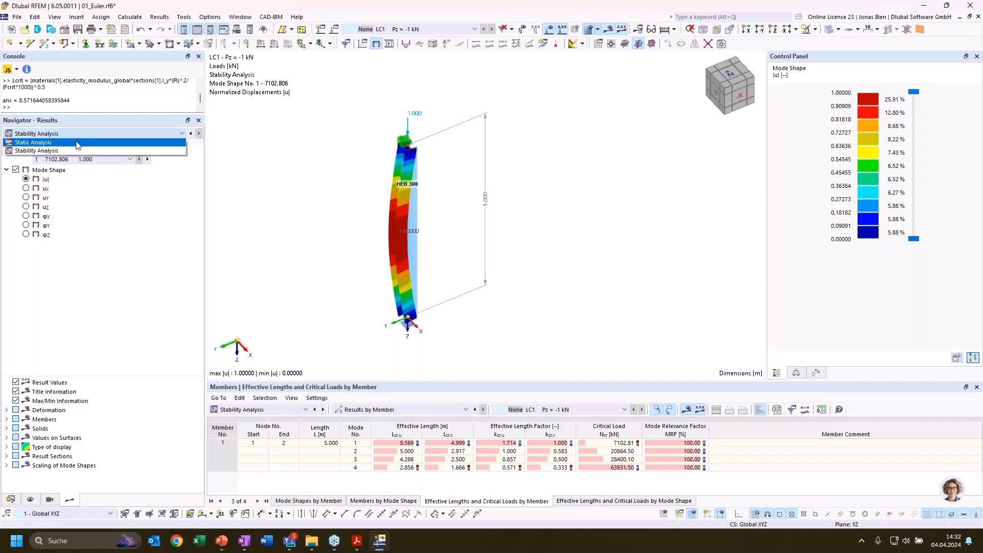
click(78, 143)
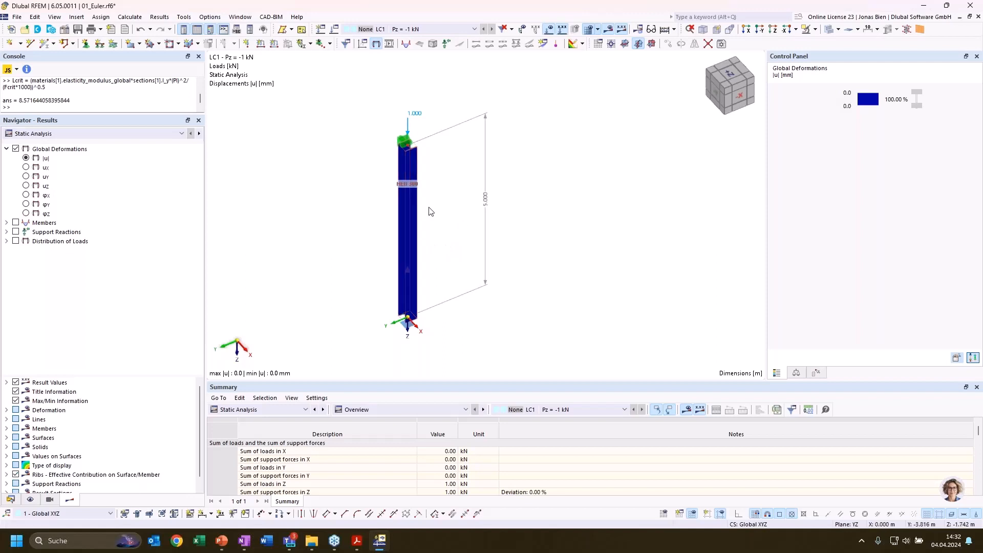
click(163, 134)
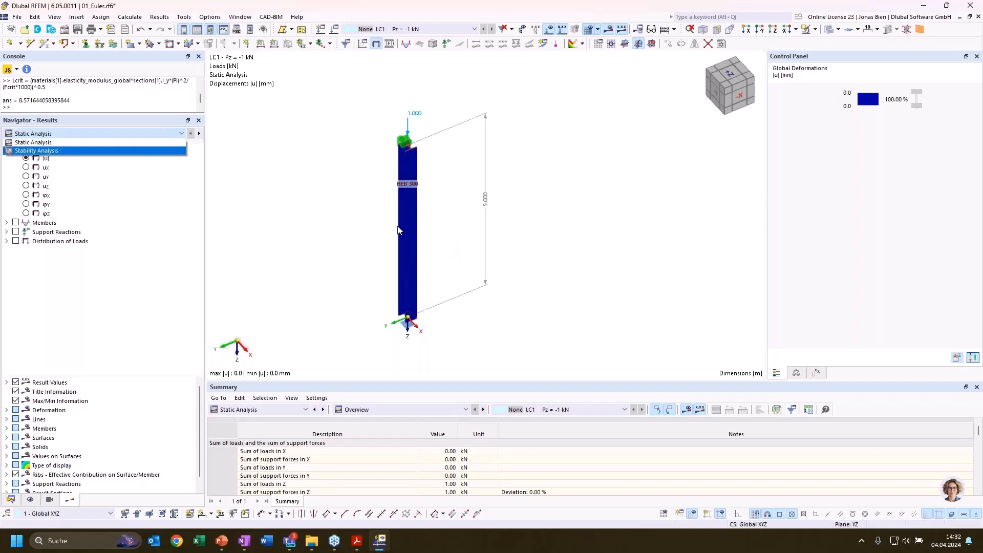
click(358, 243)
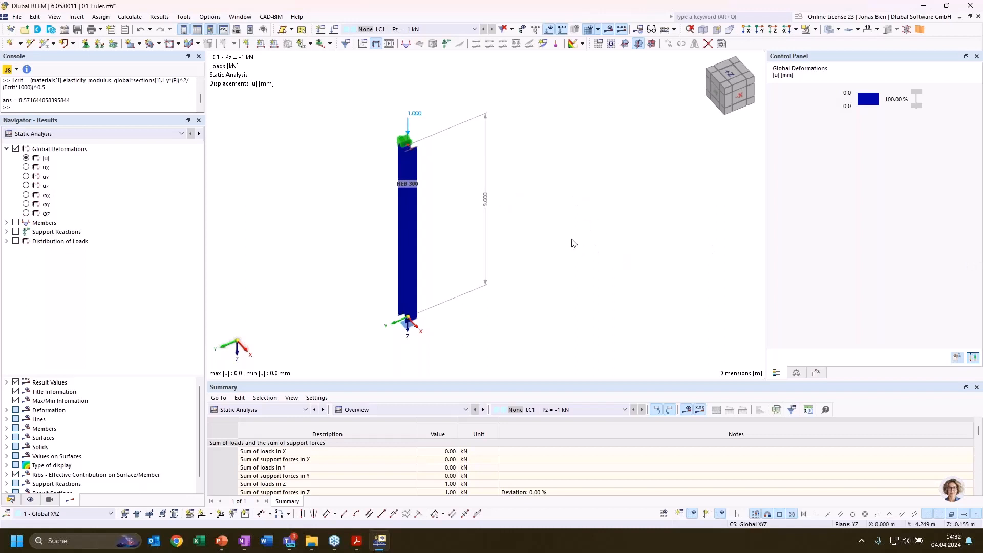
Set the nonlinearity of rotations φX and φY of the base support to None.
ctrl+middle_drag(541, 234, 459, 221)
ctrl+middle_drag(474, 274, 651, 276)
double_click(433, 339)
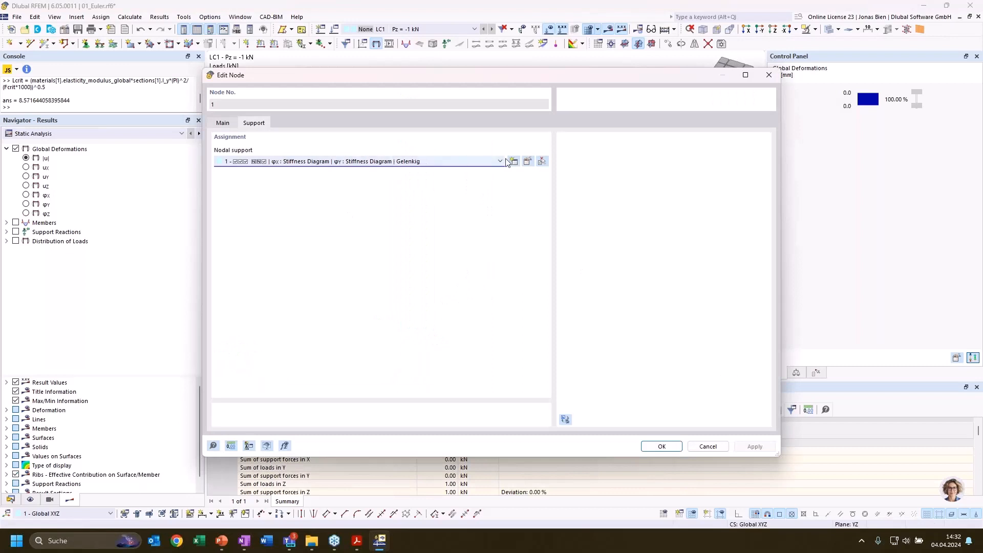
click(493, 162)
click(492, 162)
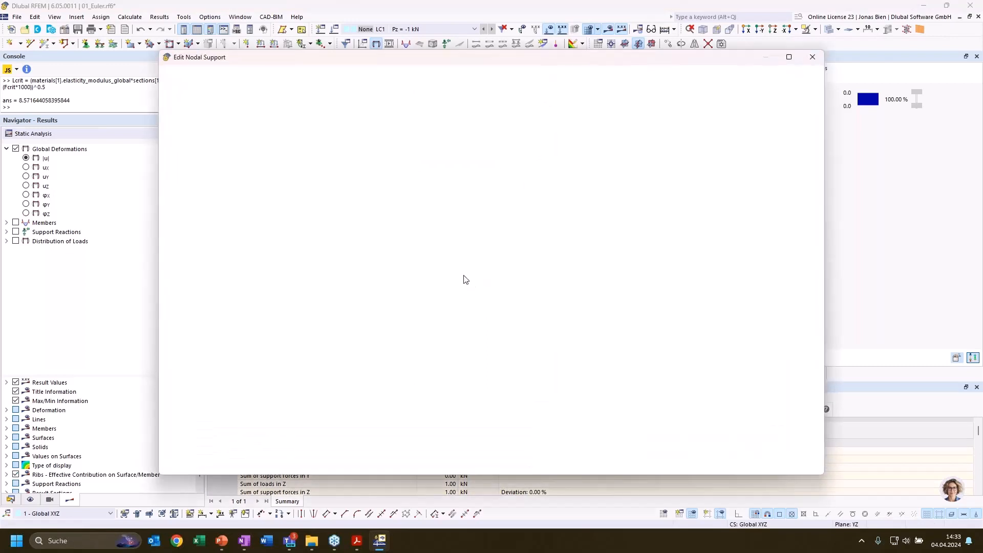
click(479, 231)
click(479, 236)
click(478, 241)
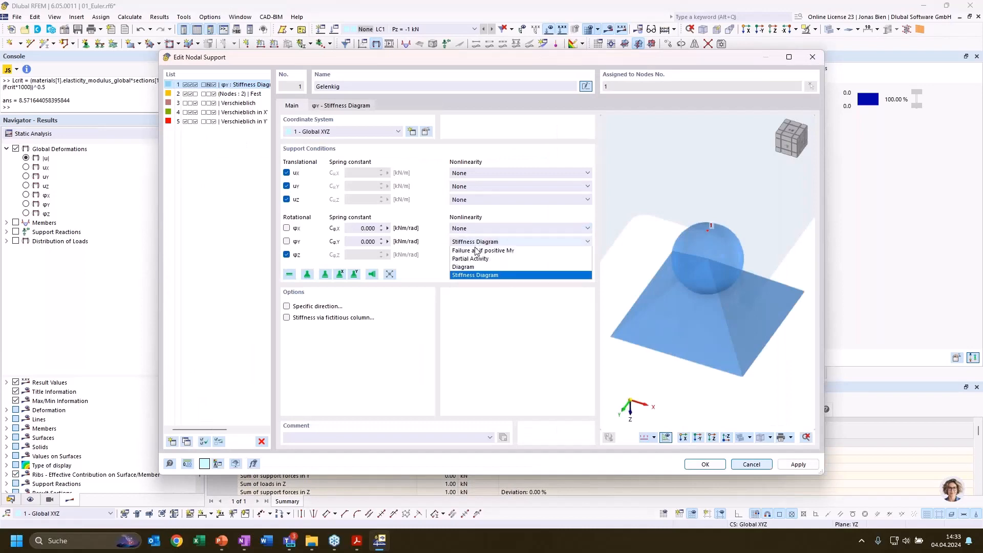
click(479, 255)
click(705, 465)
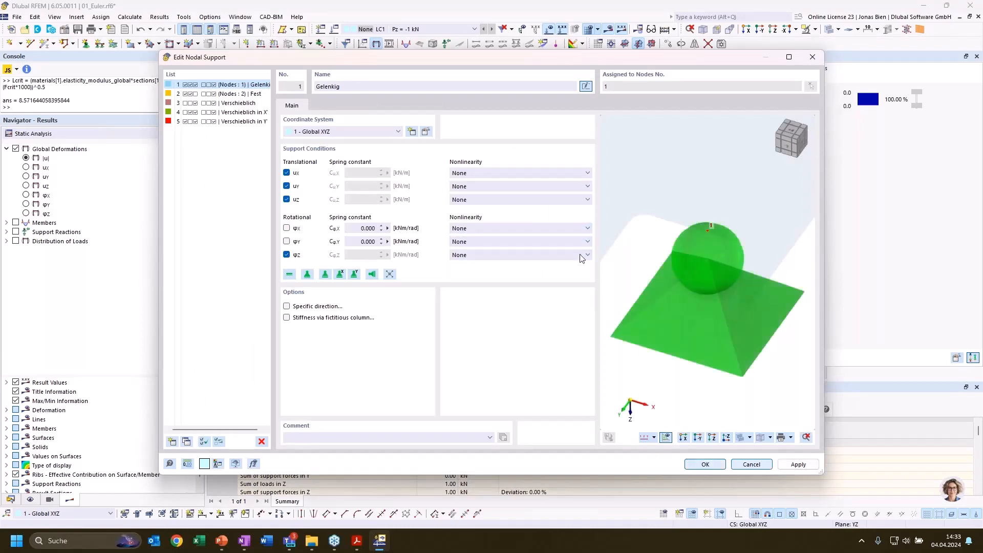
click(660, 447)
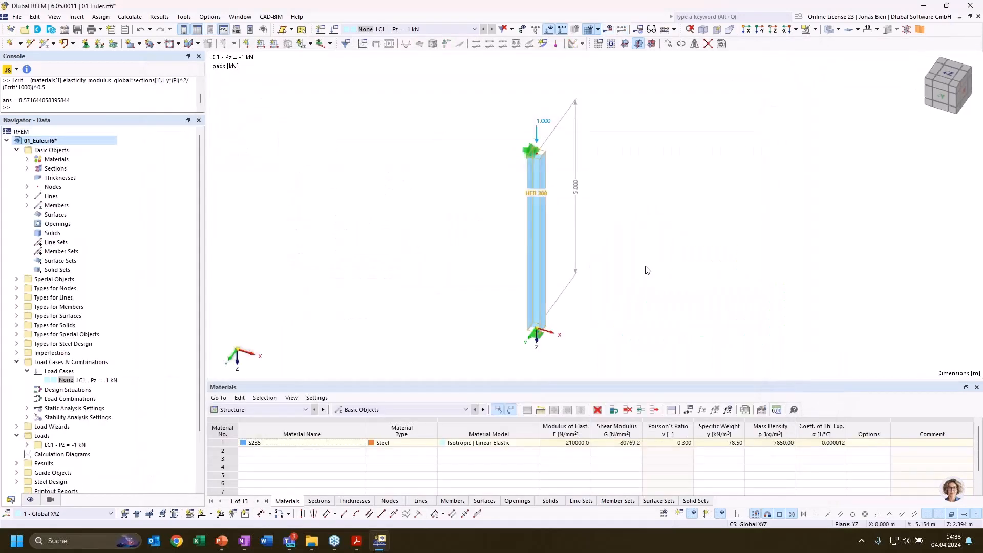
Divide the HEB 300 column member using one intermediate node.
right_click(516, 248)
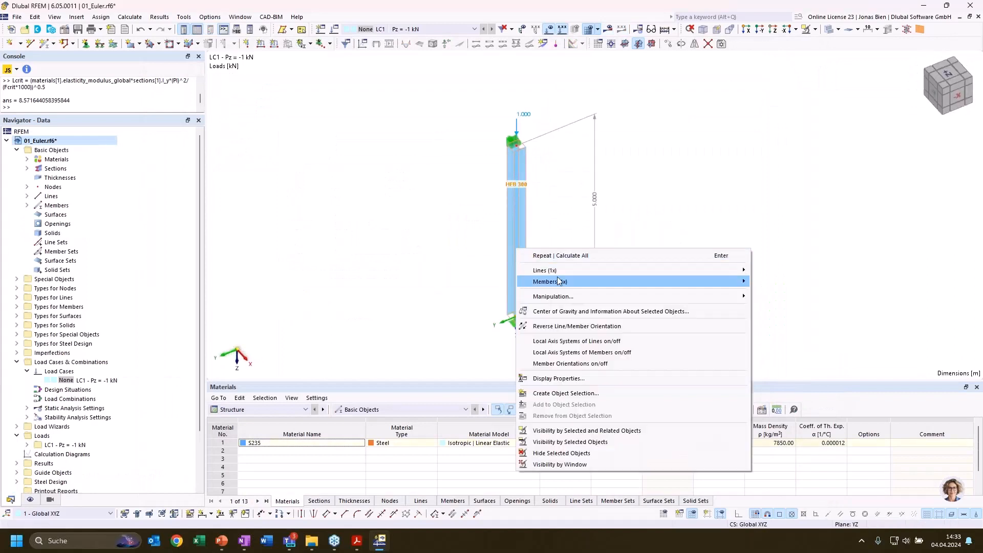
mouse_move(564, 282)
mouse_move(791, 366)
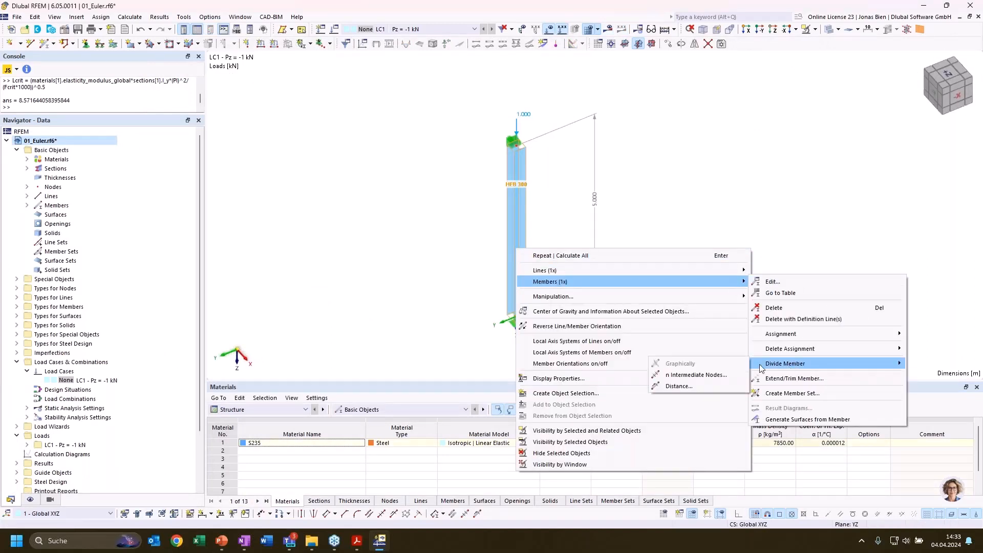
click(715, 379)
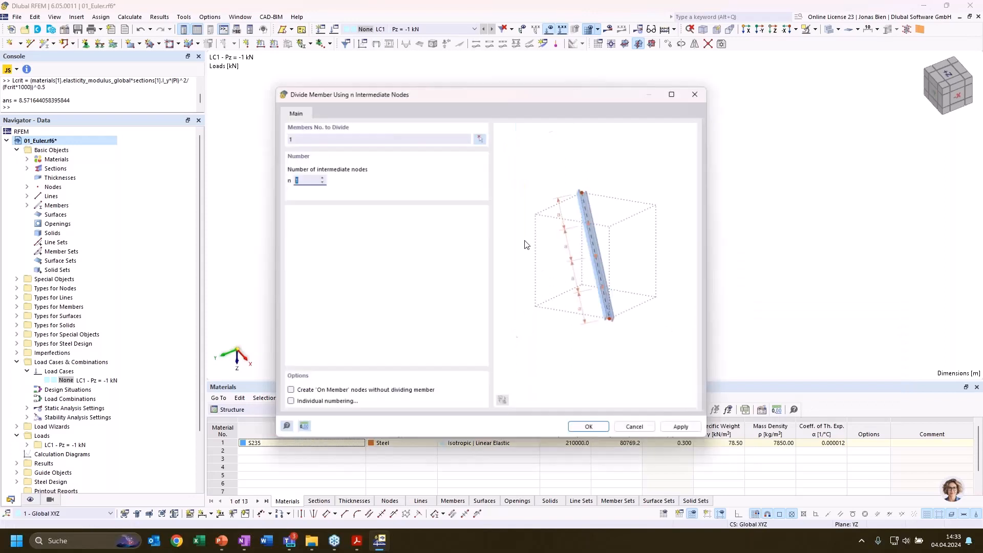
key(Return)
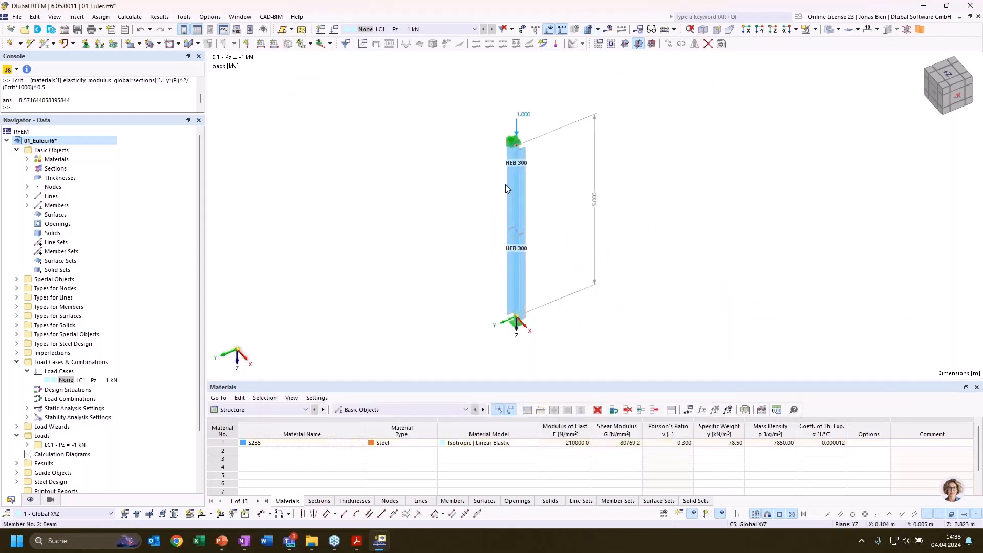
Recalculate all results for the divided column, ignoring the Steel Design plausibility check.
ctrl+middle_drag(669, 210, 568, 227)
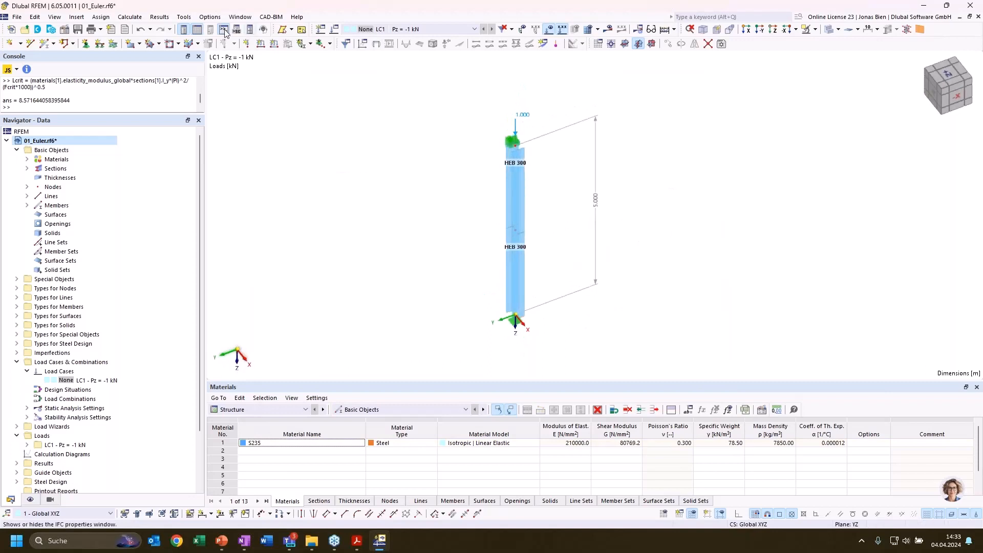
click(129, 17)
click(150, 43)
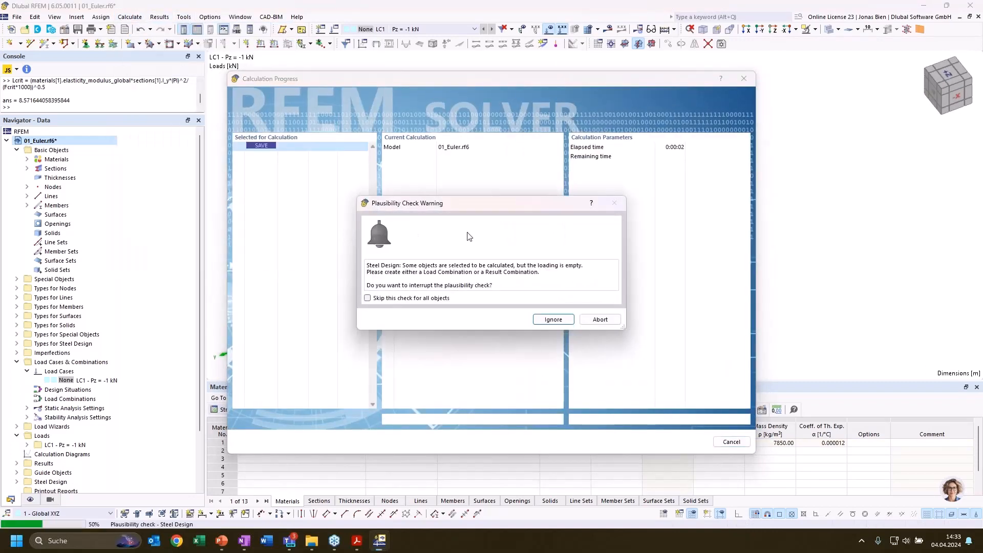
click(561, 320)
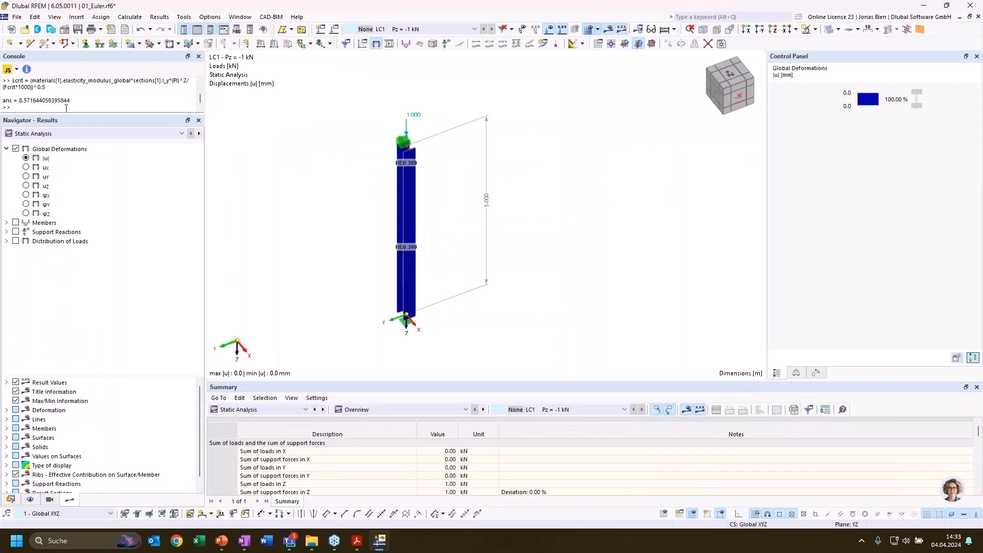
Show the divided column's stability analysis results and list the effective lengths and critical loads by member.
click(64, 134)
click(56, 148)
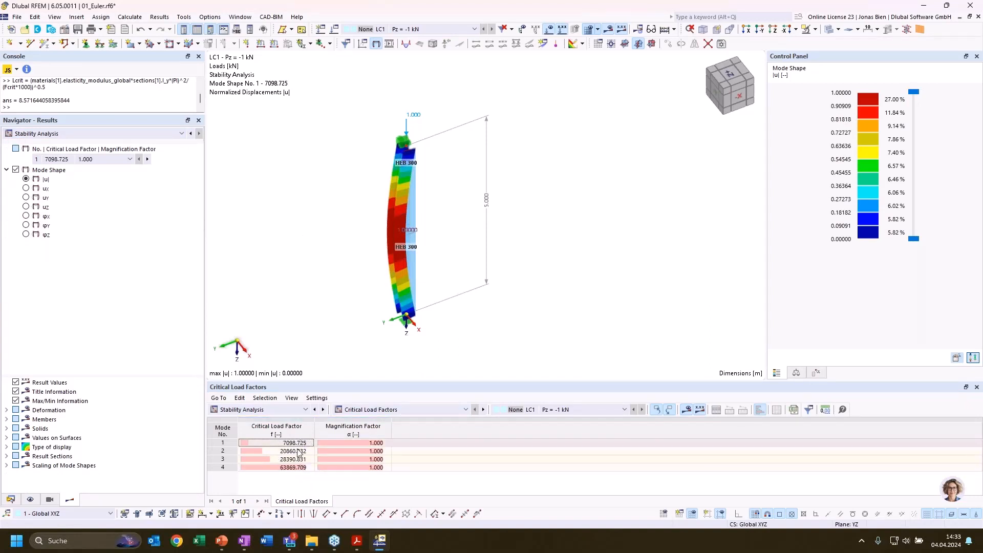
click(374, 411)
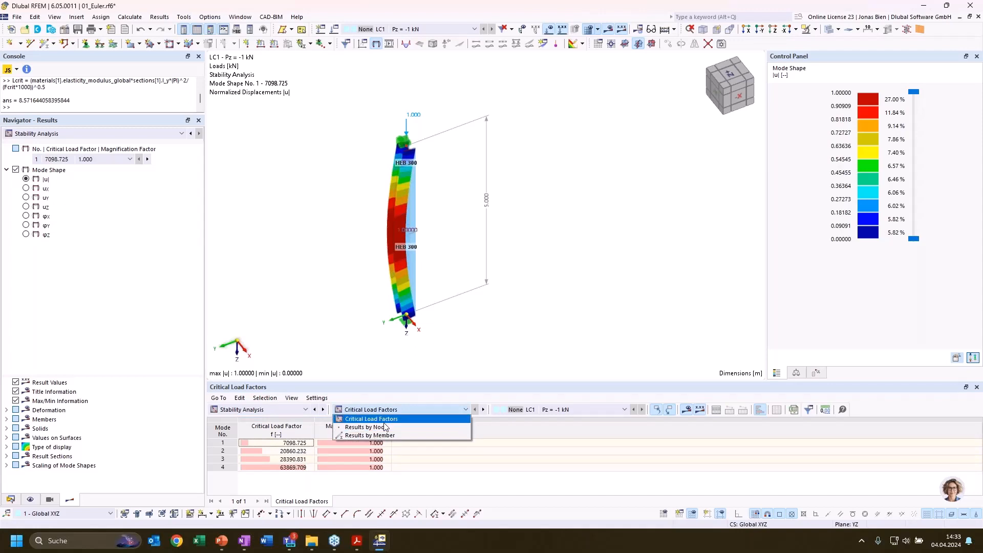
click(377, 436)
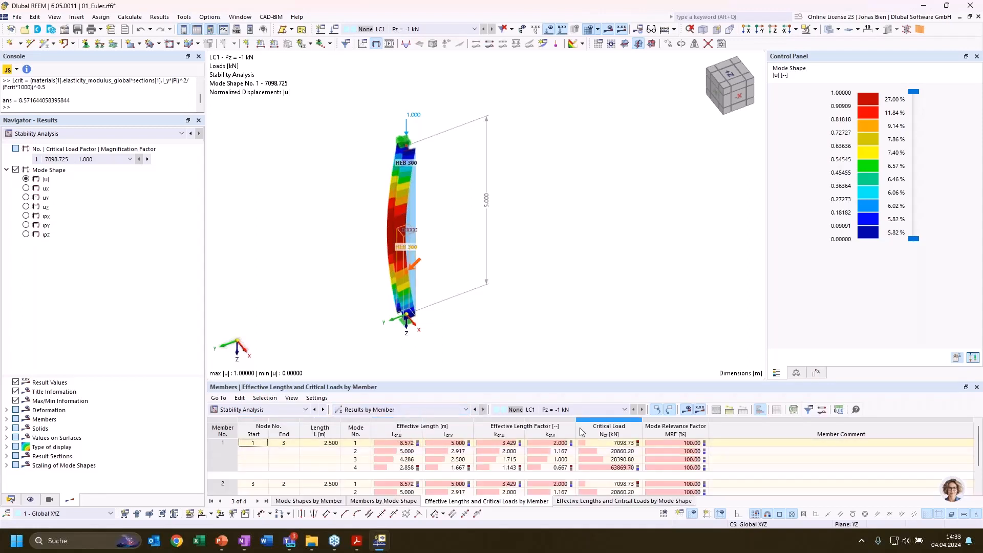
Compare the effective lengths about both axes for mode shapes 1 and 2 of the two column members.
drag(562, 383, 499, 499)
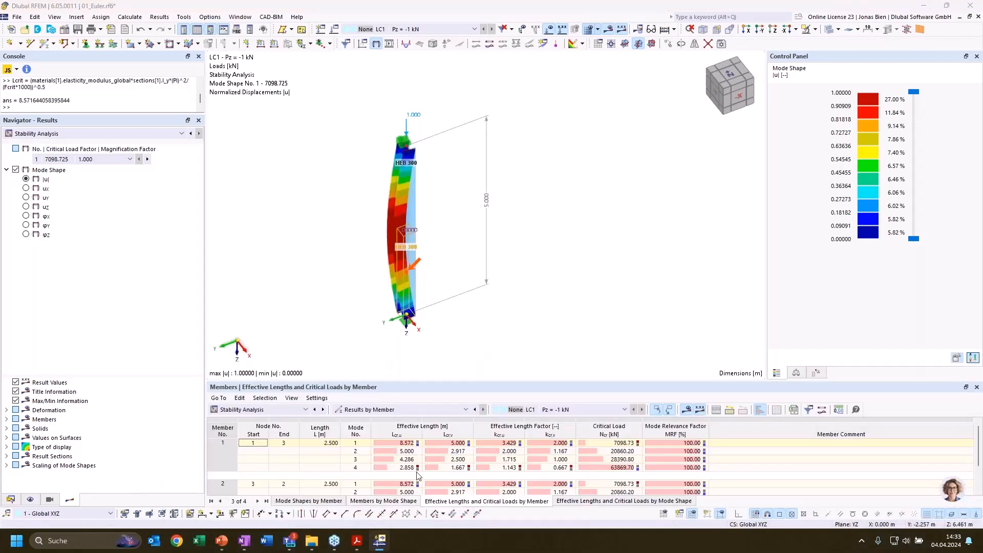
click(463, 445)
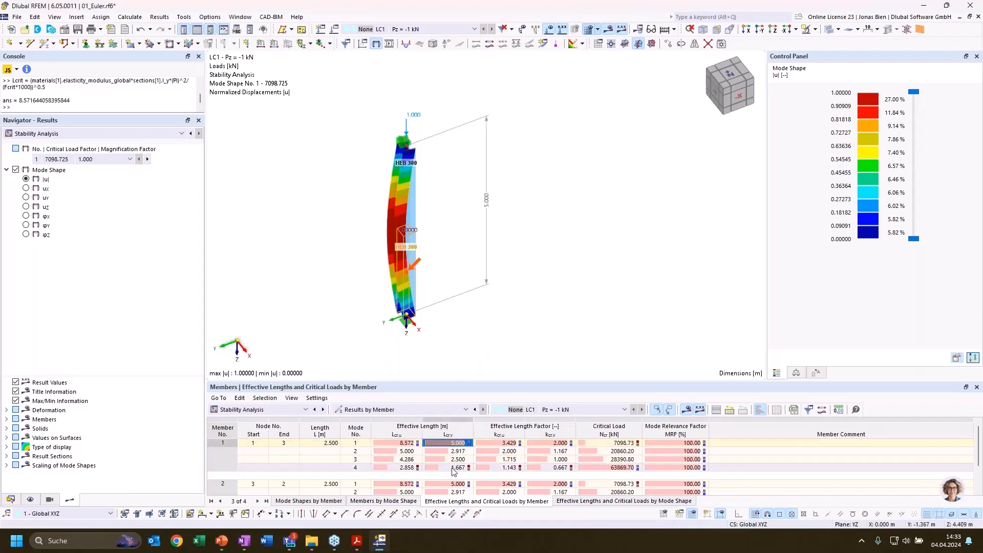
click(395, 451)
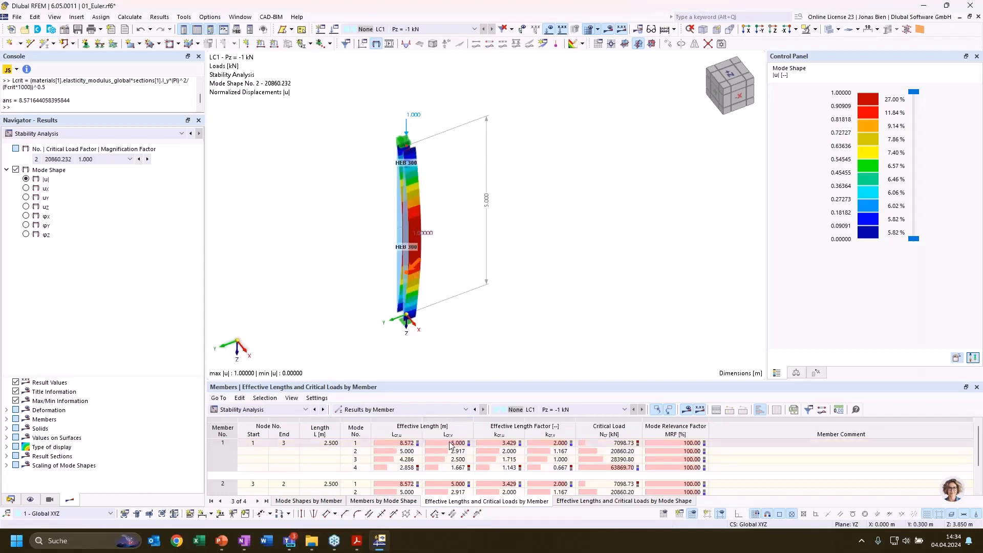
click(453, 444)
click(417, 451)
scroll(456, 461, down, 1)
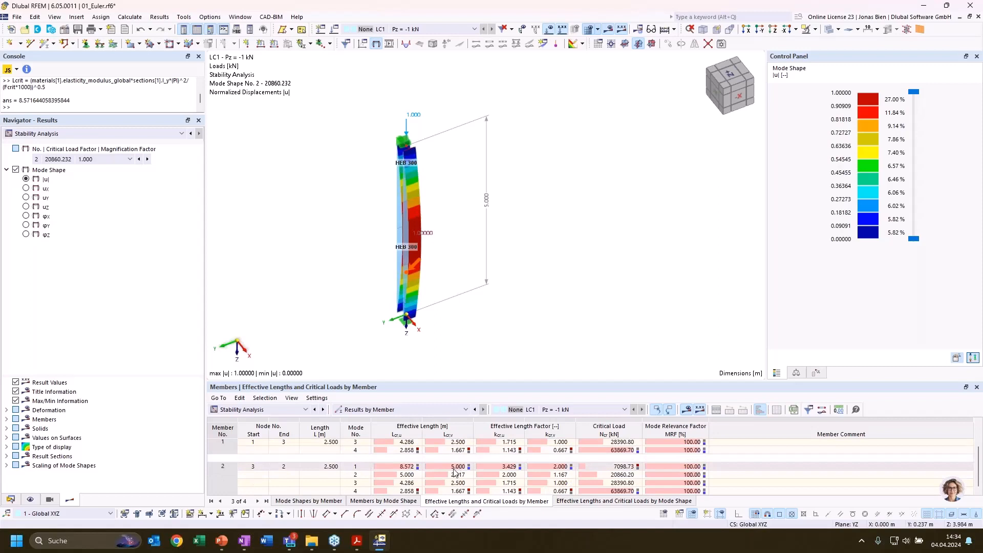
click(441, 467)
scroll(427, 470, up, 1)
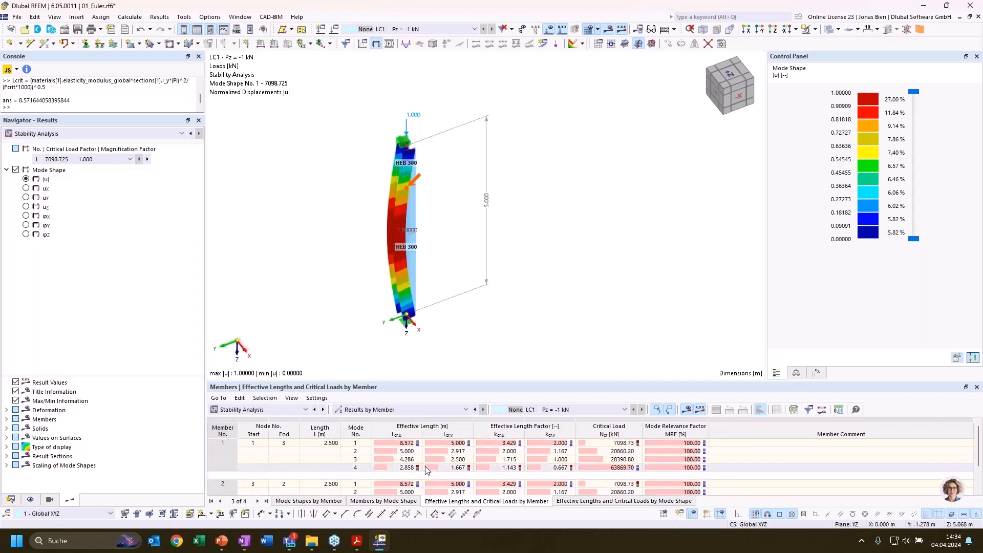
click(411, 452)
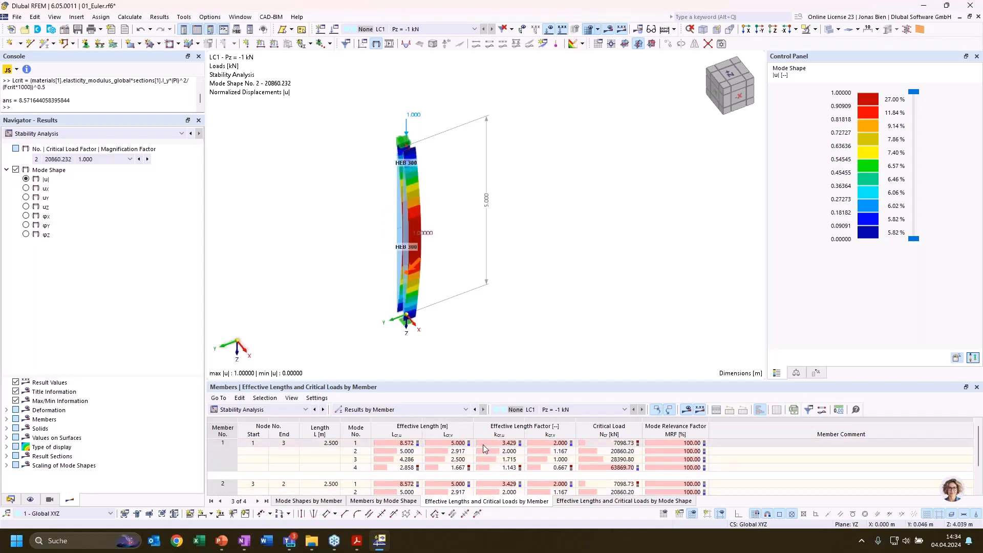
click(455, 443)
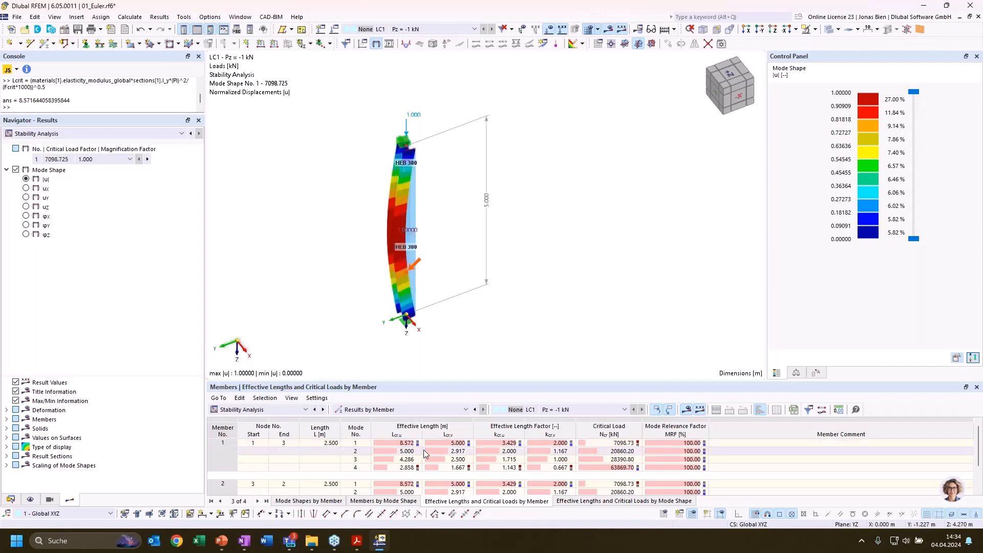
click(436, 459)
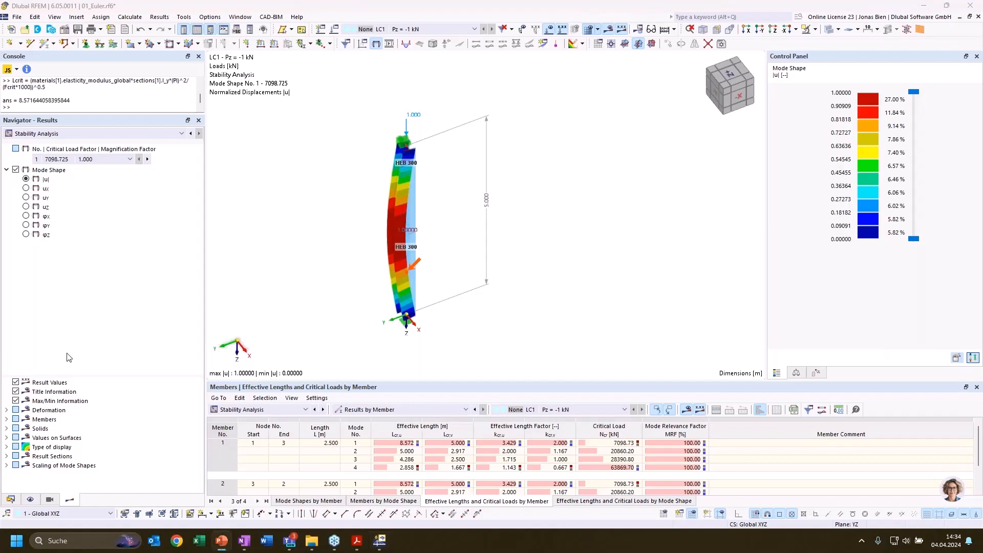
Review Euler's critical length formula on the PowerPoint slide, and check member 1's effective length factor kcr,v for mode 1 back in RFEM.
key(alt+Tab)
click(413, 369)
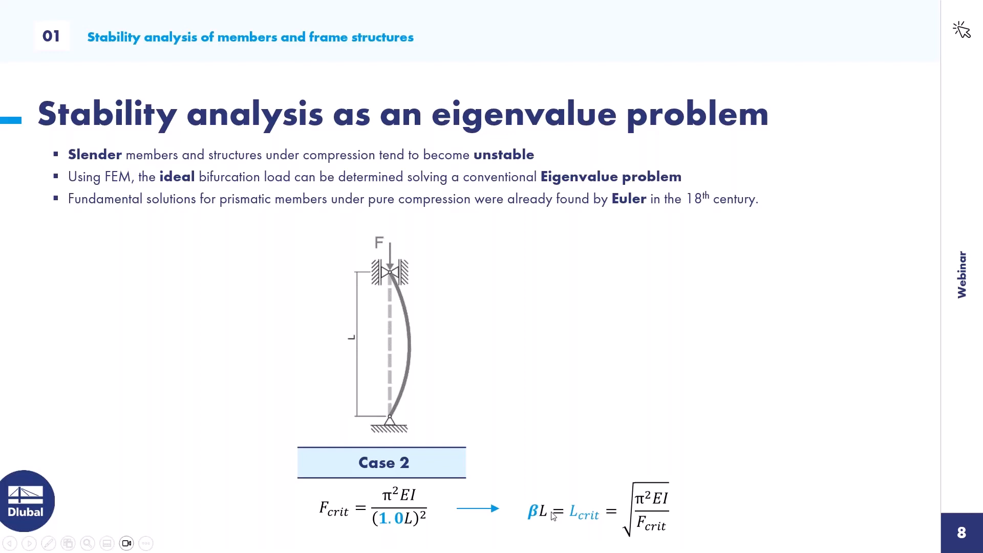
key(alt+Tab)
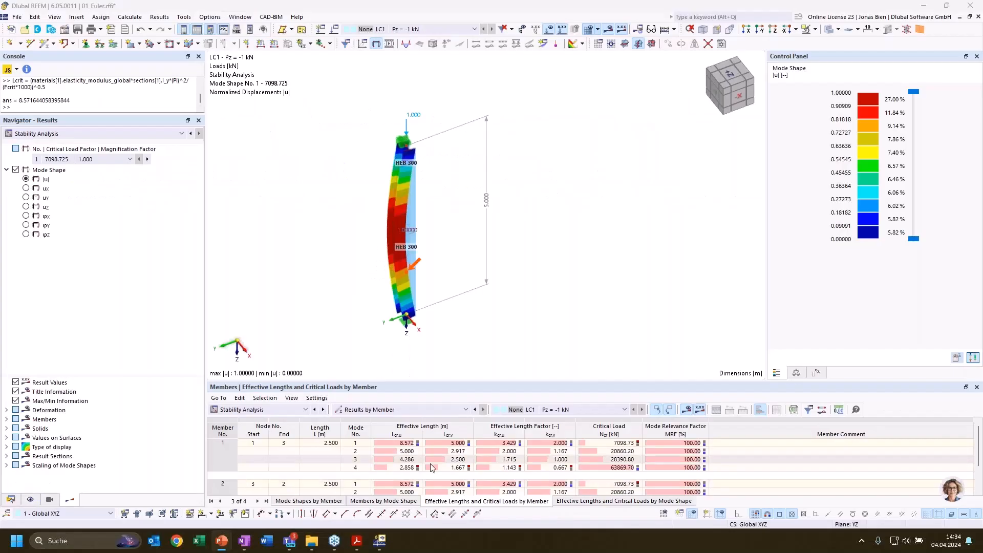
click(542, 443)
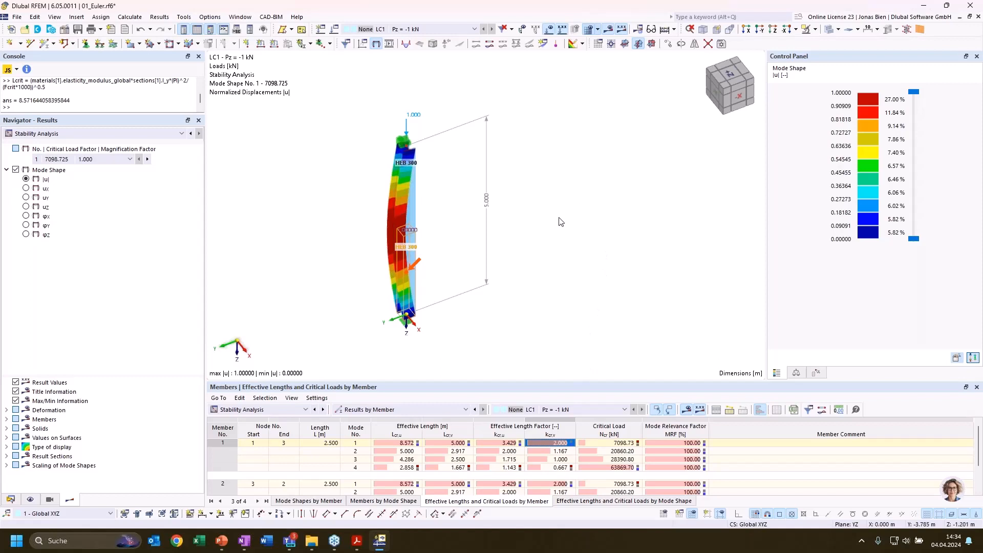
mouse_move(559, 218)
ctrl+middle_down()
mouse_move(563, 196)
mouse_move(566, 213)
ctrl+middle_up()
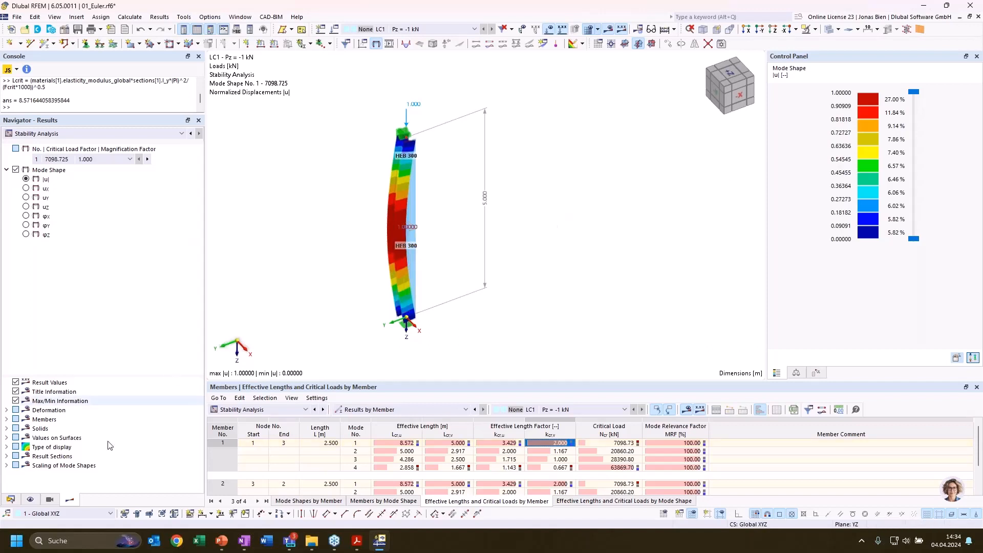
Collapse the 01_Euler.rf6 model, make 02_Frame.rf6 the active model and fit the whole frame in the view.
click(10, 499)
click(6, 141)
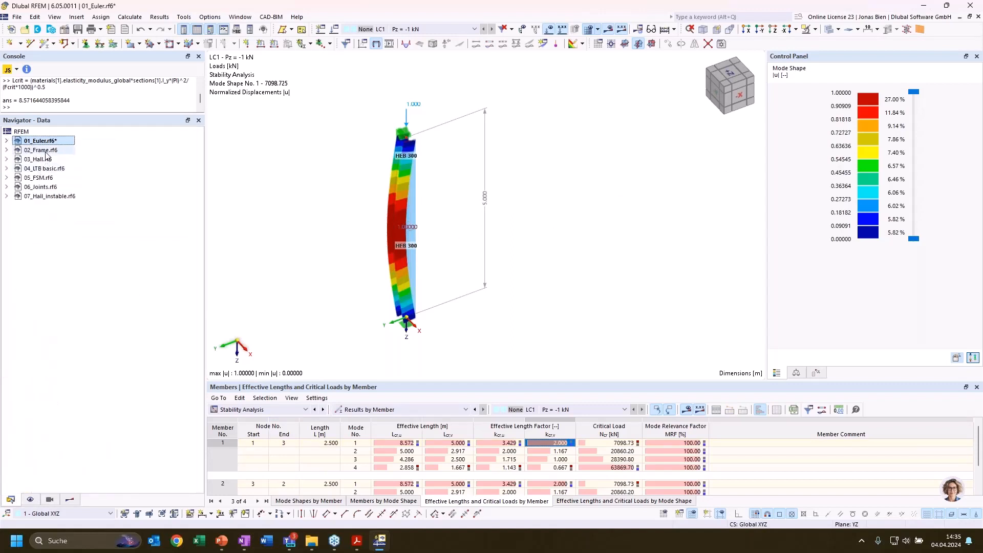
right_click(45, 152)
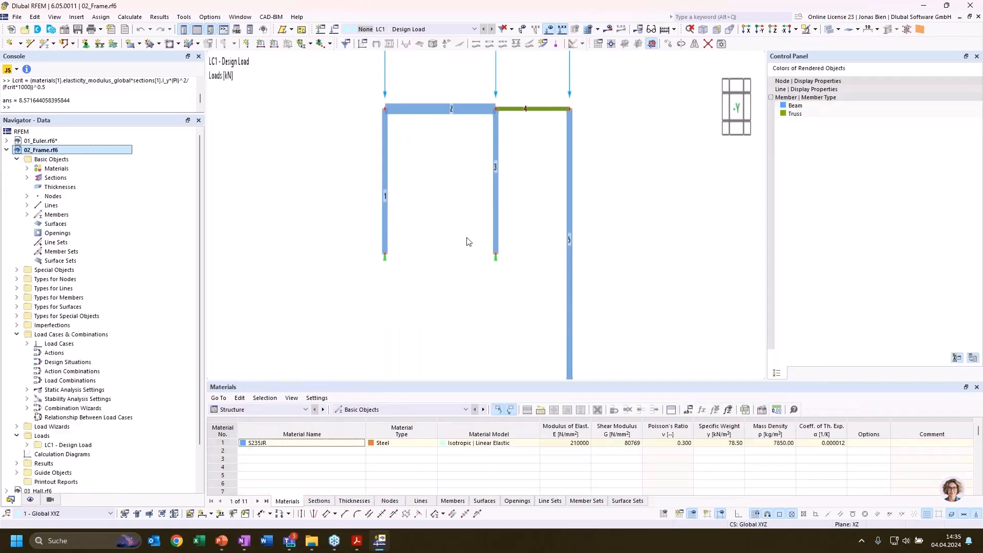
click(681, 235)
middle_drag(639, 266, 651, 252)
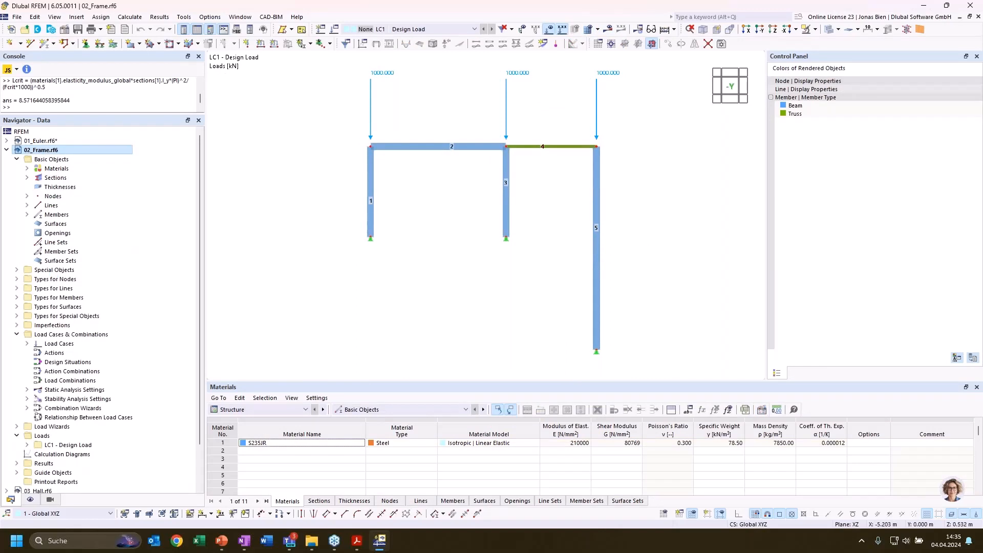
Consult the reference PDF document, return to RFEM and examine member 1 of the frame.
key(alt+Tab)
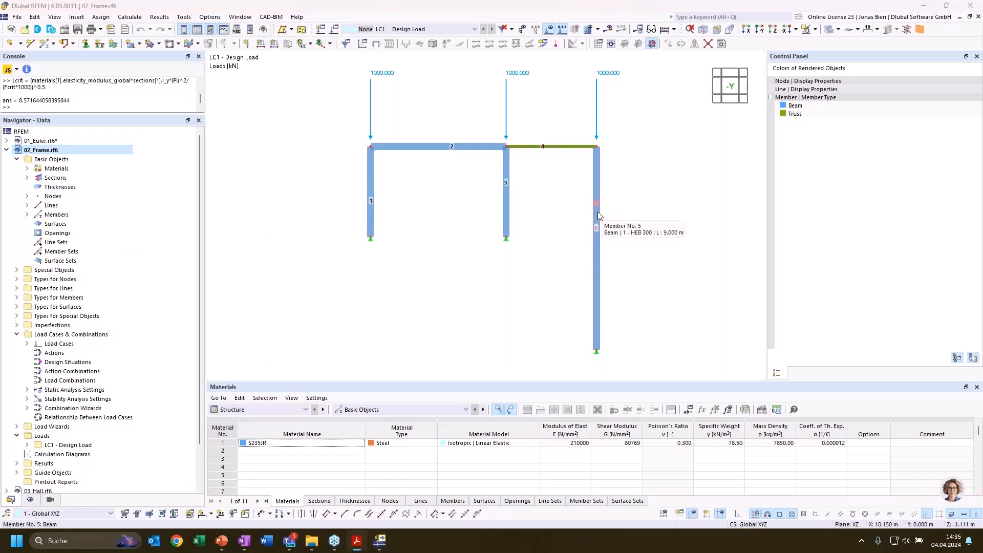
key(alt+Tab)
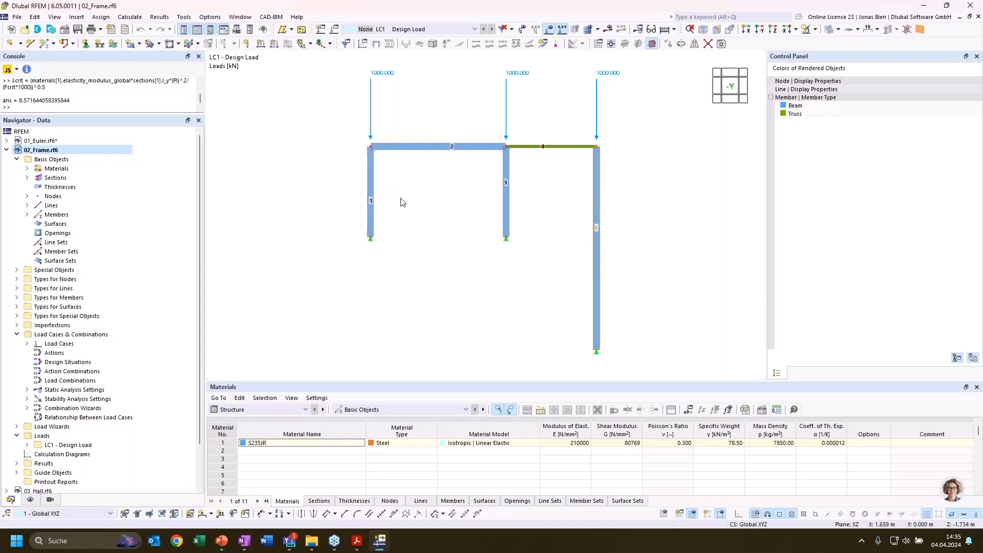
click(370, 194)
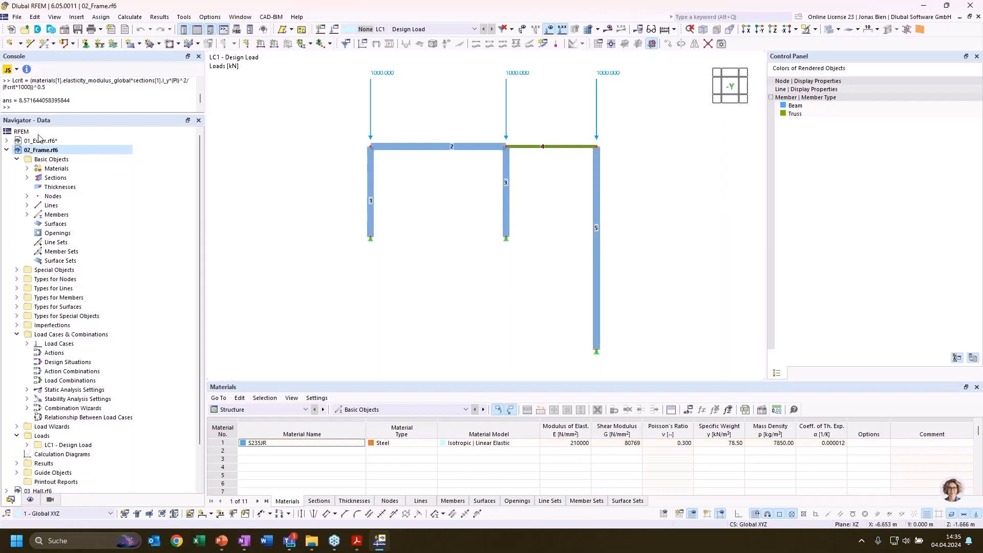
Calculate the results of load case LC1 - Design Load for the 02_Frame.rf6 model.
right_click(47, 155)
click(55, 150)
click(605, 29)
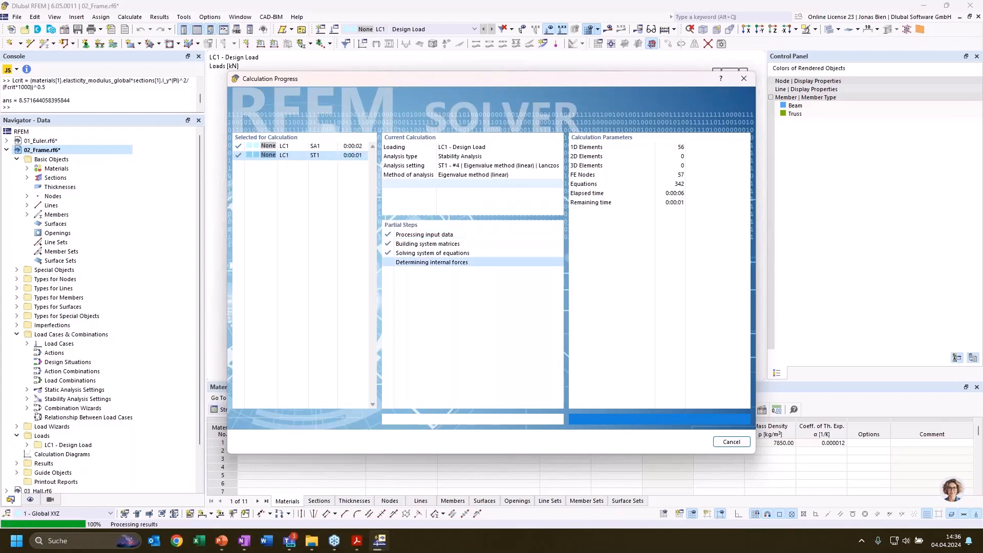
Close the console and show the frame's Stability Analysis results.
click(138, 135)
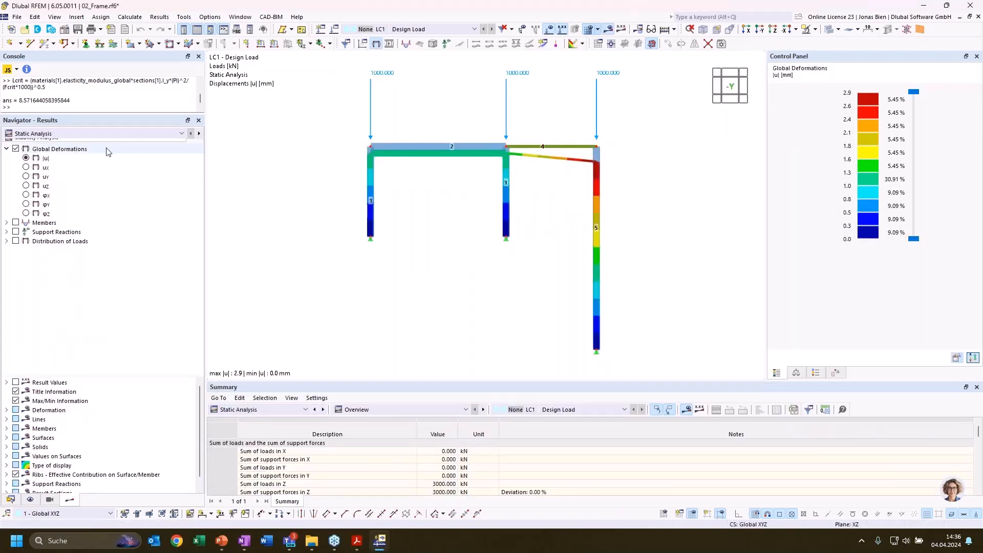
click(198, 57)
click(93, 66)
click(87, 78)
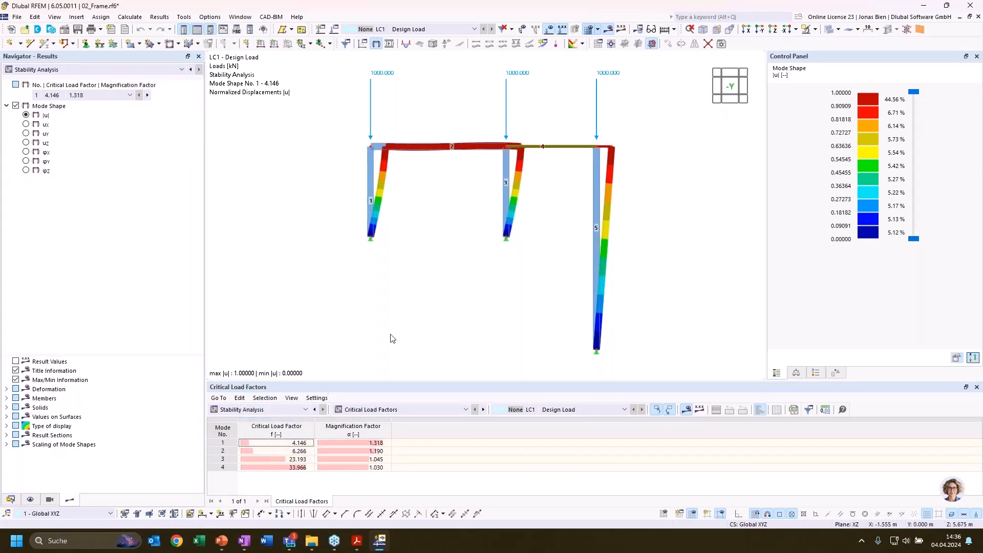
Examine the frame's mode shapes 1 to 4 one after another from the critical load factors table.
middle_drag(500, 270, 466, 280)
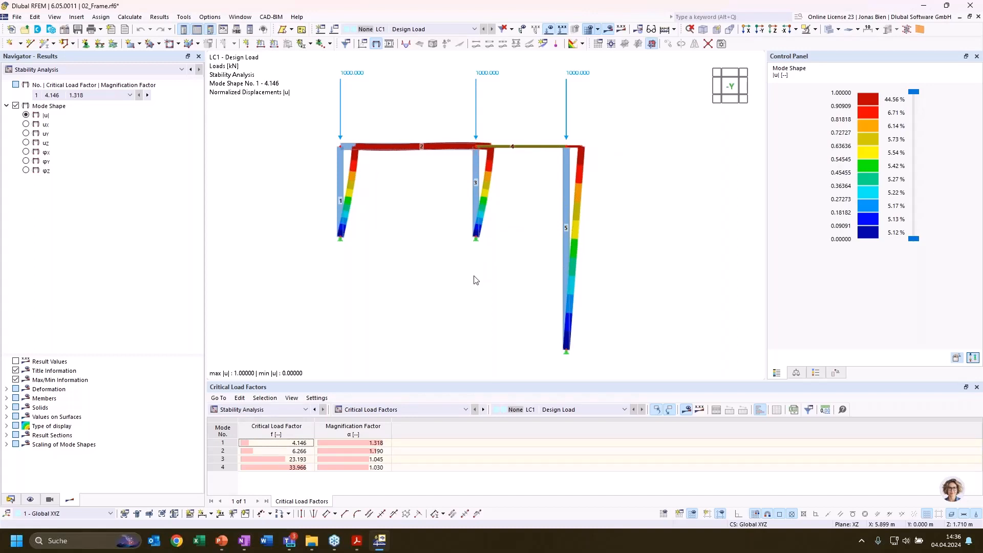
click(281, 443)
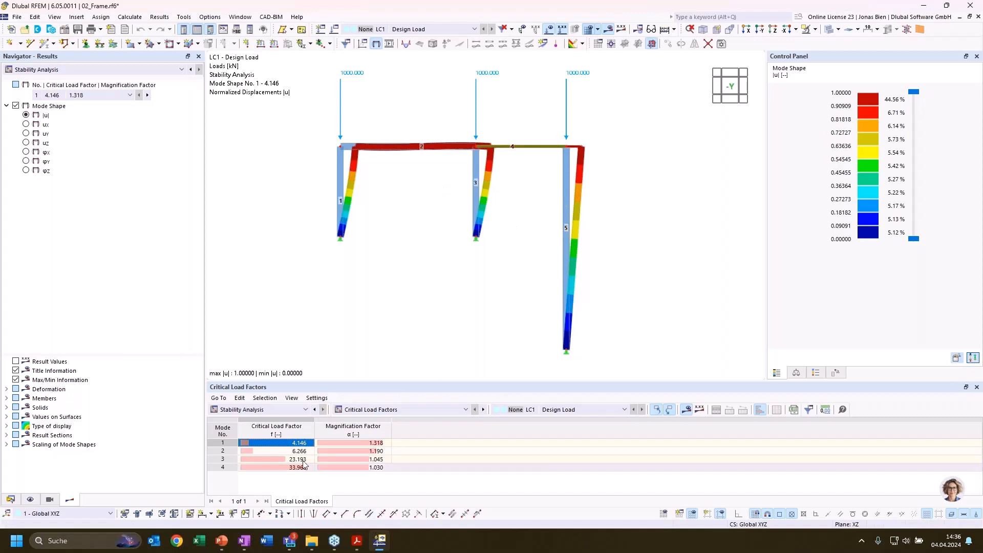
click(290, 452)
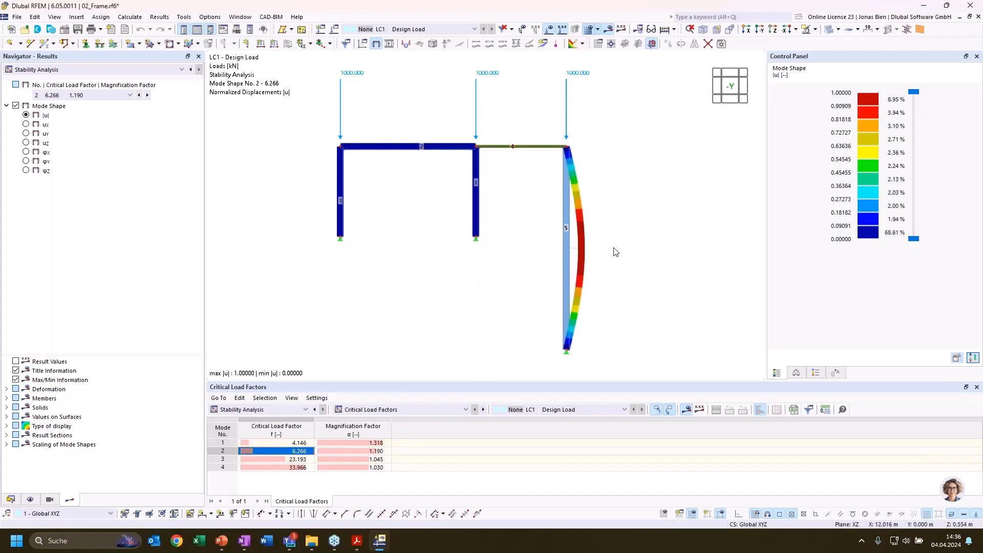
ctrl+middle_drag(615, 250, 675, 265)
scroll(588, 247, up, 3)
scroll(587, 247, down, 3)
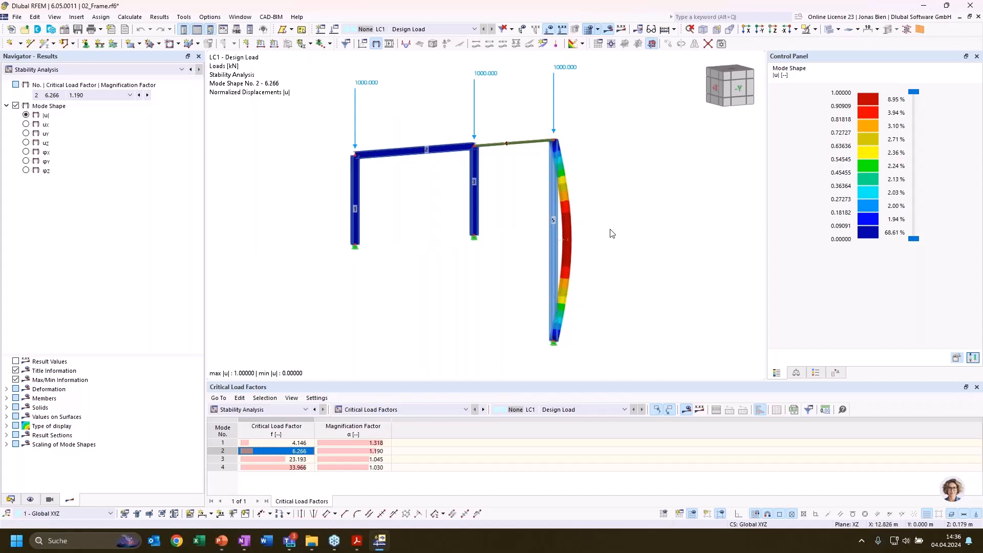
ctrl+middle_drag(610, 231, 539, 225)
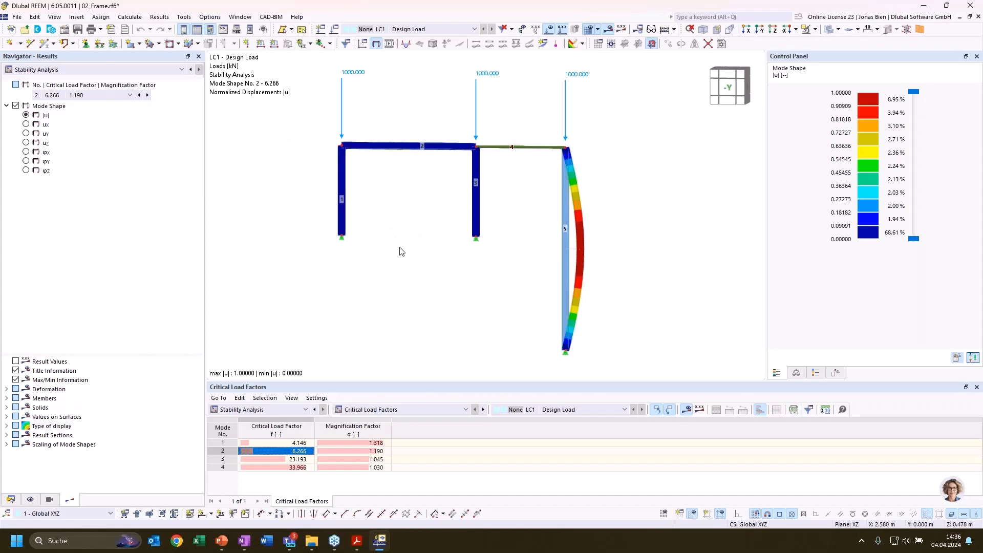
click(288, 459)
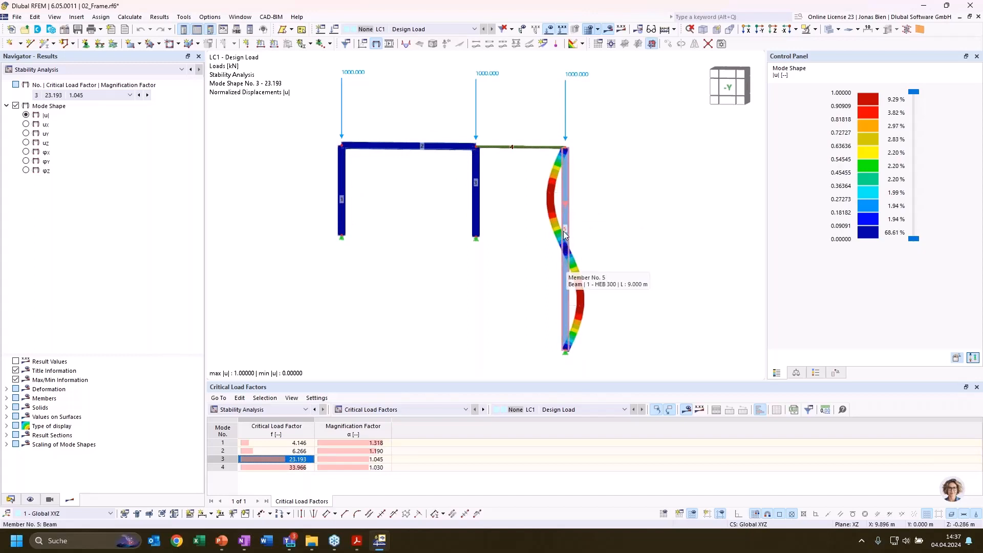
click(275, 466)
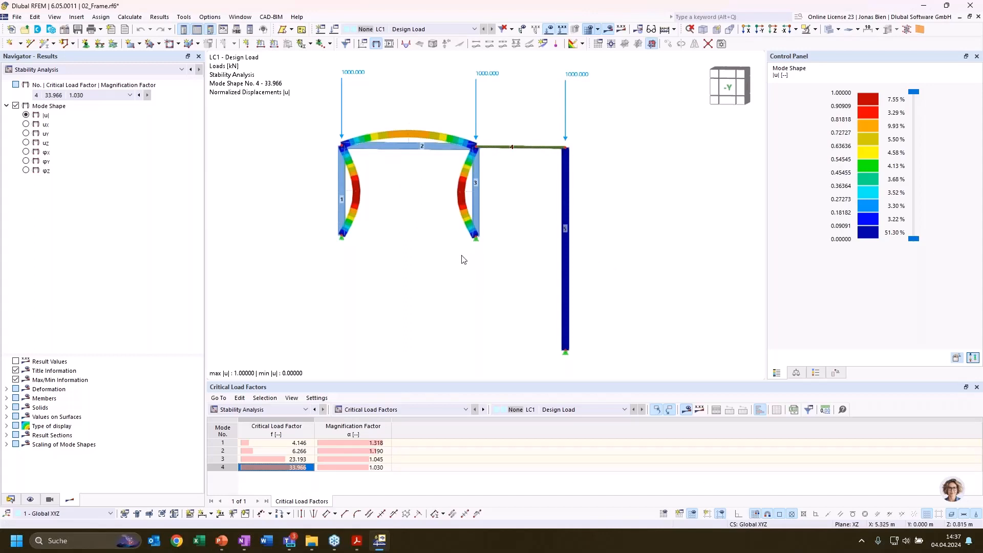
ctrl+middle_drag(462, 255, 516, 254)
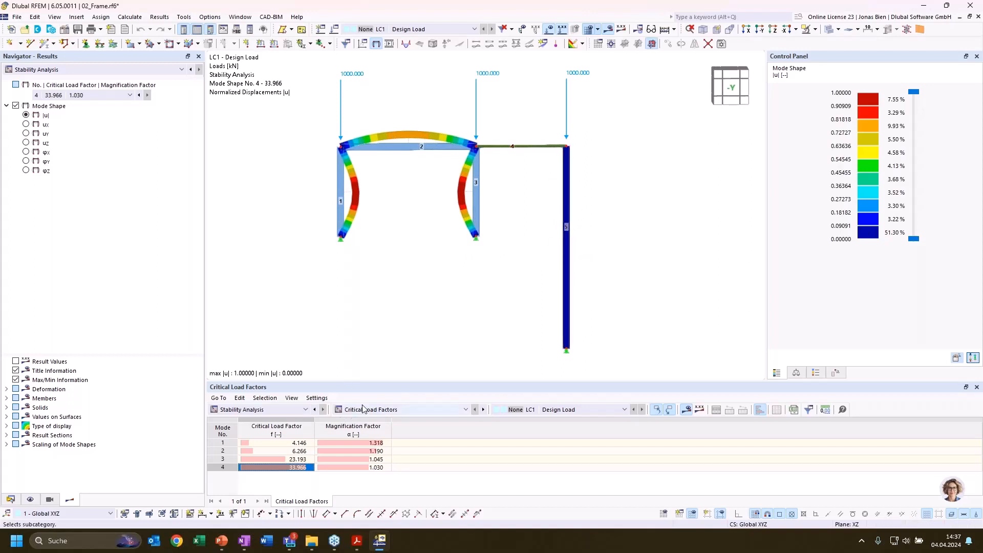
List the frame's effective lengths and critical loads by member, and enlarge the results table.
click(402, 410)
click(370, 435)
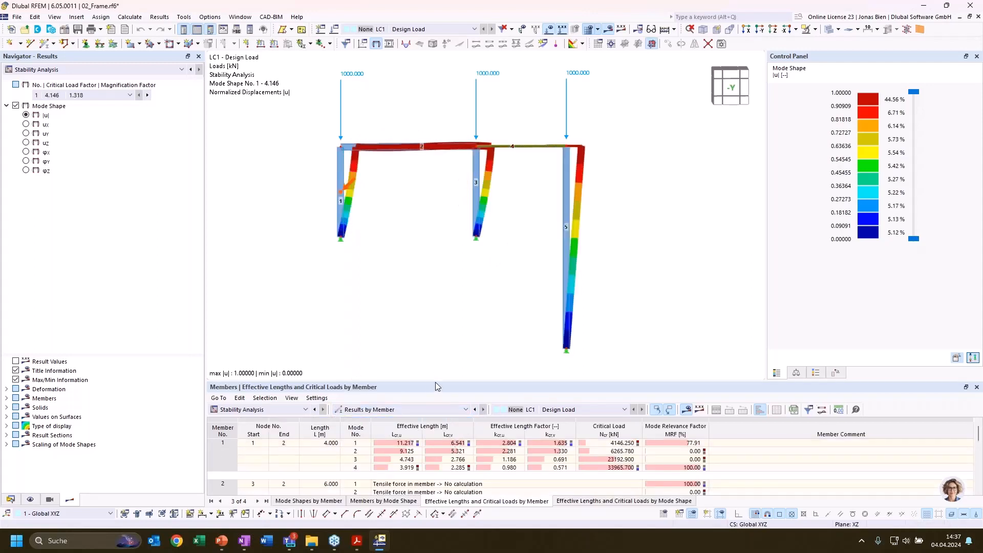
drag(436, 382, 431, 338)
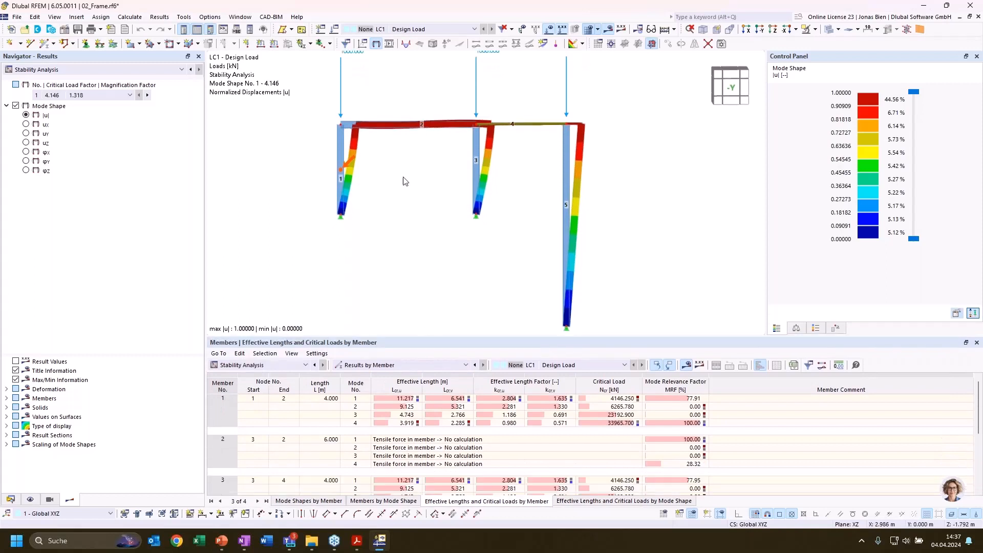
Inspect columns 1 and 3 in the frame and member 1's effective length factor kcr,u for mode 1.
click(342, 164)
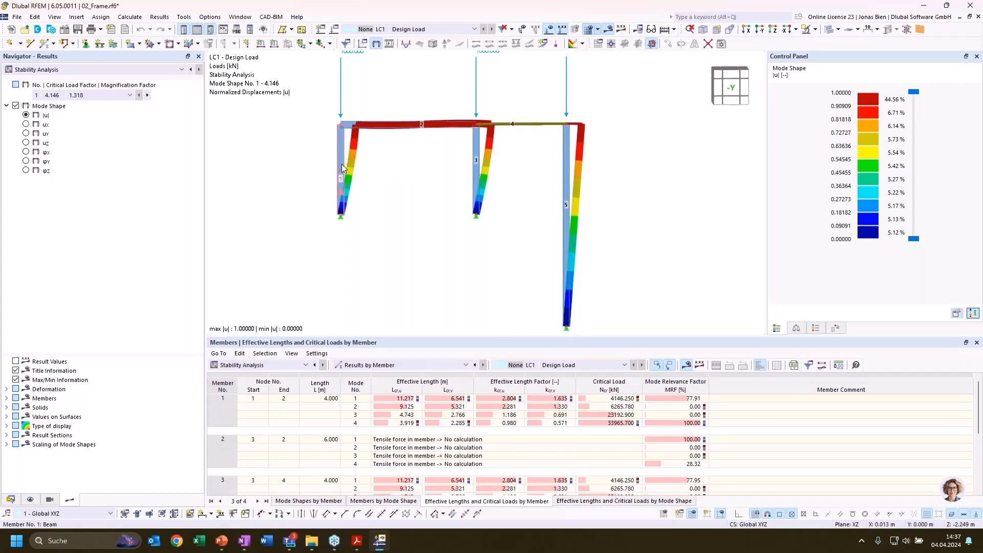
click(480, 159)
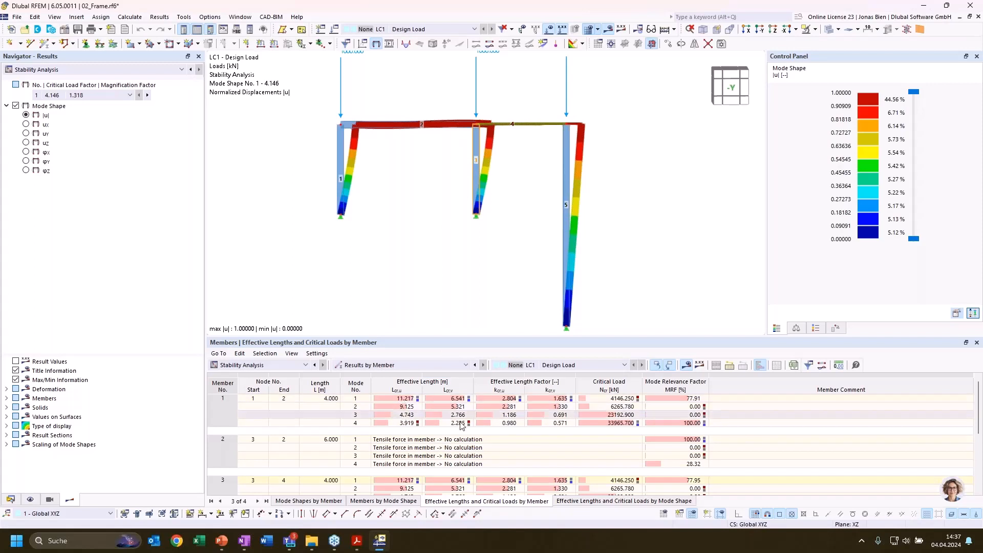
click(256, 400)
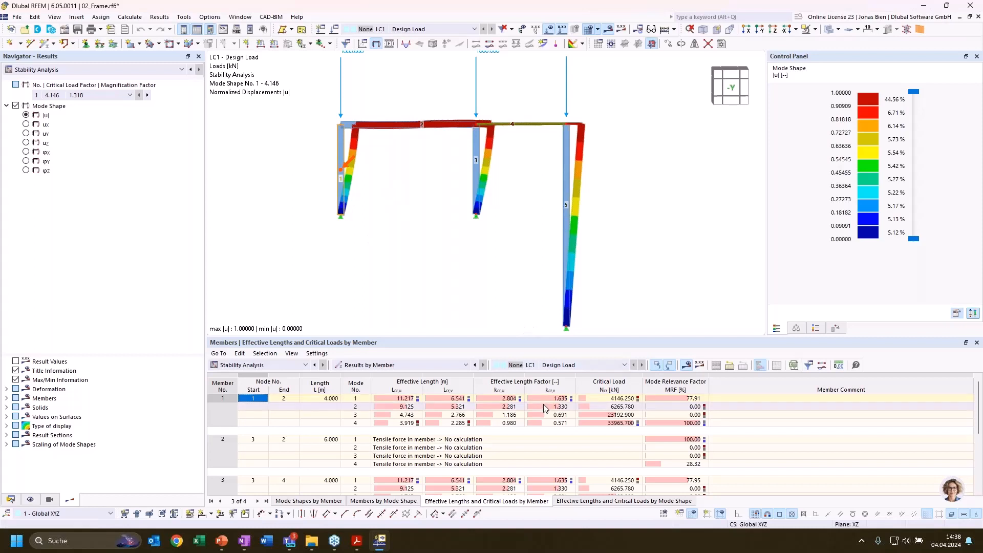
click(509, 399)
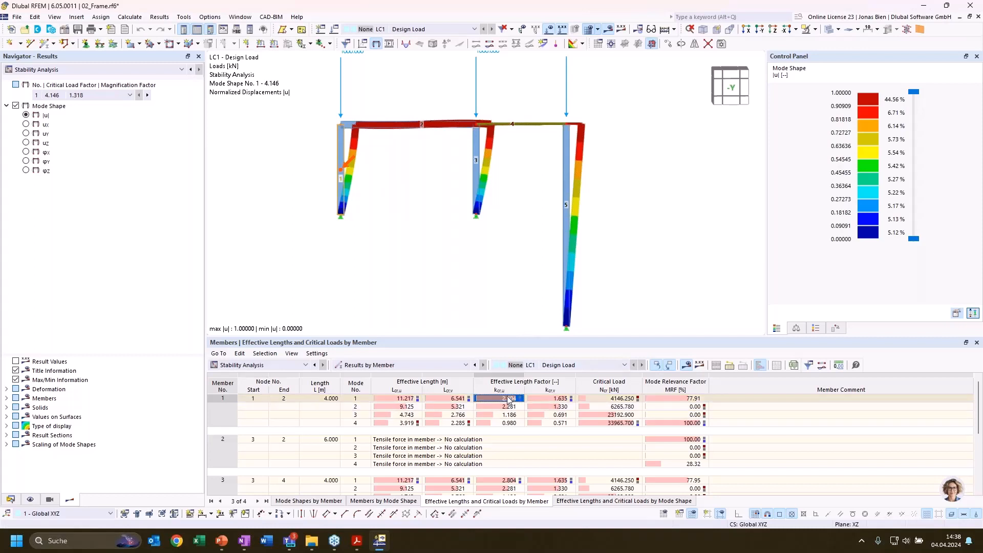
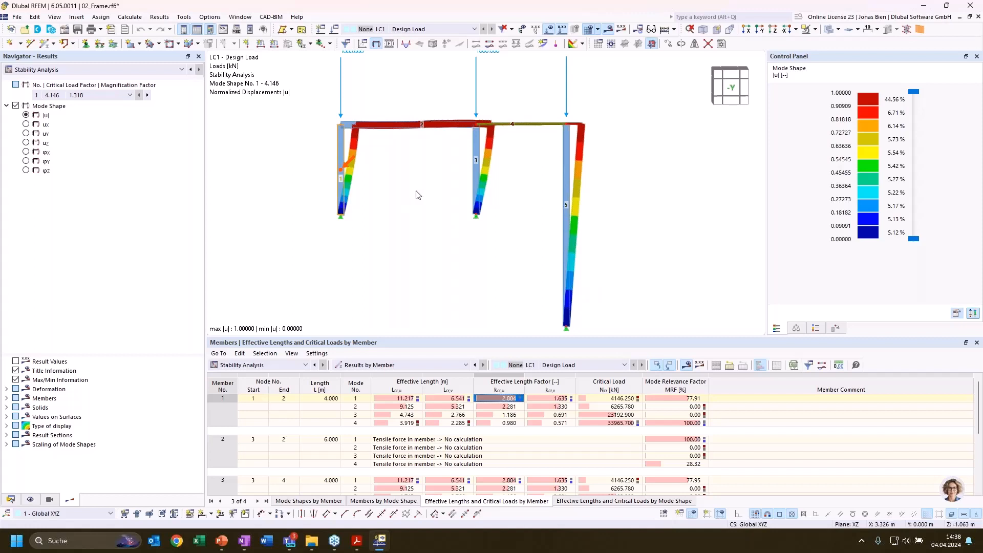
Inspect column 5 in the frame and its effective length factor kcr,u for mode 1.
scroll(395, 197, down, 3)
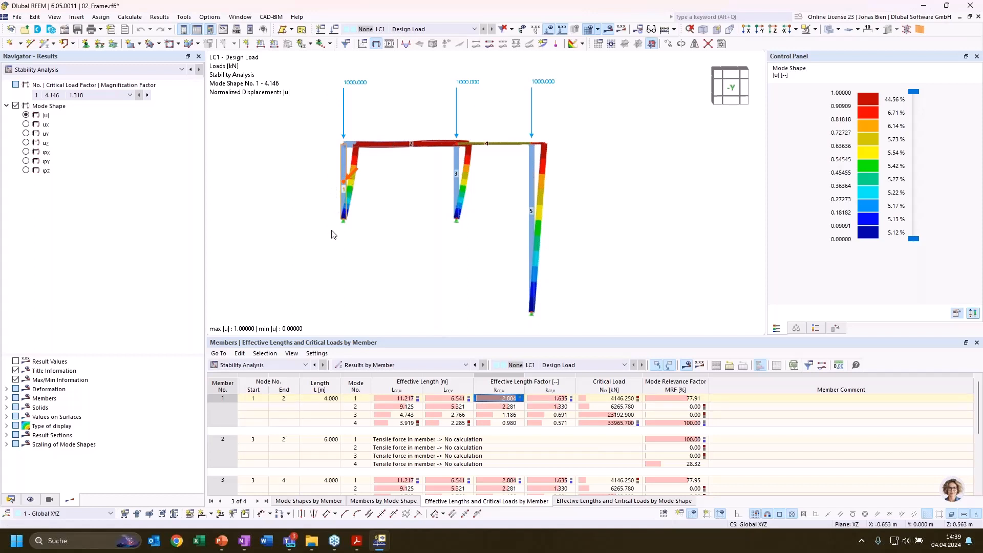
click(530, 202)
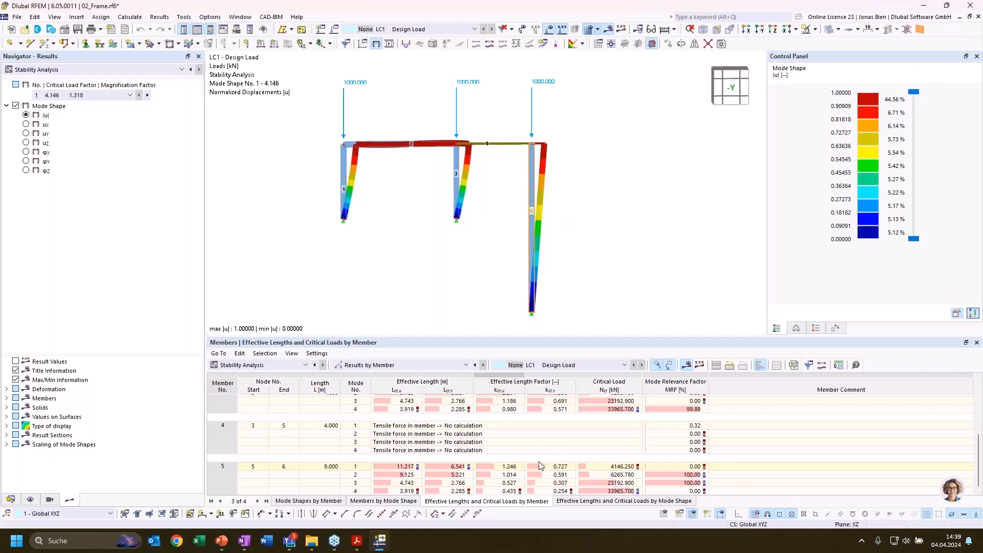
click(510, 467)
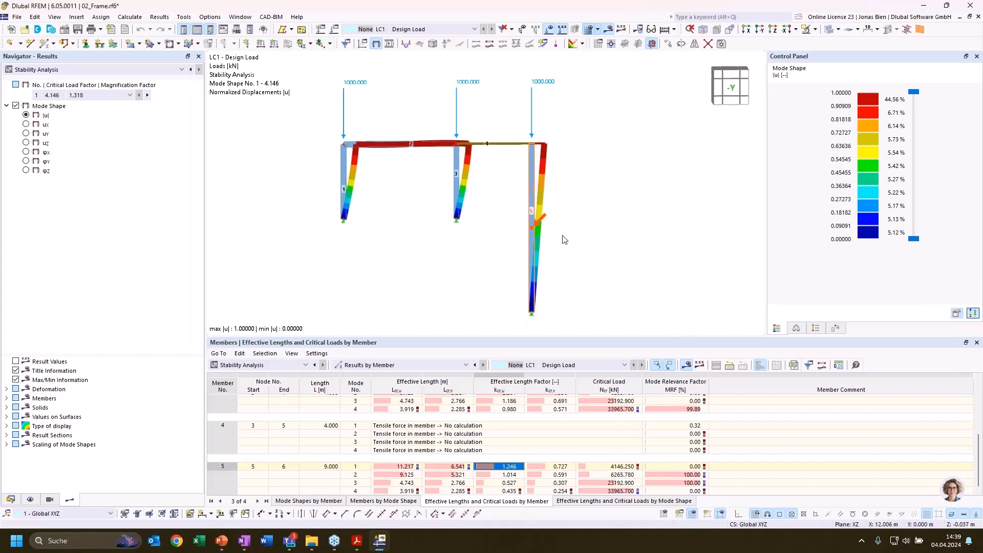
scroll(548, 205, up, 2)
middle_drag(554, 201, 553, 183)
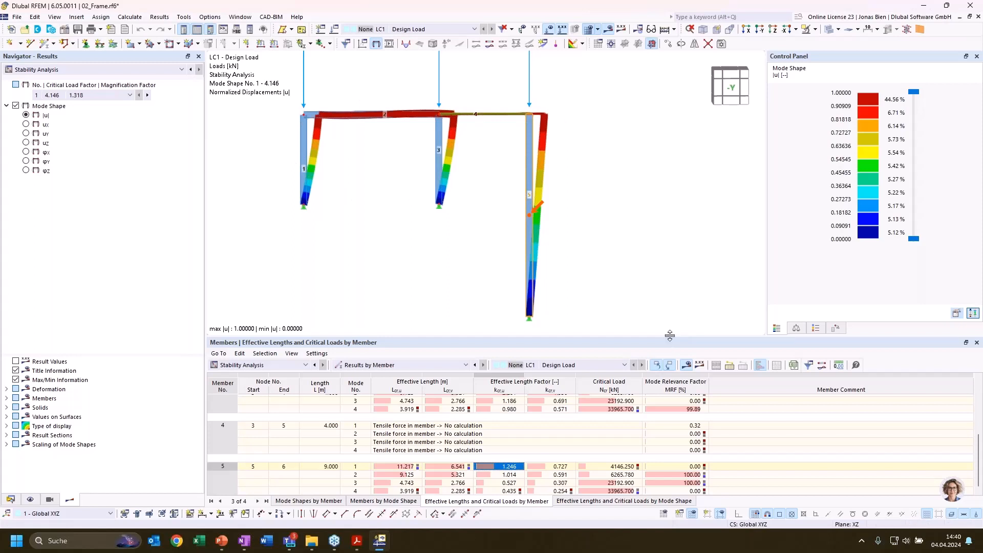
Enlarge the results table slightly and examine the mode relevance factors, focusing on member 5 in mode 1.
drag(670, 335, 670, 327)
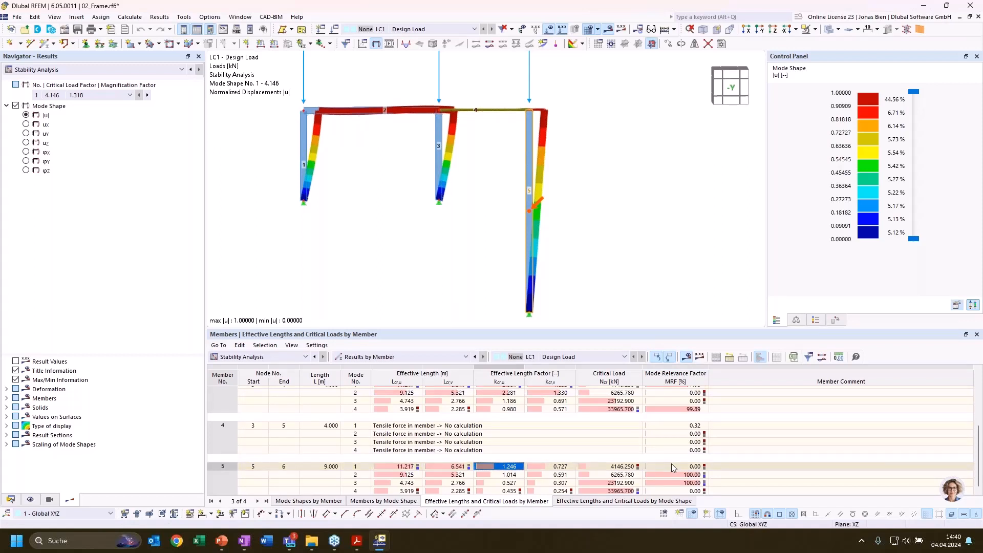
click(677, 383)
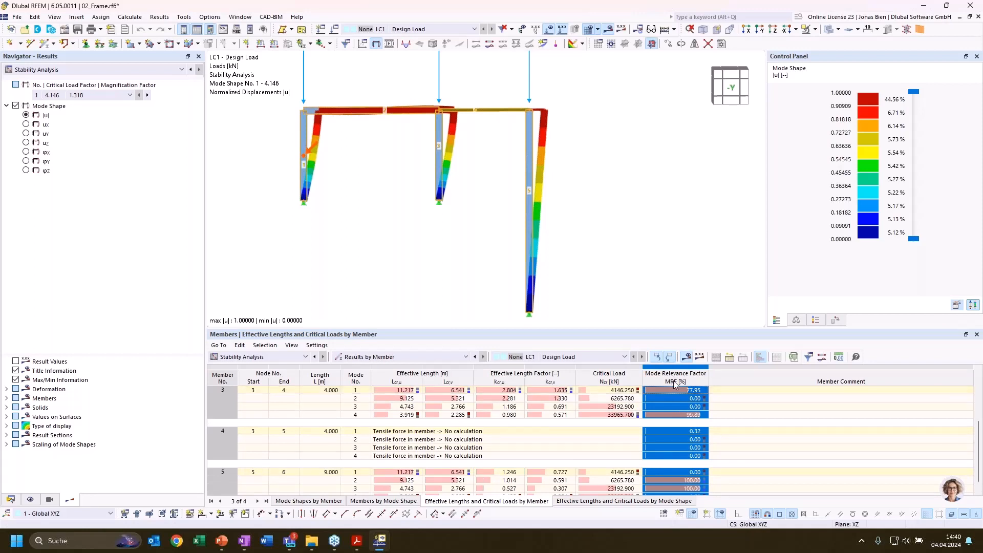
scroll(681, 435, down, 1)
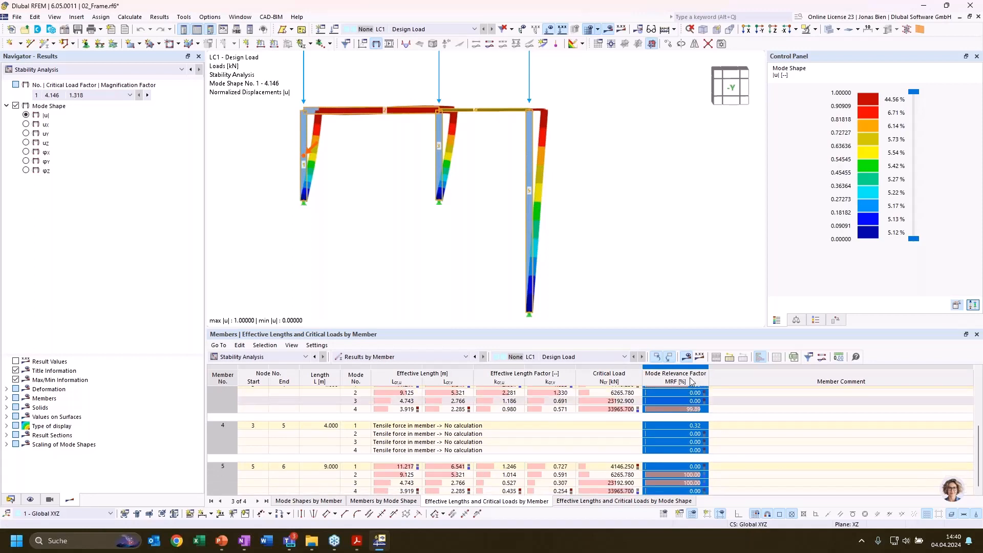
click(683, 467)
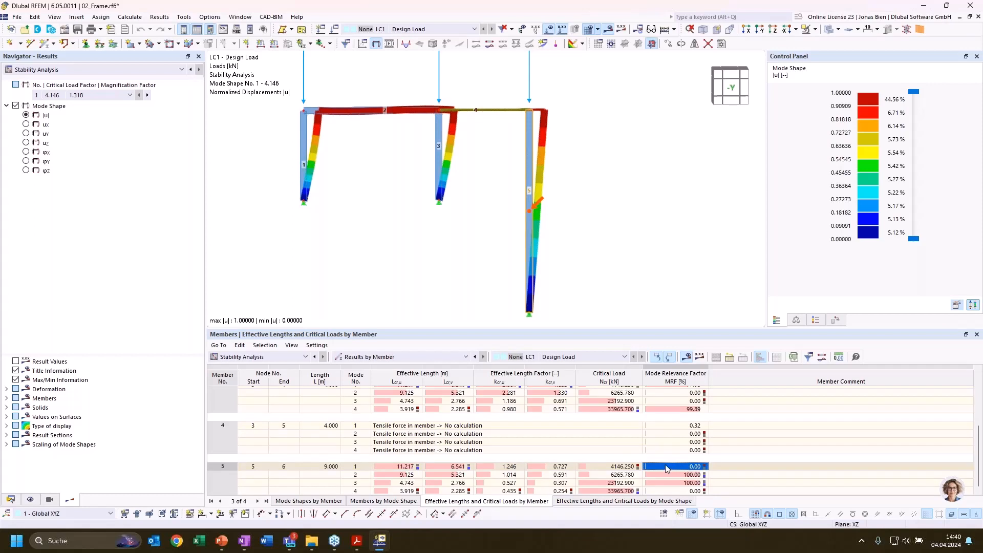
scroll(669, 476, up, 5)
scroll(665, 480, down, 5)
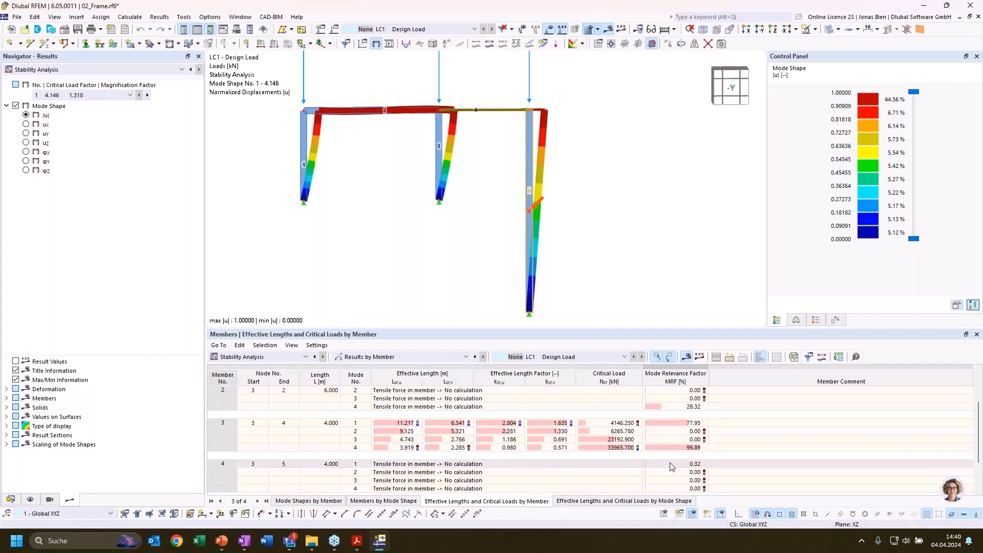
click(675, 466)
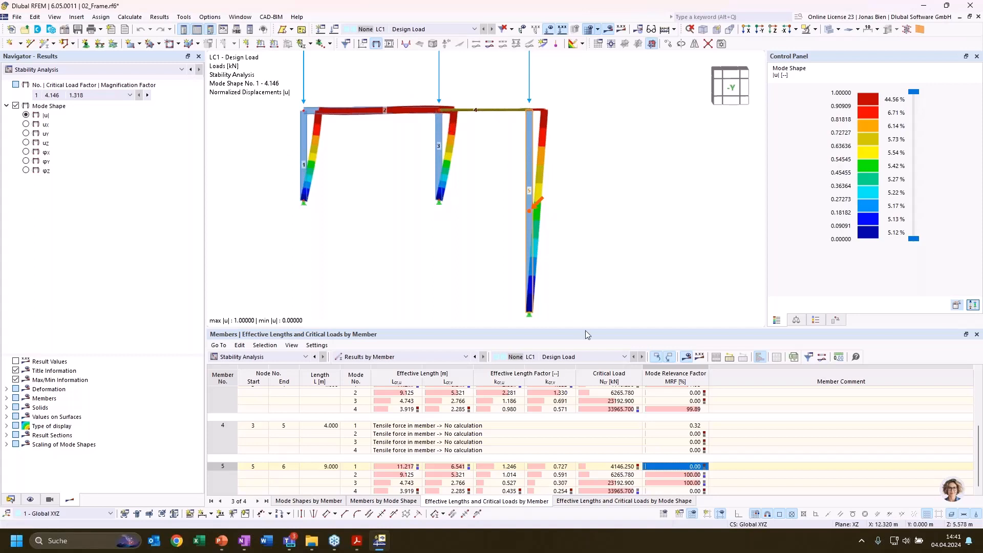
Compare member 5's mode relevance factors with the frame's mode shapes 1, 2 and 3.
click(687, 475)
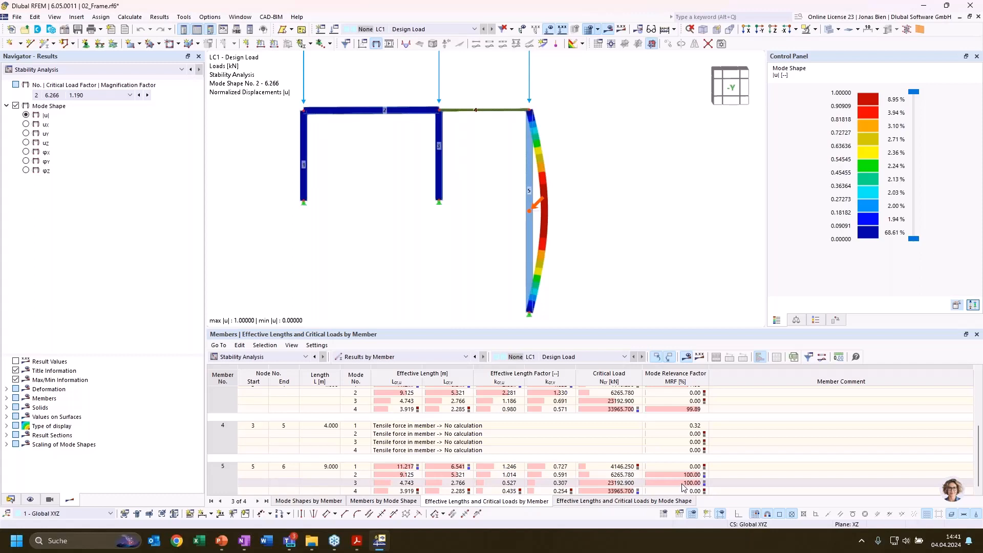
click(681, 484)
click(684, 475)
click(684, 481)
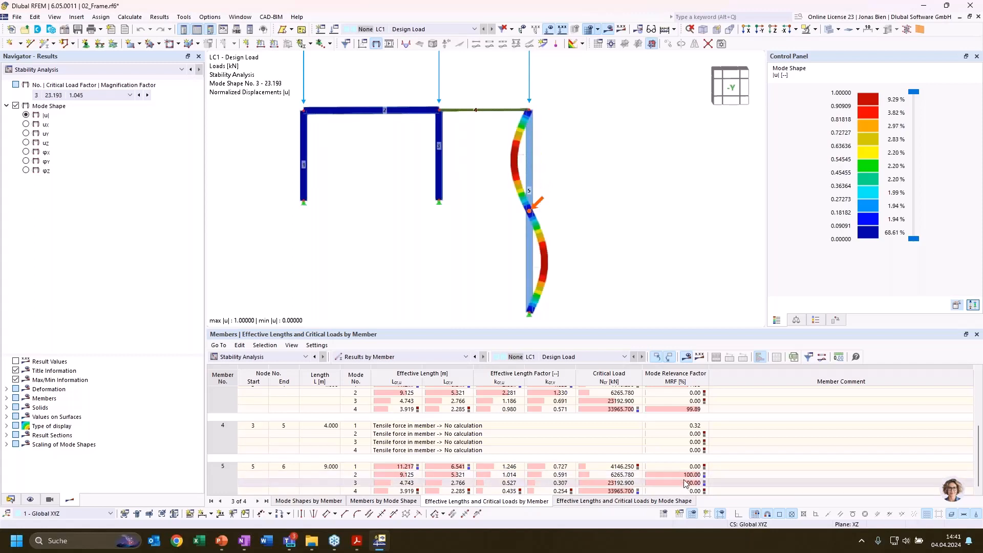
click(686, 475)
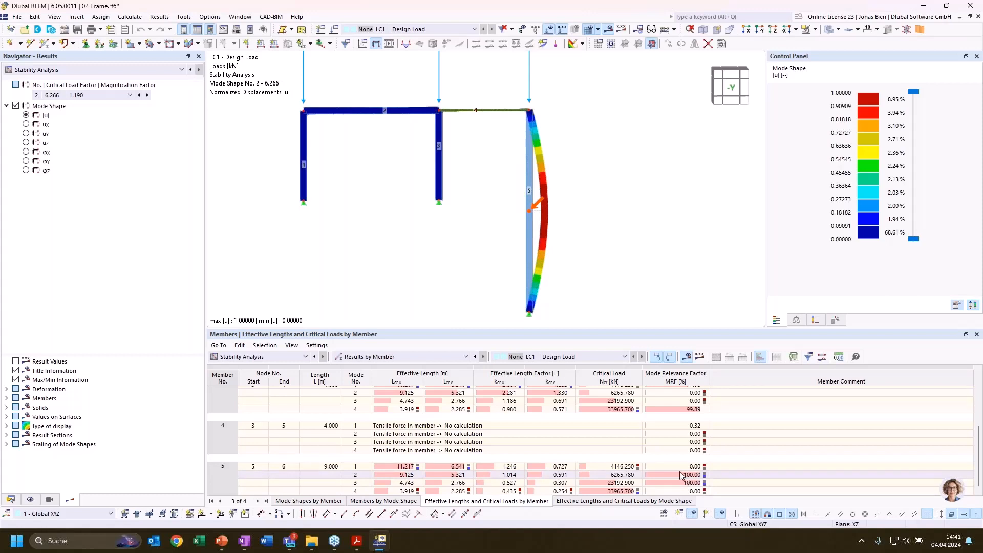
click(679, 469)
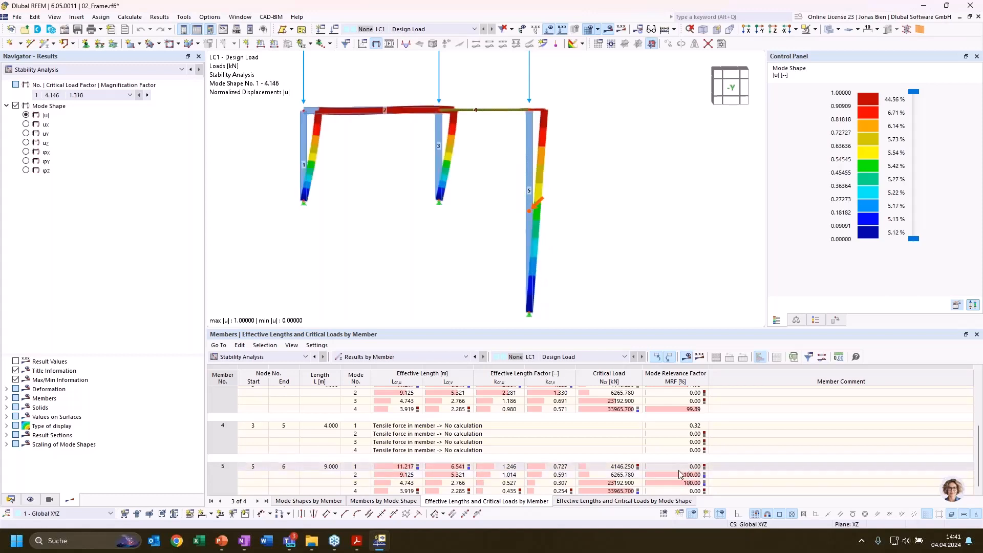
click(681, 474)
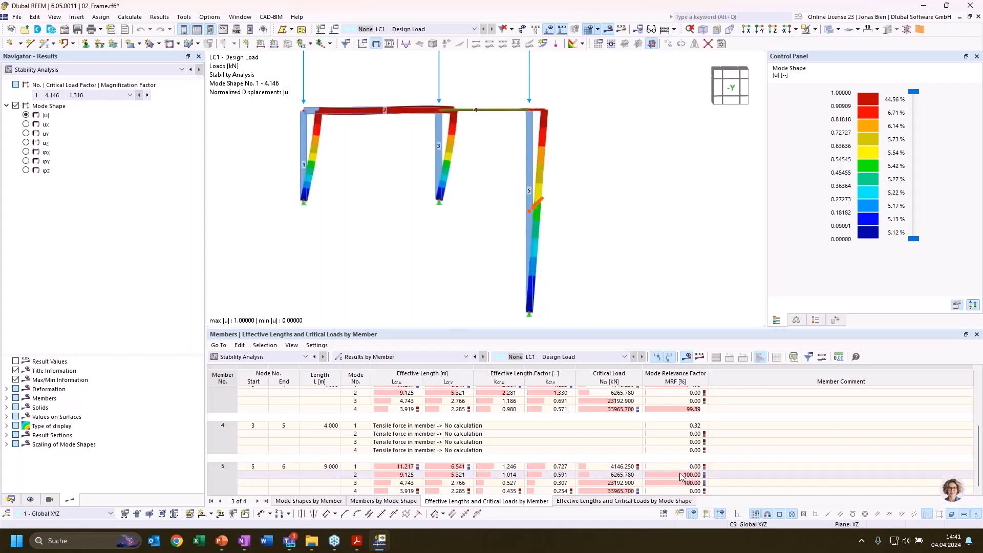
click(682, 470)
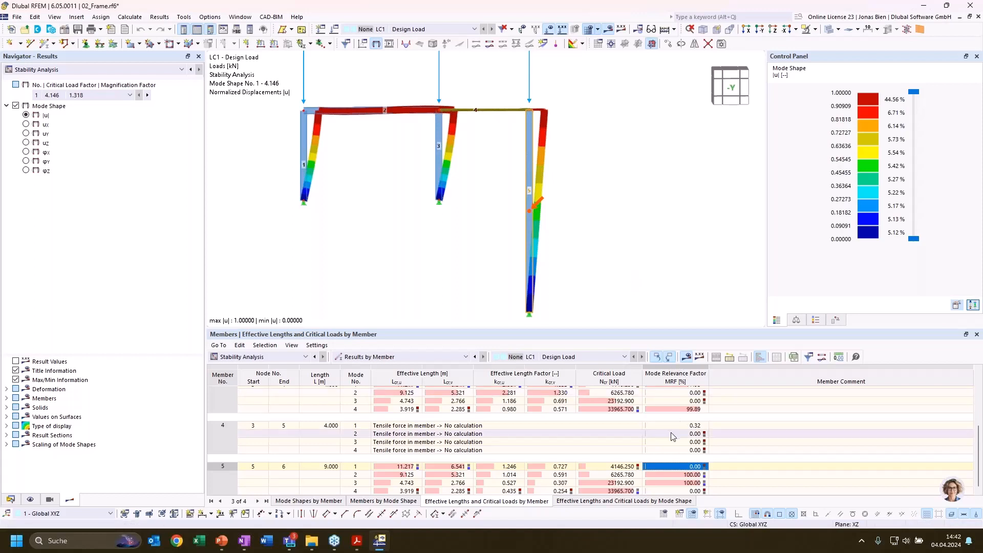
List the effective lengths and critical loads by mode shape, and inspect the mode relevance factors of members 1 to 5 for mode 1.
click(587, 502)
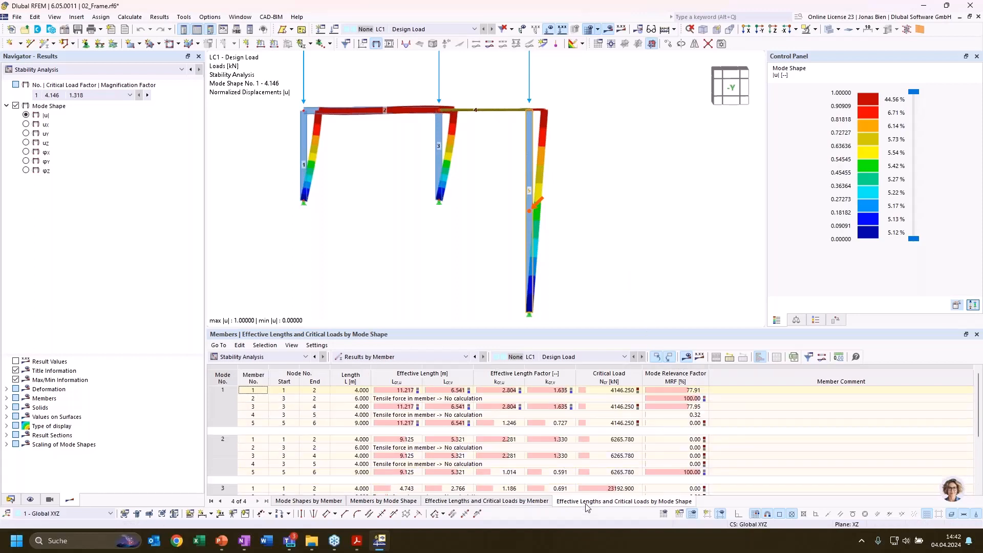
click(690, 391)
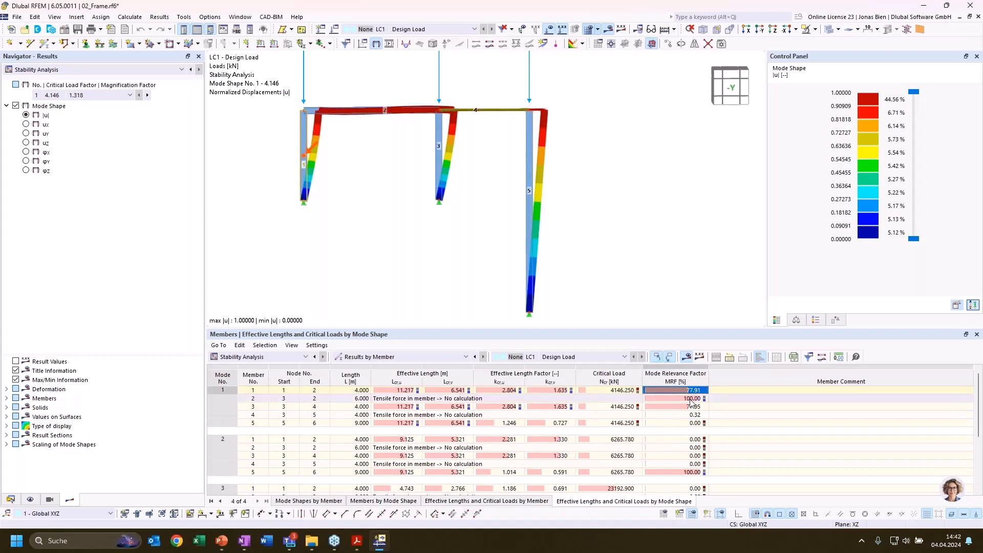
click(691, 406)
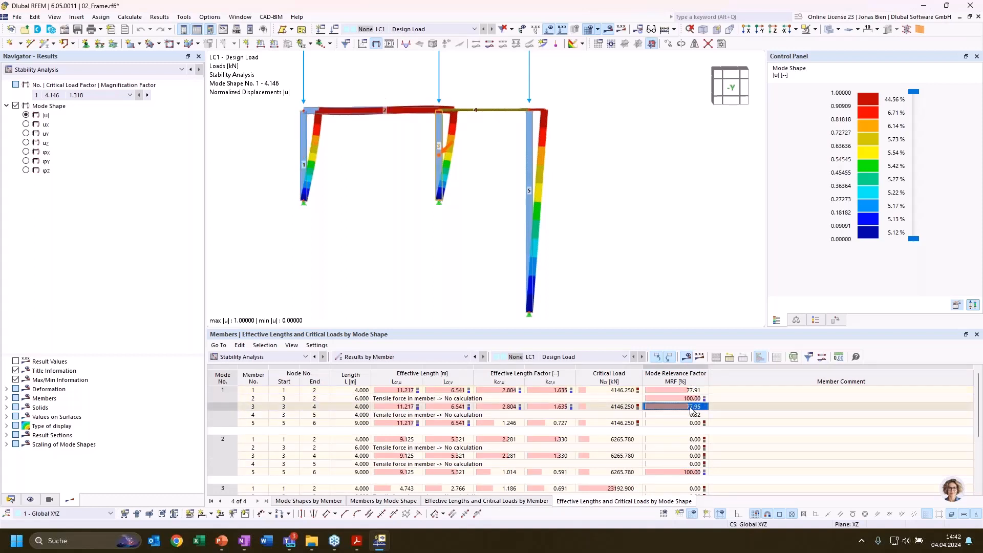
click(696, 399)
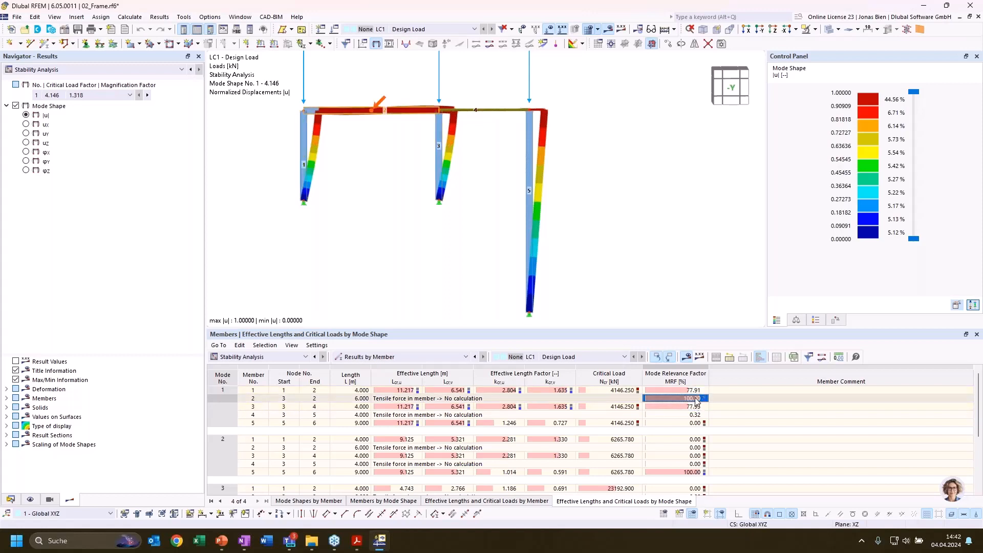
click(686, 424)
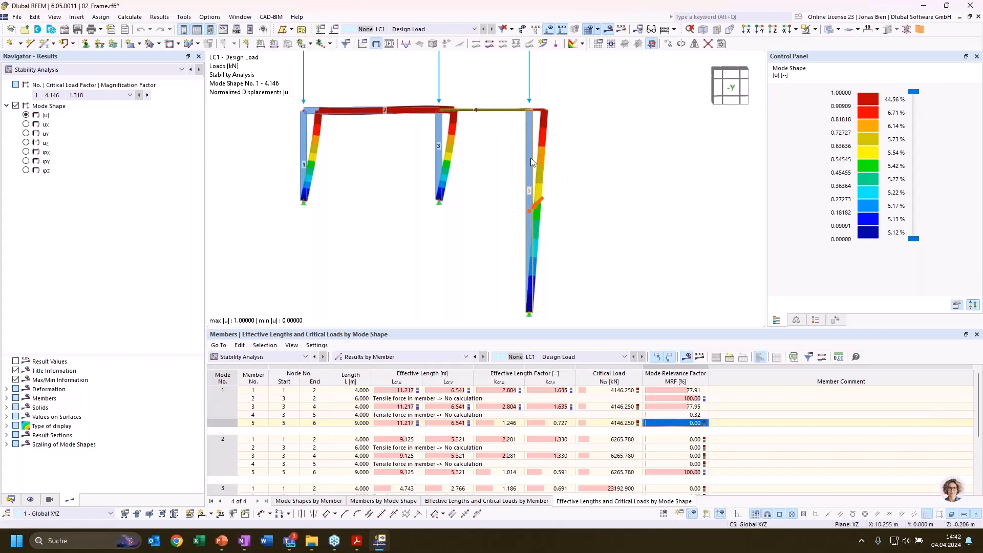
click(675, 415)
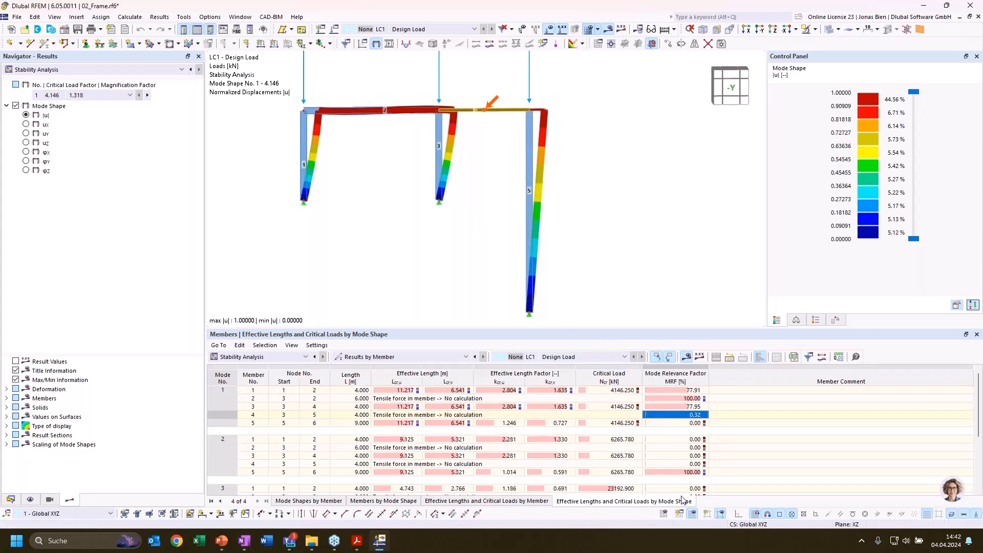
Inspect member 5's mode relevance factor for mode 2, and review the members' factors for modes 3 and 4.
click(675, 472)
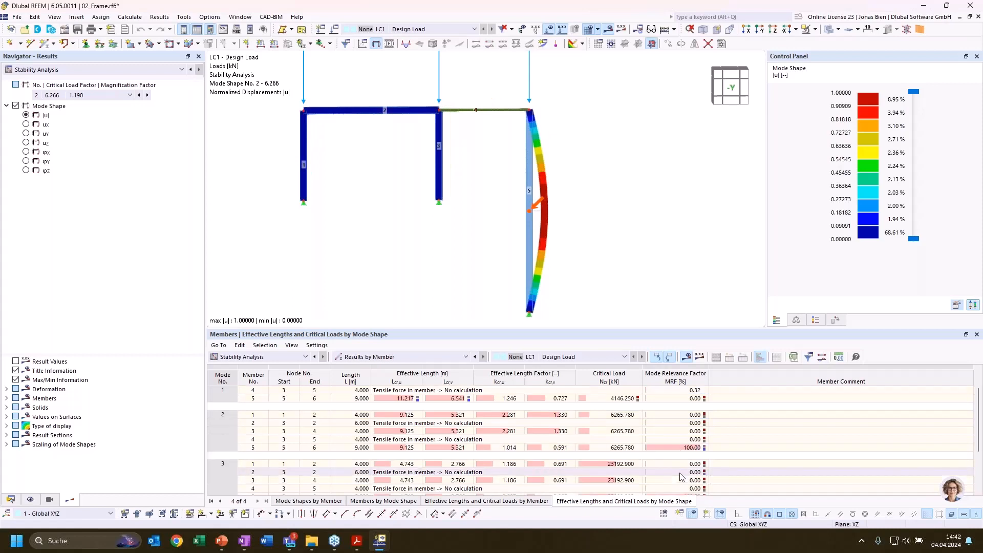
click(691, 472)
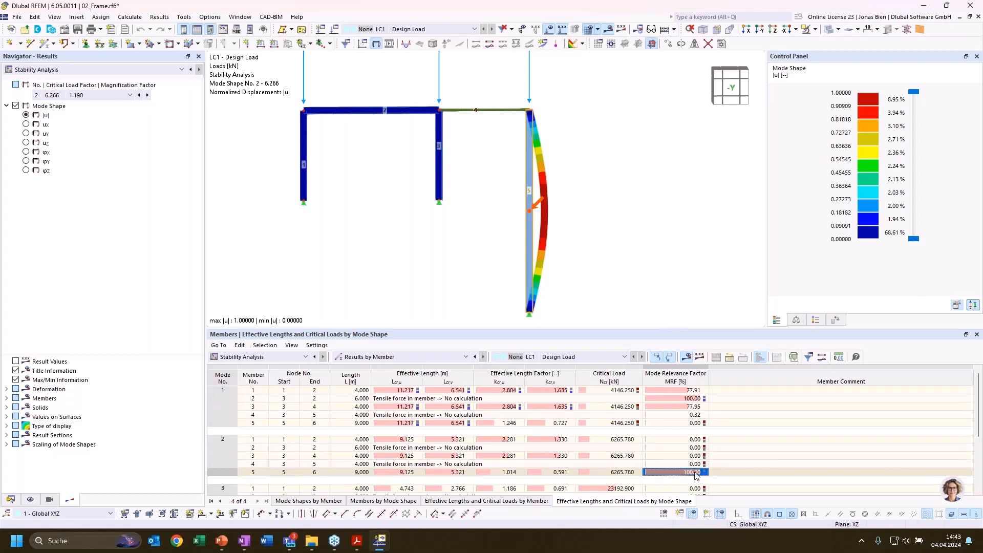
scroll(677, 462, down, 2)
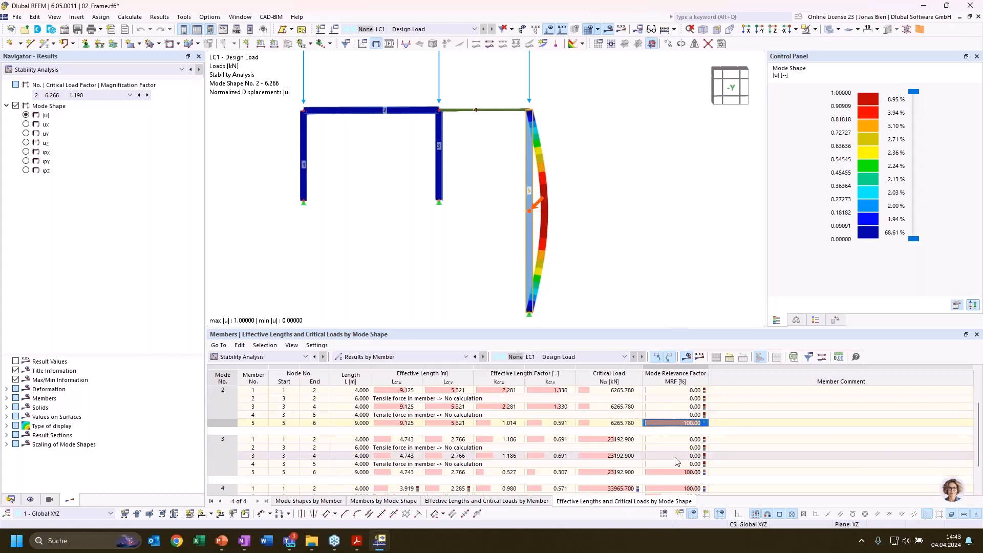
scroll(677, 462, down, 2)
scroll(675, 463, up, 3)
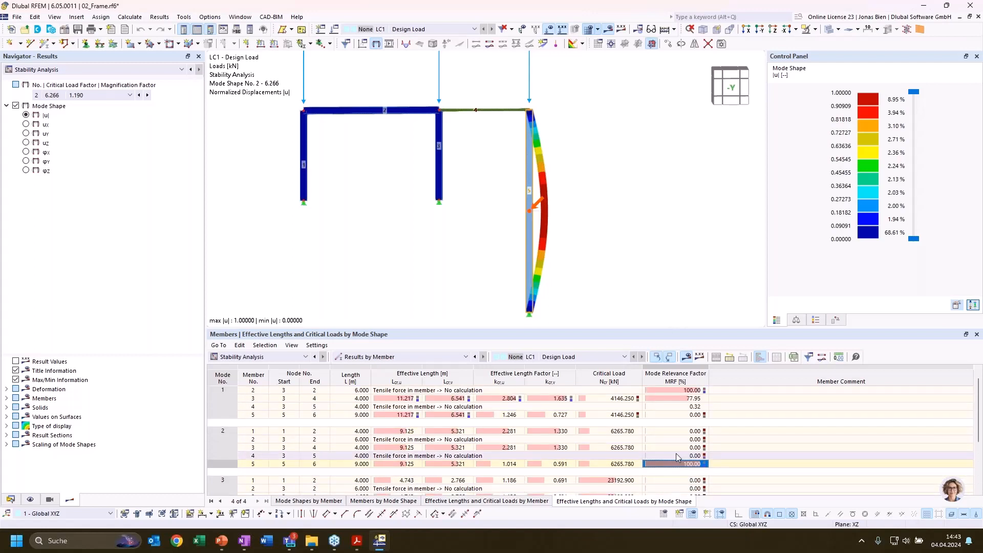
scroll(676, 458, down, 3)
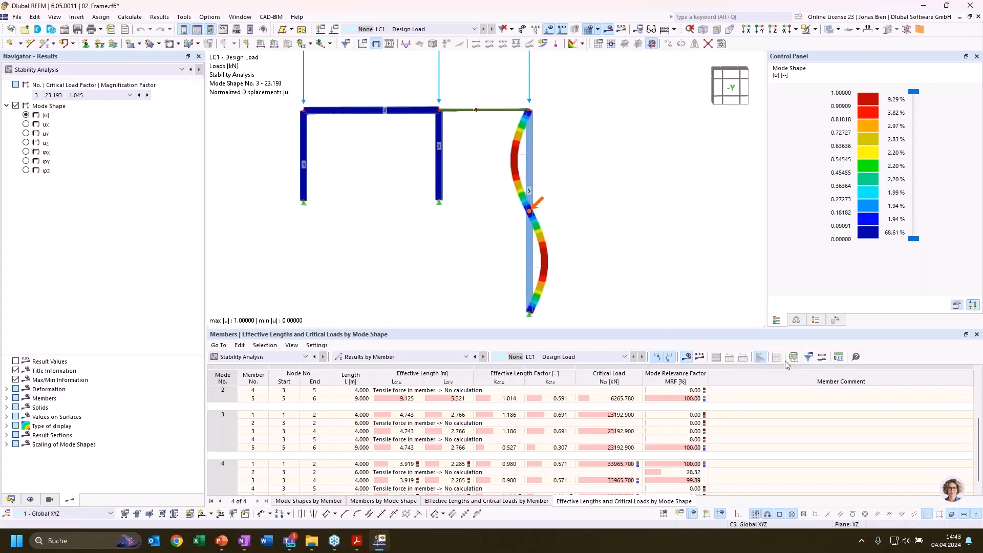
Filter the effective lengths table by mode shape to show only rows with MRF greater than 20%.
click(808, 361)
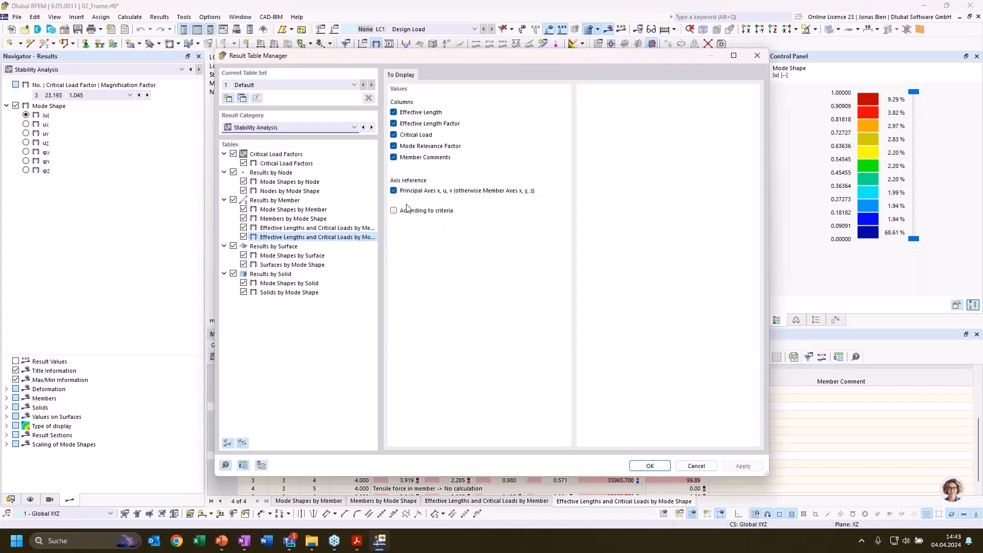
click(461, 77)
click(459, 104)
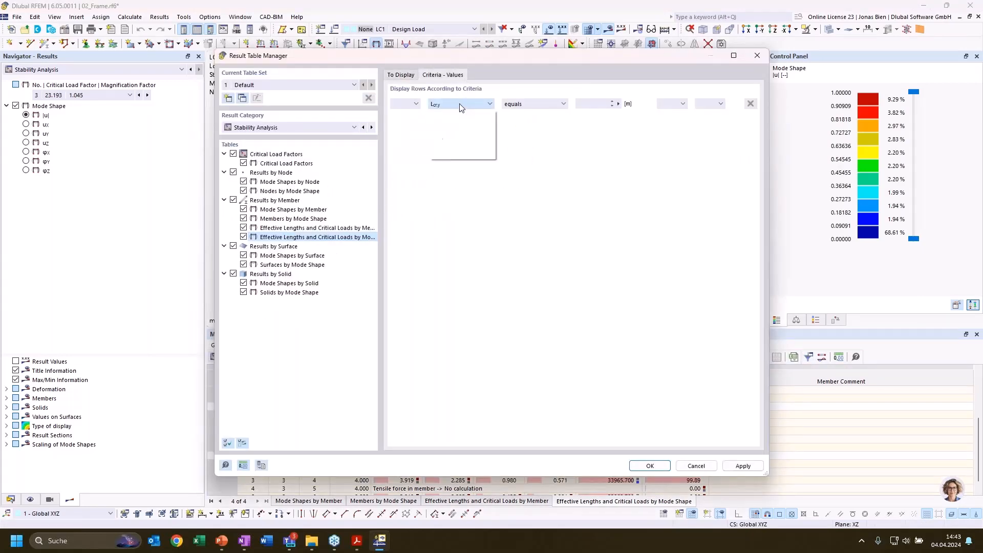
click(461, 150)
click(520, 104)
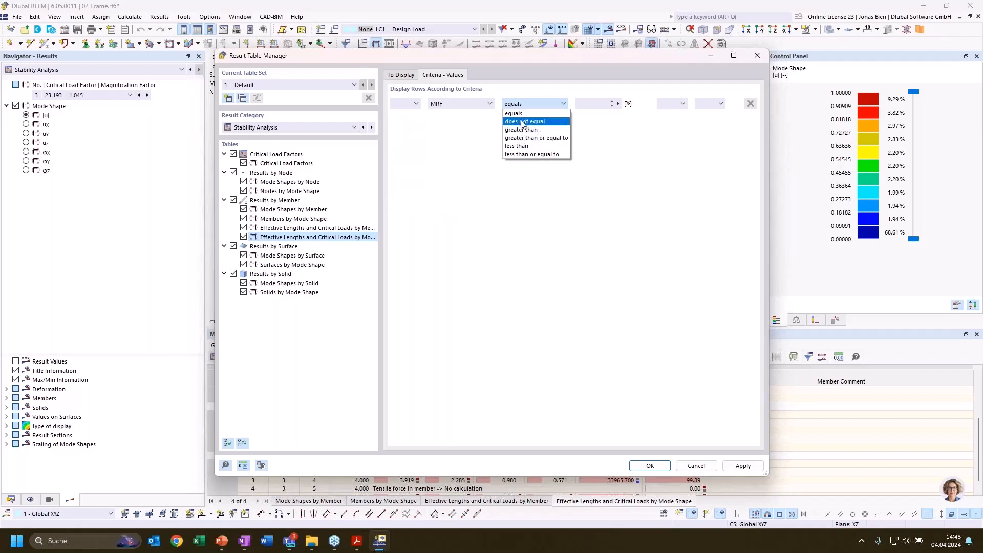
click(522, 130)
click(596, 104)
text(20)
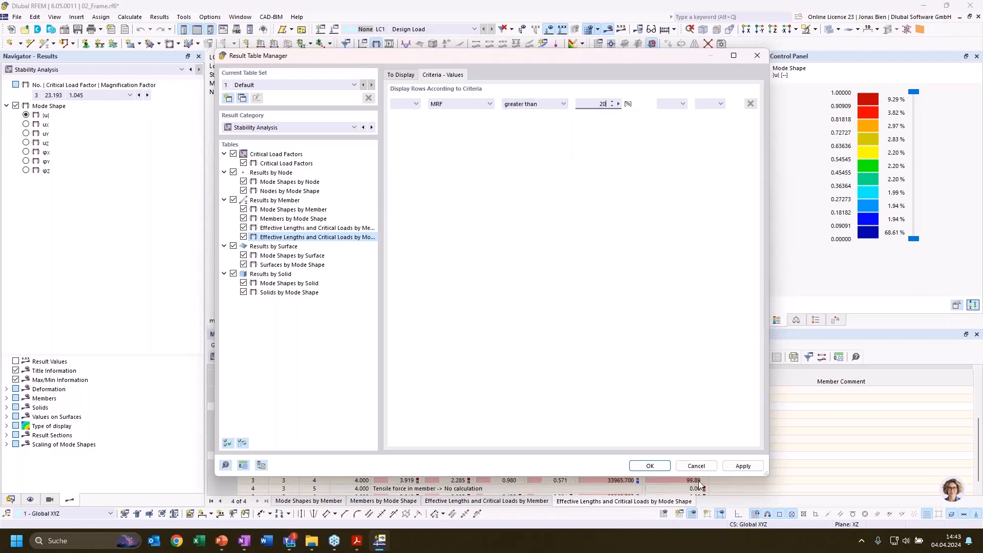
click(653, 466)
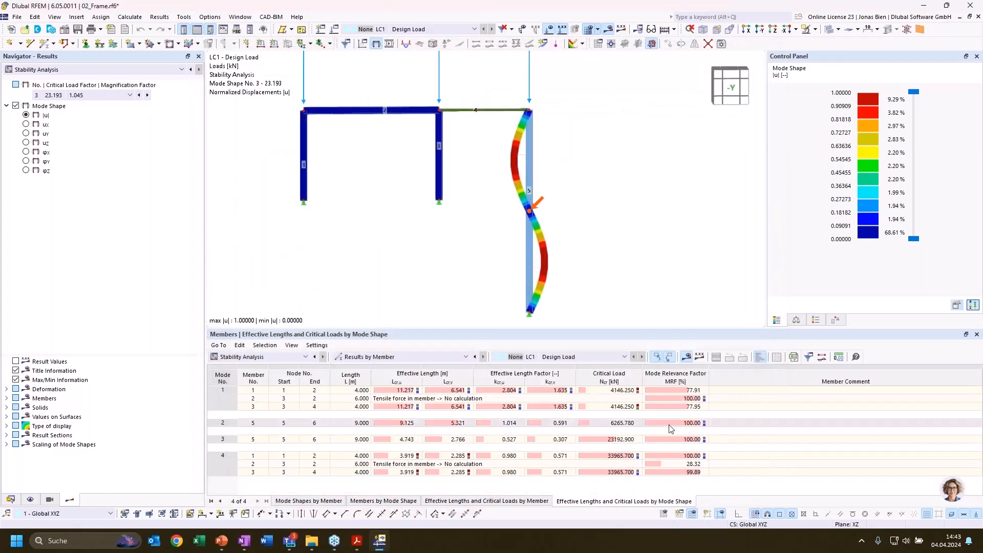
Compare the filtered effective length rows of mode shapes 1, 2 and 3 with the corresponding deformed frame shapes.
click(266, 406)
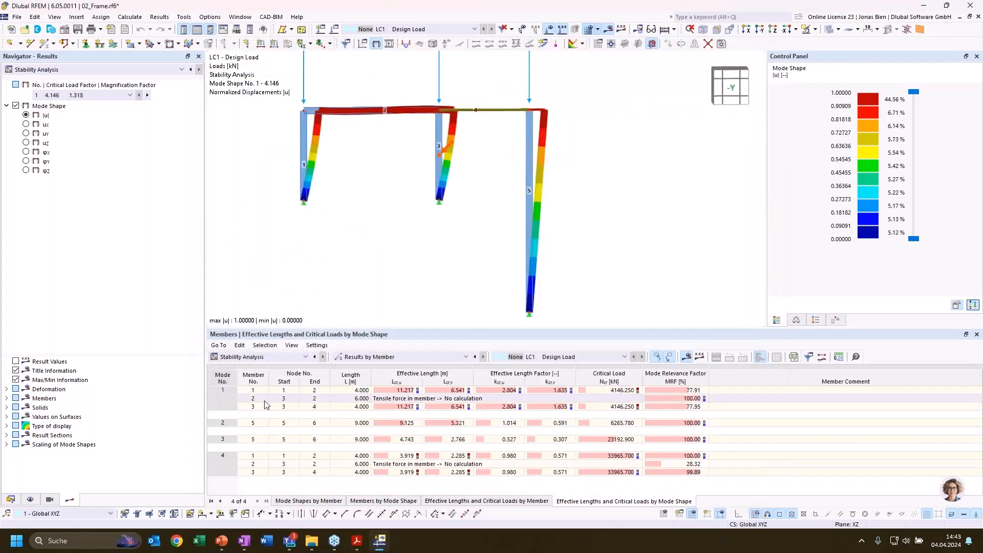
click(221, 425)
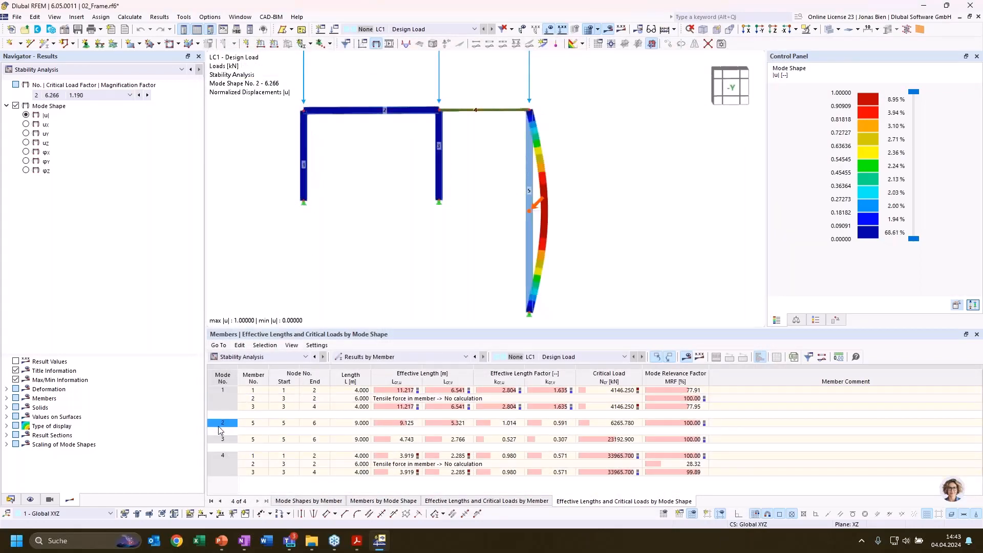
click(230, 439)
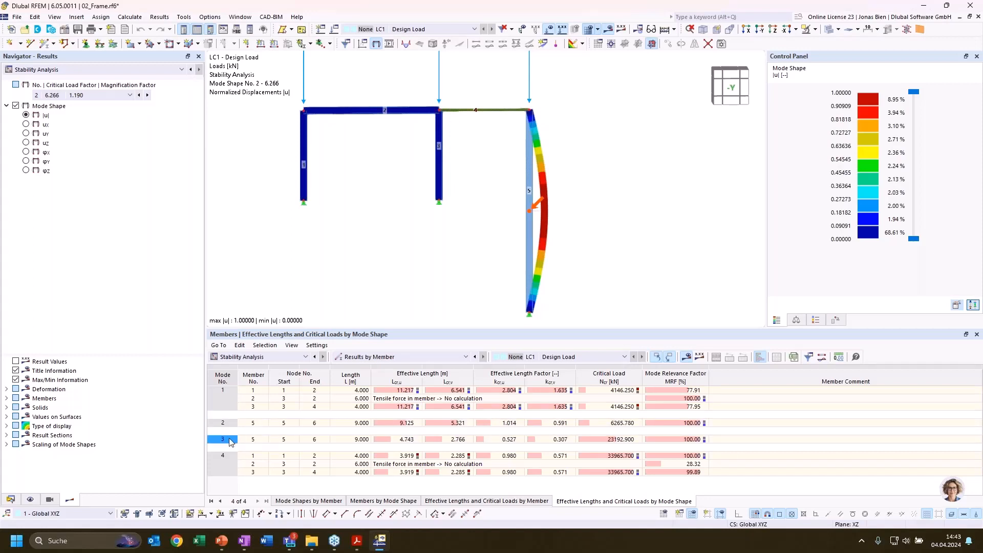
click(253, 399)
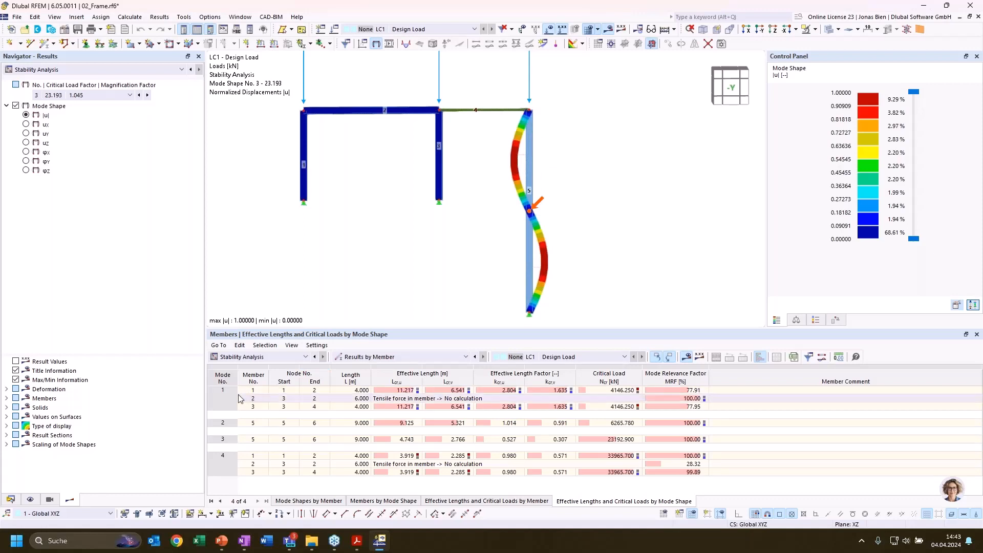
click(253, 391)
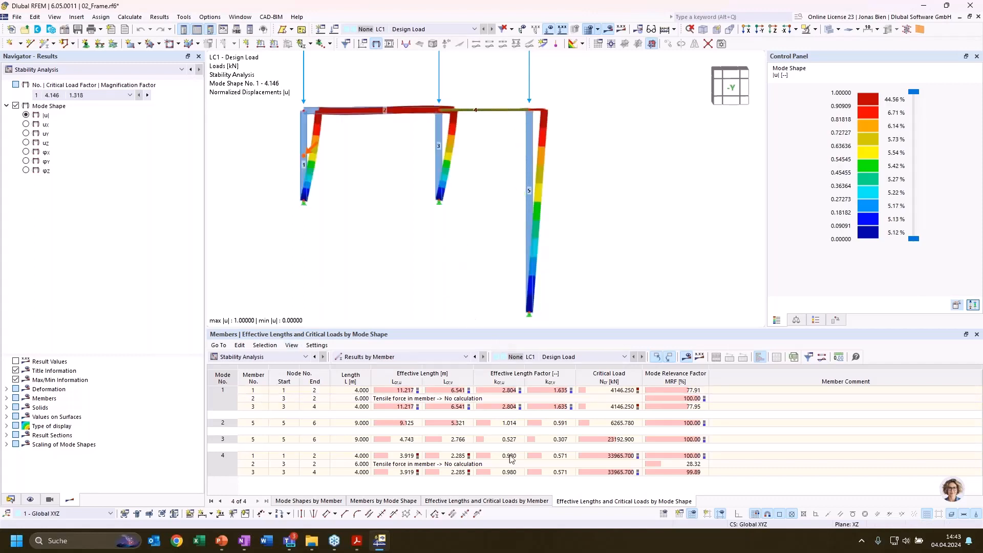
List the effective lengths and critical loads by member, and filter the table to rows with MRF greater than 20%.
click(503, 504)
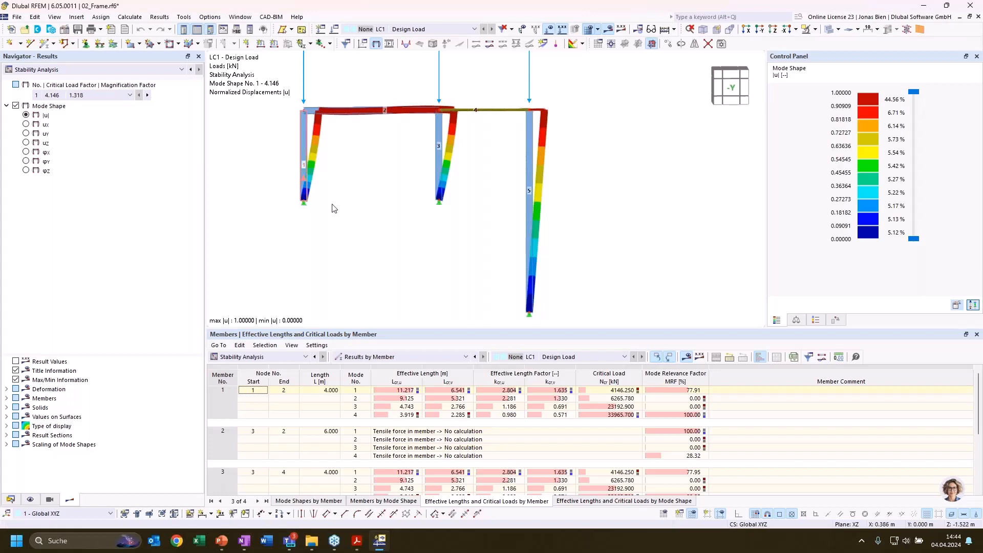
click(686, 392)
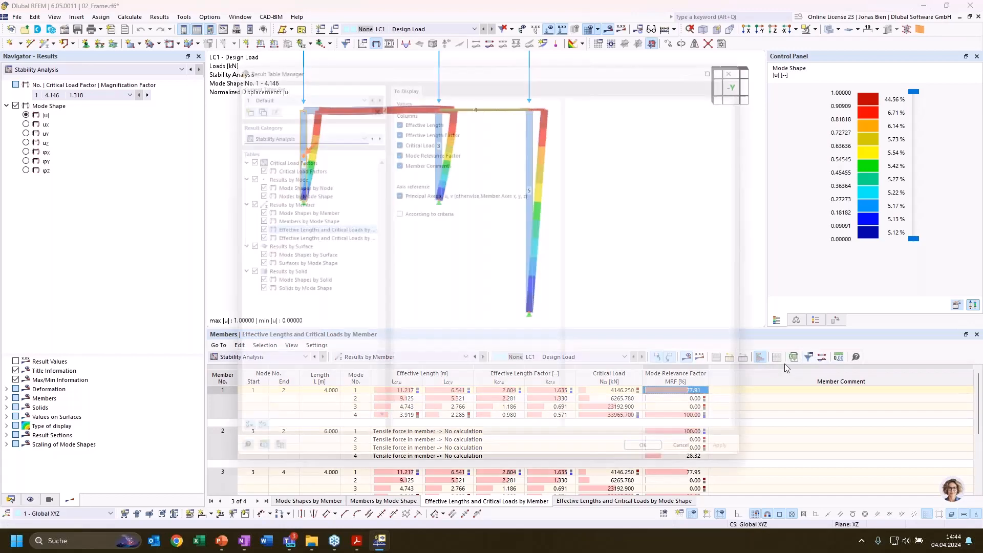
click(809, 358)
click(409, 212)
click(443, 74)
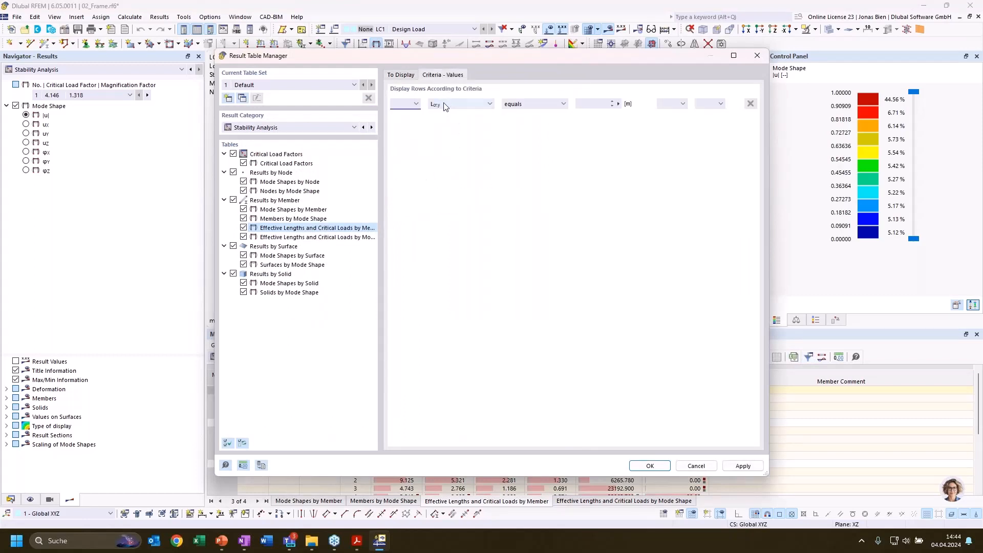
click(461, 104)
click(451, 156)
click(532, 104)
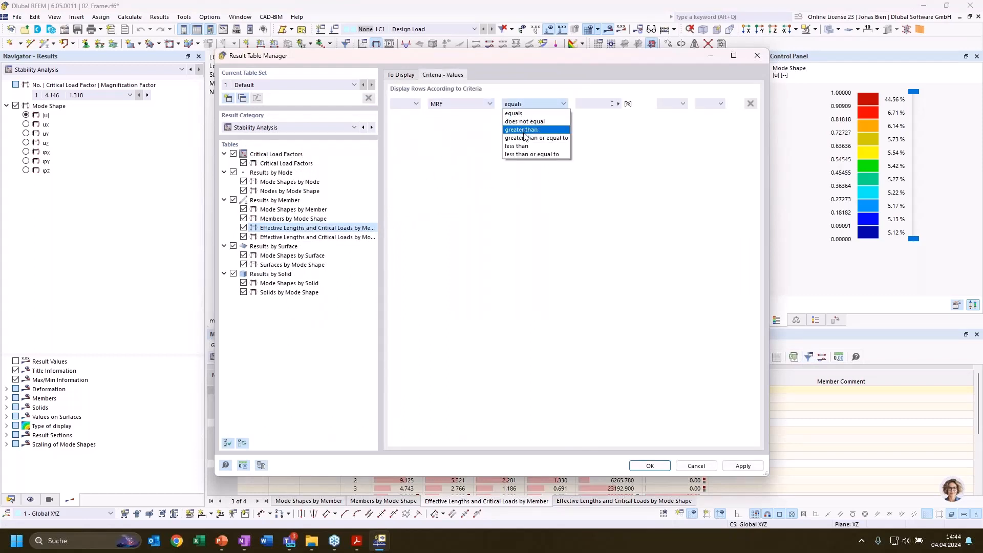
click(538, 123)
click(594, 104)
text(20)
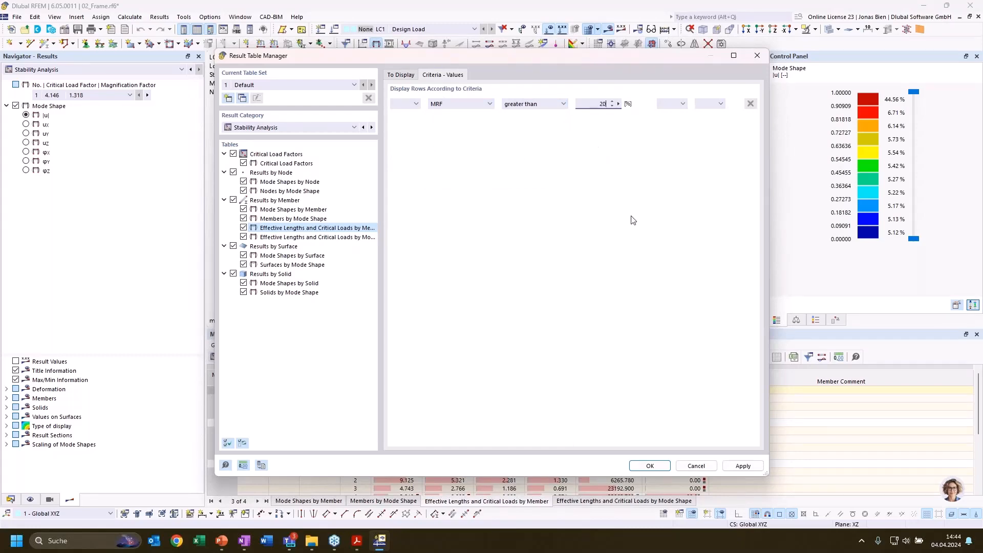
click(649, 466)
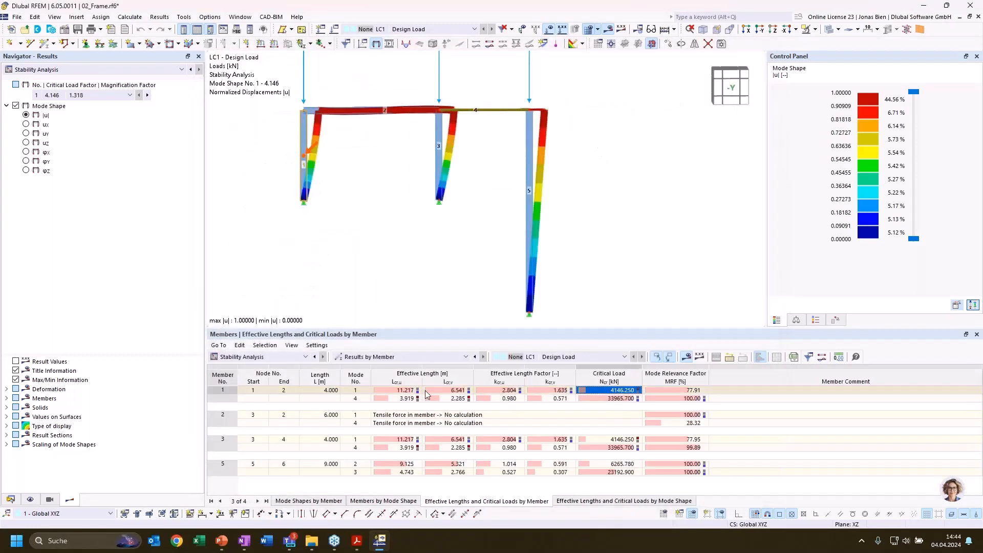
Inspect the effective length of member 1 and the effective length factors of members 1 and 3 for mode shape 1.
click(409, 390)
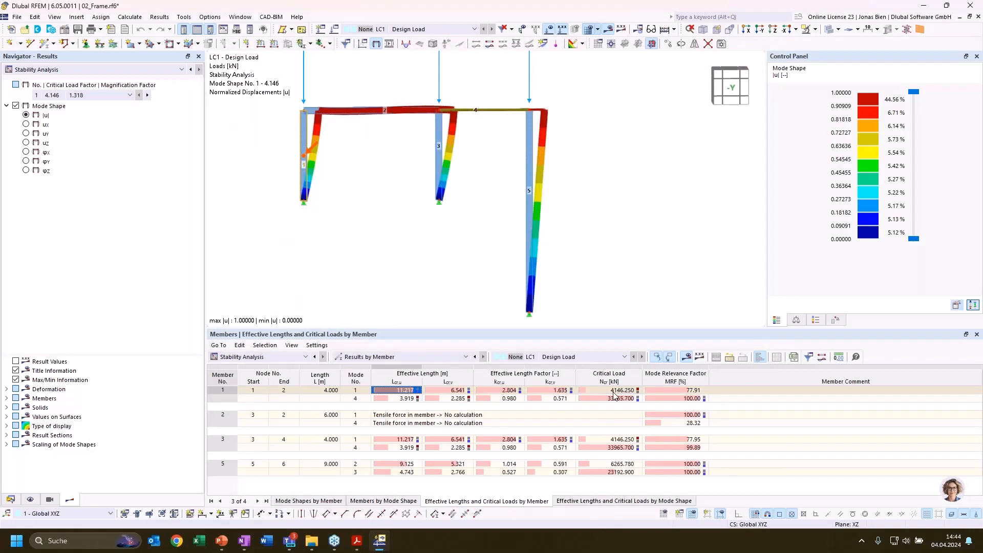
click(506, 391)
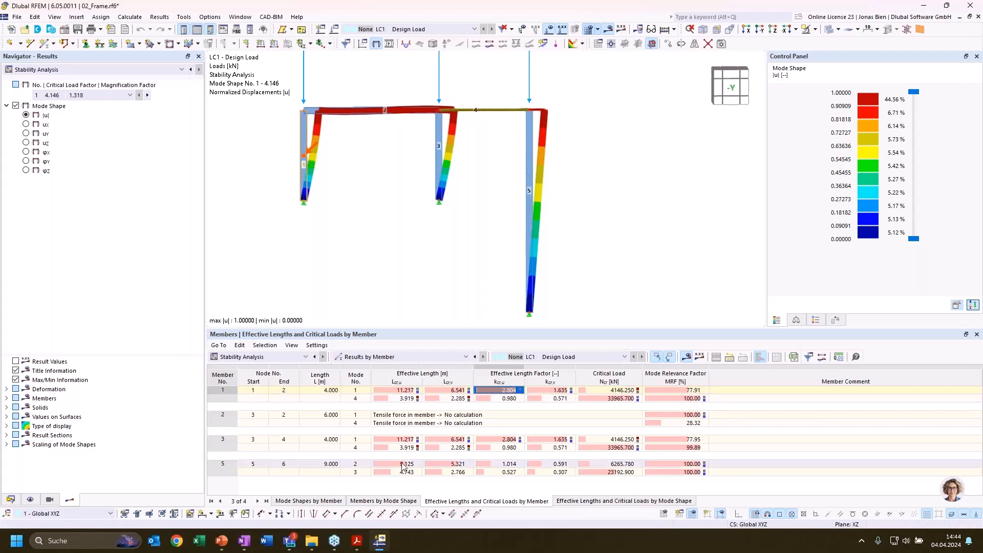
click(507, 440)
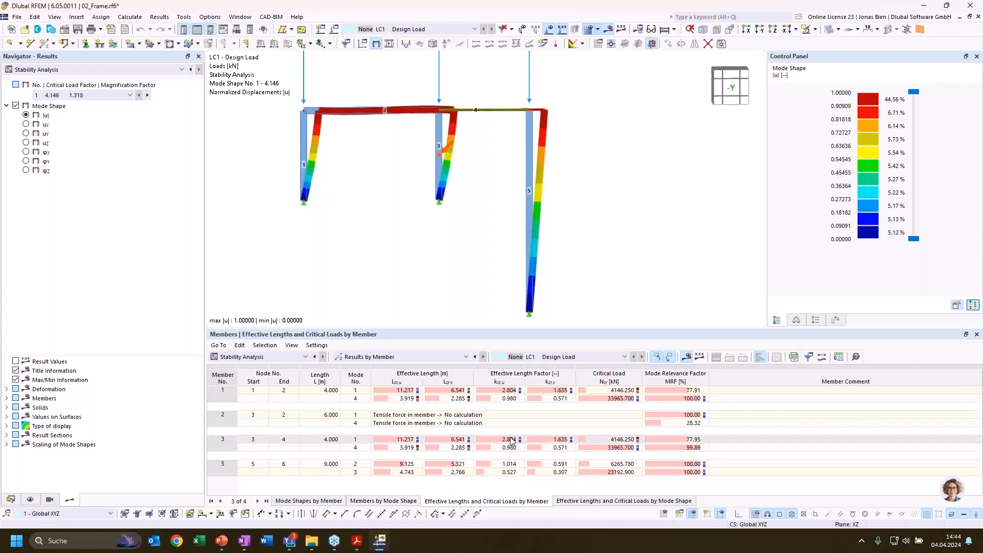
click(632, 189)
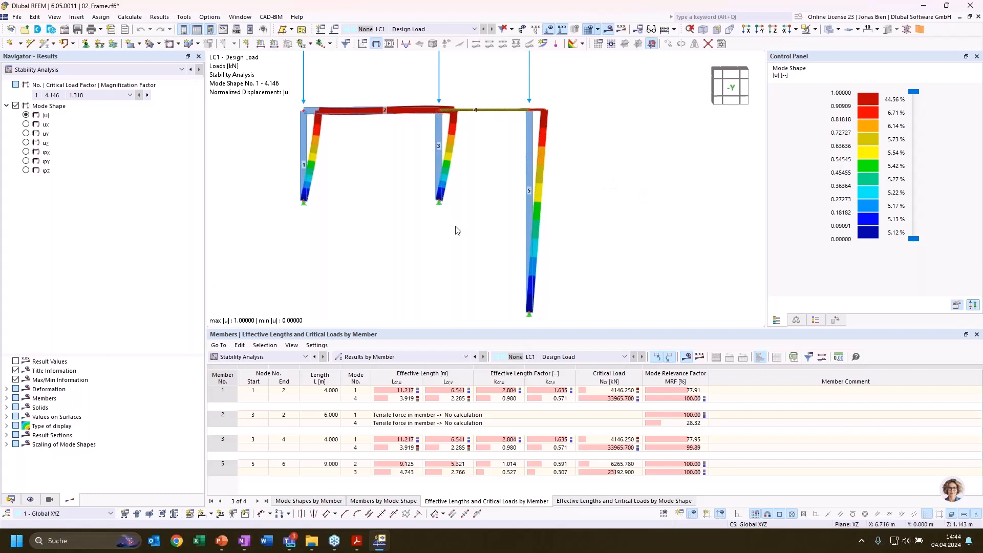
scroll(523, 217, down, 1)
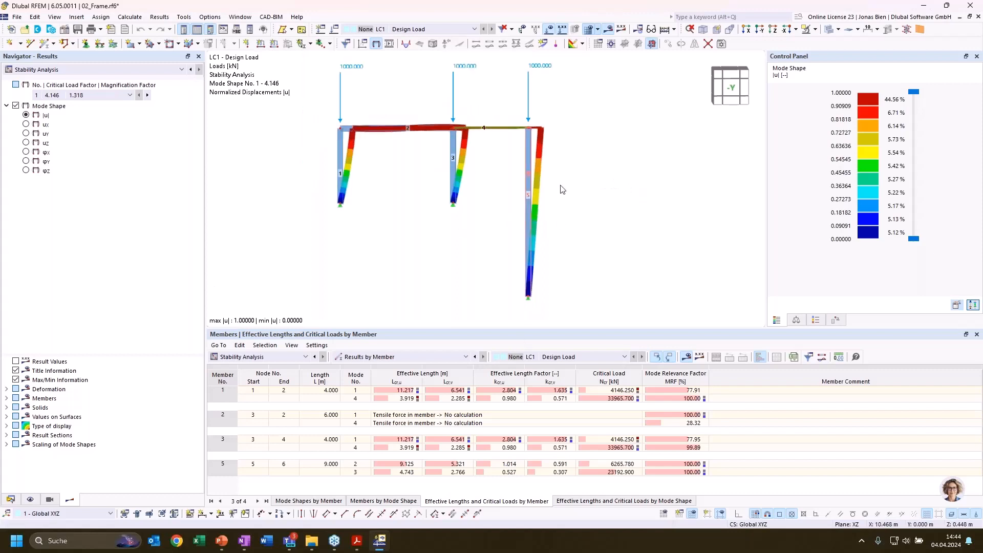
middle_drag(582, 177, 604, 196)
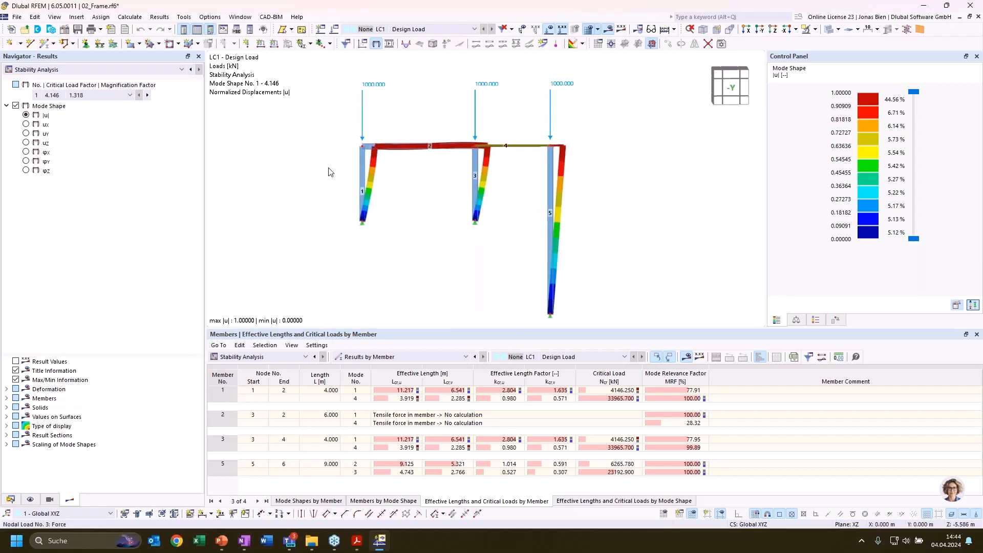
Switch from the frame to the 03_Hall.rf6 model and bring the whole hall into view.
click(11, 500)
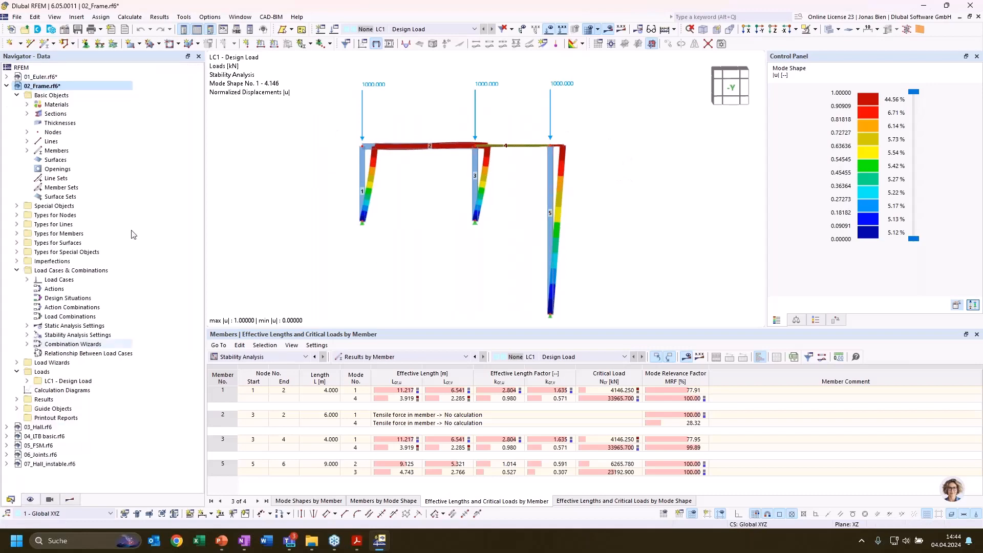
click(8, 86)
double_click(38, 95)
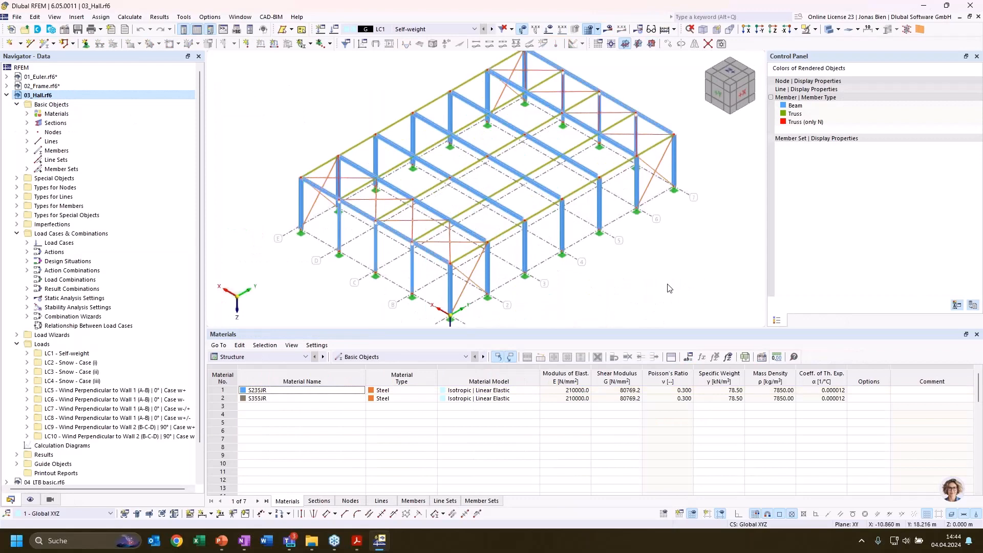
middle_drag(653, 266, 647, 251)
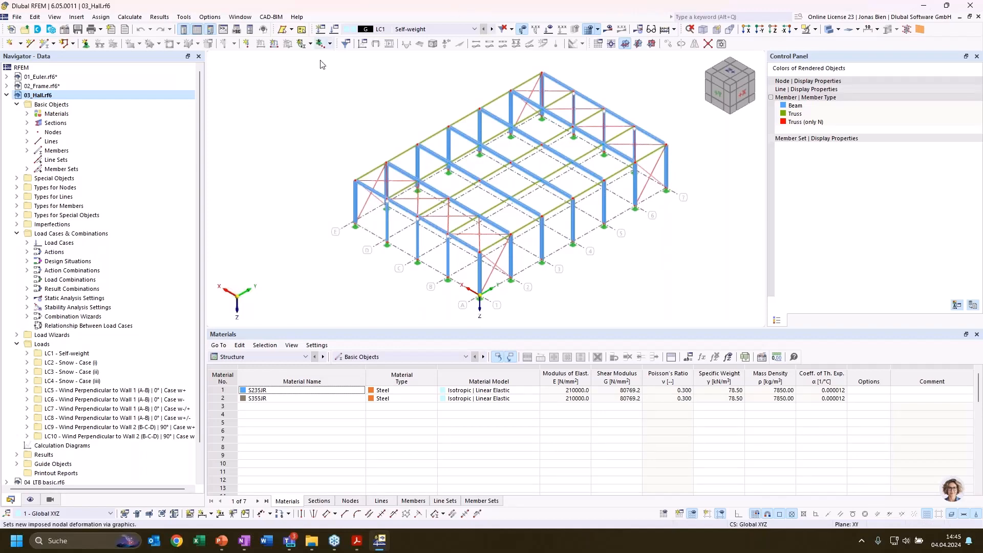
Review the hall's load cases, going through self-weight LC1 and snow cases LC2 to LC4.
click(27, 242)
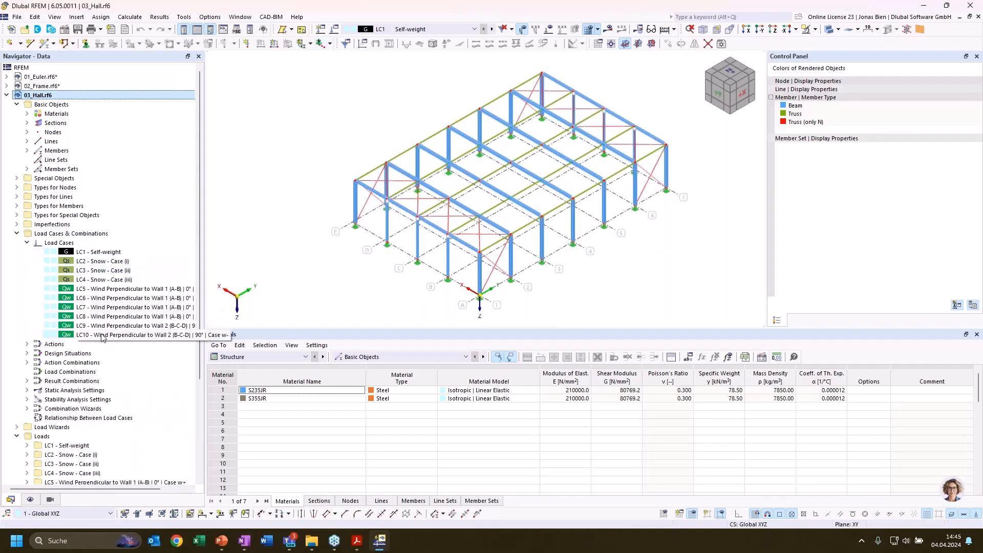
click(101, 252)
click(100, 262)
click(101, 271)
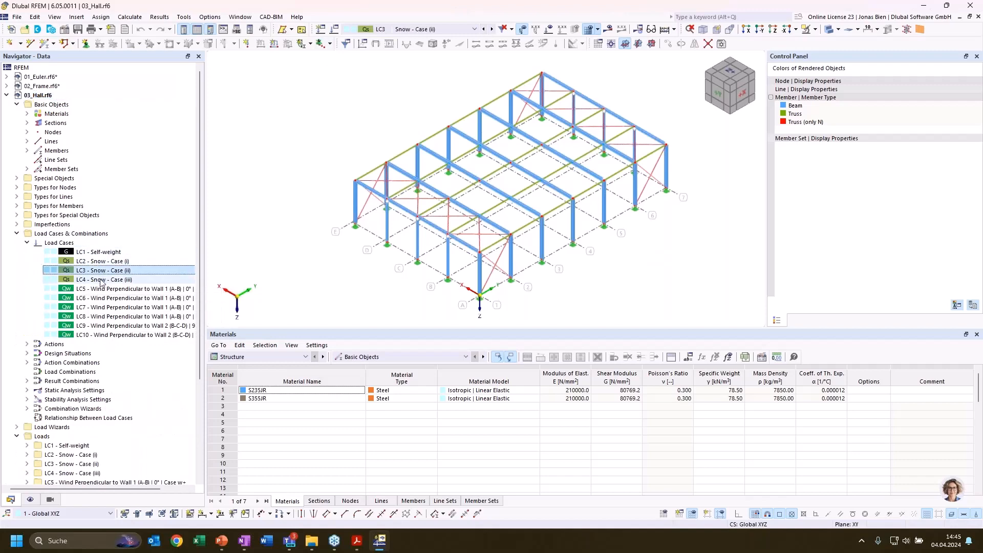
click(101, 280)
click(27, 242)
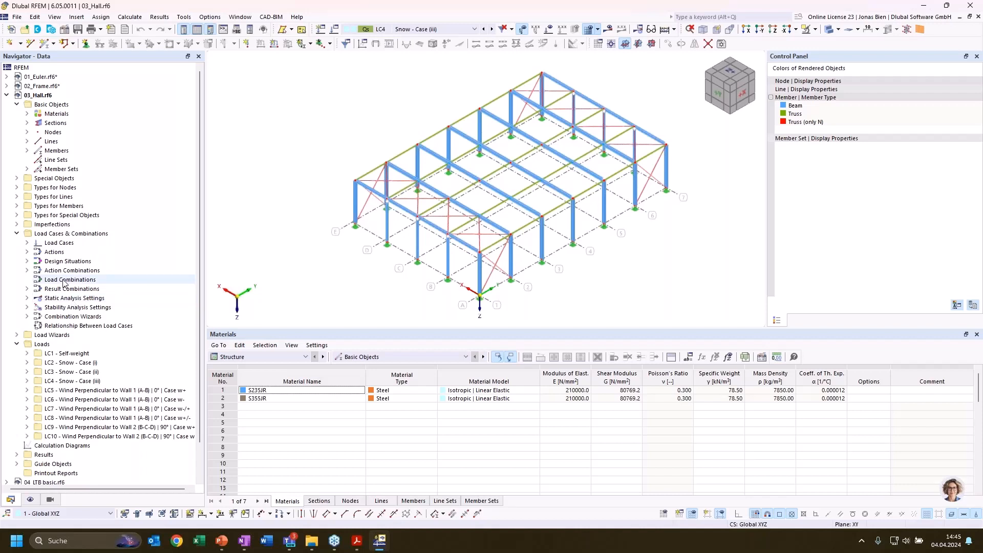
Review the hall's ULS result combinations RC1 to RC4.
click(27, 288)
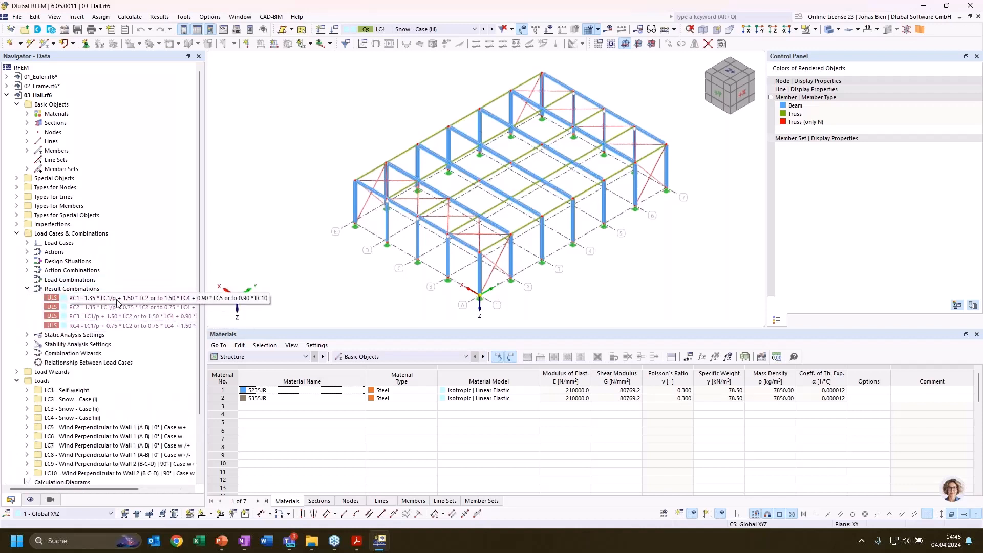
click(116, 301)
key(Down)
key(Down)
key(Down)
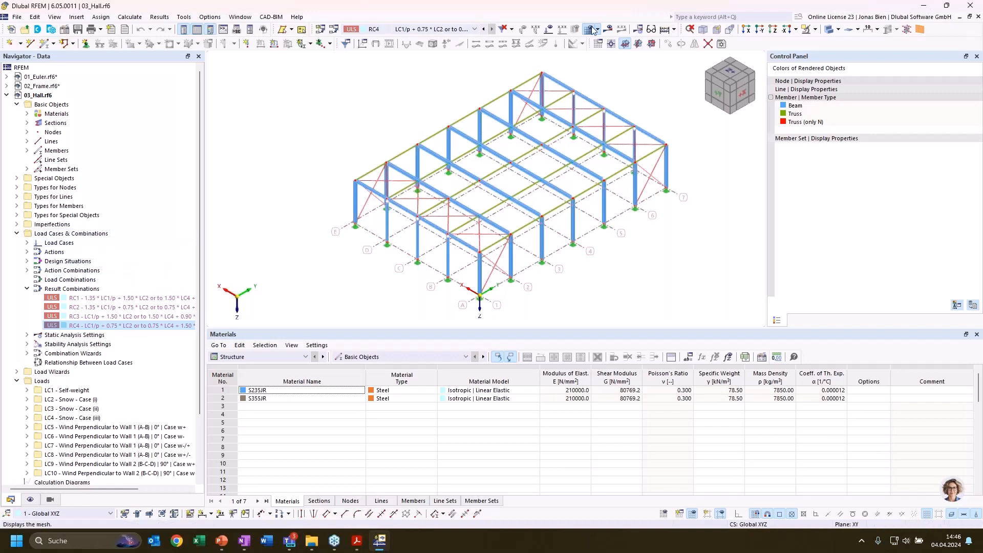
Calculate the hall model and display the member axial forces N for the ULS design situation DS1.
click(608, 29)
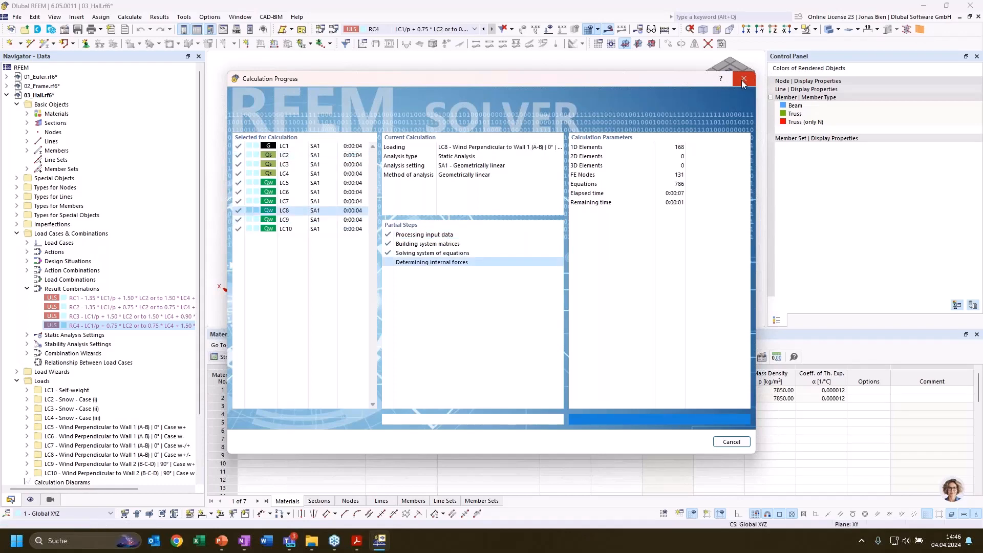
click(429, 31)
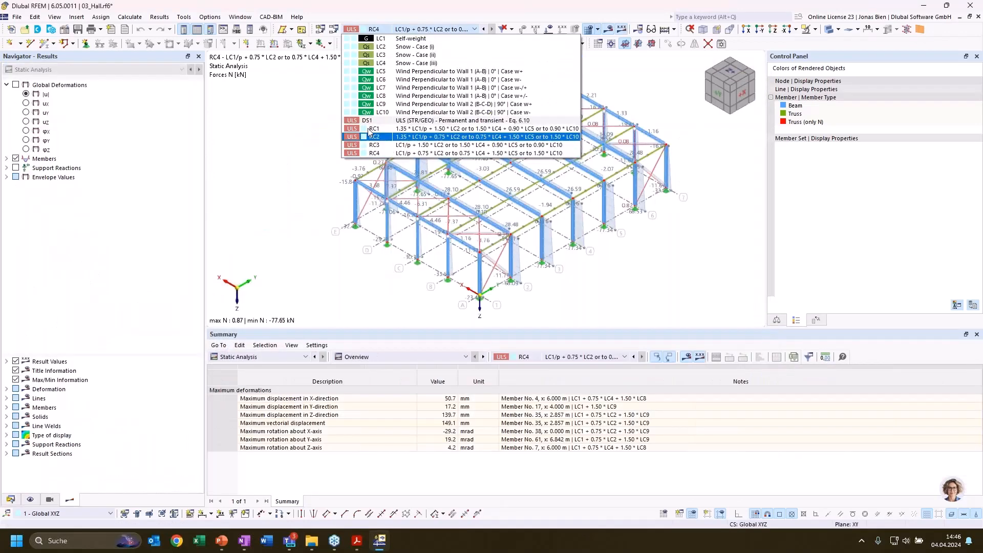
click(323, 117)
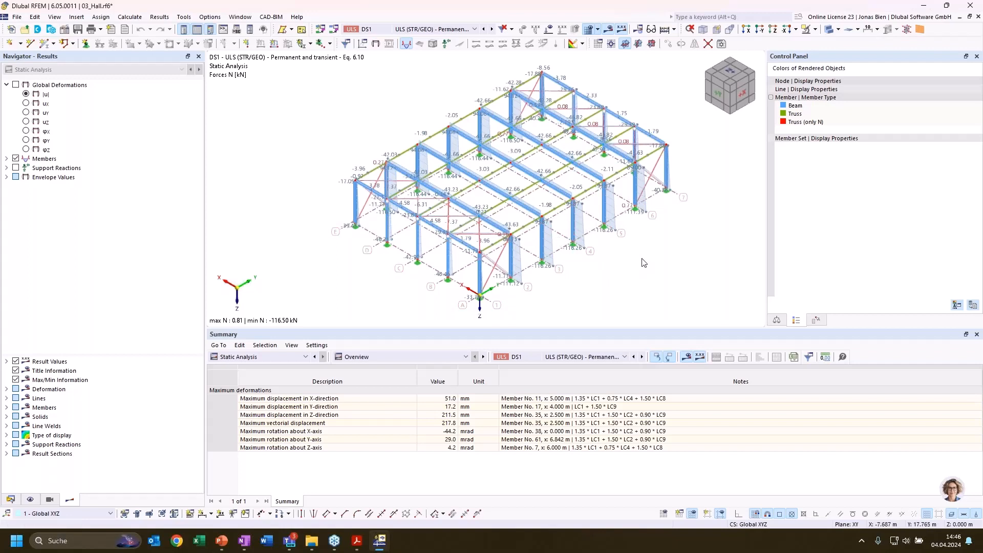
click(7, 158)
click(17, 176)
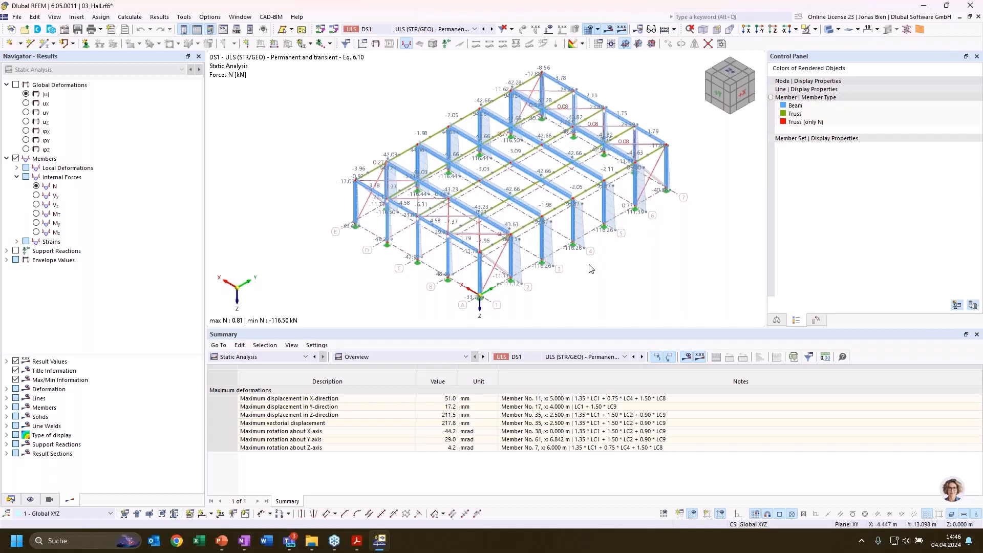
List the static analysis internal forces by member and examine column 4's minimum axial force N at node 9 with its corresponding loading.
click(262, 357)
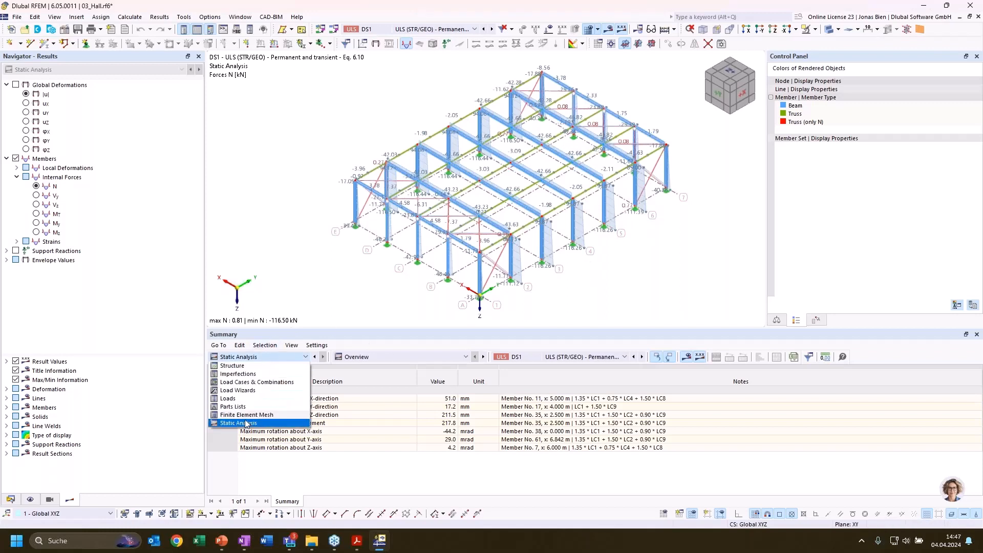
click(246, 424)
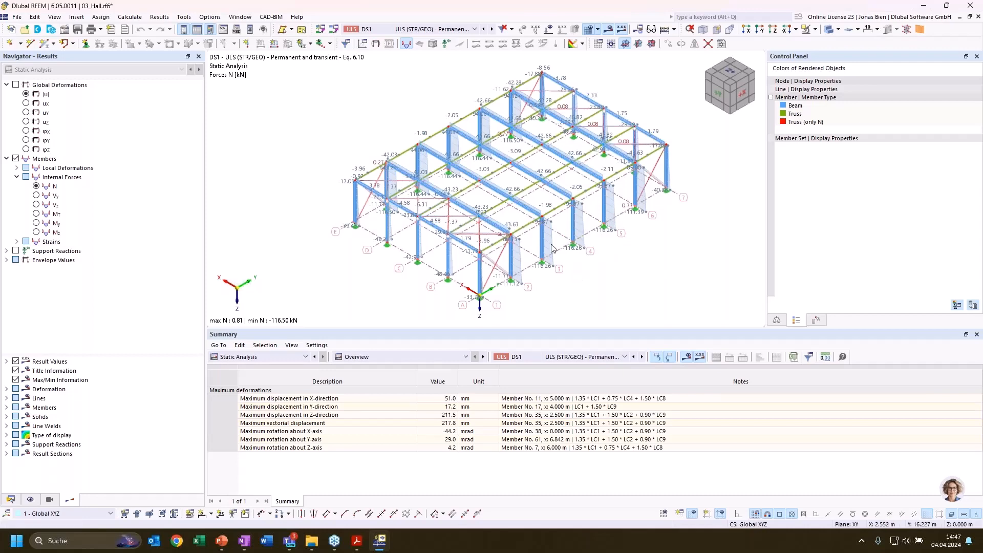
click(371, 354)
click(372, 374)
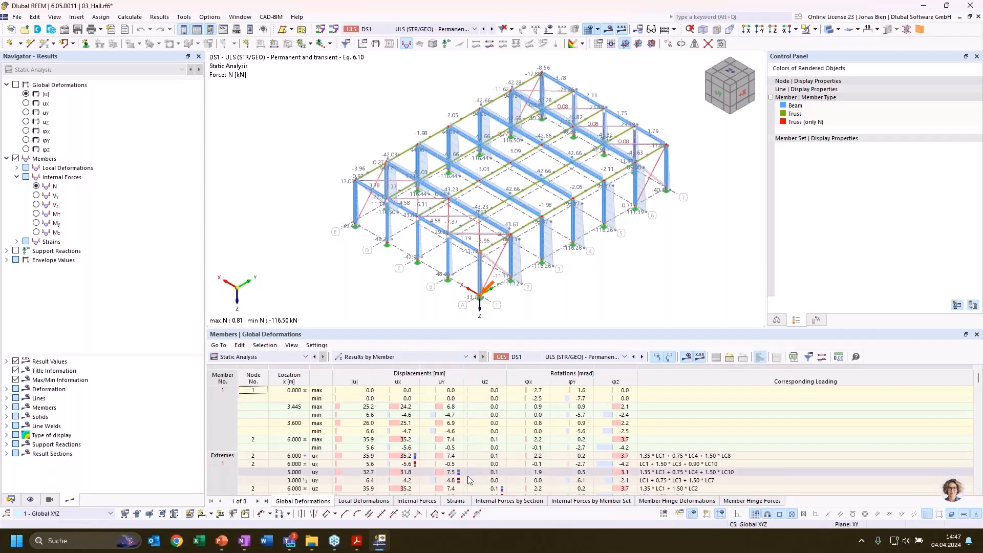
click(497, 501)
click(417, 501)
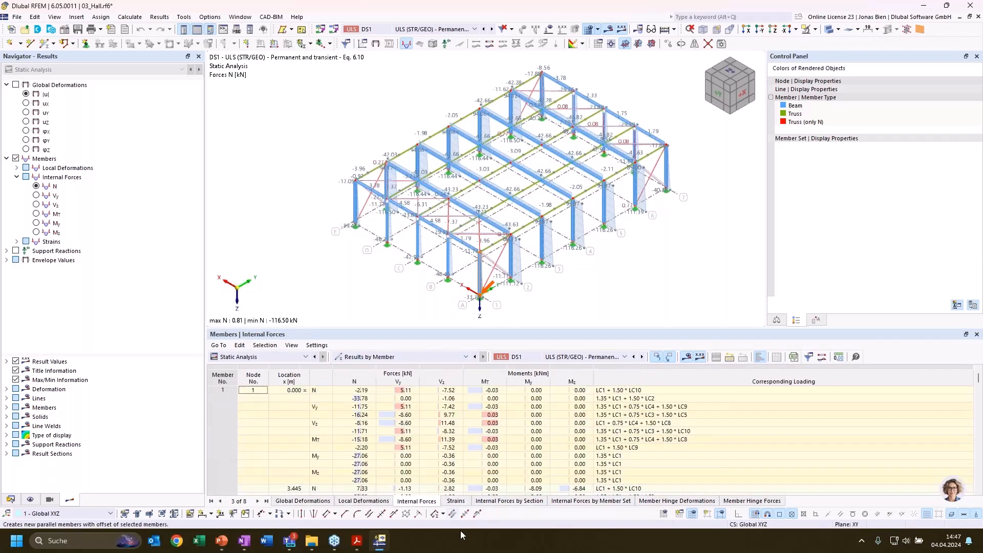
click(573, 230)
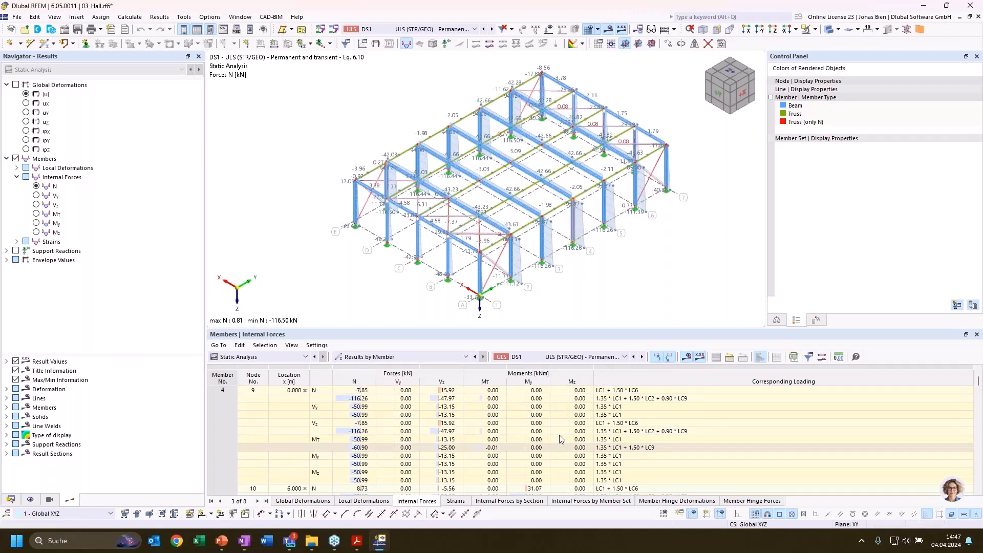
click(348, 399)
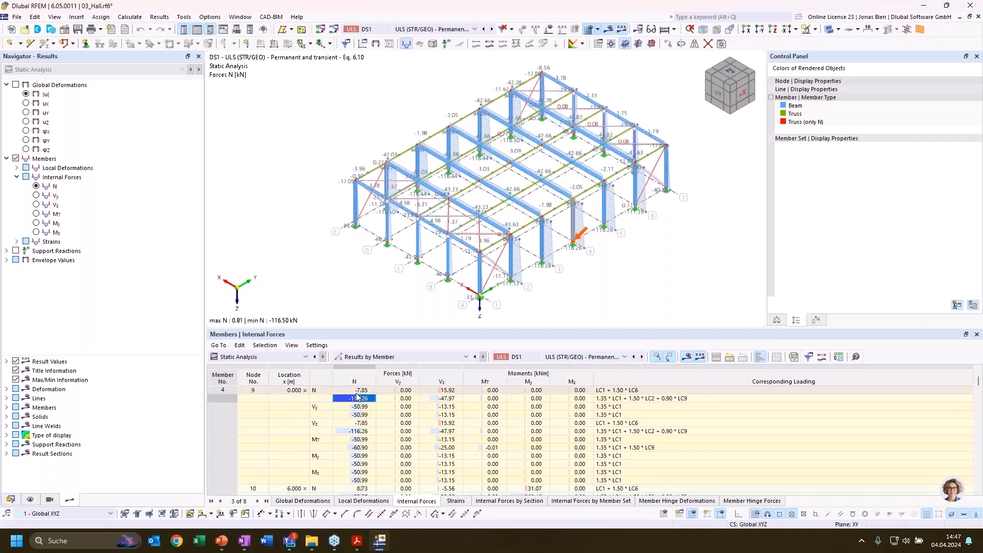
Generate a load combination from column 4's minimum N row at node 9, 1.35 * LC1 + 1.50 * LC2 + 0.90 * LC9.
key(Up)
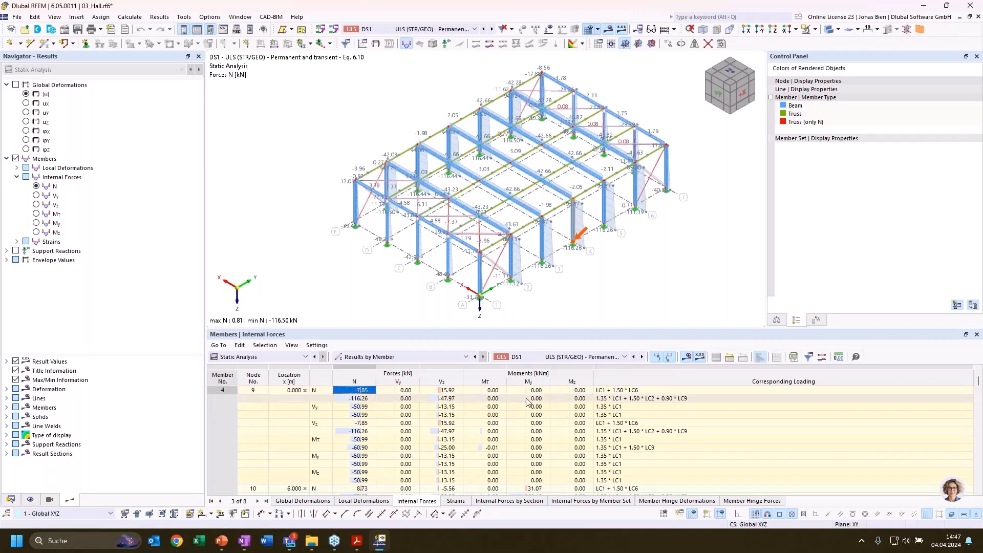
click(359, 399)
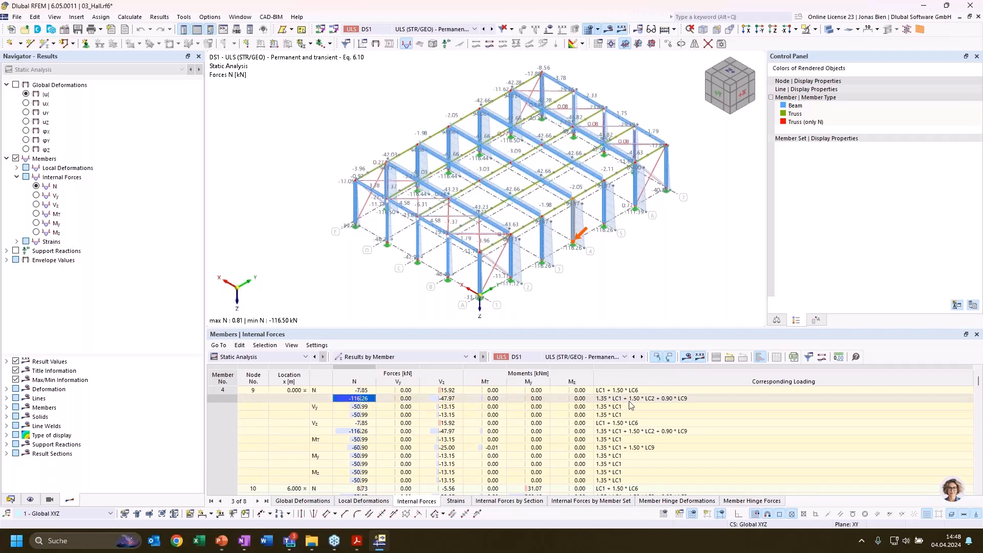
click(648, 399)
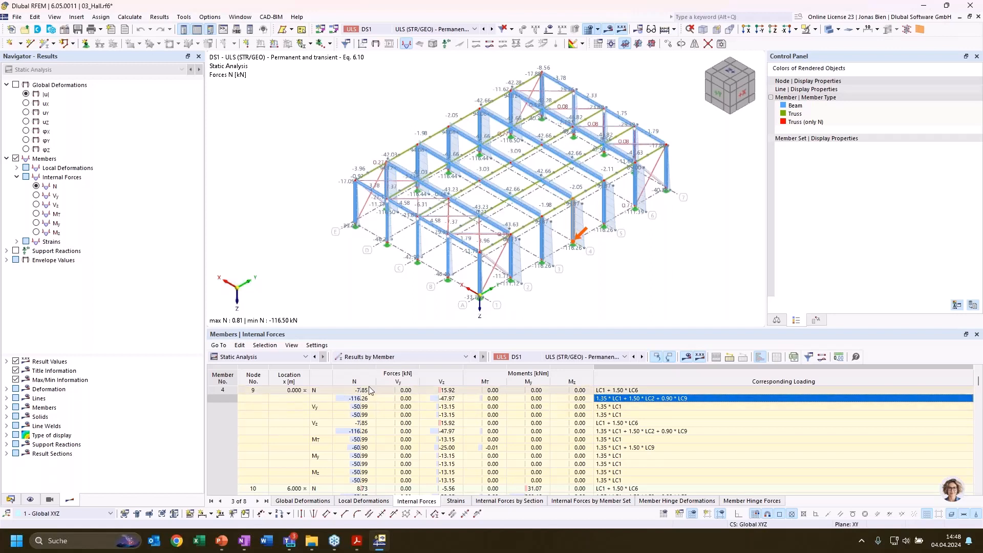
right_click(634, 399)
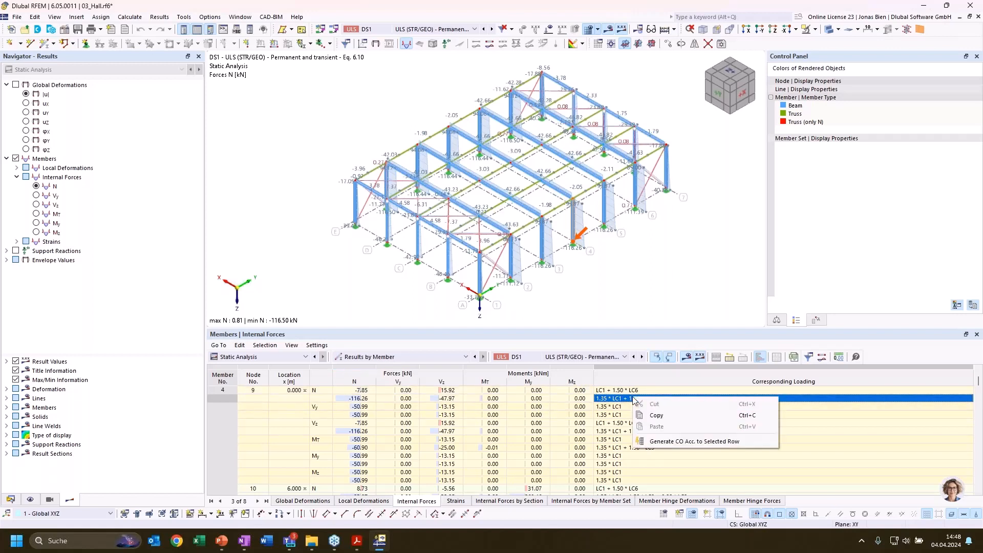
click(668, 443)
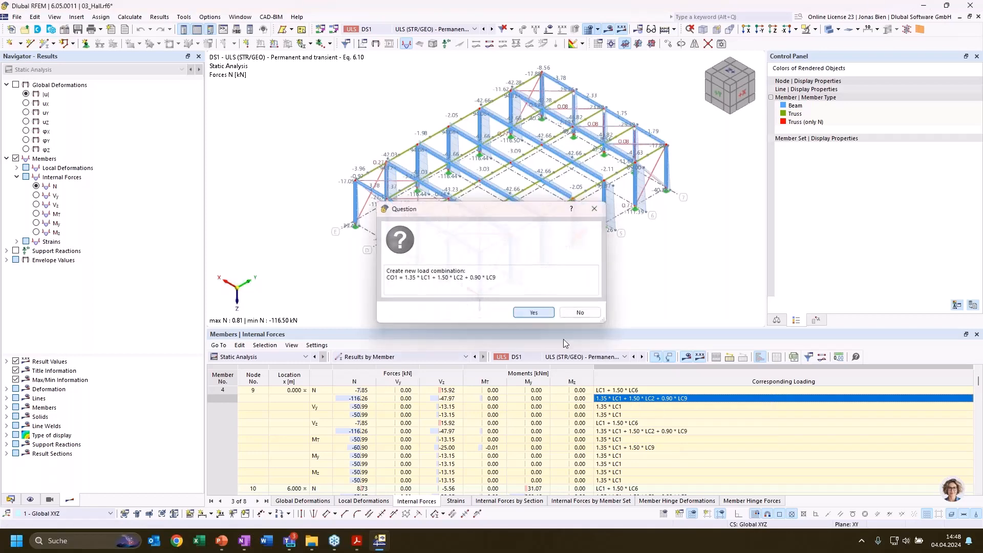
click(548, 313)
click(553, 318)
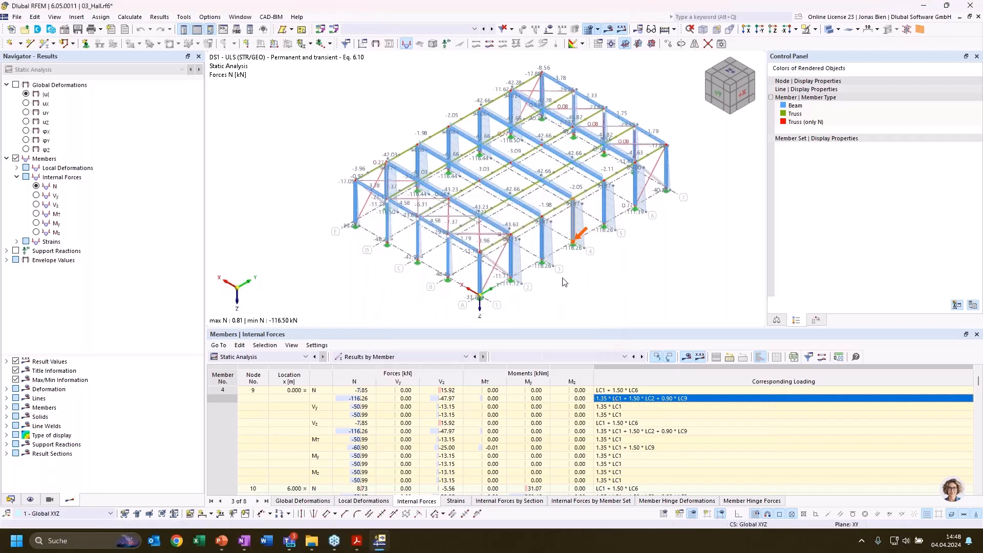
Activate the critical load calculation for load combination CO1 with stability settings ST1, Eigenvalue method (linear) | Lanczos, and calculate it.
click(10, 499)
click(27, 334)
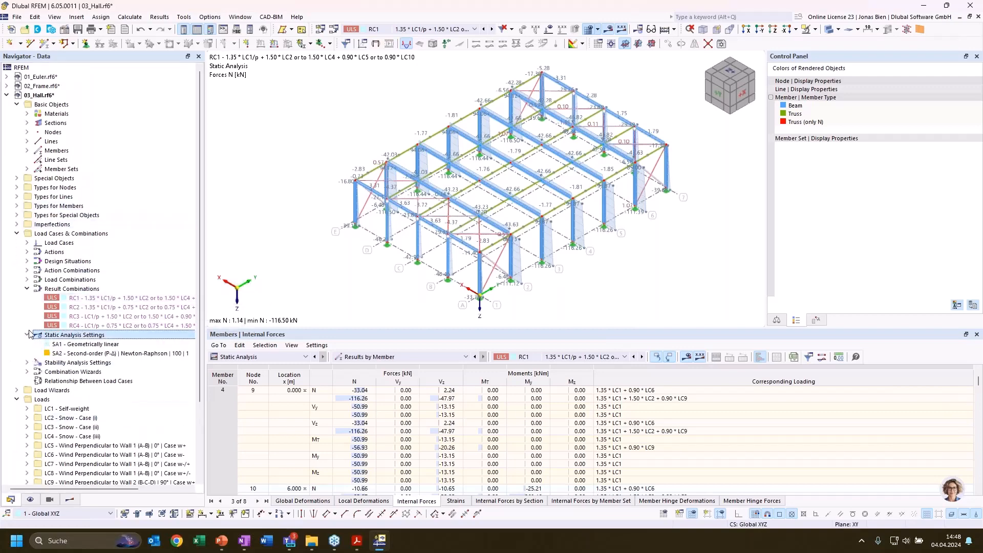
click(27, 335)
click(27, 279)
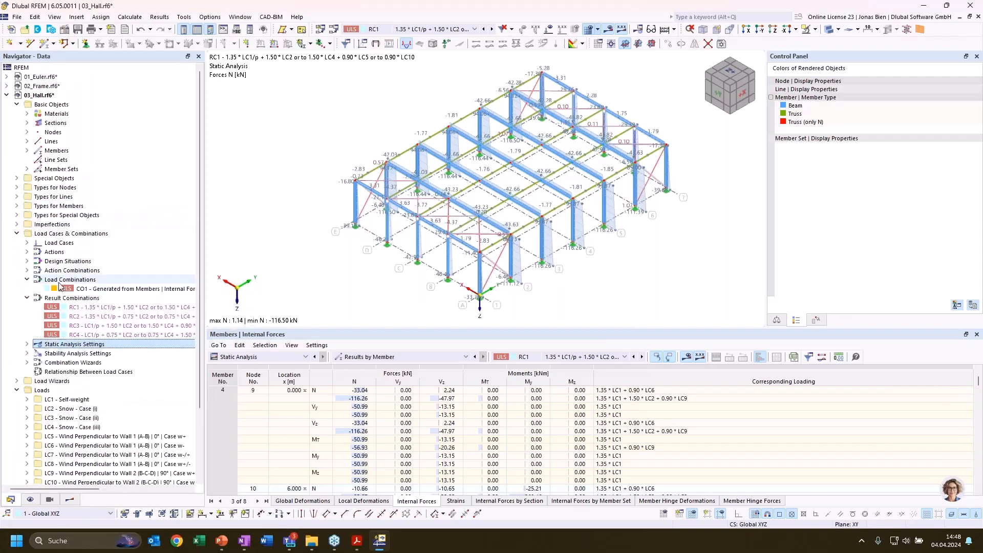
click(84, 289)
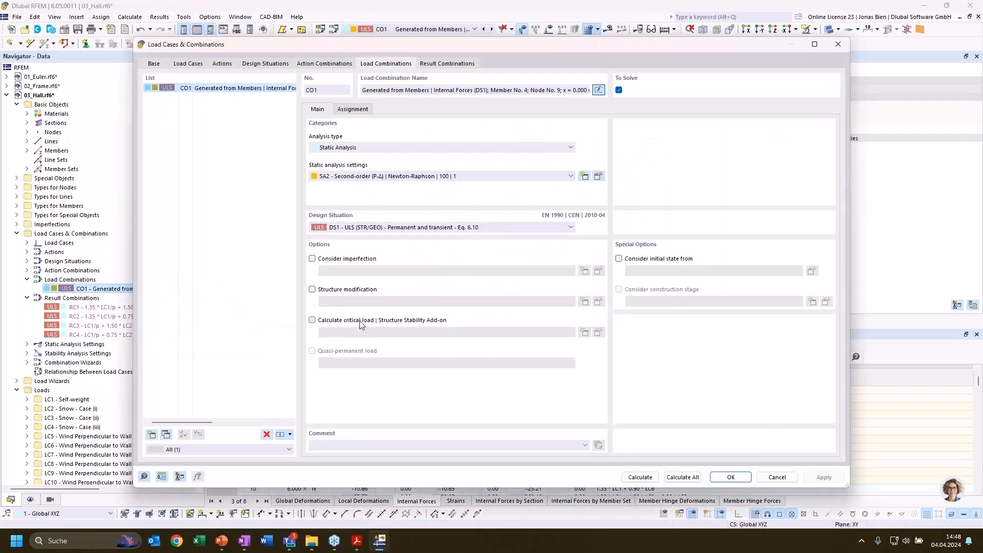
click(360, 322)
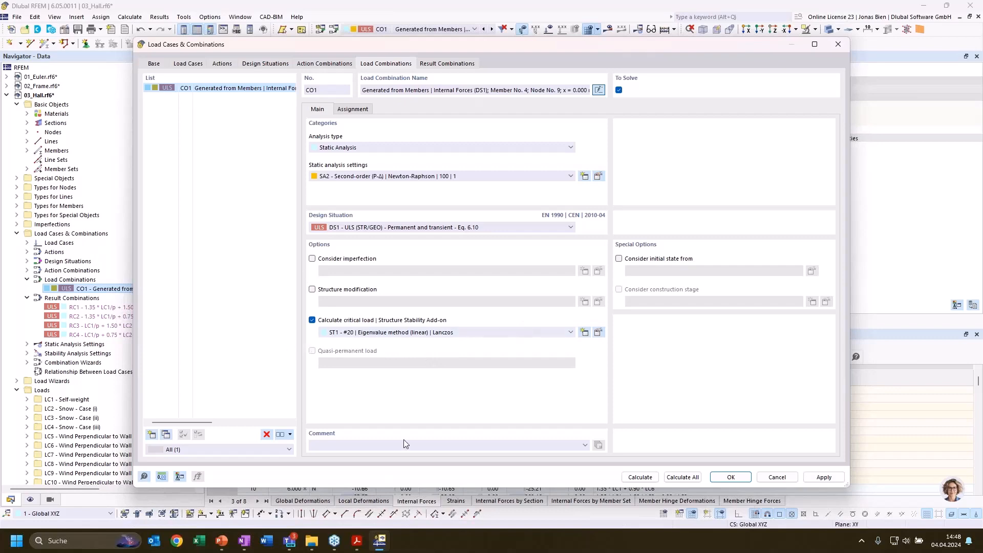
click(640, 477)
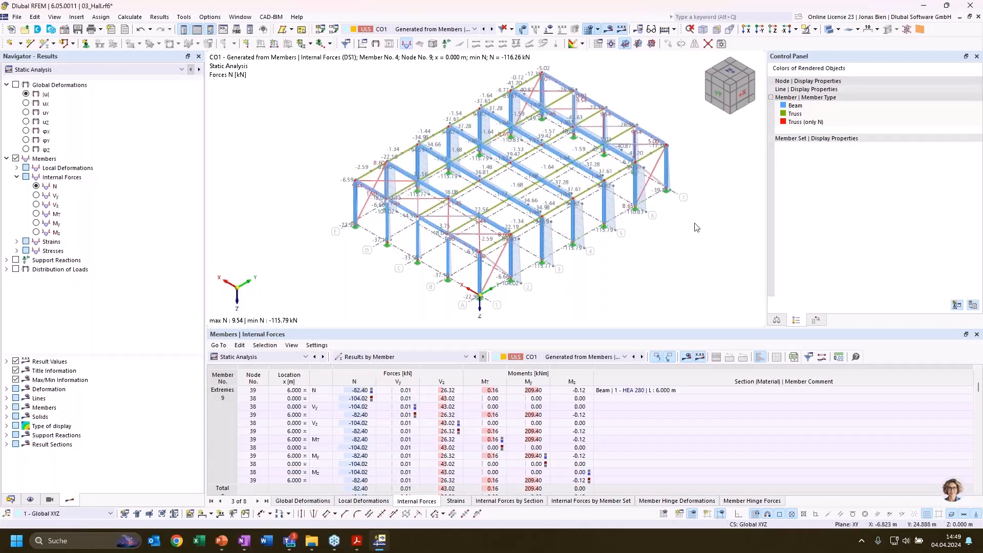
Show CO1's stability analysis results and look up the effective lengths and critical loads of column 4.
middle_drag(716, 216, 708, 219)
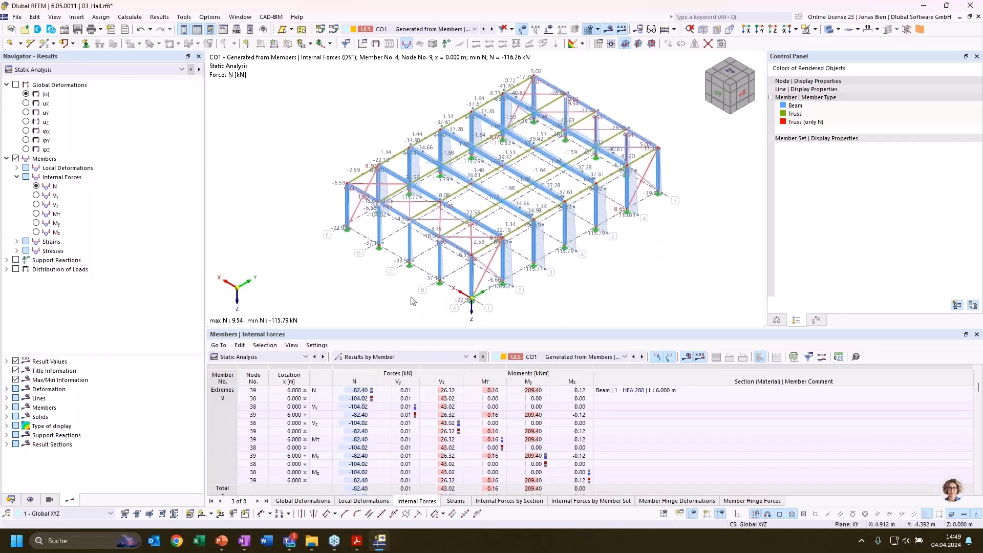
click(263, 357)
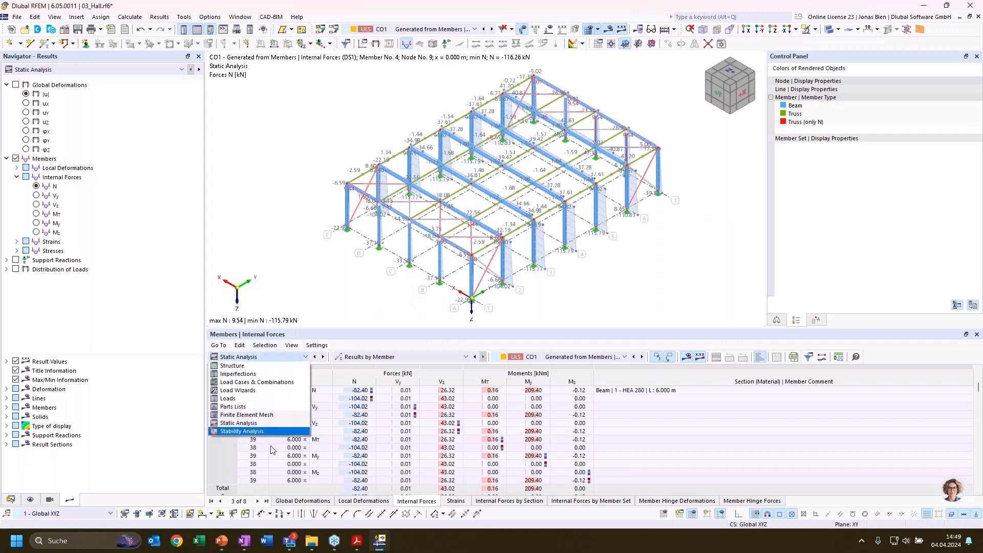
click(269, 432)
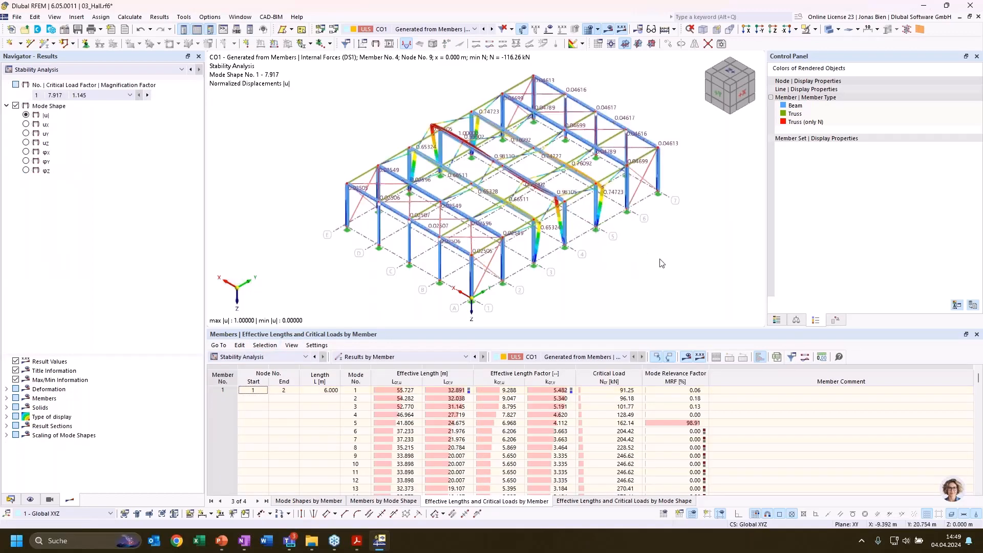
middle_drag(658, 257, 652, 254)
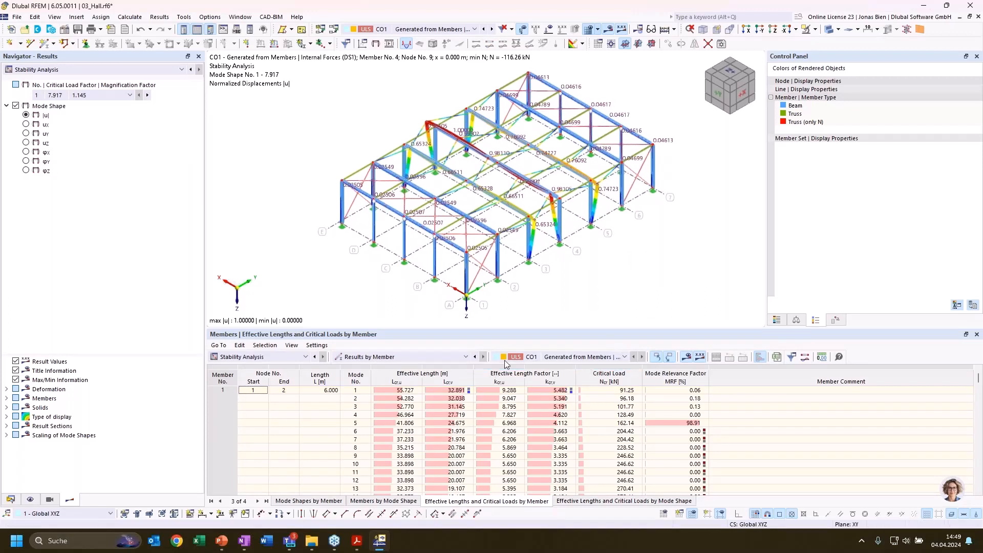
click(561, 229)
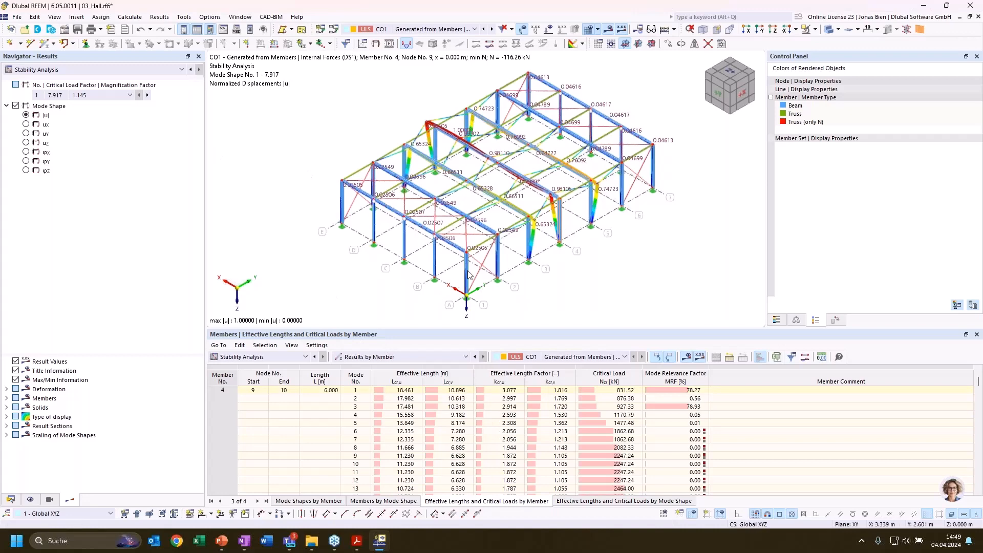
List CO1's critical load factors and go through mode shapes 1 to 6 of the hall.
click(398, 353)
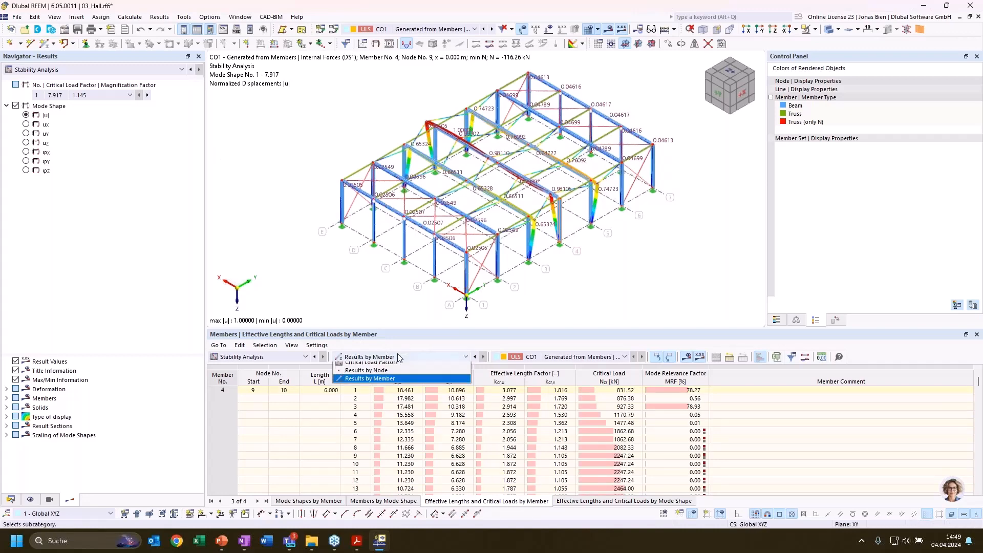
click(385, 365)
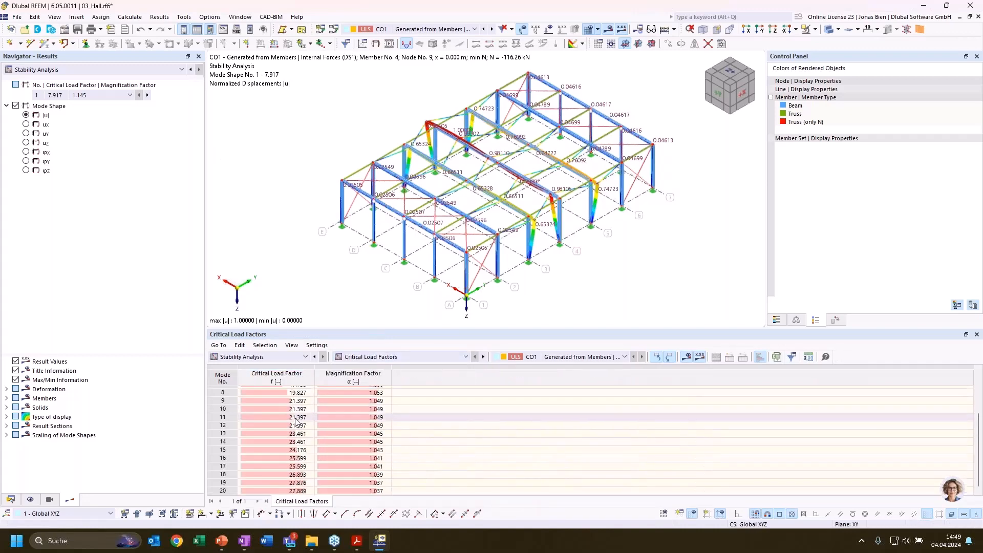
click(293, 391)
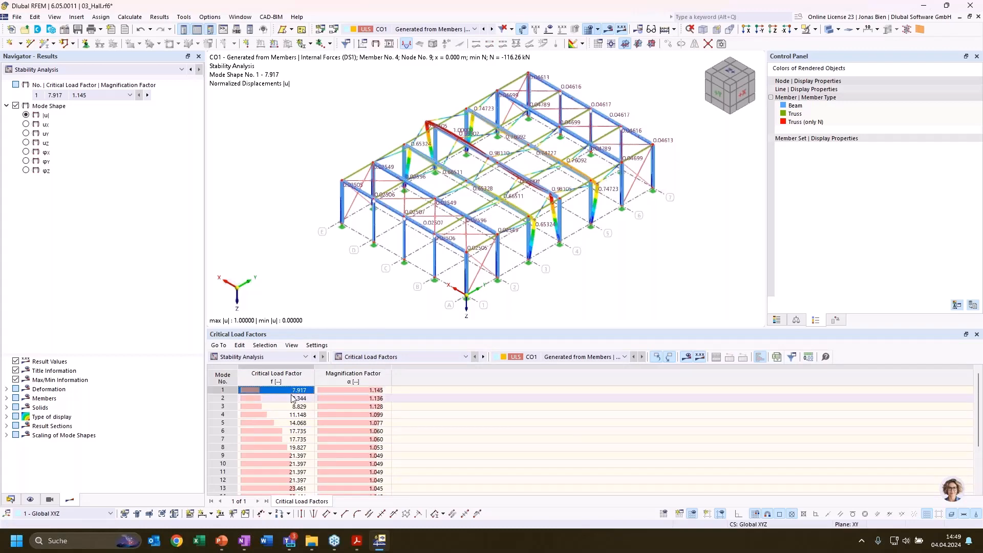
click(293, 398)
click(293, 406)
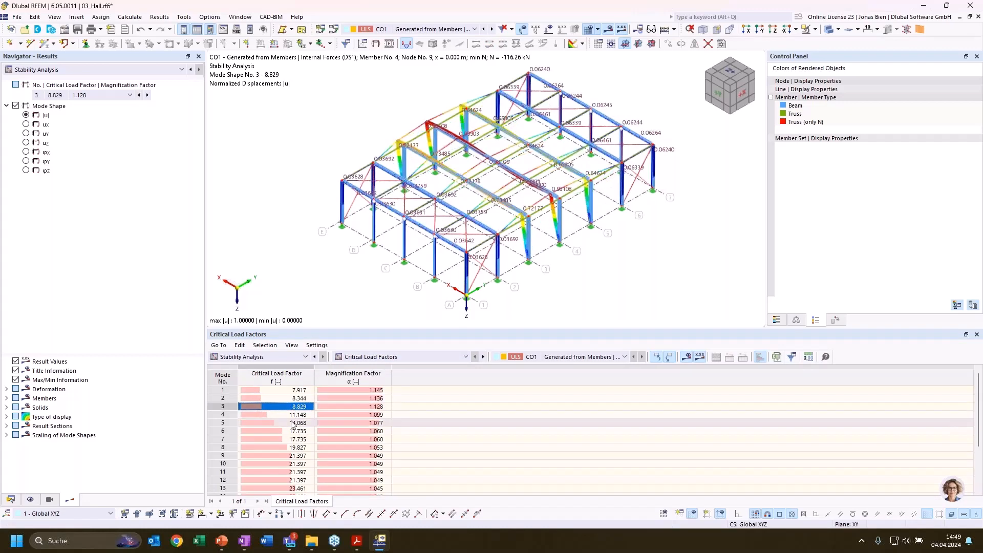
click(293, 418)
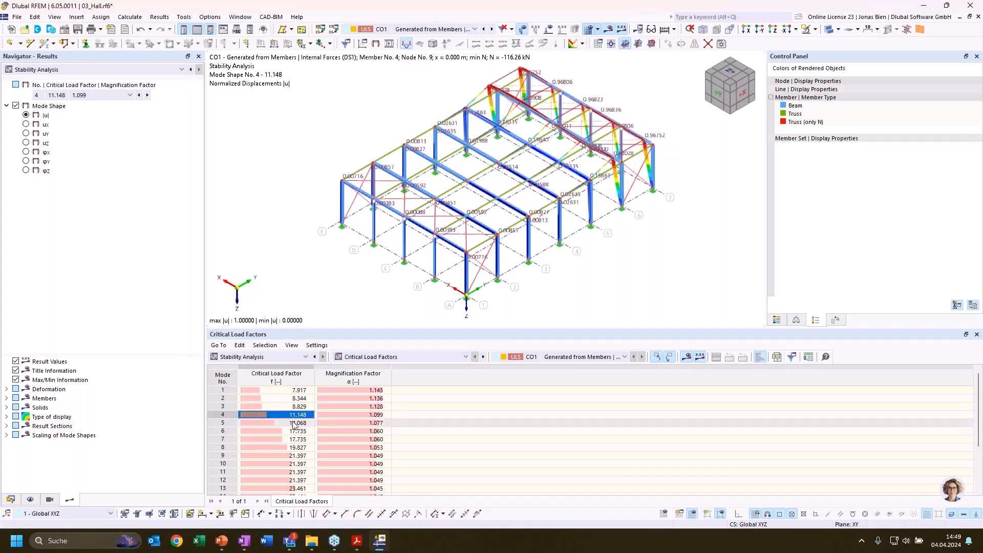
click(293, 422)
click(296, 431)
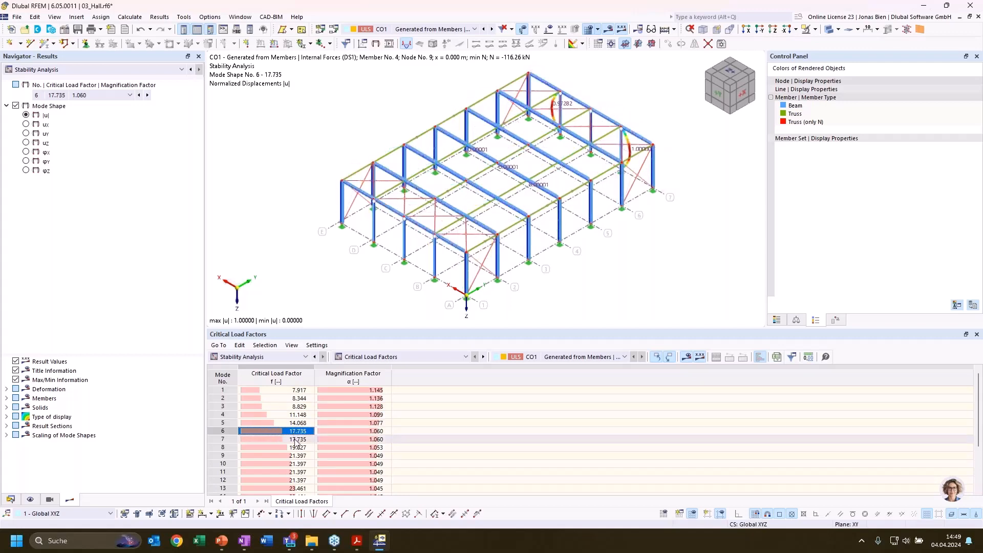
Compare global mode shapes 1, 2 and 4 with local modes 7 to 9, viewing the hall from both gable ends.
click(298, 391)
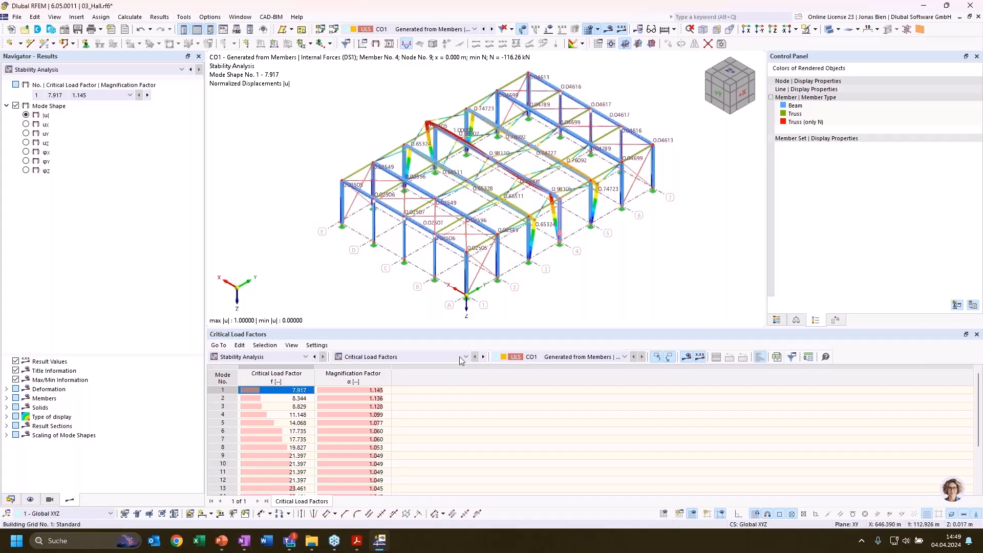
click(297, 399)
click(298, 416)
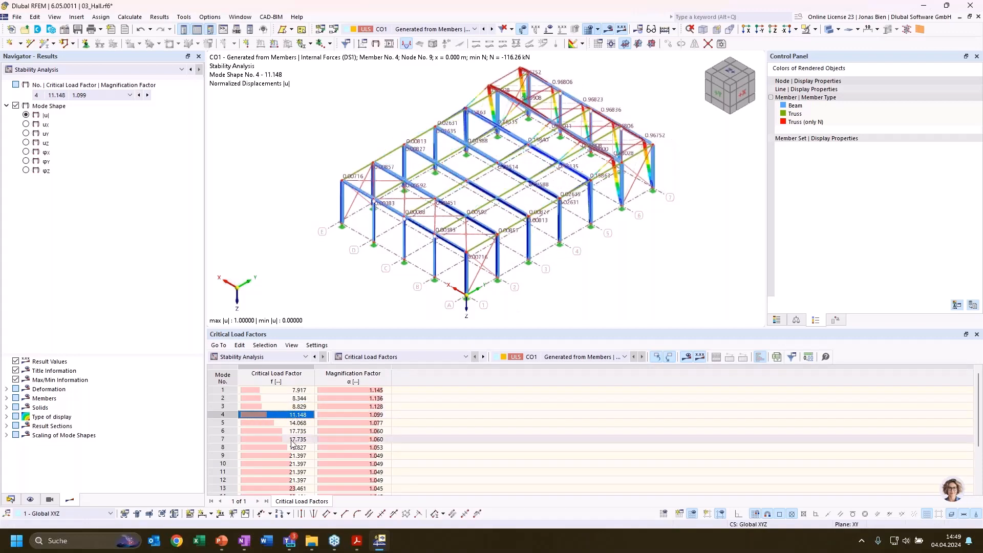
click(304, 439)
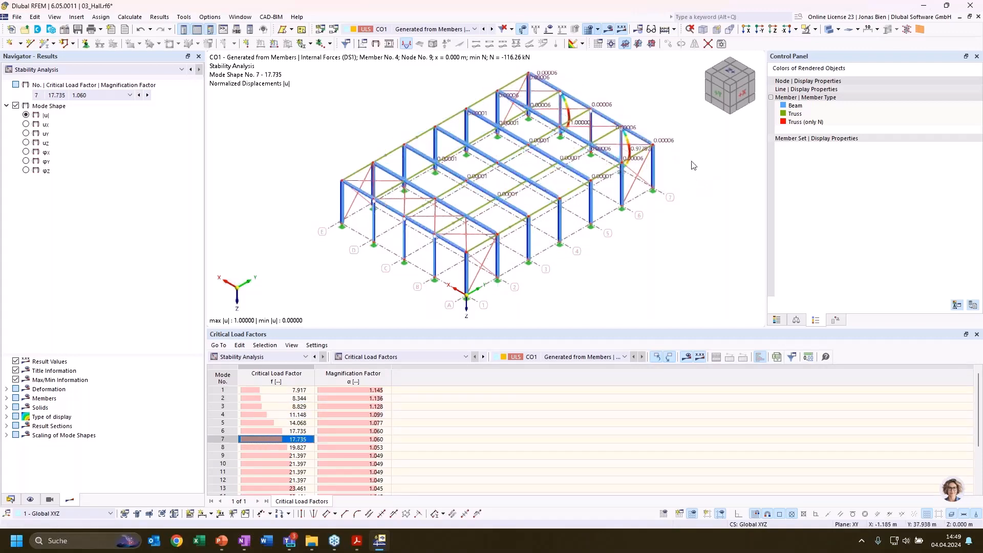
ctrl+middle_drag(693, 162, 471, 154)
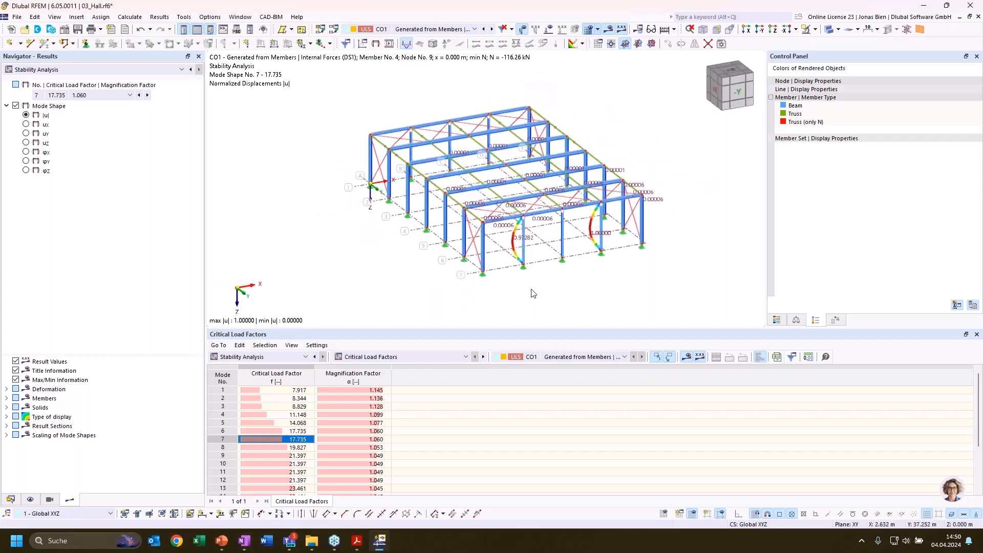
ctrl+middle_drag(499, 296, 376, 227)
key(Down)
key(Down)
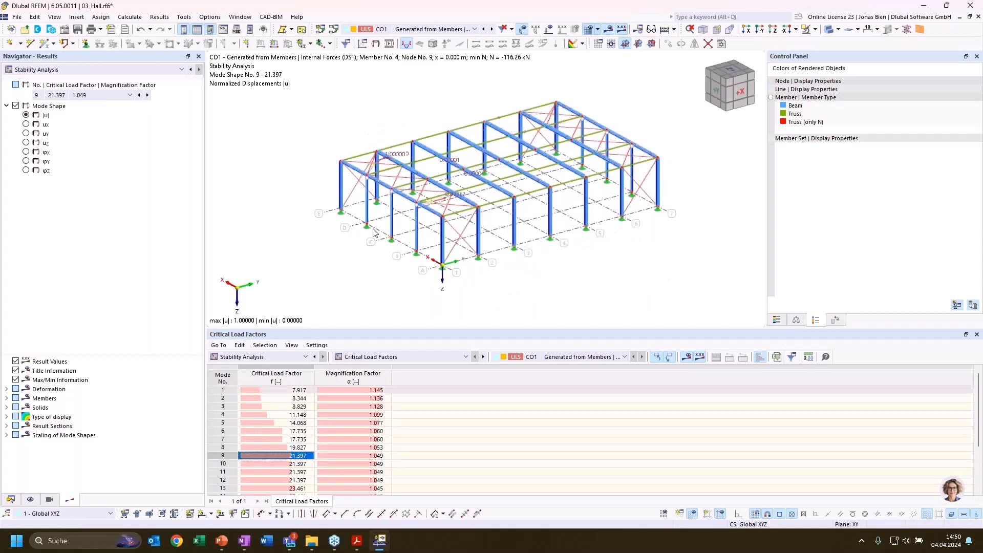
scroll(474, 179, up, 3)
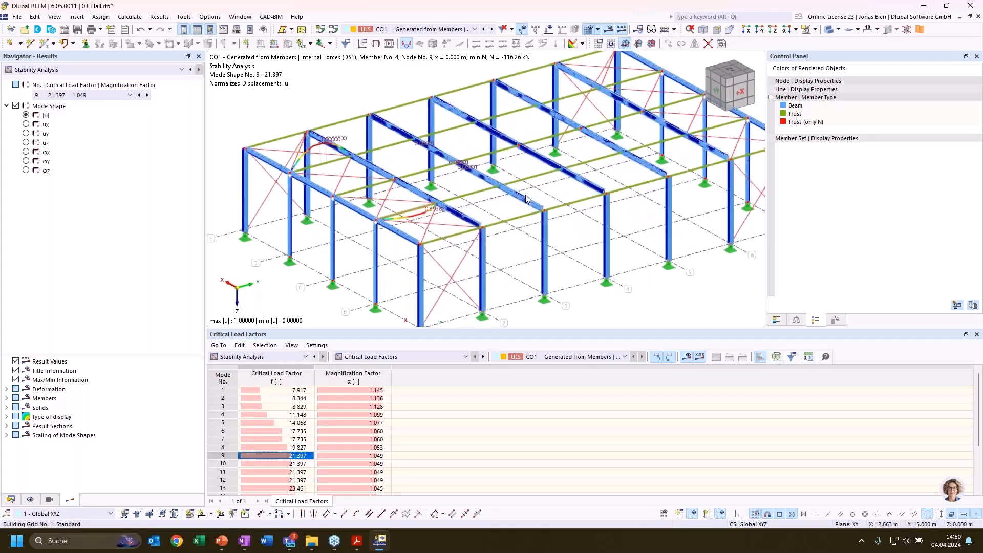
scroll(541, 185, down, 1)
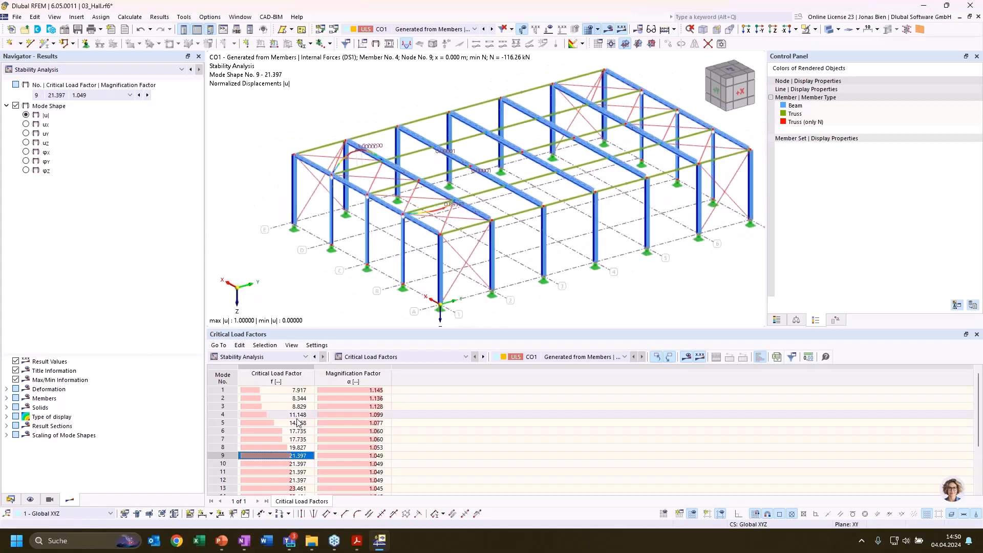
Return to the stability results by member and examine column 4's effective lengths and mode relevance factors across the modes.
click(379, 357)
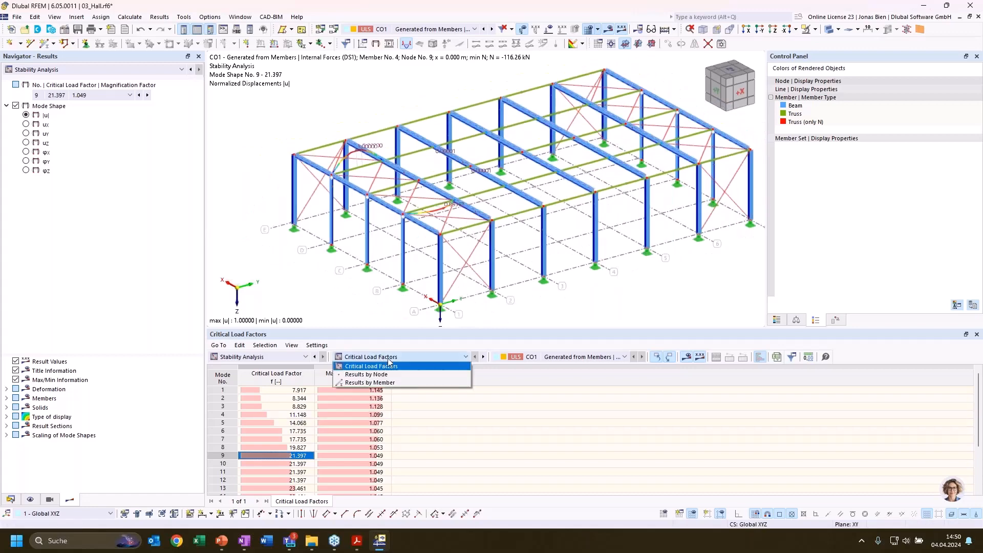
click(390, 383)
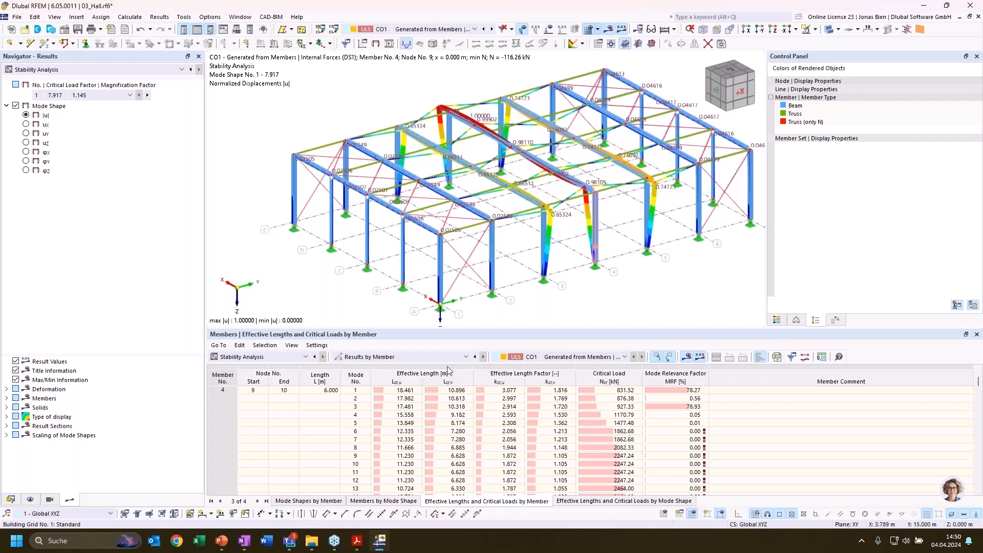
click(458, 398)
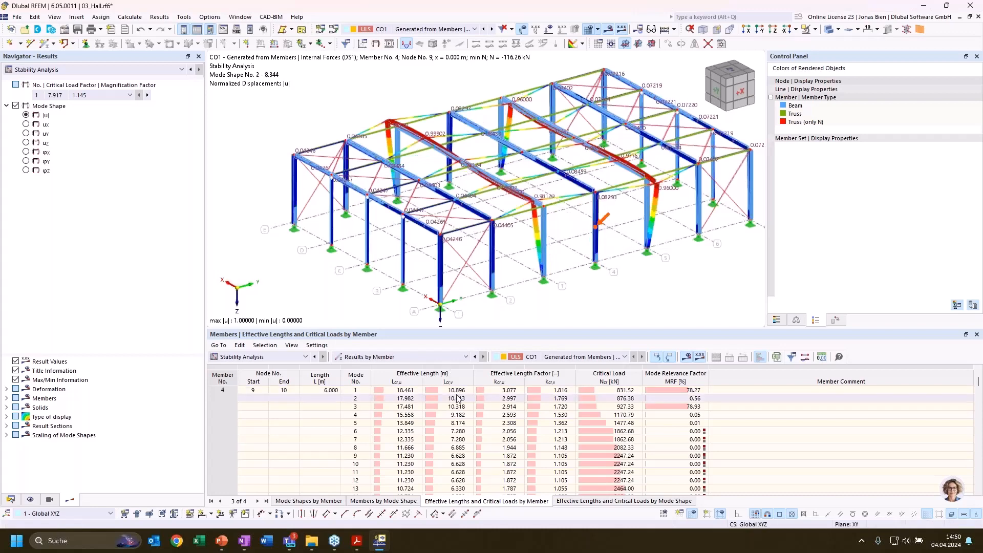
click(508, 391)
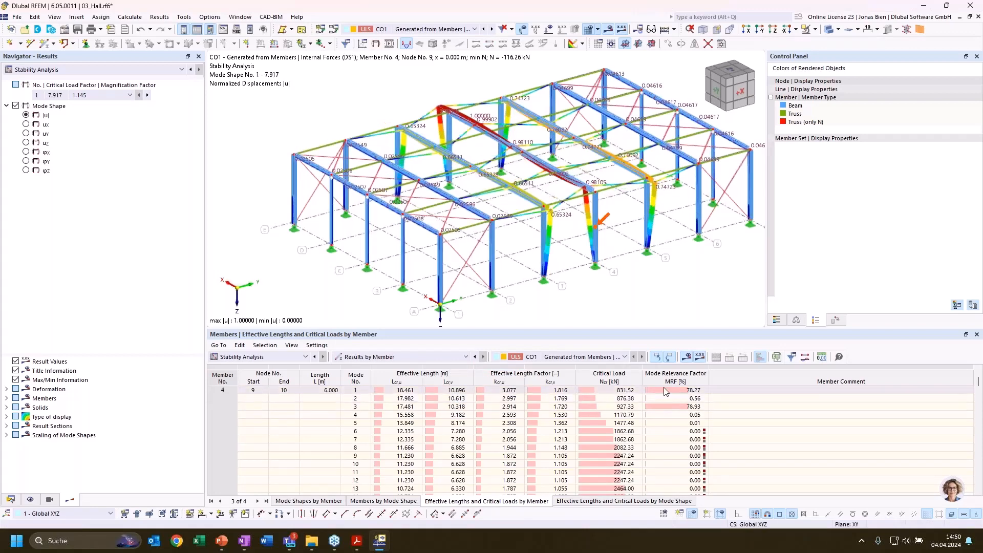
scroll(667, 400, down, 3)
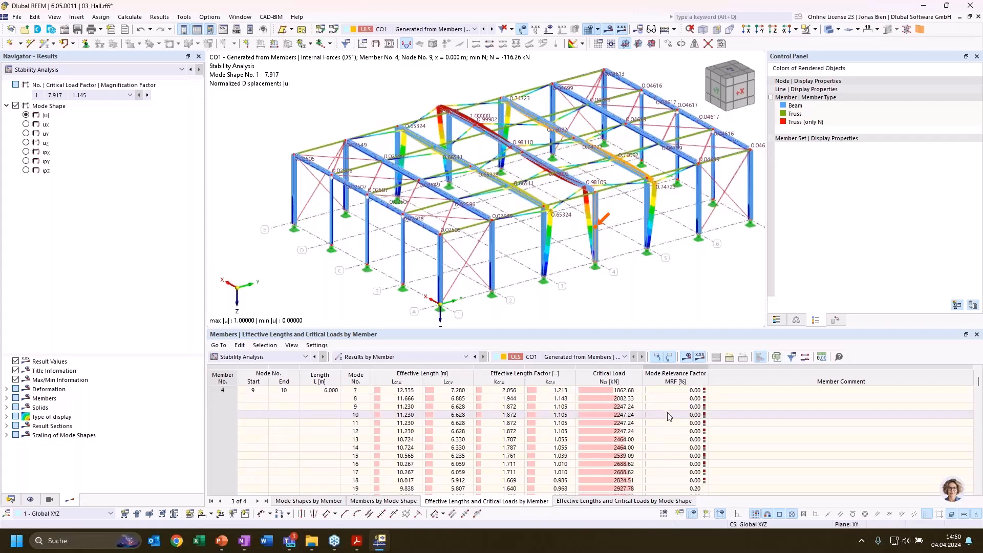
scroll(669, 416, up, 3)
click(676, 391)
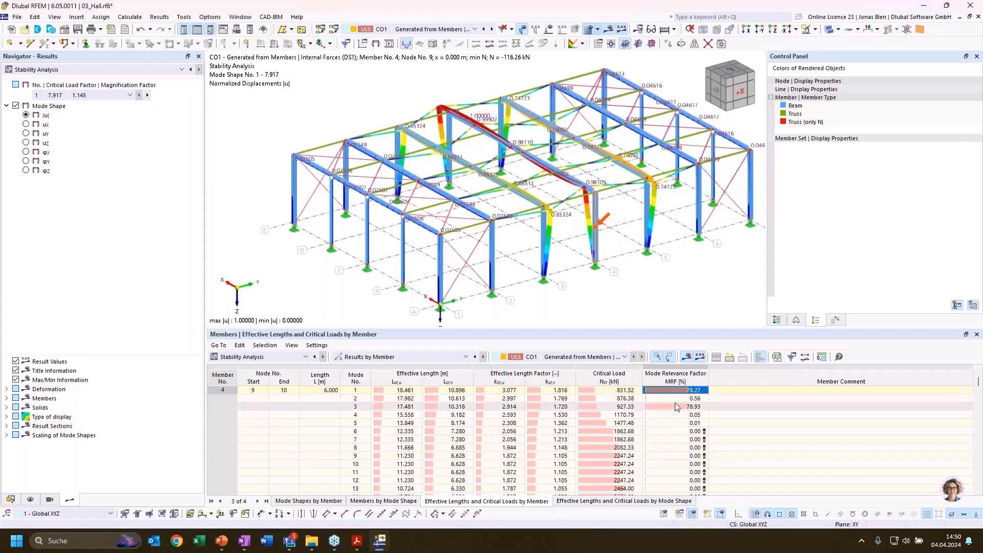
Compare column 4's mode relevance factors for mode shapes 1 and 3 in the effective lengths table.
scroll(678, 415, up, 1)
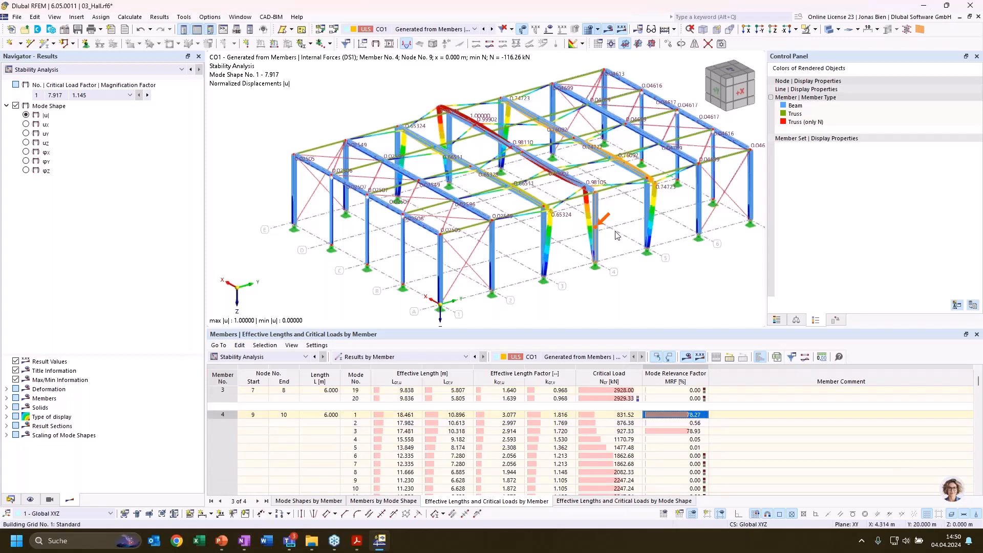
click(673, 432)
click(682, 415)
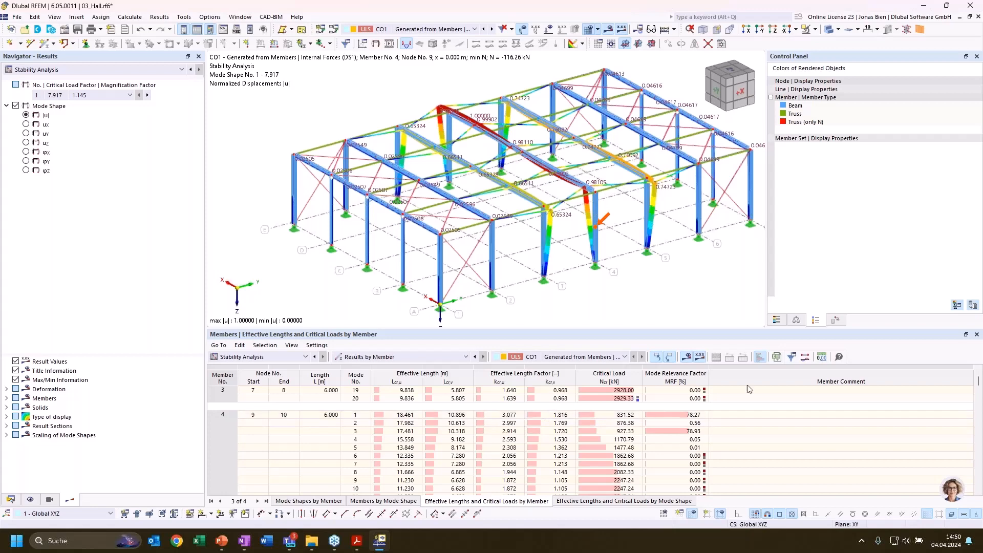
Filter the effective lengths and critical loads by member to rows with a mode relevance factor (MRF) greater than 20%.
click(792, 357)
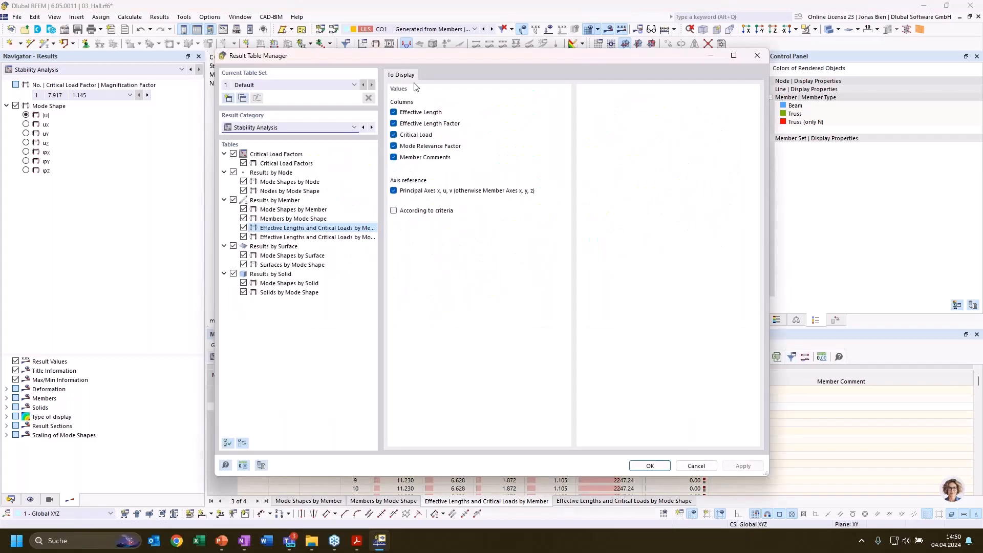
click(410, 212)
click(443, 74)
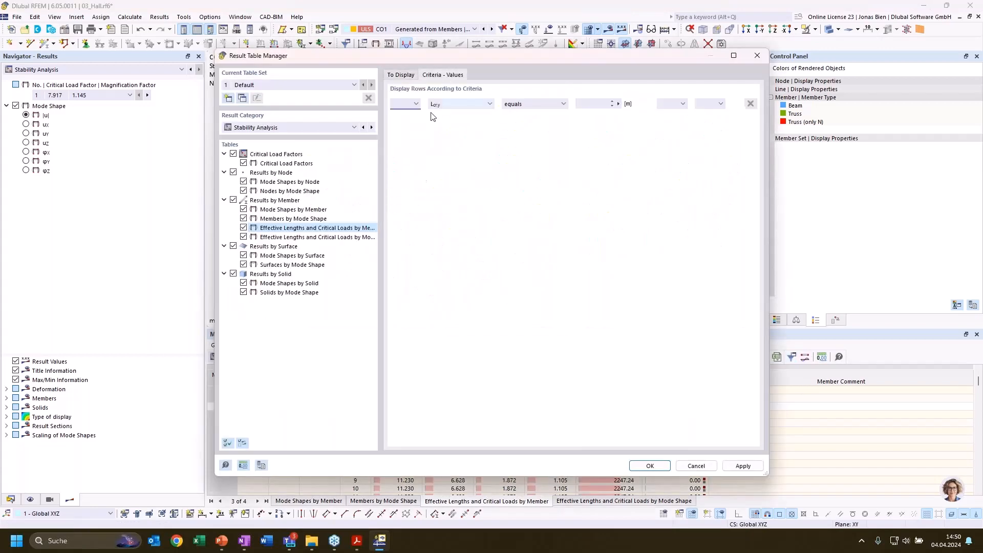
click(461, 104)
click(453, 152)
click(517, 107)
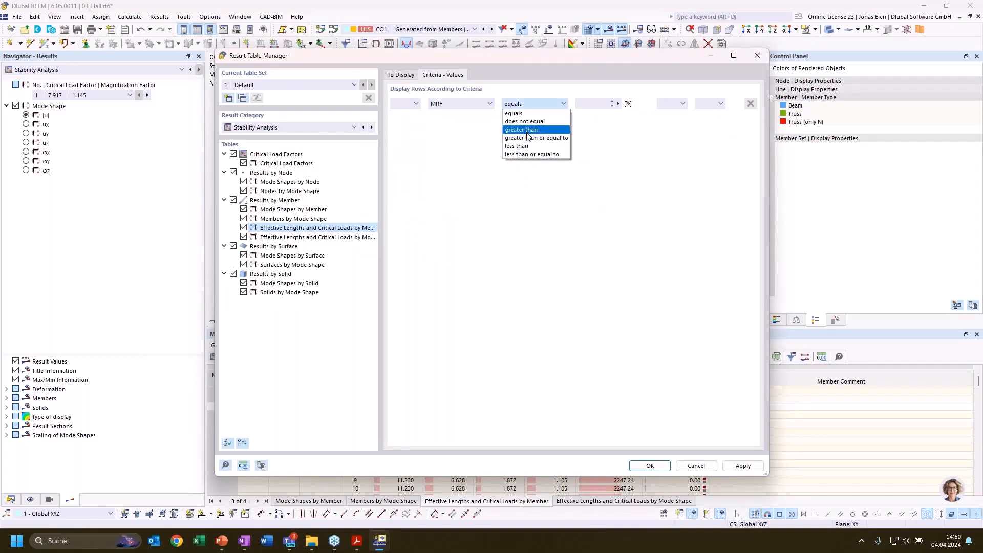
click(532, 128)
click(587, 104)
text(20)
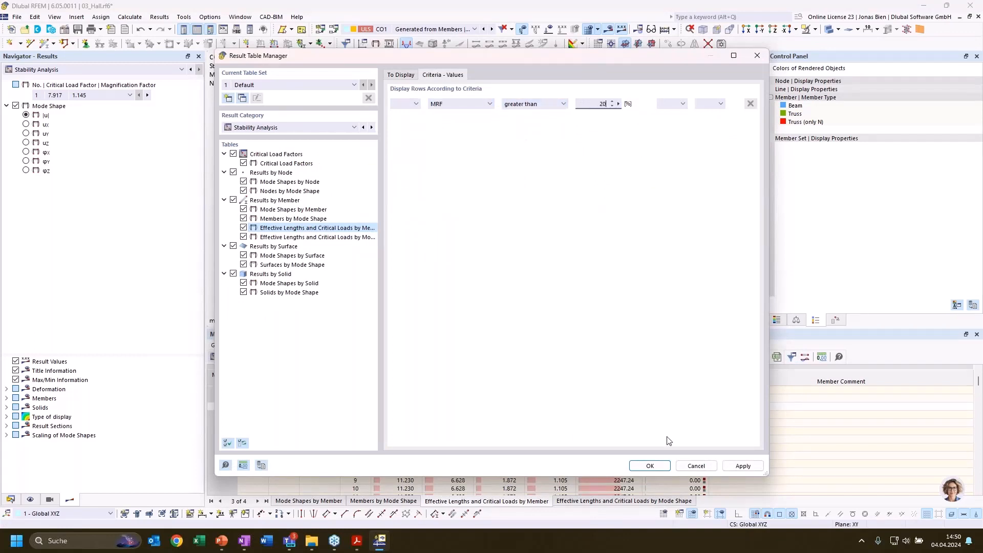
click(646, 462)
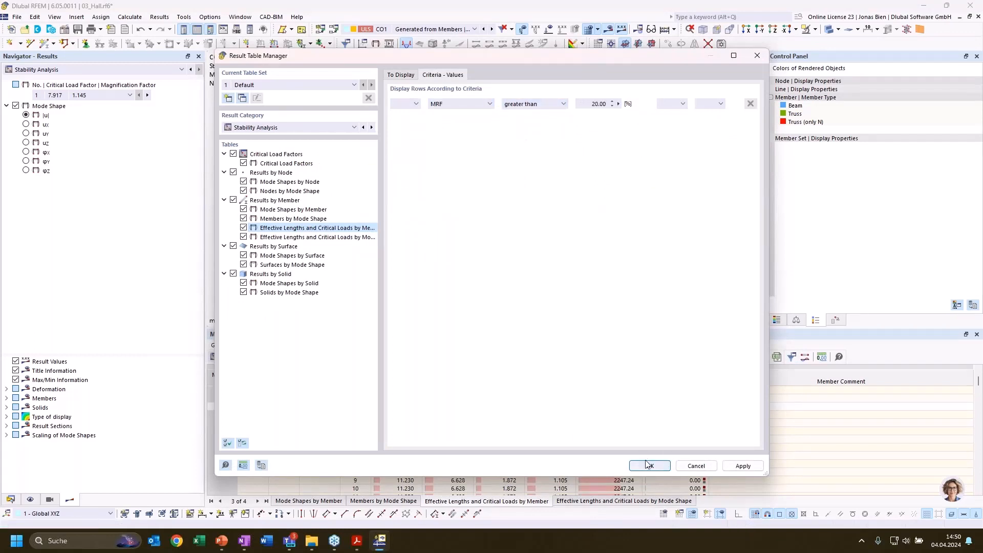
Examine column 4's critical load, mode relevance factor and effective length factor for mode 1 against its buckled shape in the hall.
click(598, 237)
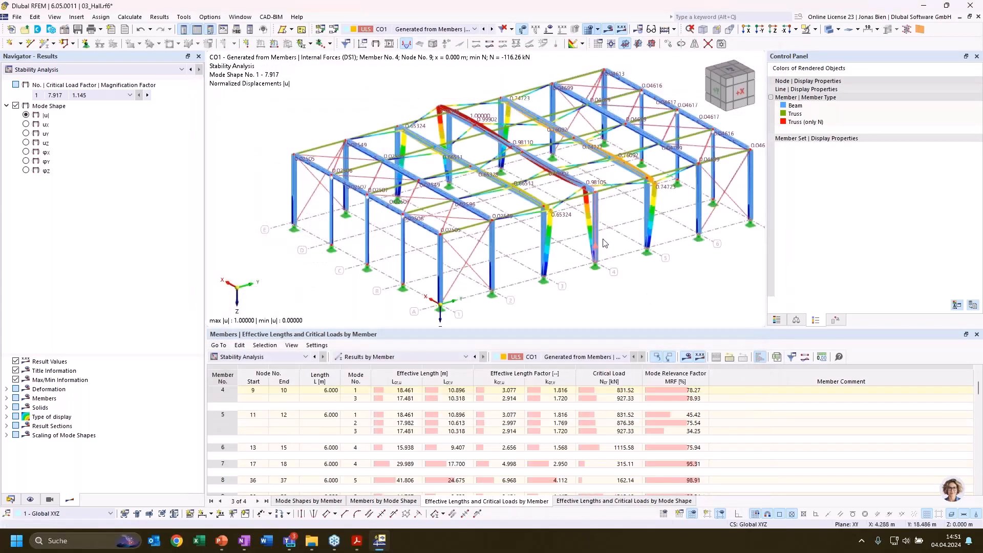
click(606, 390)
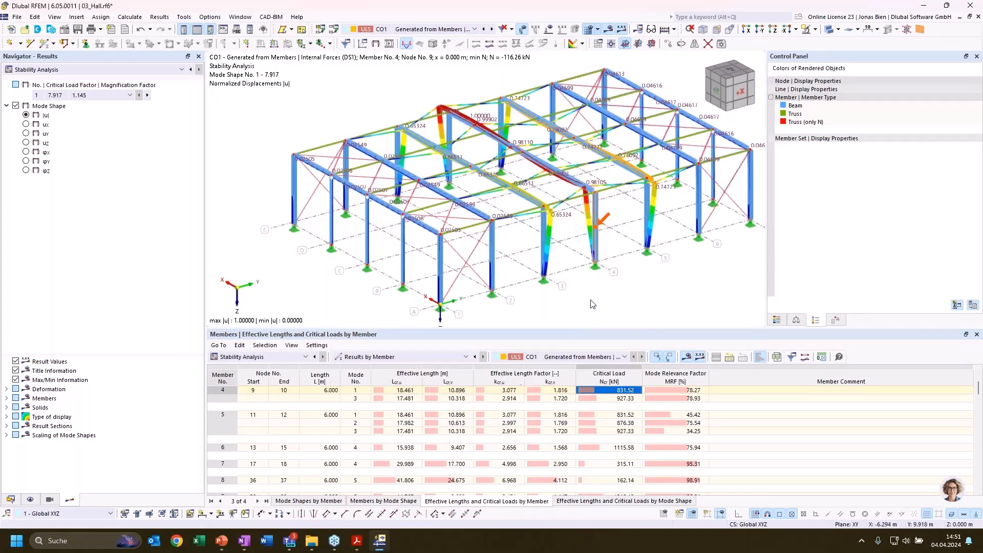
ctrl+middle_drag(669, 292, 676, 292)
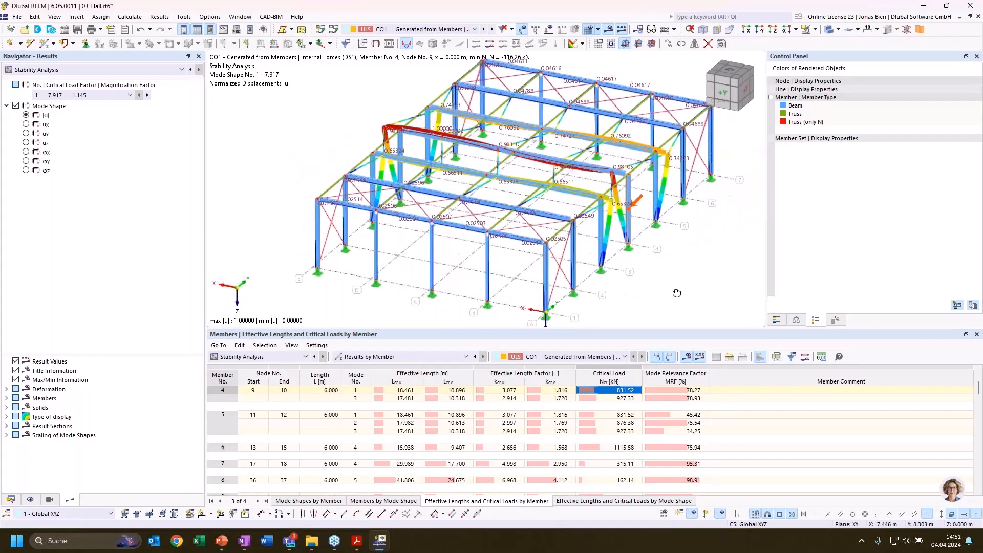
scroll(629, 190, up, 3)
scroll(629, 186, up, 3)
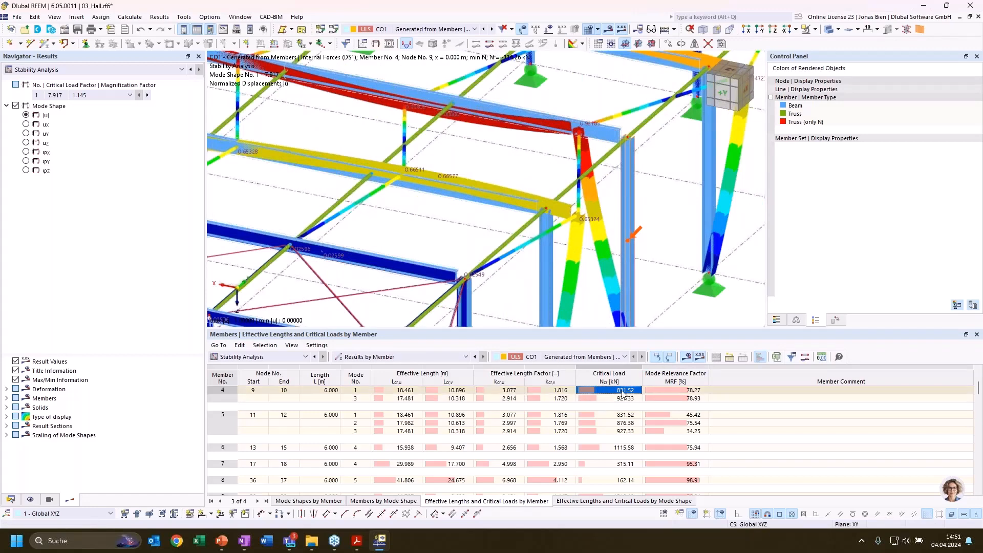
click(695, 392)
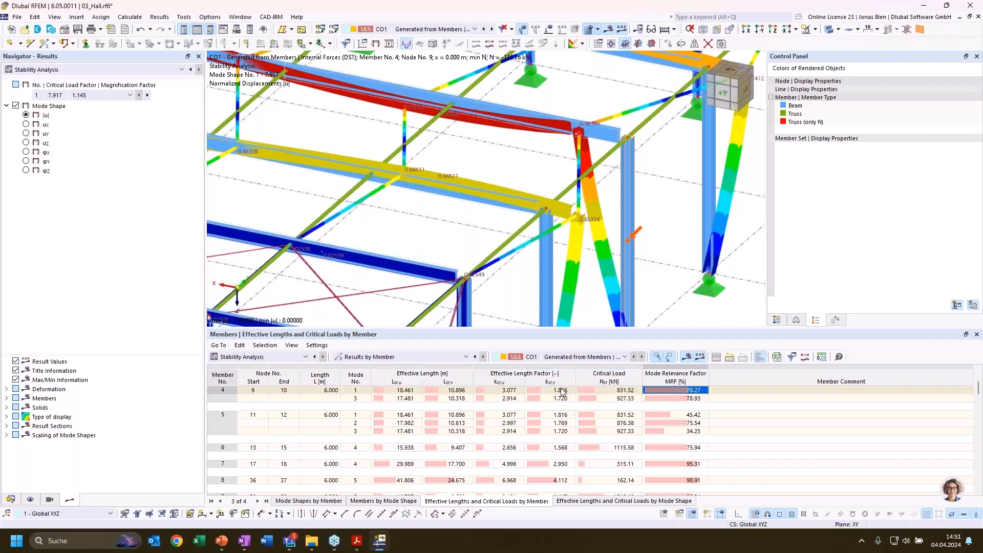
click(513, 391)
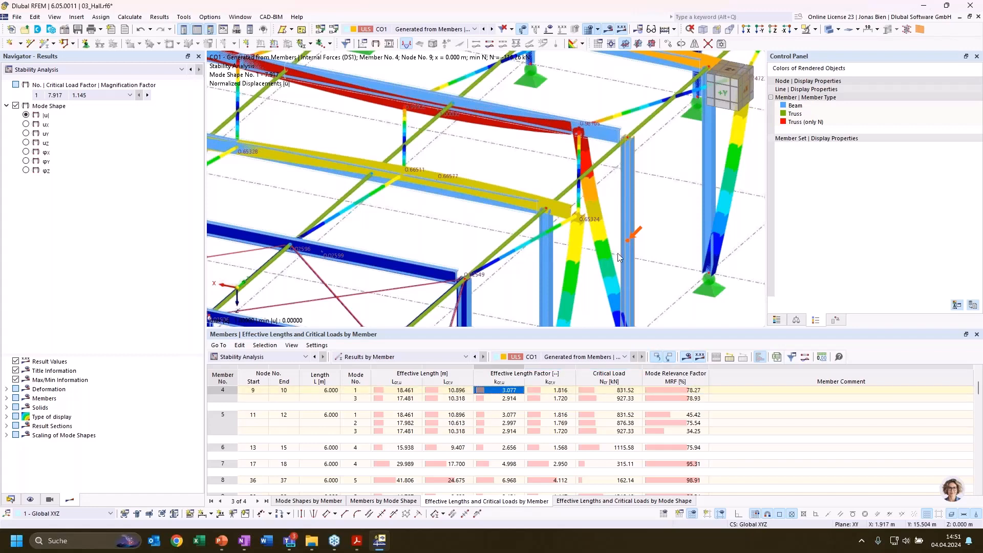
ctrl+middle_drag(662, 246, 671, 238)
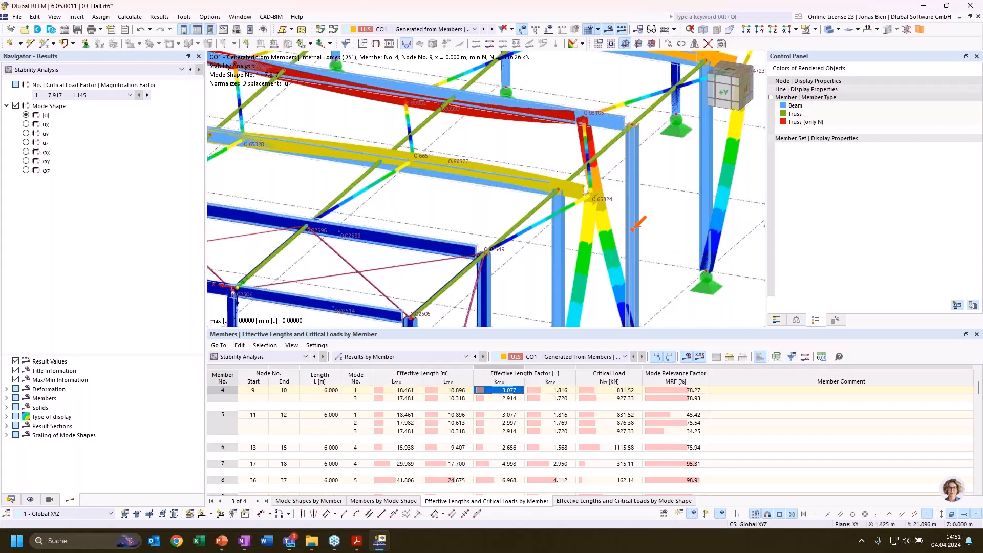
middle_drag(677, 251, 656, 248)
scroll(655, 249, down, 2)
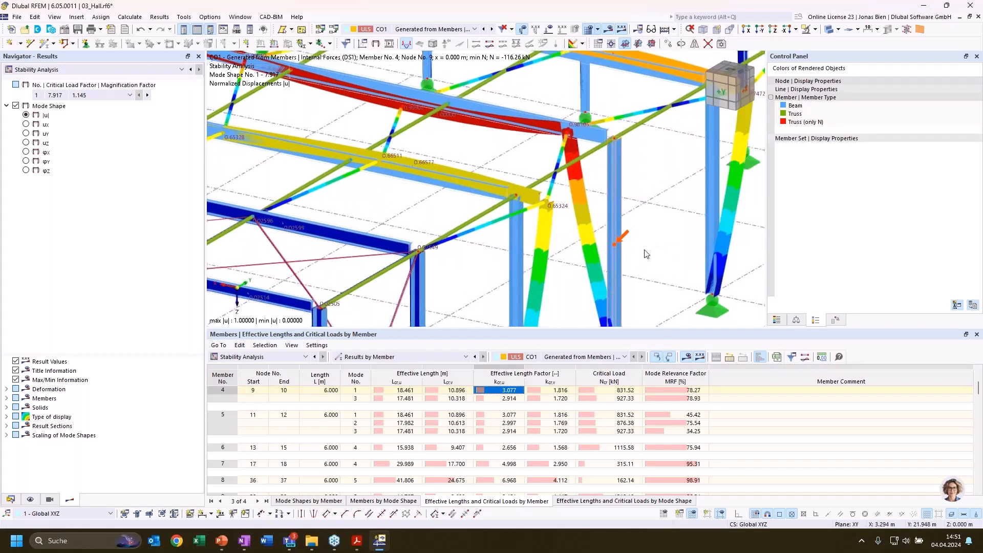
scroll(657, 252, down, 3)
scroll(659, 255, down, 3)
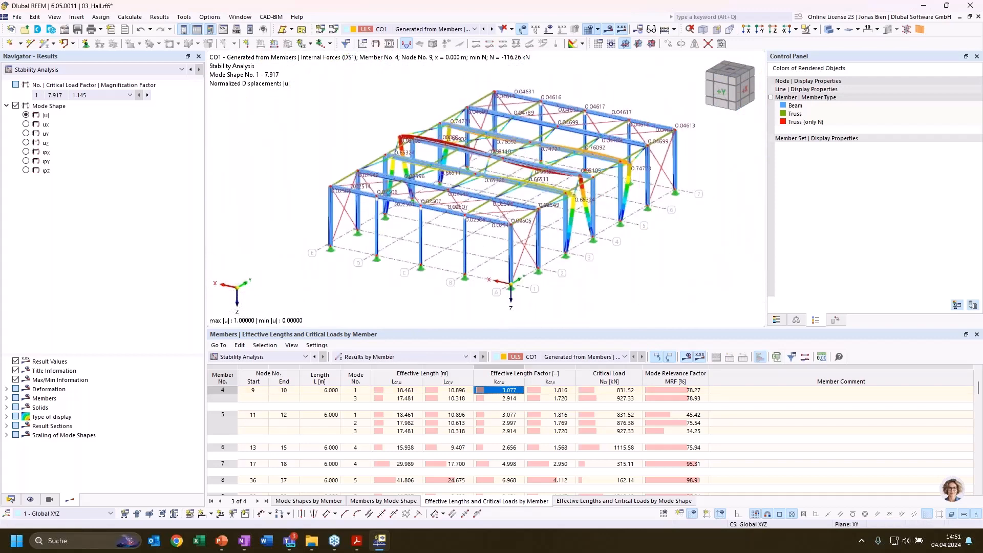
Switch to the PowerPoint slide on stability modes of beams to review the torsional buckling modes, and return to RFEM.
key(alt+Tab)
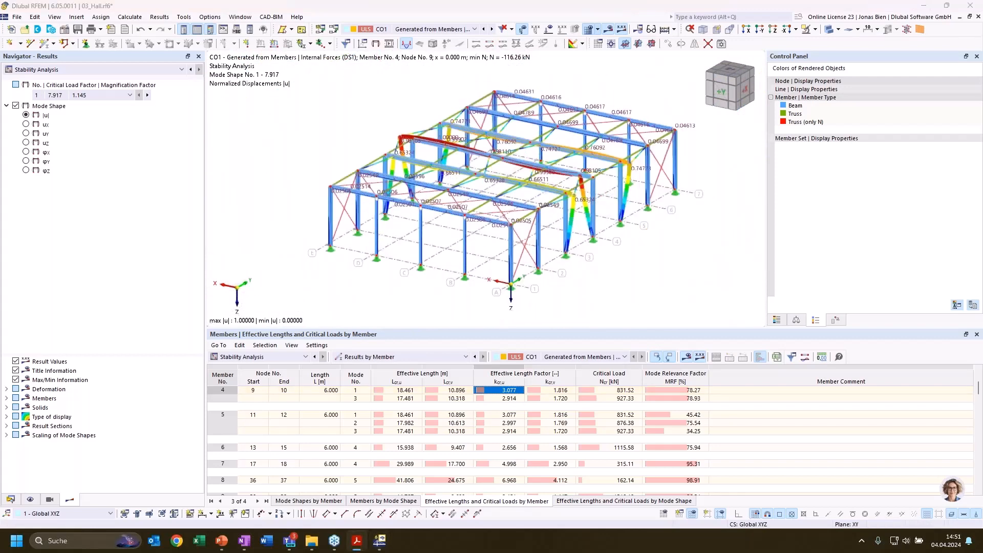
click(676, 274)
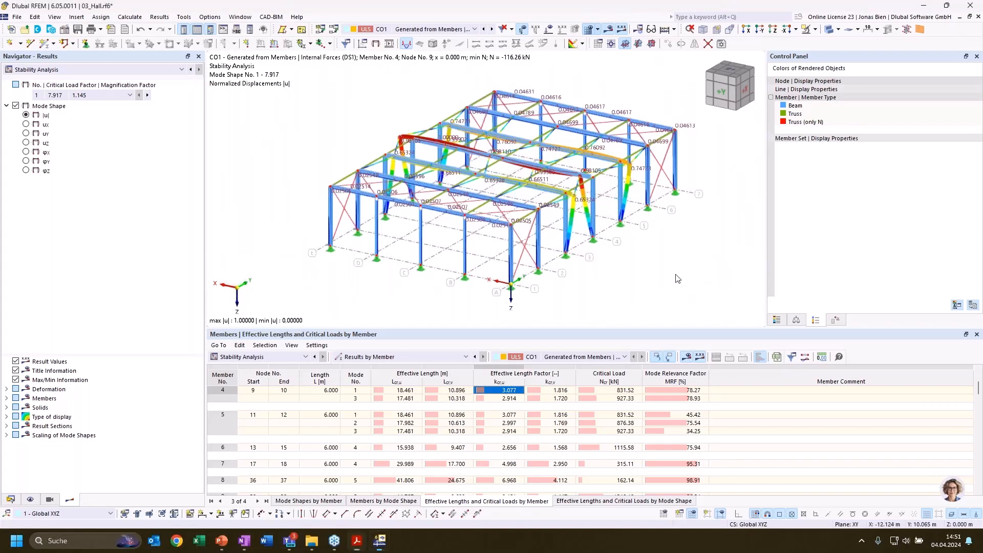
ctrl+middle_drag(711, 254, 708, 256)
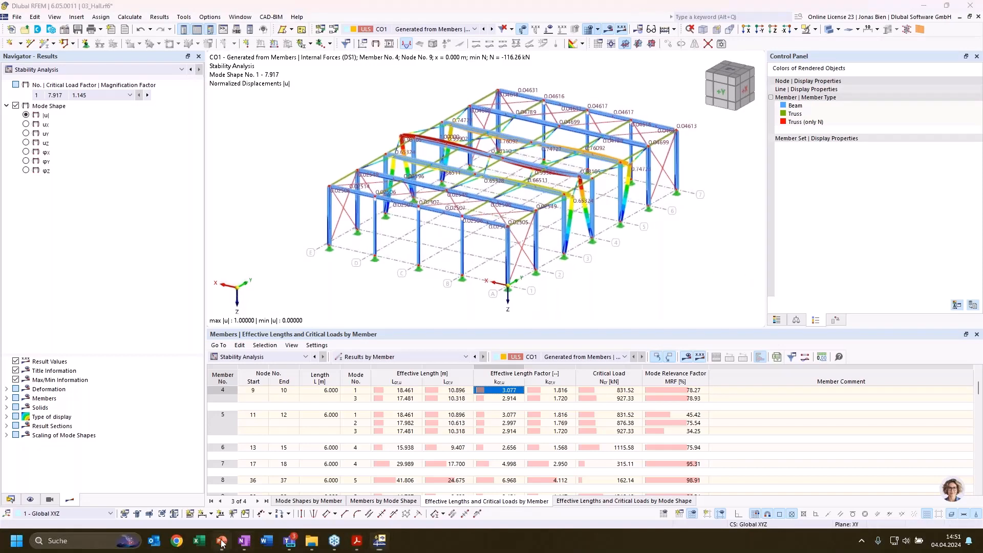
mouse_move(224, 547)
key(alt+Tab)
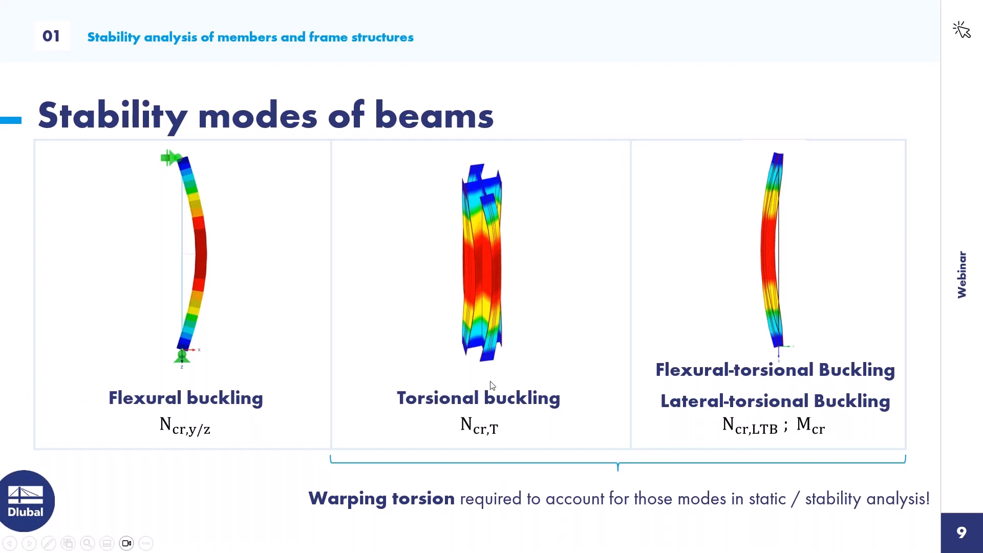
key(alt+Tab)
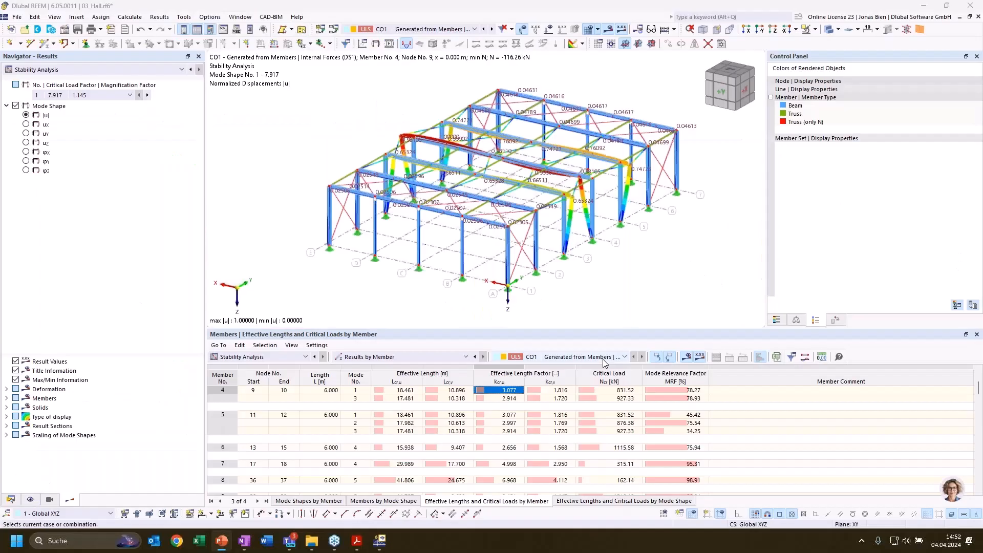
Return to the model data, collapse 03_Hall and open the 04_LTB basic model.
click(10, 499)
click(6, 94)
double_click(44, 104)
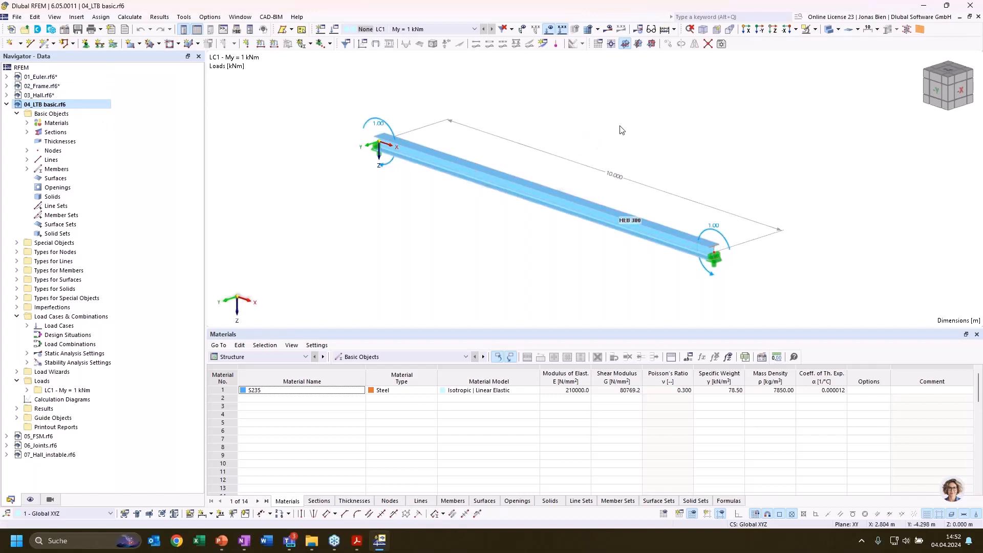
middle_drag(618, 126, 623, 125)
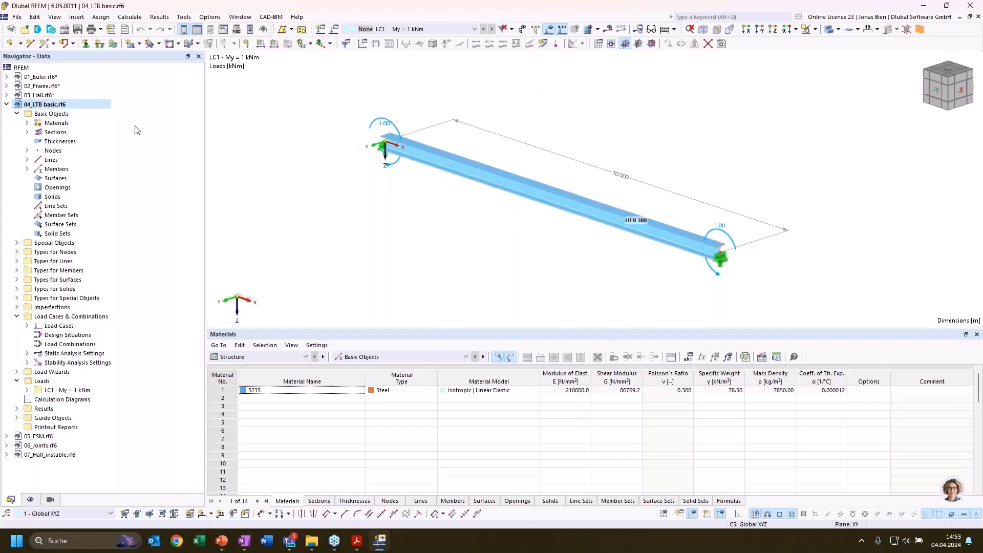
Check the Structure Stability and Torsional Warping (7 DOF) add-ons in the base data of 04_LTB basic.
right_click(45, 105)
click(99, 111)
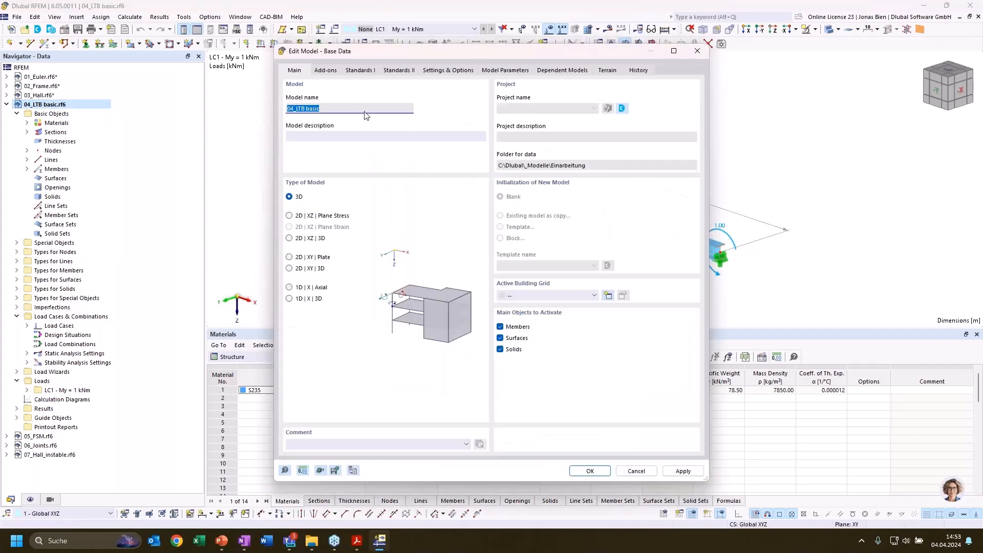
click(326, 70)
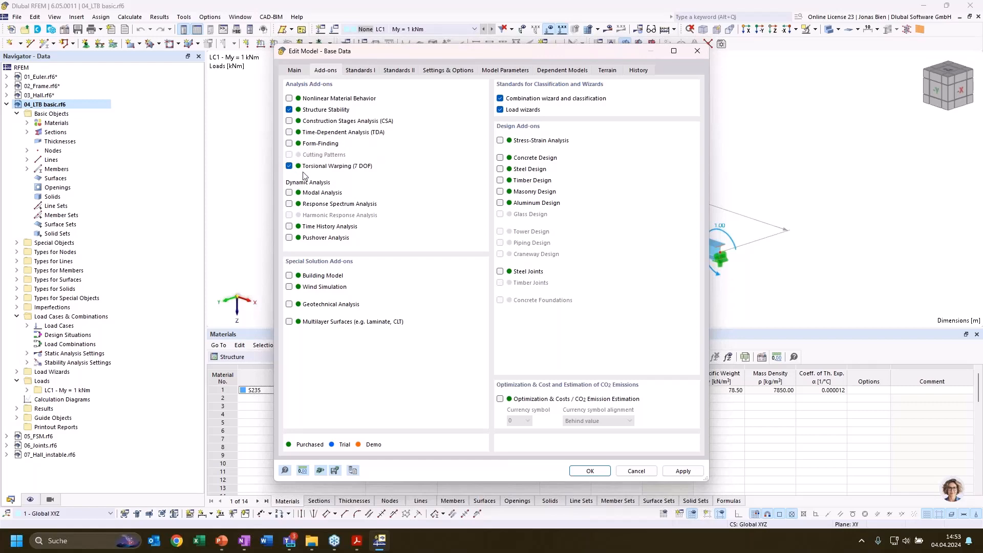
click(590, 471)
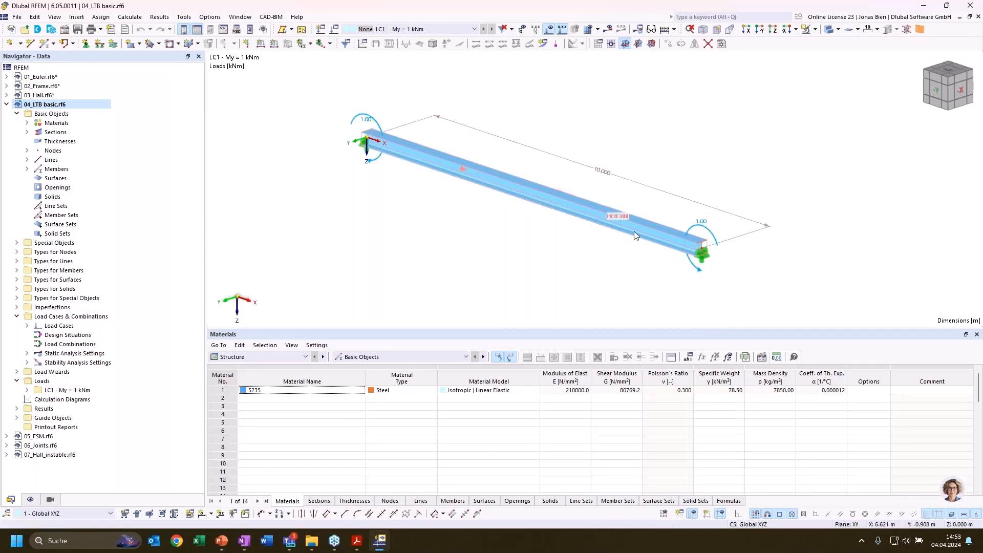
Calculate load case LC1 of the HEB 300 beam and look through its available result categories.
scroll(594, 263, down, 1)
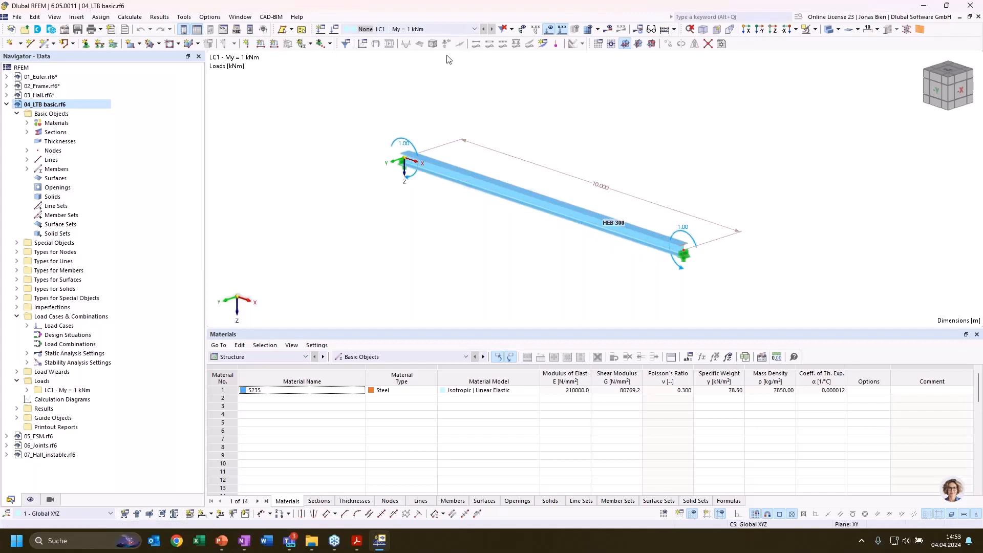
click(608, 29)
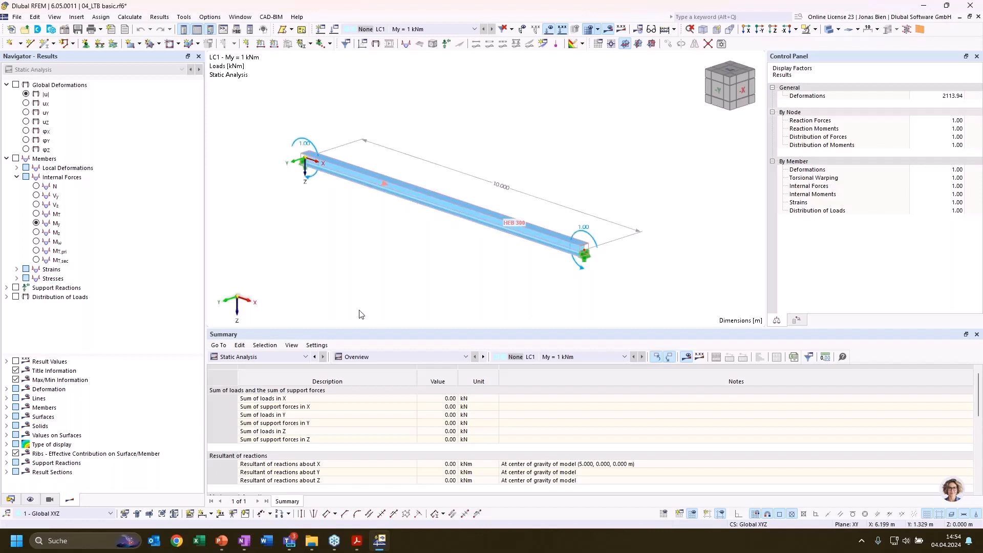
click(265, 359)
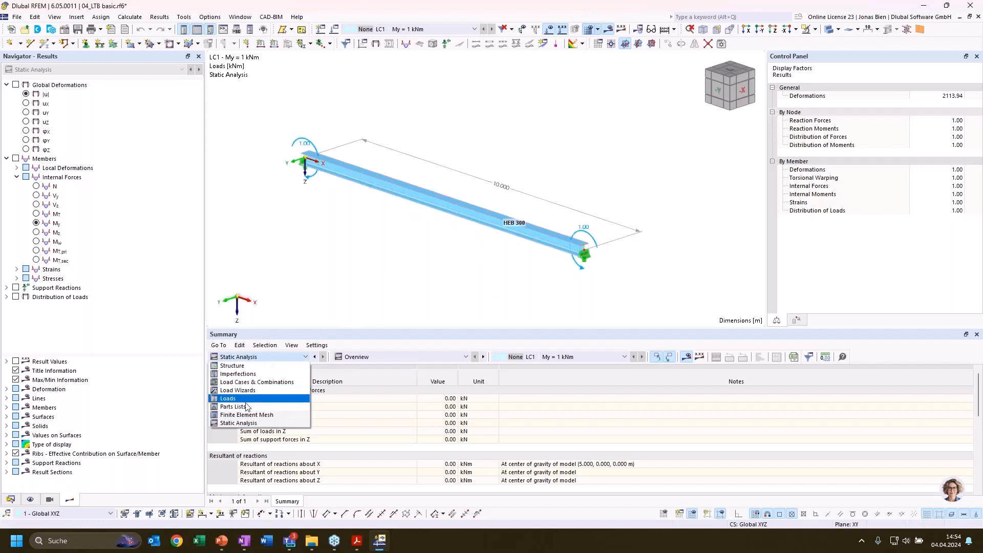
click(314, 224)
Activate the critical load calculation for LC1 with stability settings ST1, the linear Lanczos eigenvalue method, and calculate it.
click(10, 500)
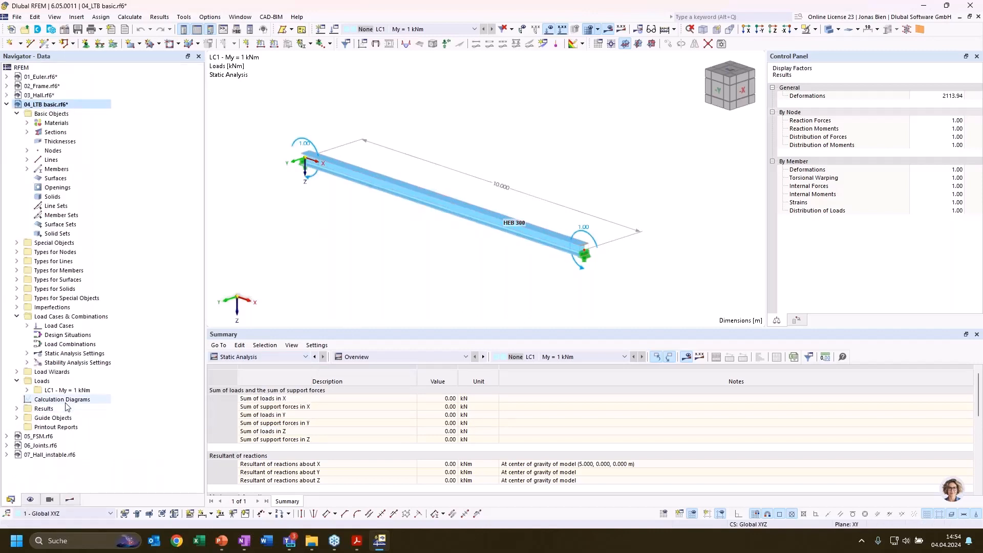
click(40, 328)
click(27, 326)
click(68, 336)
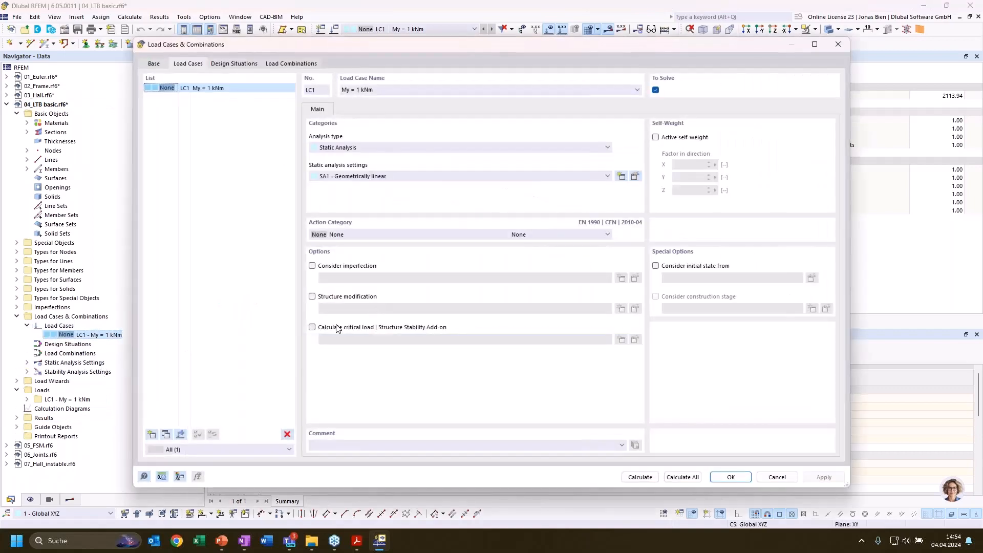
click(339, 328)
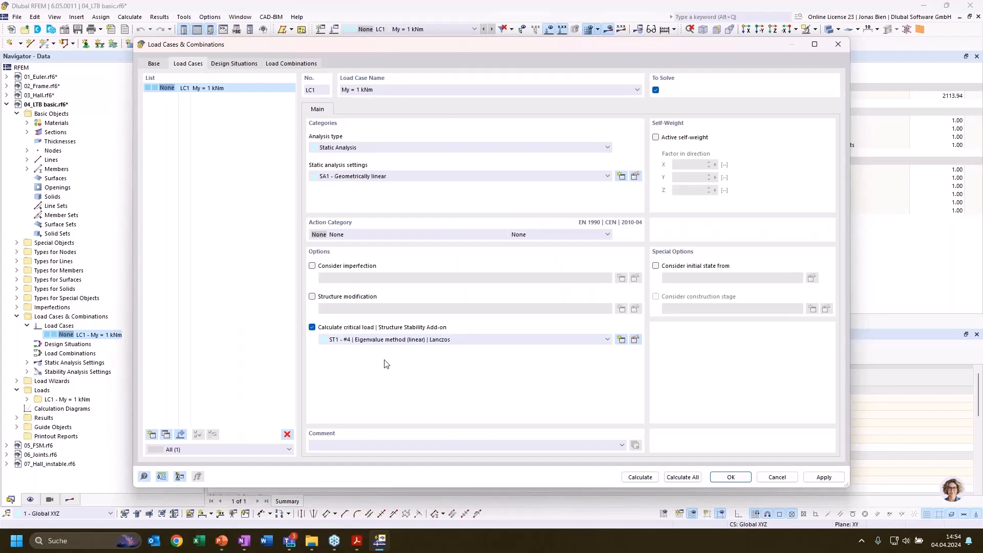
click(655, 477)
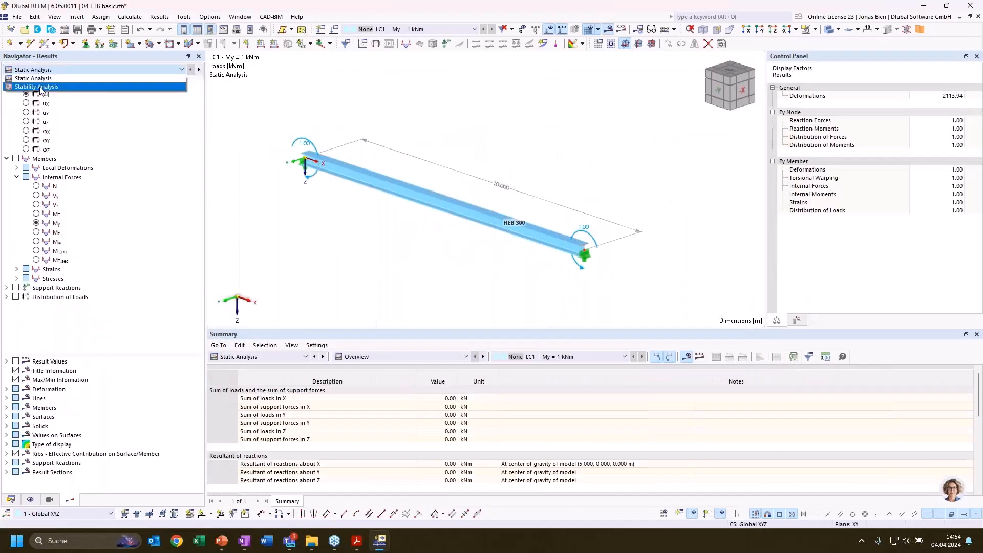
Show LC1's stability analysis results and examine mode shape 1 of the beam from its end and at an angle.
middle_drag(529, 164, 490, 138)
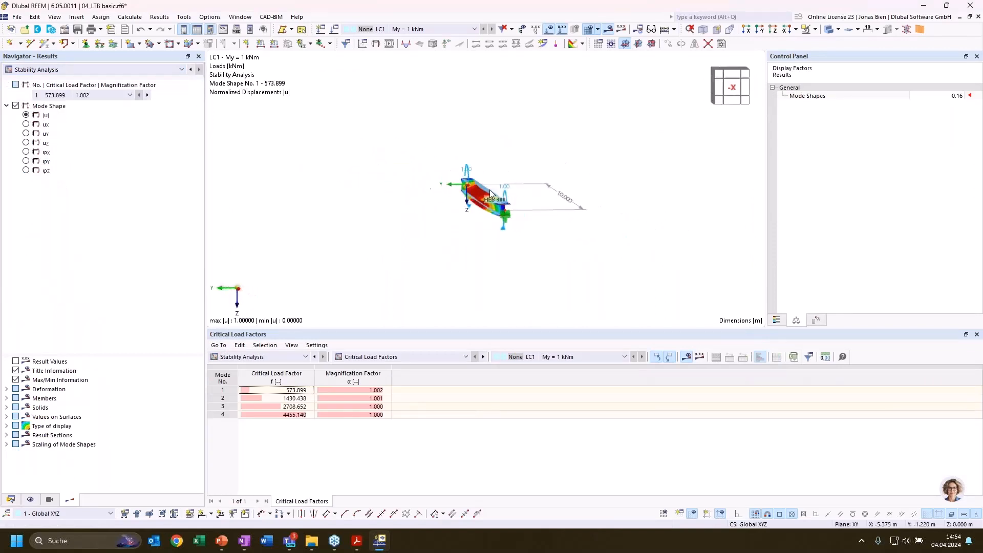
scroll(490, 194, up, 2)
ctrl+middle_drag(490, 193, 548, 146)
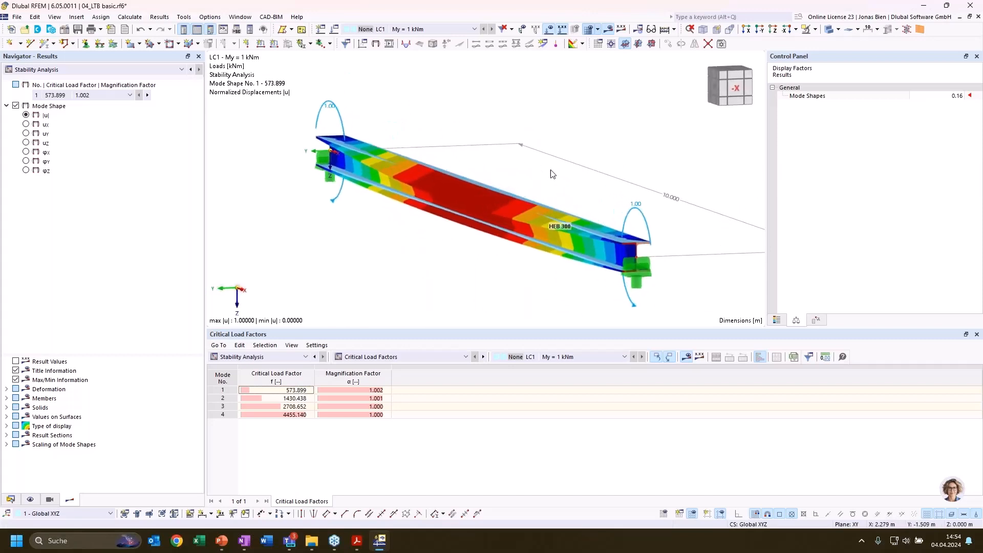
Examine mode shape 1 of the HEB 300 beam at an angle together with the critical load factor of mode 1.
scroll(504, 171, up, 4)
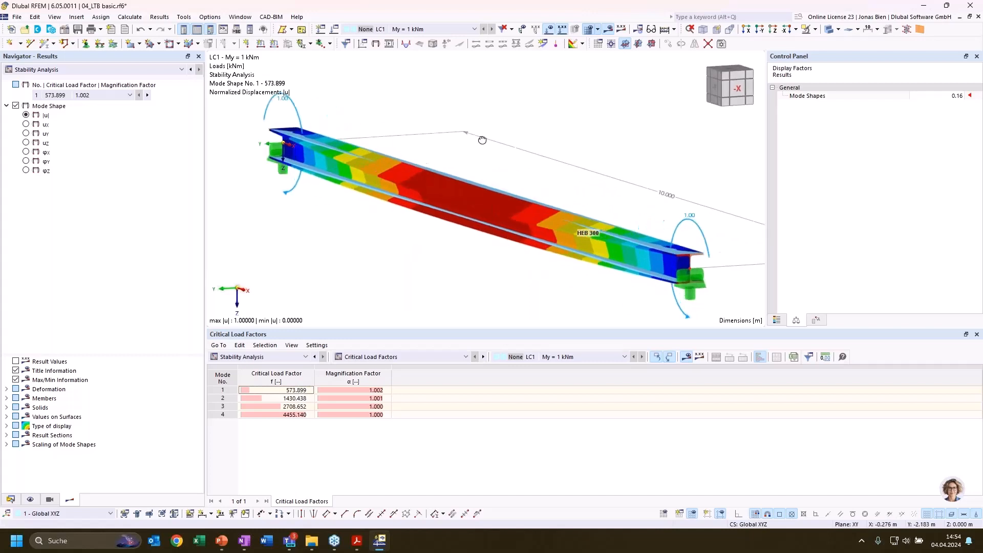
scroll(505, 171, down, 3)
ctrl+middle_drag(513, 148, 494, 168)
scroll(494, 168, down, 1)
click(295, 390)
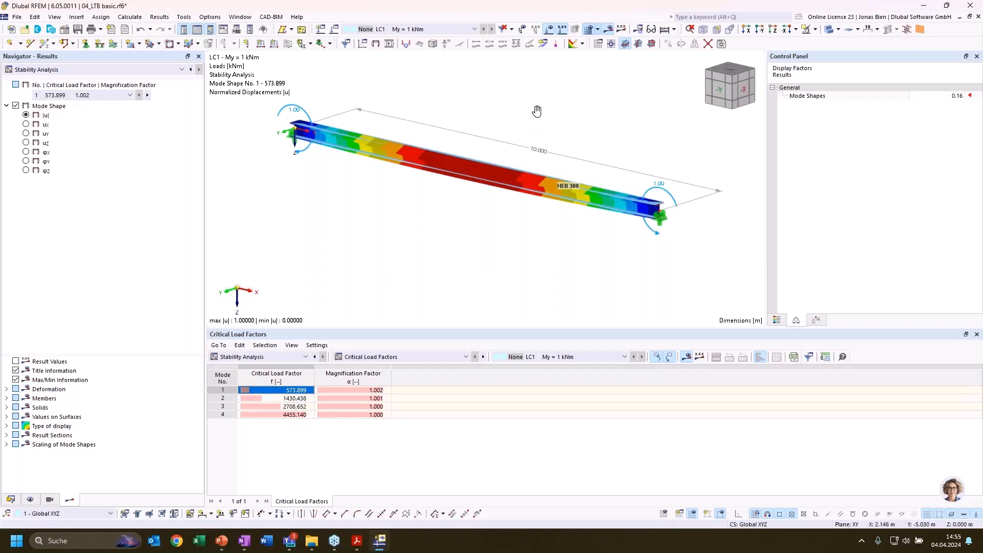
middle_drag(536, 109, 573, 152)
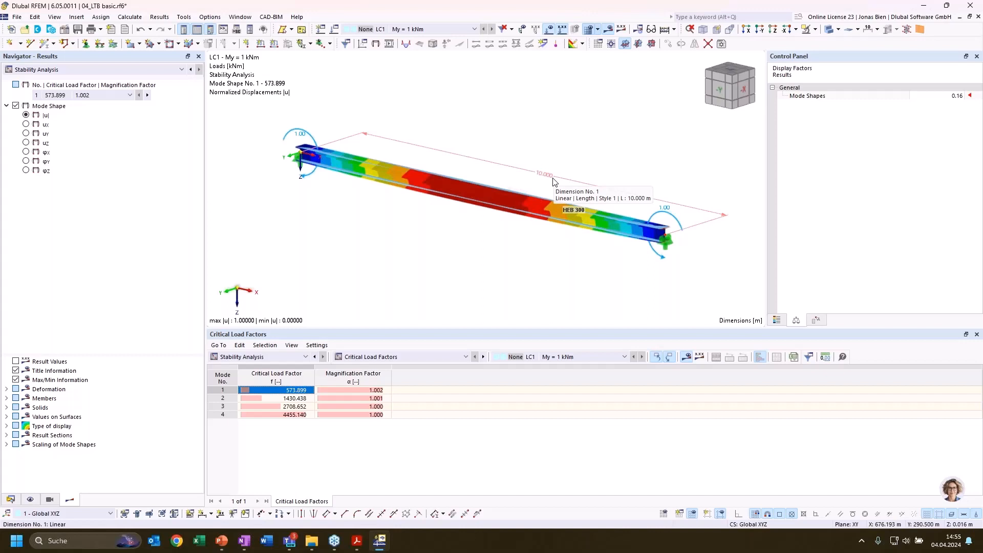
Open the model's global parameters to review the hand-calculation values for lateral-torsional buckling.
click(29, 19)
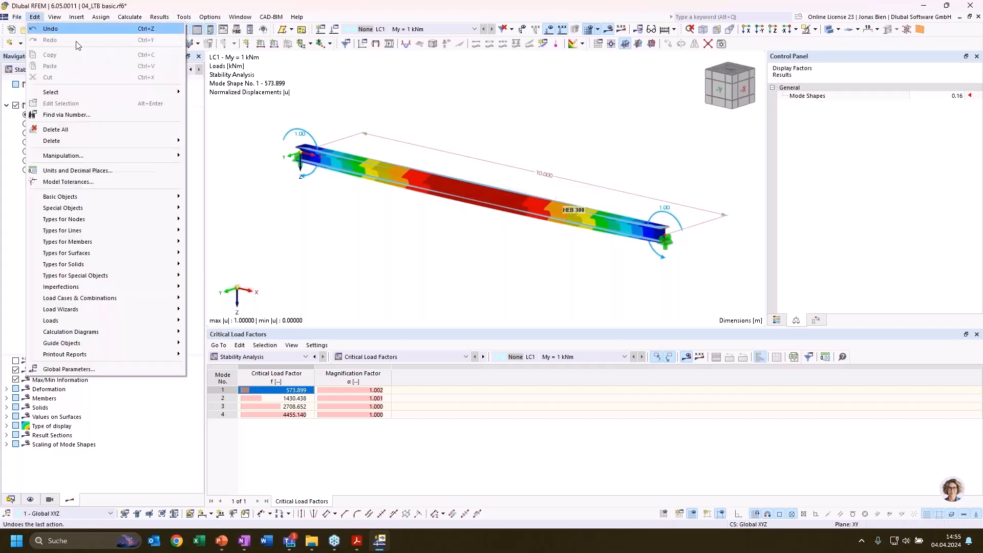
click(75, 369)
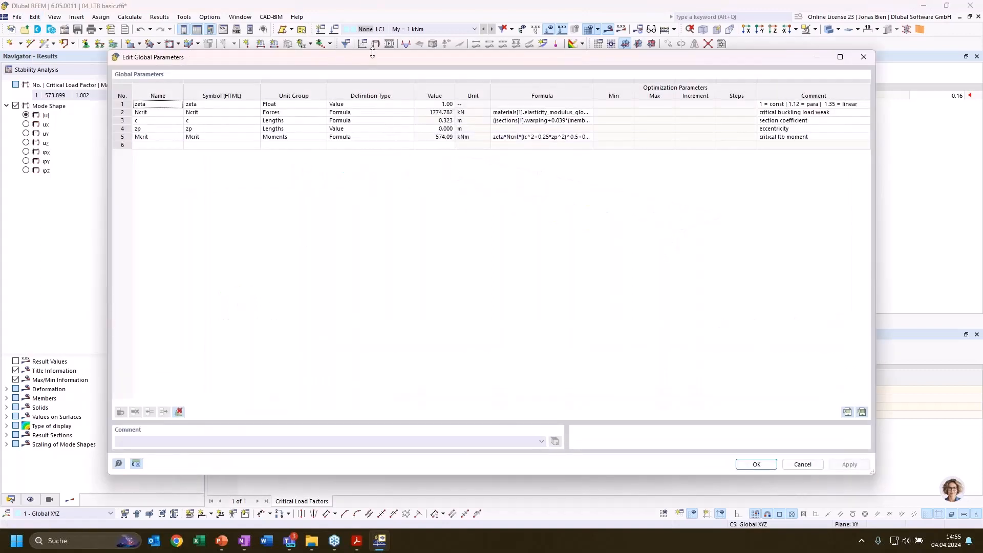
drag(373, 49, 373, 37)
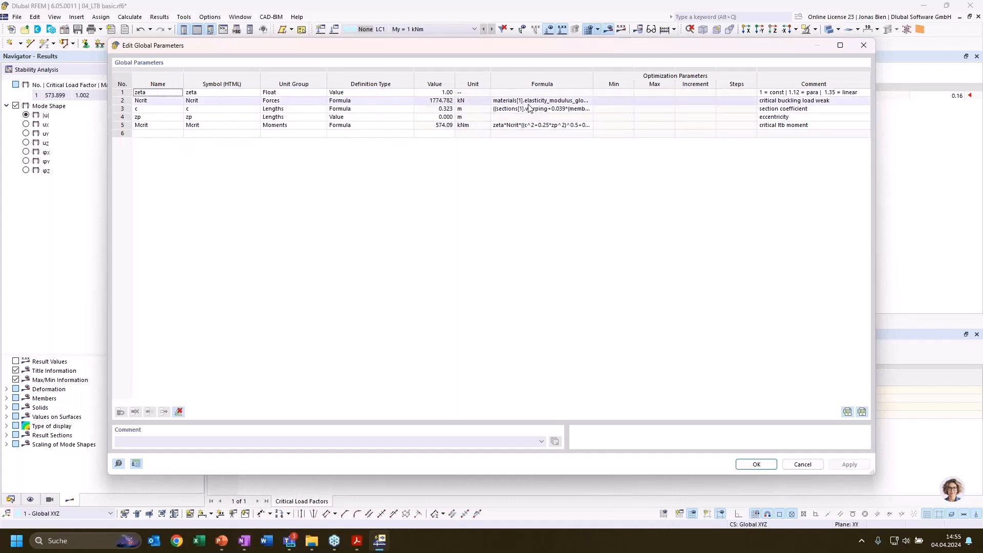
Open the formula of the Mcrit parameter for the critical LTB moment to inspect its full expression.
click(411, 126)
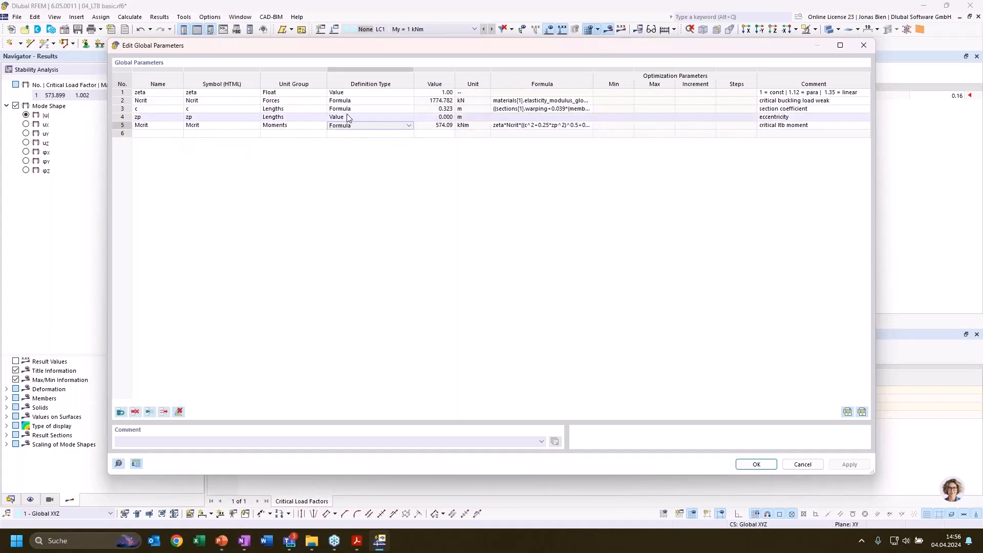
click(148, 126)
click(125, 126)
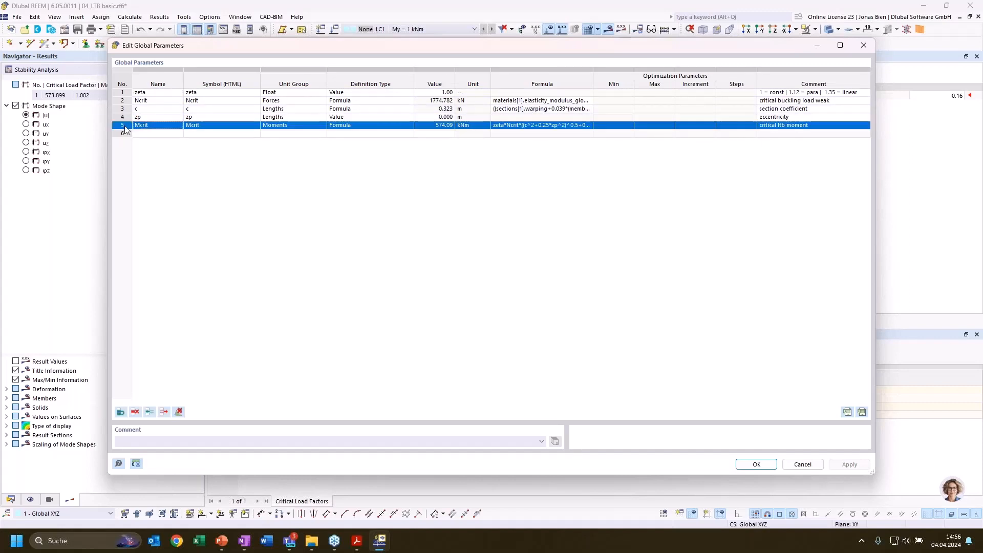
click(325, 176)
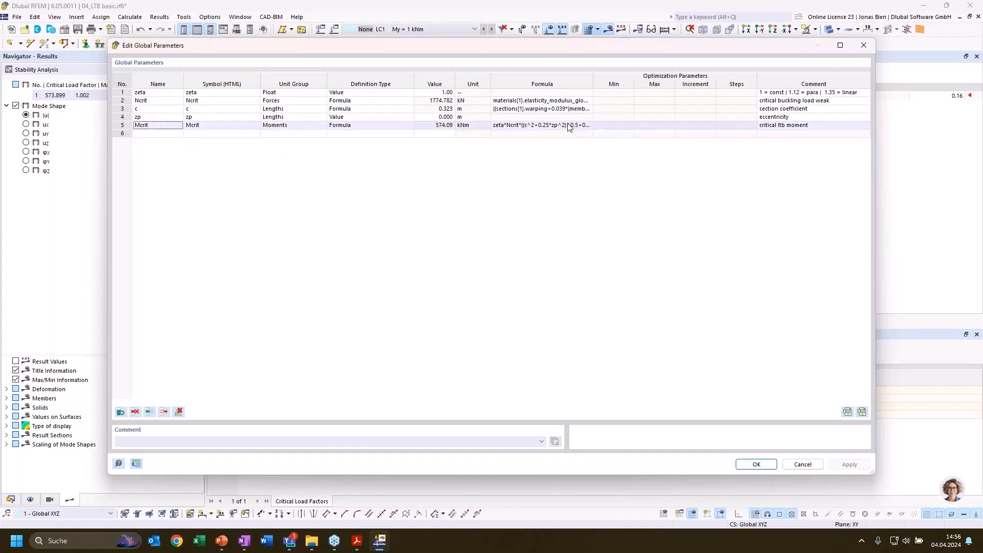
click(573, 125)
click(588, 126)
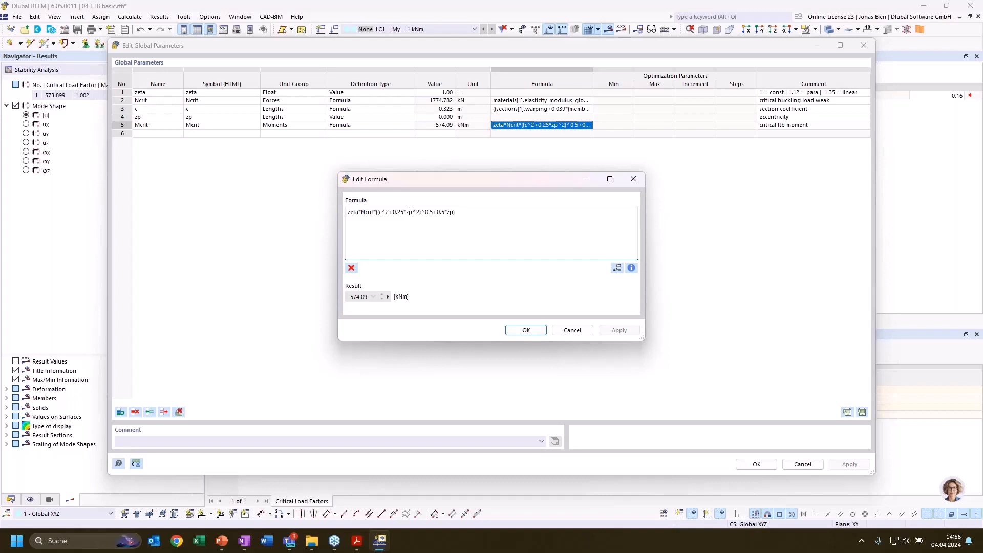
Close the Mcrit formula editor and the global parameters without making changes.
click(410, 219)
click(573, 331)
click(865, 48)
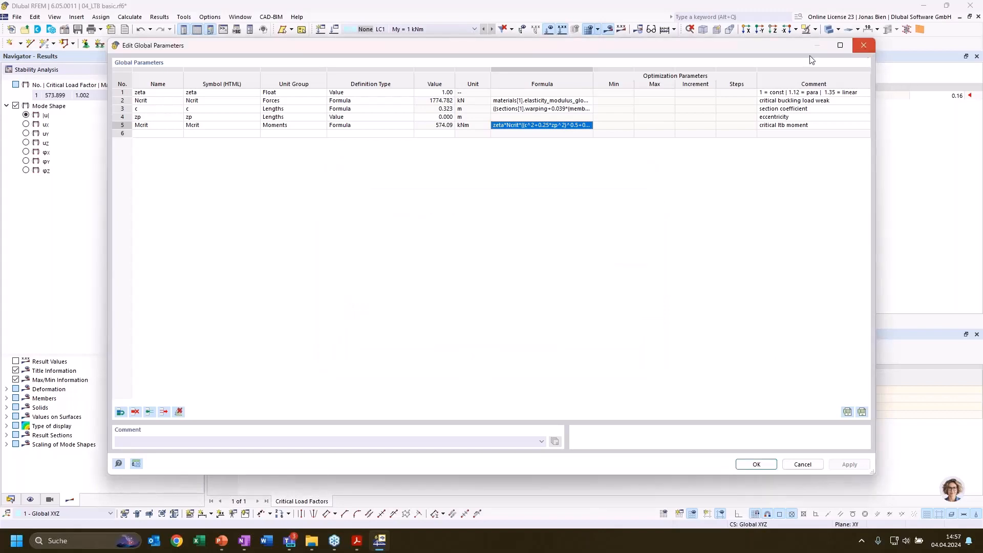
Evaluate Mcrit in the console and compare the result with the critical load factor of mode 1.
click(223, 29)
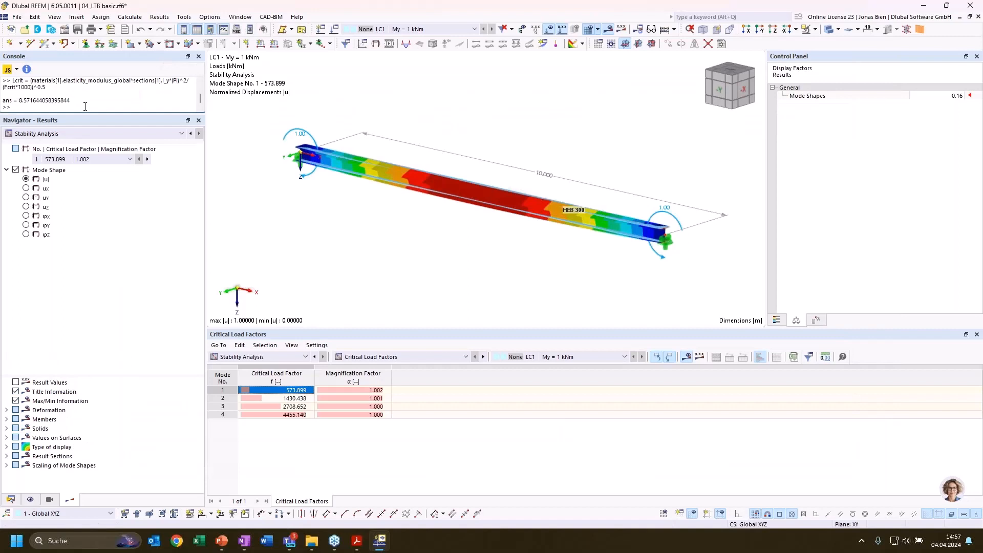
text(Mcrit)
key(Return)
key(Return)
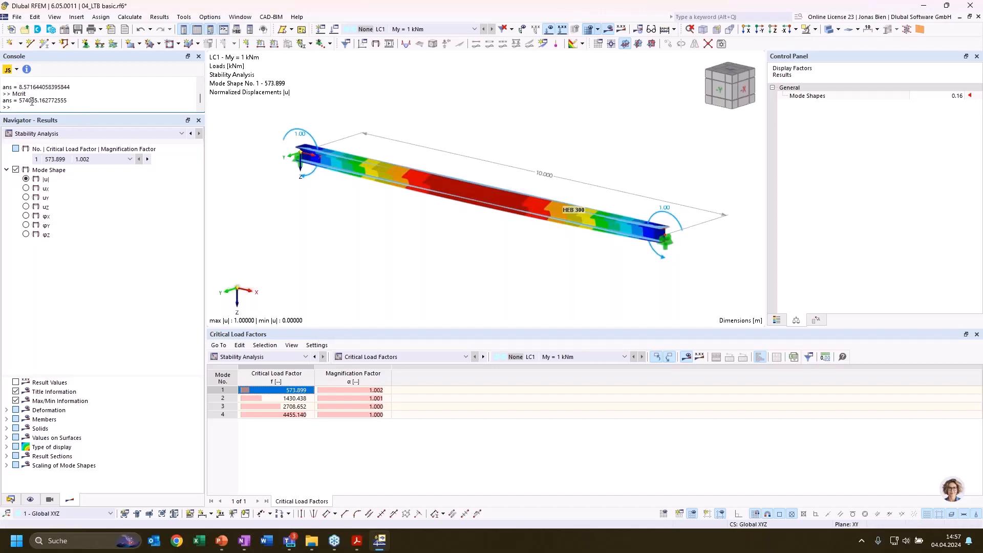
drag(29, 101, 43, 100)
click(48, 105)
click(273, 391)
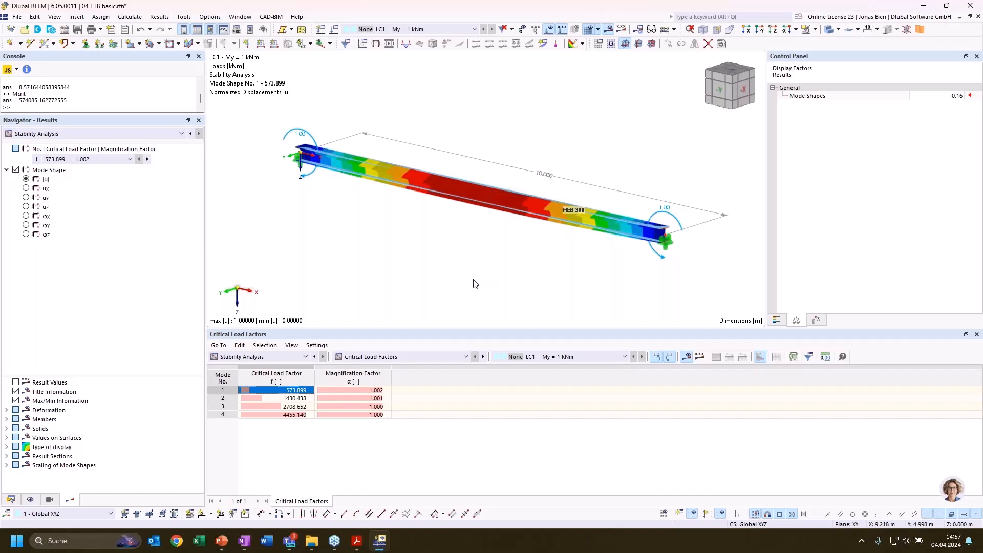
Activate the Support option for the HEB 300 beam member and create a new member support for it.
double_click(479, 192)
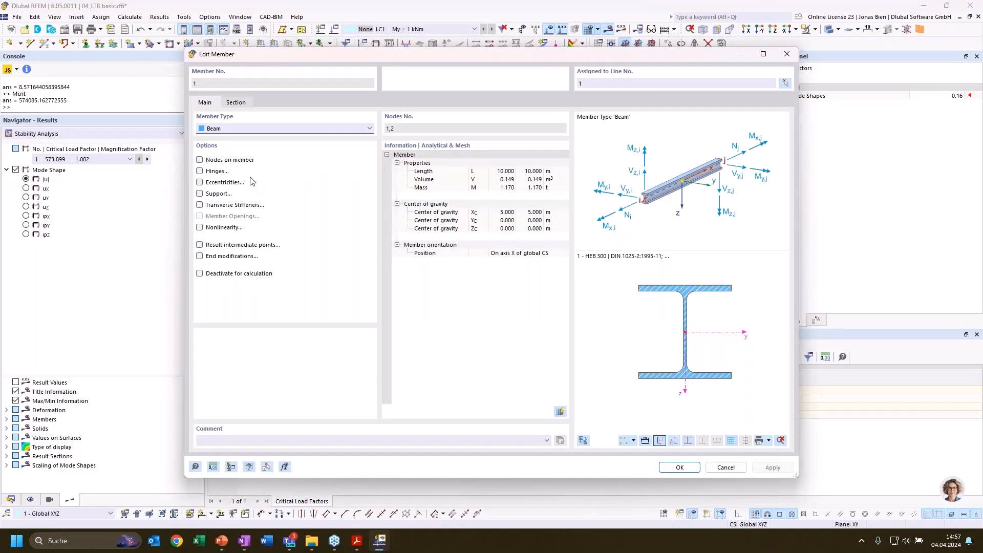
click(207, 194)
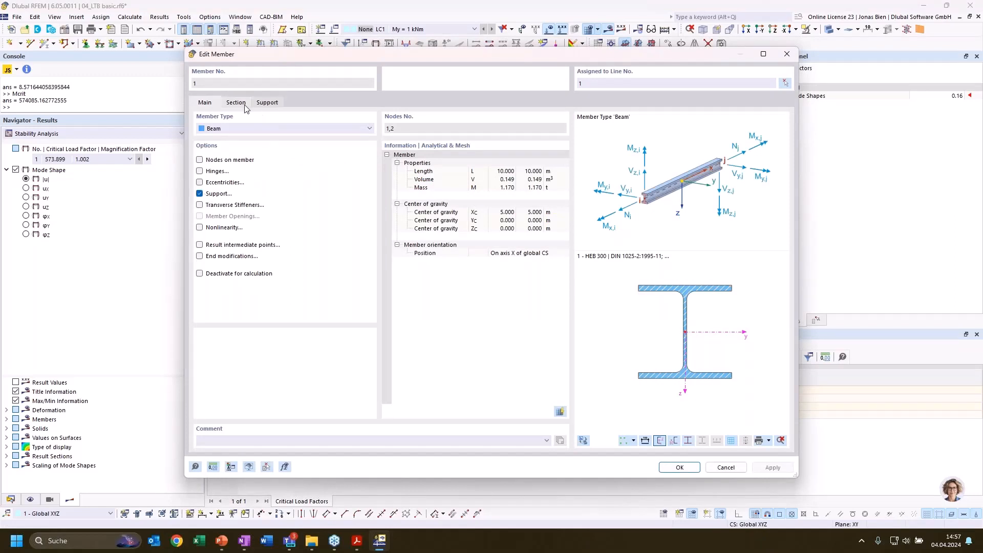
click(232, 104)
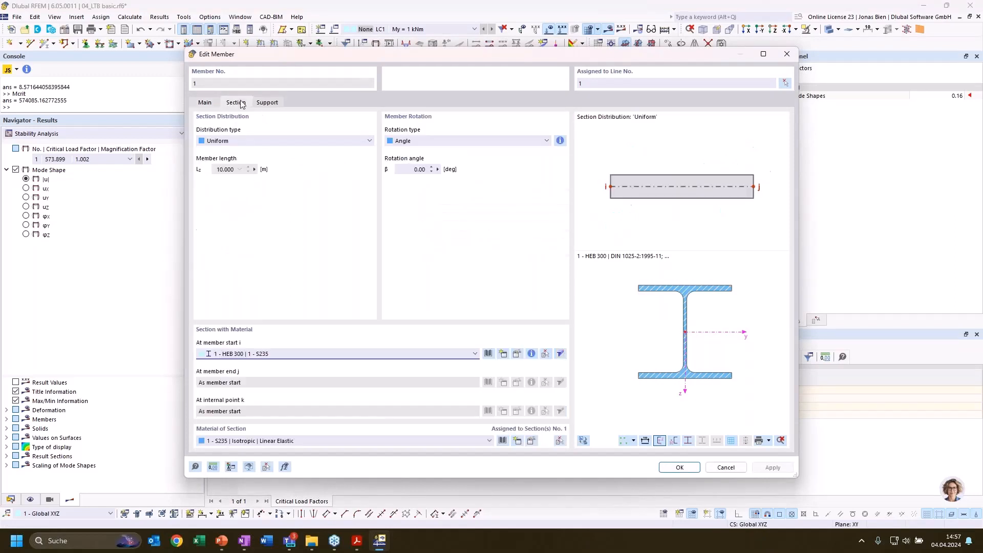
click(263, 105)
click(263, 140)
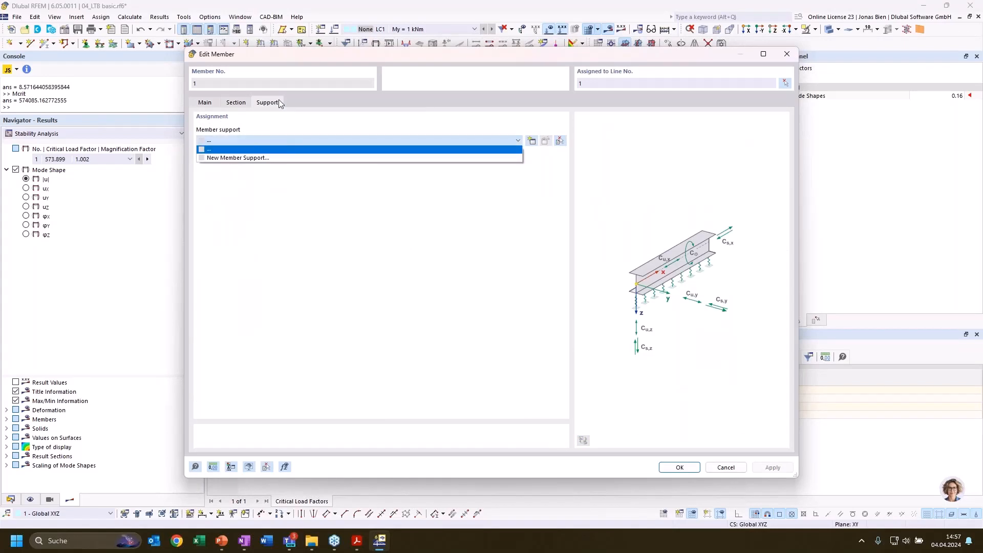
click(264, 159)
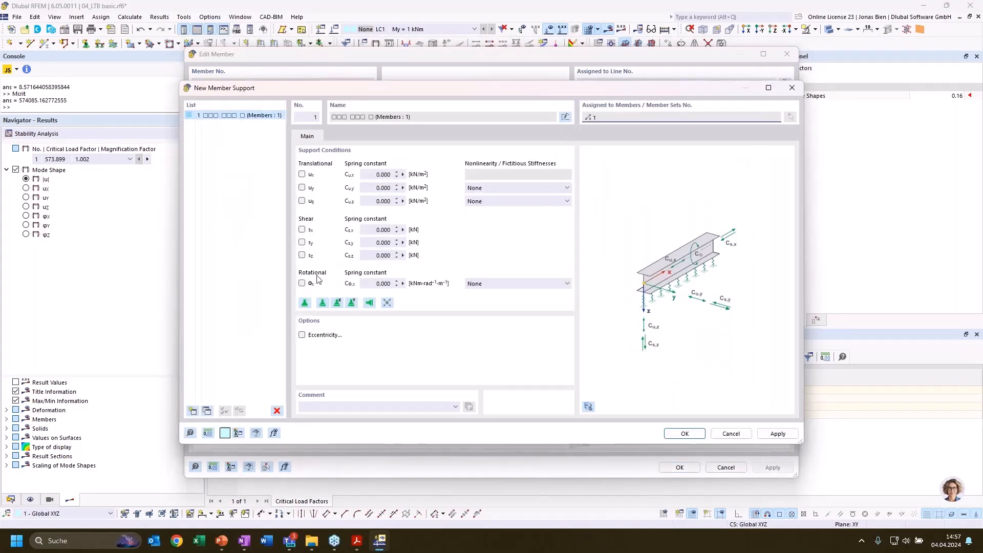
Enable eccentricity for the member support and place its reference point at the top middle of the section.
click(302, 284)
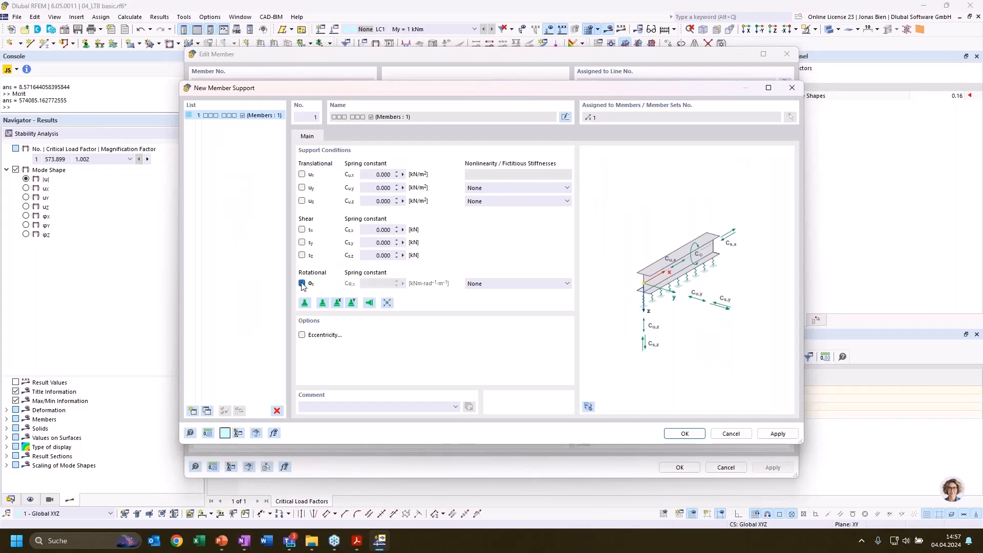
click(302, 335)
click(342, 137)
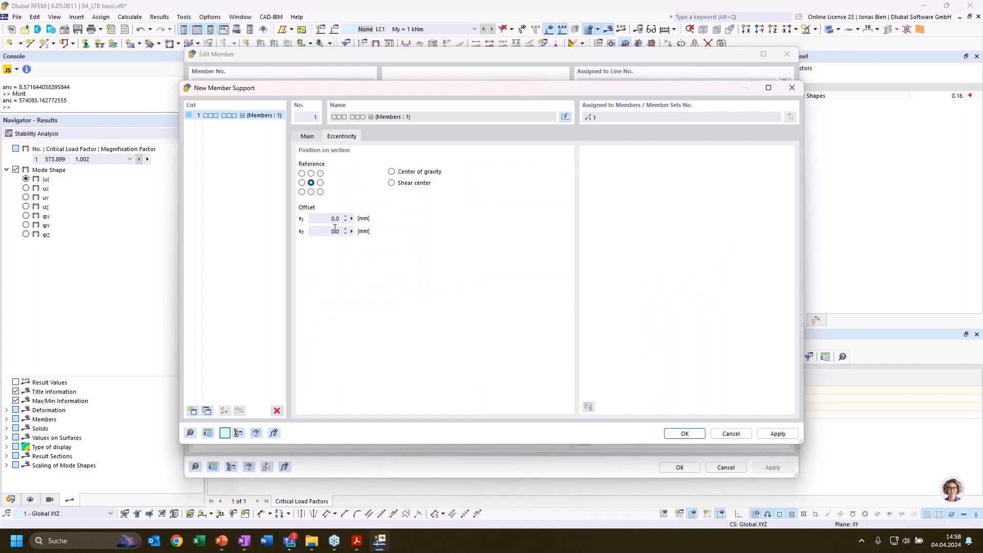
click(312, 174)
click(309, 137)
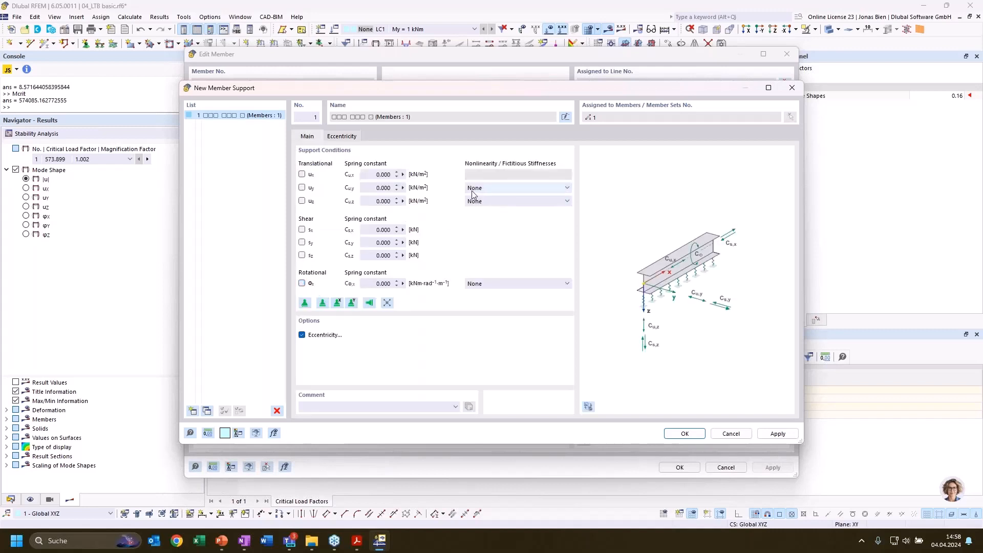
click(542, 190)
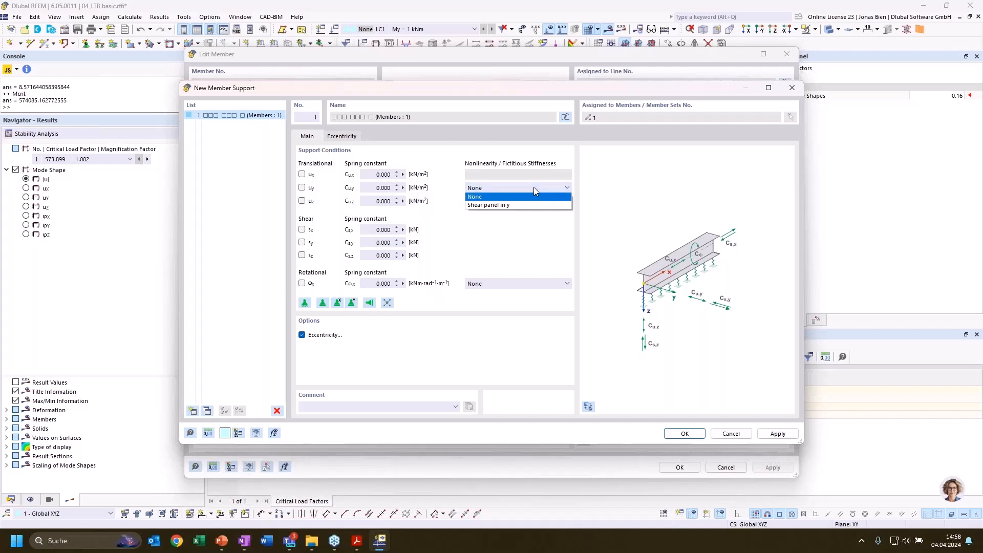
click(534, 187)
click(503, 283)
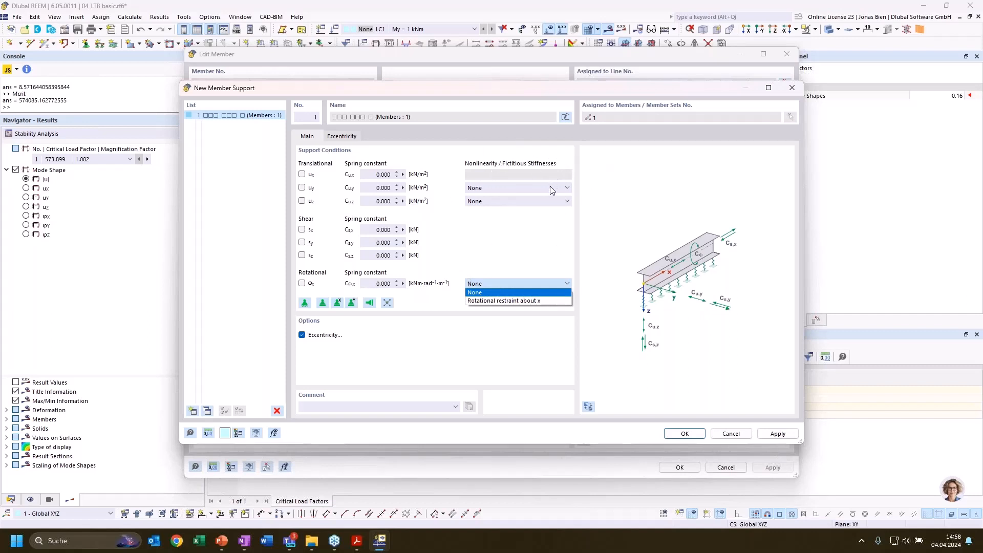
click(519, 266)
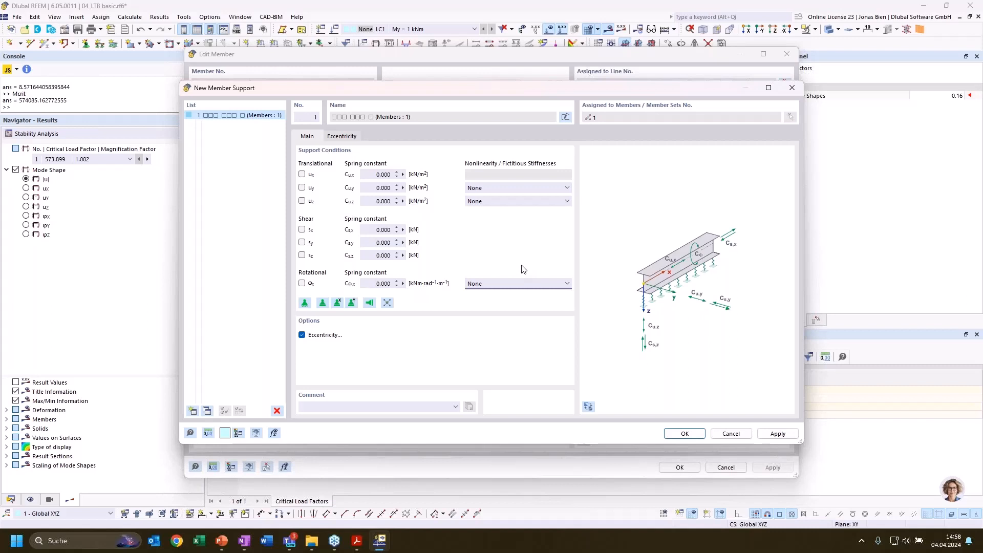
Set the support's rotational condition to Rotational restraint about x and create a new Continuous rotational restraint for it.
click(531, 285)
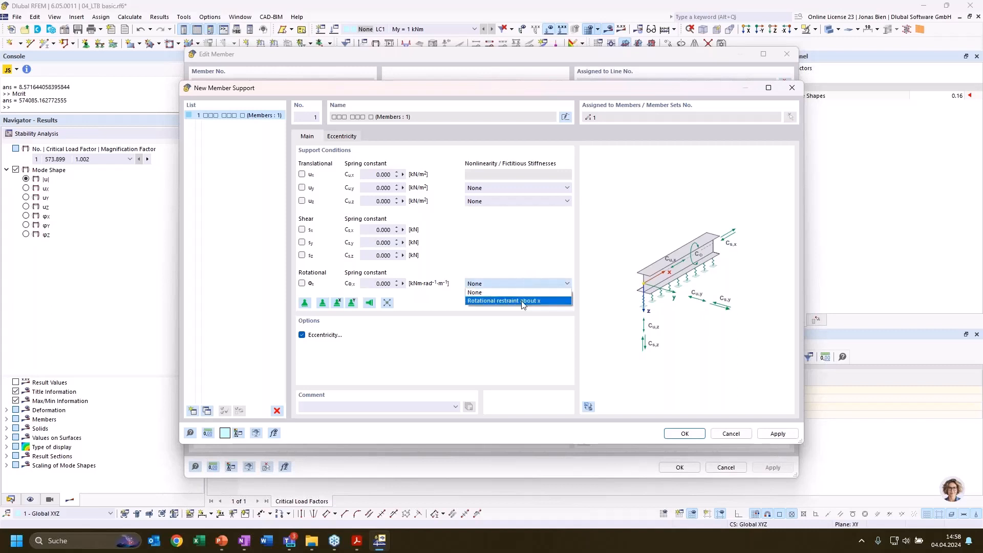
click(523, 301)
click(379, 136)
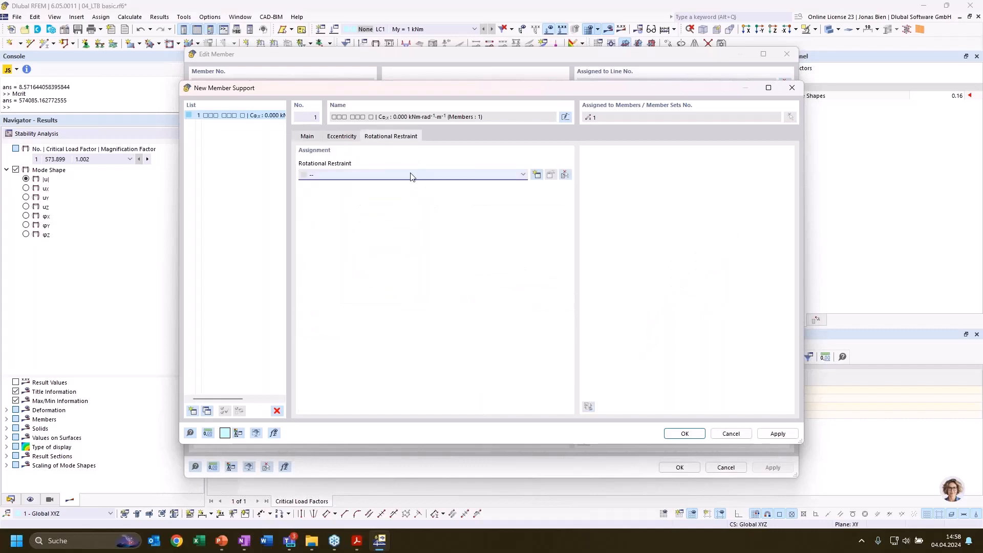
click(412, 176)
click(369, 190)
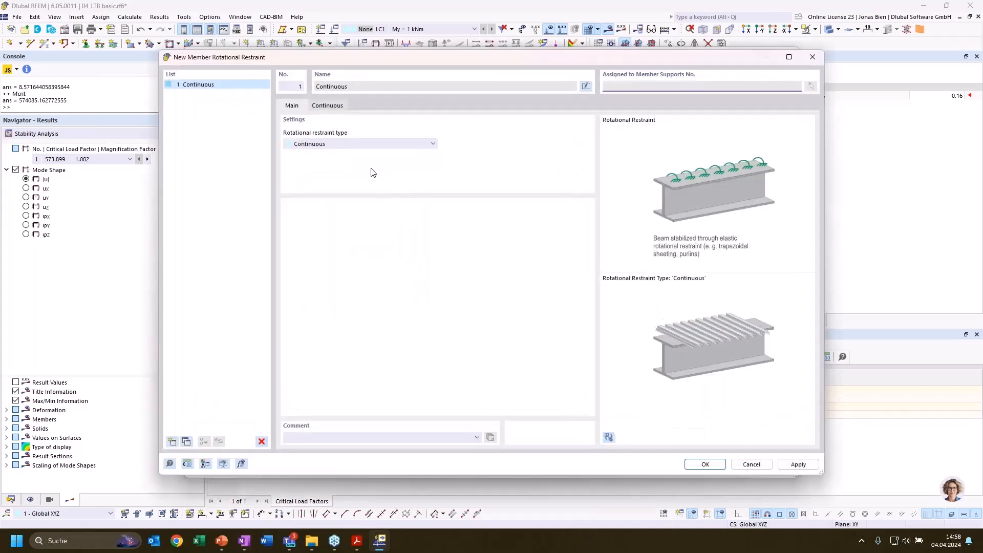
click(330, 106)
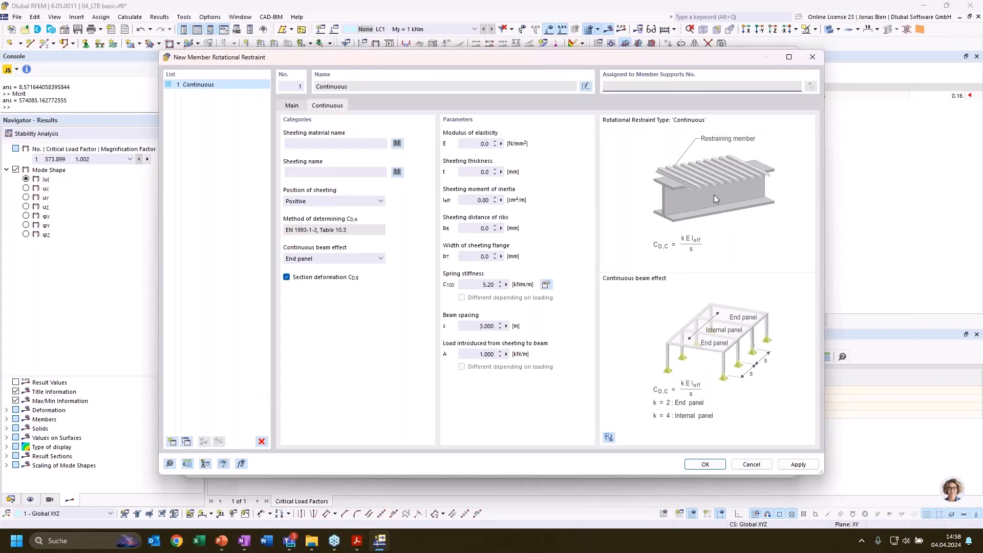
Assign S235 from the material library as the sheeting material of the rotational restraint.
click(398, 143)
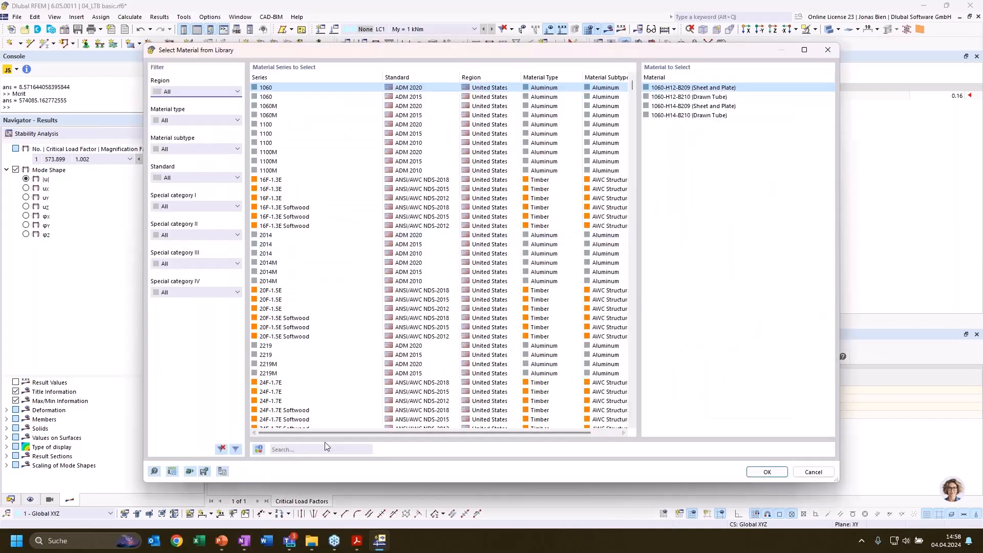
click(331, 450)
text(s)
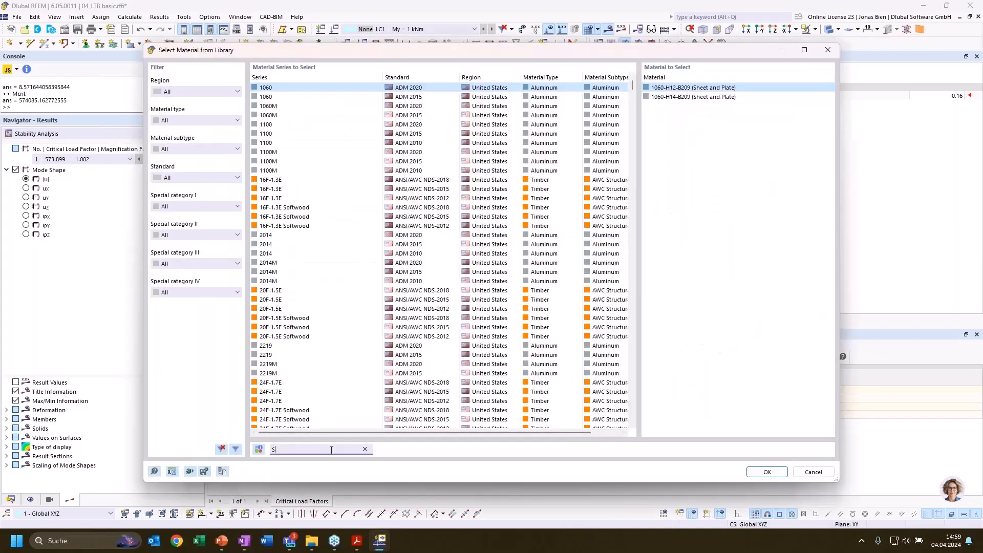
text(235)
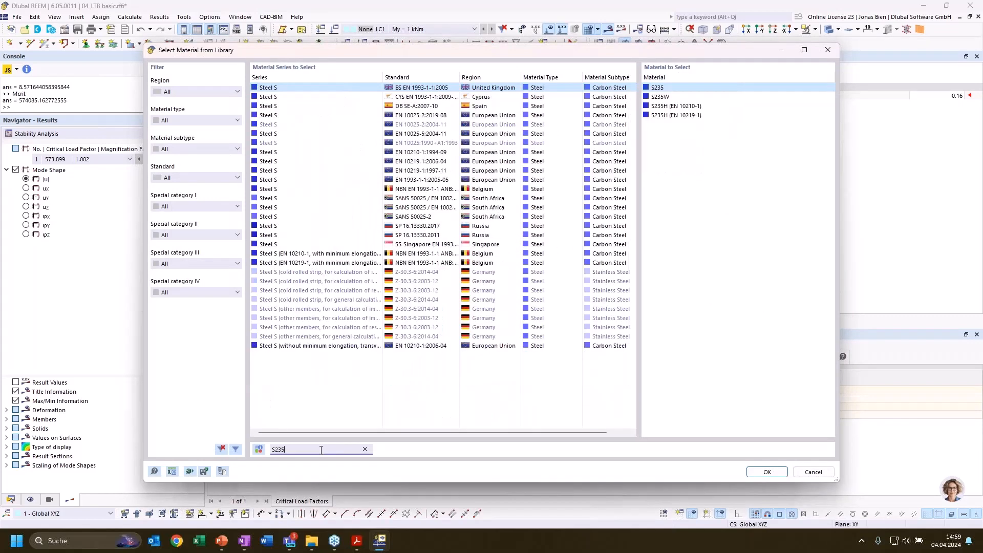
click(767, 472)
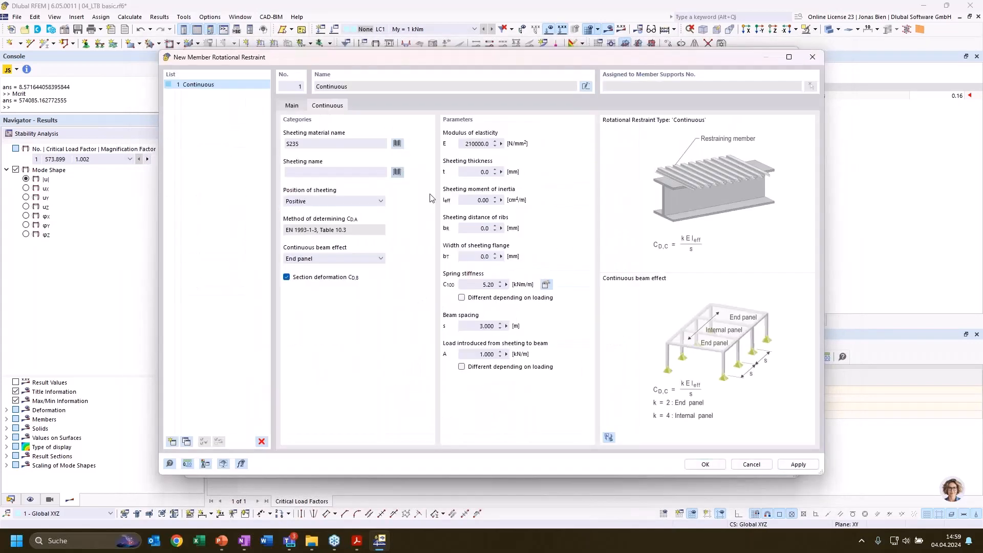
Choose the Arval (+) 40/183 - 0.88 trapezoidal section as the sheeting of the rotational restraint.
click(397, 172)
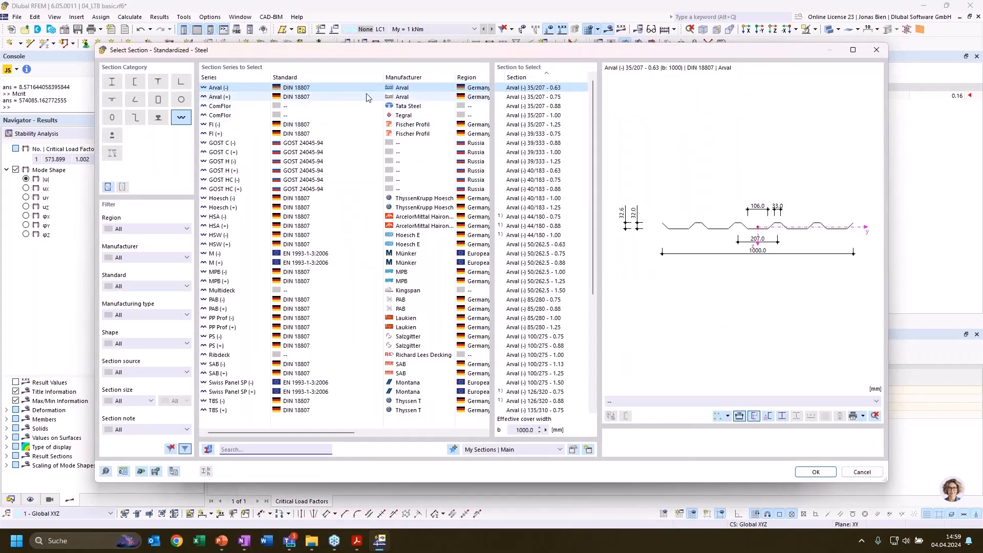
click(564, 189)
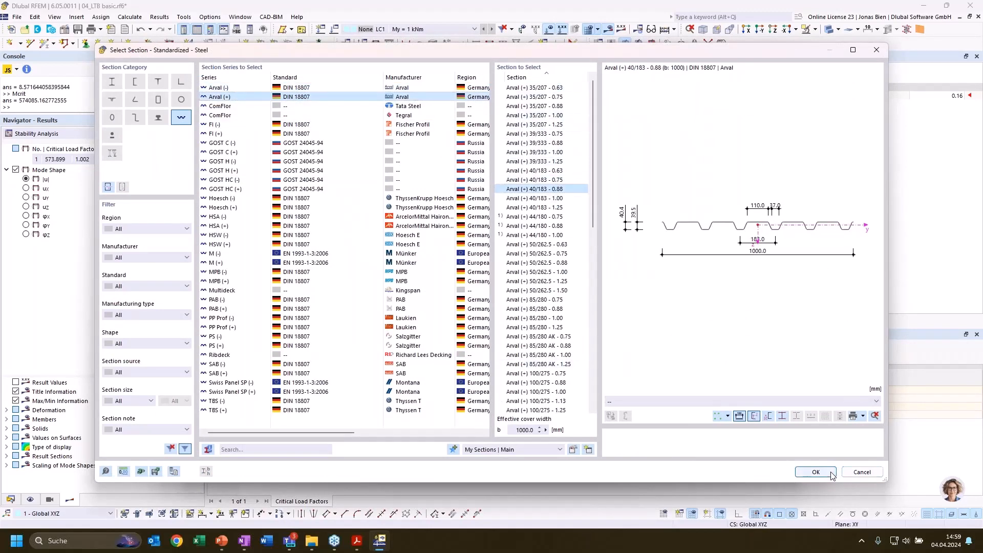
click(816, 472)
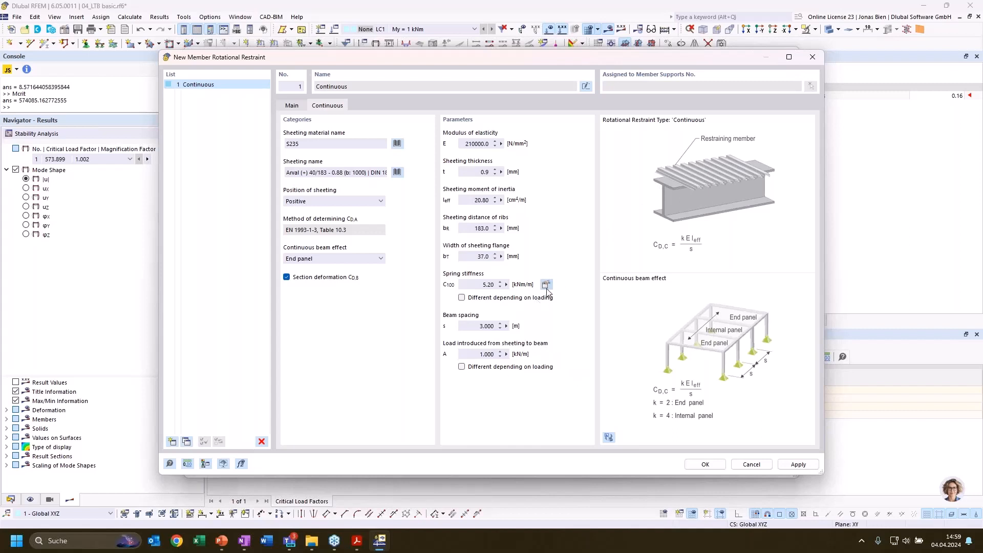
Try loading-dependent values for the spring stiffness and the load introduced from sheeting, activating different values for LC1.
click(462, 297)
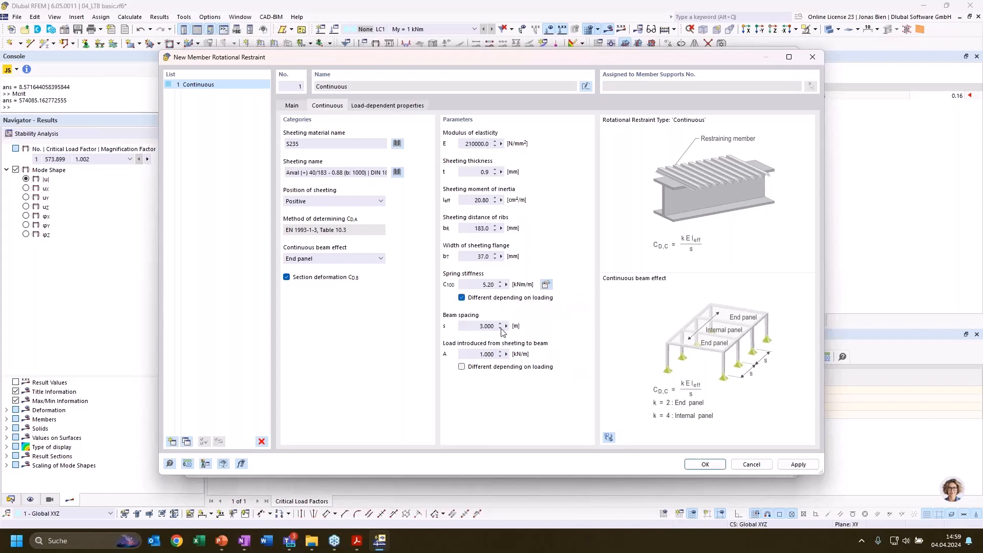
click(462, 367)
click(405, 105)
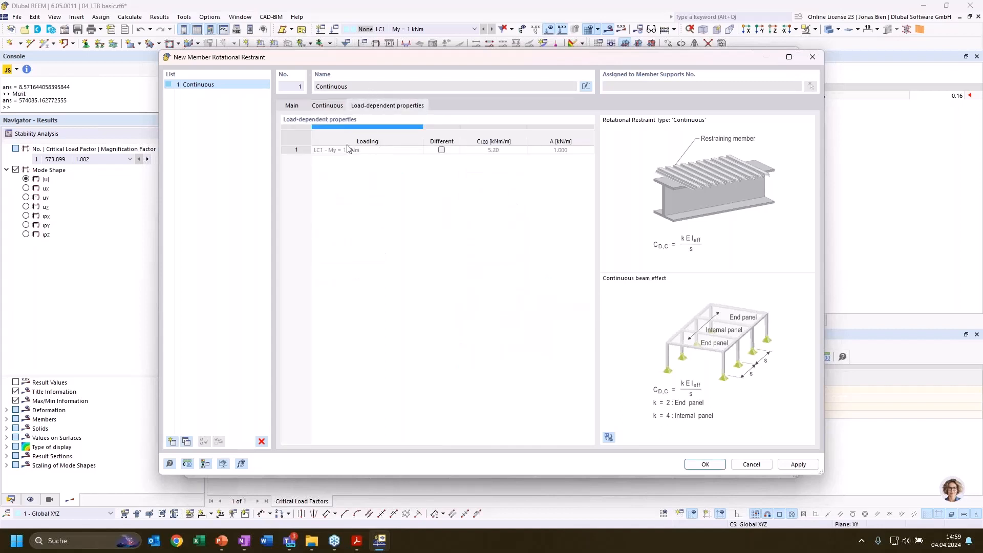
click(441, 149)
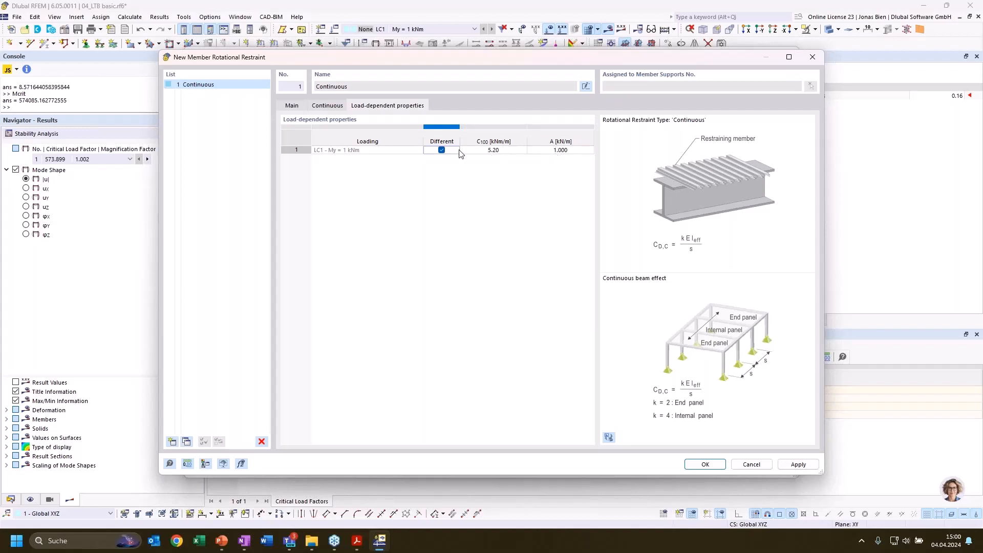
click(327, 106)
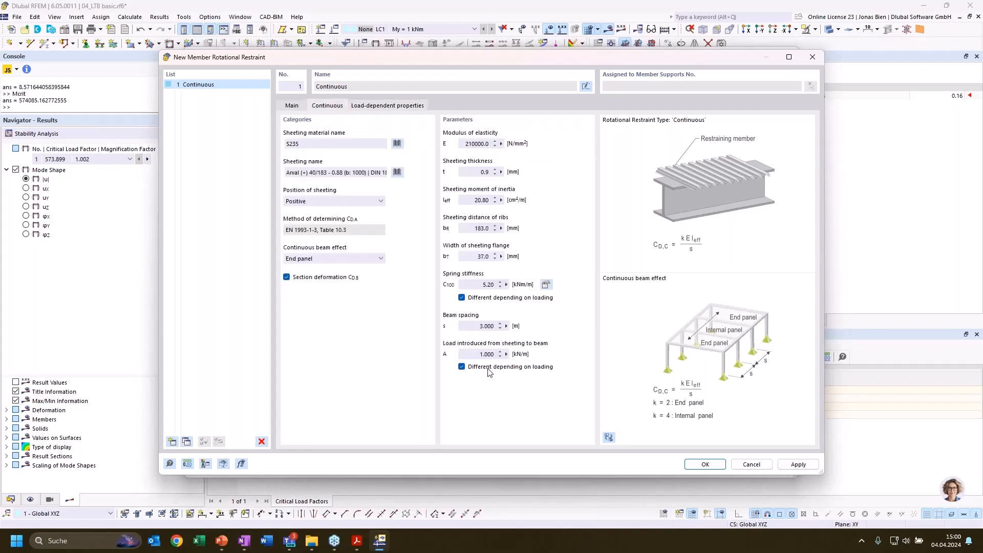
click(462, 298)
click(462, 367)
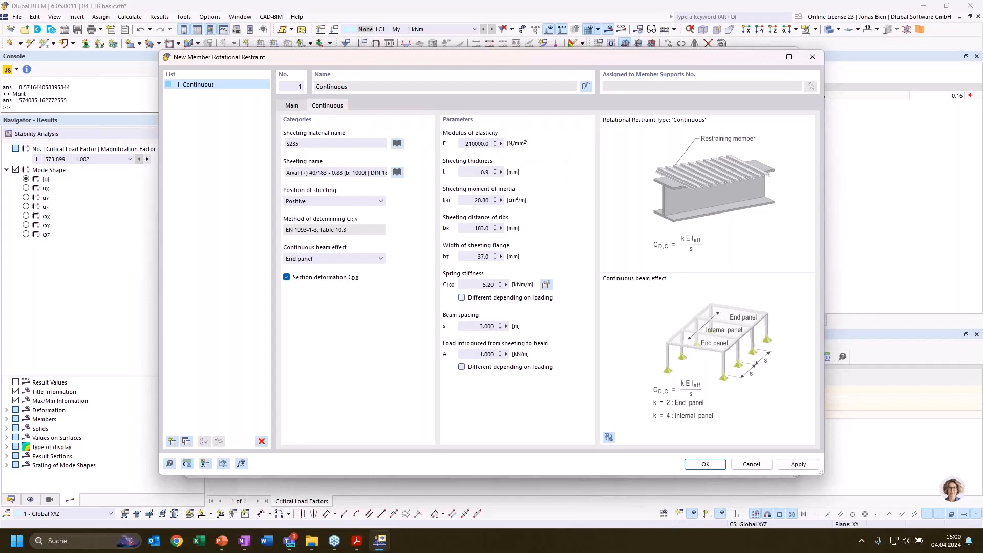
Accept the continuous rotational restraint and the new member support, and return to the member's main settings.
click(292, 106)
click(699, 463)
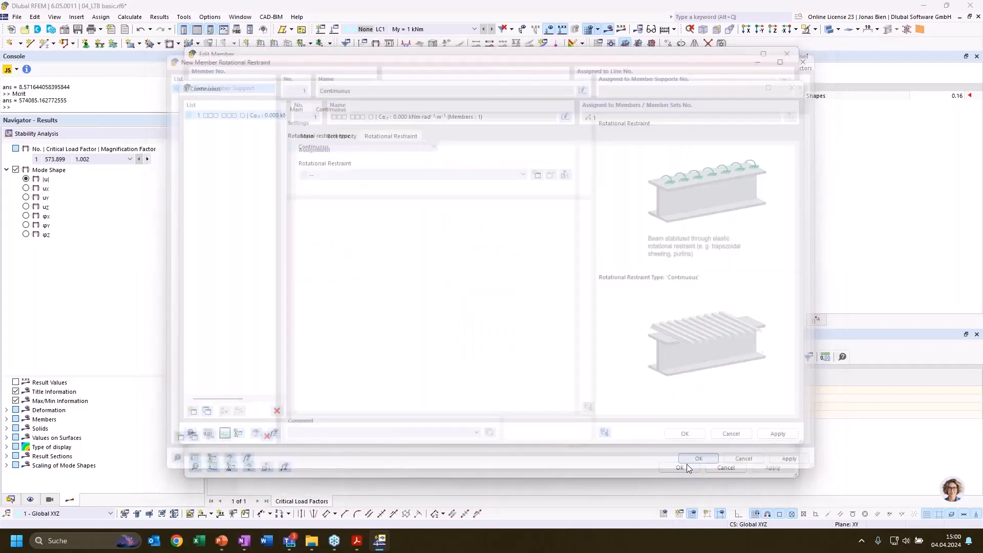
click(685, 434)
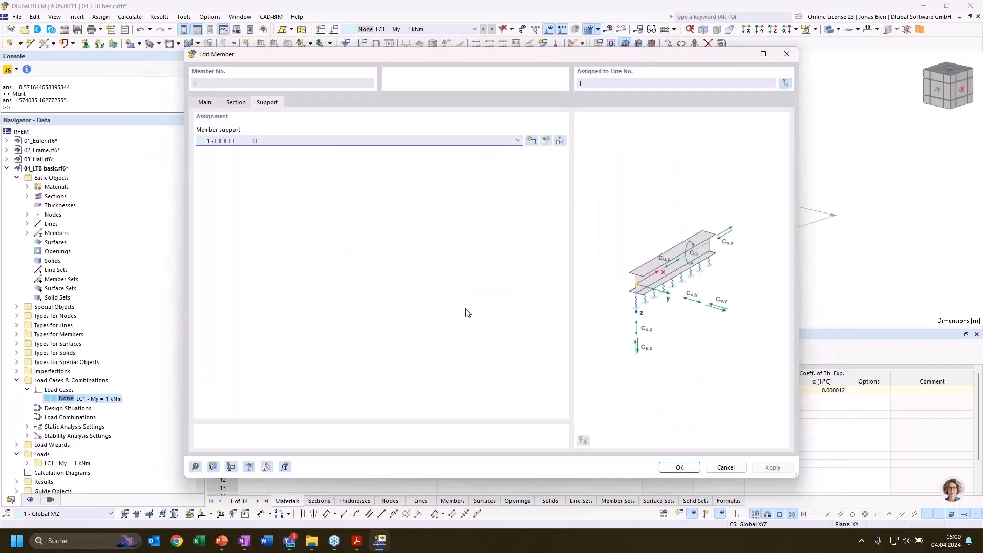
click(241, 103)
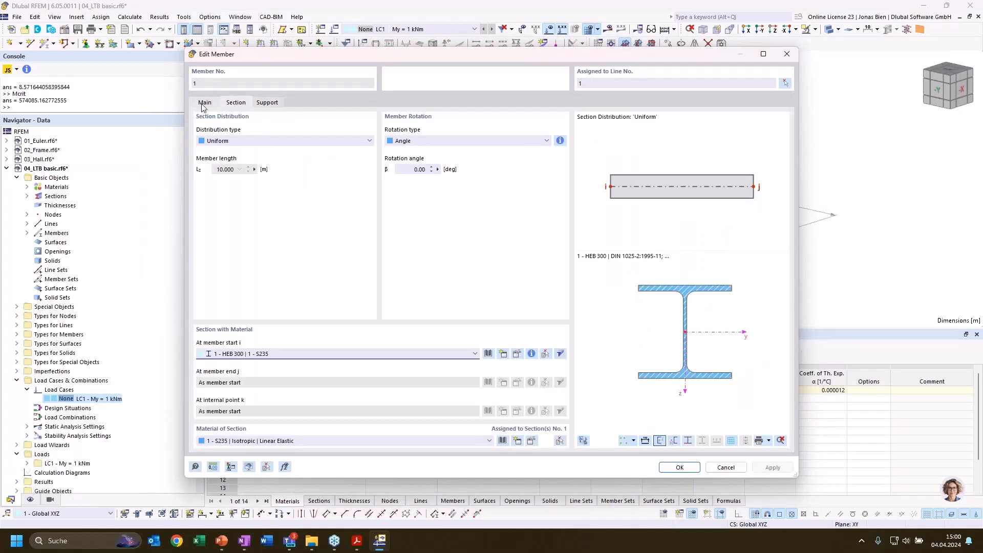
click(204, 103)
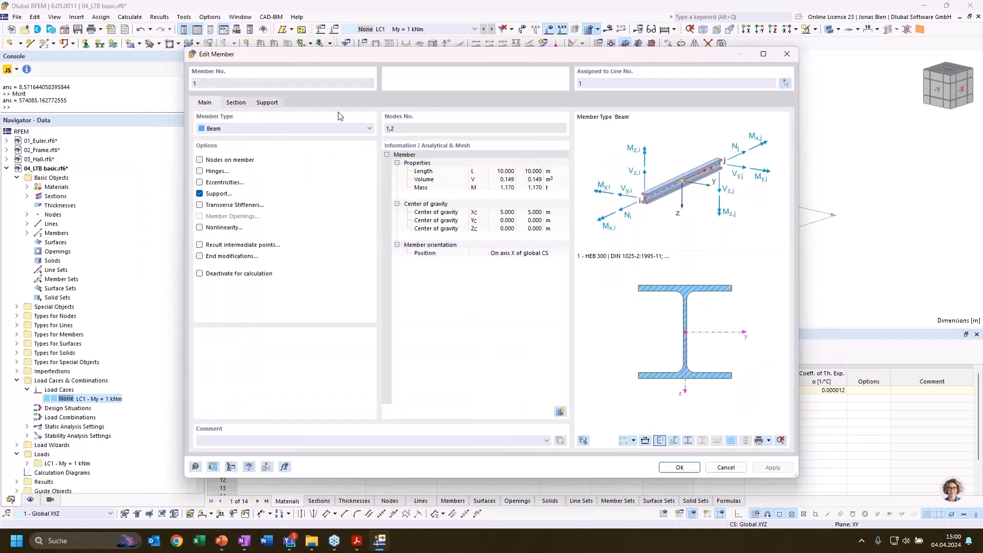
Review the shear panel options in y and z for the member support, keep None for both, and accept the support and member.
click(268, 104)
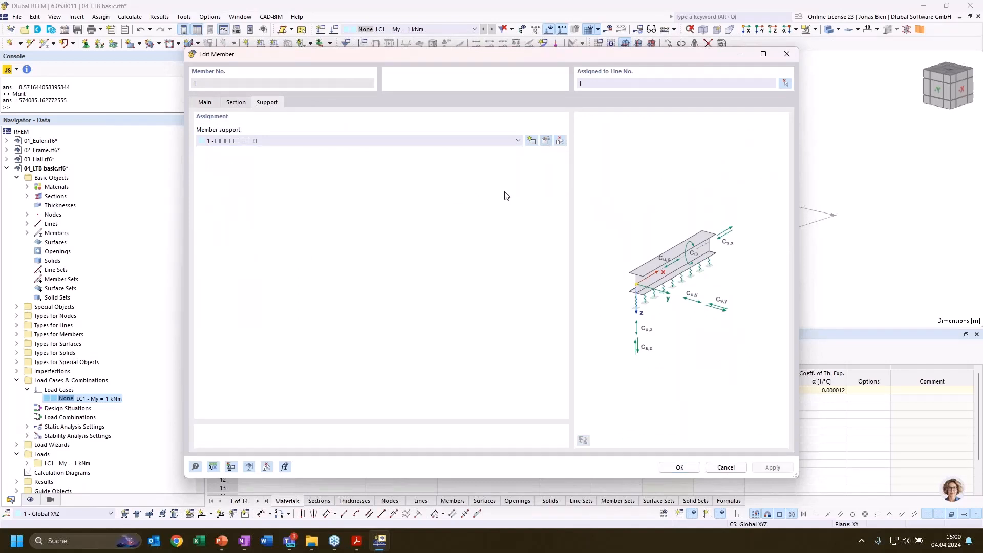
click(517, 201)
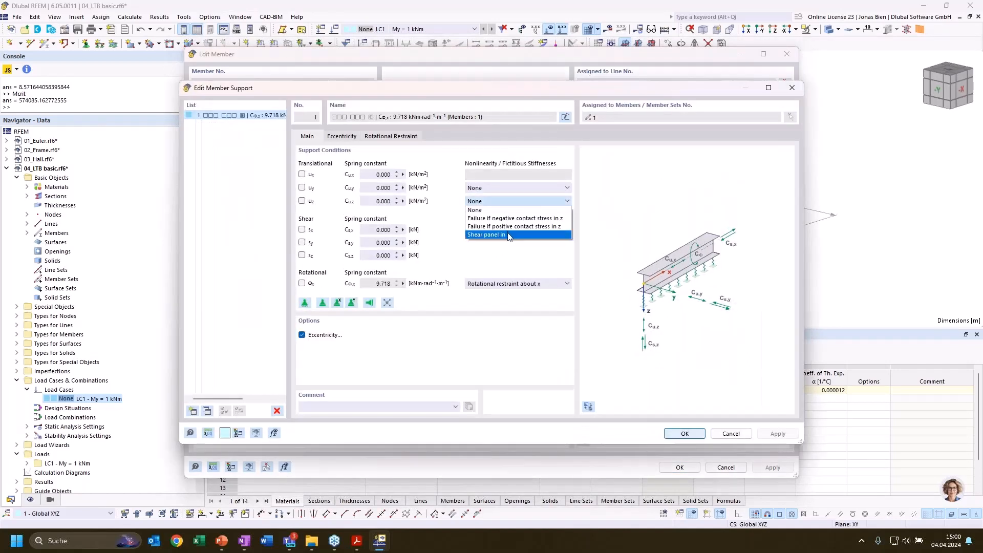
click(513, 188)
click(514, 187)
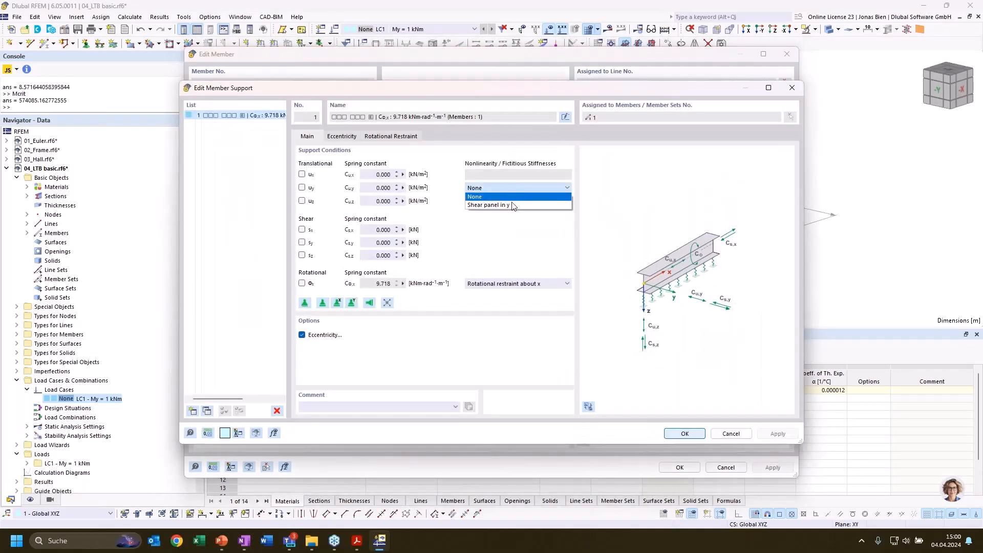
click(510, 202)
click(510, 201)
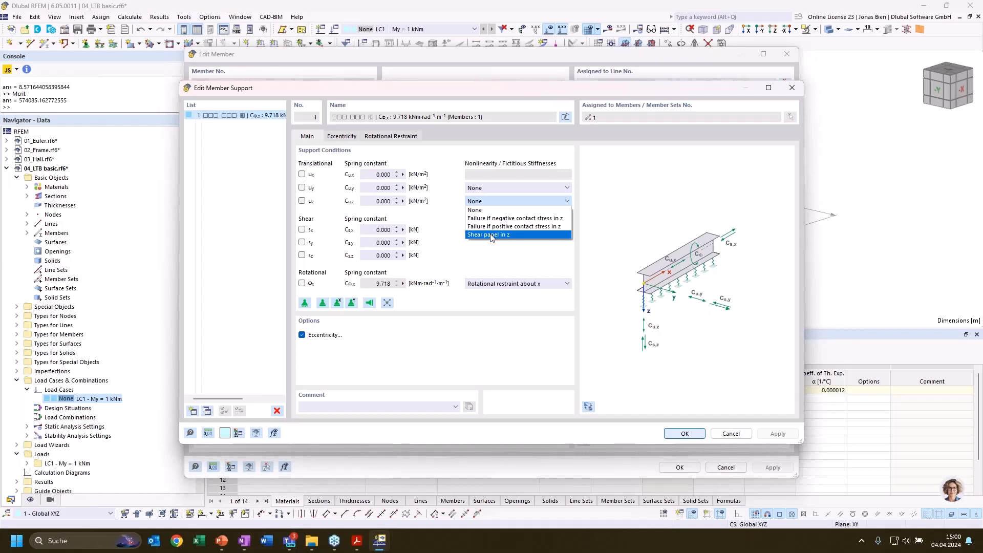
click(515, 199)
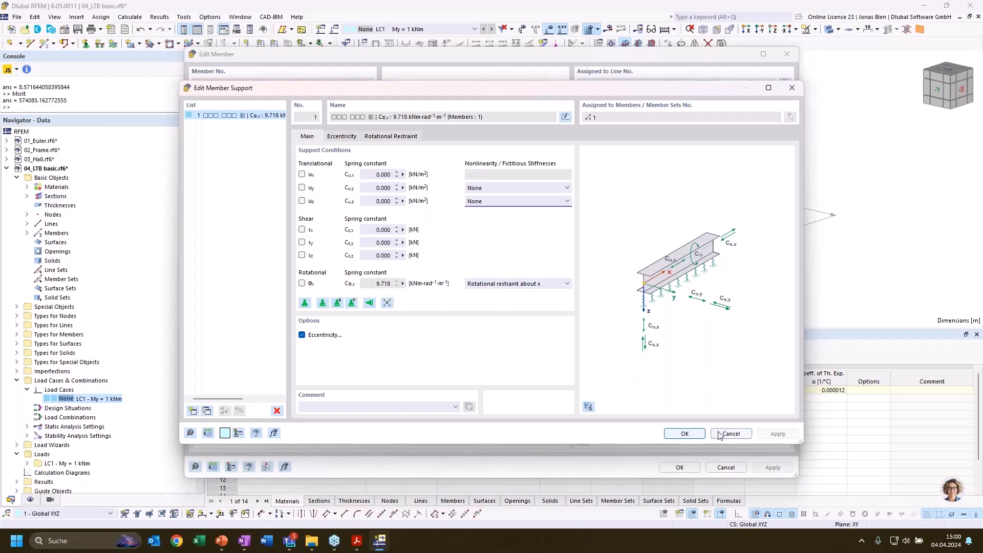
click(686, 433)
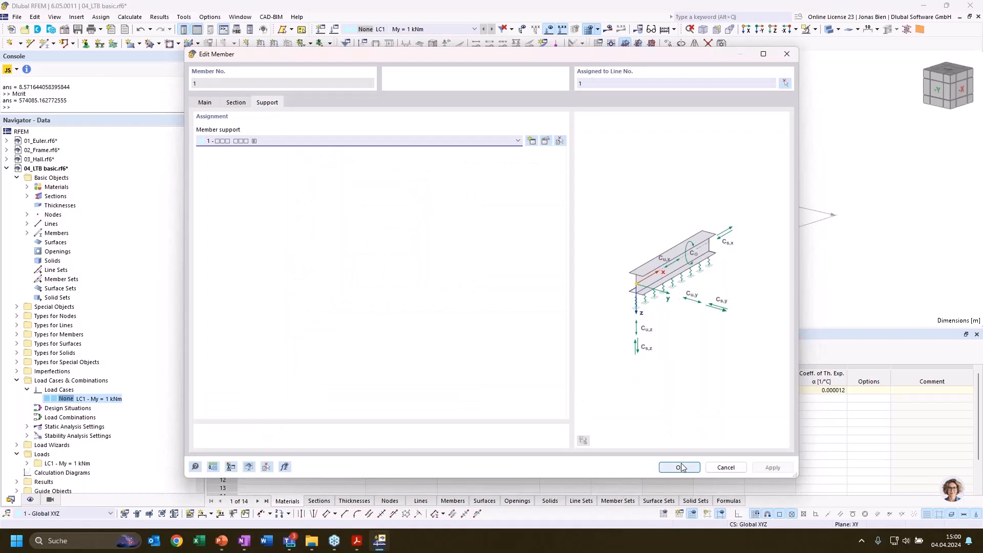
click(681, 467)
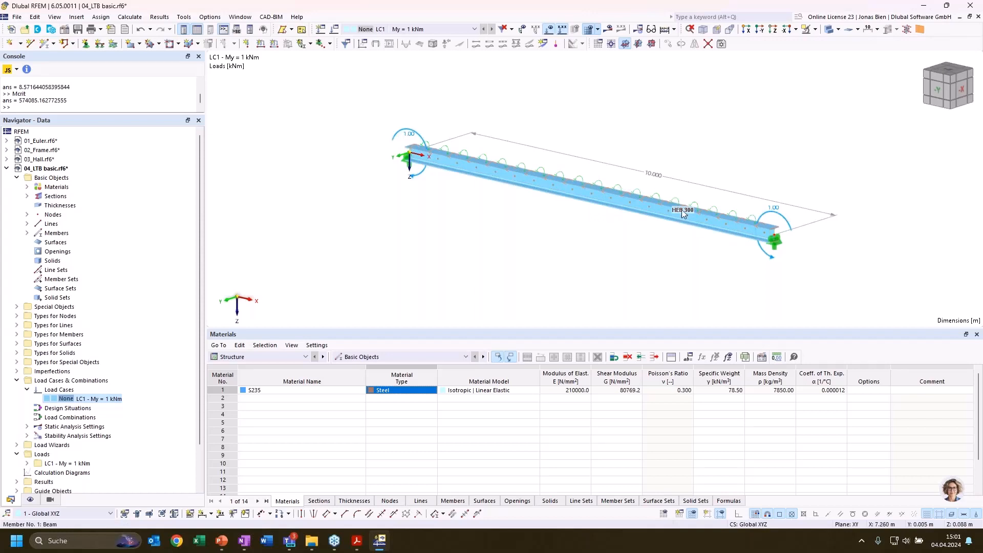
Activate the Steel Design add-on in the base data of the 04_LTB basic model.
right_click(80, 169)
click(122, 177)
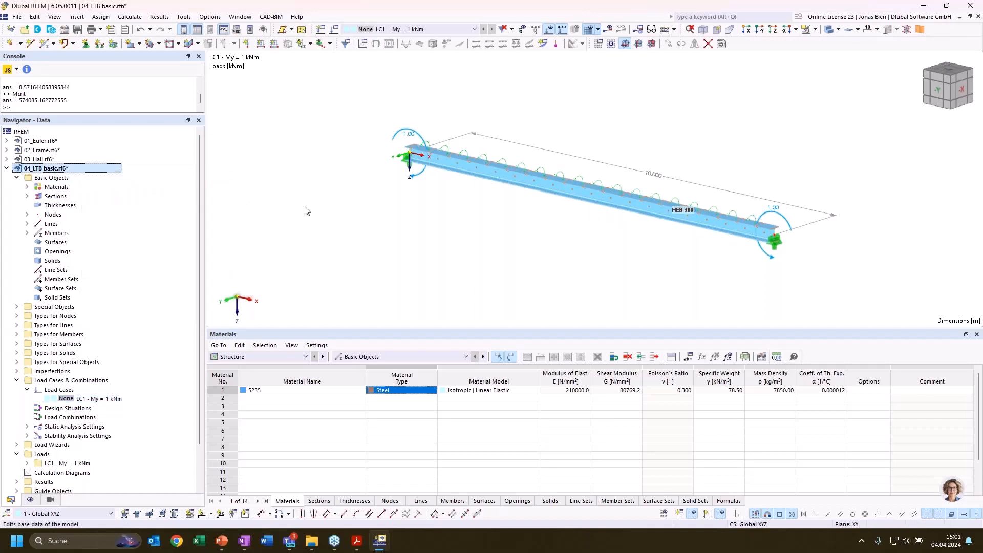
click(325, 71)
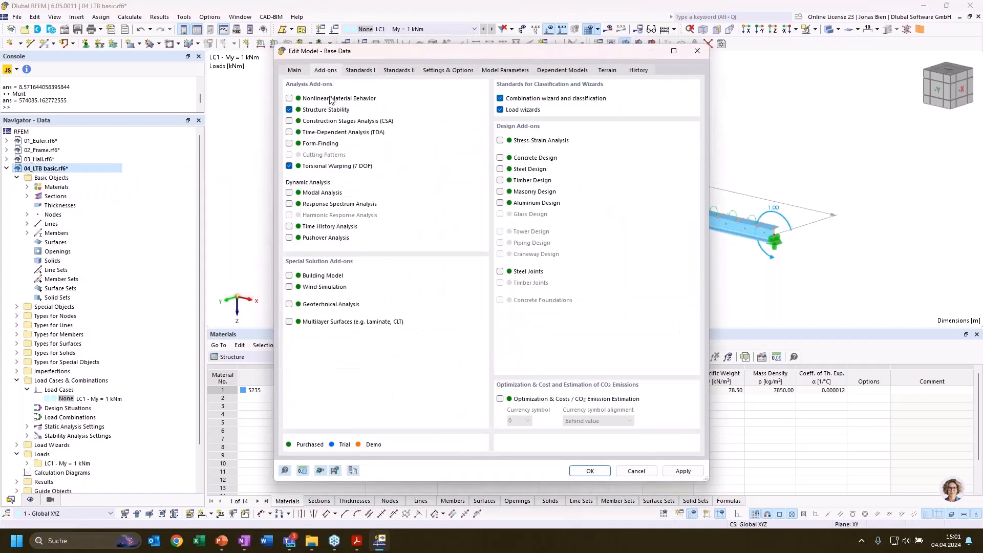
click(500, 169)
click(590, 471)
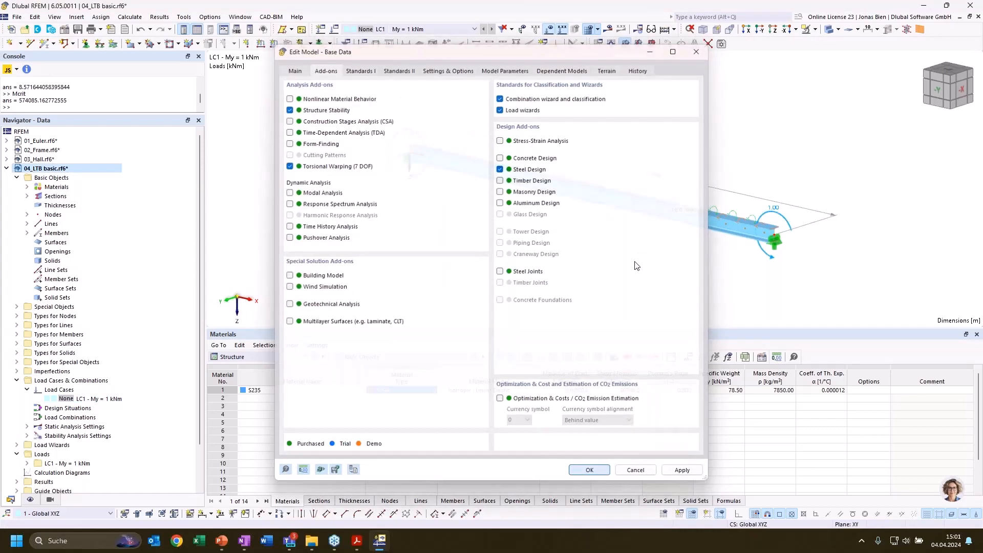
Assign new steel design effective lengths to the HEB 300 member, keeping the eigenvalue method and the default nodal supports at both ends.
double_click(524, 179)
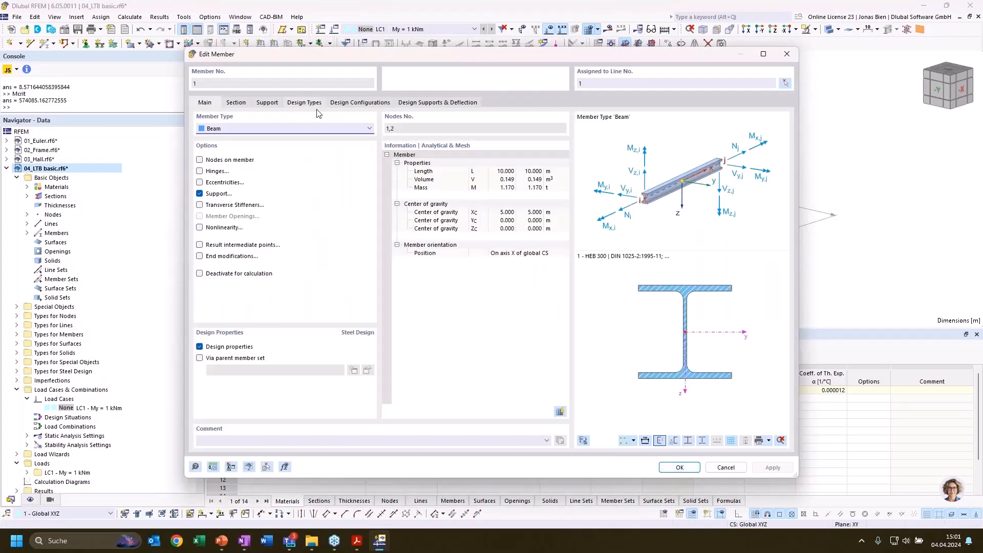
click(304, 103)
click(321, 141)
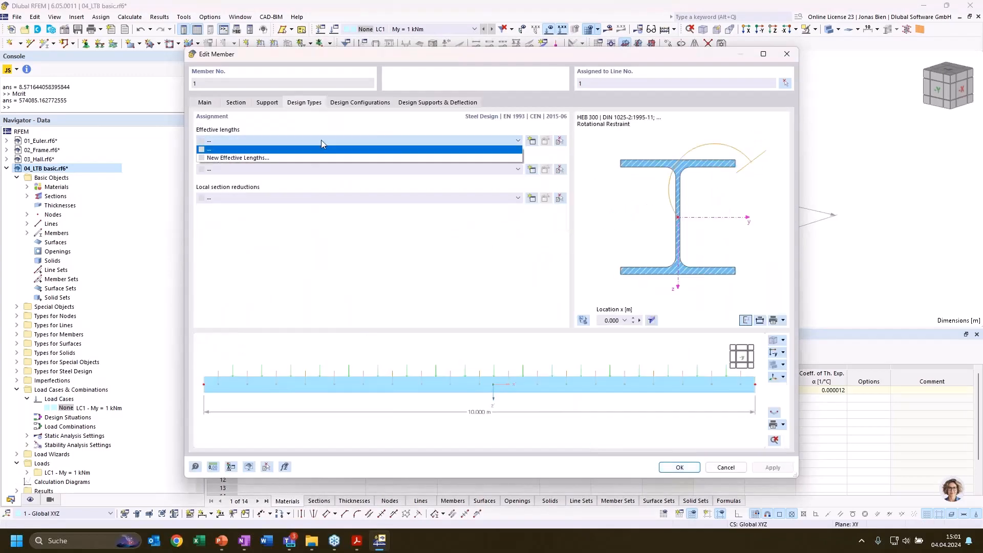
click(296, 157)
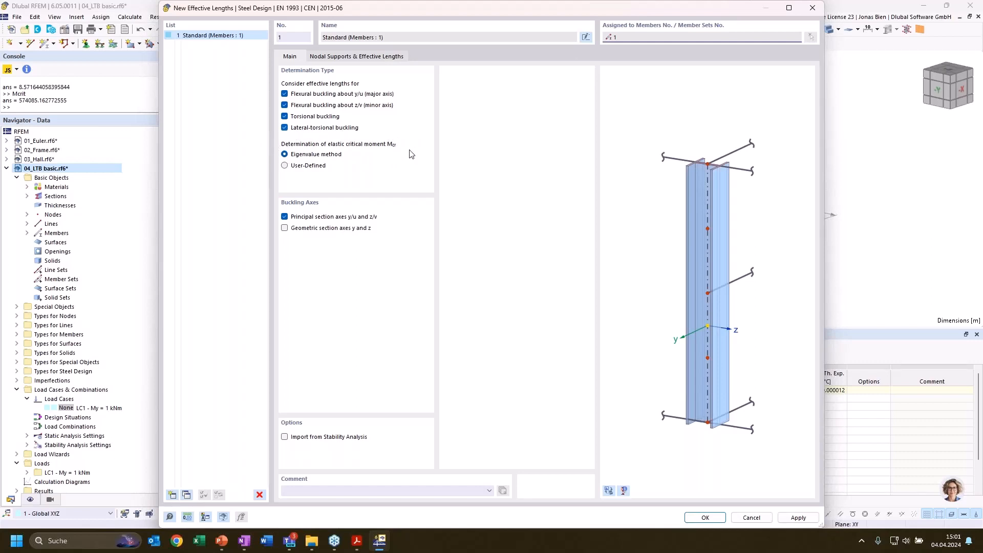
click(339, 57)
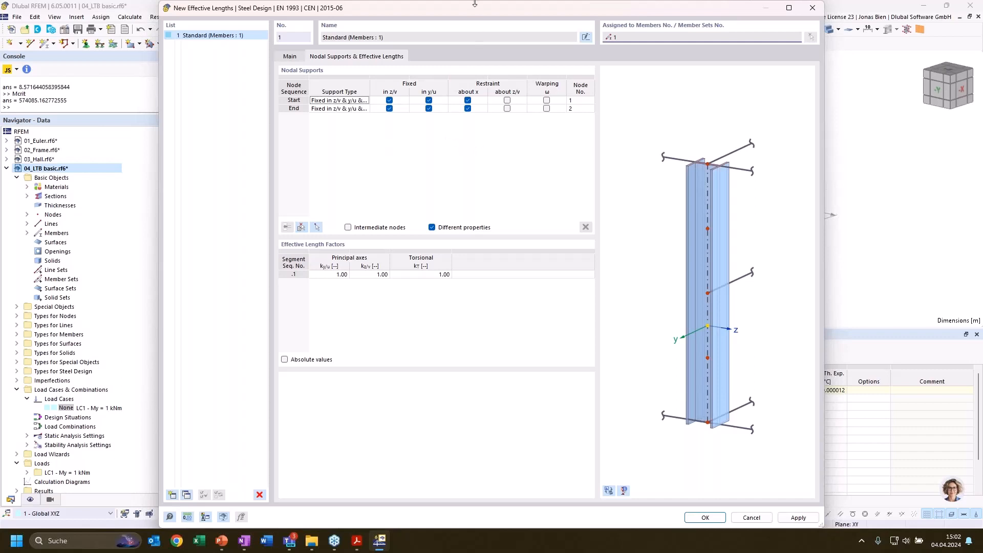
drag(475, 3, 474, 24)
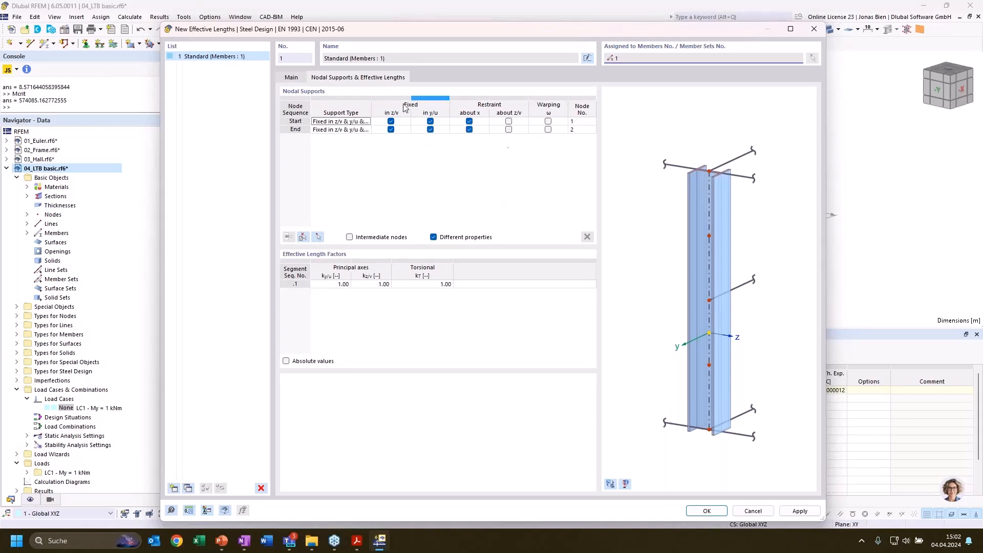
click(710, 512)
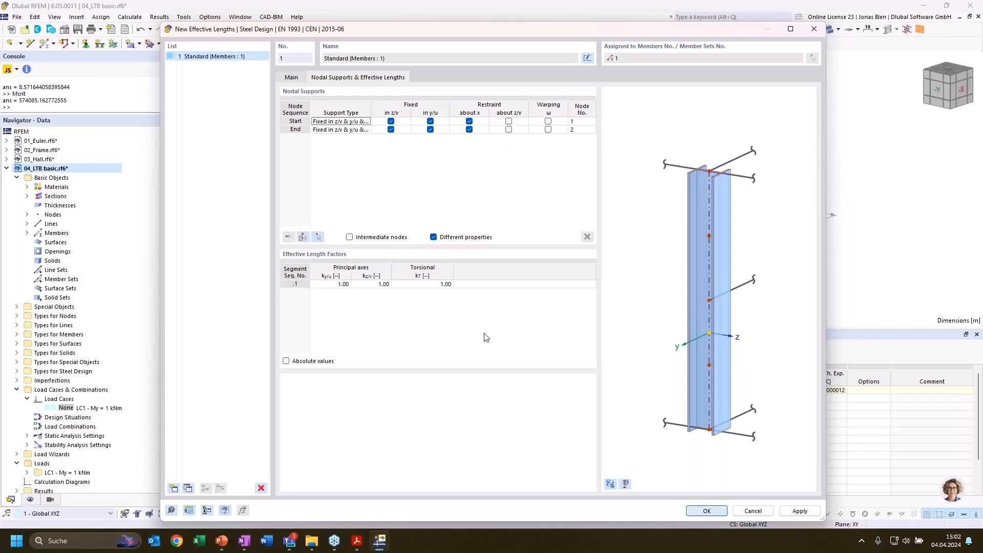
click(680, 468)
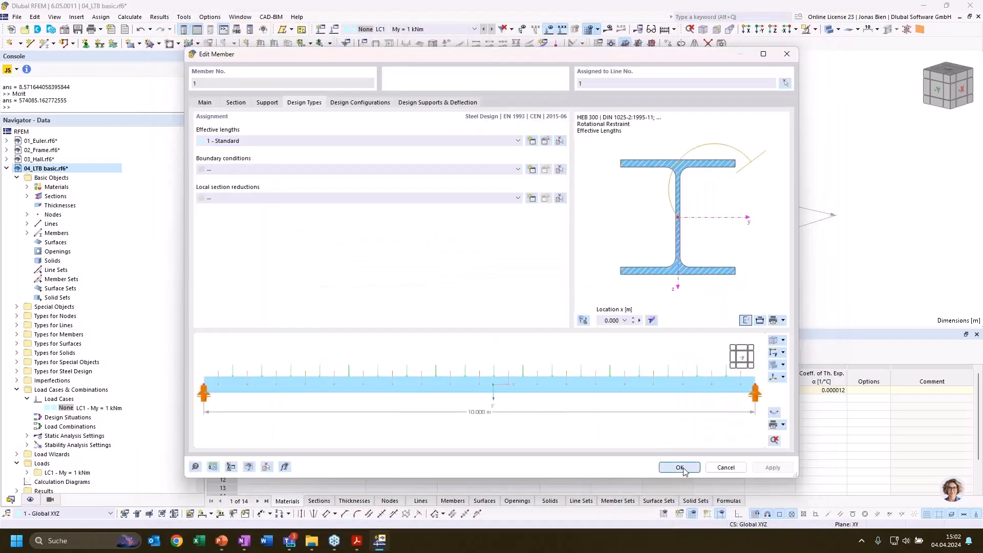
Set the type of design situation DS1 to ULS (STR/GEO) - Permanent and transient - Eq. 6.10.
double_click(67, 417)
click(353, 148)
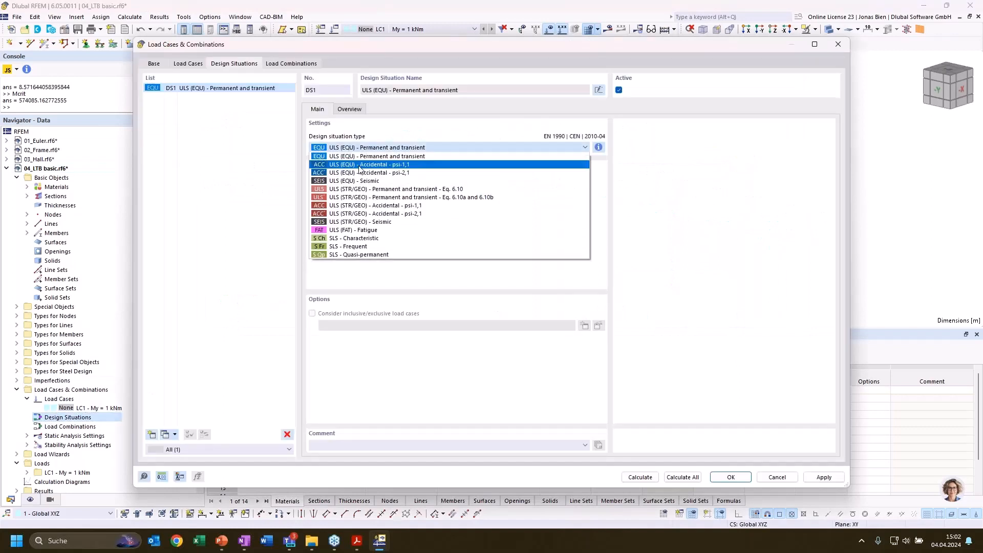
click(361, 190)
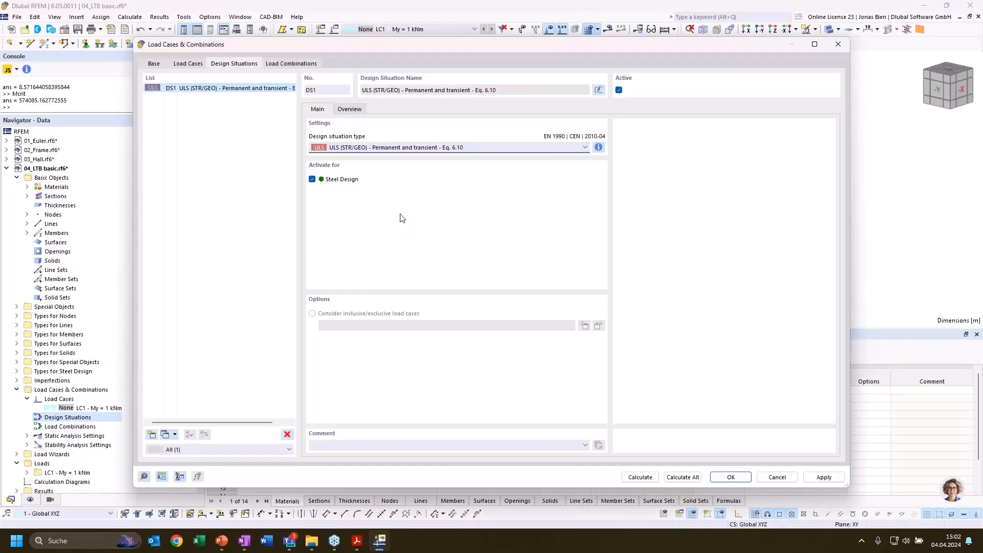
Create load combination CO1 for DS1 containing LC1 with a factor of 1.00, and accept the load cases and combinations.
click(280, 66)
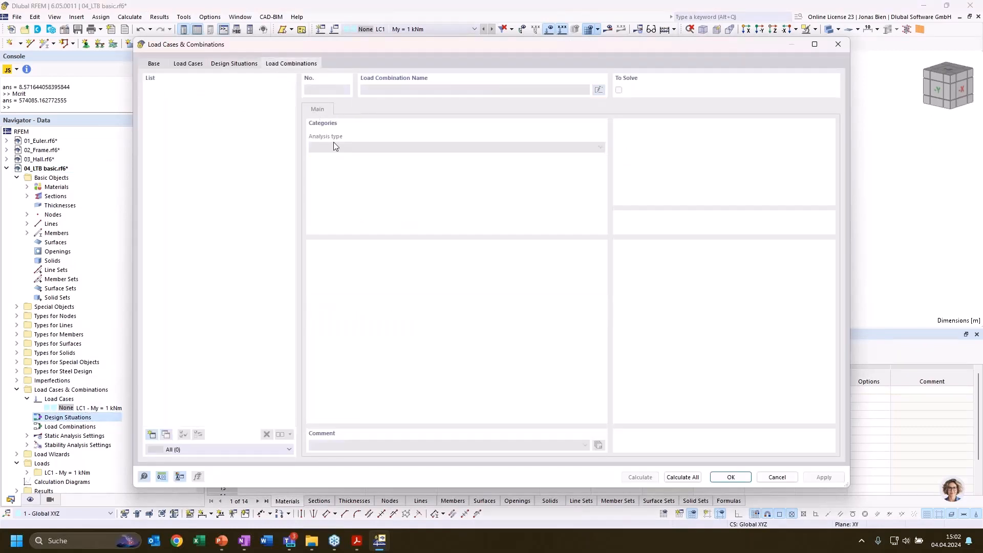
click(152, 435)
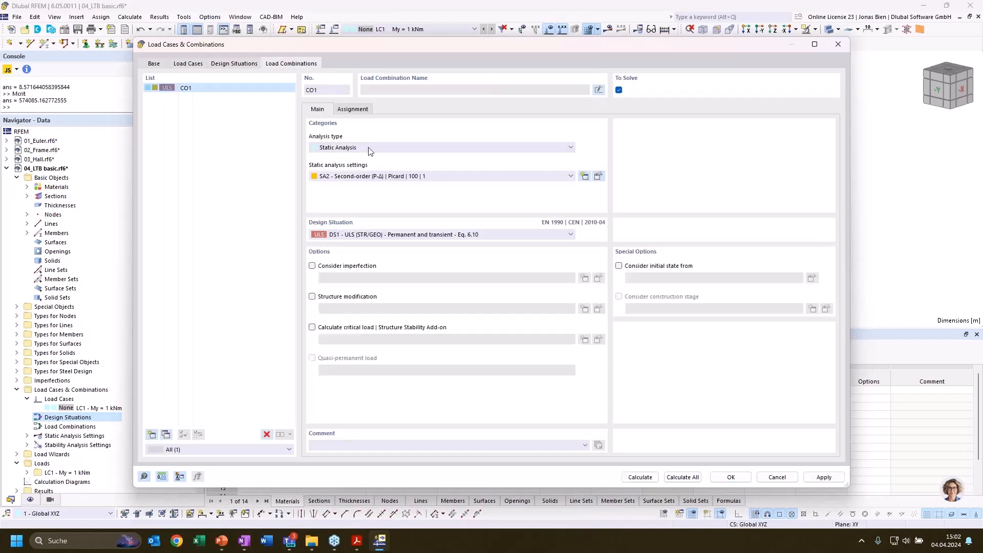
click(352, 109)
click(373, 134)
double_click(374, 134)
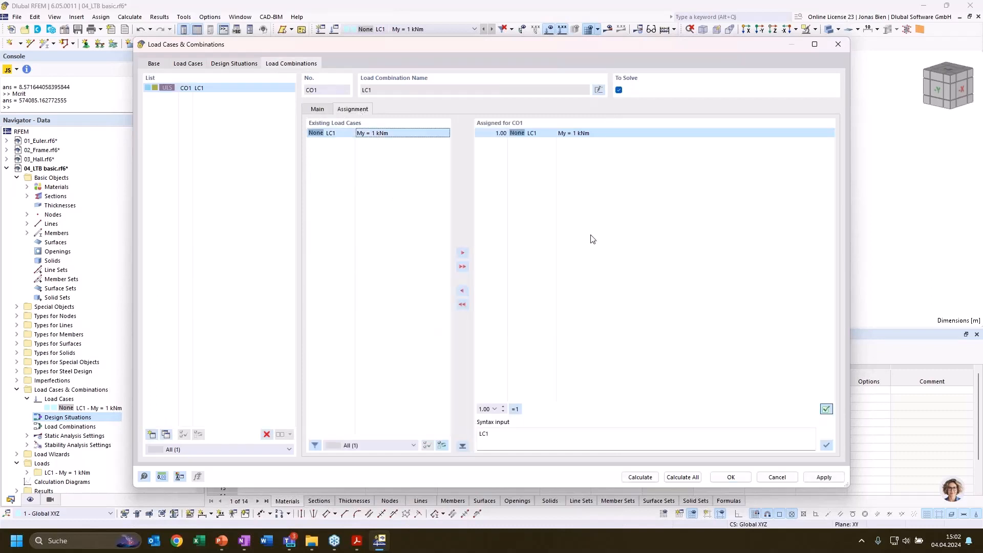
click(731, 477)
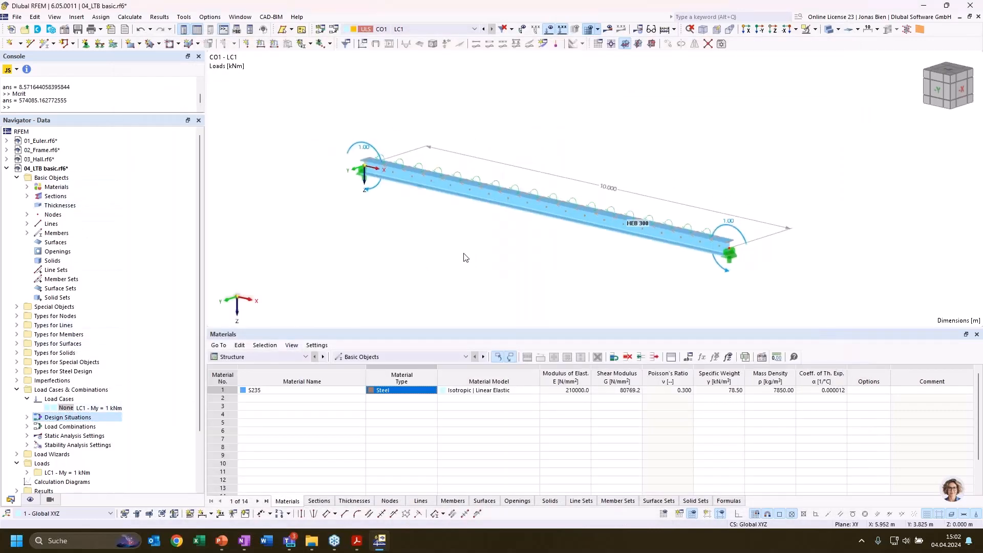
Calculate the whole model and show the critical load factors of the stability analysis for LC1.
click(129, 17)
click(148, 40)
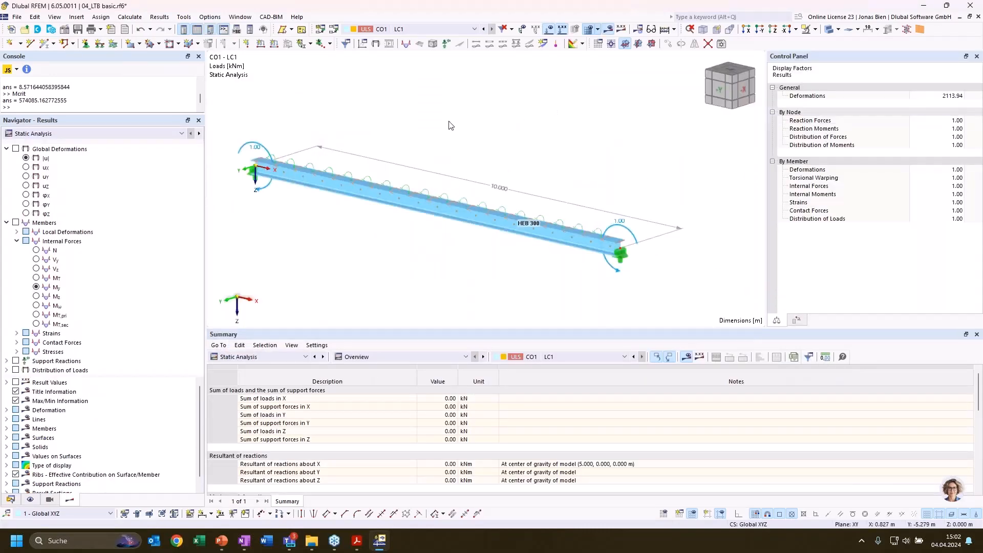
middle_drag(449, 120, 467, 120)
click(125, 133)
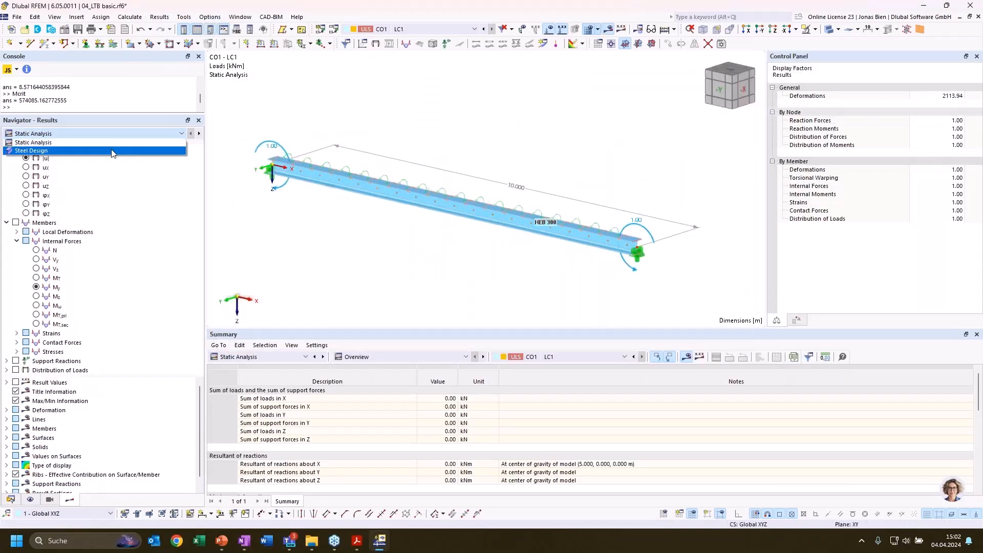
click(128, 143)
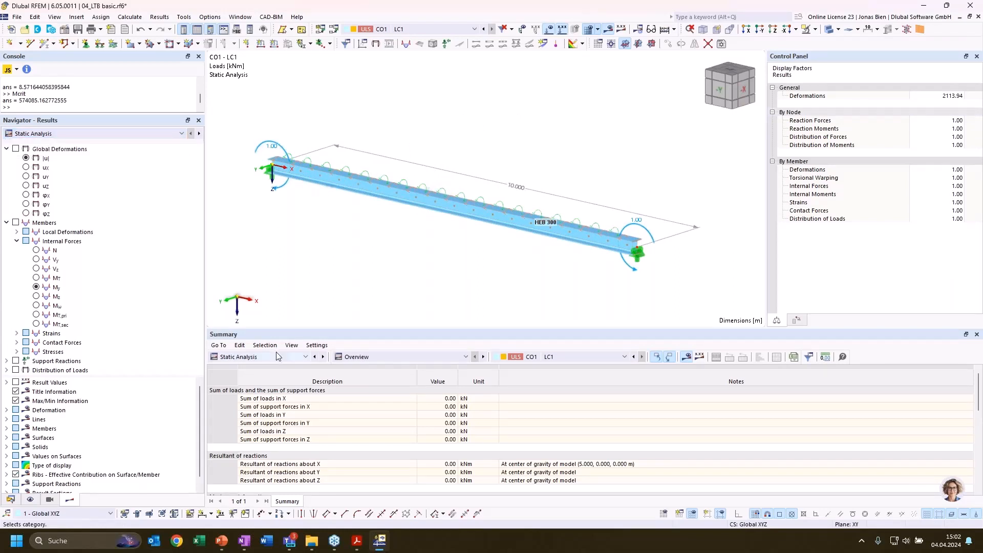
click(259, 357)
click(245, 431)
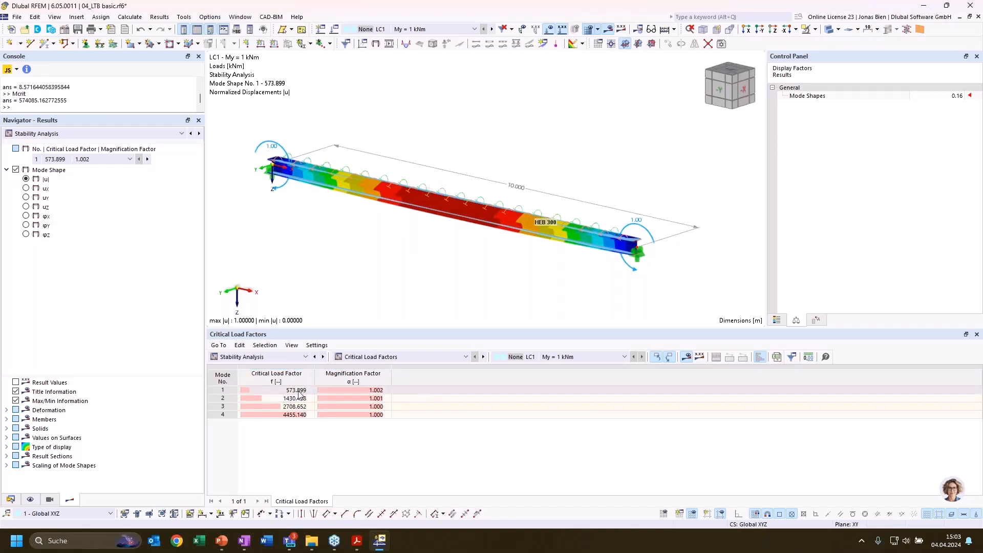
Show the Steel Design ratios on members and display the mode shape of the lateral torsional buckling check ST2100.
click(10, 500)
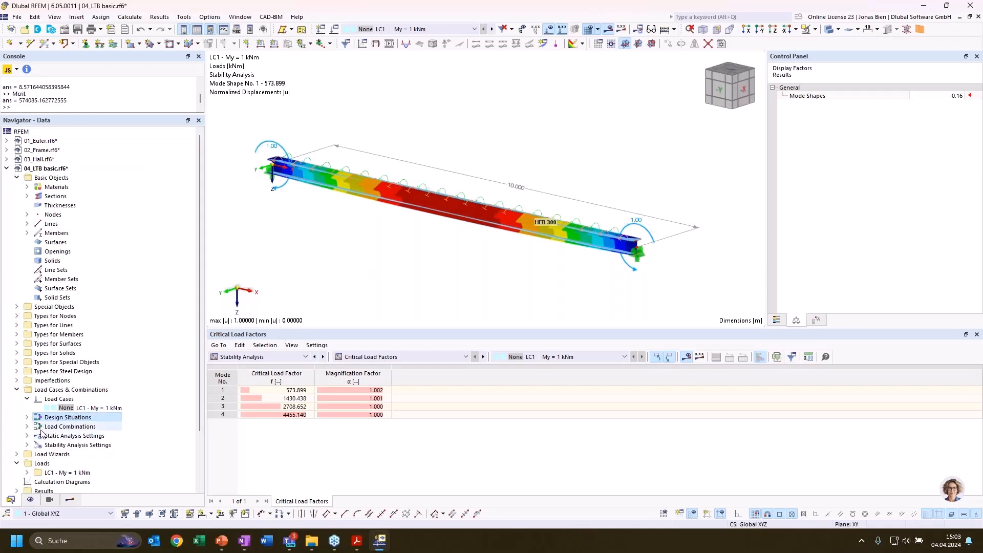
scroll(40, 454, down, 1)
click(242, 357)
click(239, 437)
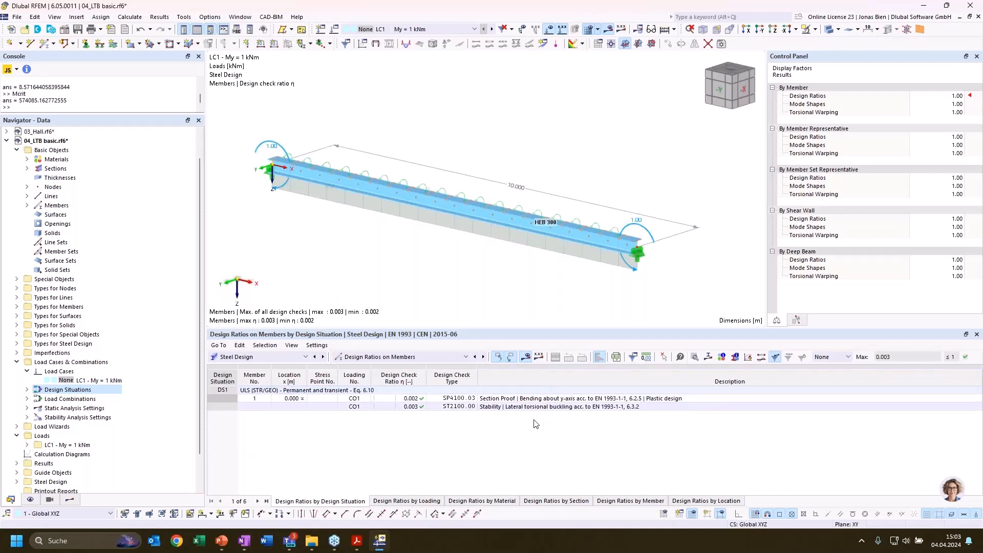
click(522, 407)
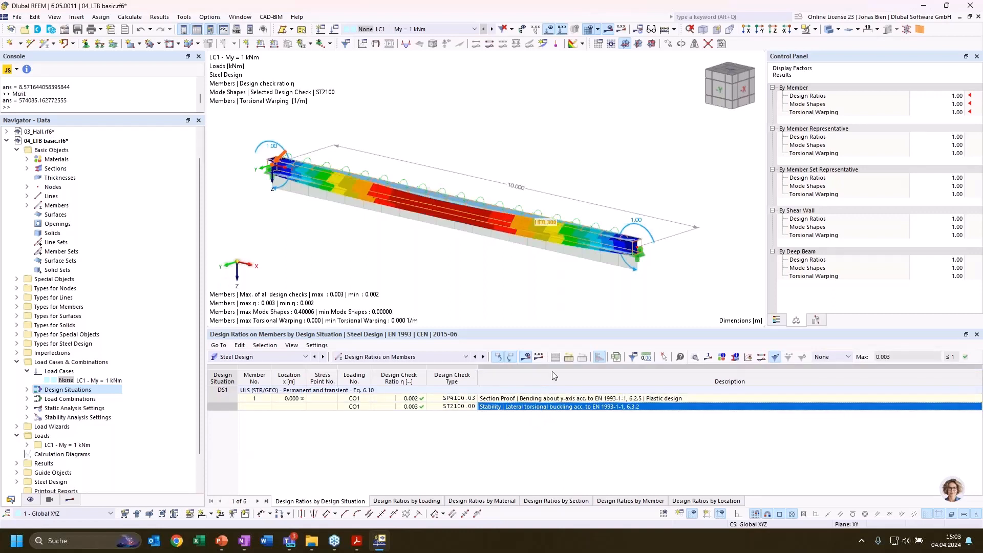
ctrl+middle_drag(533, 281, 507, 269)
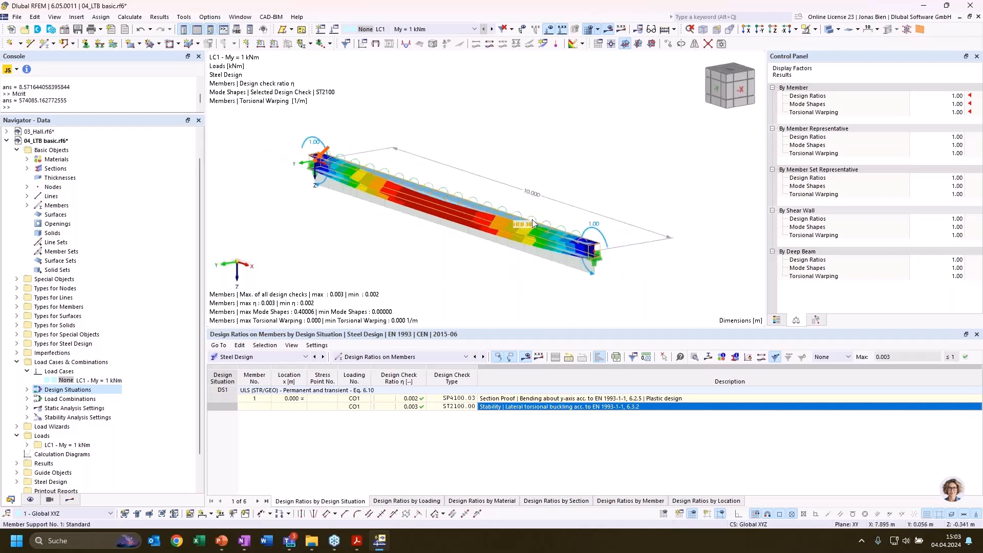
Examine the elastic critical moment for lateral-torsional buckling in the ST2100 design check details, and close the details.
click(71, 499)
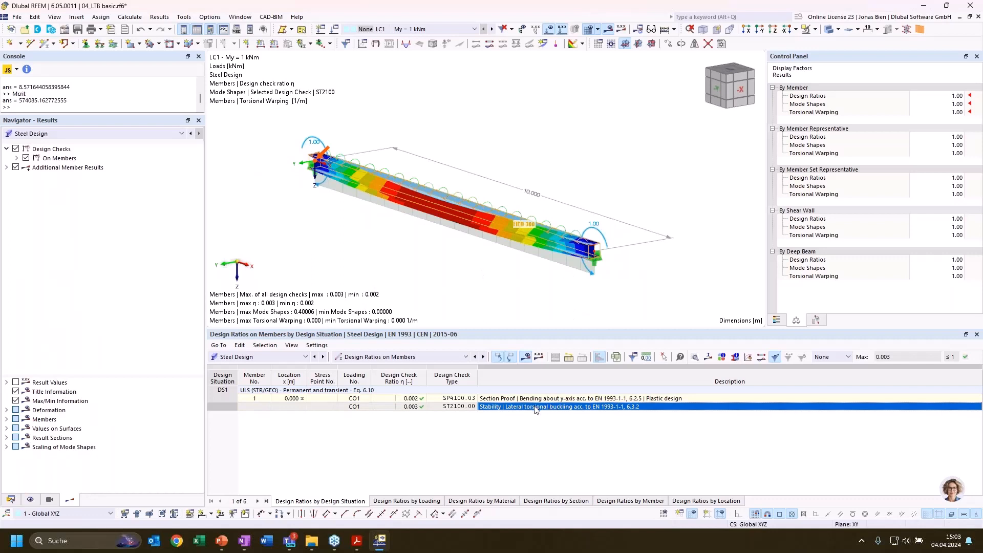
ctrl+middle_drag(493, 278, 477, 293)
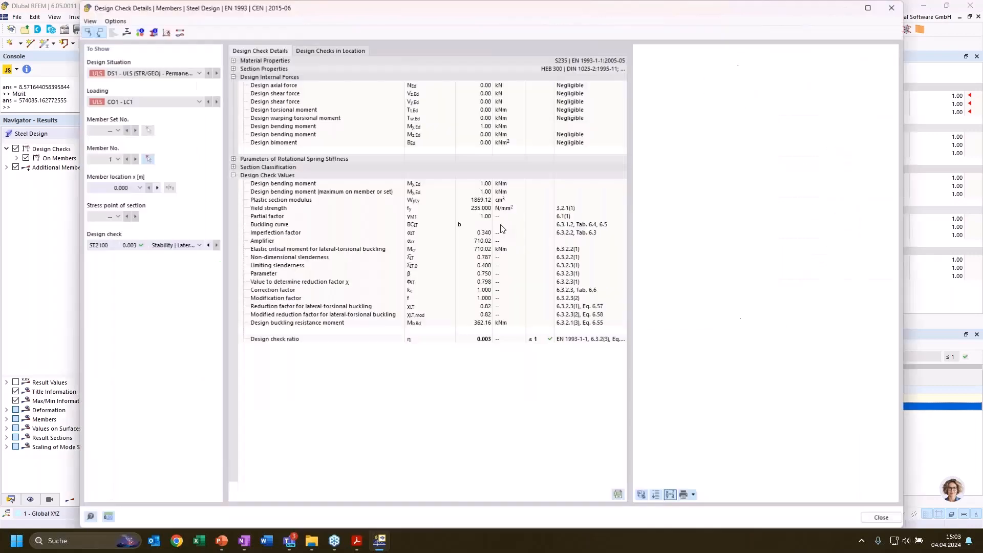
click(480, 250)
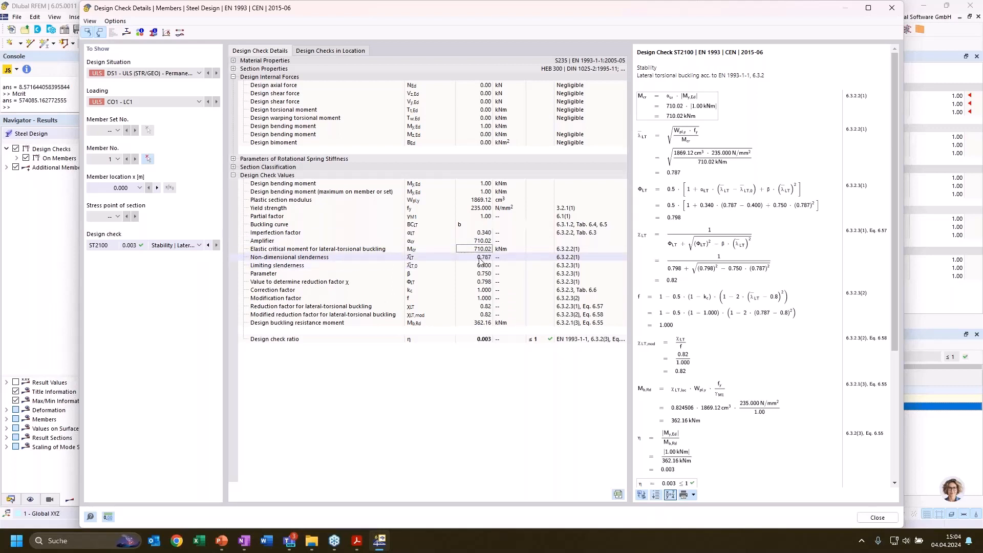
click(892, 9)
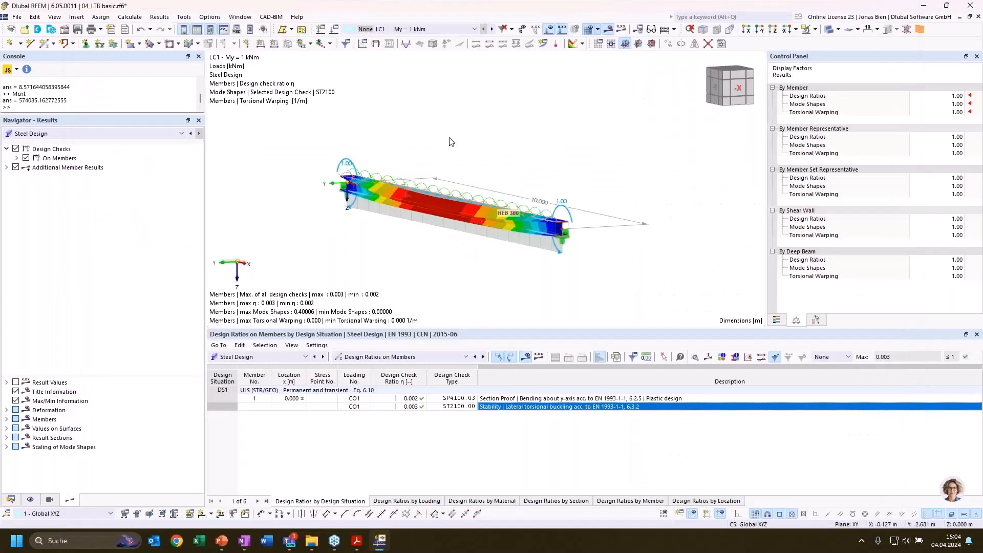
Check the main properties of the HEB 300 member, and close them without changes.
ctrl+middle_drag(449, 138, 443, 210)
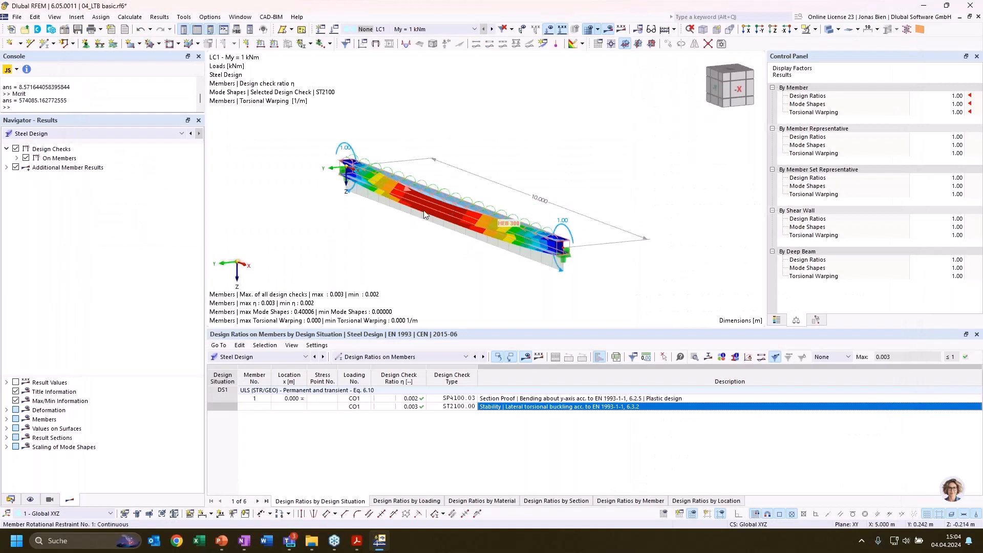
double_click(451, 213)
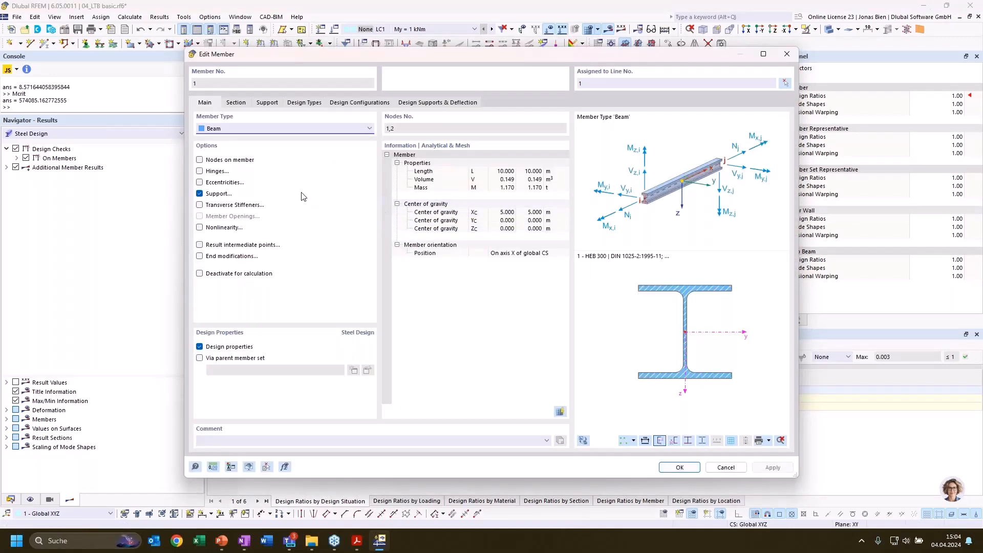
click(787, 54)
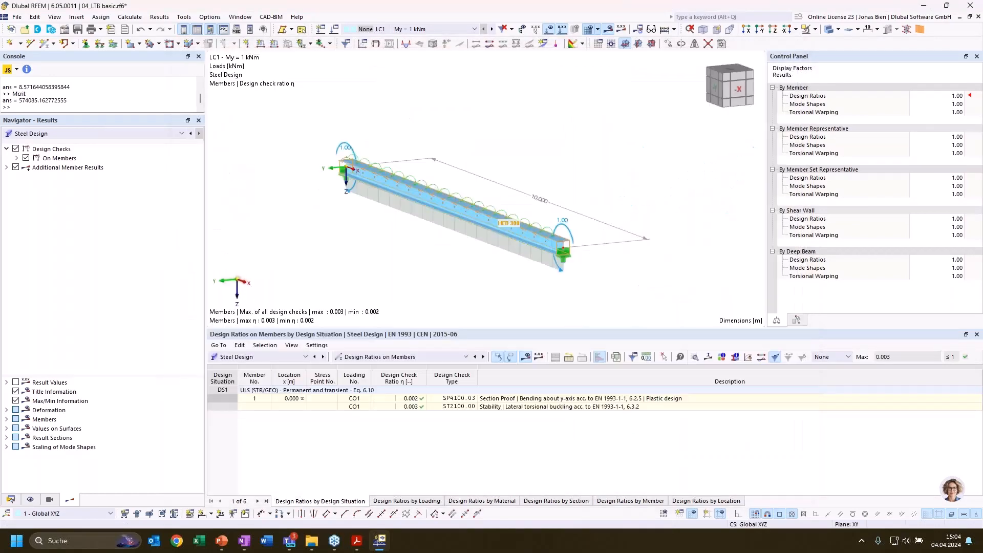
Assign LC1 a new structure modification that considers shear panels and rotational restraints in static, stability and modal analysis, and calculate LC1.
click(10, 499)
double_click(89, 380)
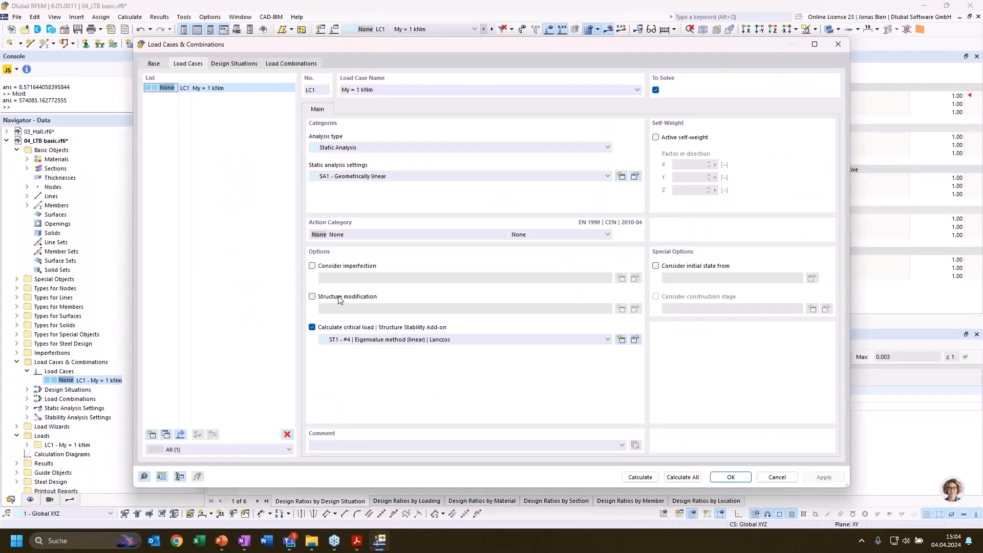
click(339, 297)
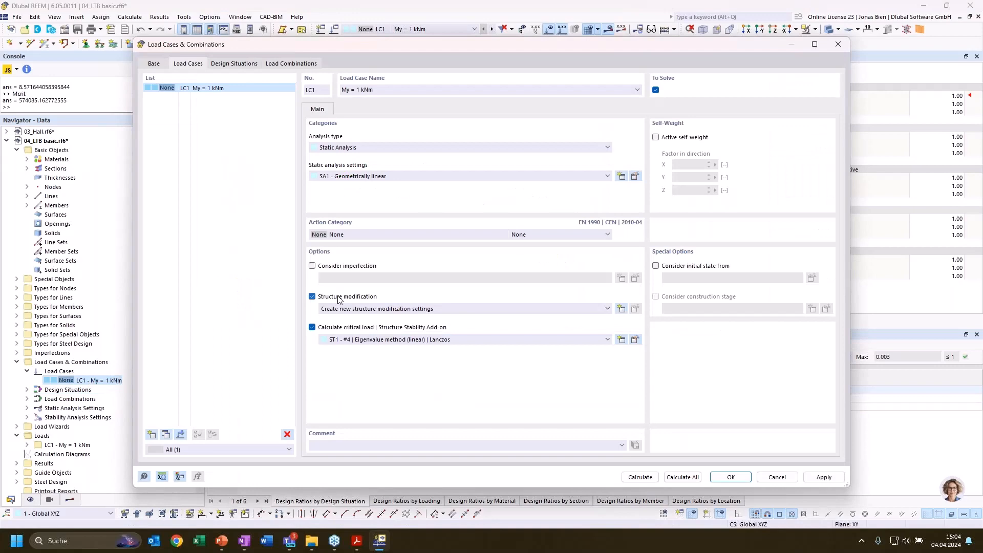
click(556, 310)
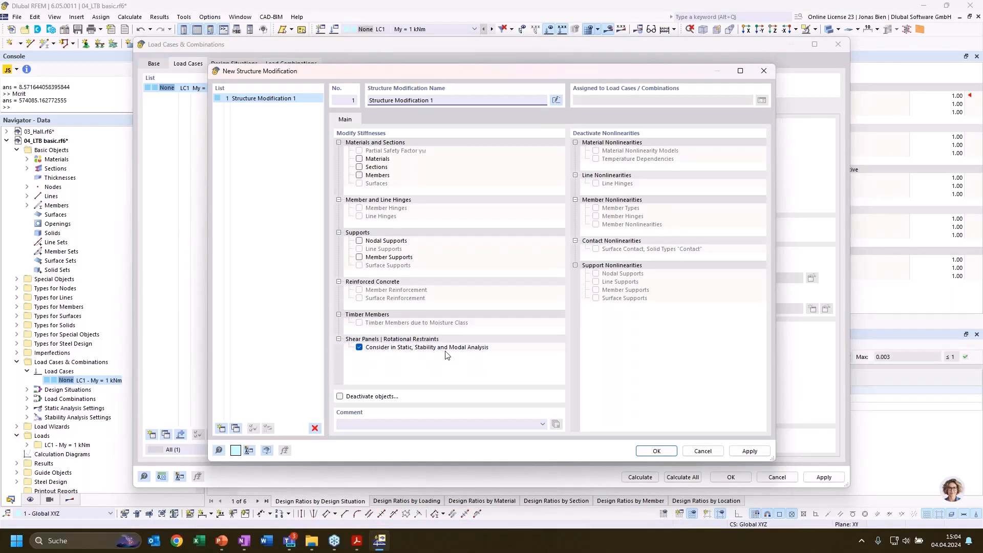
click(657, 451)
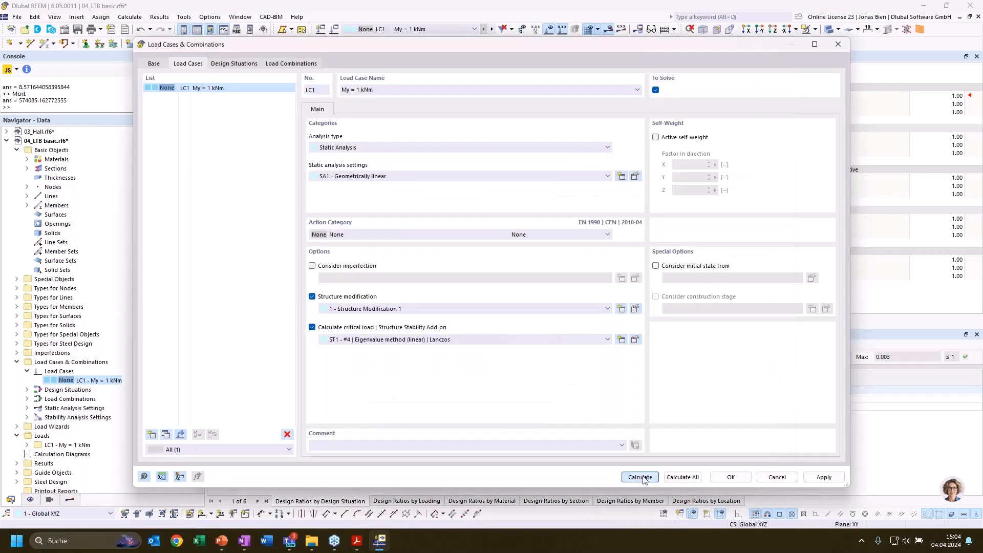
click(640, 476)
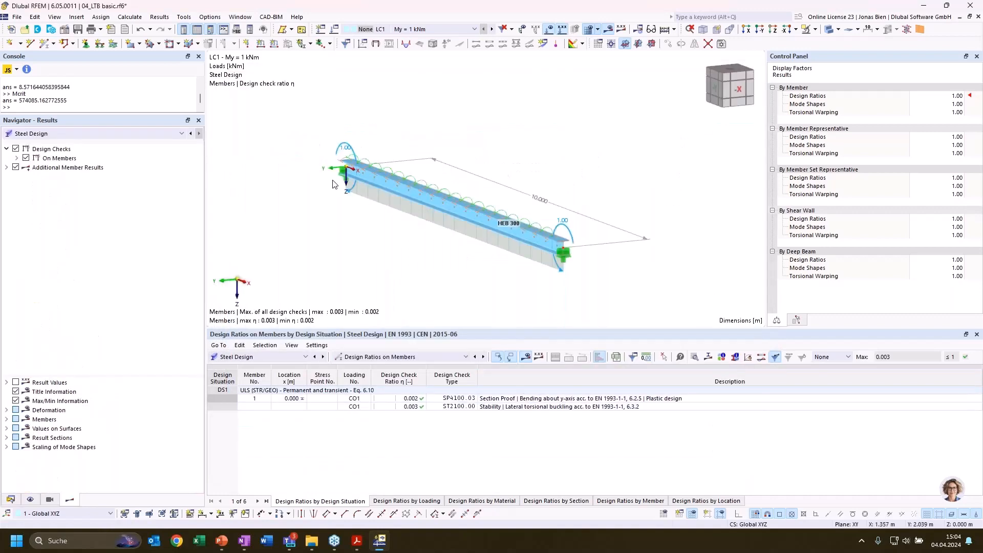
Show the stability analysis results for LC1 and examine the critical load factor and shape of mode 1.
ctrl+middle_drag(287, 209, 299, 217)
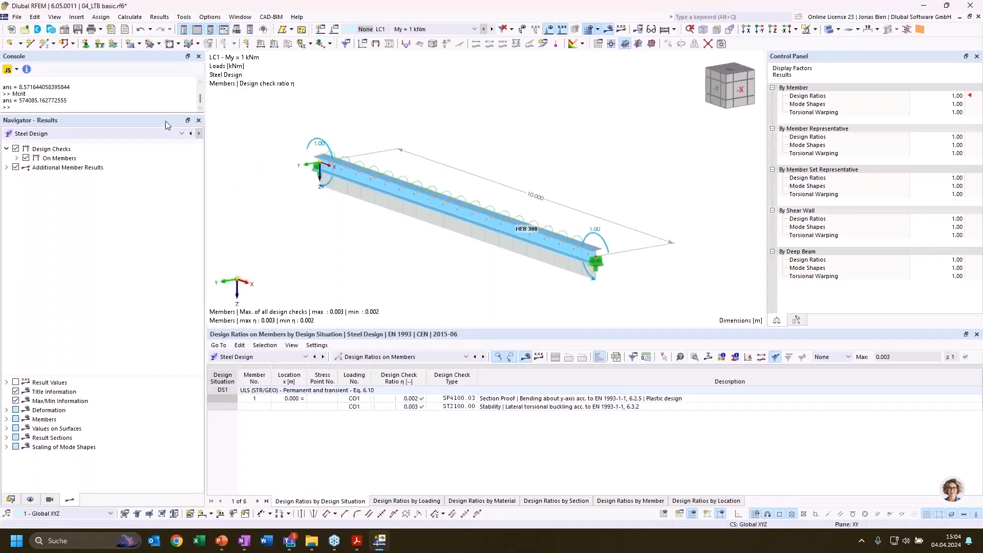
click(120, 134)
click(51, 153)
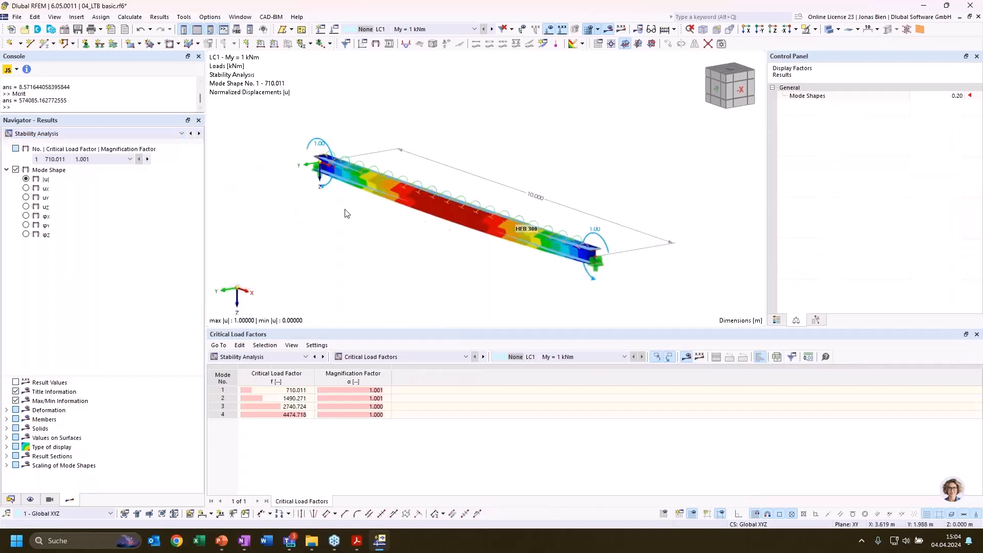
click(284, 390)
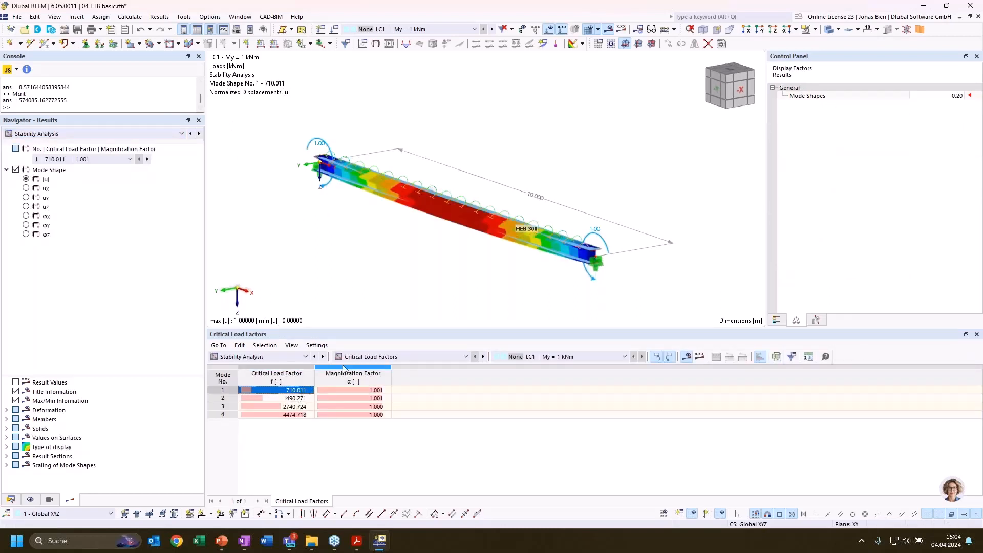
scroll(428, 241, up, 2)
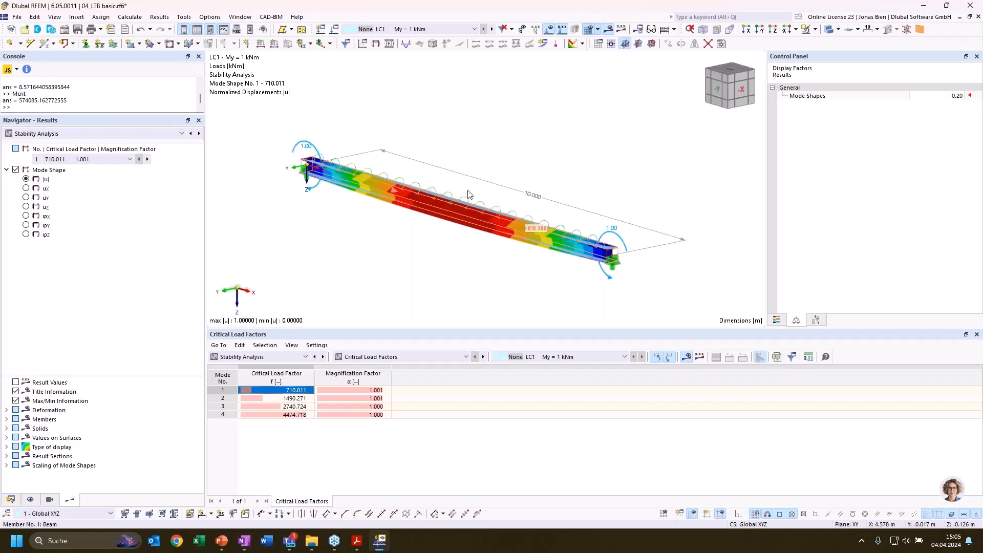
middle_drag(536, 143, 552, 149)
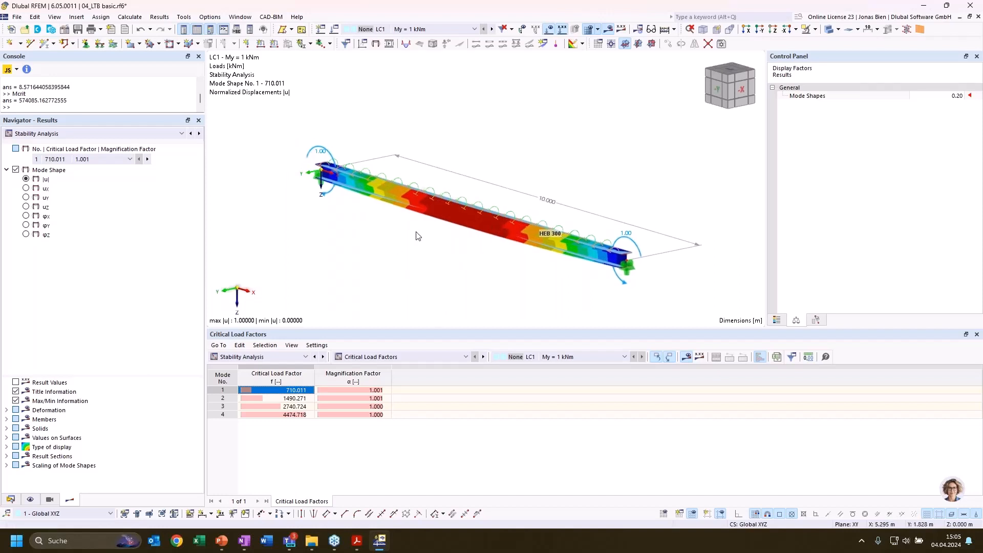
Look through the types for members, including shear panels and rotational restraints, and list the types for steel design.
click(11, 500)
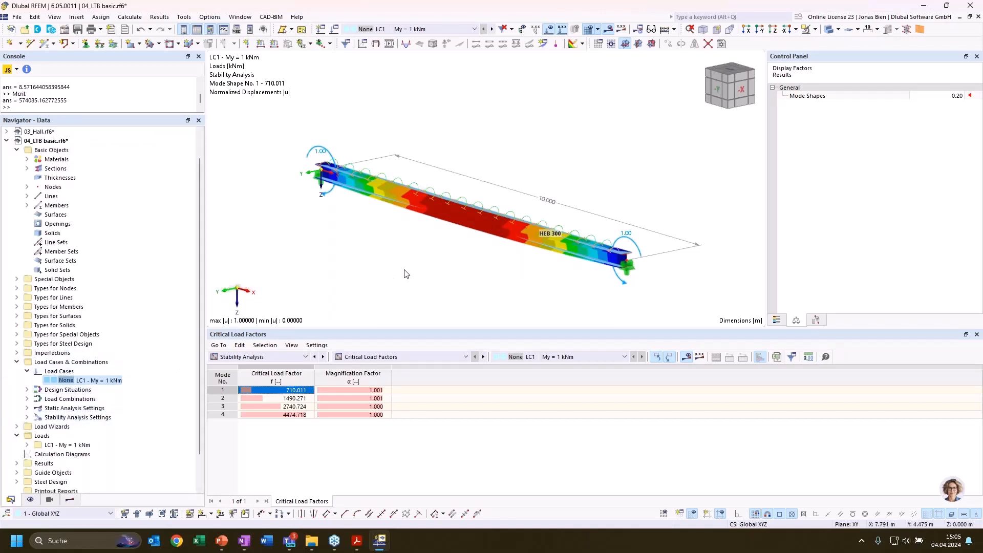
click(23, 308)
click(17, 306)
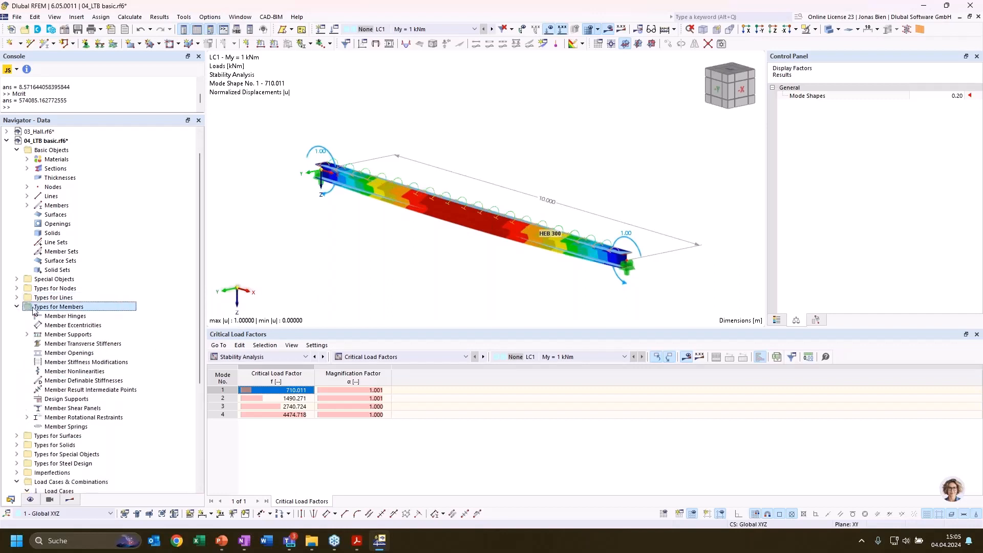
click(72, 408)
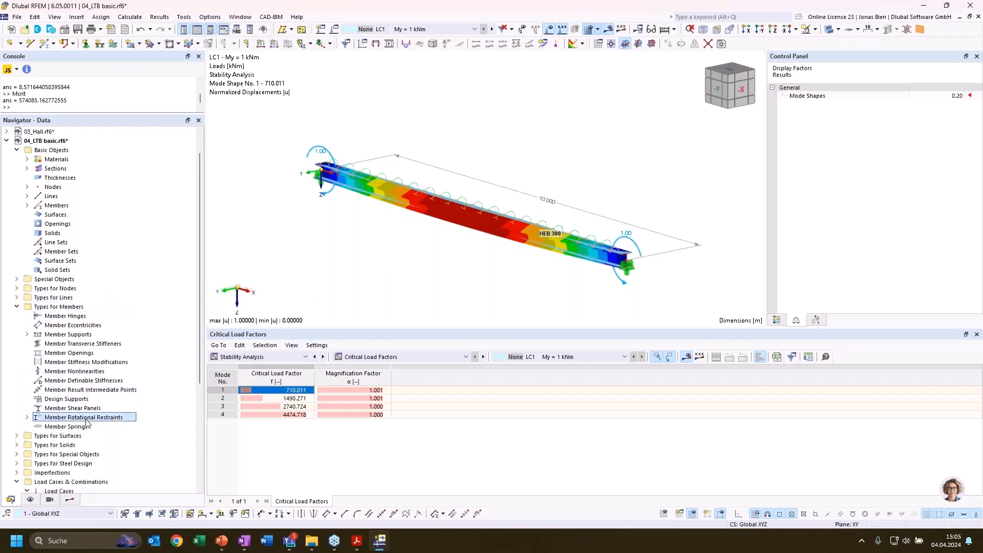
click(88, 417)
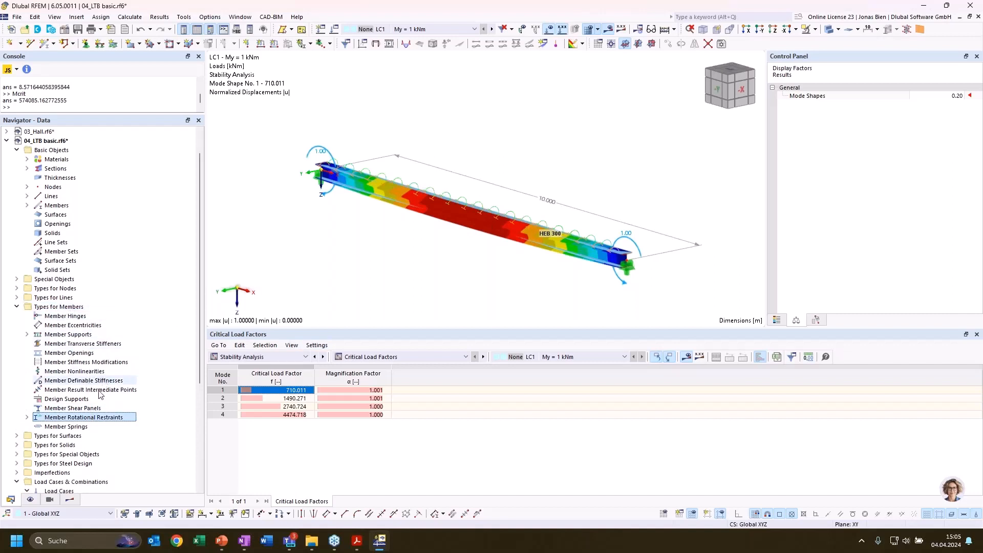
scroll(87, 429, down, 2)
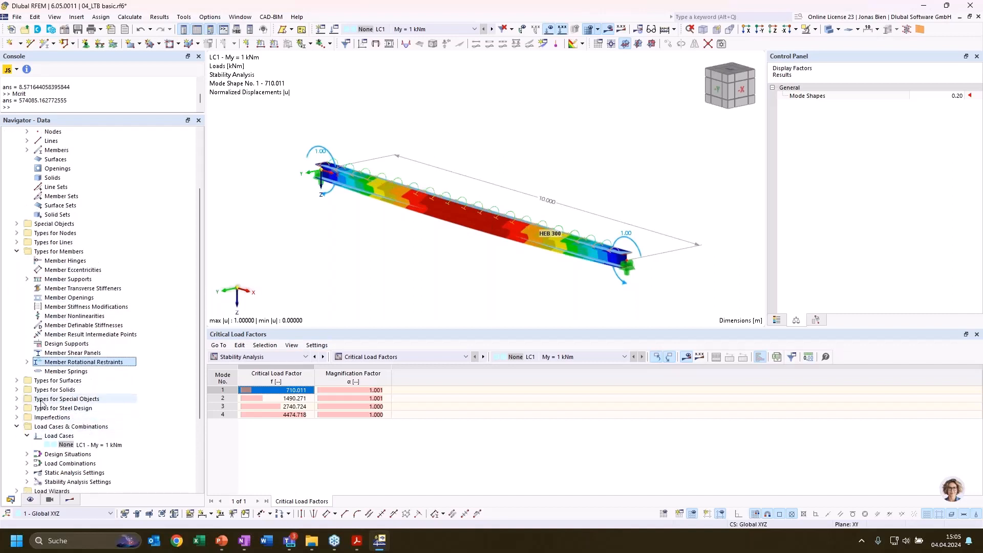
click(17, 408)
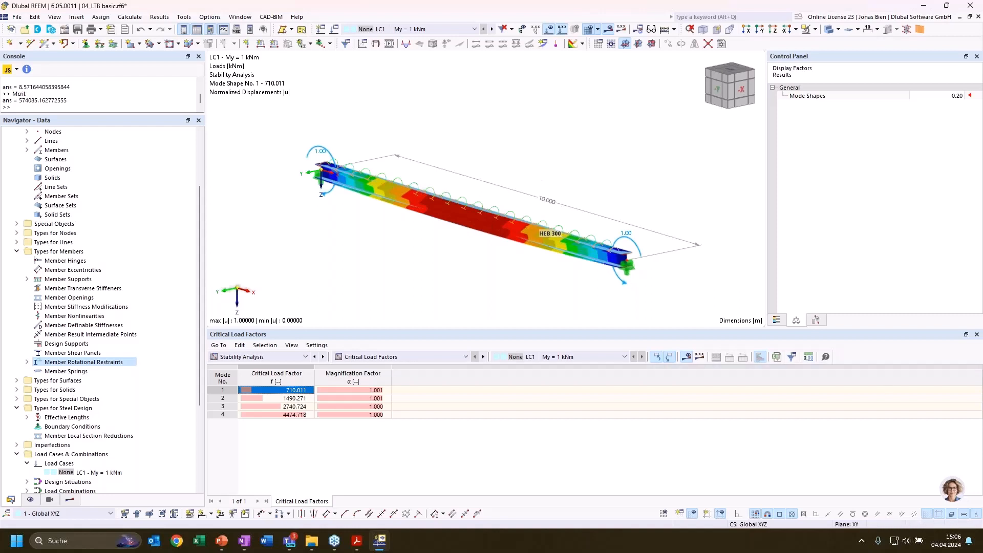
Switch to the PowerPoint presentation and show the slide on stability modes of beams.
key(alt+Tab)
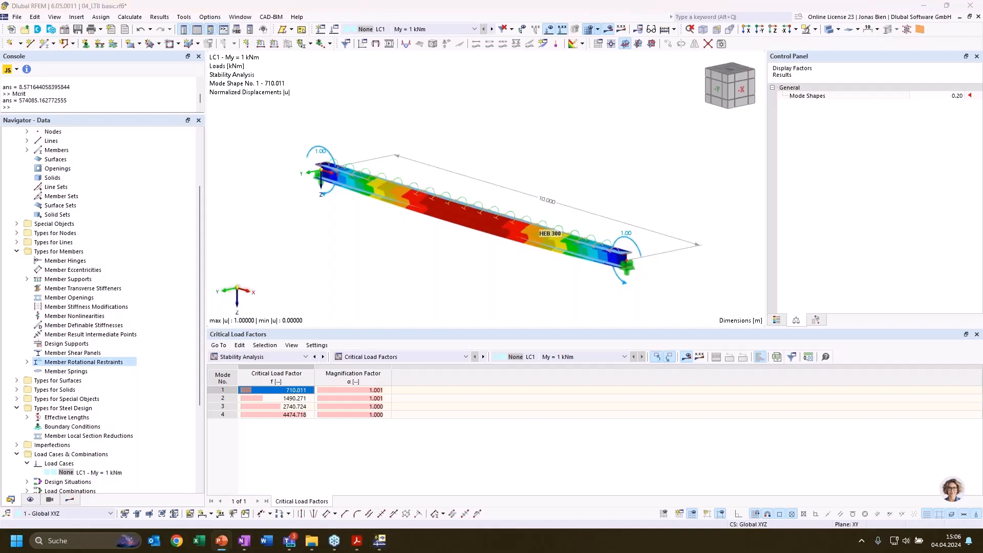
key(shift+F5)
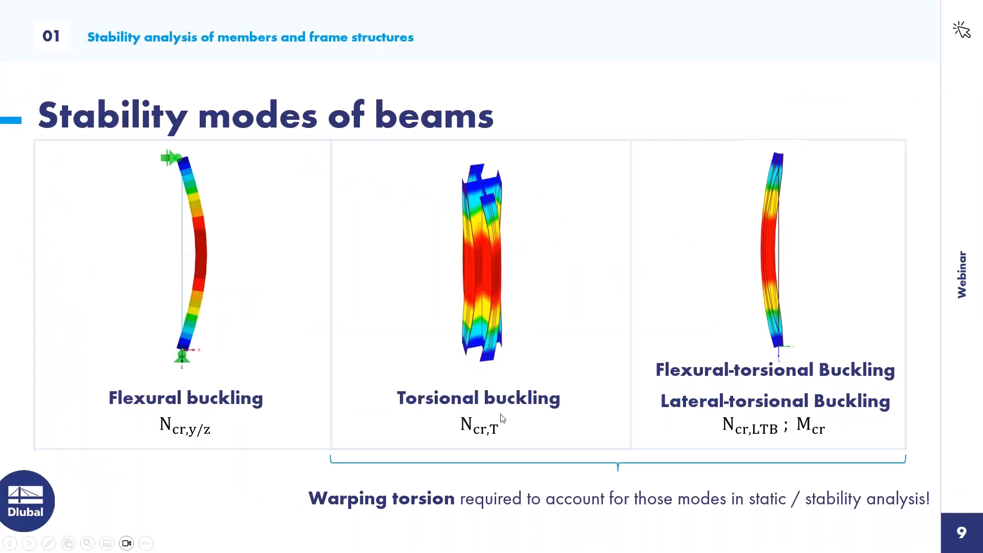
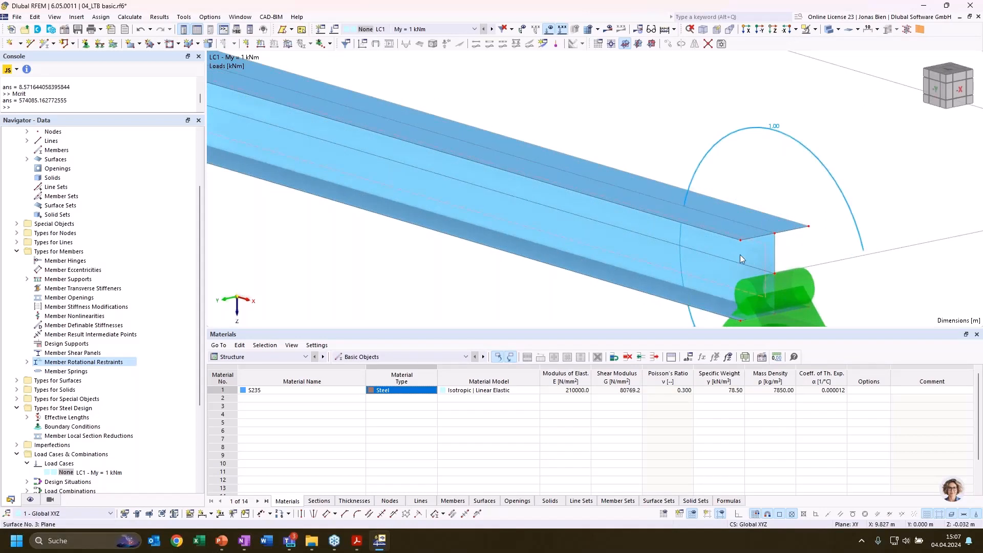
Check the properties of the upper flange surface in the beam's surface model, and close them without changes.
click(739, 254)
click(764, 225)
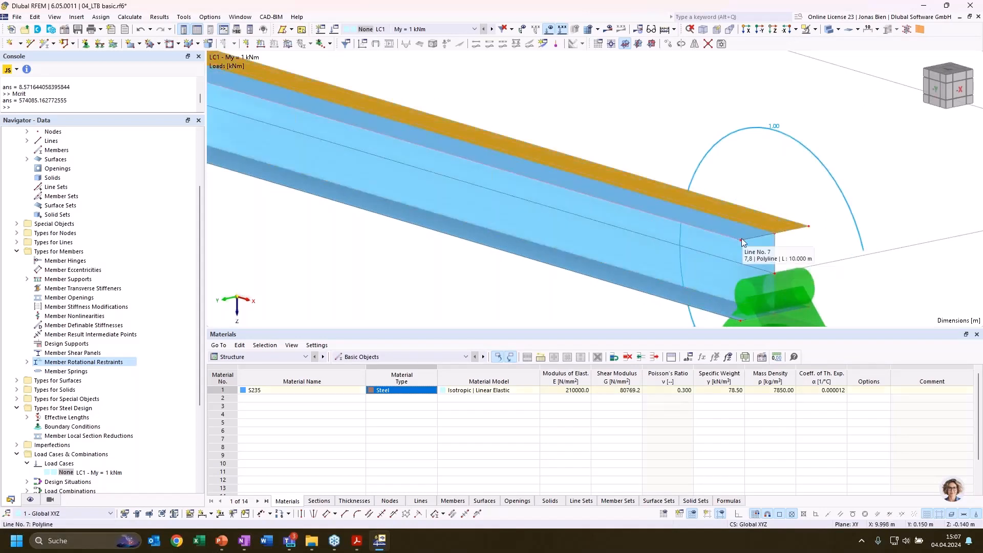
double_click(776, 226)
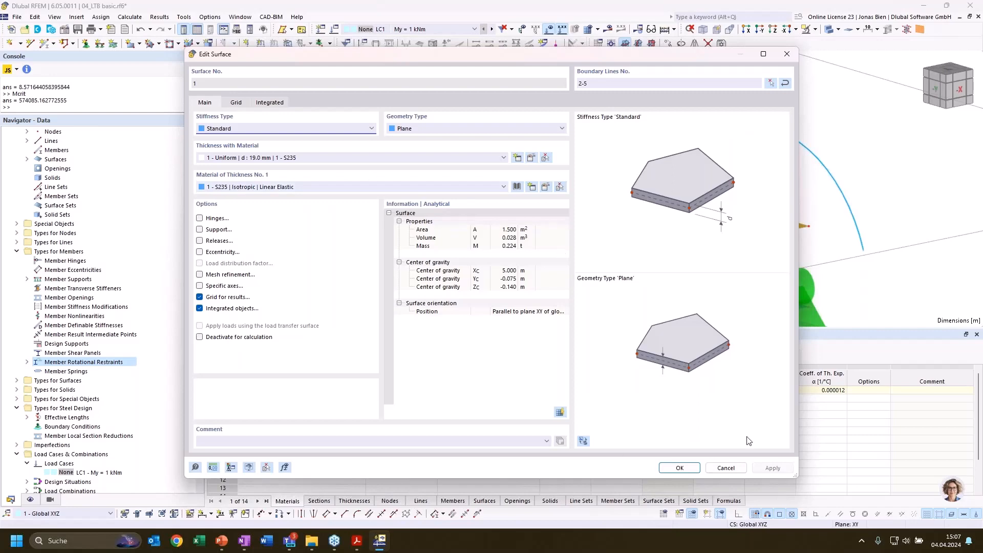
click(734, 469)
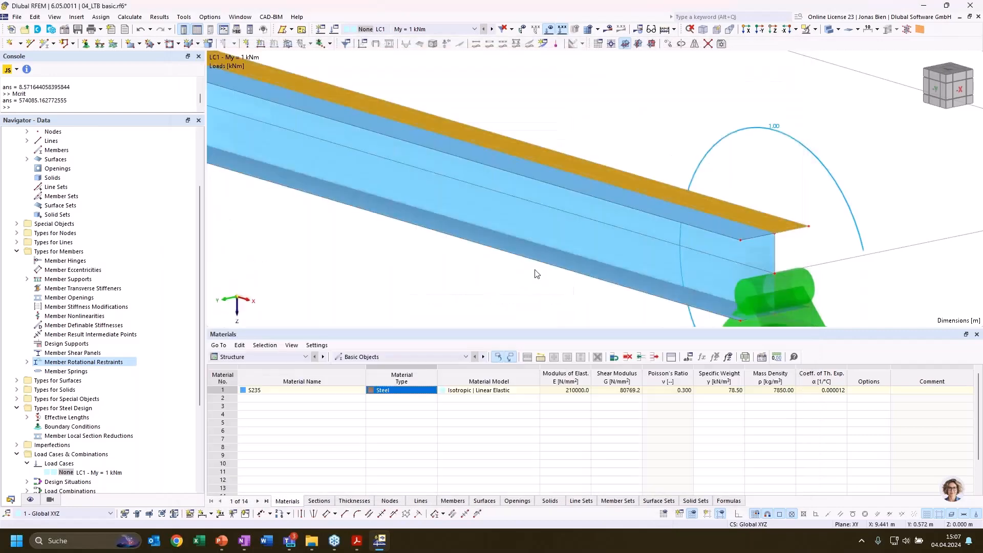
middle_drag(557, 201, 702, 204)
scroll(686, 203, down, 3)
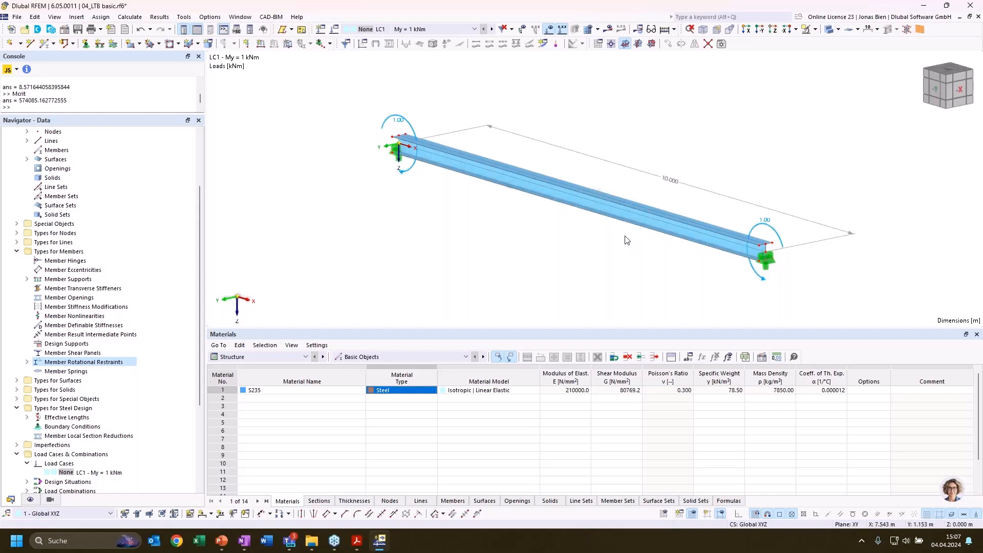
Collapse the 04_LTB basic model's data and activate the 05_FSM.rf6 model to view its four columns.
scroll(103, 307, up, 3)
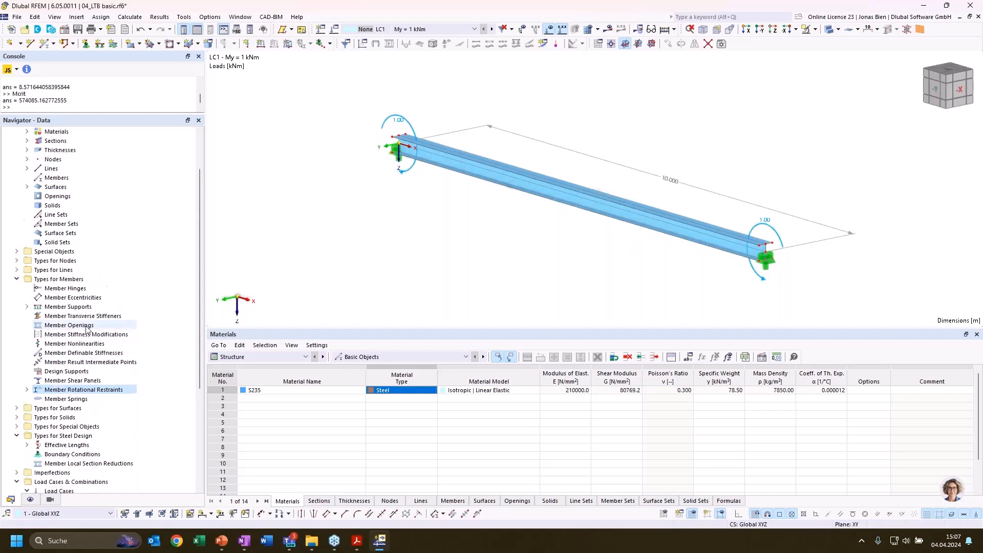
click(7, 169)
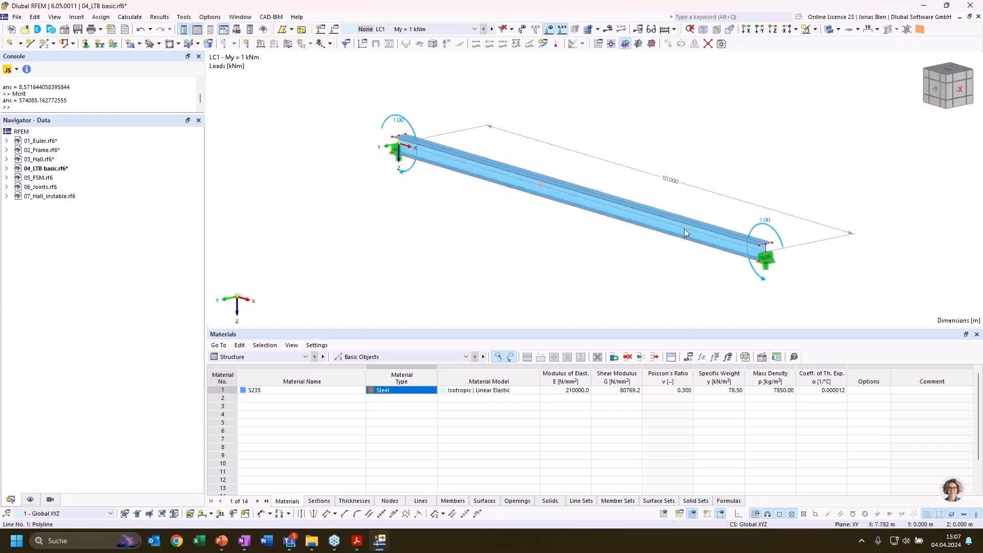
scroll(684, 229, up, 1)
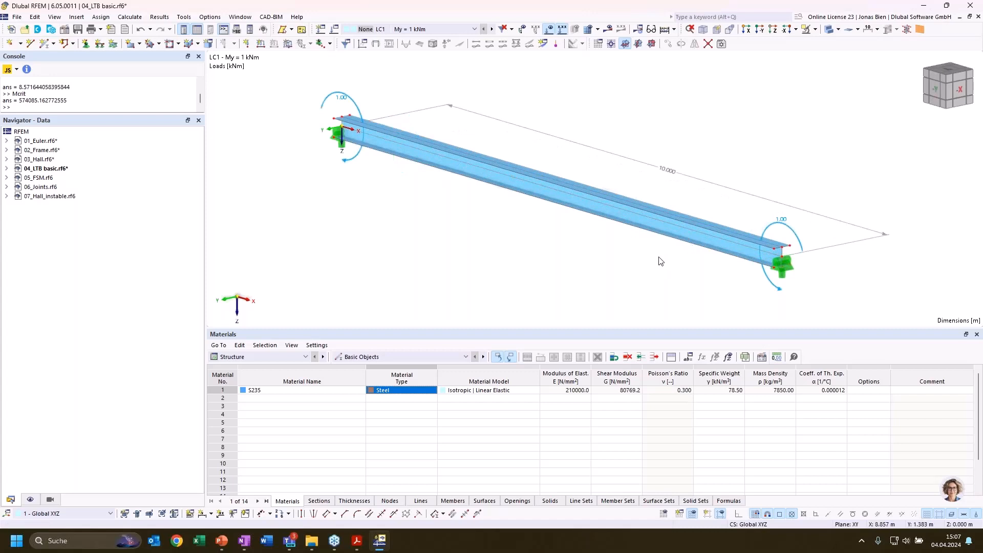
double_click(41, 178)
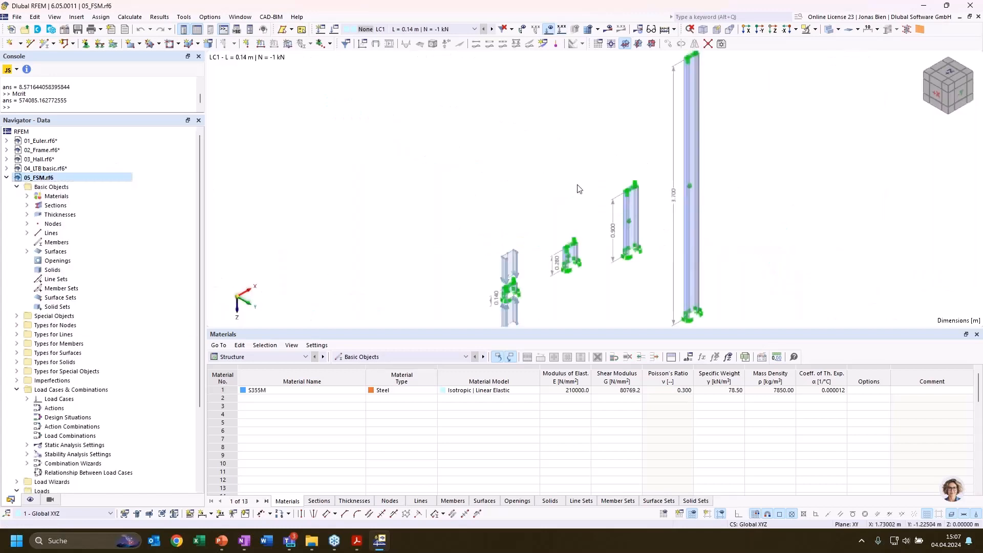
middle_drag(539, 175, 521, 153)
scroll(572, 233, up, 1)
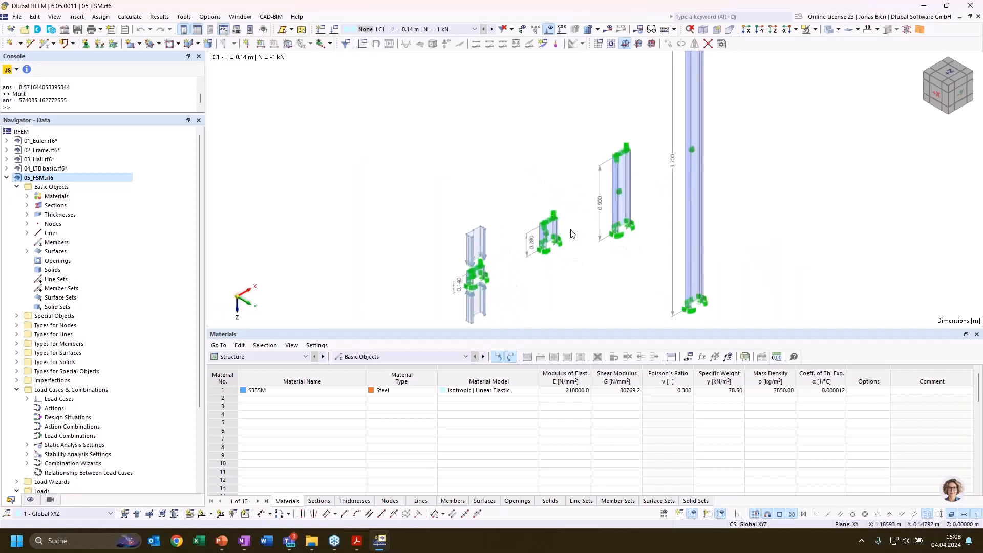
scroll(572, 233, down, 1)
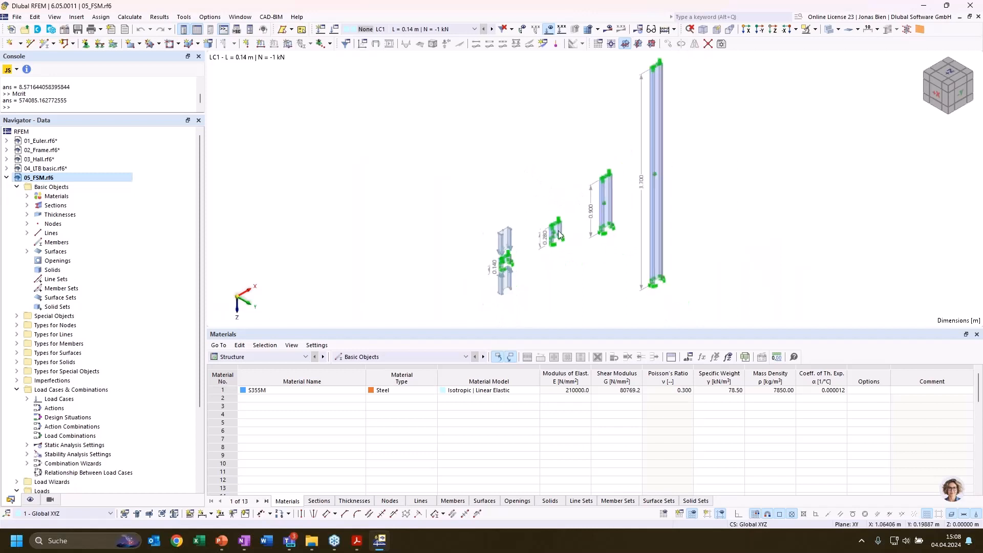
Inspect the dimensions and properties of the cold-formed section C 200/75/2/10/30/C, and close them without changes.
click(27, 205)
click(80, 215)
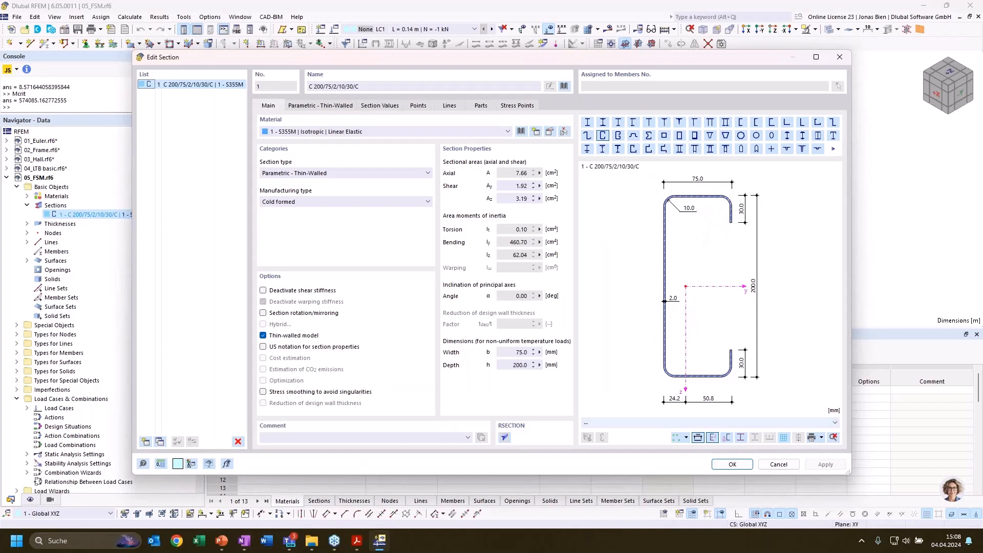
click(778, 465)
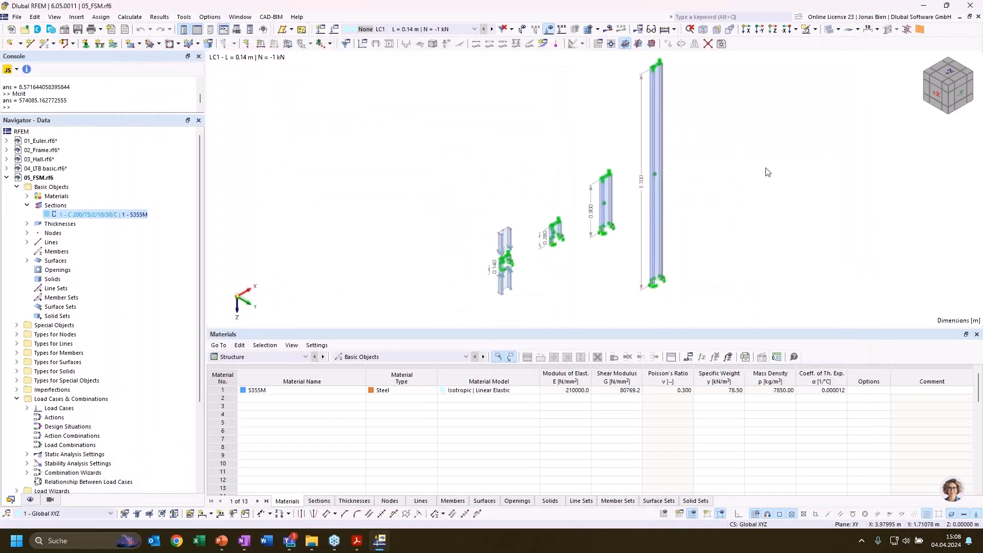
middle_drag(771, 173, 765, 178)
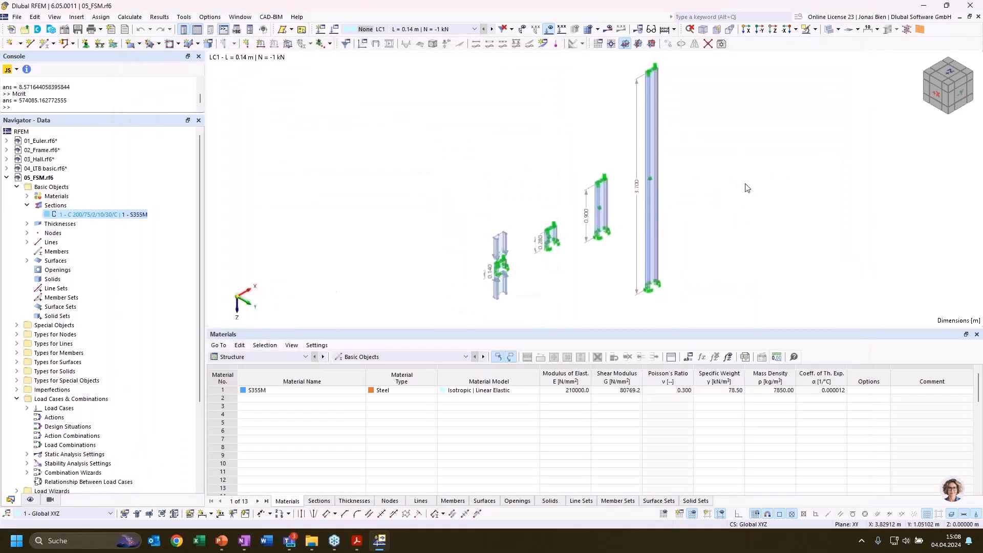
Display the FE mesh on the surface models and examine it on the 3.70 m column.
click(588, 34)
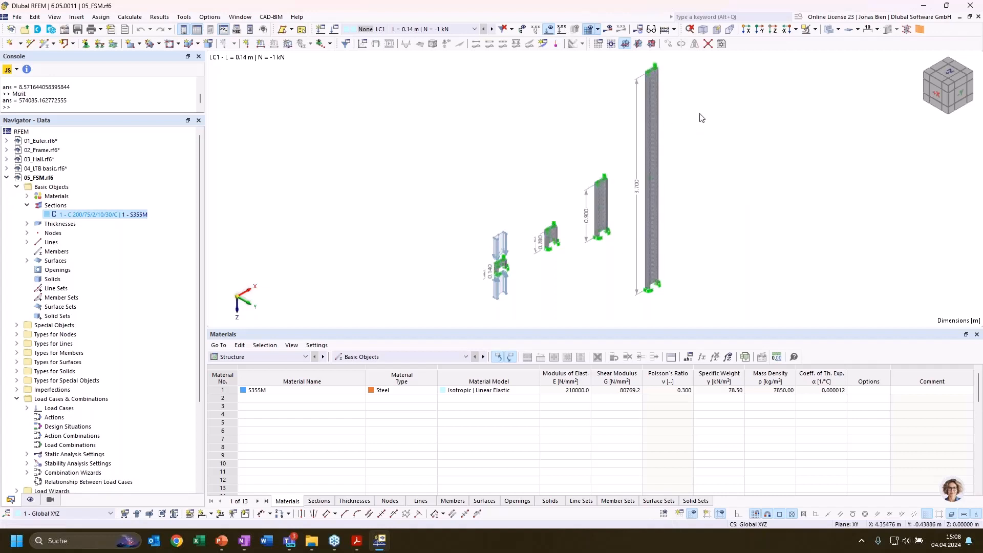
scroll(643, 88, up, 5)
scroll(612, 131, up, 4)
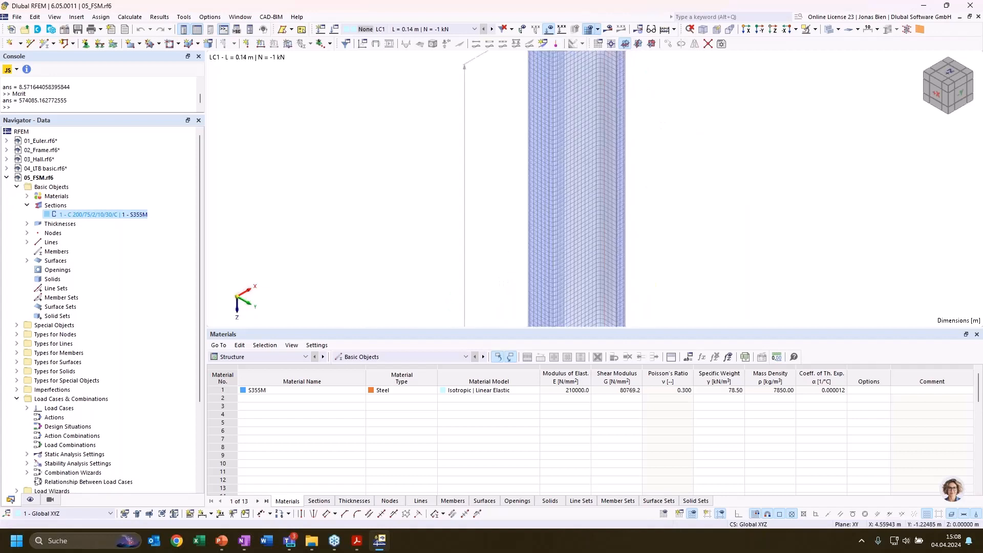
scroll(572, 165, up, 2)
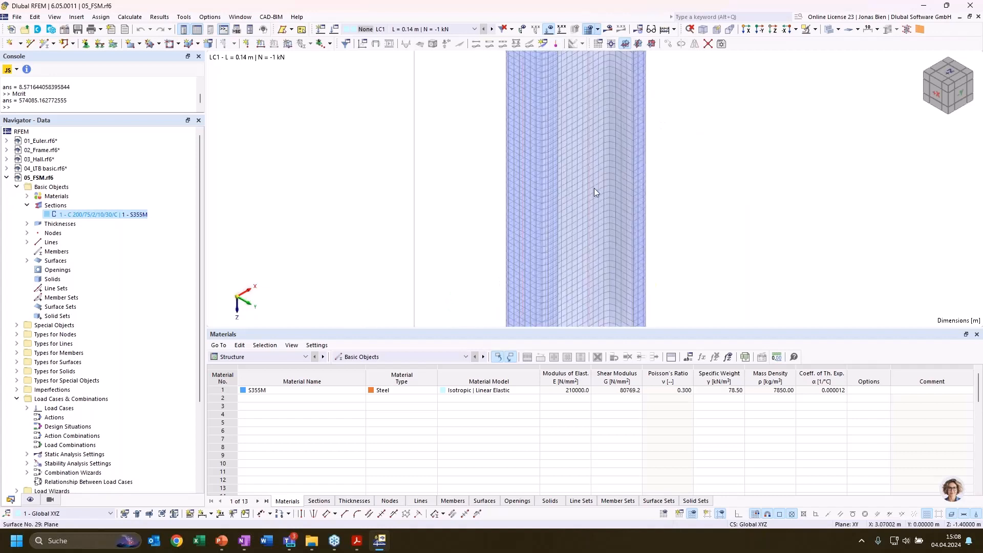
scroll(592, 225, down, 1)
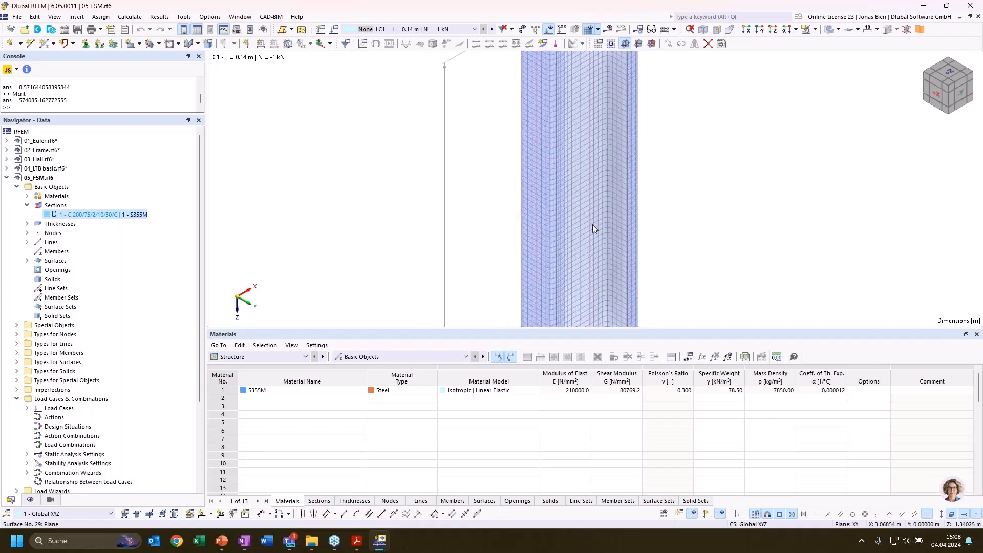
scroll(593, 223, down, 7)
middle_drag(698, 198, 691, 84)
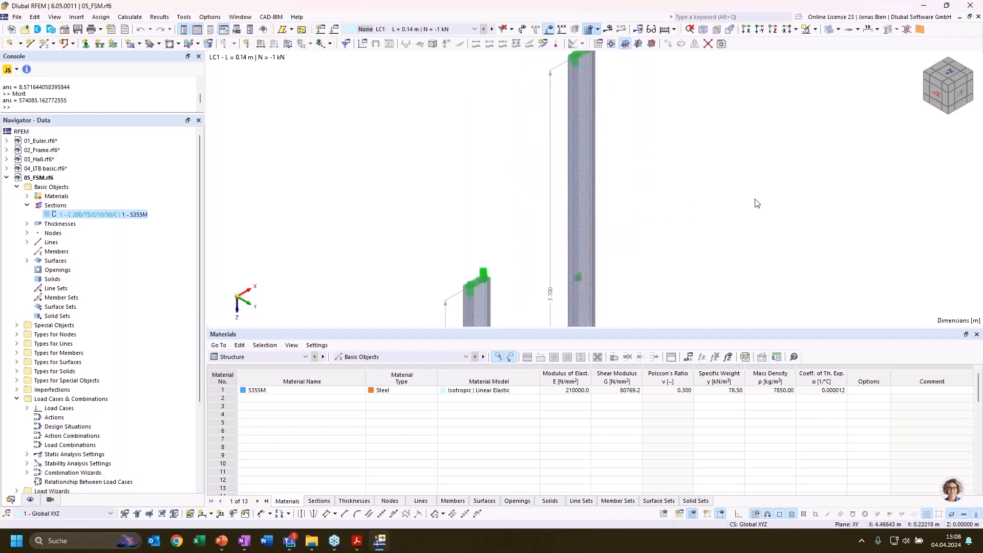
scroll(757, 203, down, 2)
scroll(630, 208, down, 3)
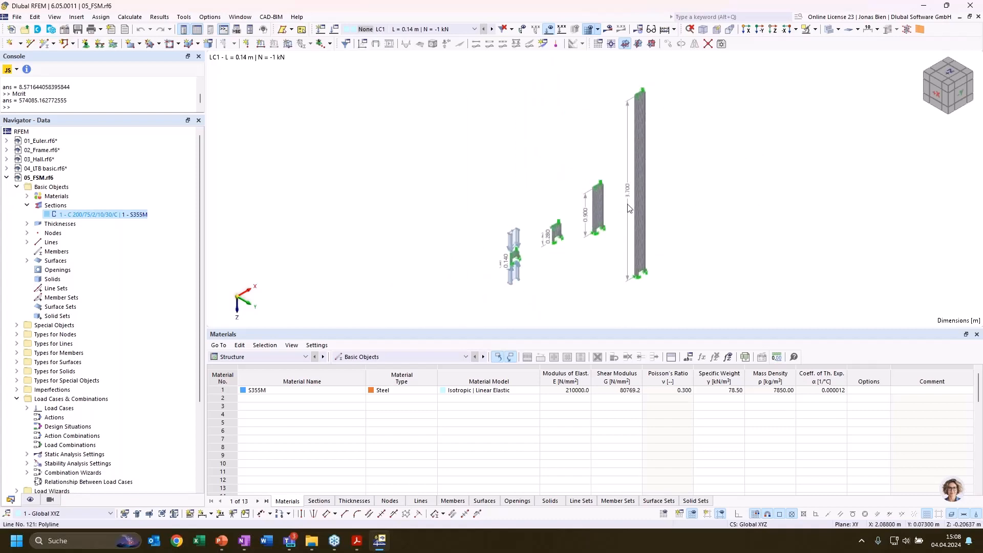
Examine the end and mid-height supports and the axial line loads on the 0.14 m column.
scroll(629, 206, up, 3)
scroll(696, 189, up, 4)
middle_drag(692, 149, 654, 281)
scroll(702, 172, down, 3)
middle_drag(702, 171, 749, 59)
scroll(596, 133, up, 2)
scroll(413, 282, up, 2)
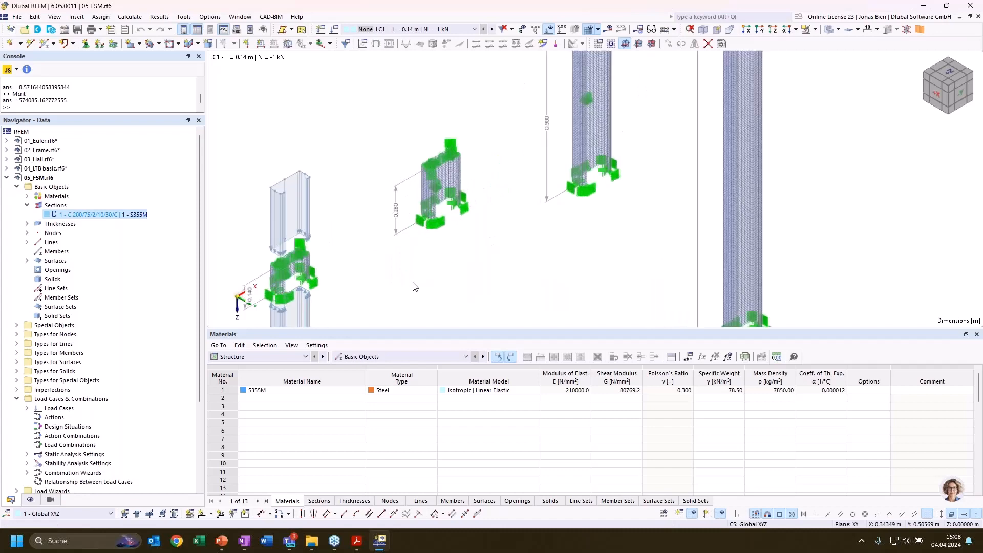
middle_drag(399, 277, 635, 244)
scroll(491, 252, up, 4)
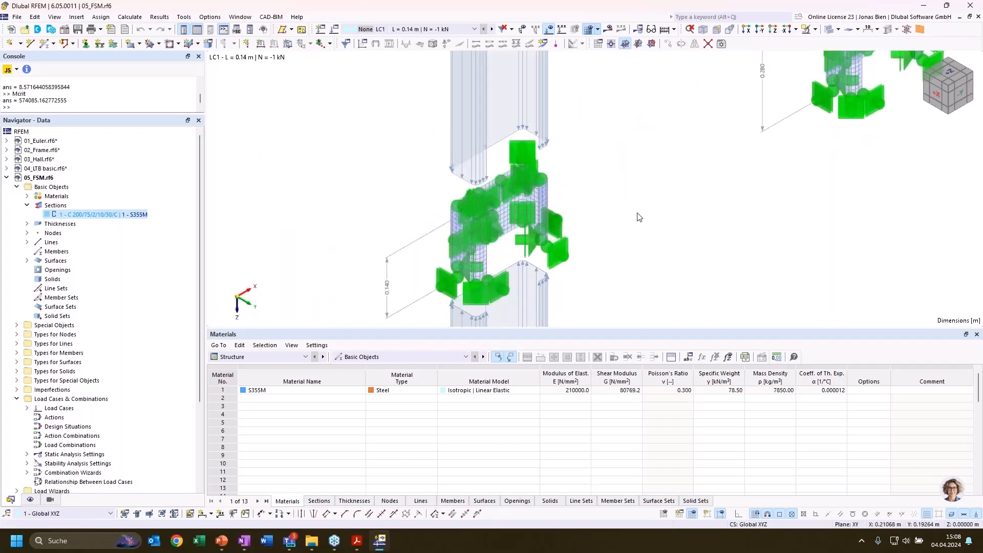
scroll(655, 204, down, 1)
middle_drag(716, 200, 646, 256)
scroll(646, 256, down, 1)
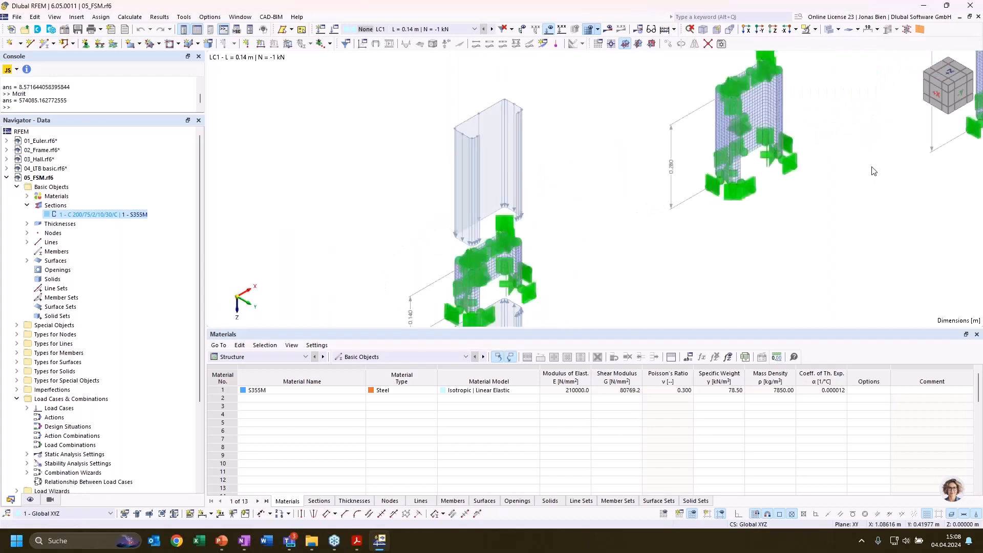
Examine the meshed 0.28 m and 0.90 m columns and their supports, and compare them with the 3.70 m column.
scroll(509, 283, down, 1)
middle_drag(833, 207, 520, 292)
scroll(668, 141, down, 2)
middle_drag(669, 141, 601, 184)
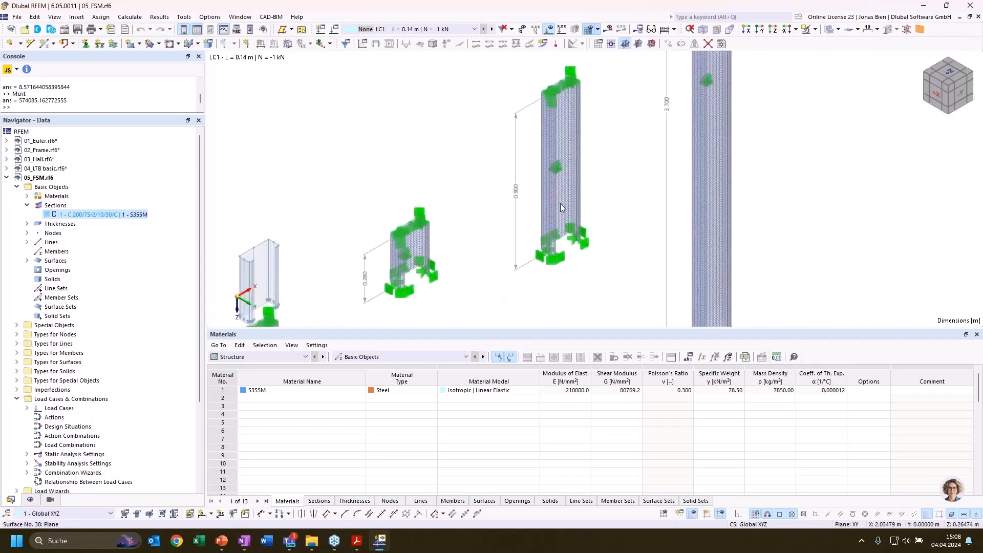
scroll(629, 179, down, 1)
scroll(629, 178, down, 1)
scroll(832, 165, down, 2)
middle_drag(848, 101, 824, 130)
scroll(767, 169, down, 2)
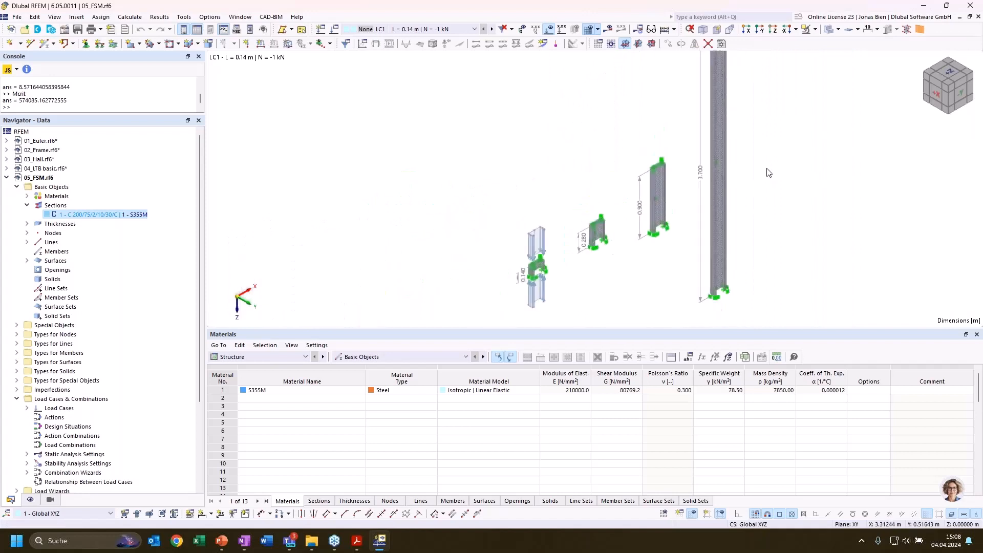
middle_drag(808, 165, 702, 195)
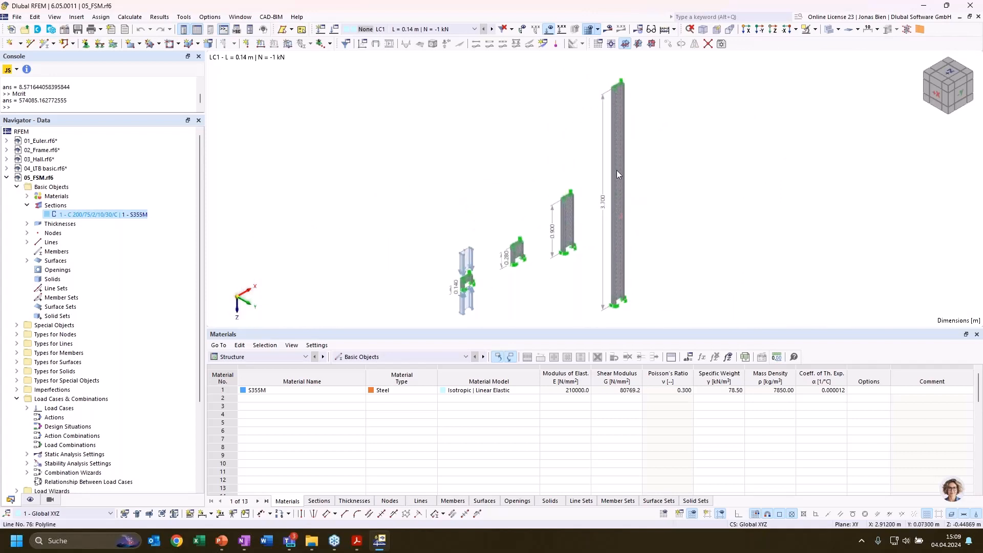
Inspect the upper end of the 3.70 m column and activate load case LC4 to display its loads.
scroll(619, 291, up, 4)
scroll(658, 269, down, 3)
middle_drag(696, 197, 648, 193)
scroll(654, 227, down, 2)
scroll(672, 233, up, 1)
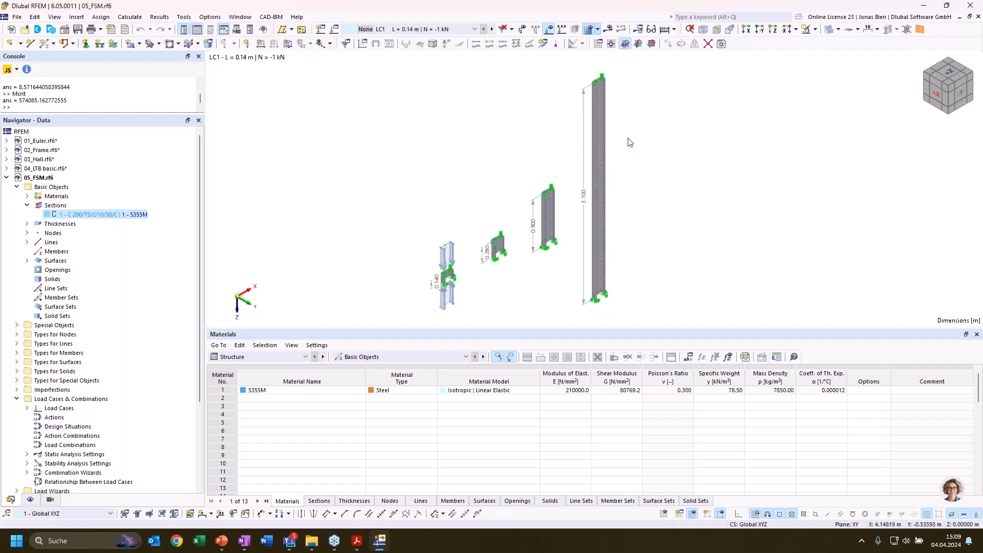
scroll(630, 83, up, 2)
scroll(619, 75, up, 2)
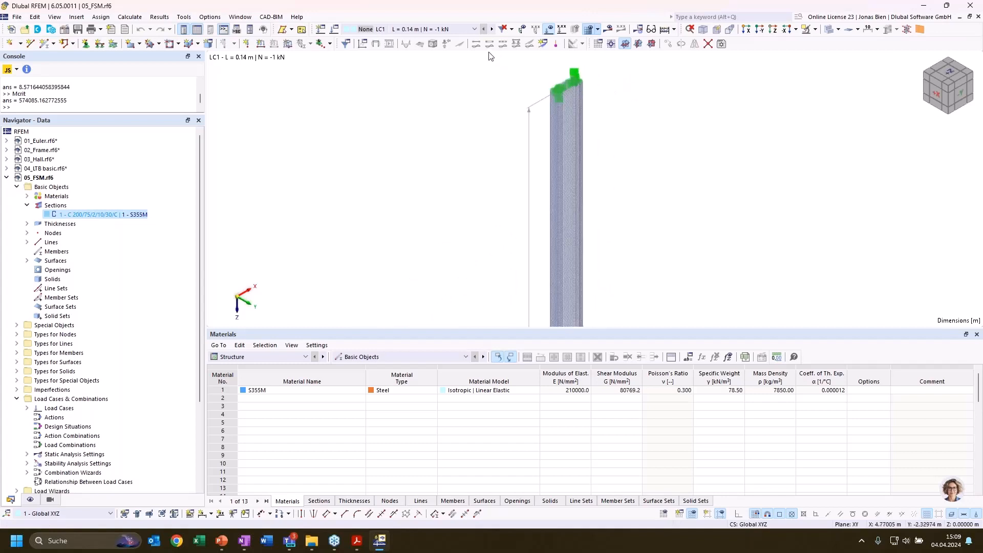
scroll(465, 106, down, 3)
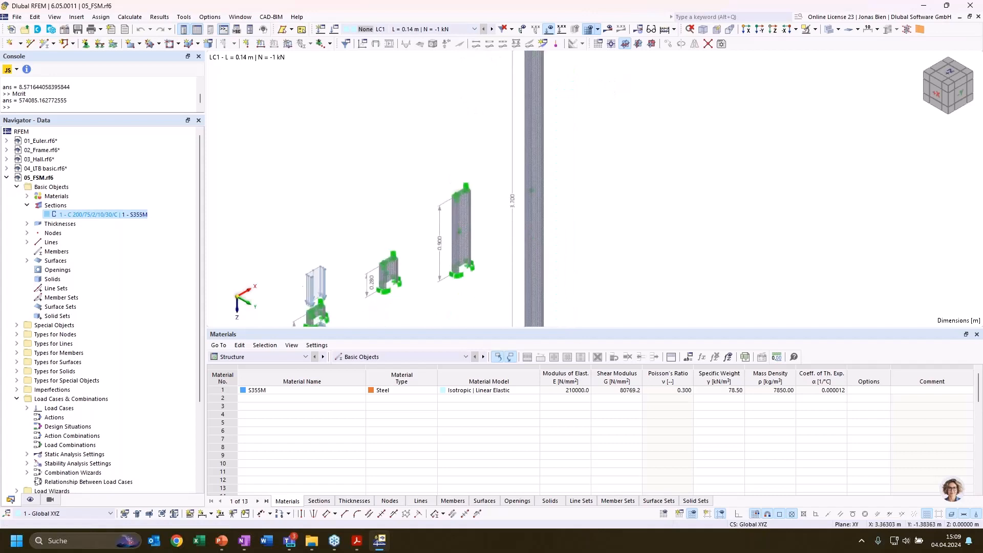
click(426, 30)
click(424, 65)
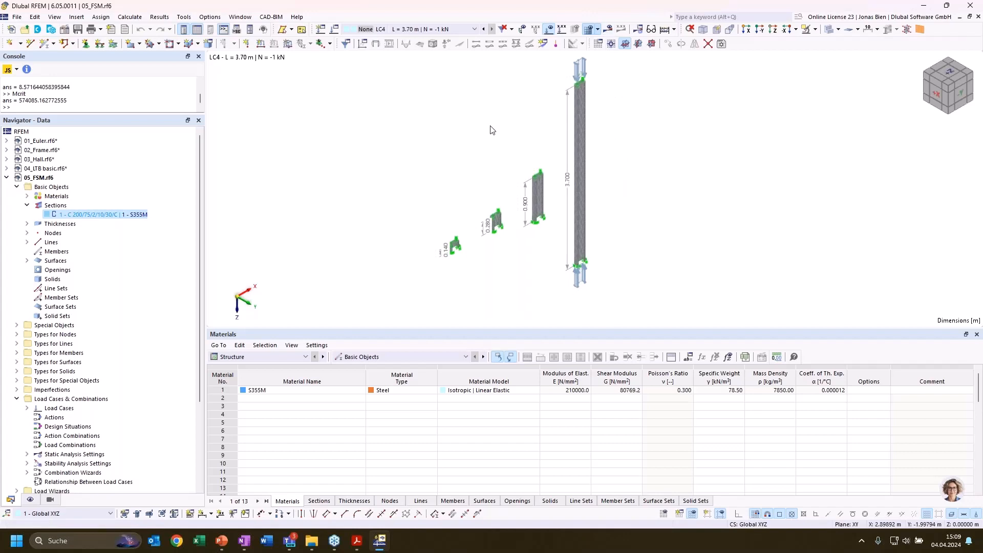
Show the stability analysis table of critical load factors for load case LC4, L = 3.70 m.
click(276, 357)
click(247, 425)
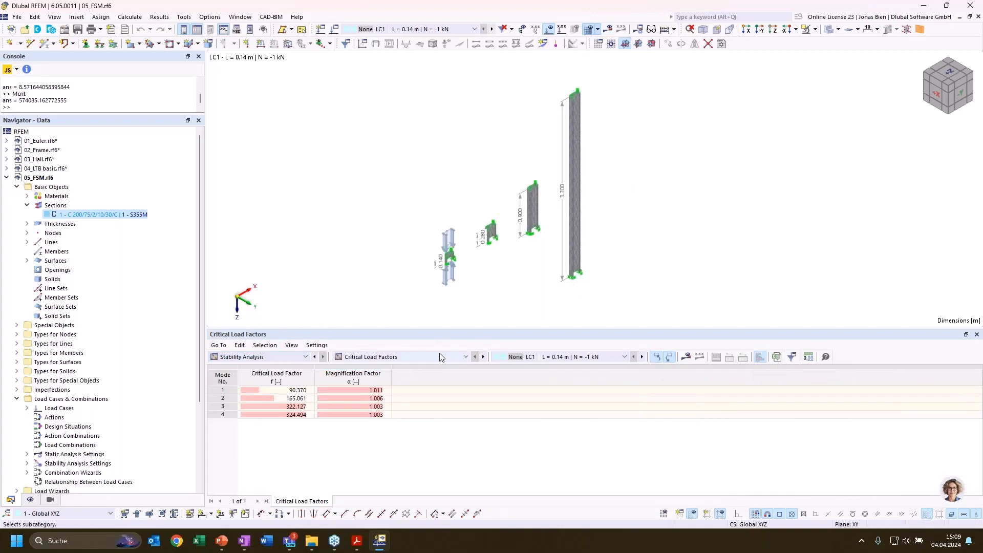
click(541, 358)
click(522, 386)
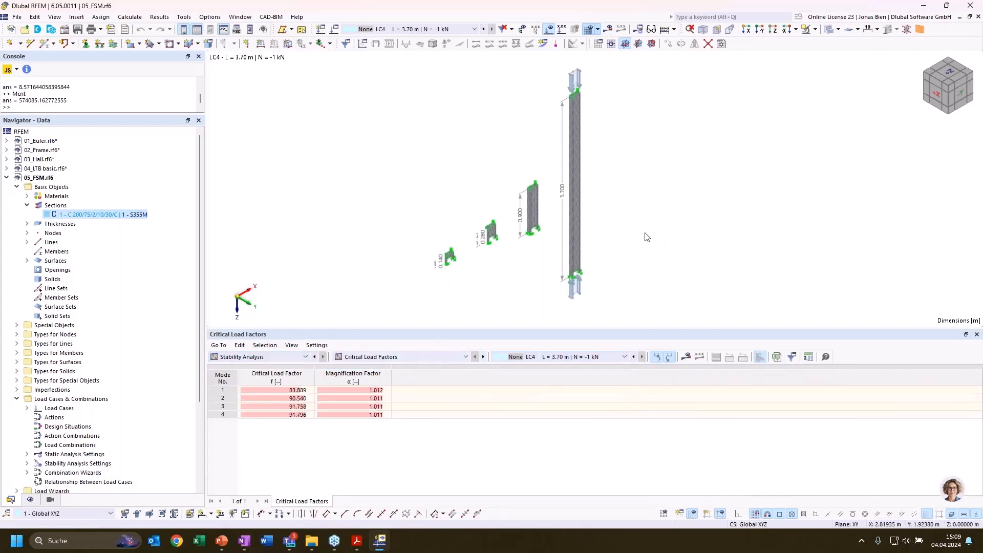
Display mode shape 1 of LC4 and examine the 3.70 m column's deformation from above and obliquely.
click(289, 391)
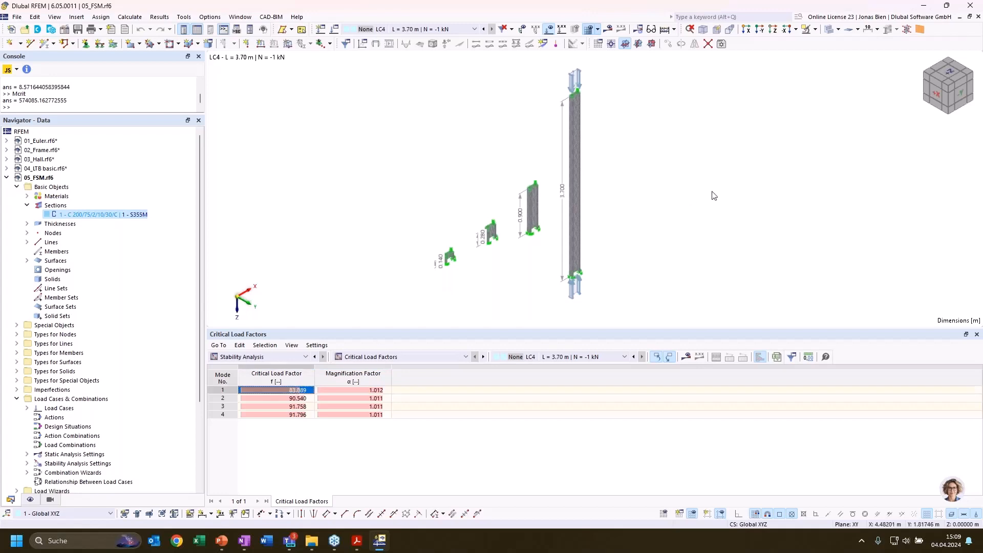
click(608, 29)
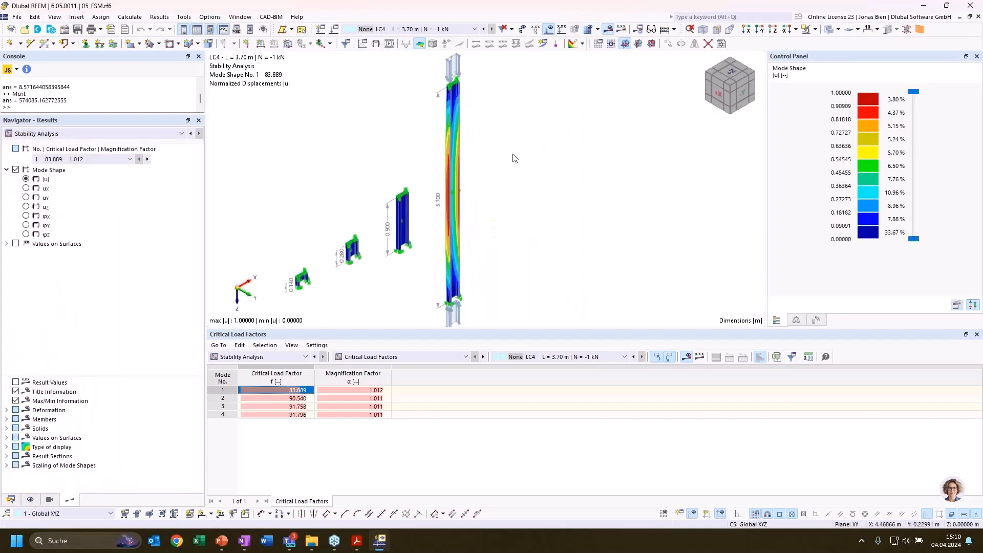
scroll(476, 134, up, 1)
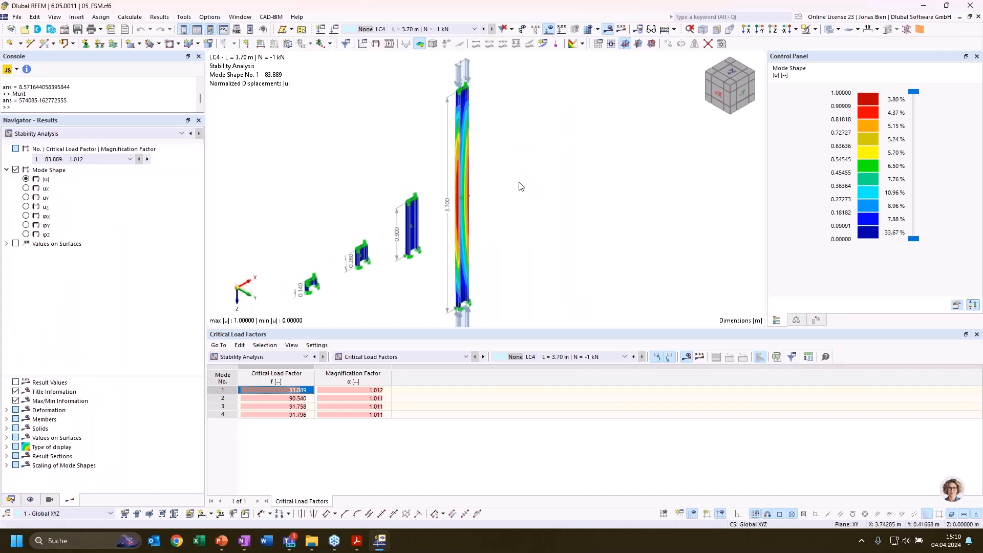
middle_drag(521, 186, 507, 163)
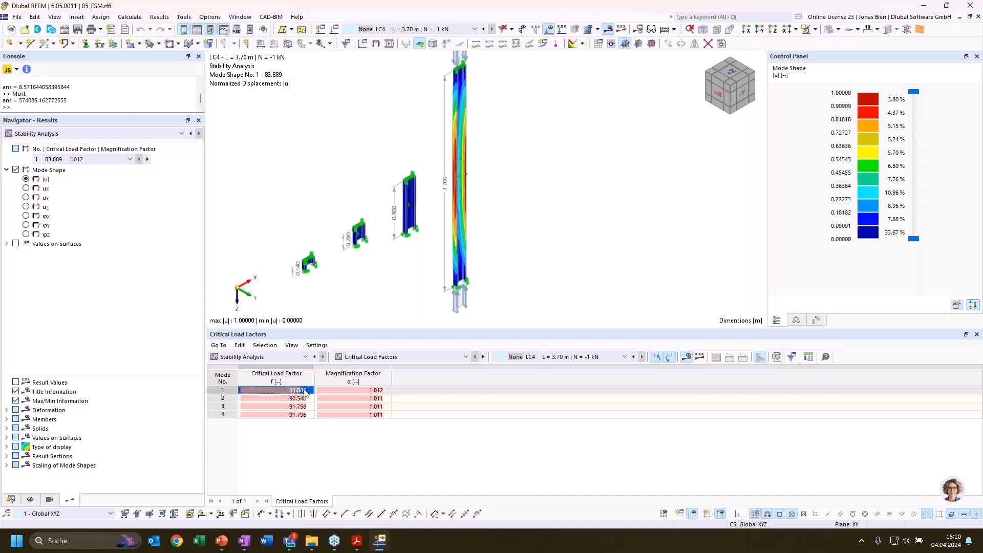
ctrl+middle_drag(540, 135, 467, 133)
scroll(467, 133, up, 3)
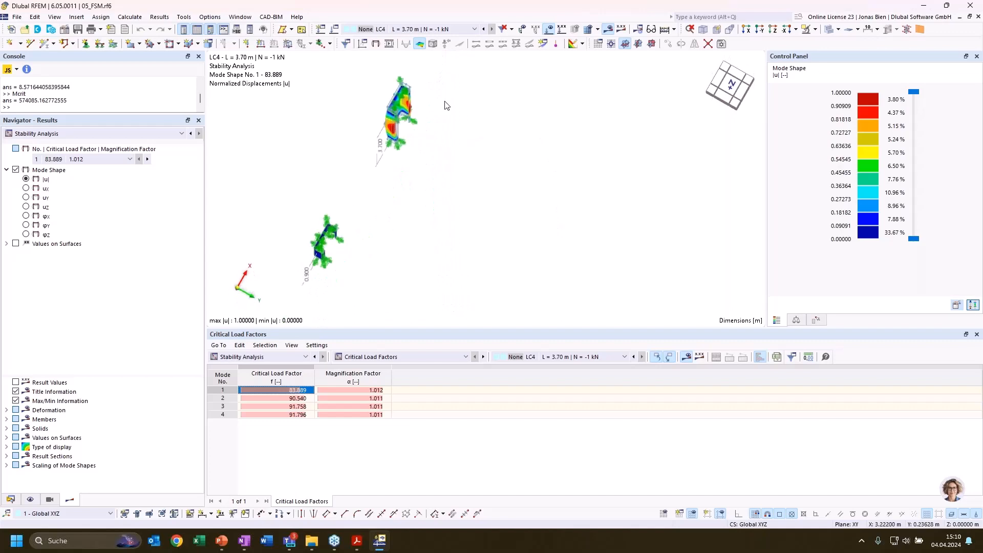
ctrl+middle_drag(444, 103, 518, 162)
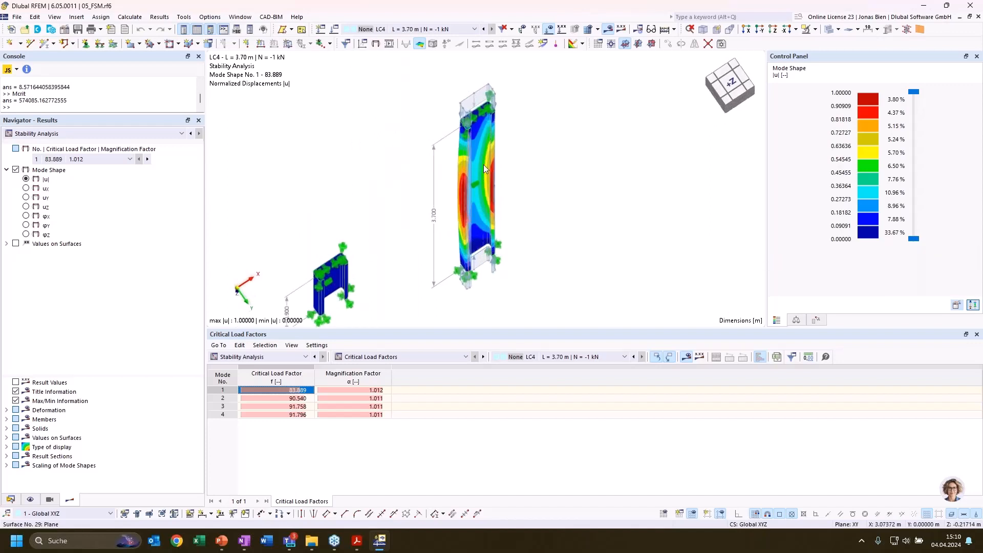
middle_drag(541, 165, 505, 205)
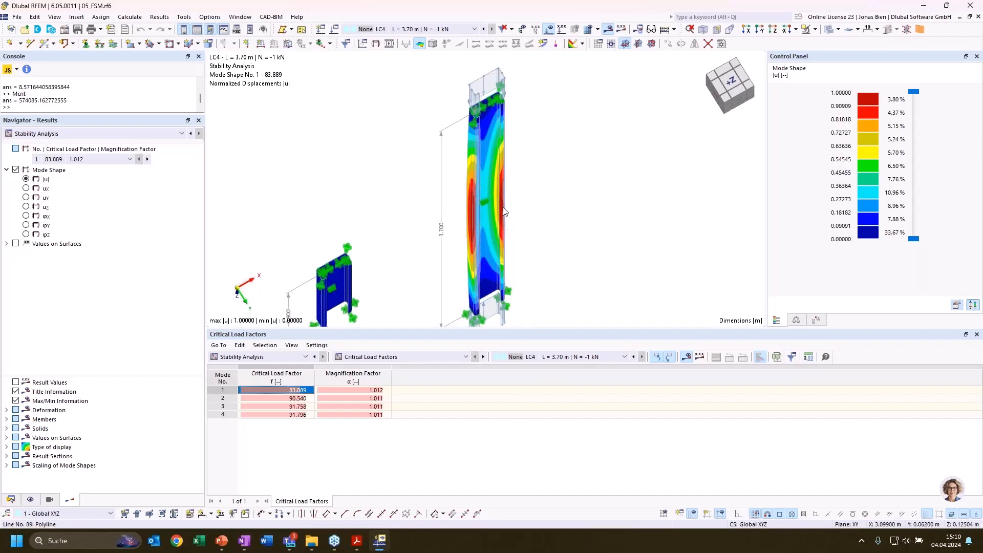
Display mode shape 2 of LC4 and examine how the 3.70 m column buckles.
click(275, 398)
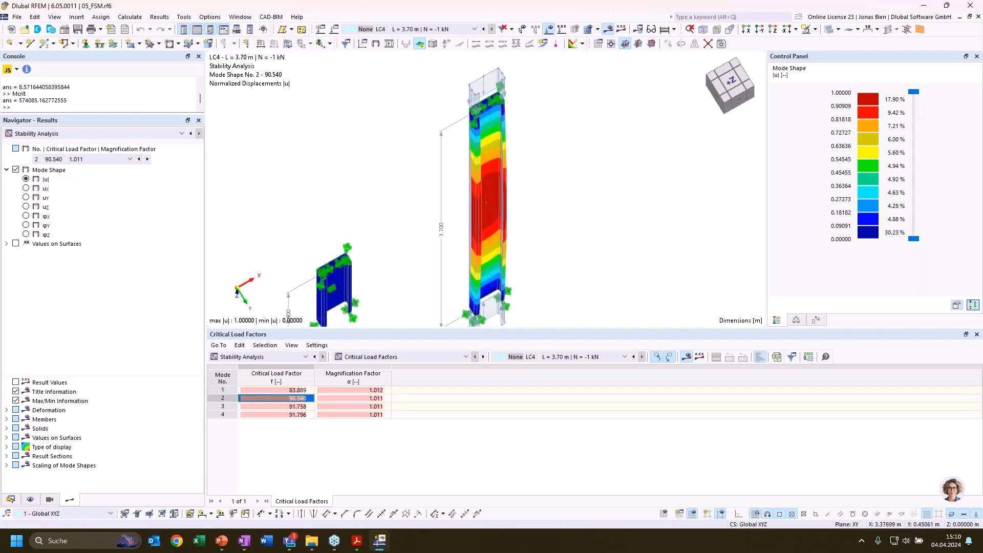
mouse_move(587, 235)
middle_down()
mouse_move(641, 183)
mouse_move(579, 243)
middle_up()
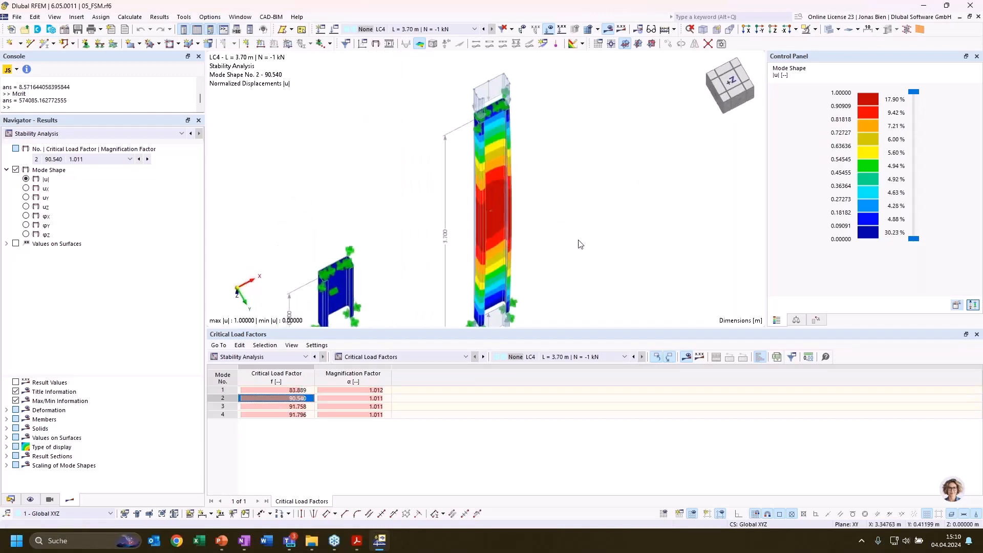
scroll(579, 244, down, 2)
Display mode shape 3 of LC4 and examine the buckling pattern along the 3.70 m column's web.
click(288, 405)
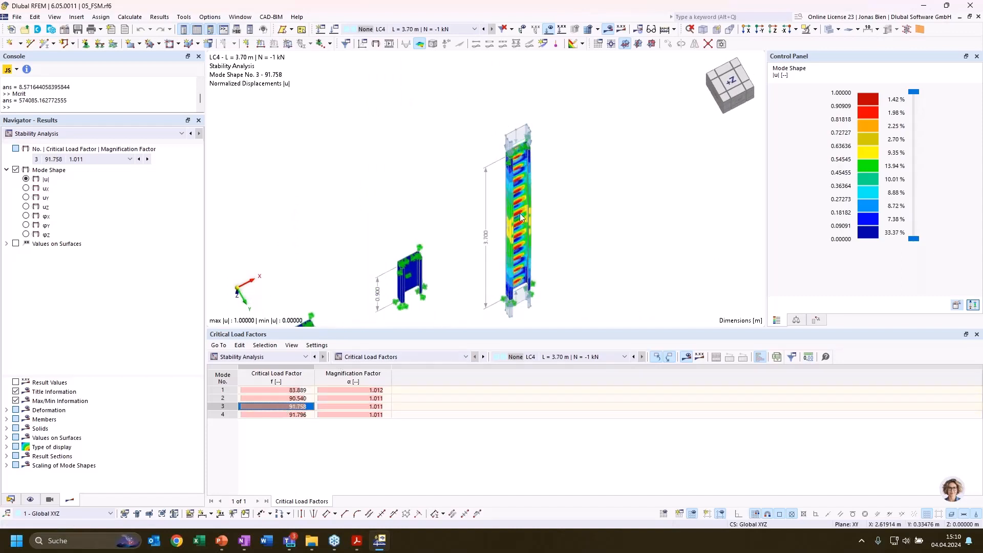
scroll(587, 230, up, 2)
ctrl+middle_drag(586, 230, 563, 103)
scroll(567, 167, up, 1)
scroll(524, 220, down, 1)
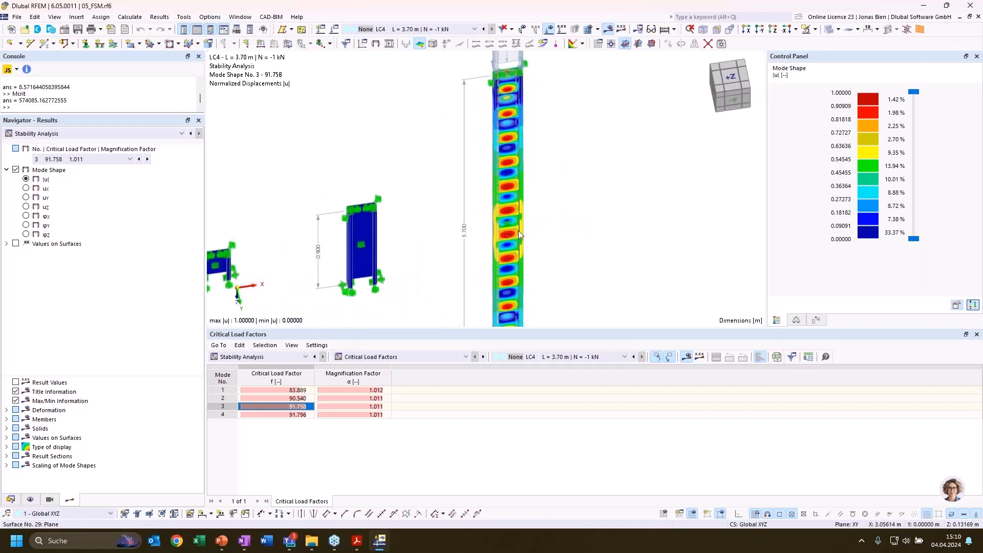
ctrl+middle_drag(594, 191, 600, 184)
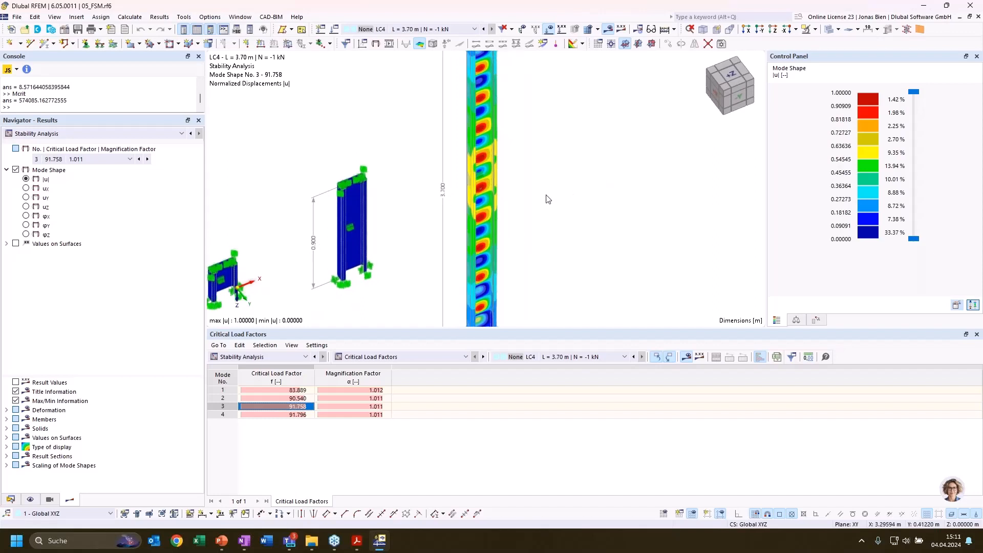
scroll(547, 198, down, 1)
scroll(538, 258, down, 1)
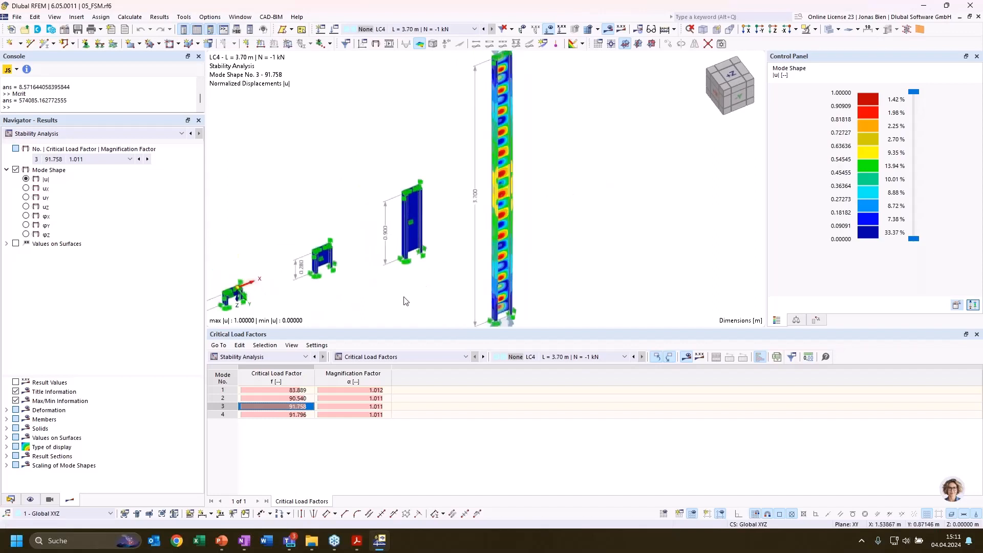
Switch the critical load factors to LC3, L = 0.90 m, and view mode shapes 1 and 4.
click(544, 357)
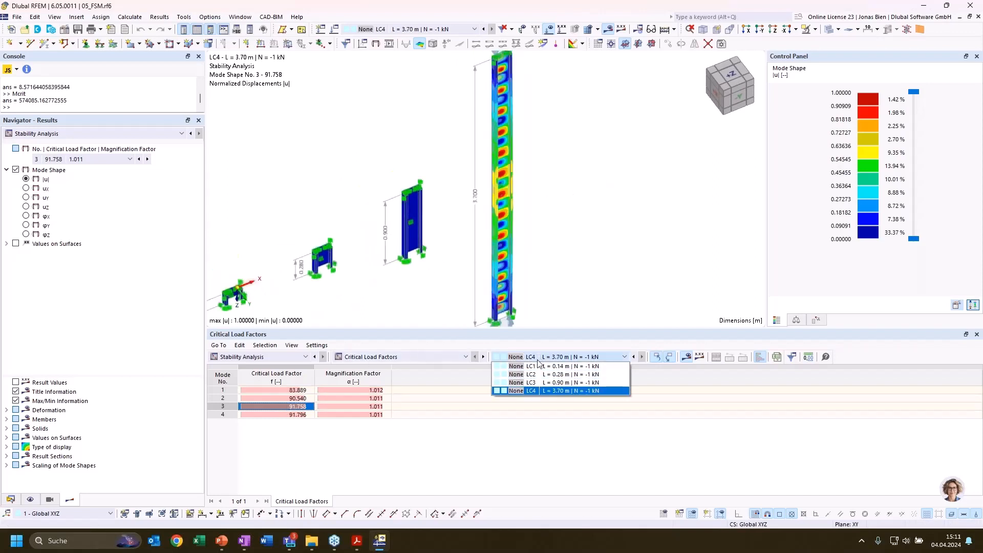
click(547, 384)
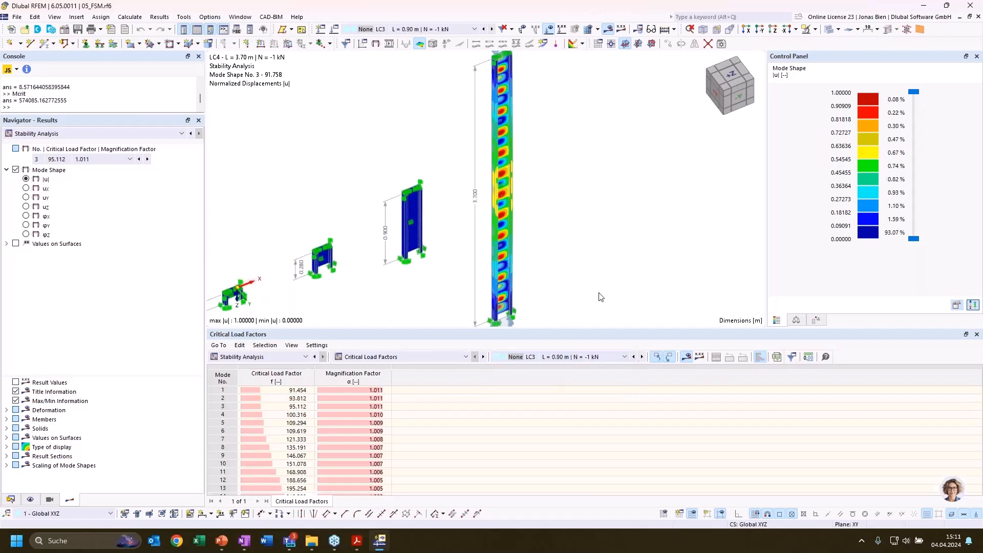
click(284, 391)
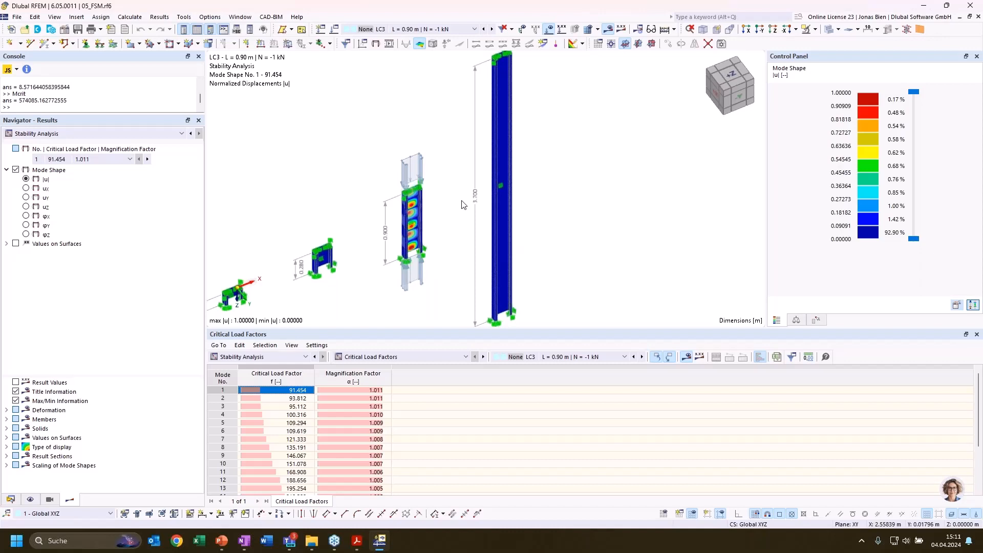
click(282, 414)
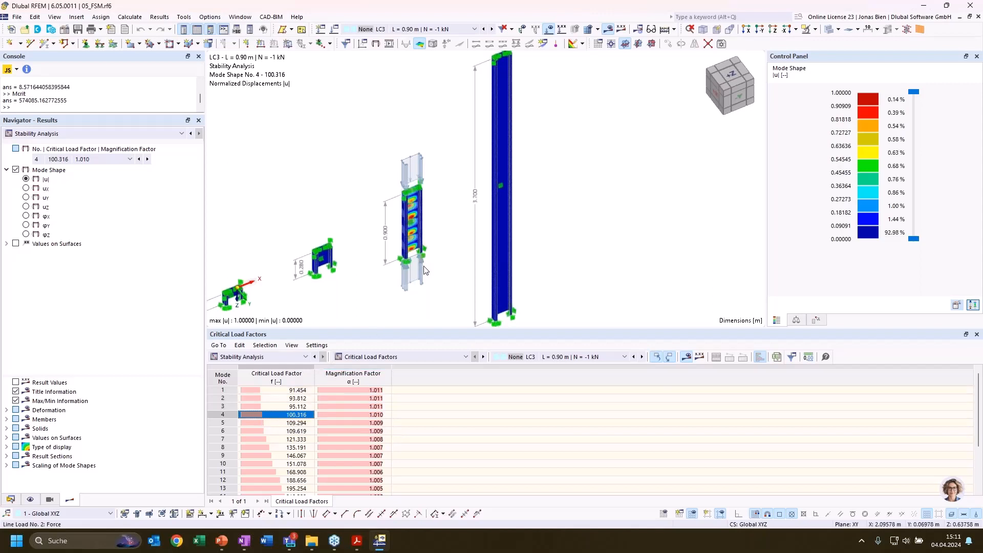
Go through LC3 mode shapes 5 to 13 on the 0.90 m column to find the distortional buckling shape.
key(Down)
key(Down)
key(Down)
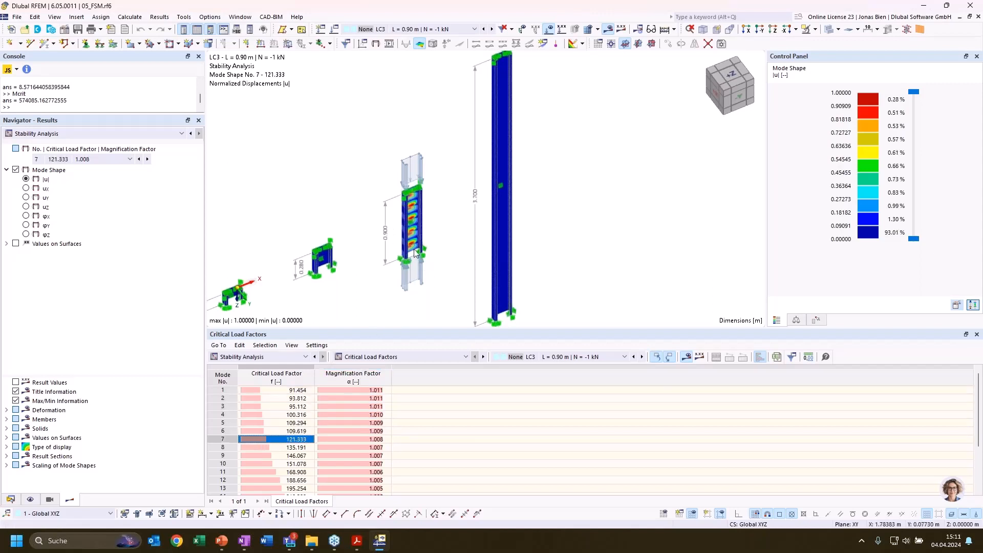
key(Down)
middle_drag(446, 249, 468, 205)
scroll(440, 195, up, 2)
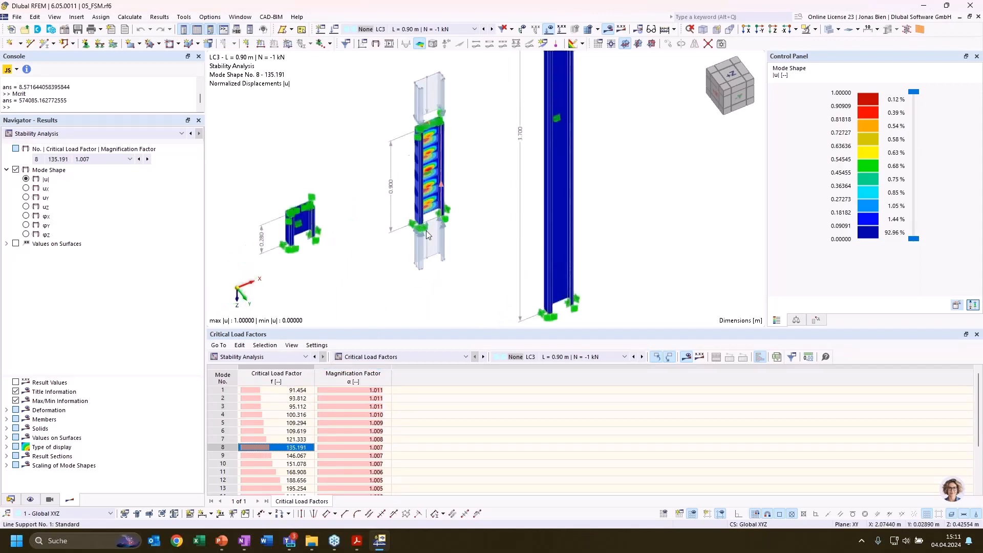
key(Down)
key(Down)
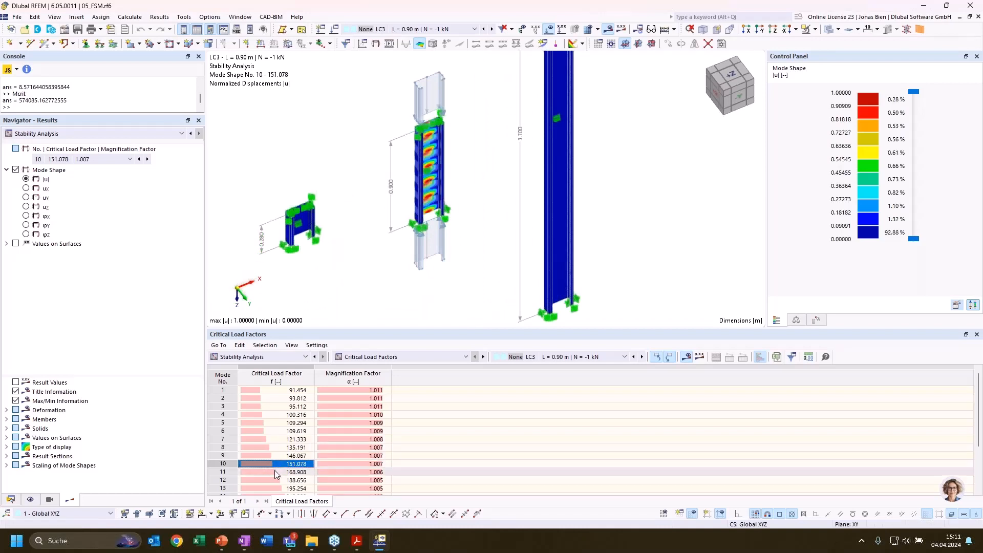
key(Down)
key(Down)
key(Down)
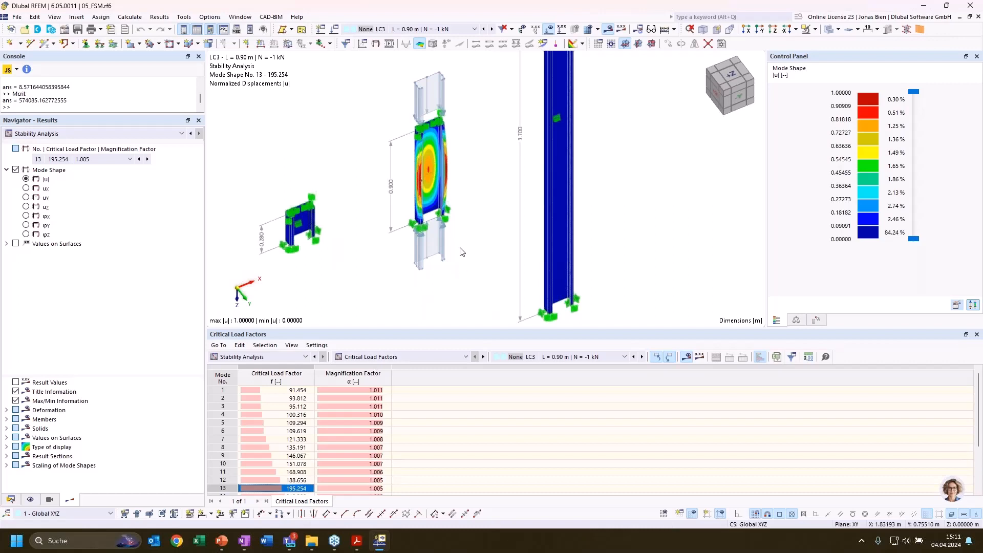
Examine the web and flange deformation of mode shape 13 on the 0.90 m column from several angles.
scroll(472, 157, up, 3)
ctrl+middle_drag(471, 144, 449, 143)
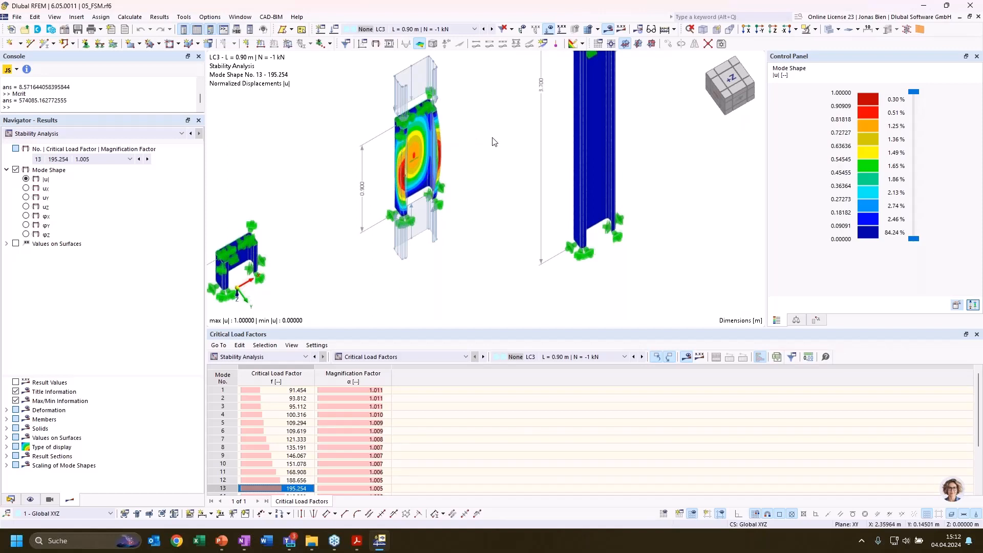
ctrl+middle_drag(485, 132, 507, 92)
scroll(415, 164, up, 4)
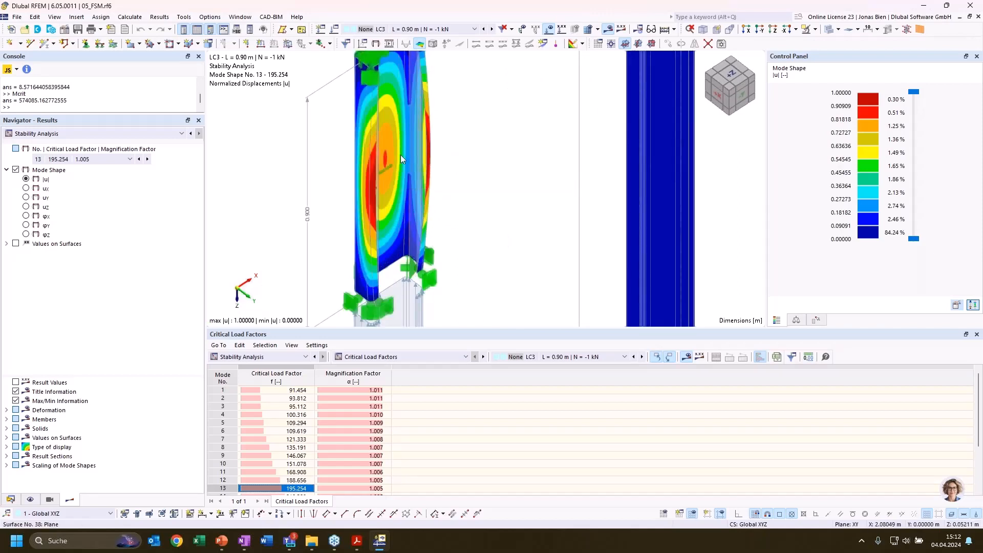
scroll(476, 191, down, 3)
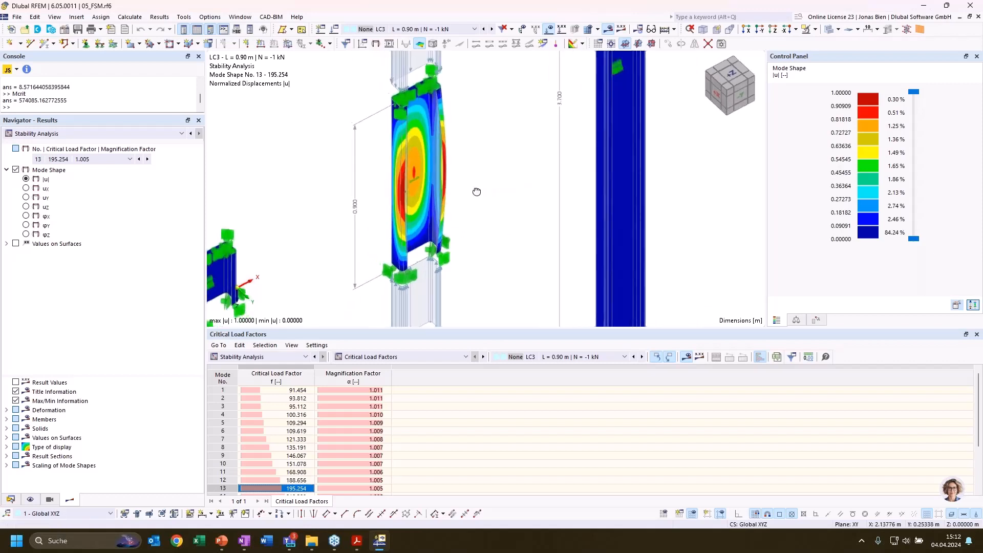
ctrl+middle_drag(476, 192, 435, 186)
scroll(429, 187, down, 2)
Switch the critical load factors to LC2, L = 0.28 m, and view mode shapes 1 to 4.
middle_drag(531, 174, 611, 86)
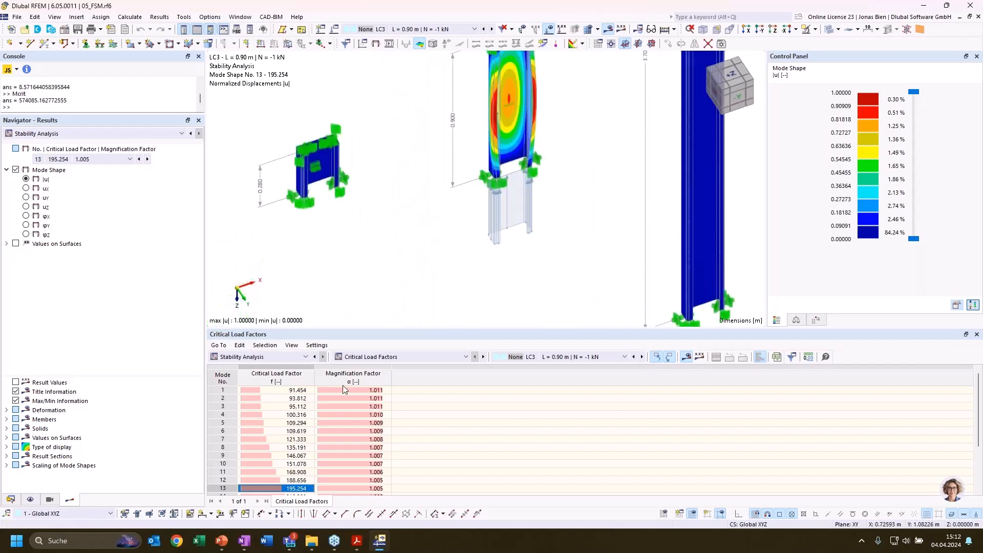
click(612, 357)
click(566, 374)
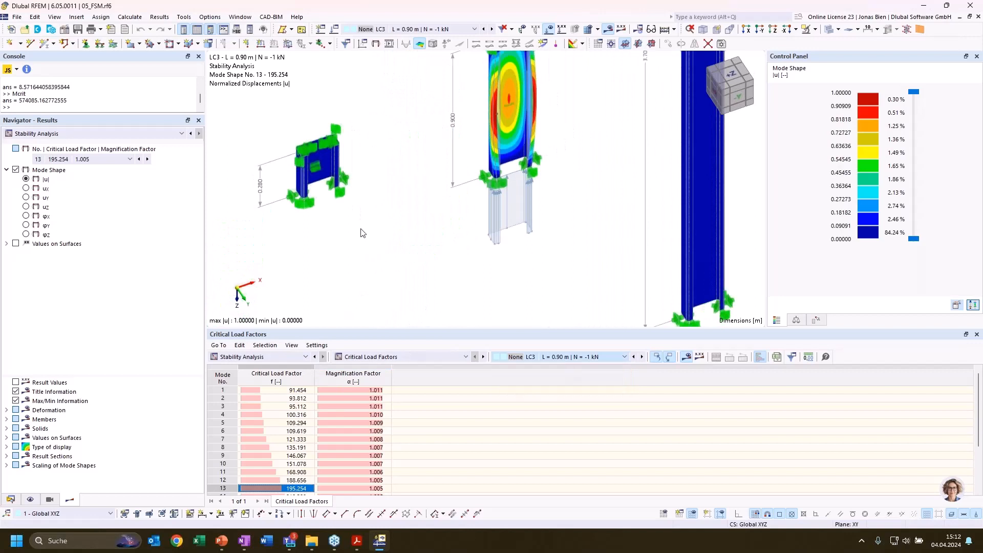
middle_drag(382, 225, 479, 218)
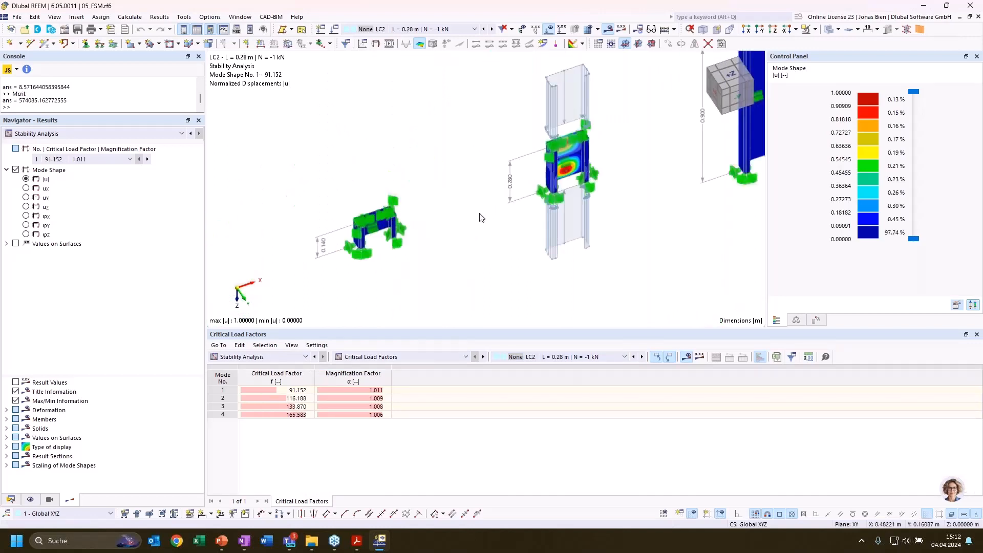
click(282, 391)
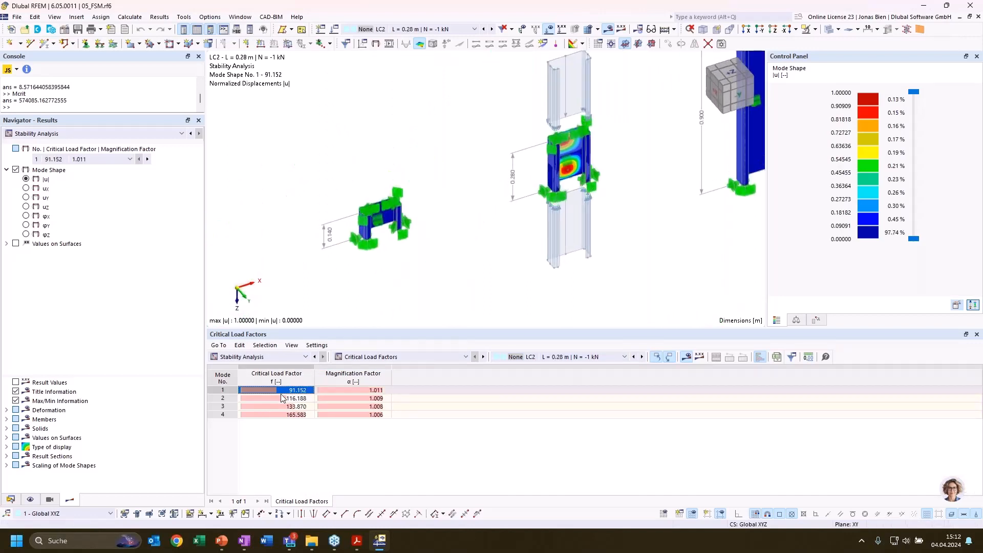
key(Down)
key(Down)
key(Down)
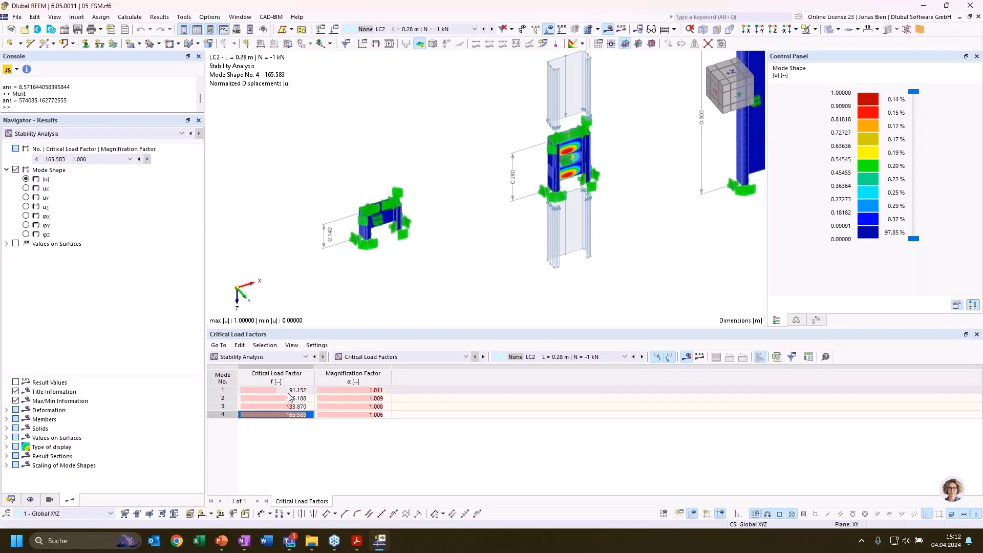
key(Up)
key(Up)
key(Up)
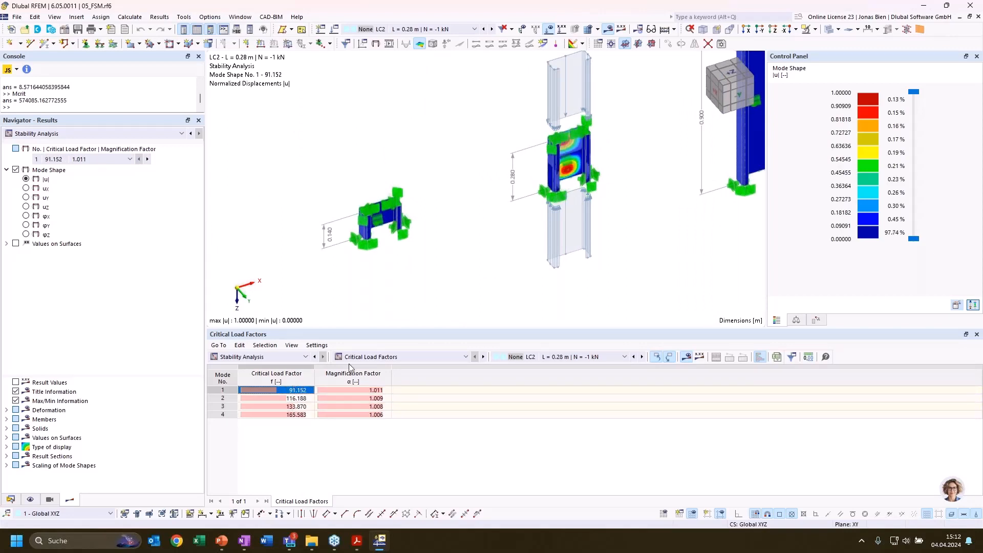
Compare mode shape 1 of LC1, LC2 and LC3 on the 0.14 m, 0.28 m and 0.90 m columns.
click(560, 359)
click(513, 370)
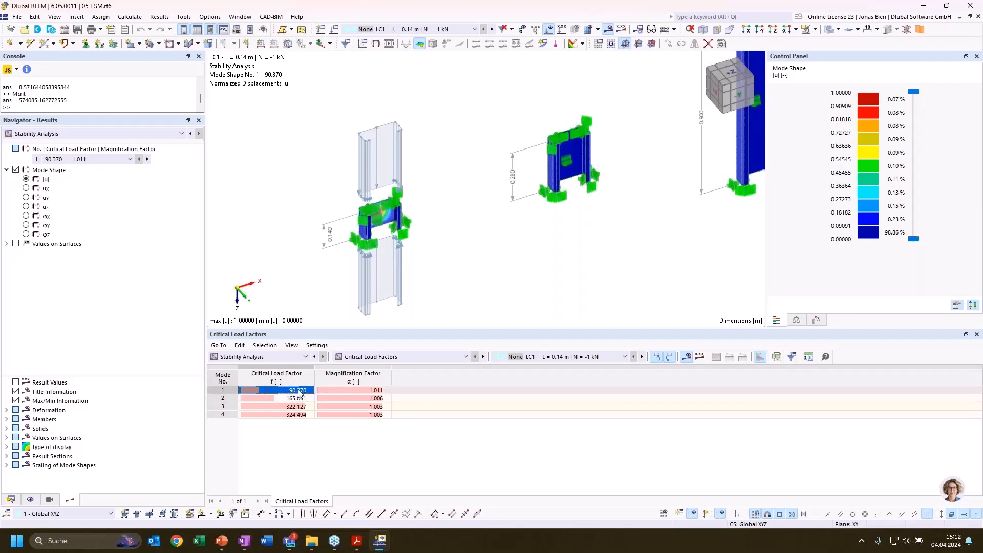
click(565, 358)
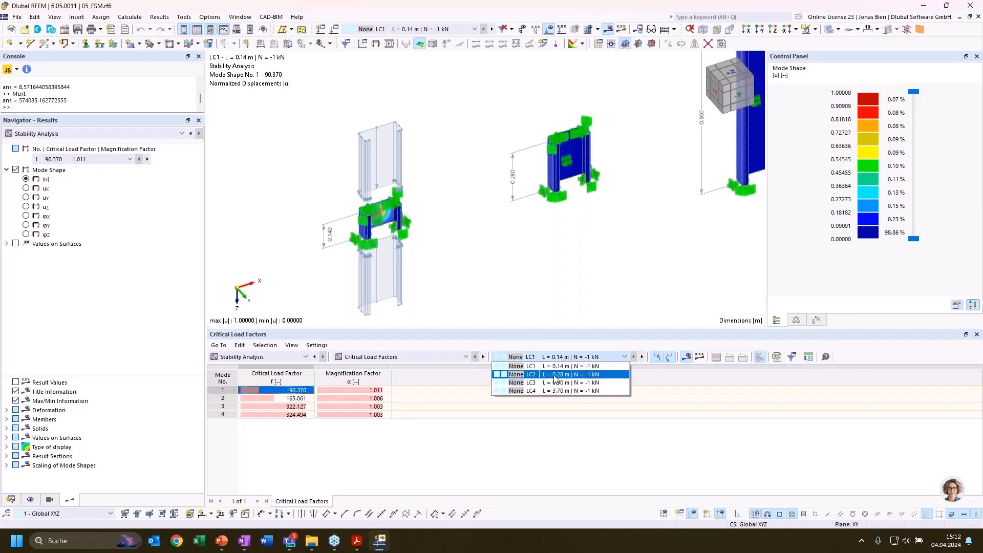
click(555, 378)
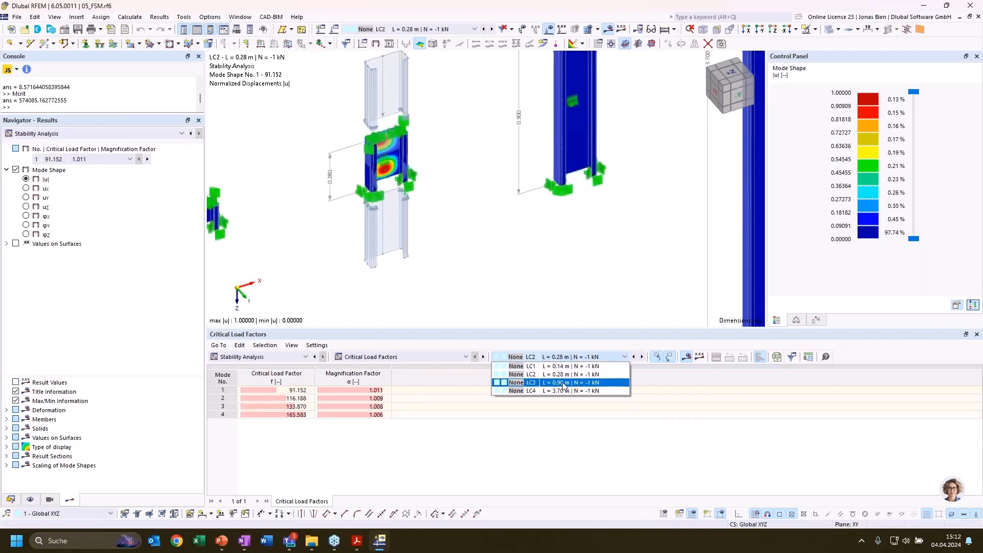
click(558, 384)
mouse_move(633, 207)
middle_down()
mouse_move(605, 258)
mouse_move(621, 212)
middle_up()
scroll(606, 256, down, 1)
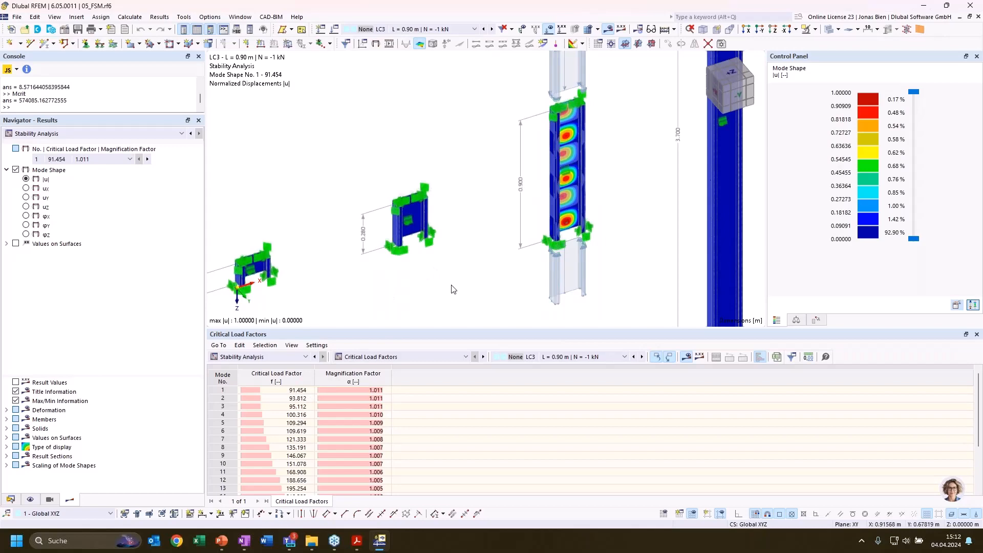
scroll(466, 297, down, 1)
scroll(476, 251, down, 1)
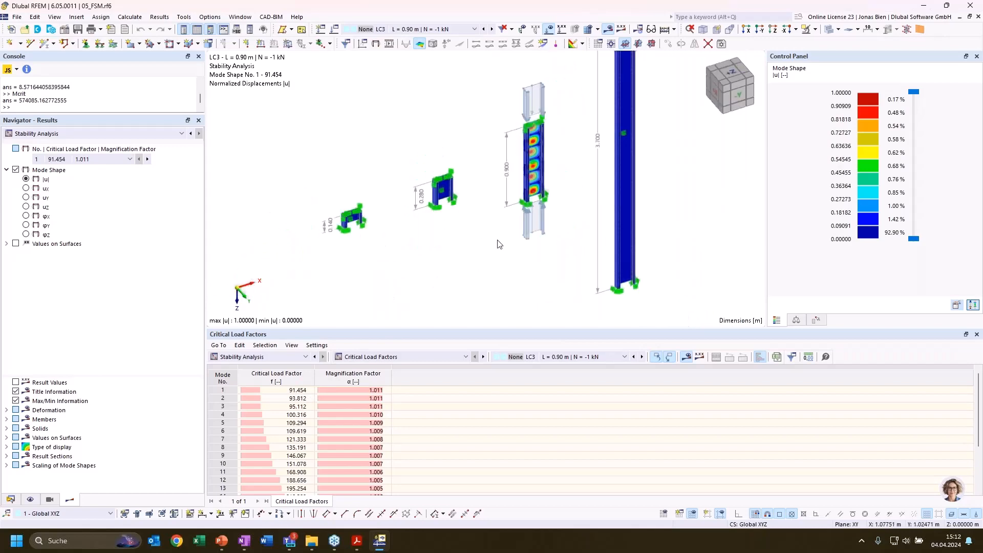
Show the FE mesh on the surface models and inspect it on the 3.70 m and 0.90 m columns.
key(super)
key(super)
scroll(456, 251, down, 2)
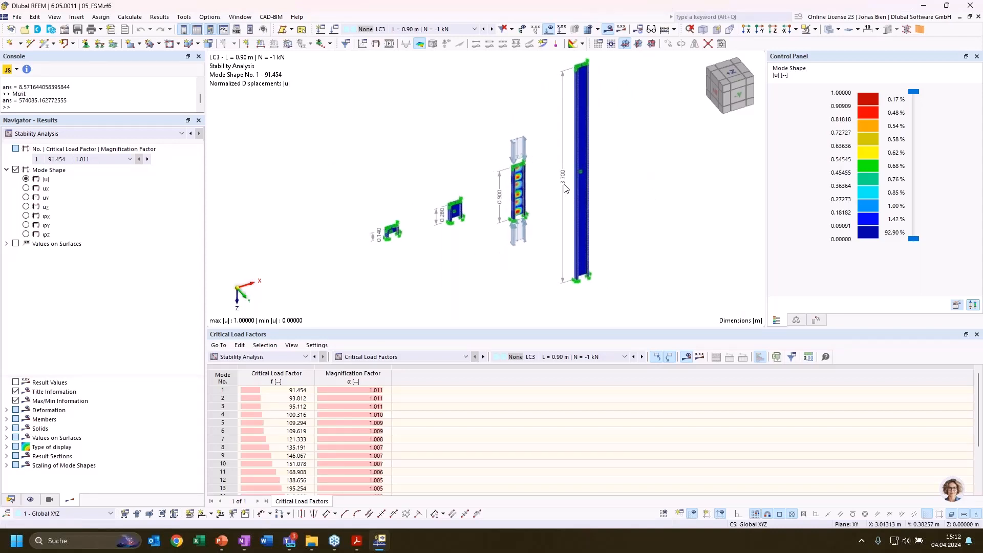
scroll(569, 103, up, 3)
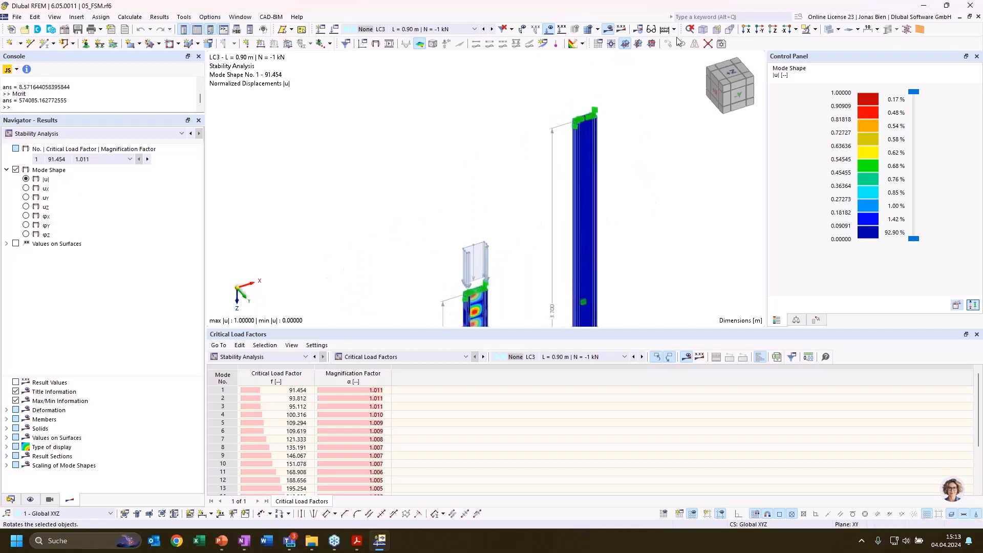
scroll(549, 156, up, 2)
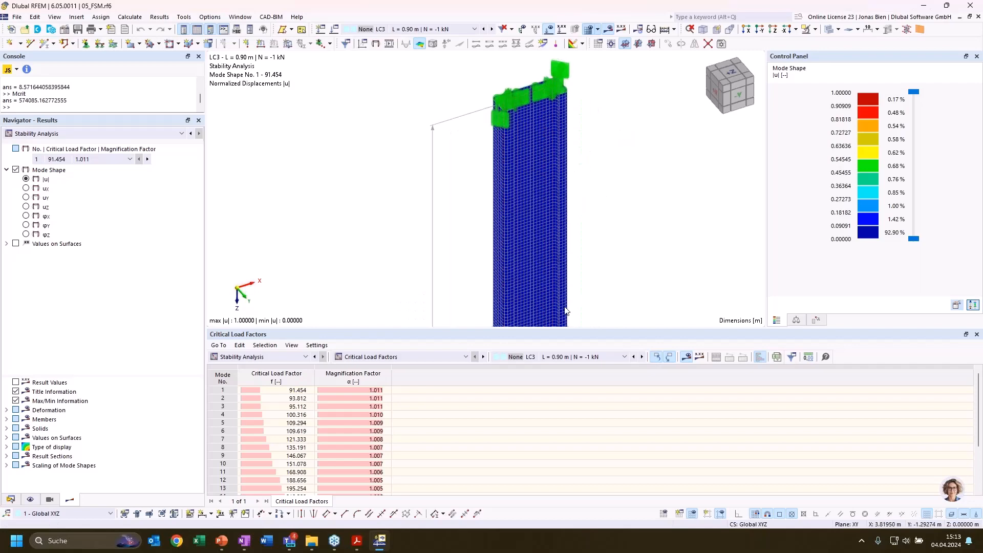
scroll(644, 192, down, 2)
middle_drag(642, 190, 672, 59)
scroll(435, 200, down, 2)
middle_drag(434, 199, 620, 3)
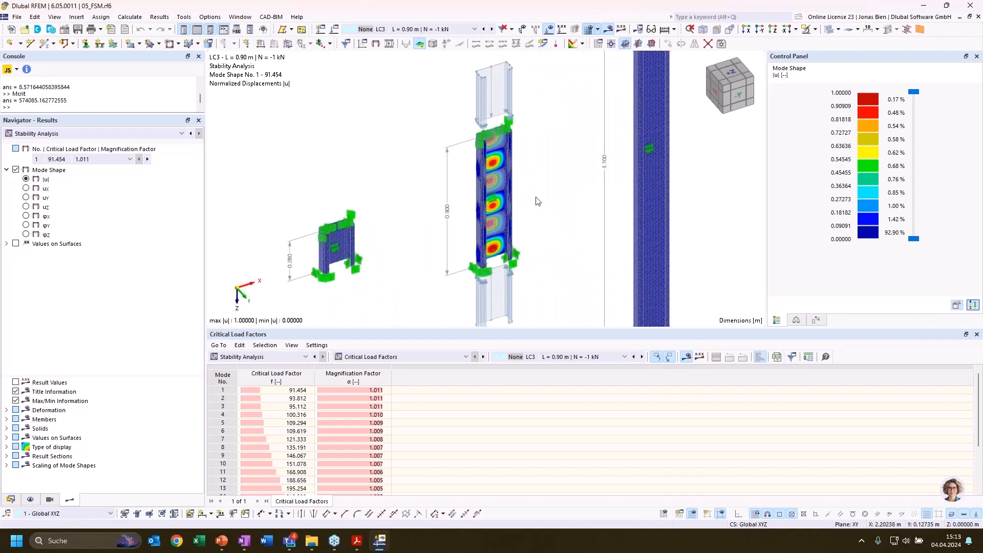
scroll(546, 222, down, 3)
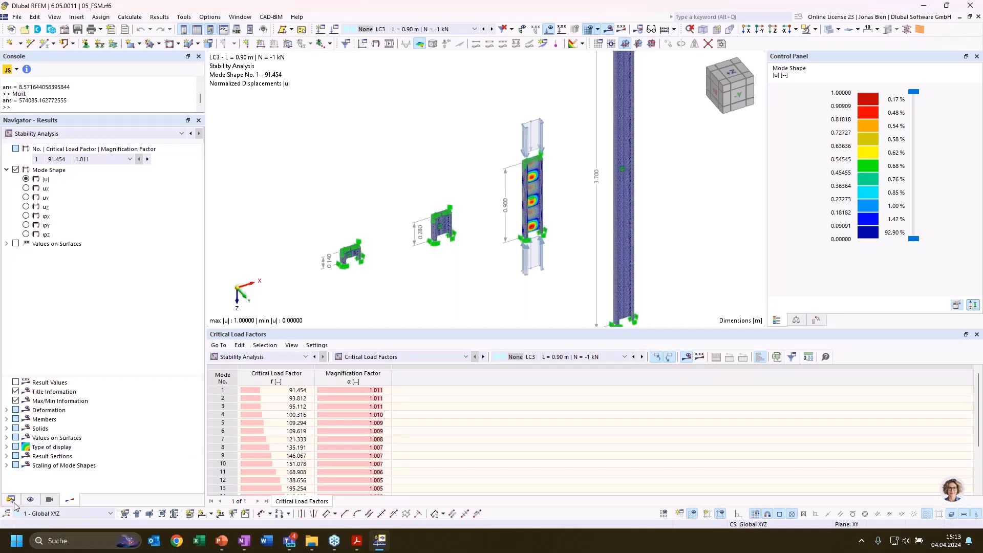
scroll(441, 276, down, 2)
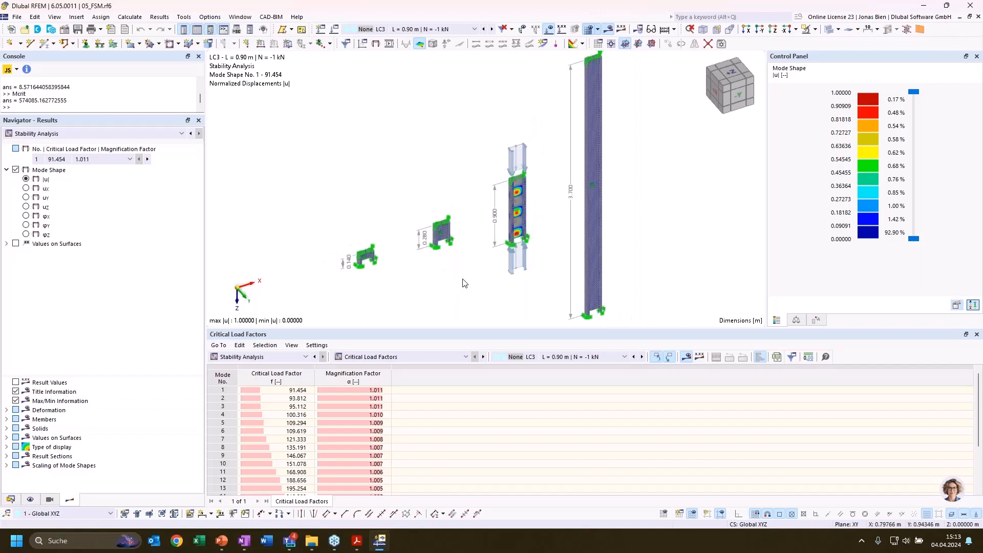
ctrl+middle_drag(499, 293, 517, 290)
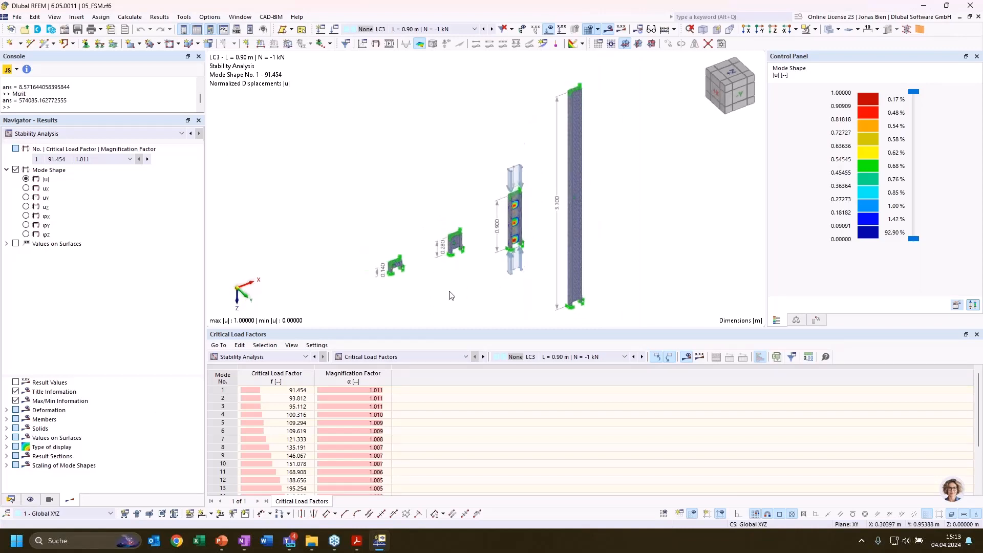
Open section C 200/75/2/10/30/C for editing and display its FSM buckling shape for N: -1 kN.
click(11, 500)
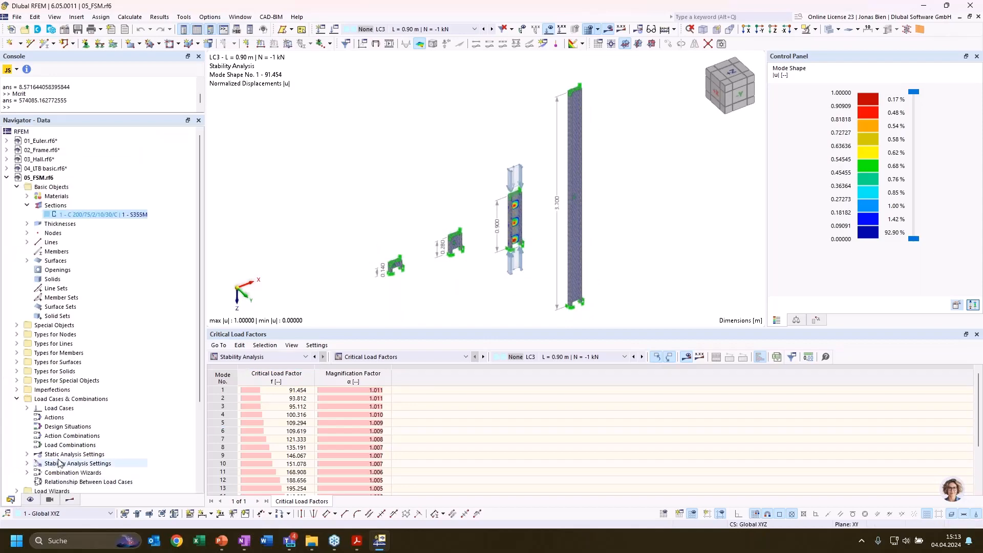
double_click(85, 215)
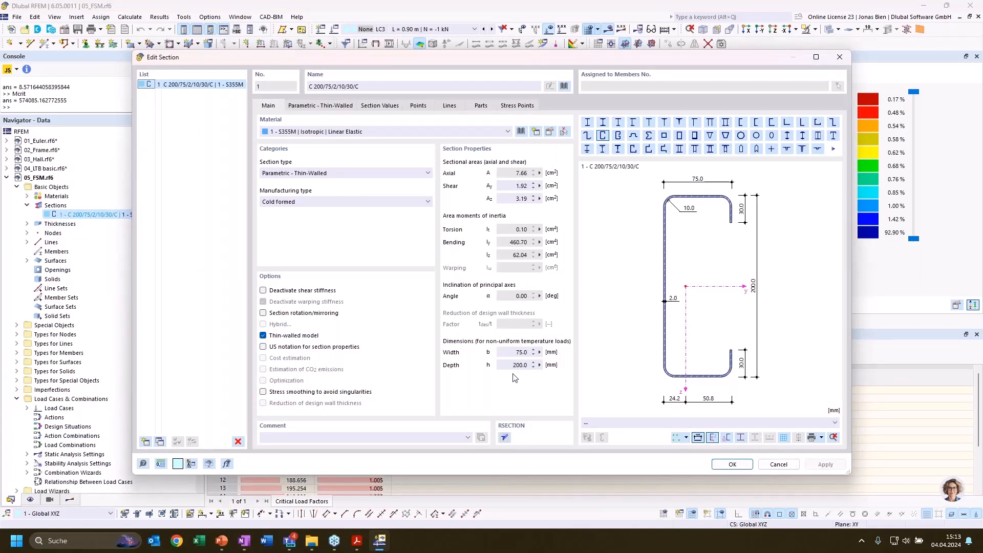
key(alt+Tab)
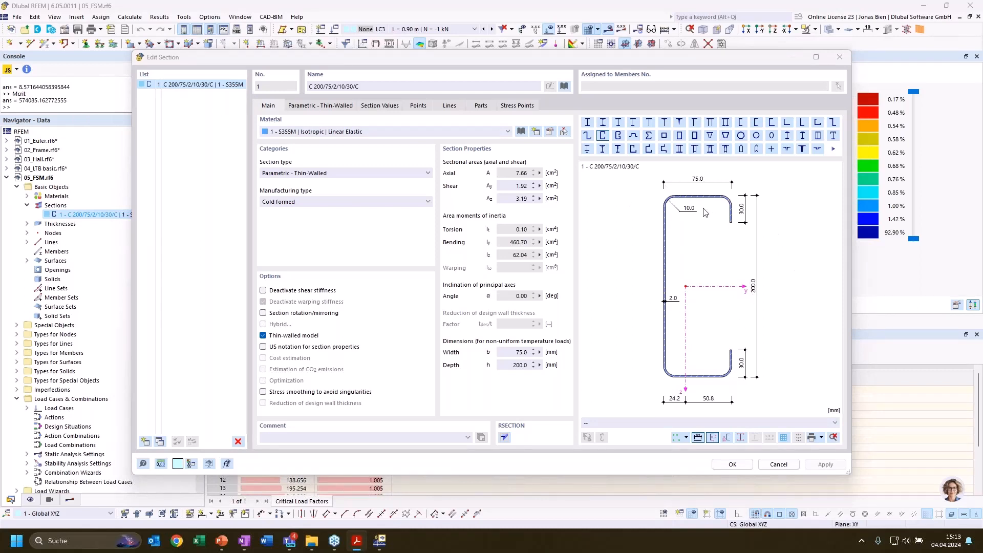
click(709, 424)
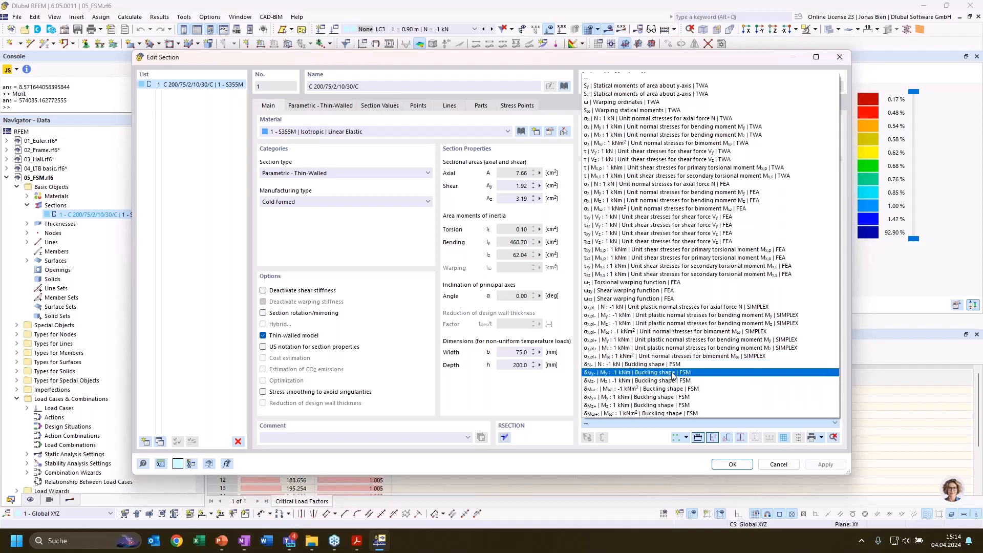
click(641, 366)
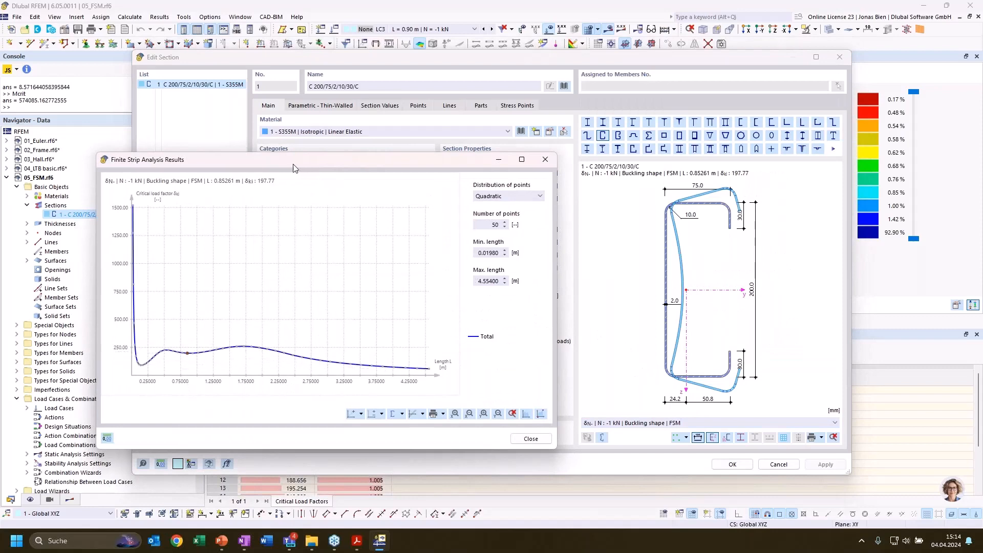
Compare the section's buckling shapes at lengths 0.14066 m, 0.33895 m and 1.01880 m on the Finite Strip Analysis curve.
drag(293, 163, 333, 158)
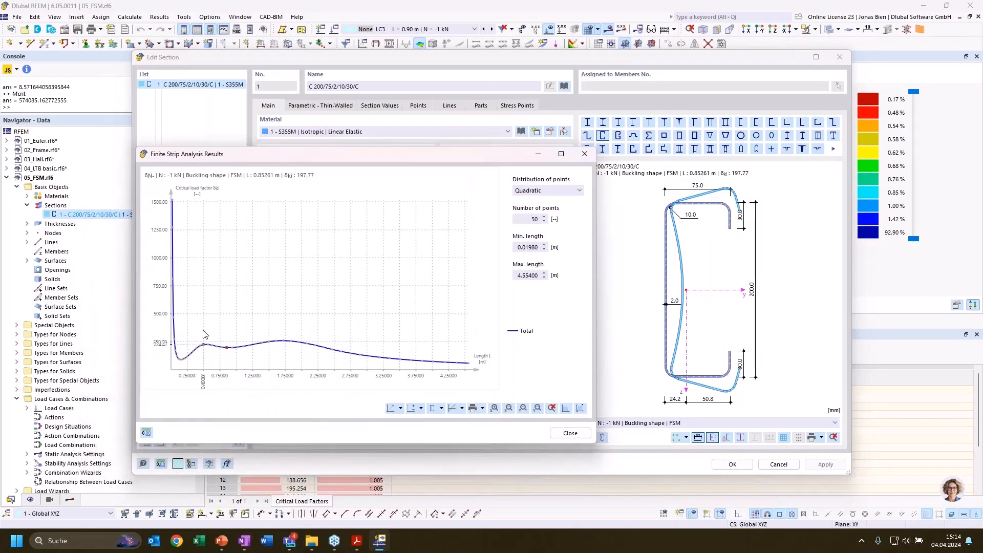
mouse_move(181, 366)
click(182, 363)
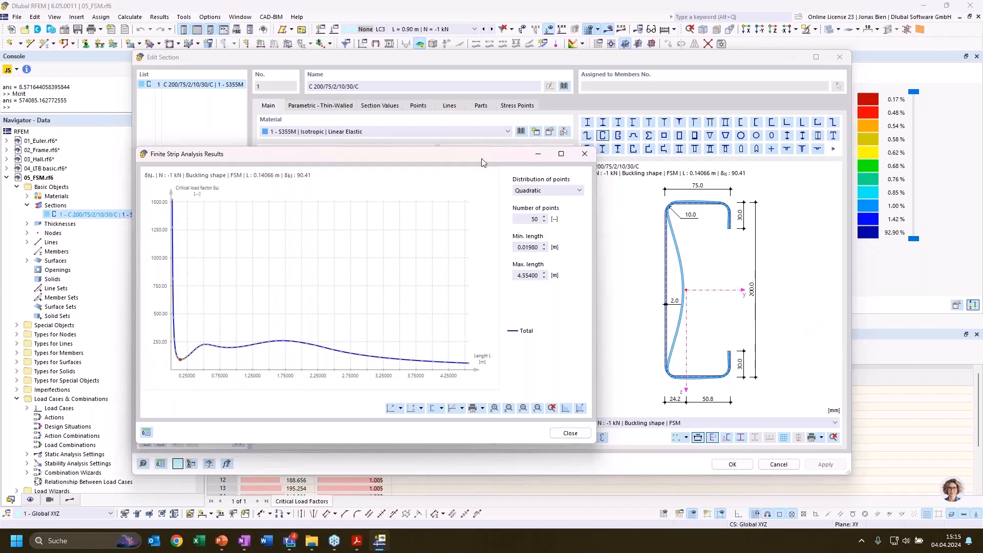
drag(482, 158, 452, 160)
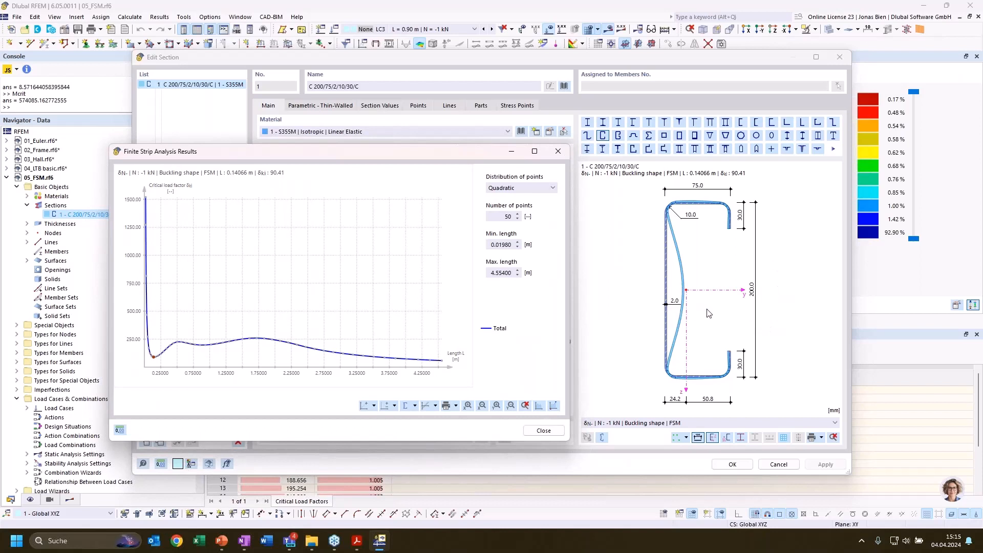
click(168, 351)
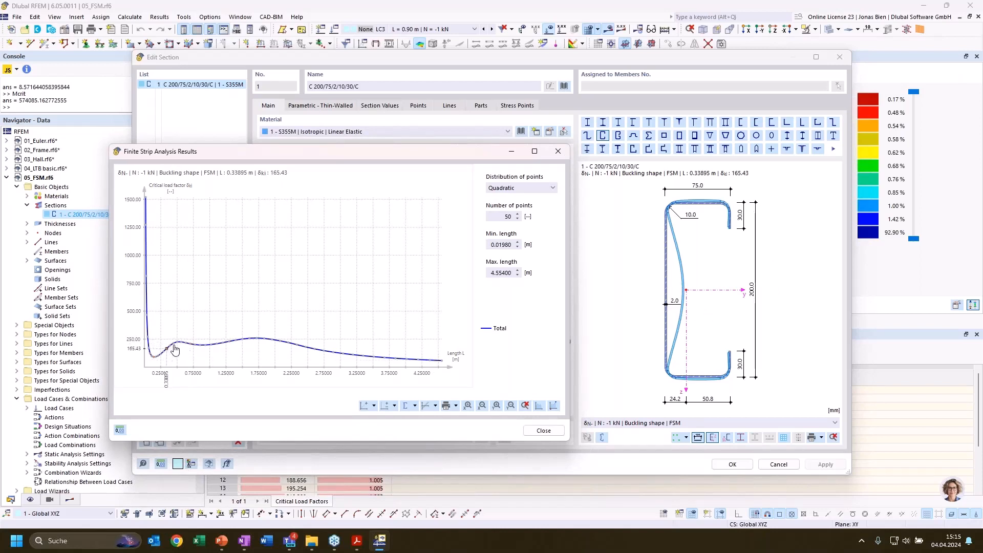
click(201, 350)
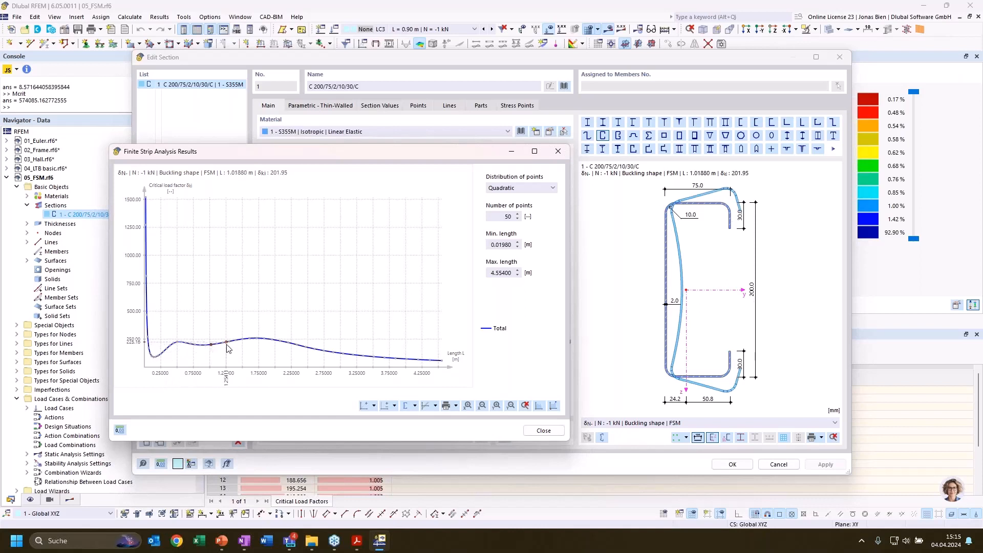
Compare the section's buckling shapes on the Total curve at lengths 1.29640 m, 1.60800 m, 2.20286 m, 0.93382 m and 0.85261 m.
click(208, 349)
click(218, 344)
click(229, 342)
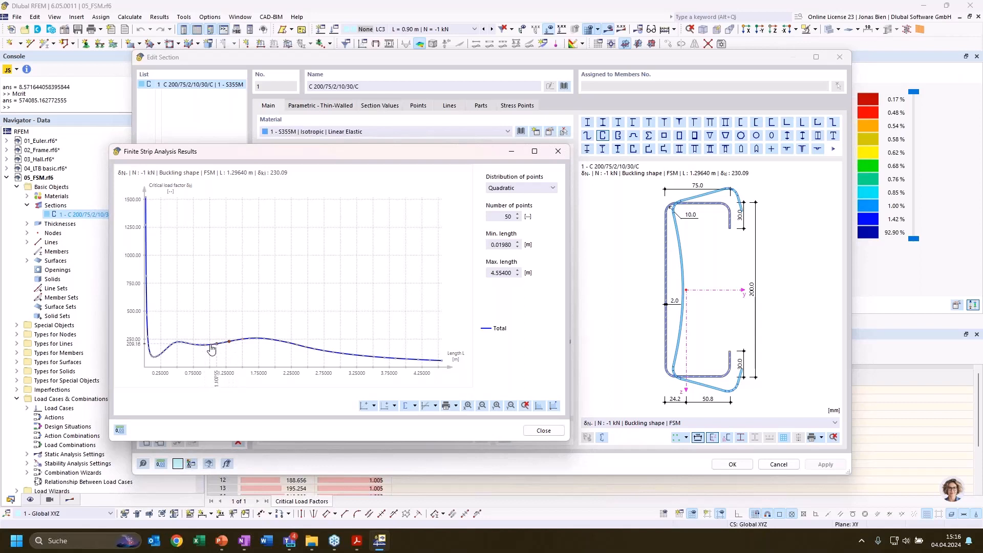
click(251, 341)
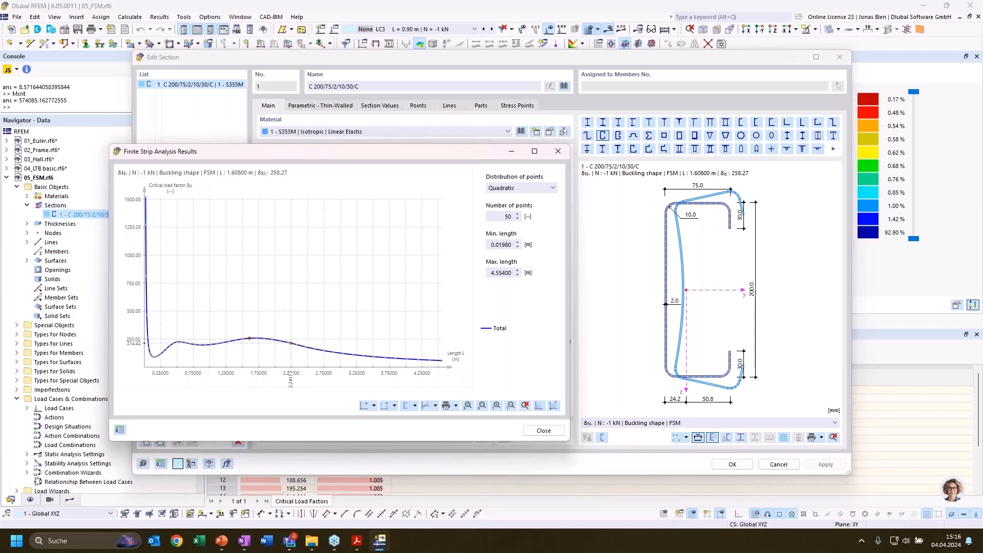
click(289, 343)
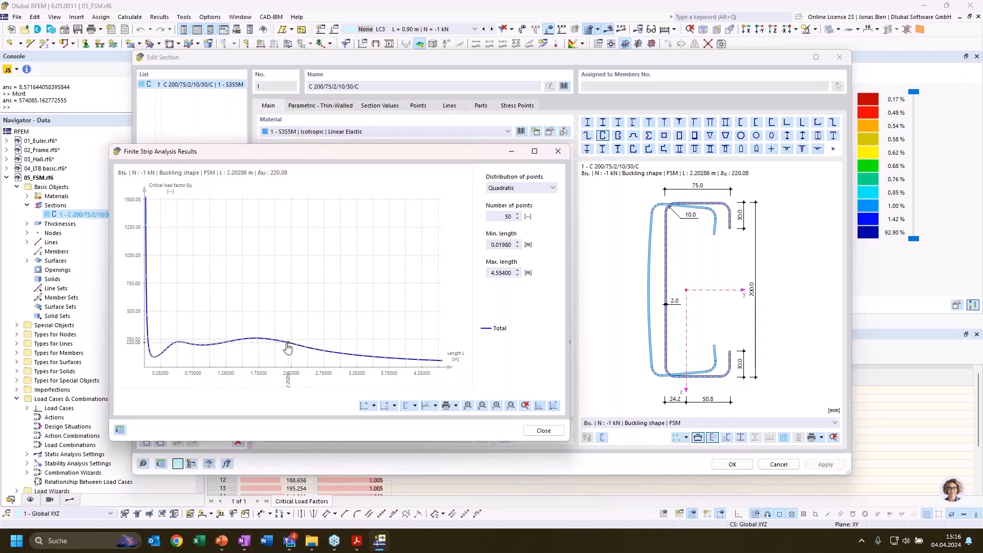
click(205, 345)
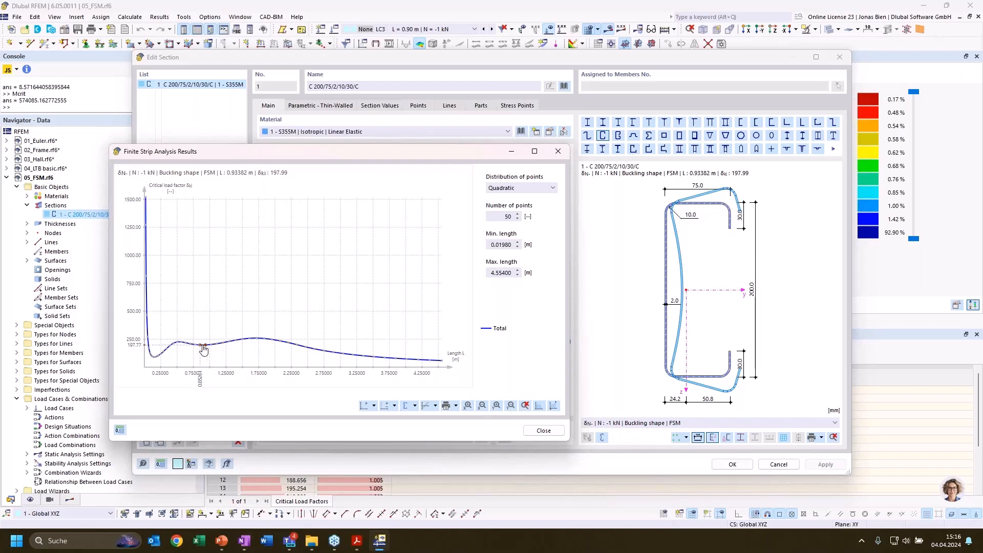
click(201, 346)
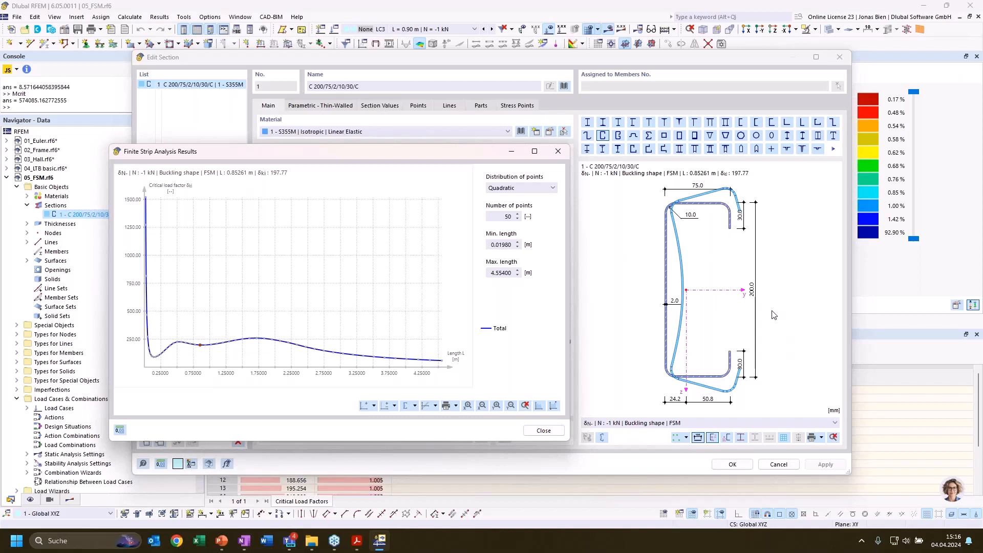
Examine the buckling shapes in the curve's long-column range at lengths 2.60511 m and 3.67586 m.
click(314, 349)
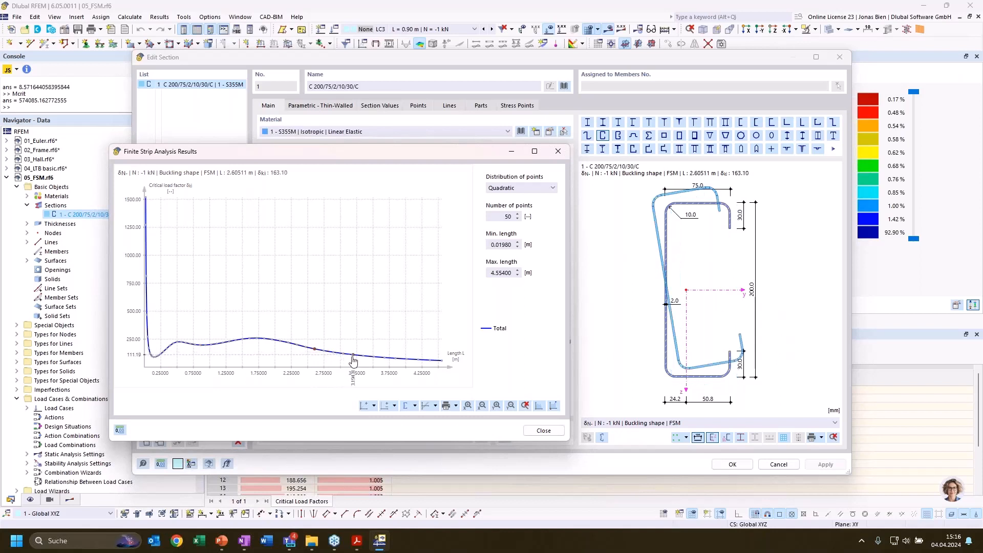
click(353, 355)
click(385, 358)
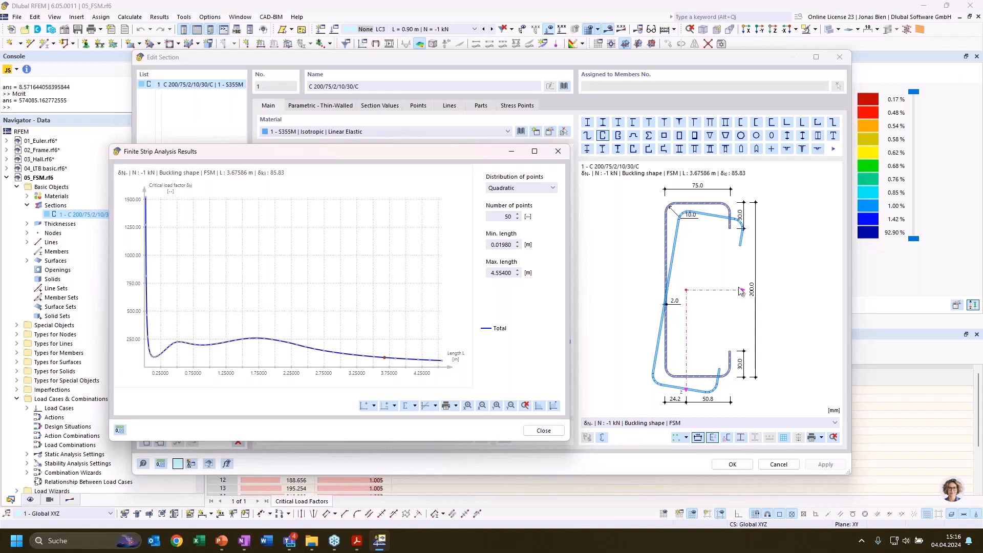
mouse_move(385, 362)
Add the Local and Distortional curves to the diagram and view the local shape at 0.14066 m and the distortional shape at 0.93382 m.
click(414, 406)
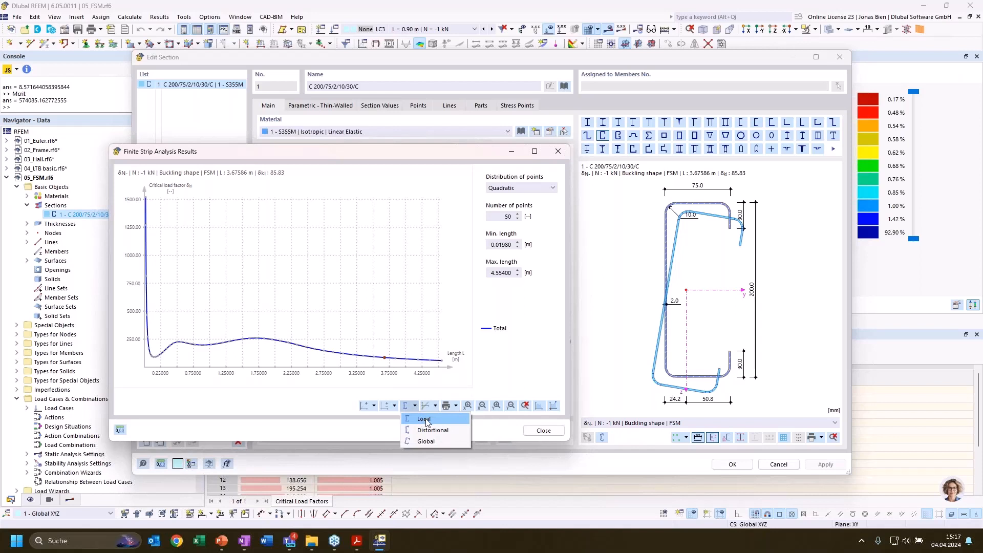
click(427, 419)
click(416, 408)
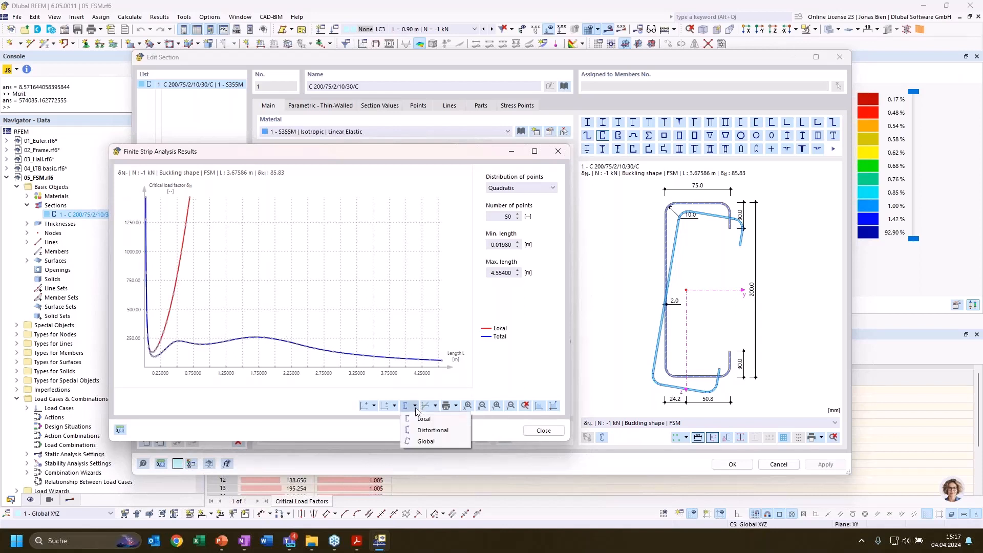
click(421, 430)
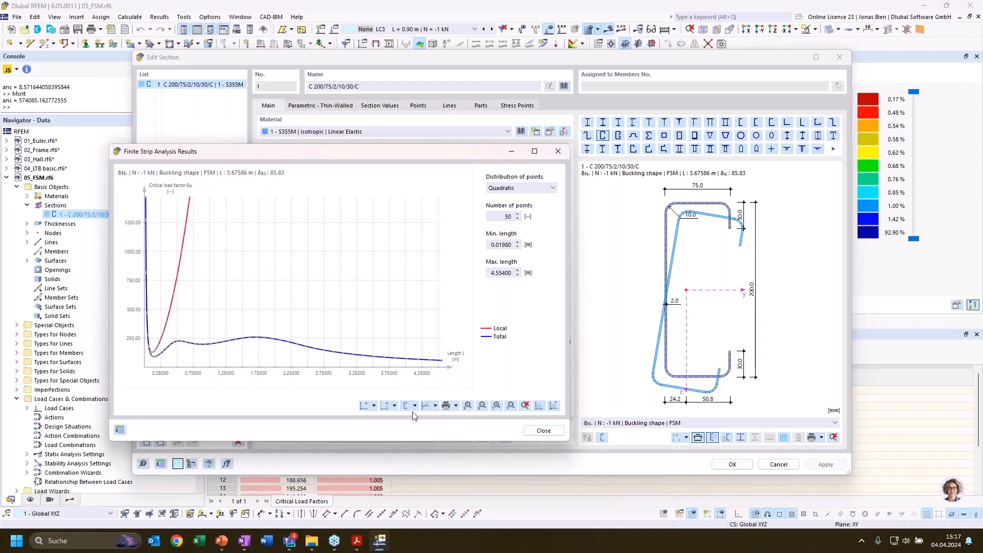
click(155, 353)
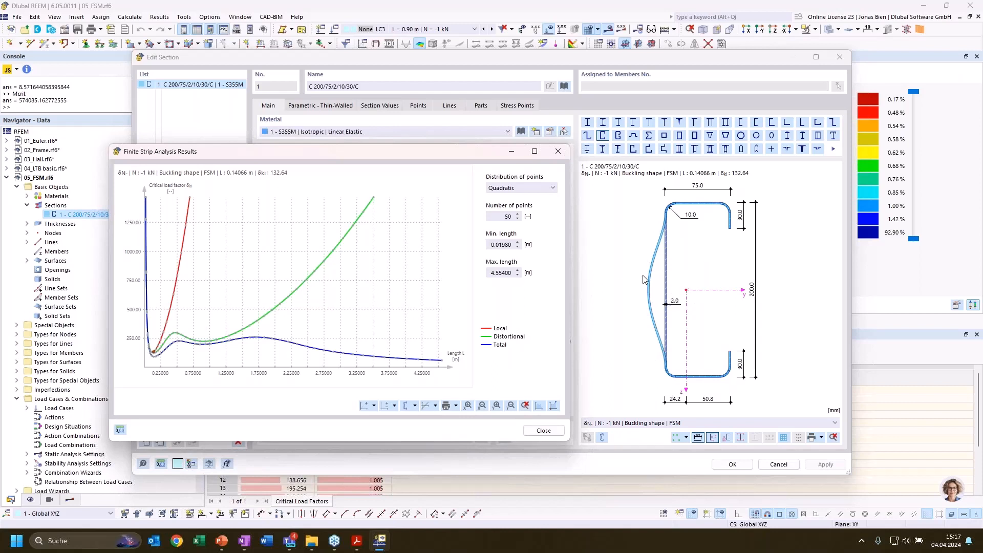
click(205, 341)
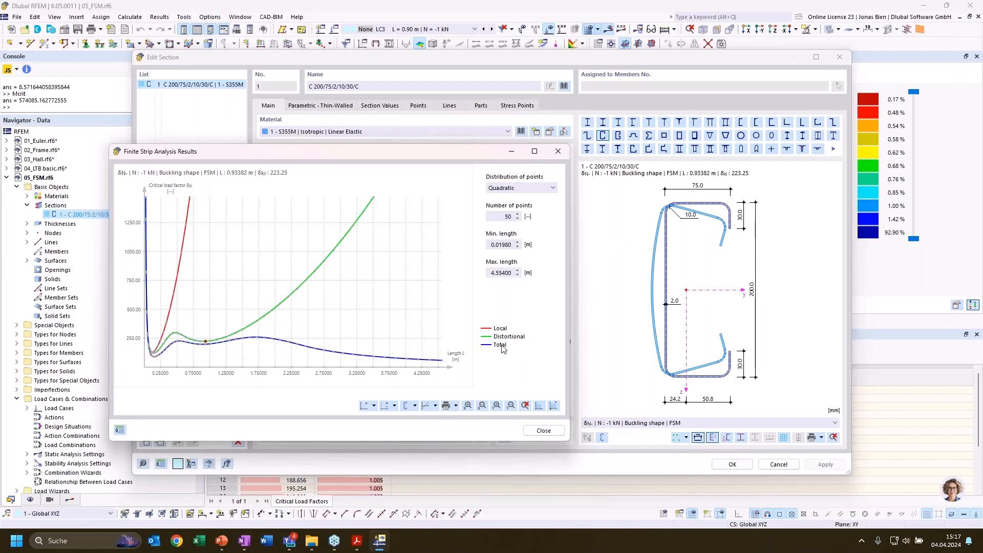
Add the Global curve to the diagram and view its buckling shapes at 3.19431 m and 2.60511 m.
click(416, 405)
click(433, 433)
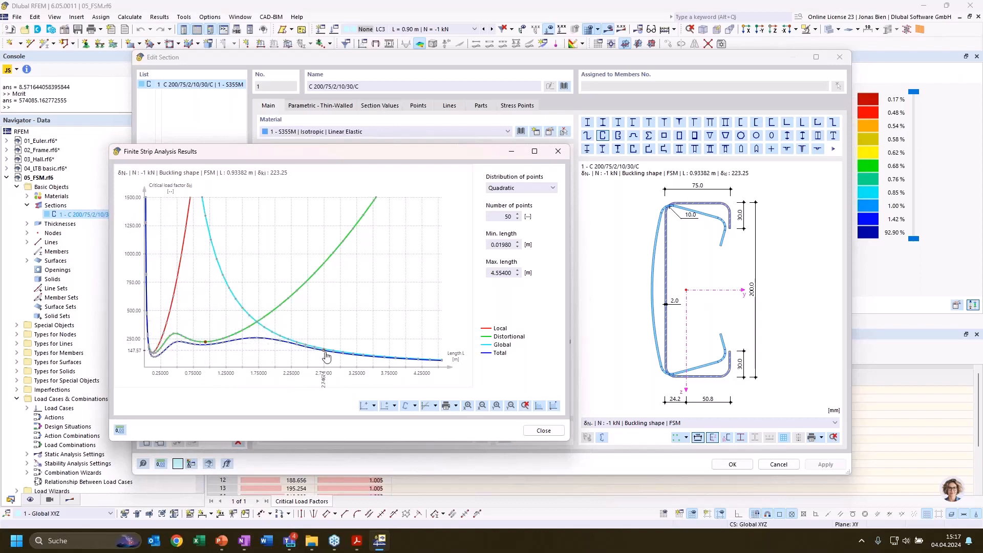
click(353, 354)
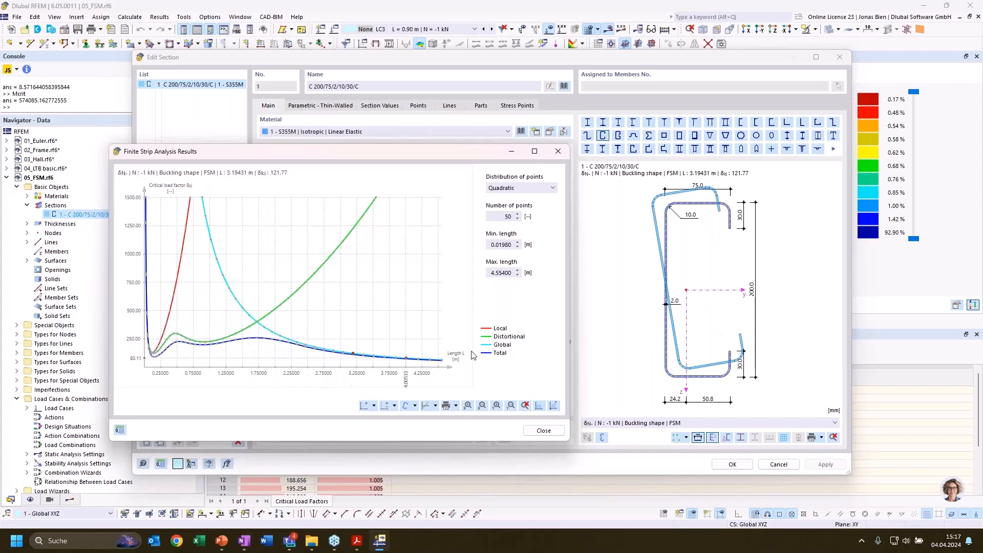
click(264, 328)
click(280, 337)
click(315, 348)
Display the buckling shape at 2.60511 m in 3D and inspect it from several angles.
click(603, 438)
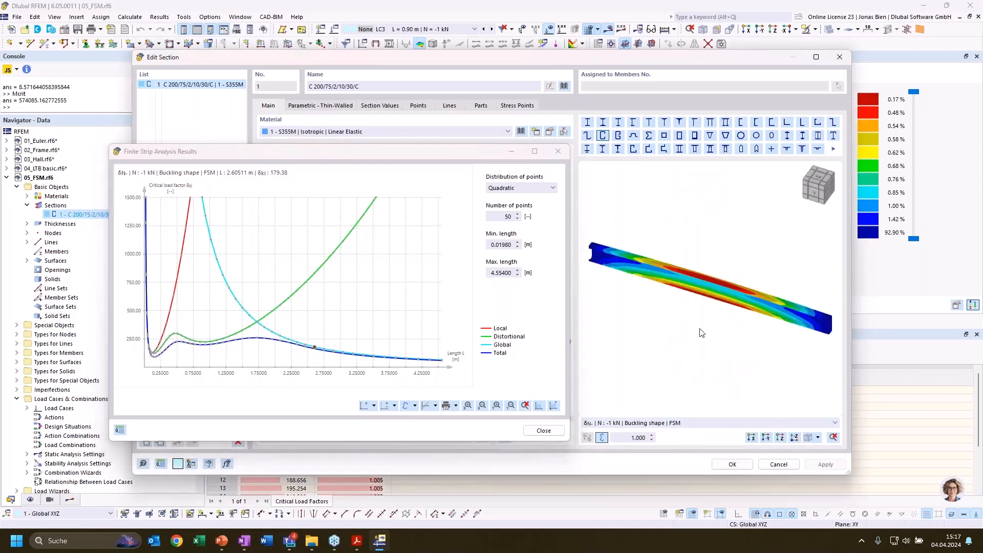
ctrl+middle_drag(696, 307, 669, 221)
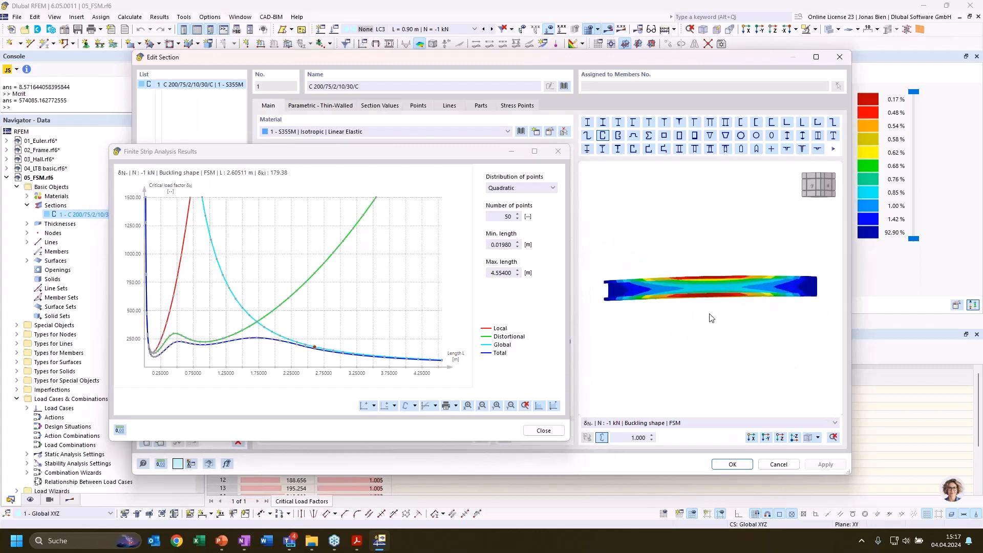
ctrl+middle_drag(712, 318, 656, 364)
scroll(723, 282, up, 1)
scroll(731, 279, up, 1)
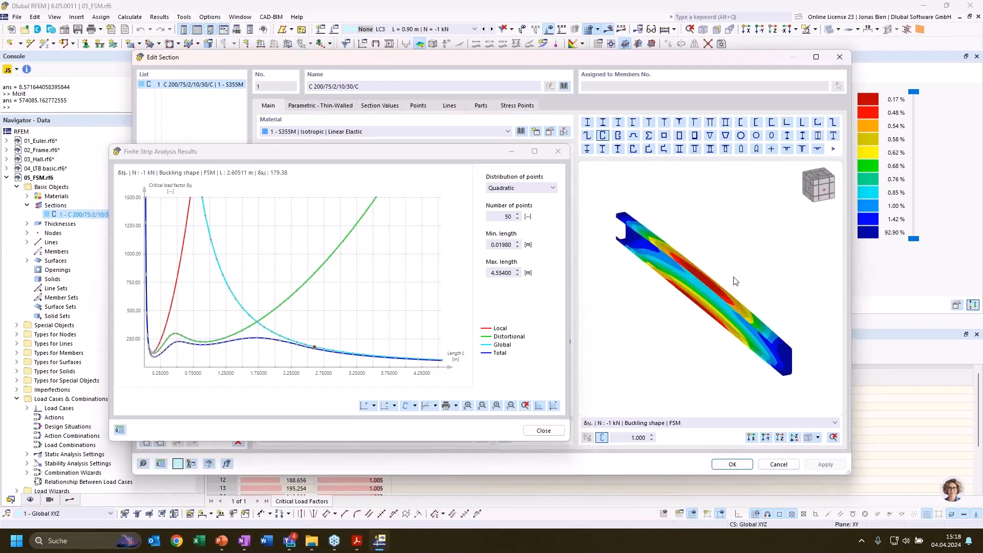
ctrl+middle_drag(731, 288, 729, 263)
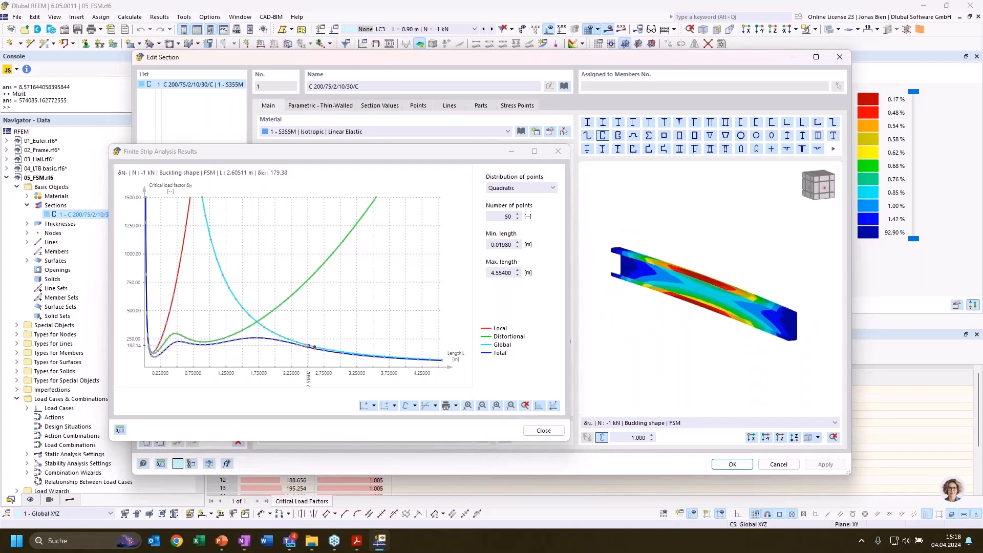
Compare the 3D buckling shapes on the Total curve at lengths 1.50036 m, 0.93382 m, 0.17277 m and 1.39649 m.
click(242, 340)
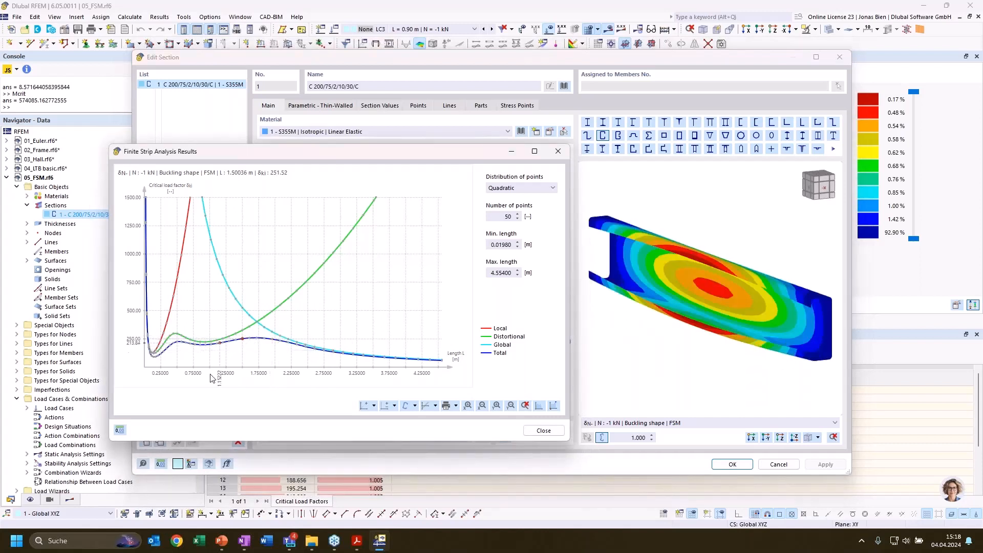
click(207, 350)
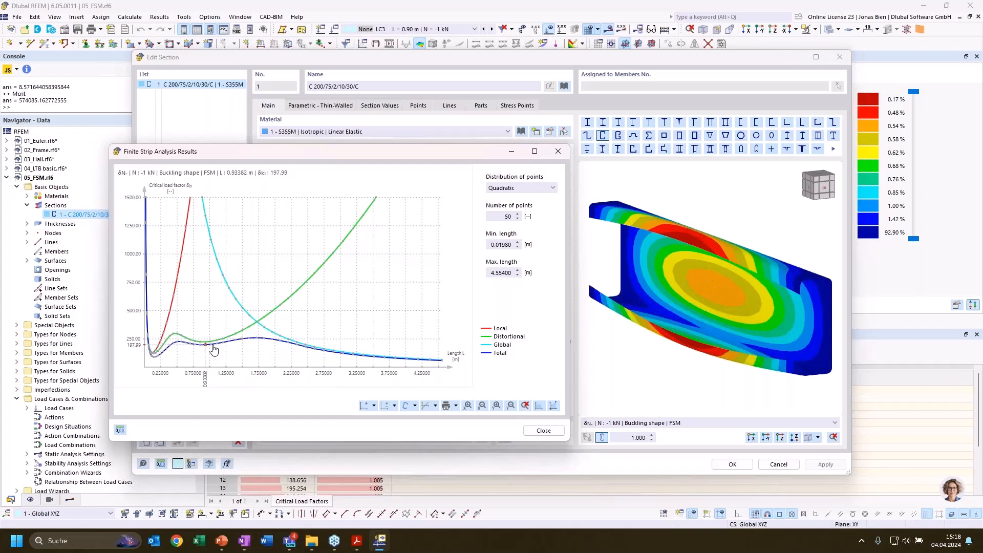
click(156, 360)
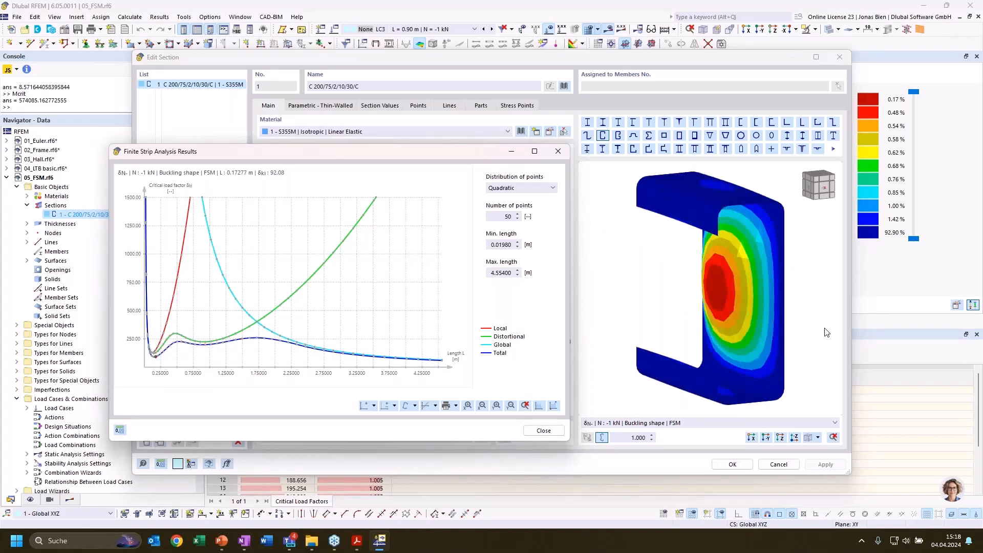
middle_drag(699, 316, 638, 324)
middle_drag(750, 312, 837, 324)
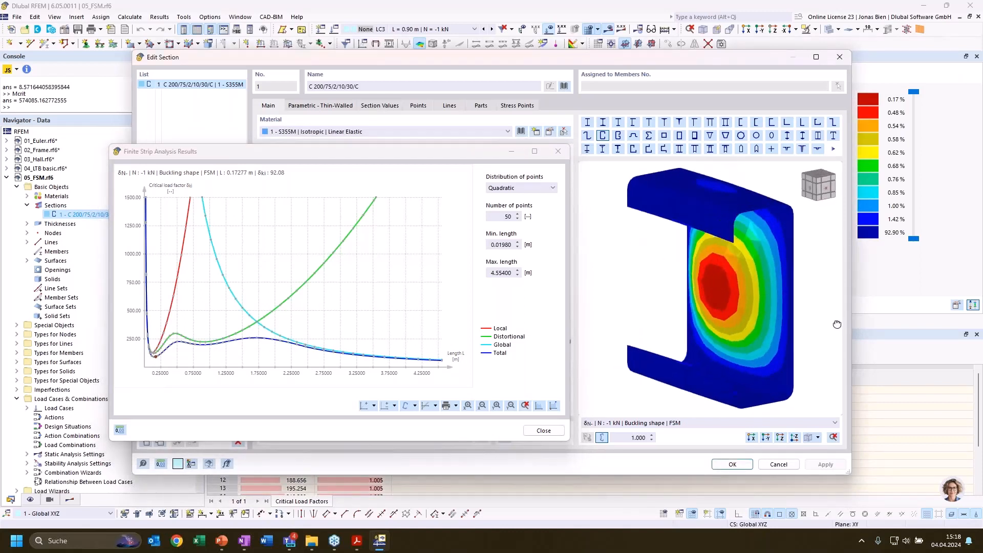
click(235, 340)
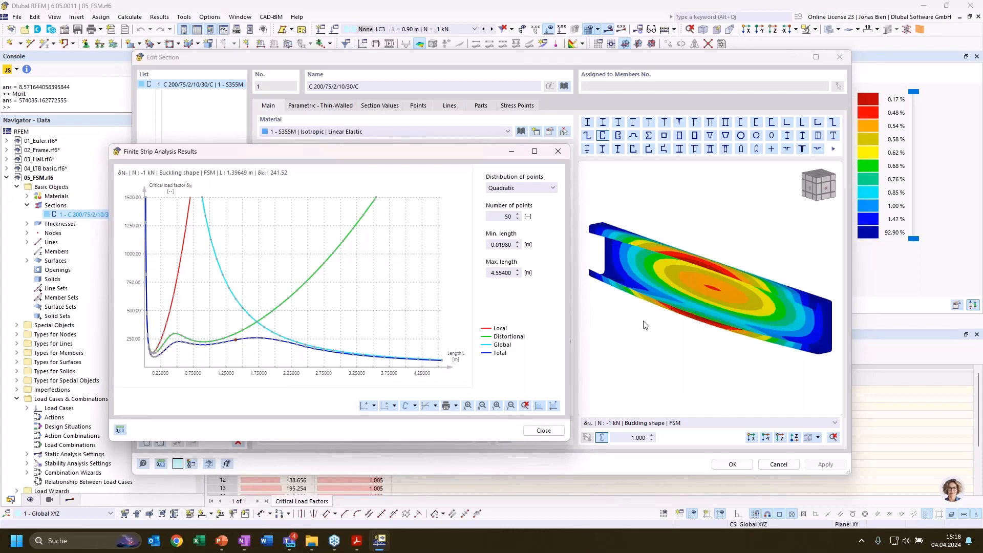
Review the available section result types, close the Finite Strip Analysis results and switch to the PowerPoint slide comparing FE, FSM and beam models.
click(641, 423)
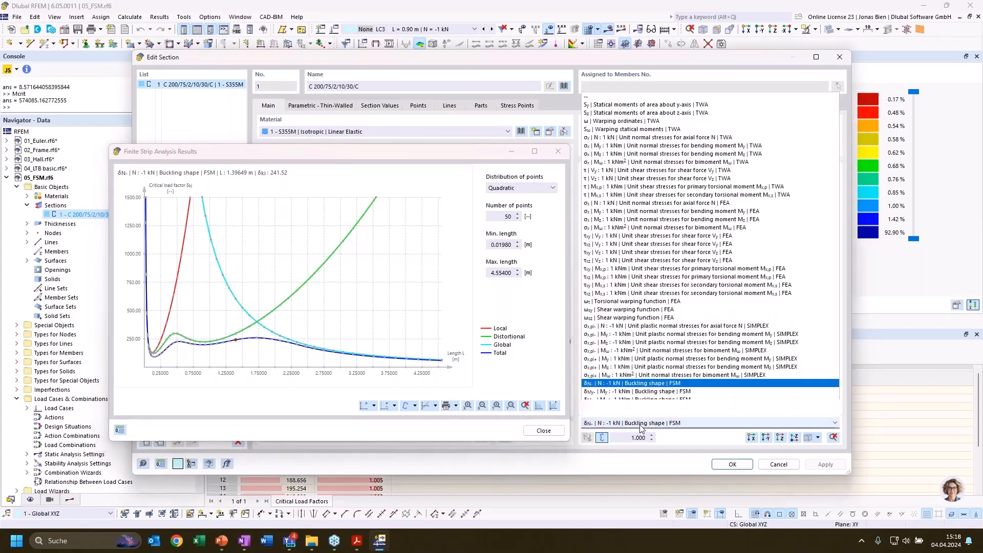
click(548, 433)
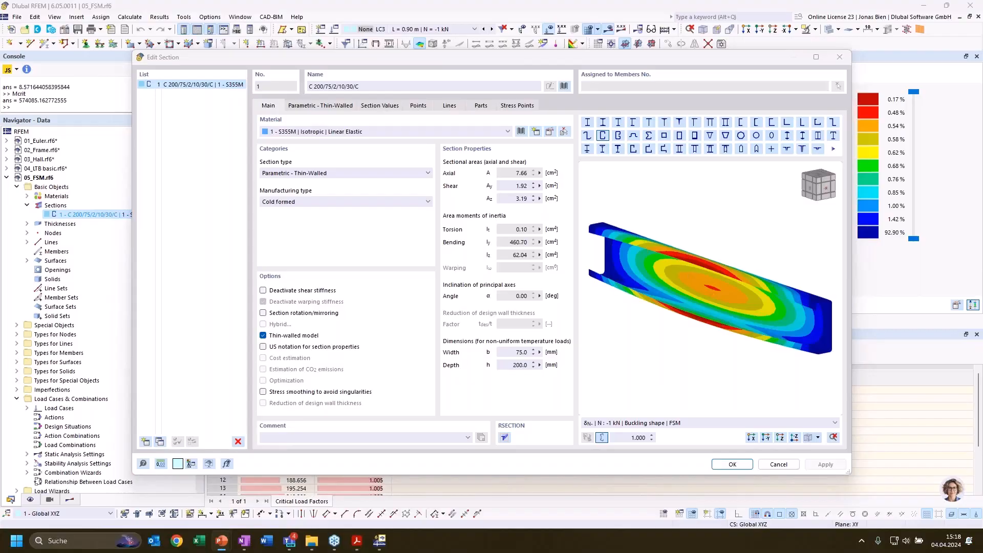
click(221, 540)
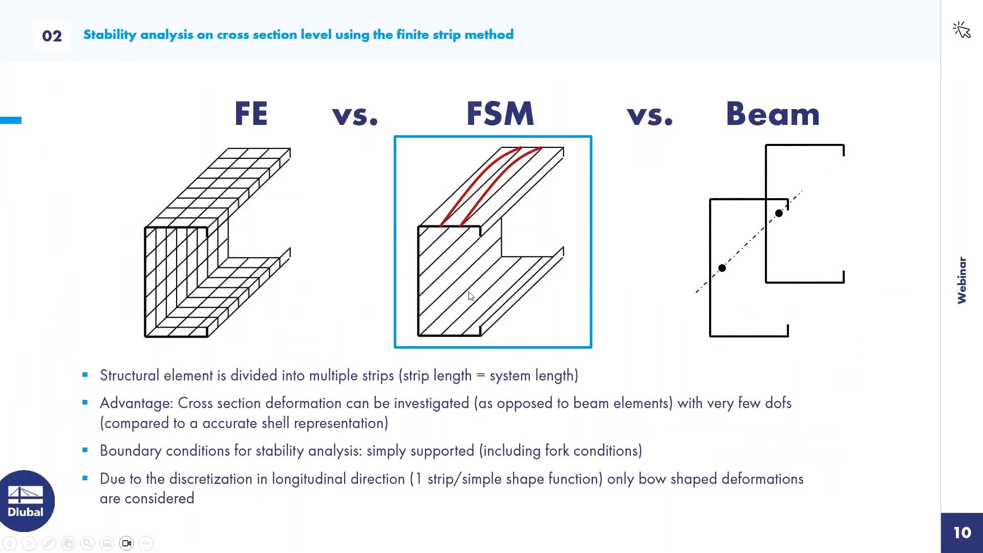
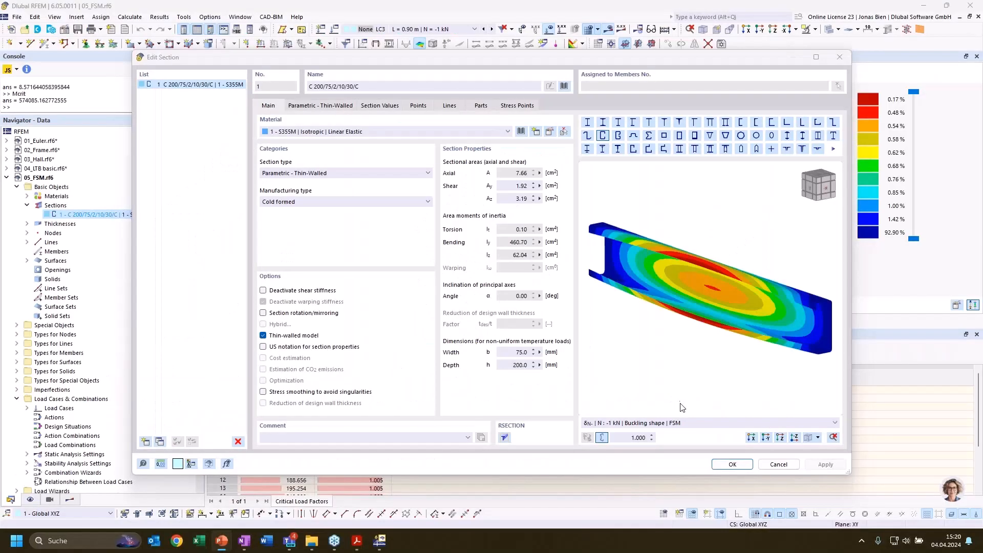
Back in RFEM, display the section's FSM buckling shape for My: -1 kNm and return to the one for N: -1 kN.
click(675, 425)
click(660, 373)
click(653, 428)
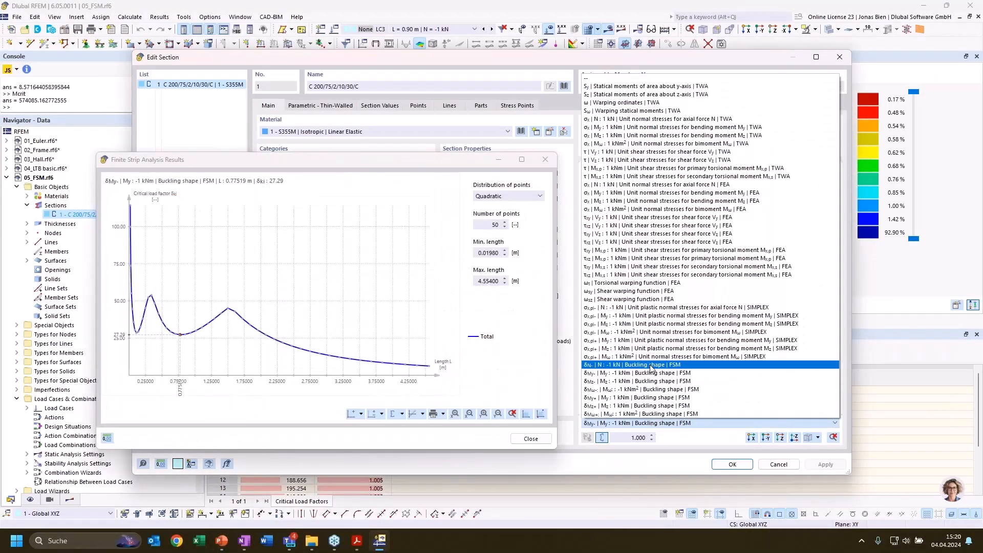
click(661, 394)
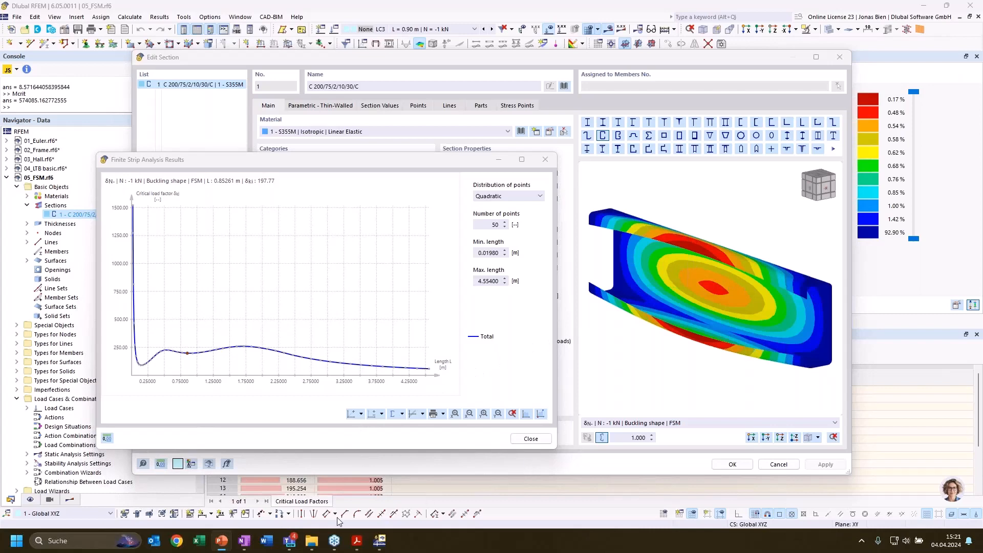
Close the Finite Strip Analysis results and the section dialog, and show the stability results of LC2 for the 0.28 m column.
click(543, 160)
key(Escape)
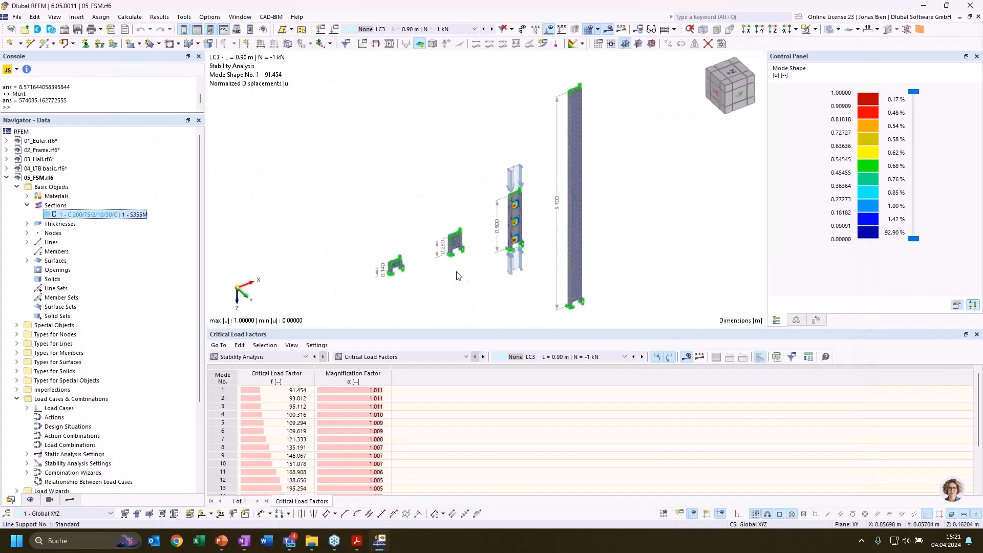
click(550, 357)
click(549, 374)
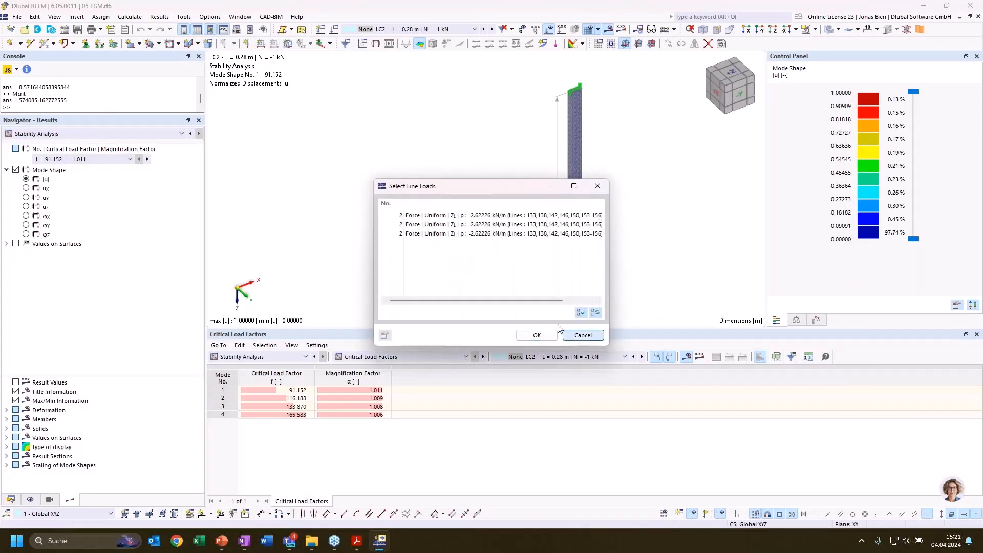
click(569, 335)
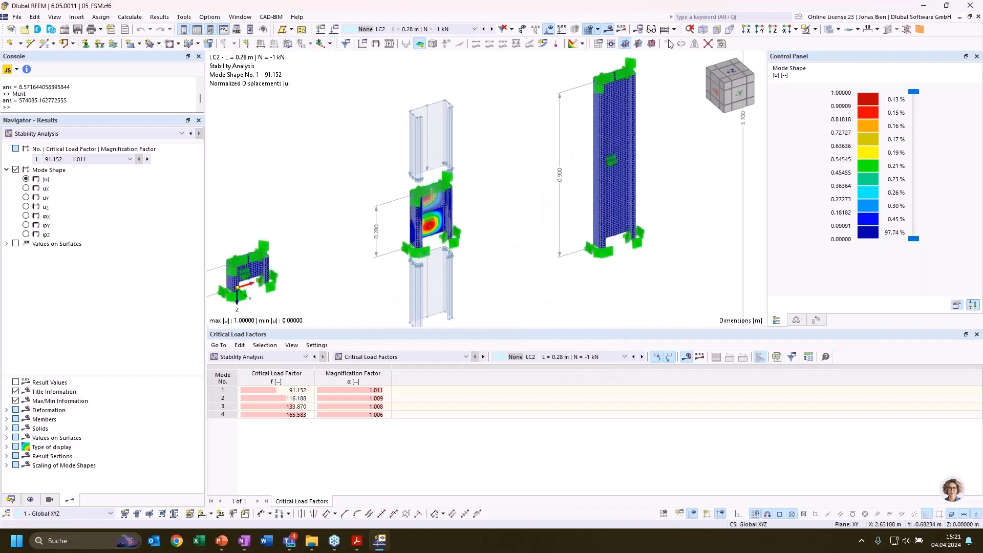
Inspect mode shape 1 on the 0.28 m column together with its critical load factor.
scroll(466, 230, up, 3)
middle_drag(466, 230, 496, 185)
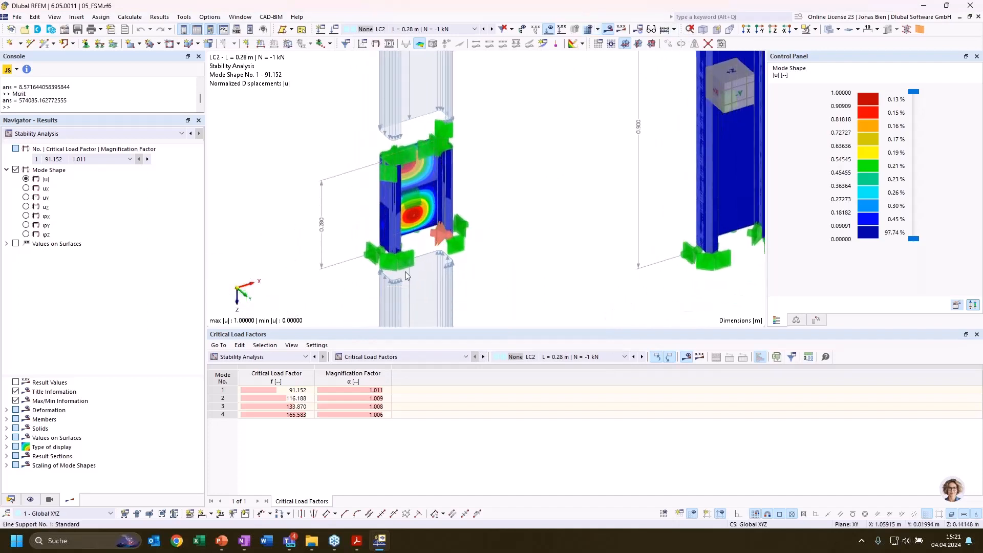
click(299, 390)
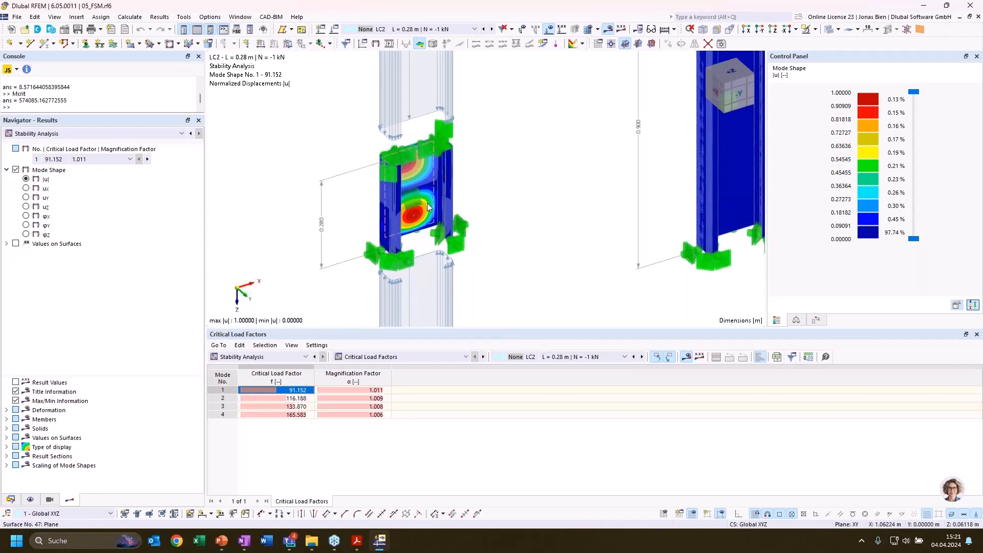
mouse_move(429, 210)
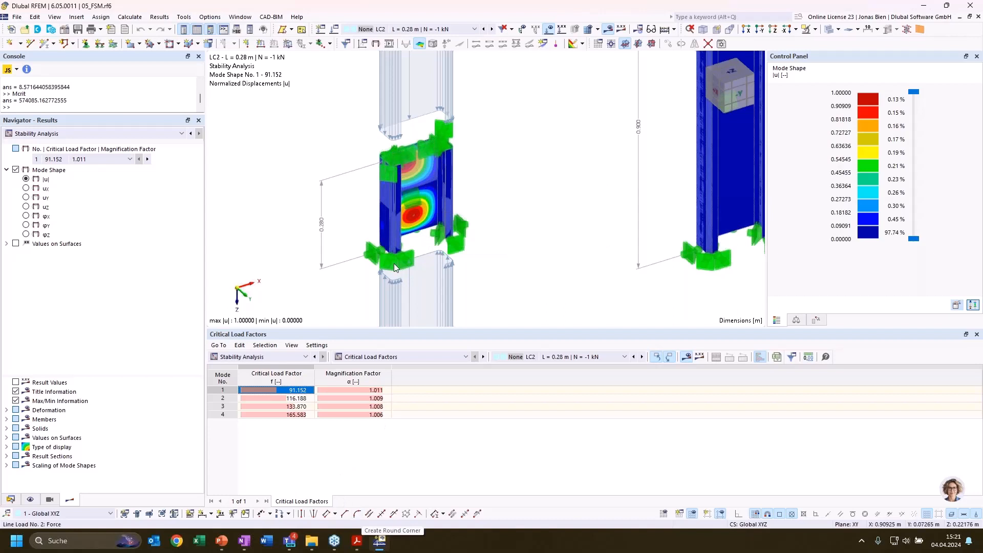
Switch to the PowerPoint slide on finite strip stability analysis, run through its buckling curve animations and end the slide show.
scroll(508, 211, down, 1)
scroll(517, 192, down, 1)
scroll(521, 184, down, 1)
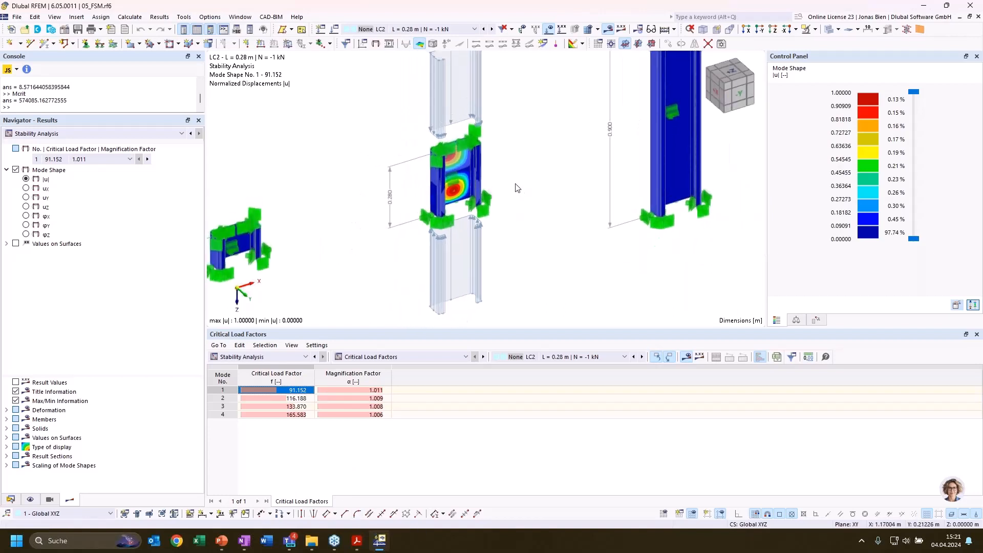
scroll(506, 166, down, 1)
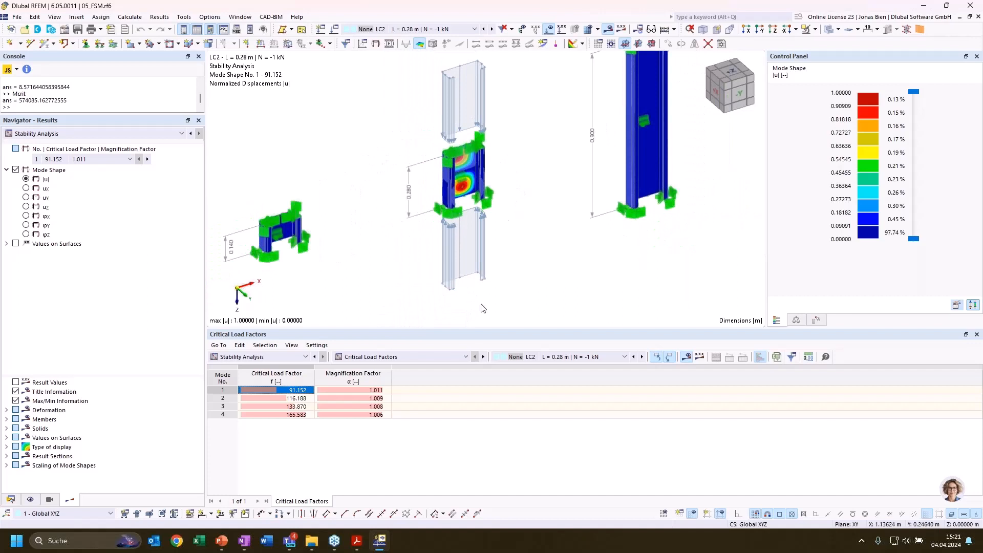
click(223, 542)
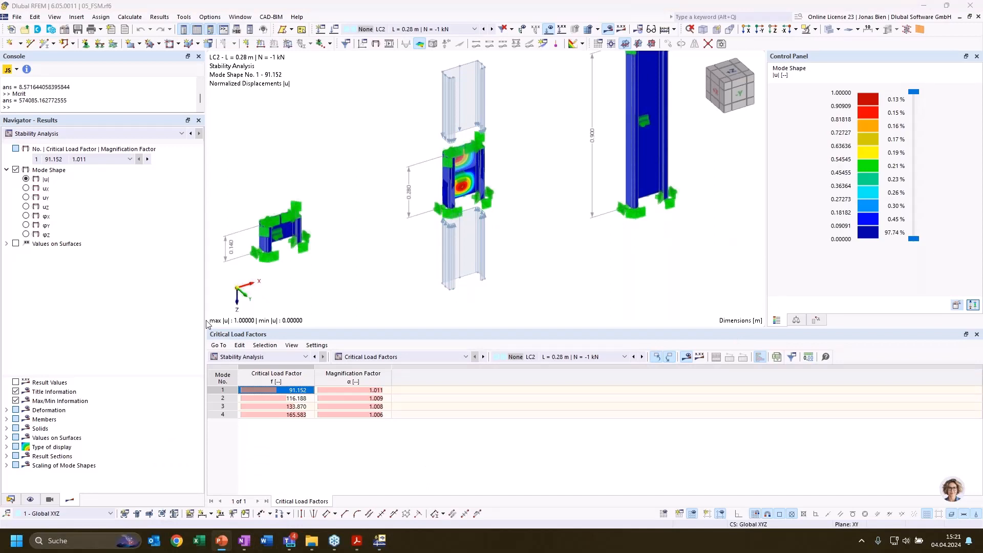
key(shift+F5)
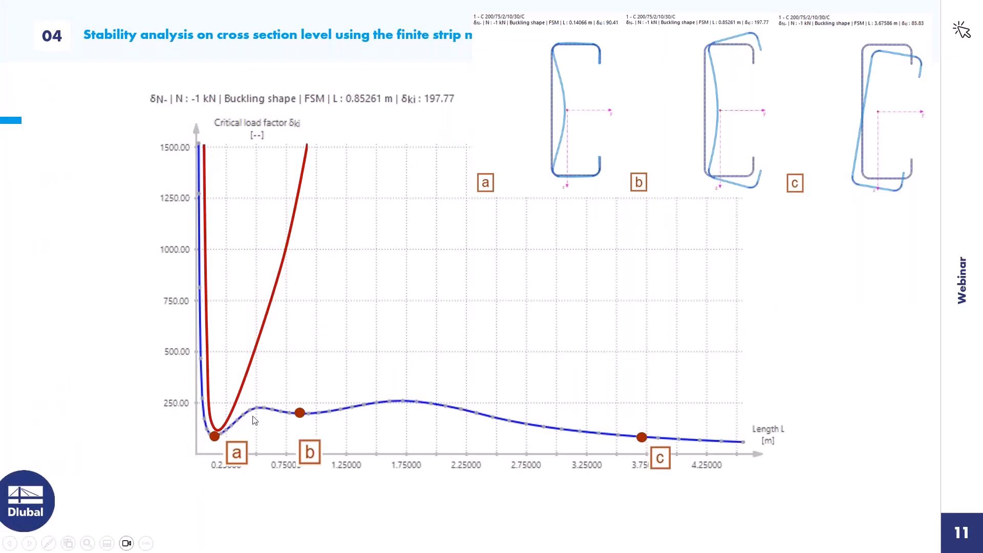
click(221, 434)
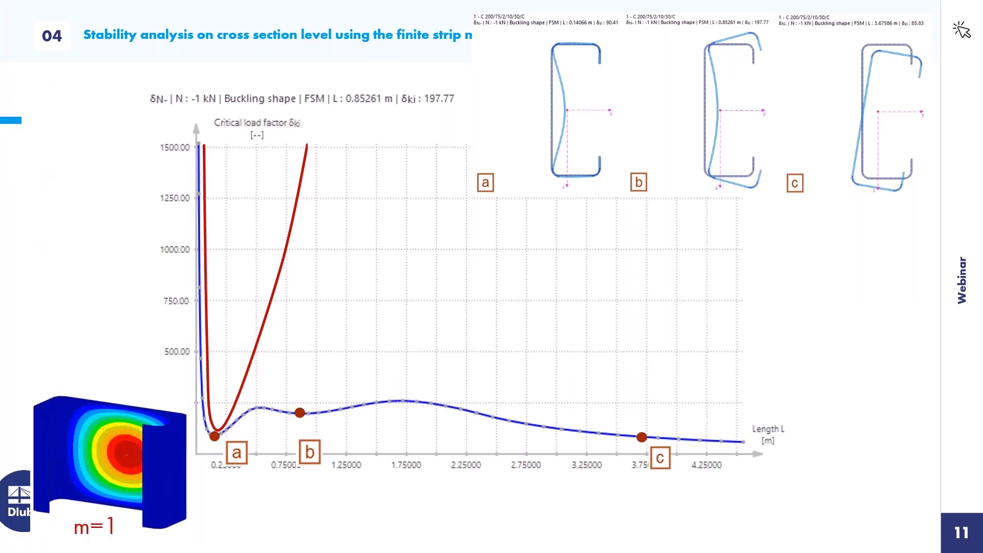
key(Right)
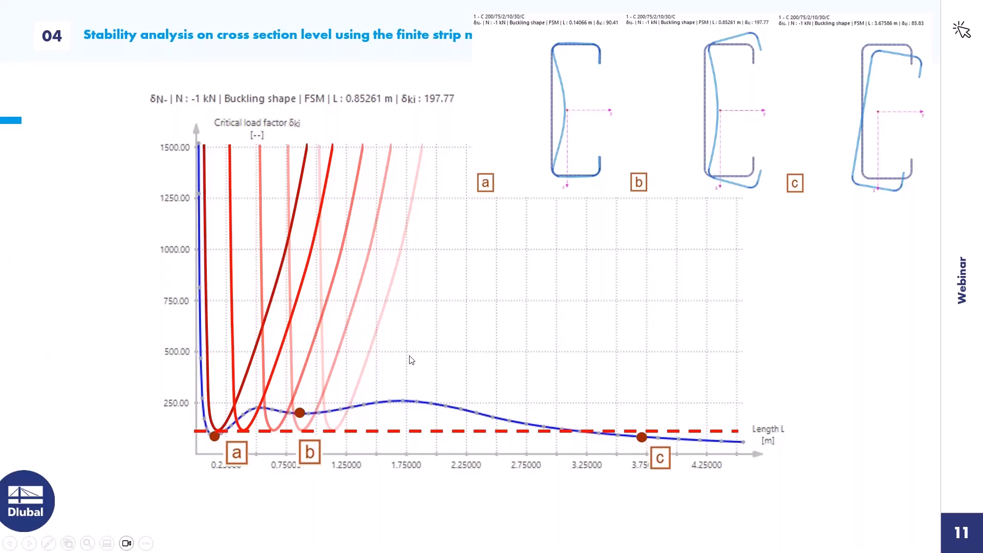
key(Escape)
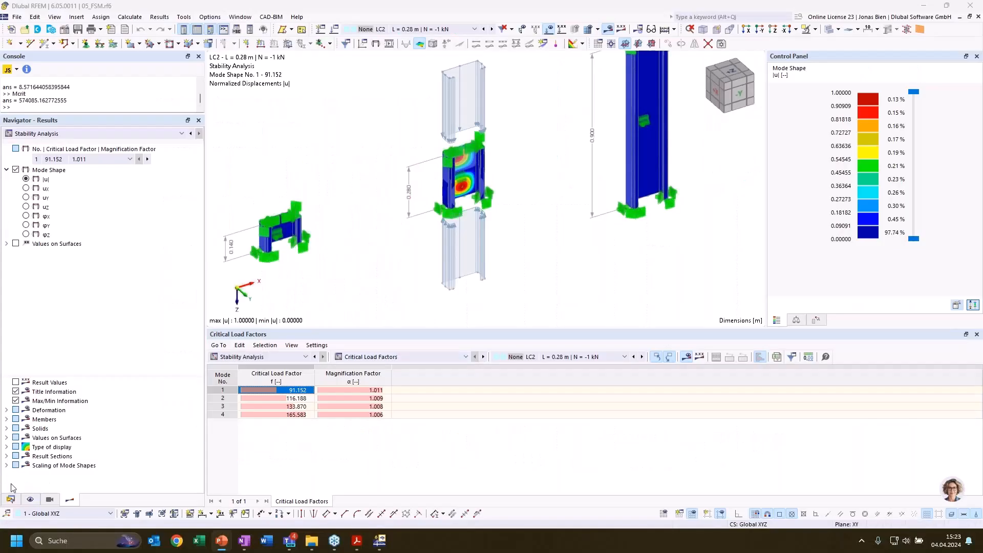
Back in RFEM, open the C 200/75/2/10/30/C section of 05_FSM and display its FSM buckling shape for N: -1 kN.
click(11, 500)
double_click(96, 216)
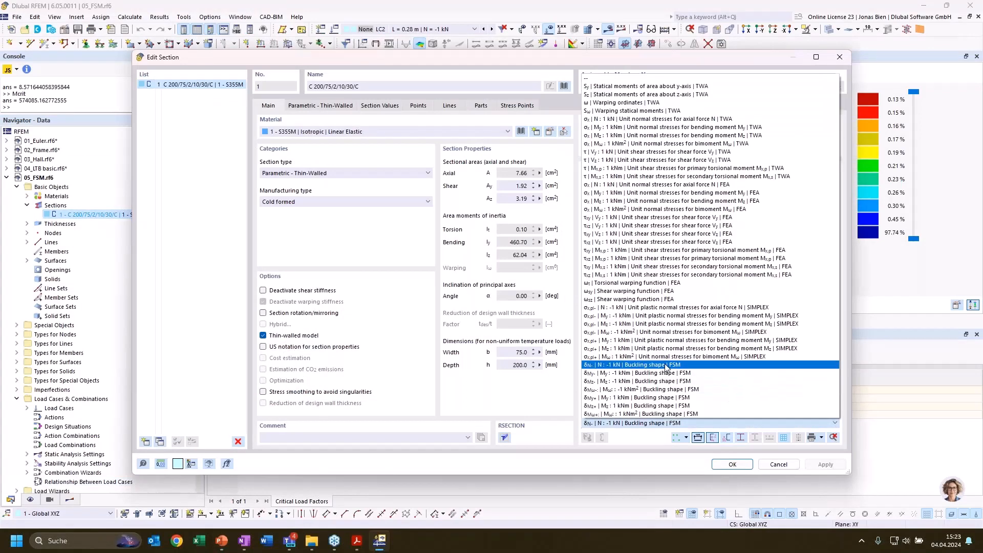
click(666, 364)
click(650, 423)
click(646, 373)
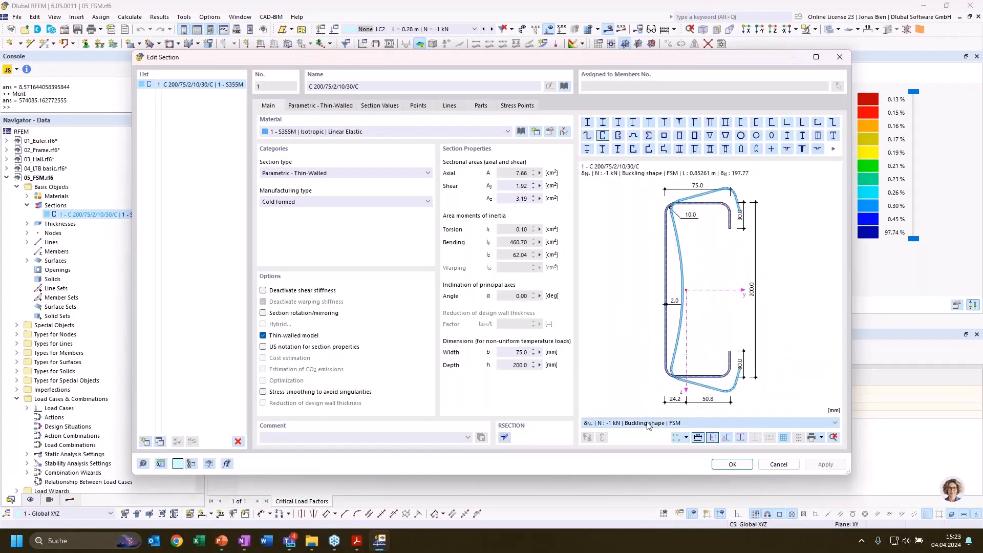
click(650, 423)
click(650, 365)
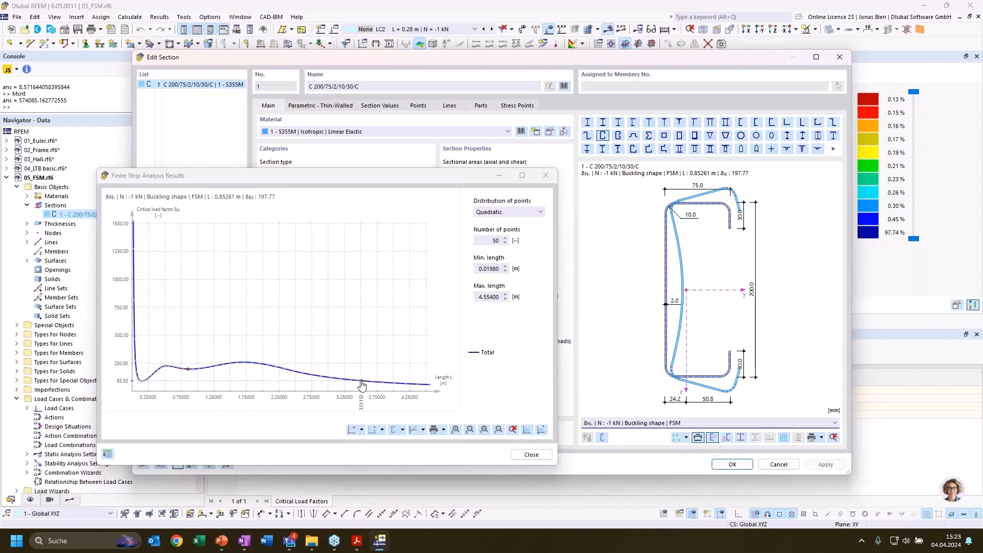
Add the distortional buckling curve to the Finite Strip Analysis results, inspect it, and close the results and section dialogs without changes.
click(402, 429)
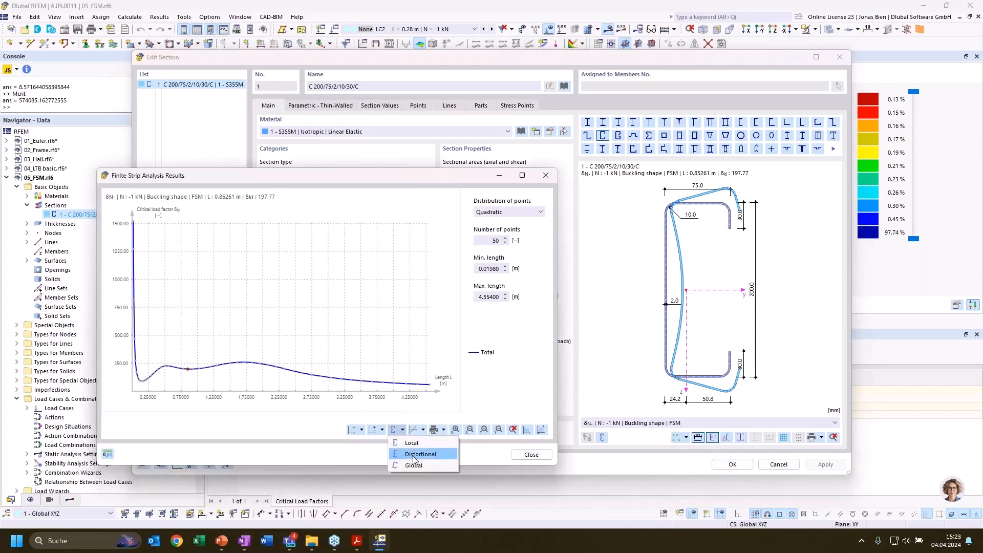
click(413, 454)
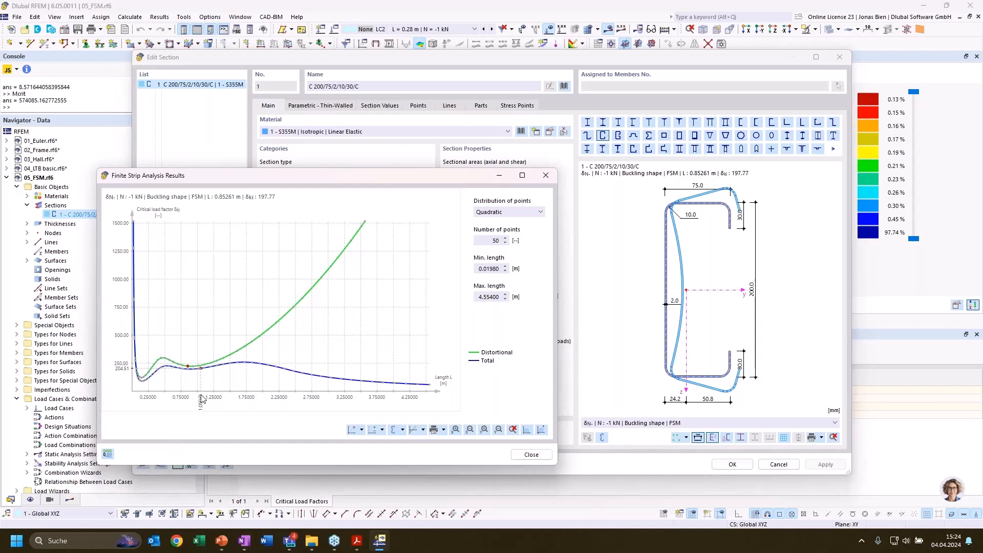
click(533, 455)
click(774, 468)
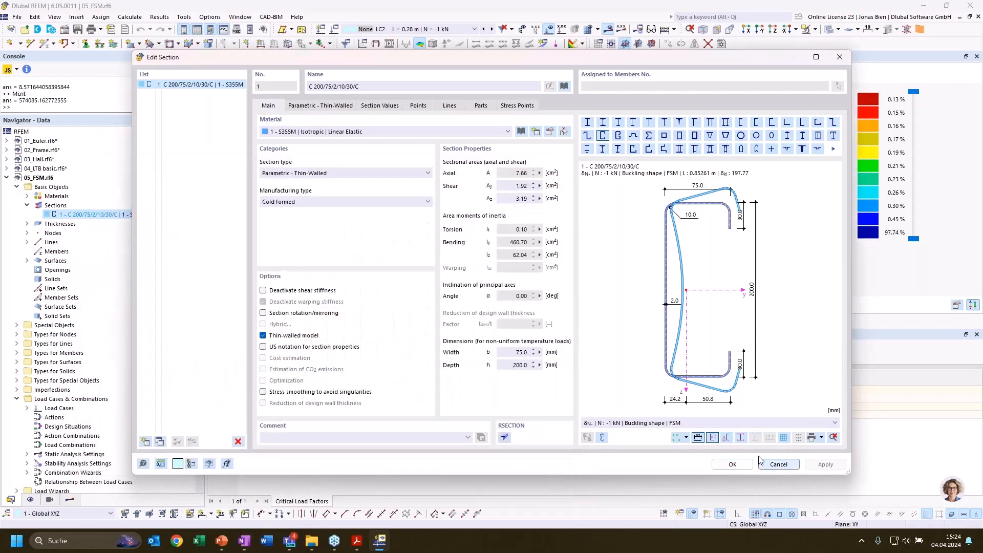
Collapse the 05_FSM data and switch to the model 06_Joints.rf6.
scroll(577, 165, down, 1)
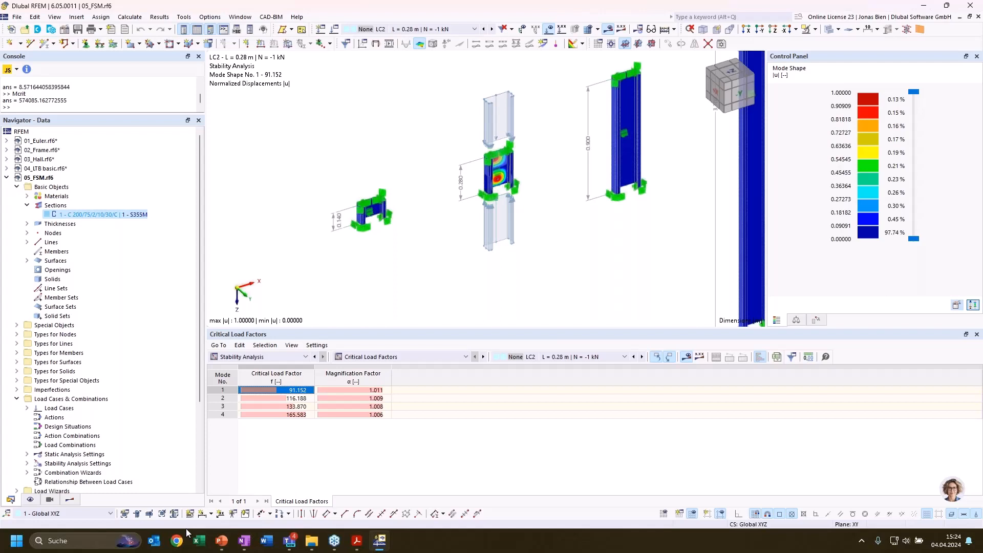
click(6, 177)
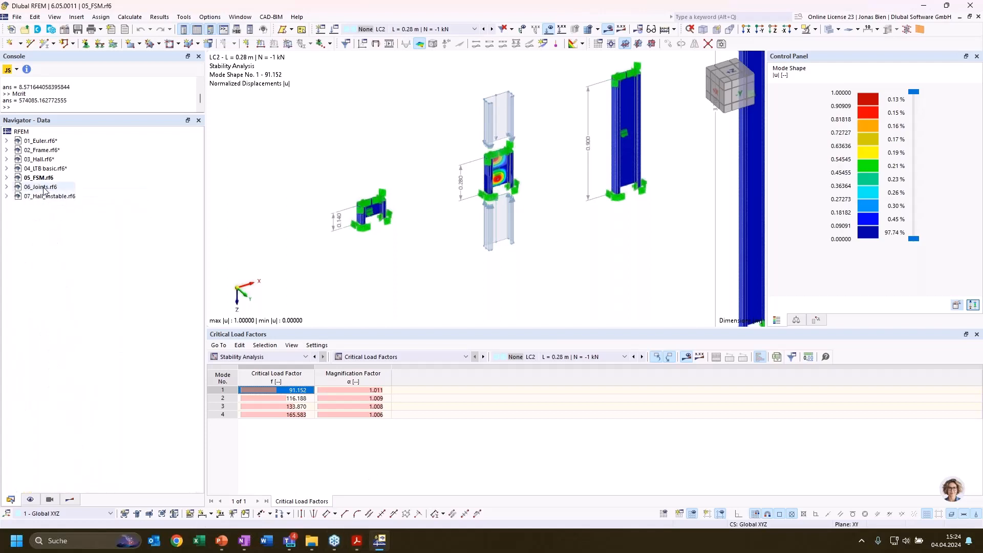
right_click(42, 191)
click(427, 192)
scroll(646, 257, down, 1)
middle_drag(684, 268, 674, 258)
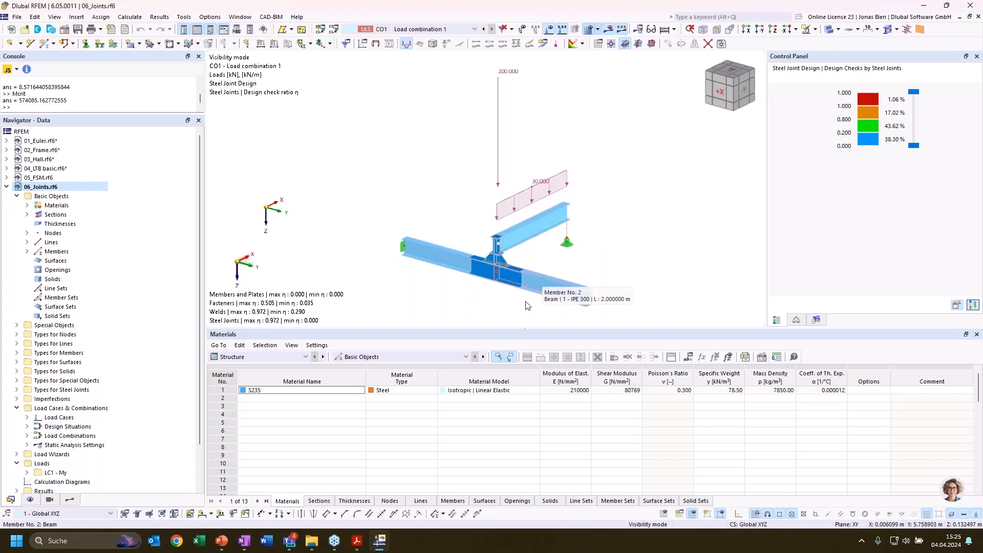
scroll(474, 298, up, 1)
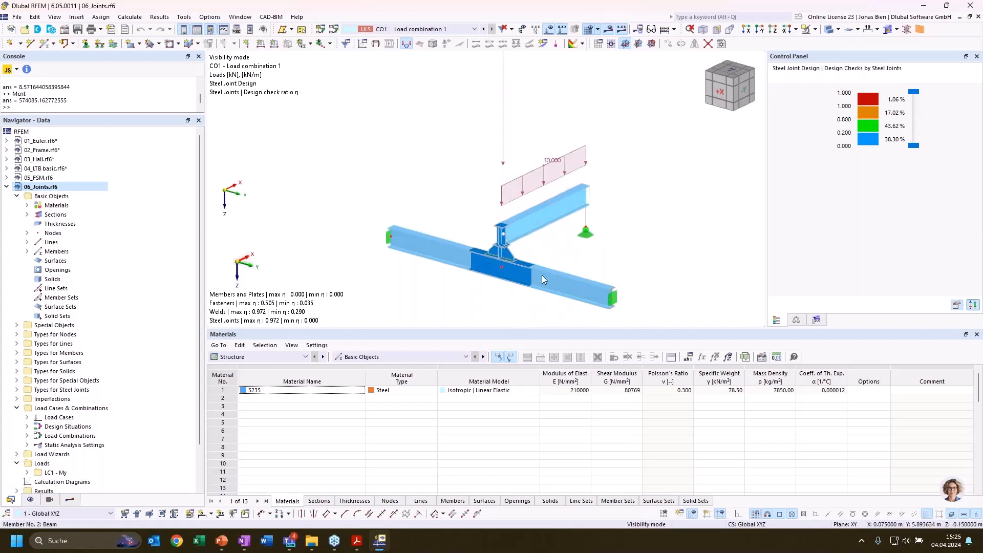
Review the buckling analysis option in the ultimate configuration of the steel joint at node 3 and leave without changes.
click(291, 357)
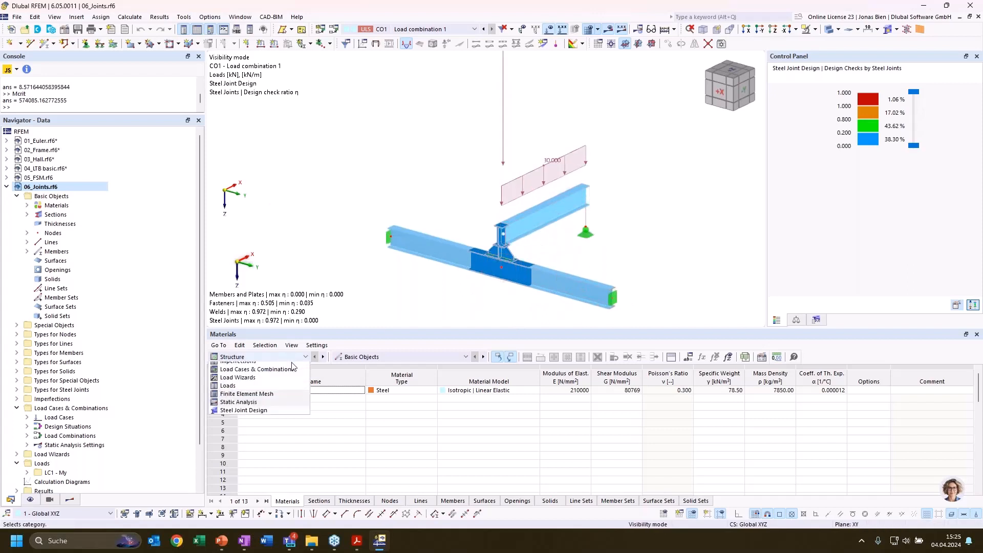
click(295, 292)
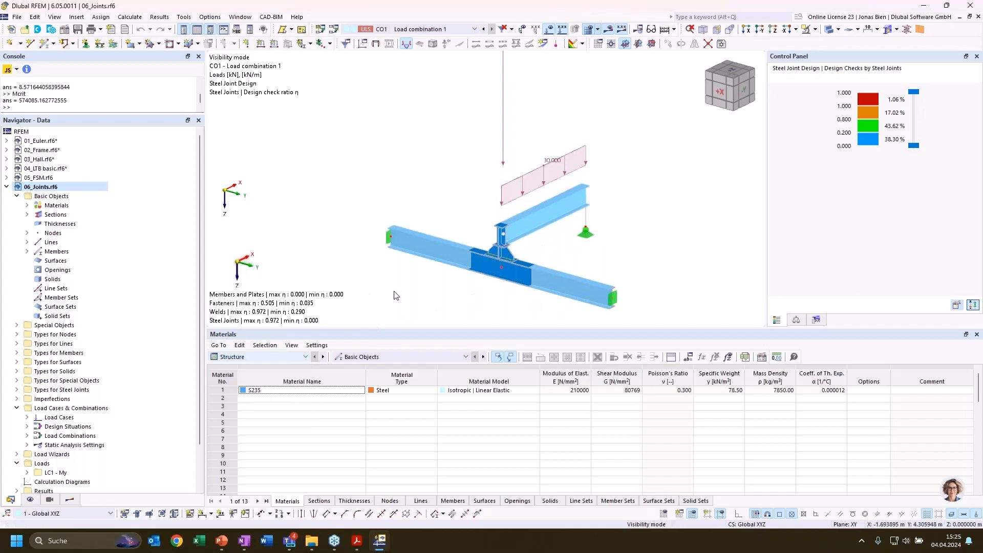
double_click(502, 281)
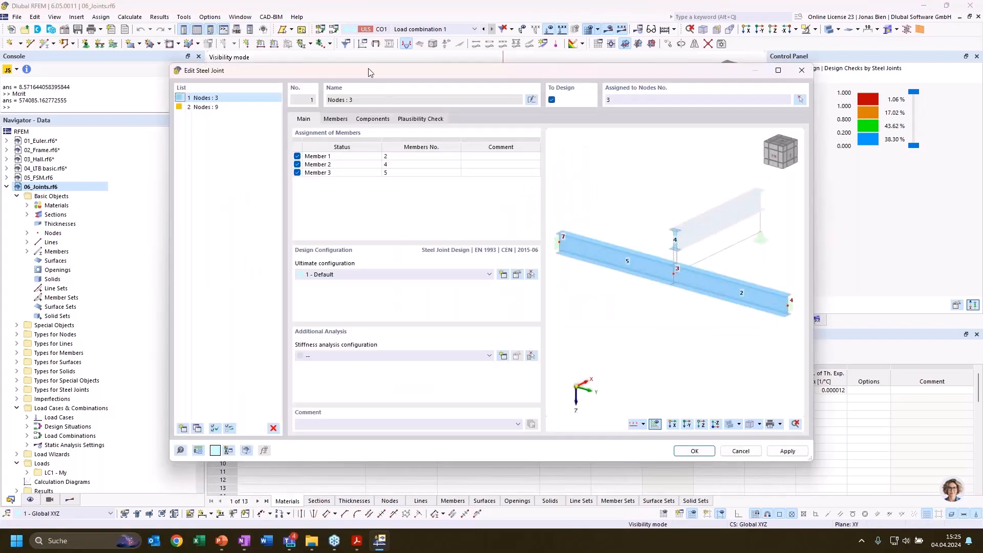
click(517, 275)
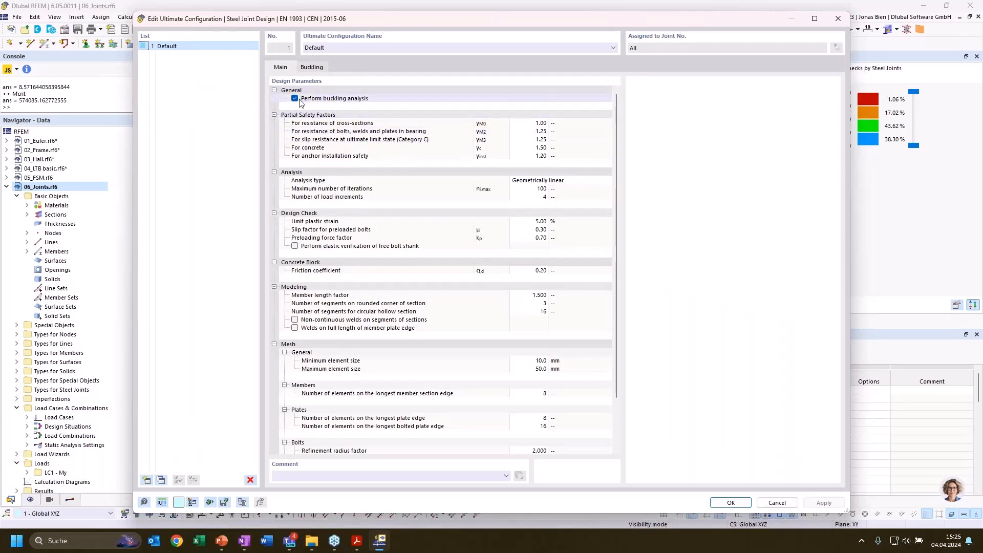
click(775, 504)
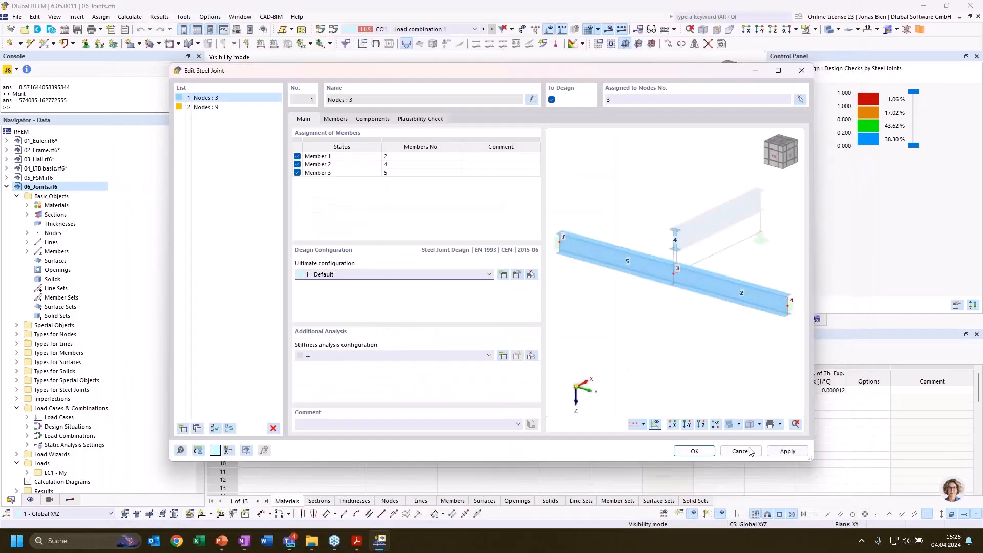
click(748, 451)
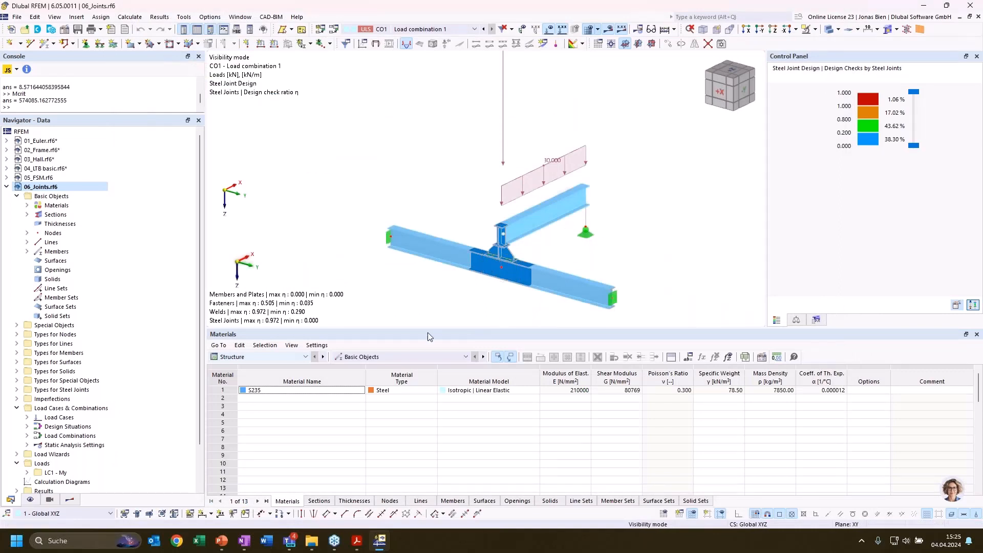
Show the Buckling Analysis results of the Steel Joint Design in the results table.
click(377, 357)
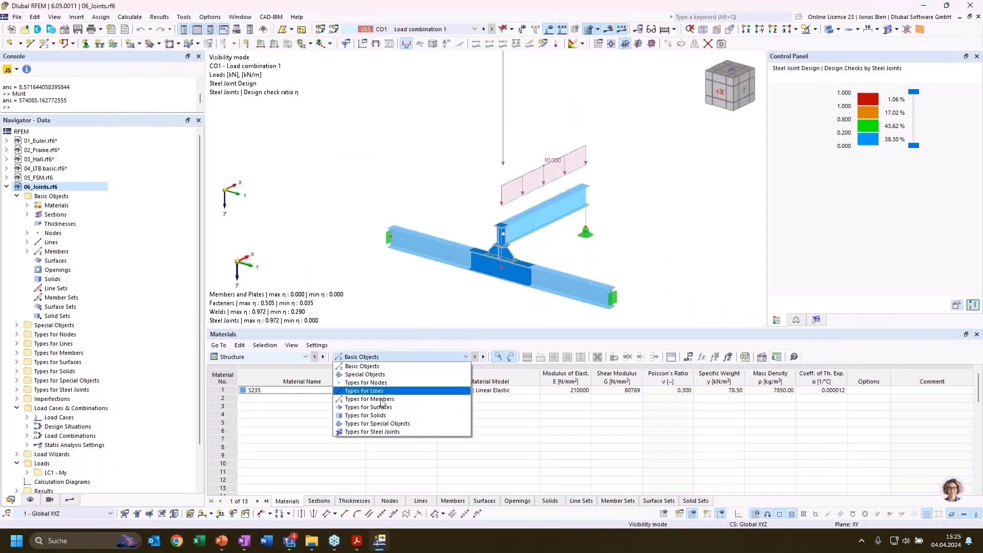
click(380, 433)
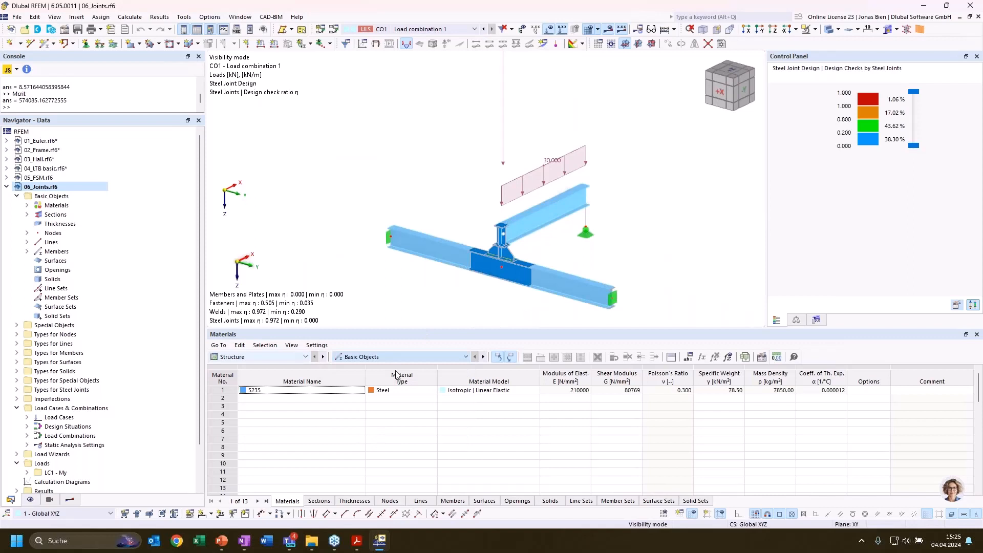
click(273, 358)
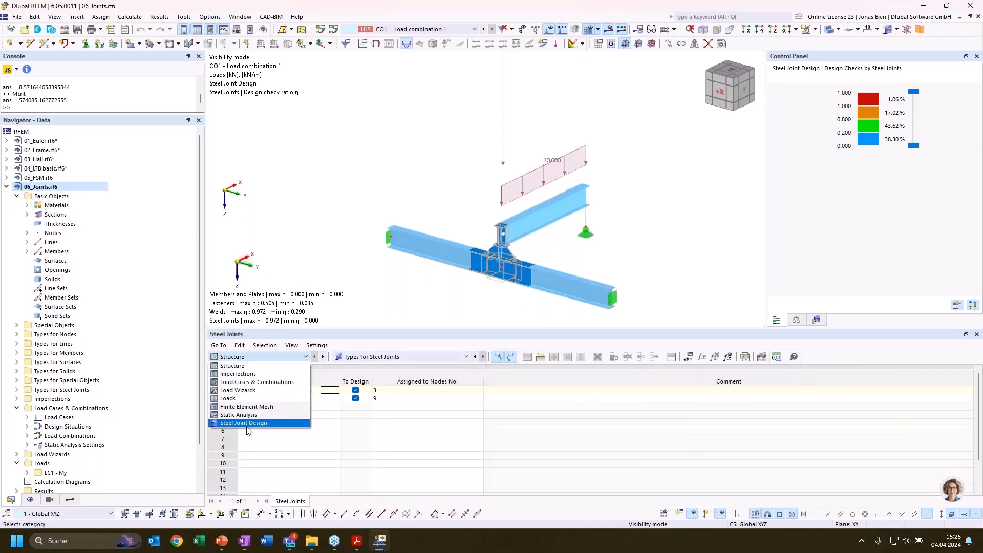
click(244, 403)
click(409, 359)
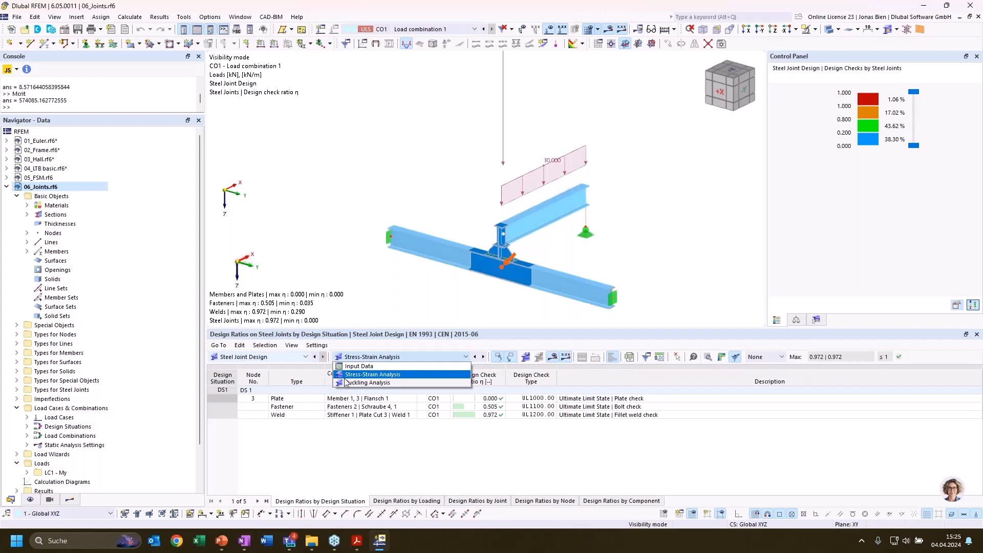
click(383, 383)
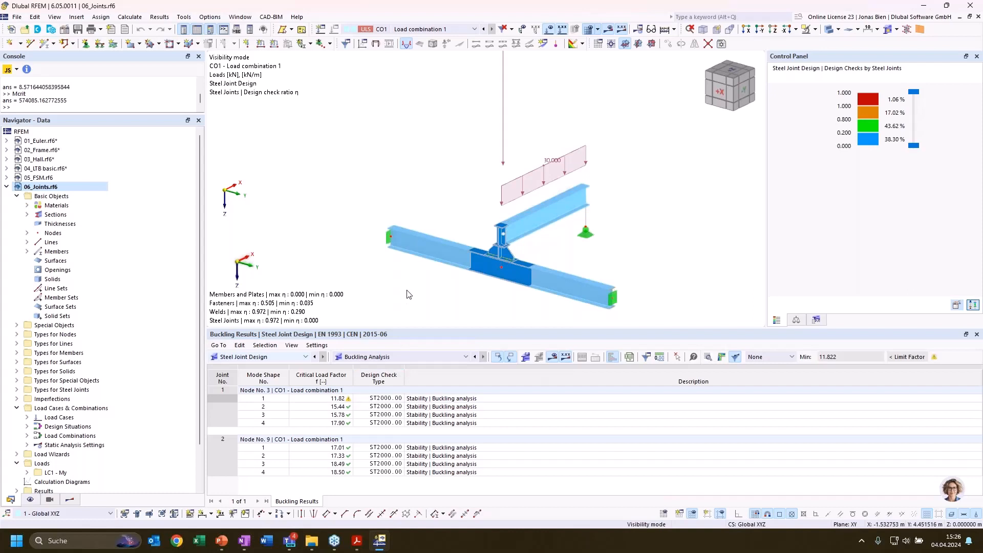
Display the buckling mode shape 1 of the steel joint at node 3 in the joint results window, keeping the table uncovered.
click(399, 398)
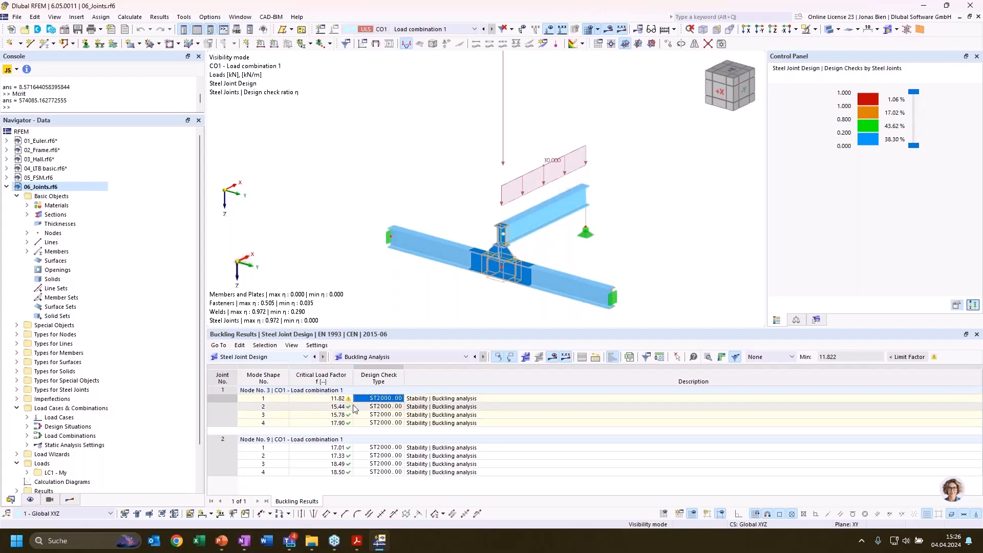
click(333, 399)
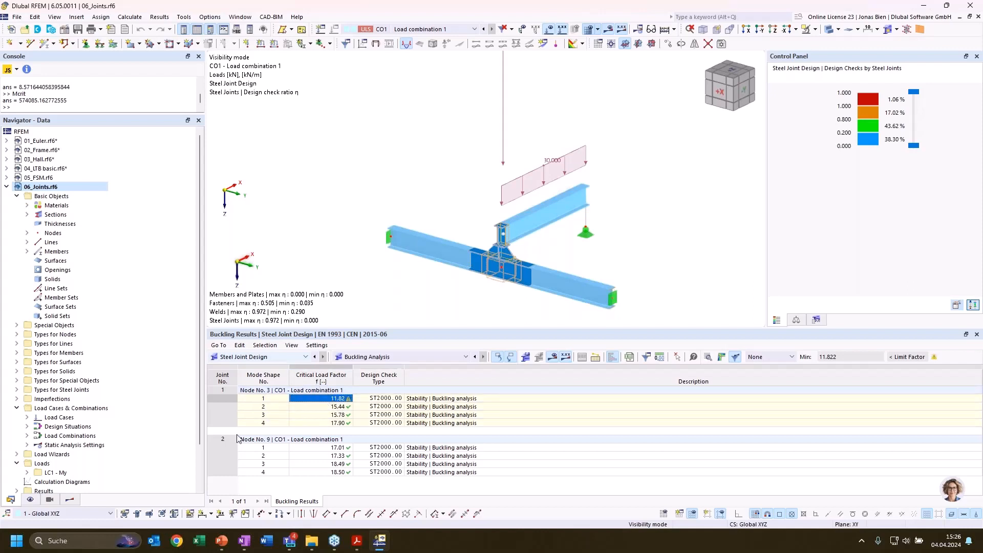
click(247, 402)
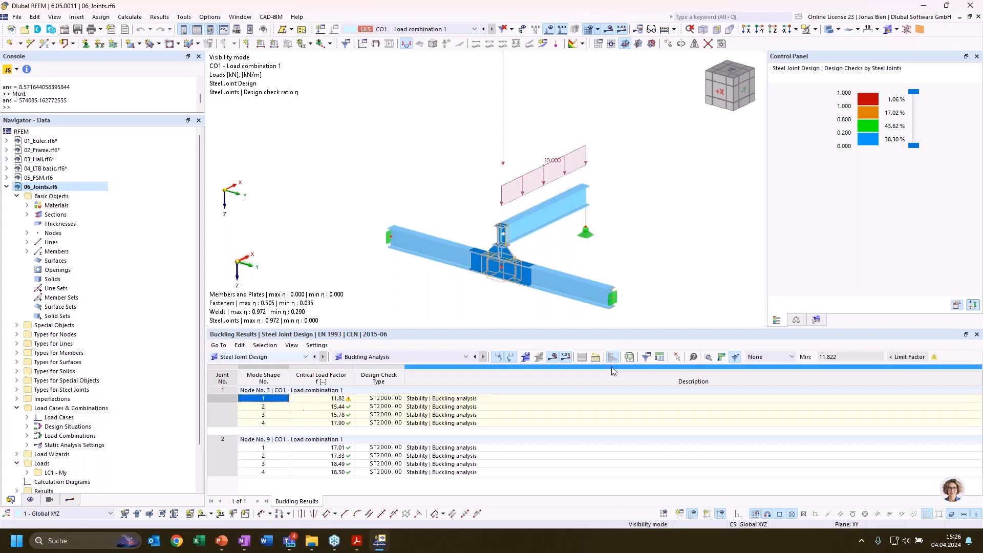
click(723, 357)
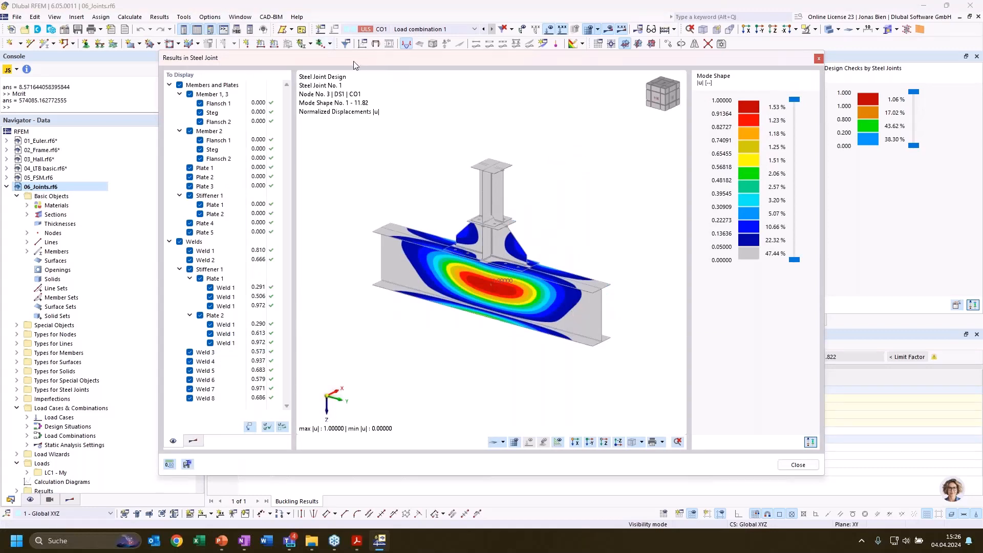
drag(381, 62, 507, 58)
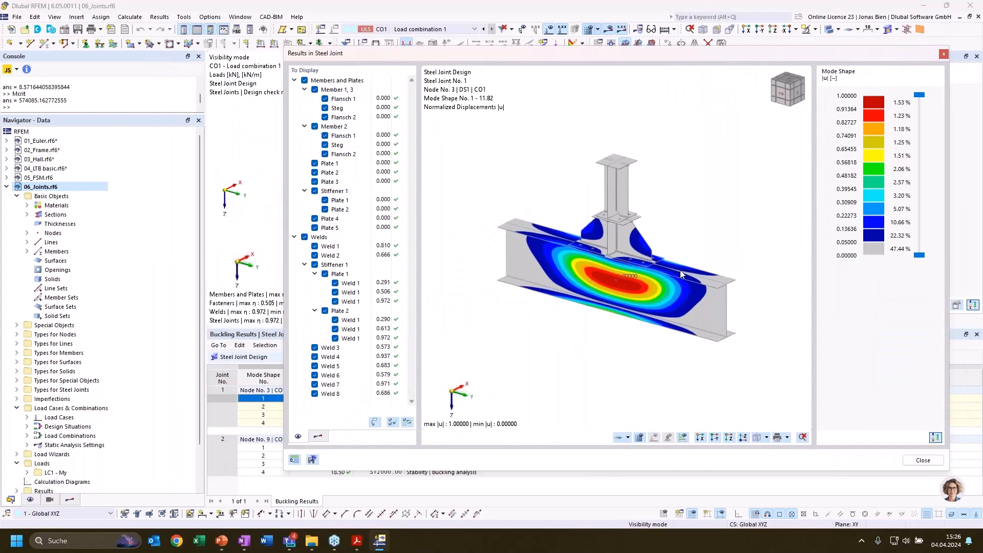
Compare mode shapes 2, 3 and 4 of the steel joint at node 3 and return to mode shape 1.
click(264, 407)
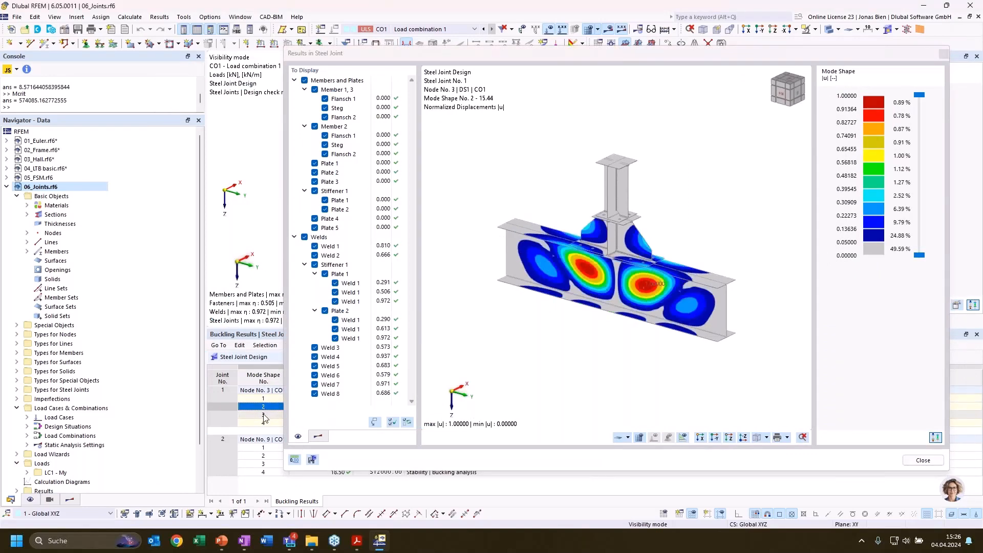
click(264, 415)
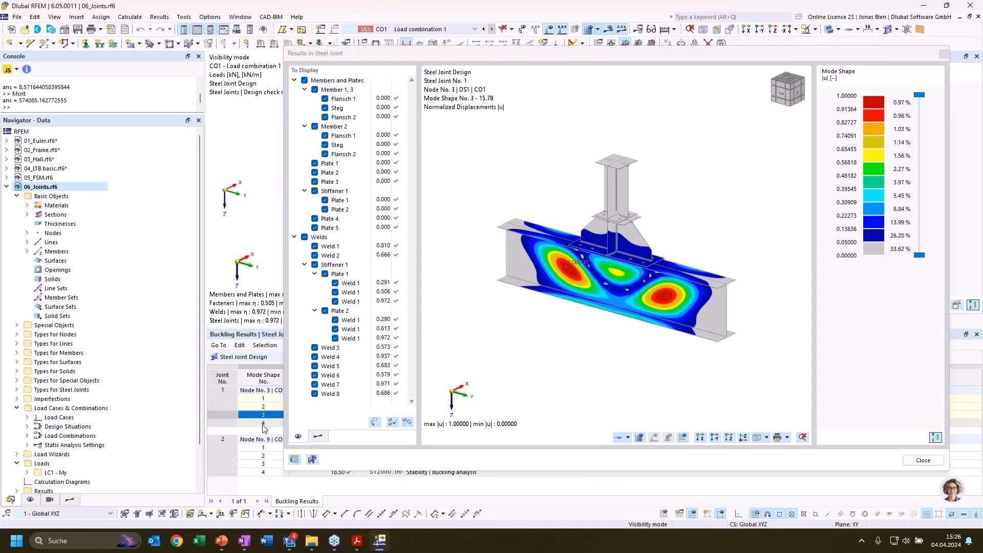
click(263, 425)
click(264, 399)
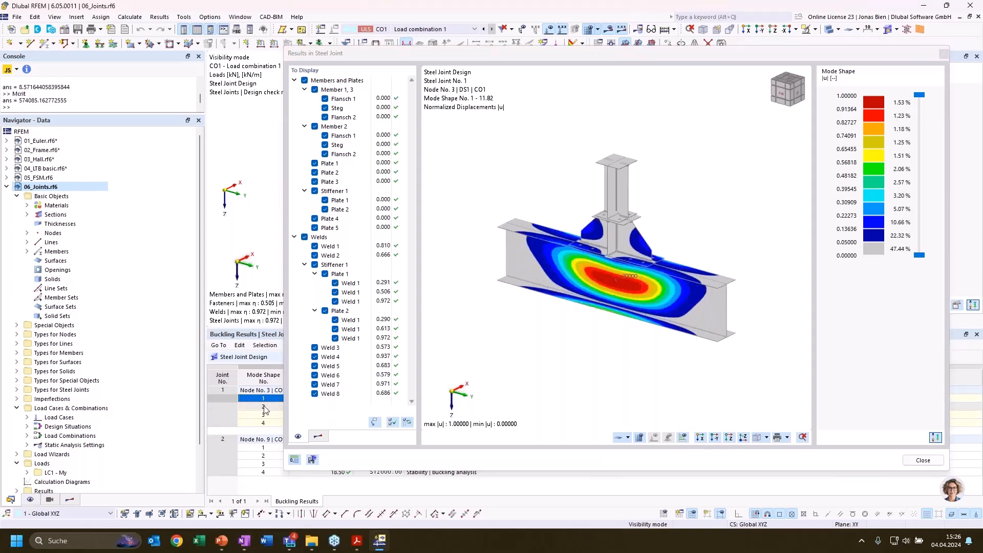
click(263, 408)
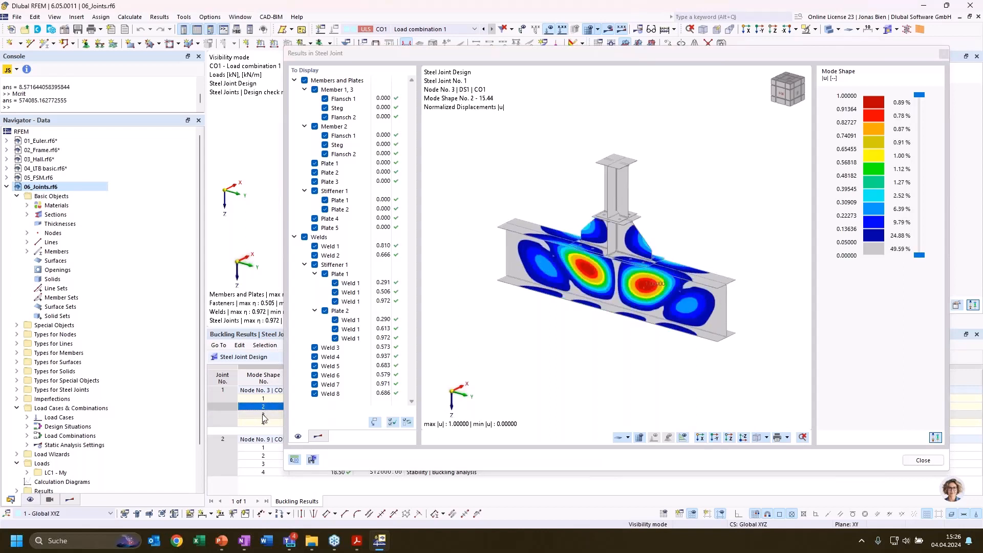
click(263, 399)
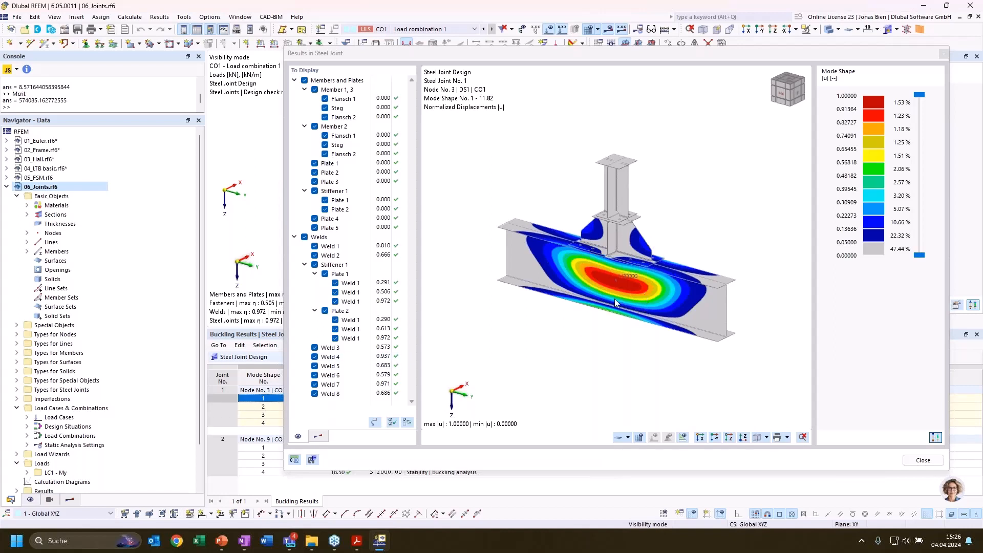
Inspect the web buckling of mode shape 1 from different angles and close the steel joint results.
mouse_move(694, 299)
ctrl+middle_down()
mouse_move(650, 253)
mouse_move(548, 254)
mouse_move(691, 284)
ctrl+middle_up()
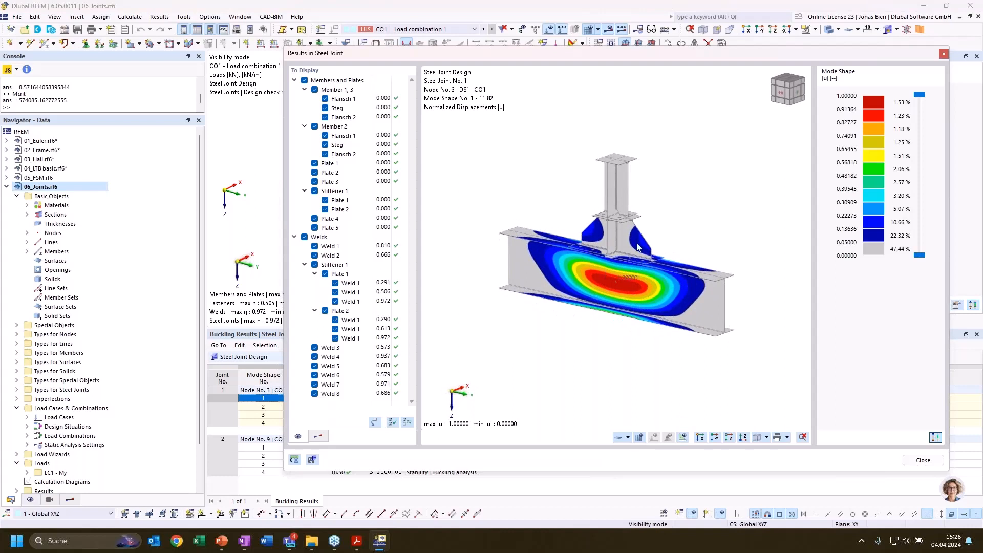
ctrl+middle_drag(668, 242, 649, 264)
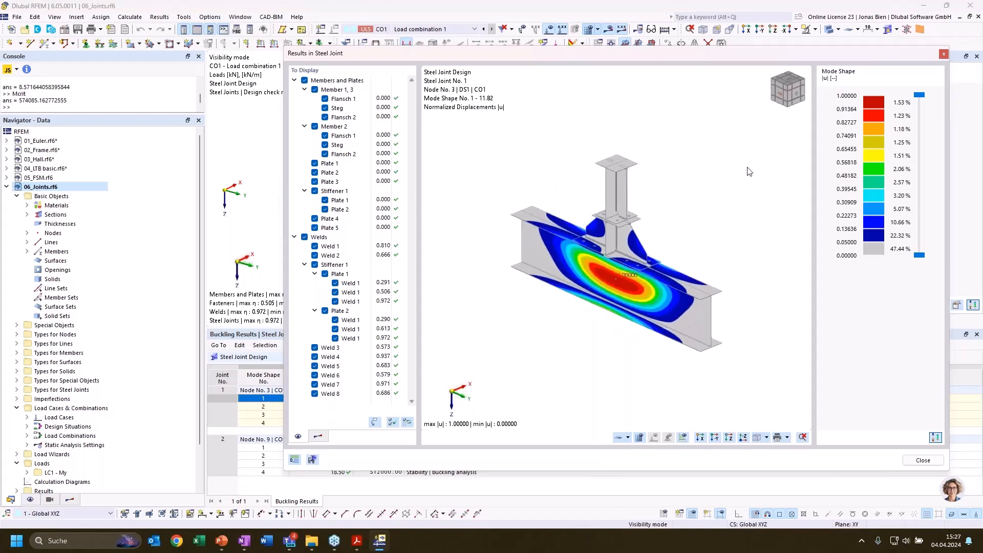
scroll(603, 287, up, 1)
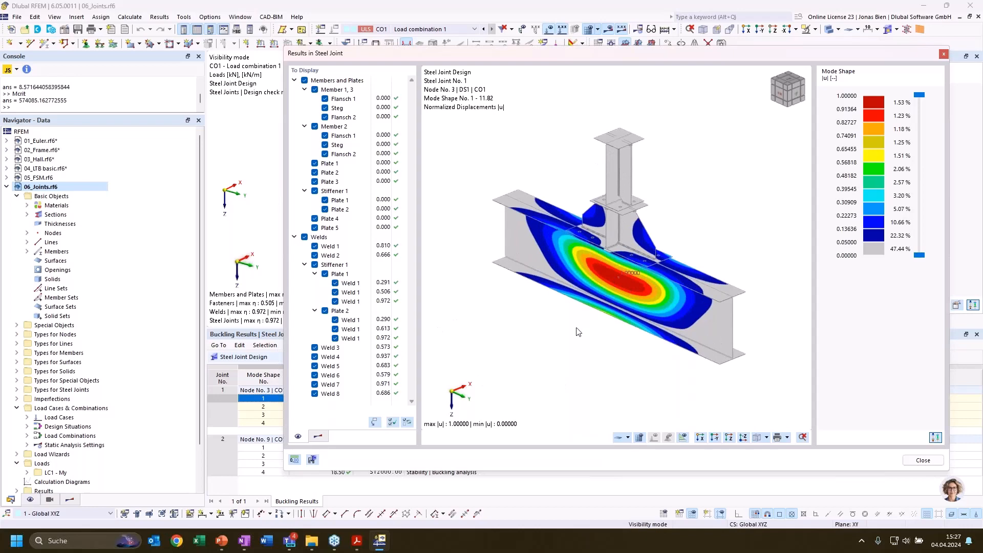
click(943, 54)
Review the critical load factors of mode shapes 1 and 2 alongside the joint at node 3 in the model.
click(323, 399)
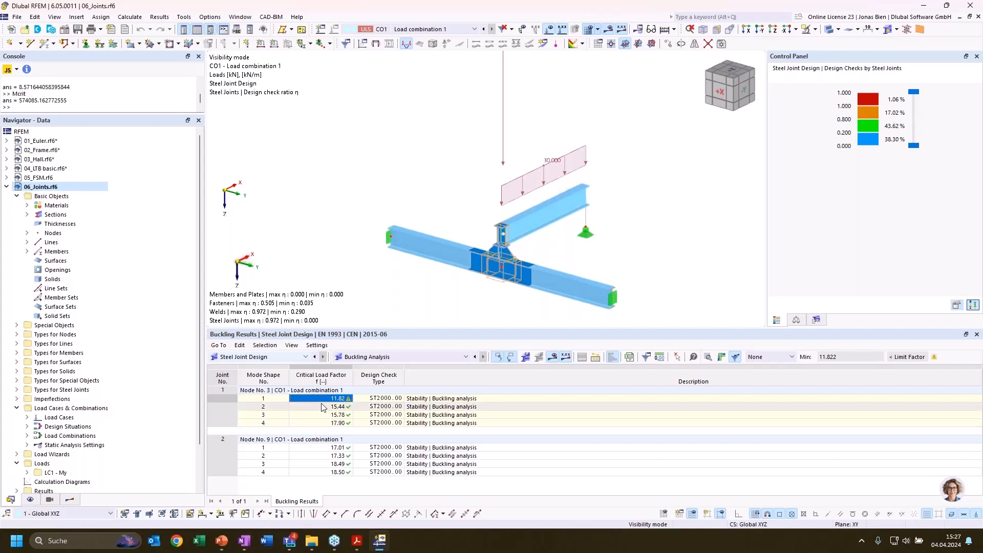
click(334, 407)
click(339, 399)
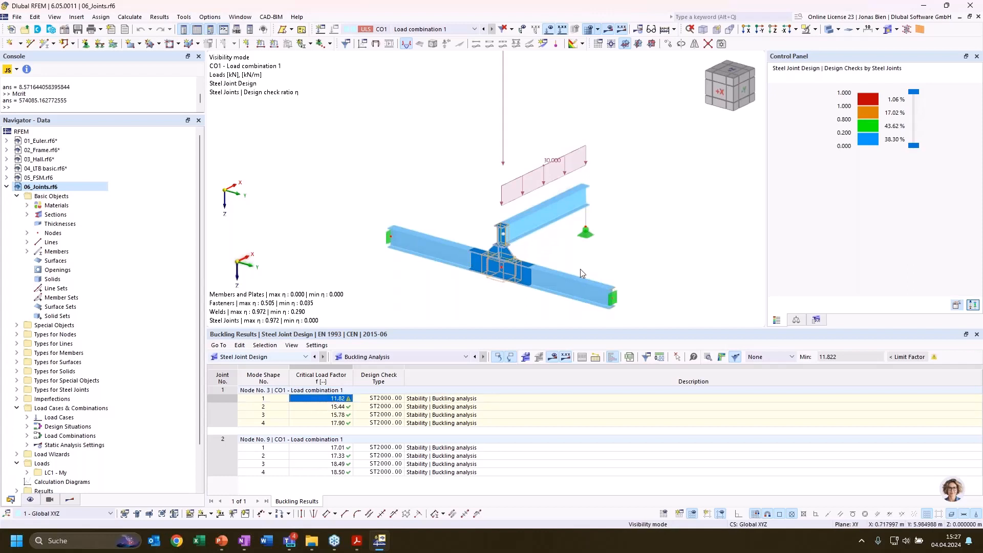
scroll(566, 275, up, 3)
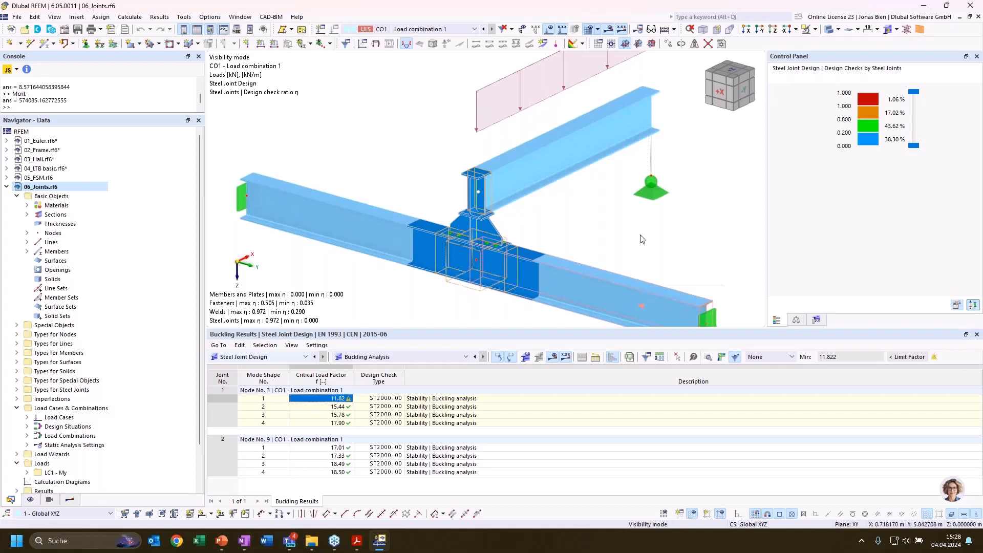
middle_drag(645, 246, 605, 204)
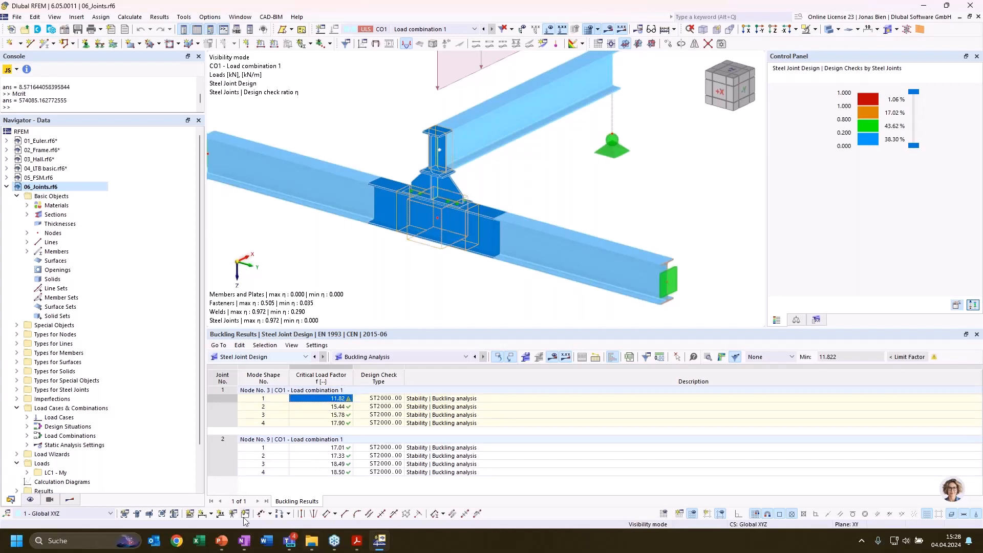
click(229, 545)
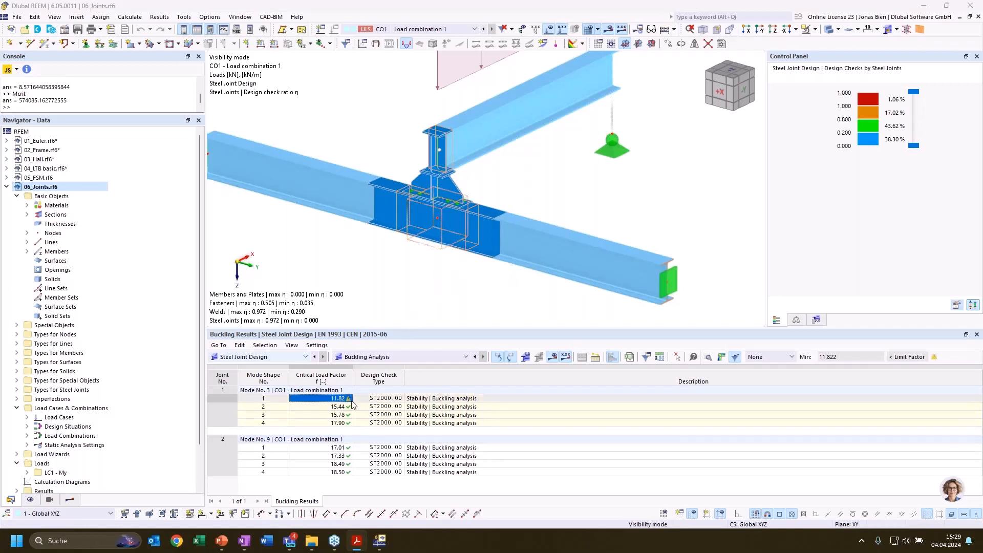
Cancel the visibility mode to show the whole model and focus on the second joint at node 9.
scroll(400, 243, down, 1)
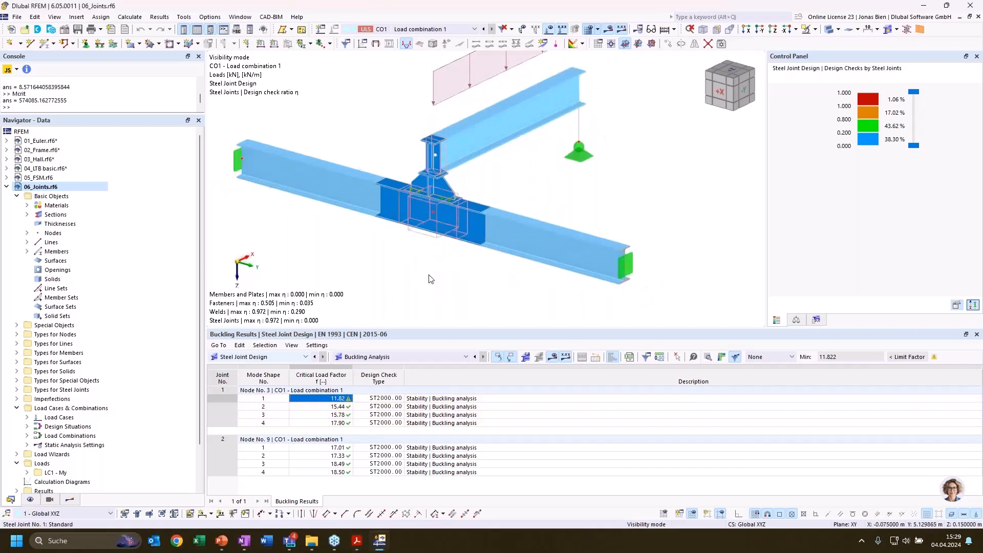
click(814, 30)
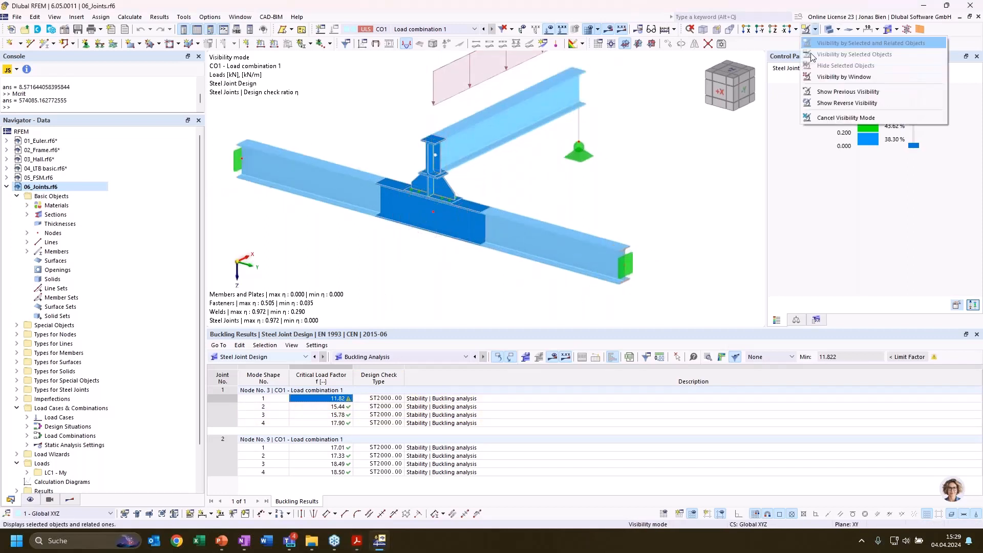
click(831, 102)
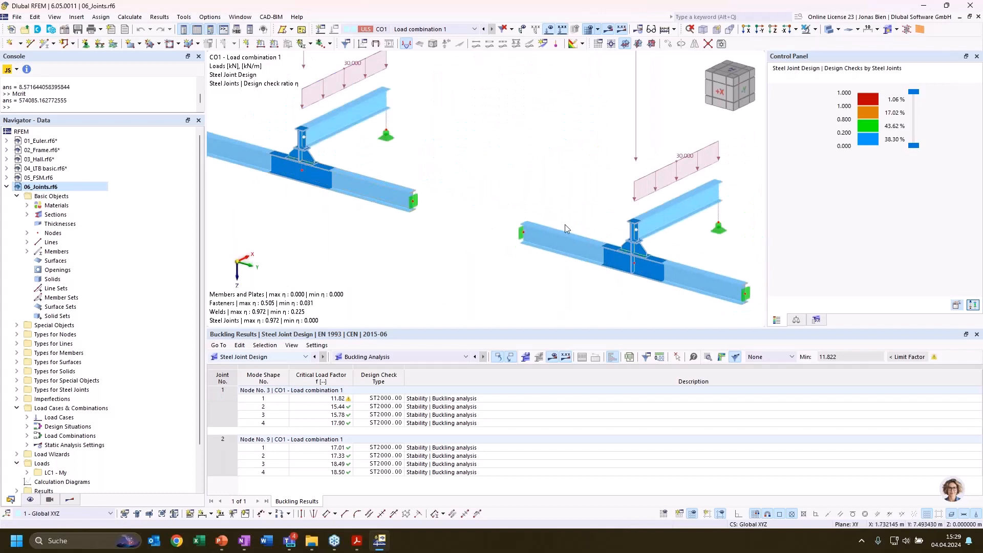
scroll(629, 264, up, 5)
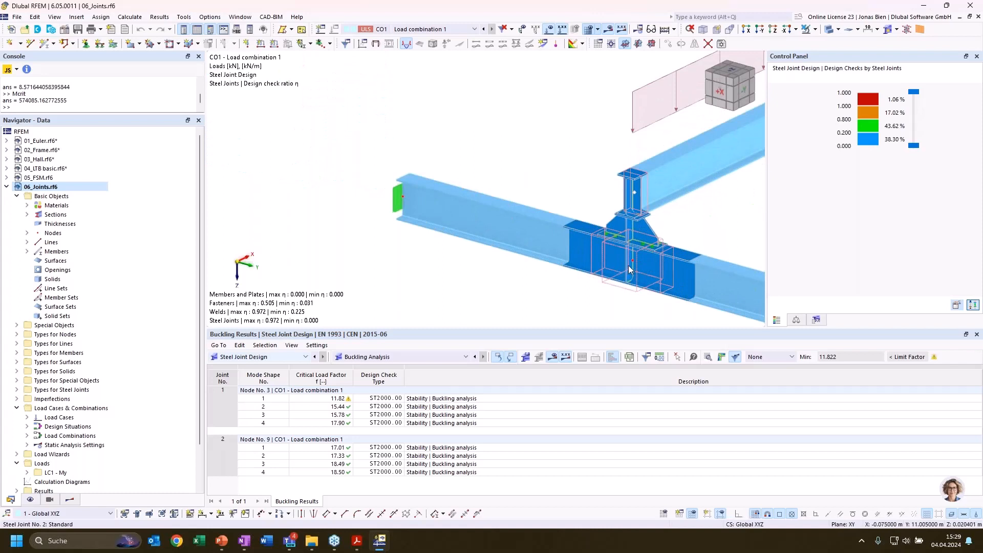
Display the buckling mode shape 1 of the steel joint at node 9 and close the joint results.
click(339, 449)
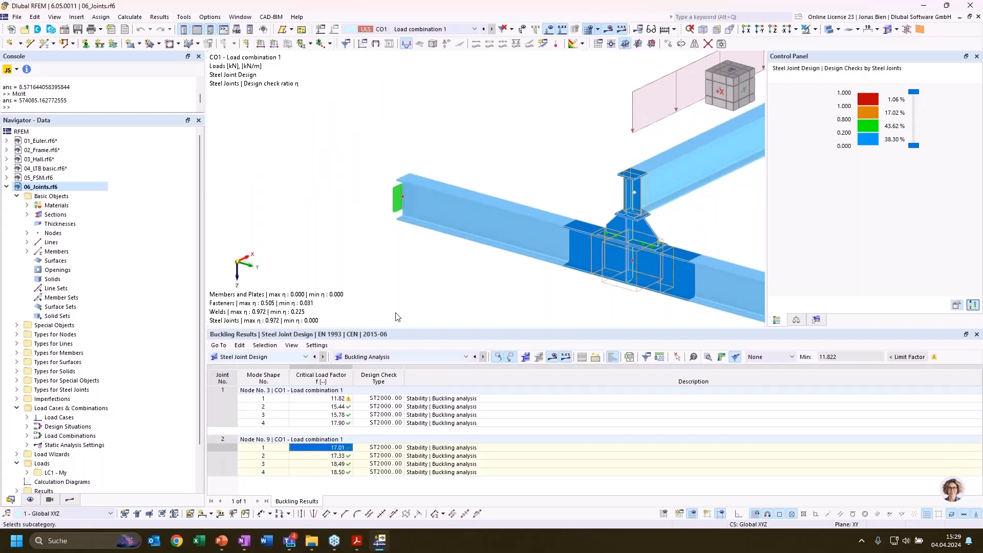
scroll(476, 267, down, 1)
middle_drag(476, 268, 279, 239)
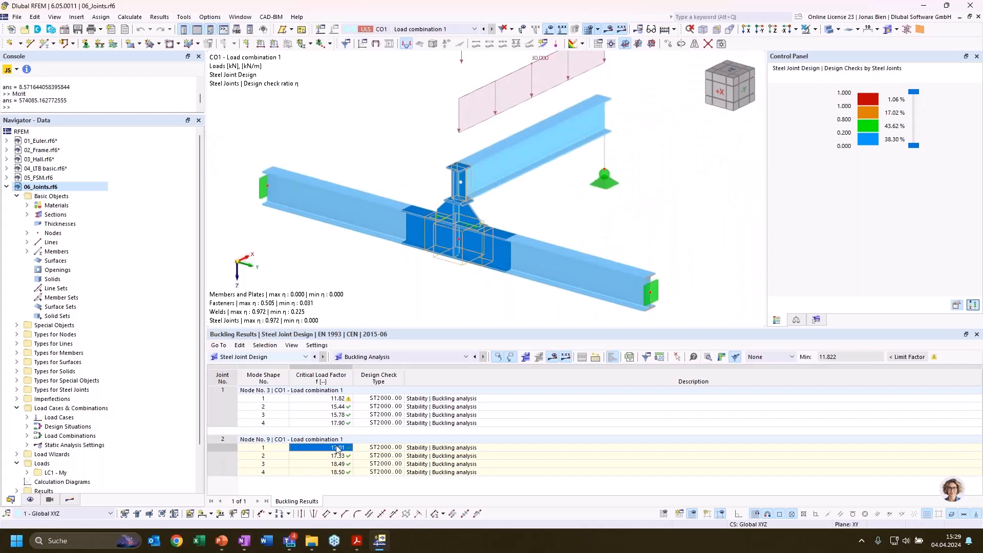
click(460, 246)
click(721, 356)
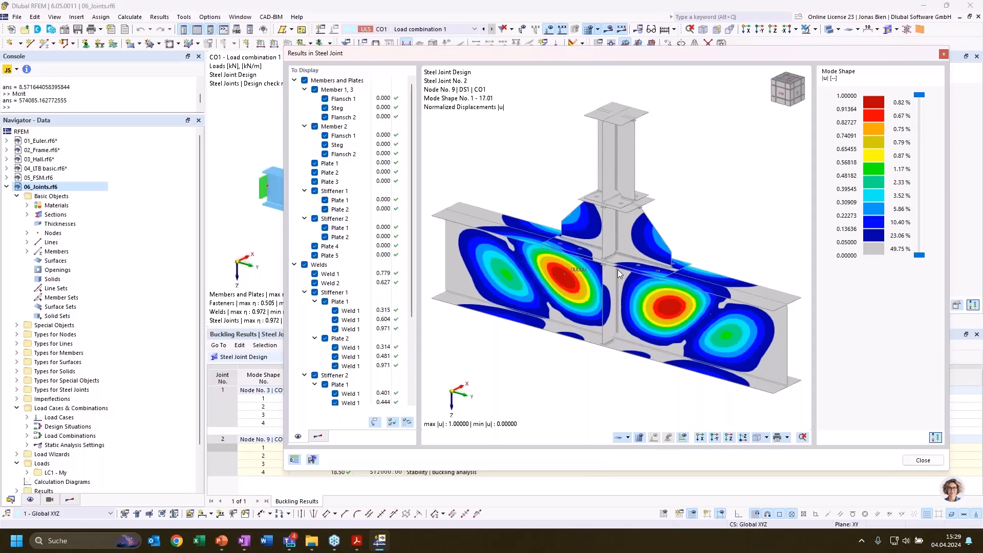
click(943, 54)
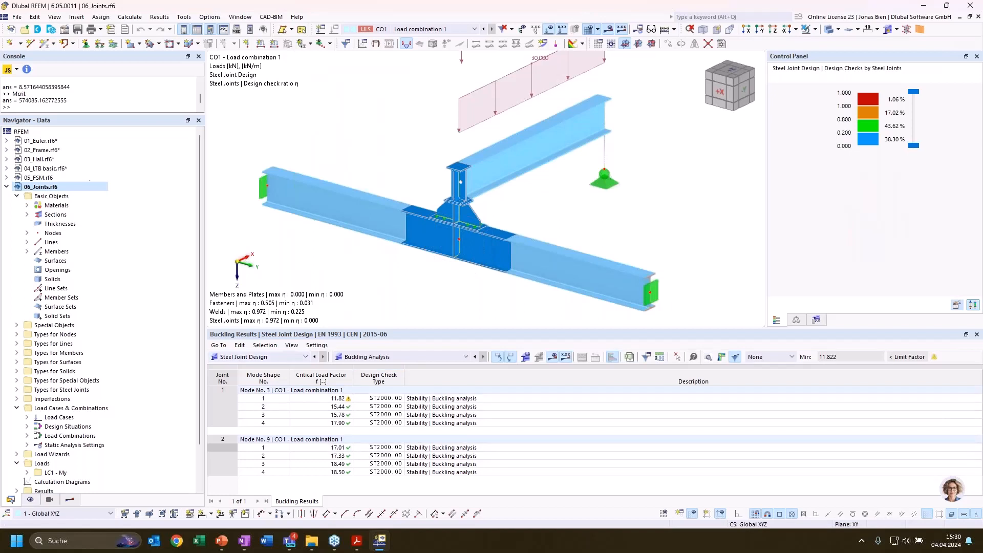
Collapse the 06_Joints data and switch to the model 07_Hall_instable.rf6.
click(8, 187)
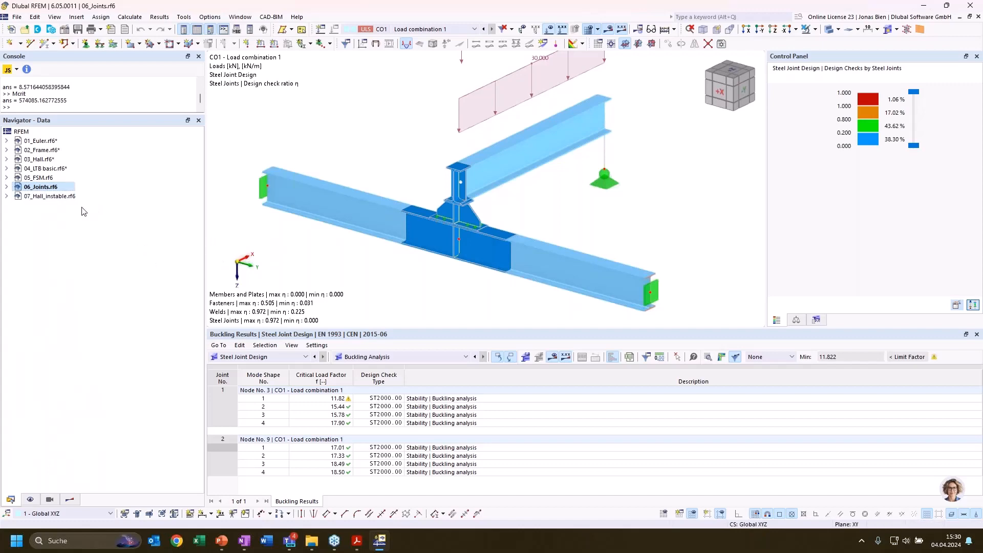
right_click(60, 196)
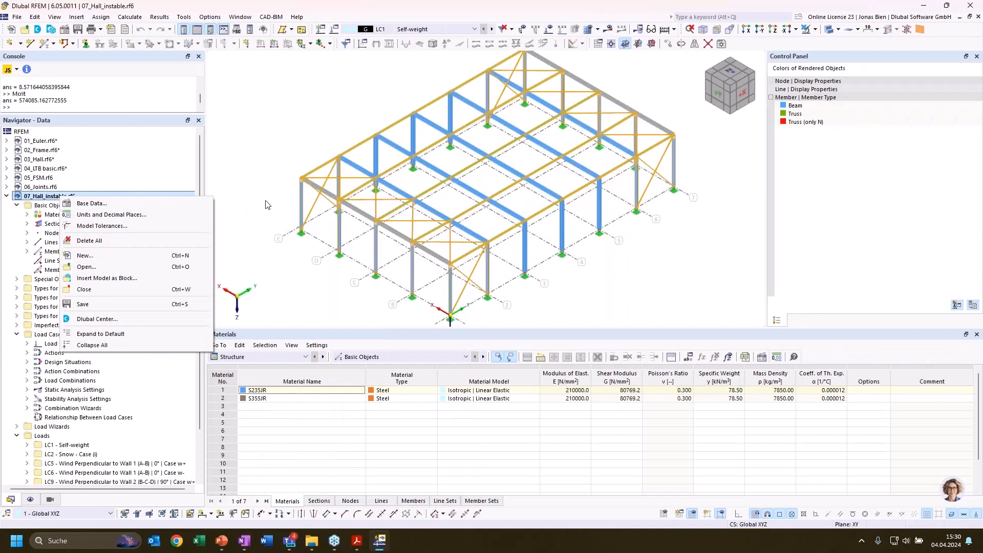
click(277, 167)
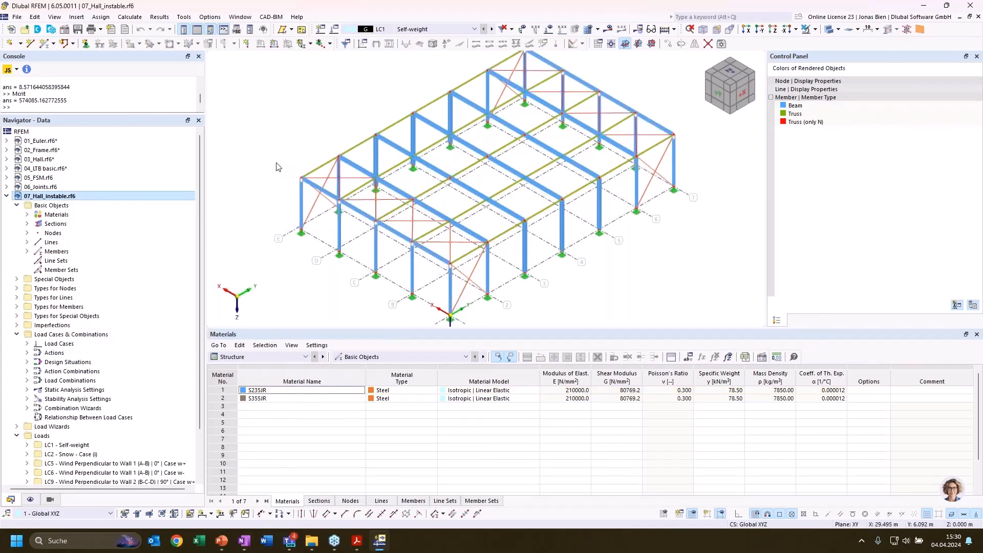
Examine the hall structure and its list of load cases and combinations, keeping LC1 Self-weight as the displayed load case.
scroll(318, 154, down, 3)
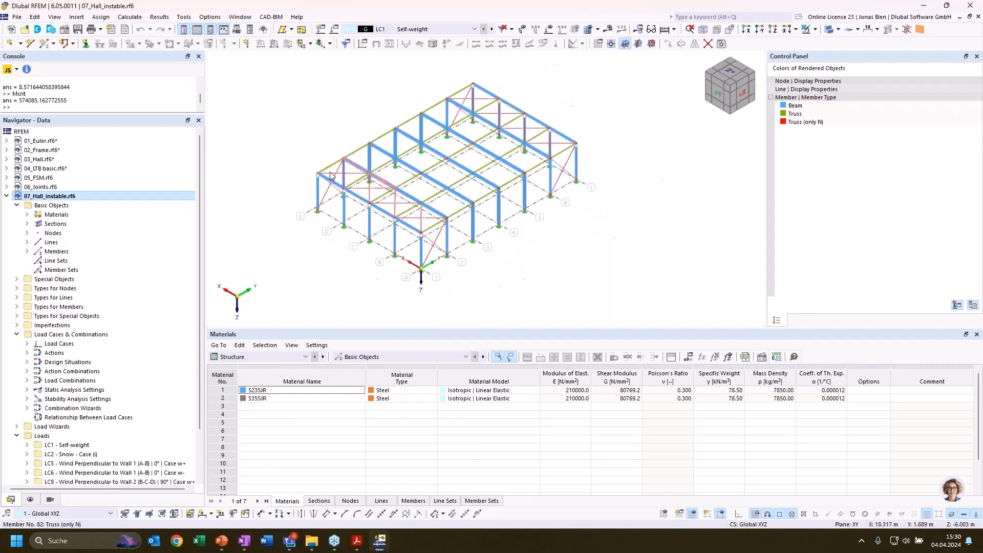
middle_drag(326, 153, 343, 164)
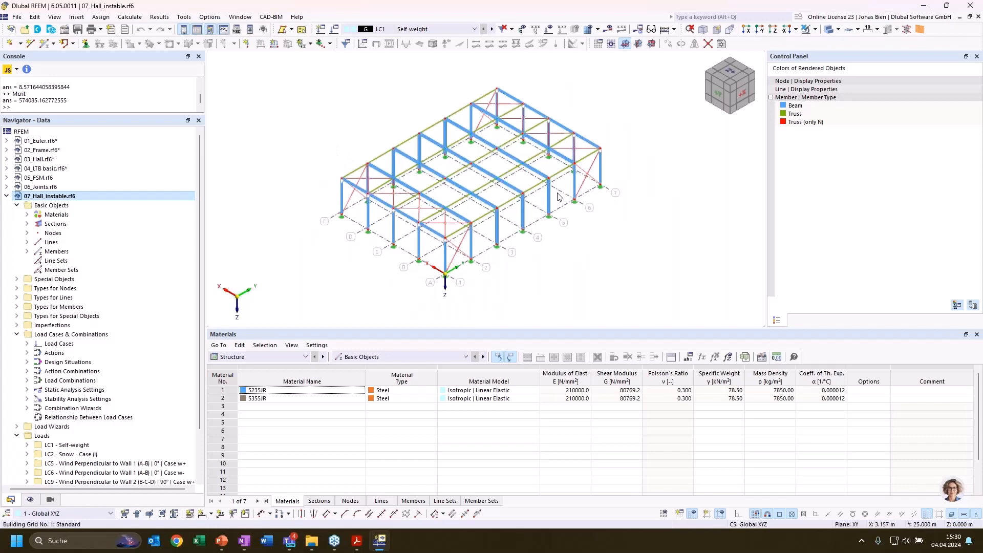
ctrl+middle_drag(589, 259, 559, 275)
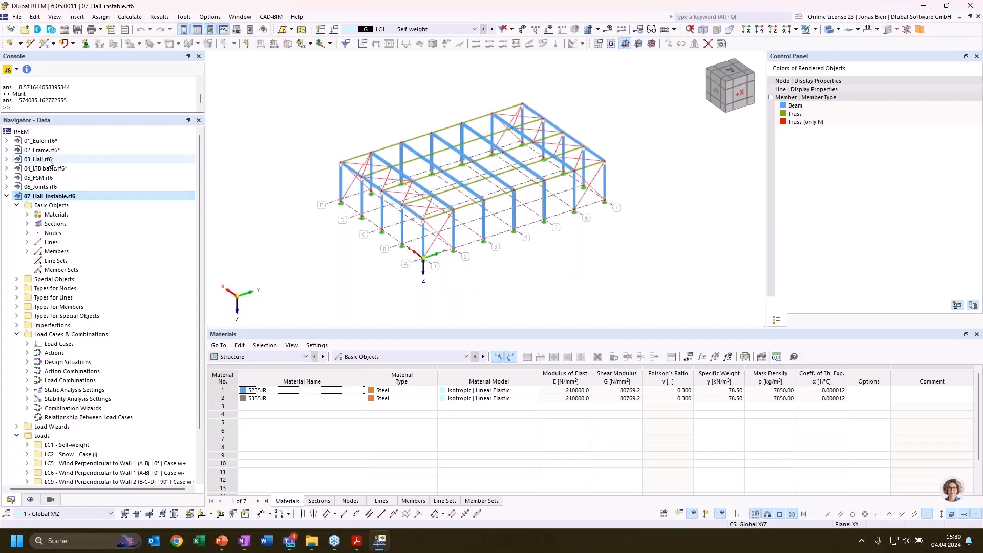
ctrl+middle_drag(322, 256, 338, 251)
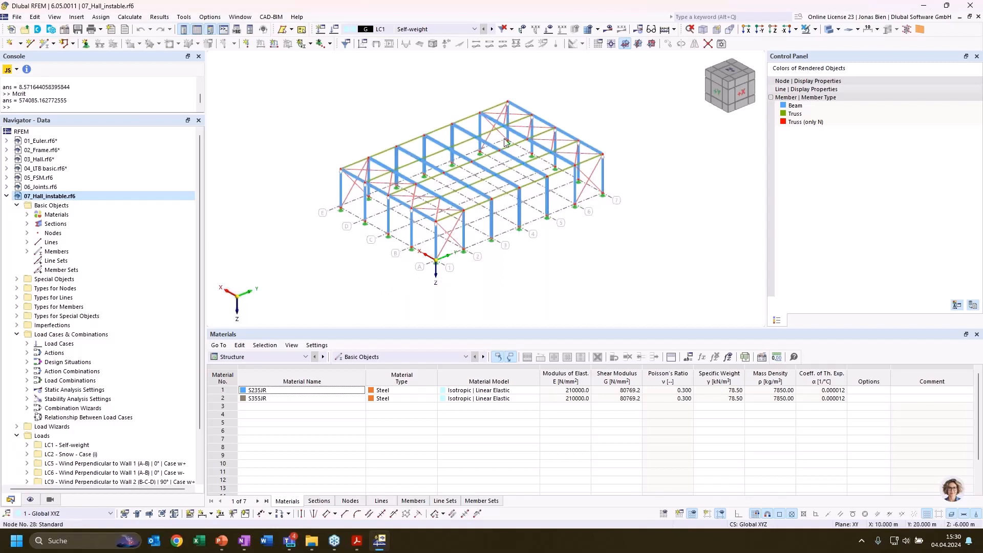
click(415, 29)
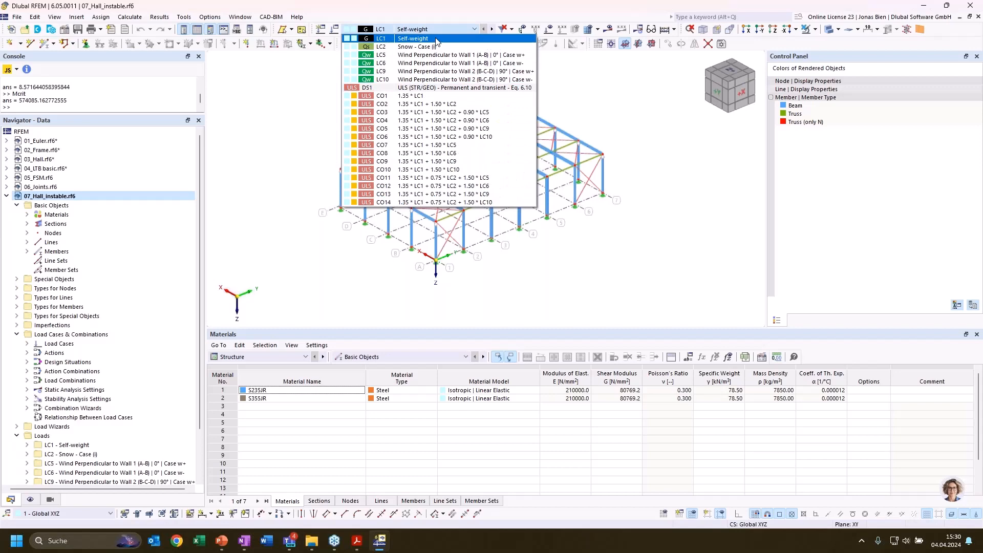
click(436, 38)
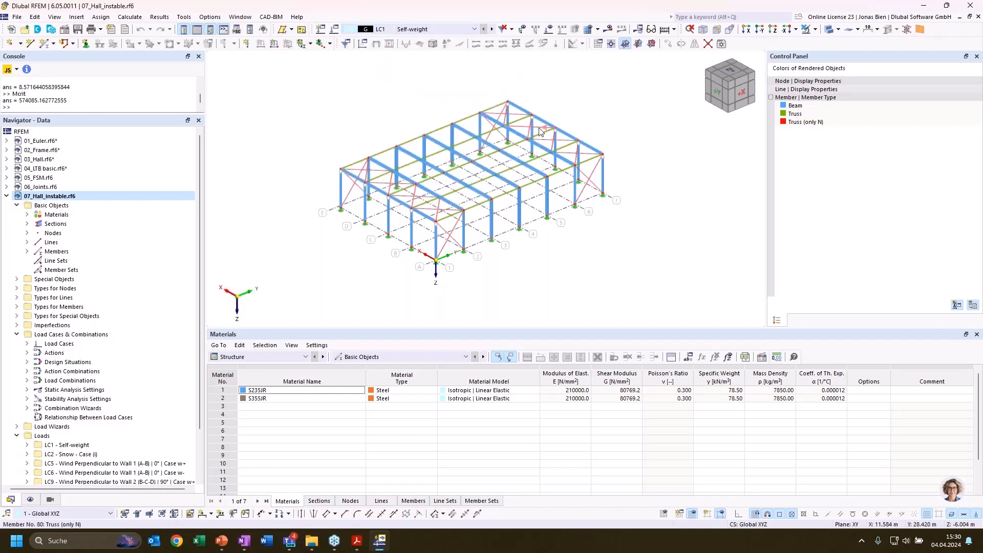
Calculate LC1 Self-weight for the hall and acknowledge the calculation message.
ctrl+middle_drag(506, 273, 522, 271)
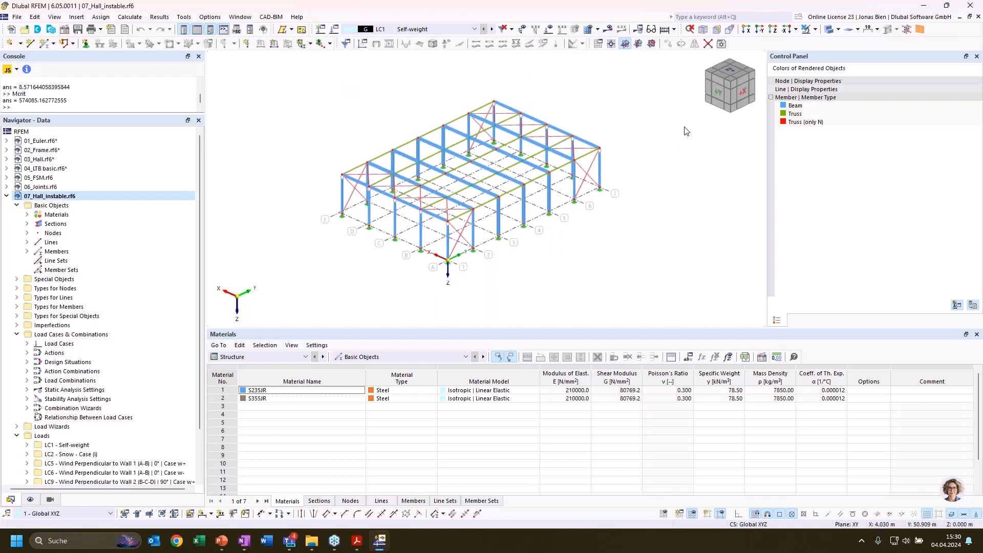
click(609, 30)
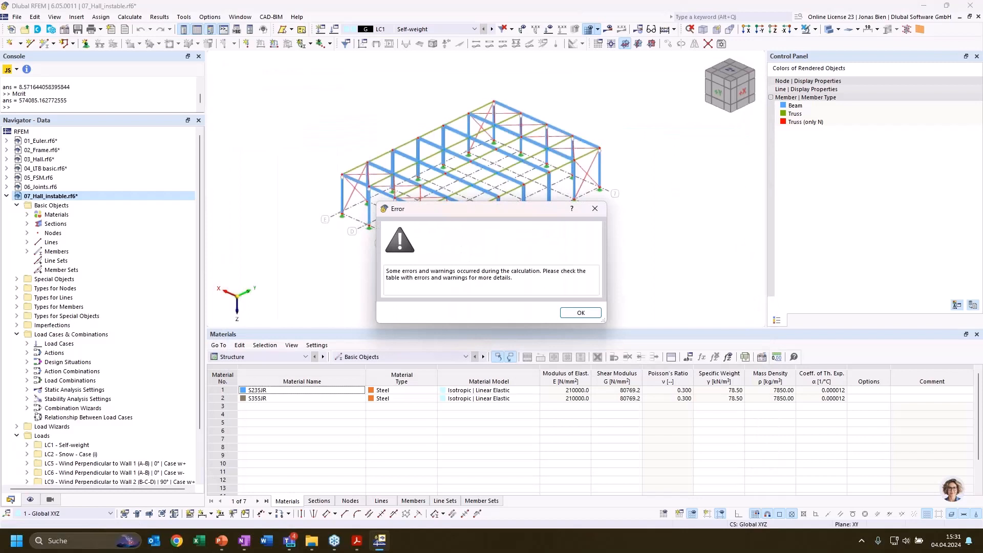
click(588, 317)
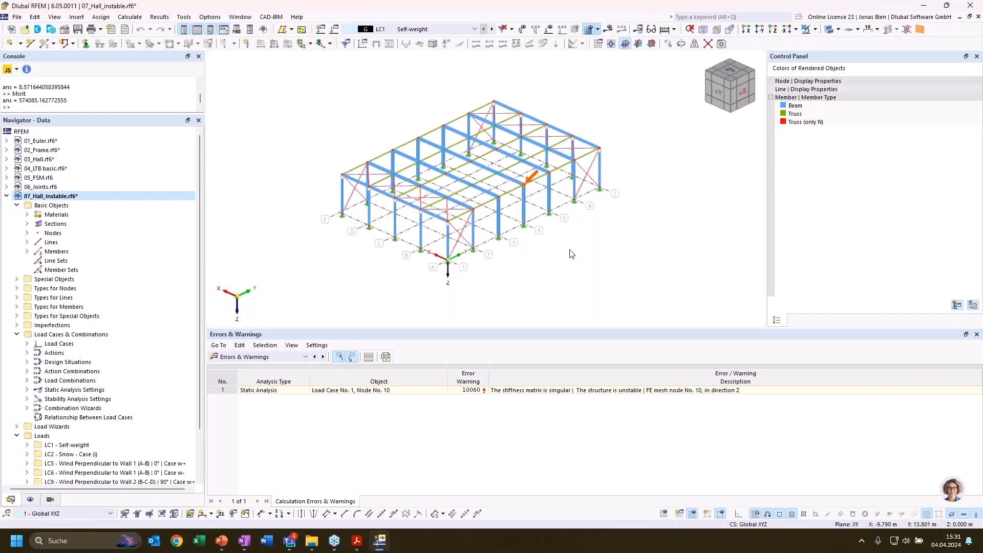
Examine the frame corner at node 10, marked as the location of the calculation error, and the neighbouring frames.
scroll(589, 262, up, 6)
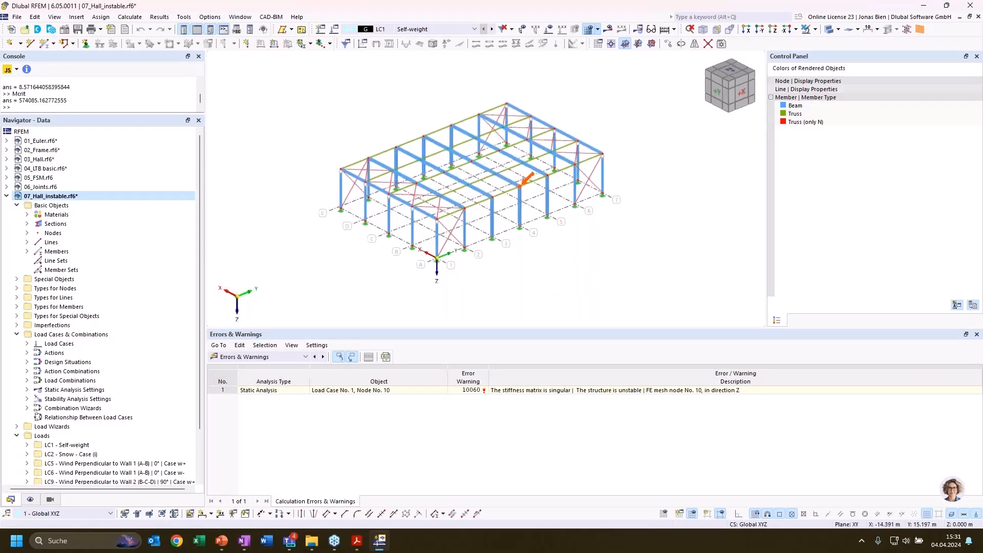
scroll(548, 181, up, 1)
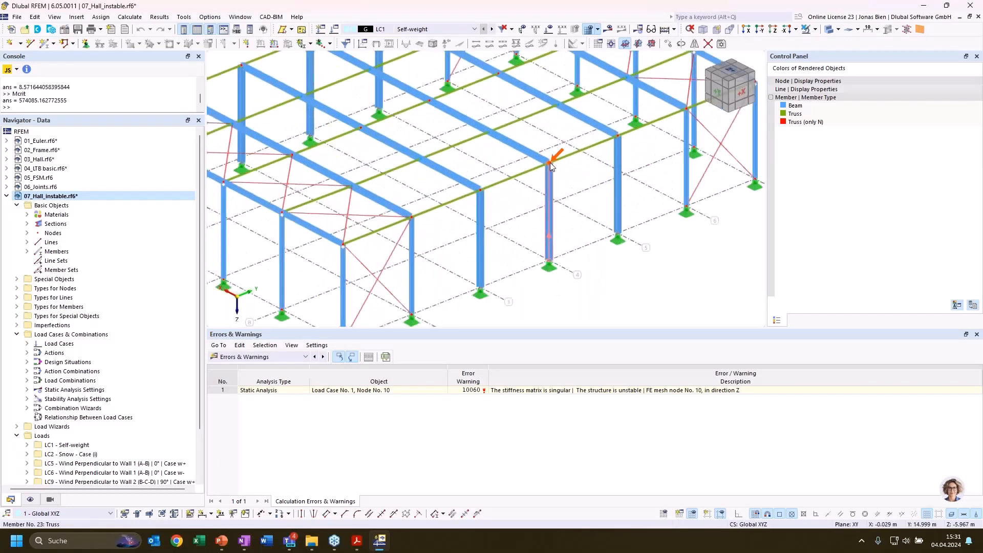
scroll(570, 178, up, 2)
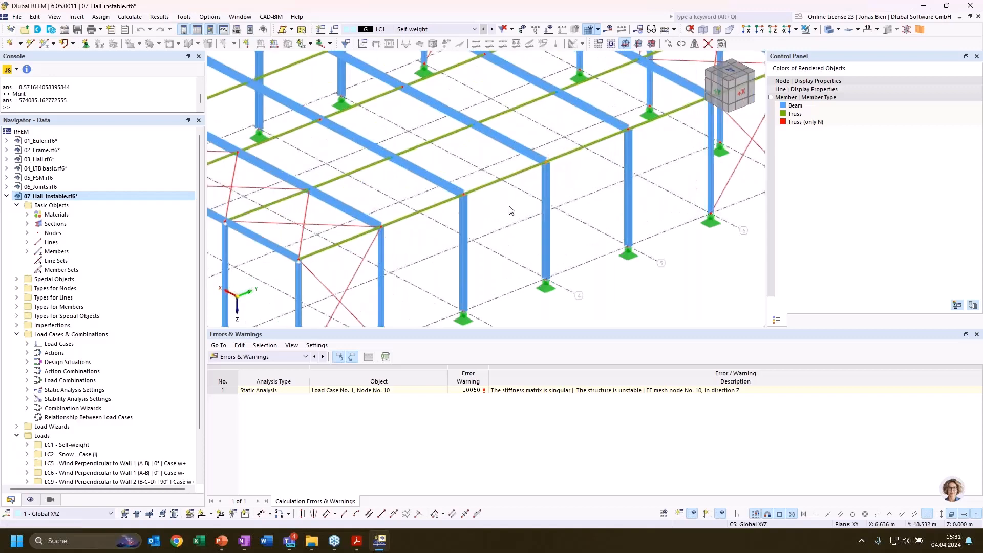
scroll(546, 175, up, 1)
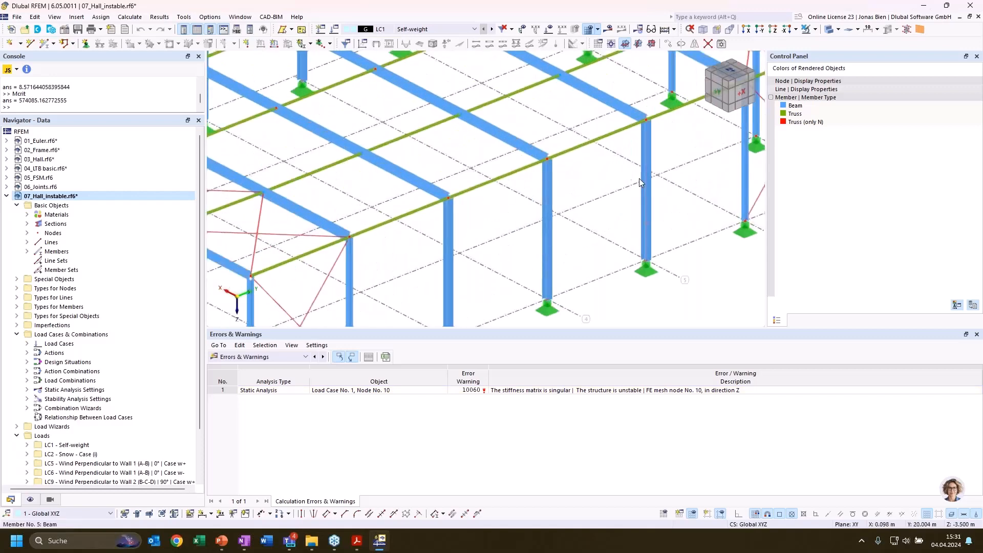
scroll(623, 189, up, 1)
middle_drag(558, 178, 523, 269)
scroll(523, 269, down, 2)
middle_drag(591, 287, 544, 228)
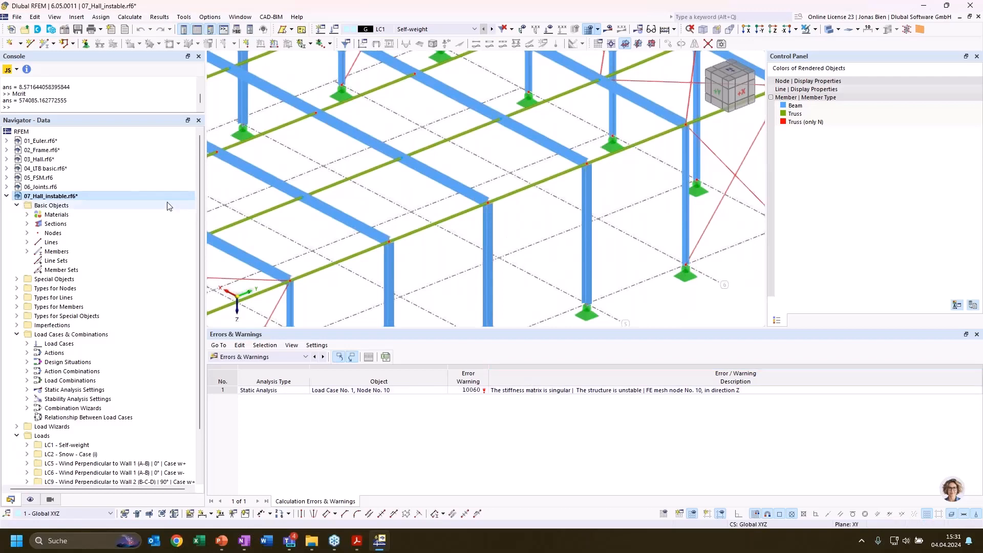
Check the active analysis add-ons in the base data of 07_Hall_instable, leaving them unchanged.
right_click(83, 198)
click(111, 203)
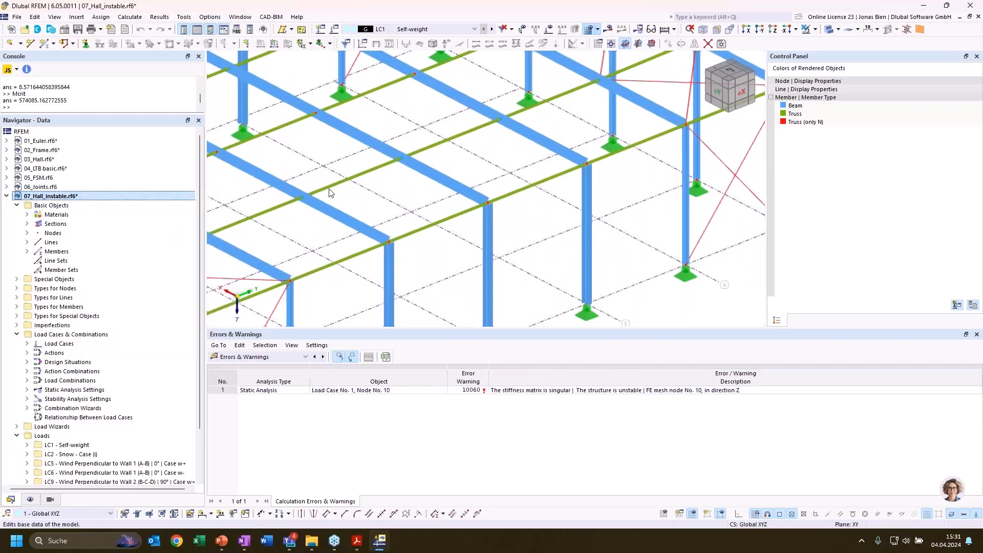
click(325, 70)
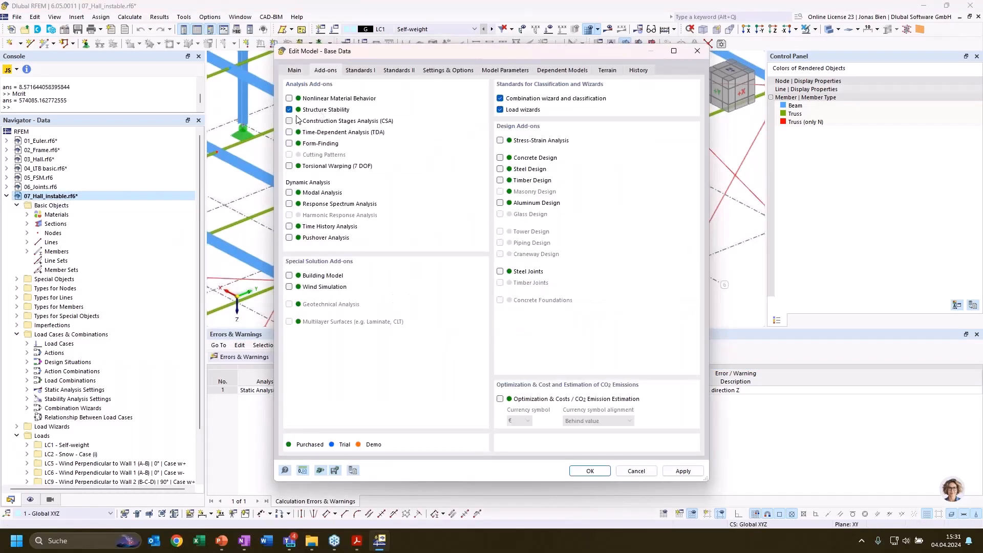
click(641, 471)
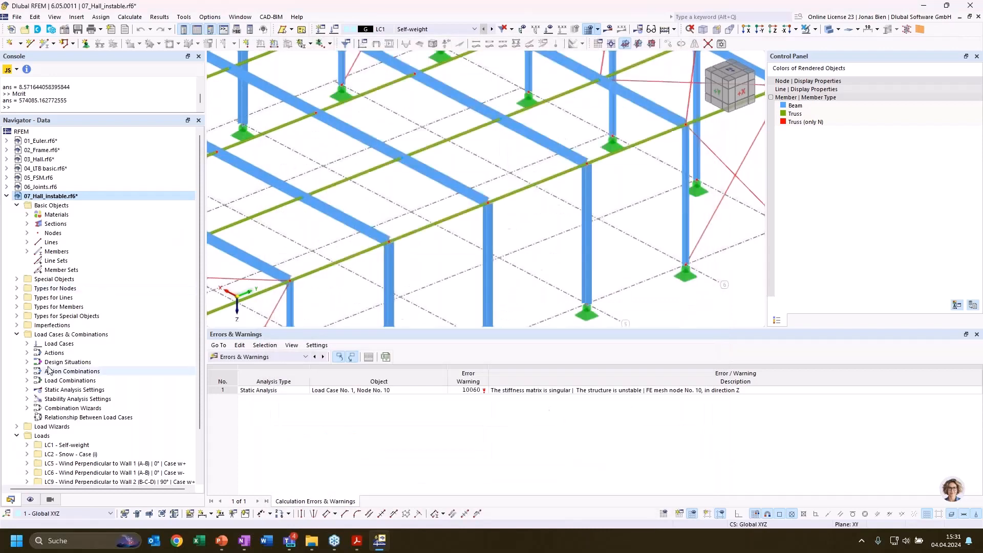
In stability settings ST1 of LC1 Self-weight, enable calculation without loading for the instability check by mode shape.
click(27, 343)
click(87, 354)
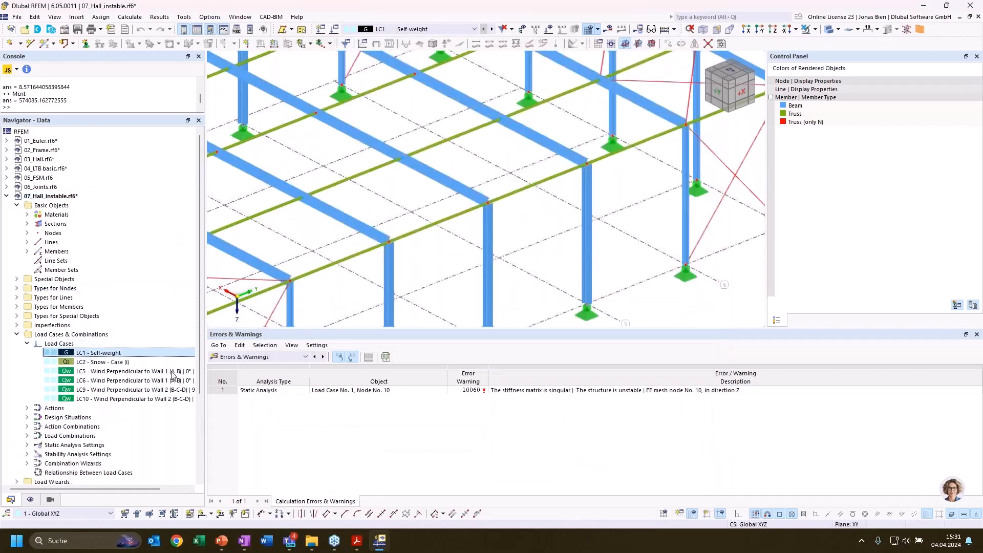
double_click(101, 353)
click(372, 340)
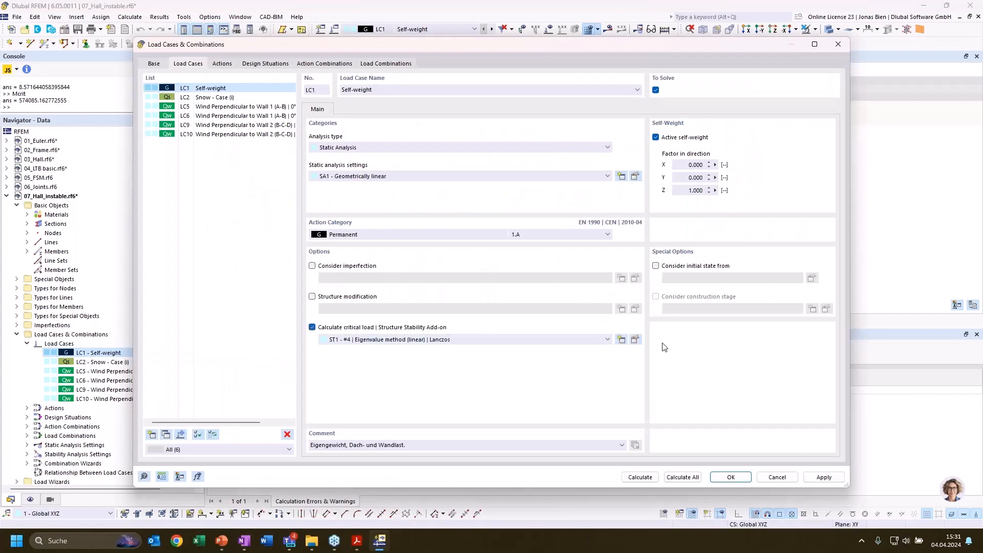
click(636, 340)
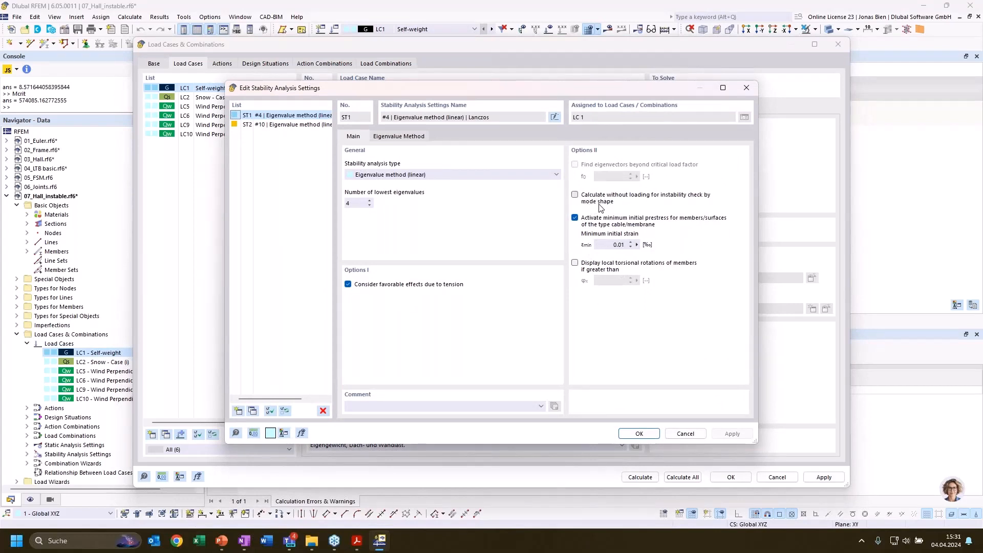
click(576, 195)
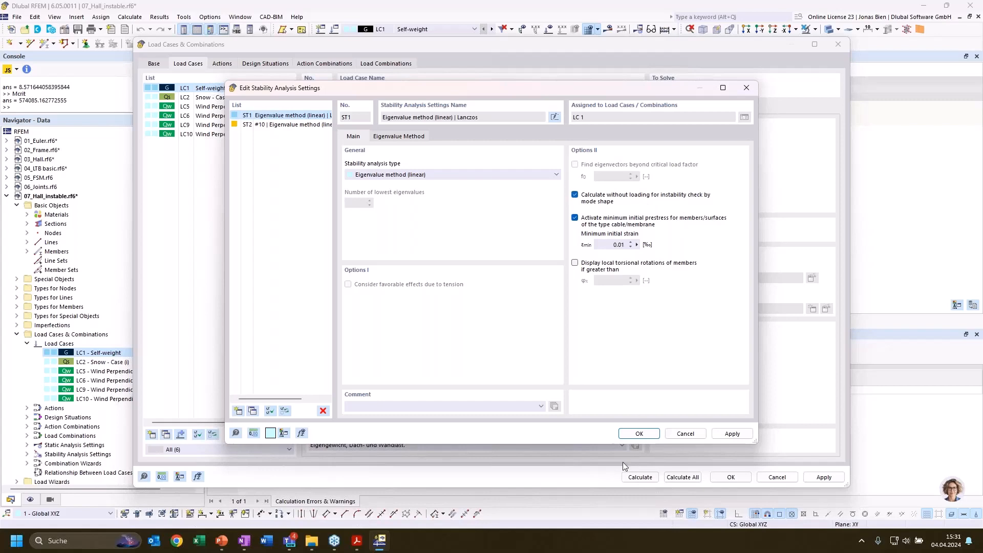
key(Return)
Calculate LC1 Self-weight with the instability check and view mode shape 1 on the hall frames.
click(640, 477)
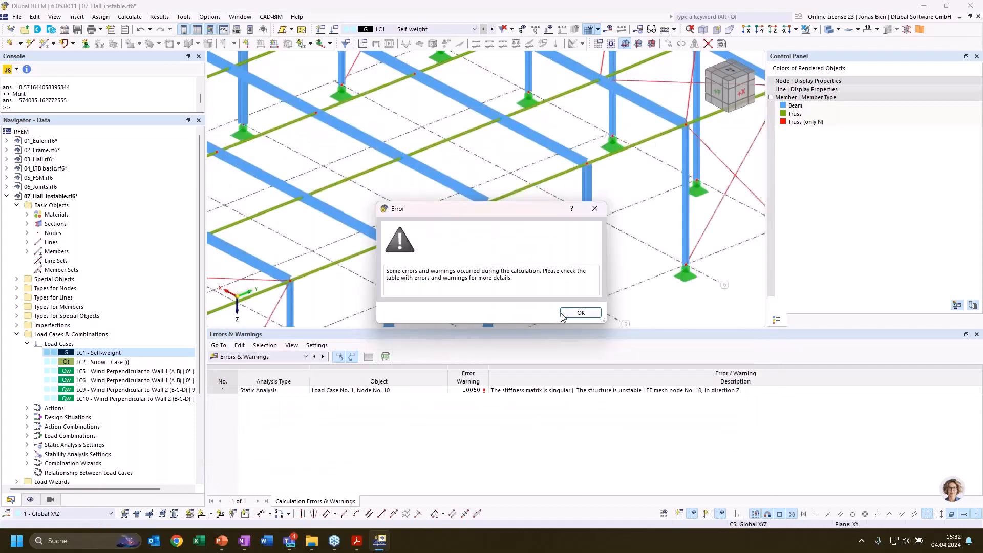
click(561, 315)
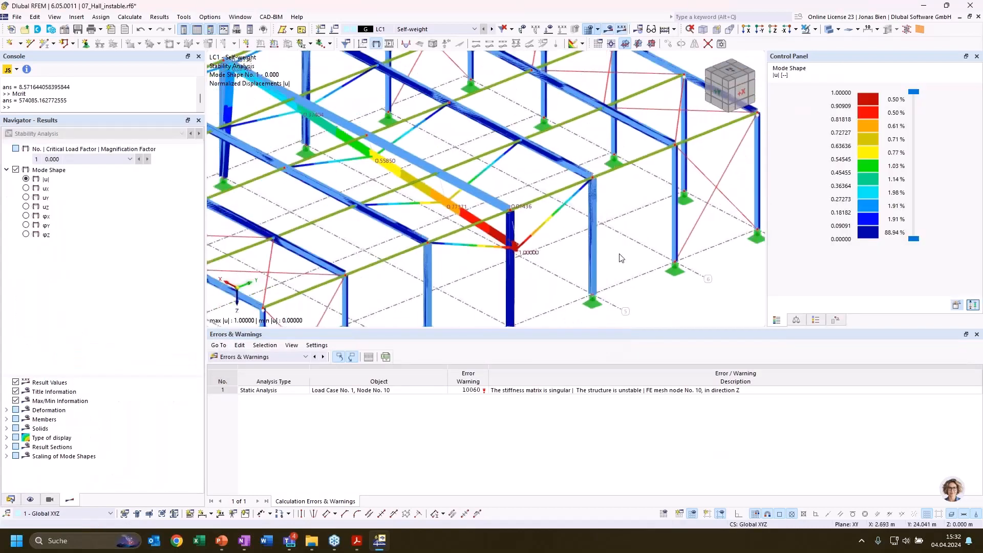
scroll(619, 258, down, 2)
ctrl+middle_drag(571, 312, 513, 241)
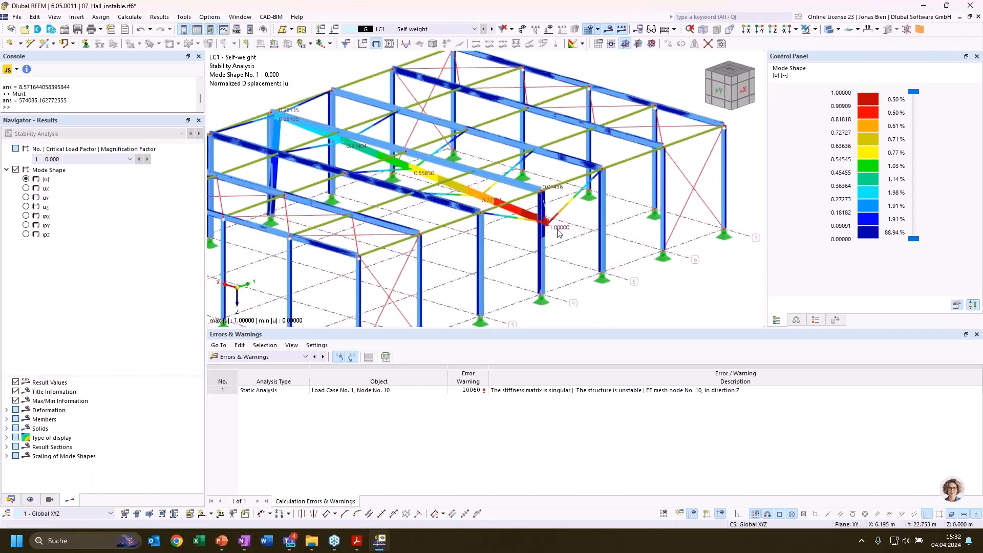
Merge the two nearly coincident nodes at the unstable frame corner by moving the upper one onto node 61.
scroll(535, 219, up, 5)
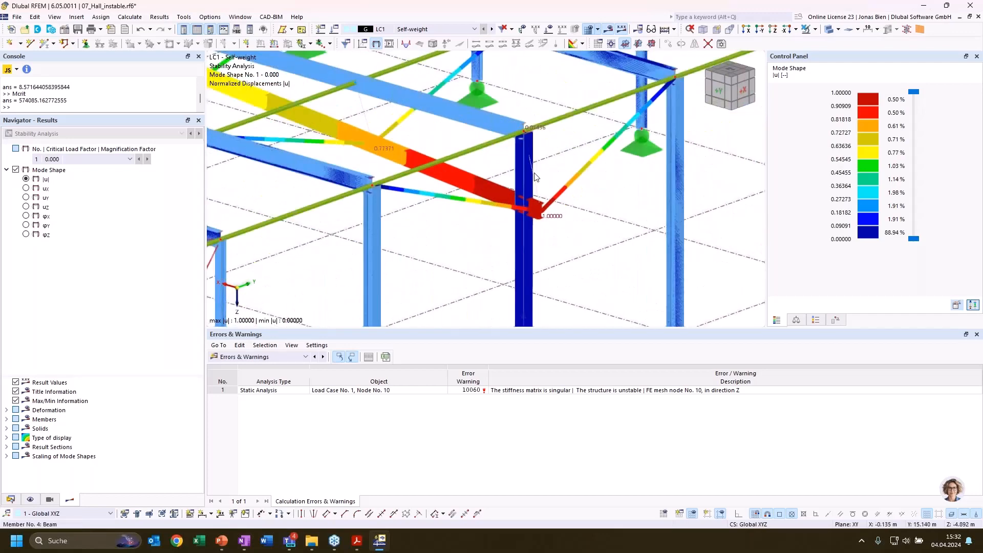
scroll(535, 177, up, 5)
scroll(521, 143, up, 8)
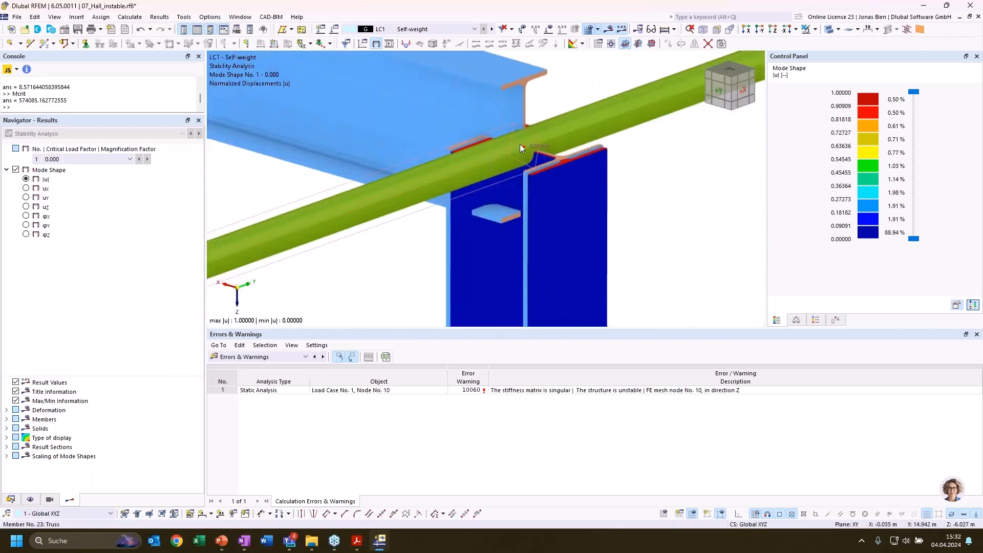
scroll(546, 134, up, 2)
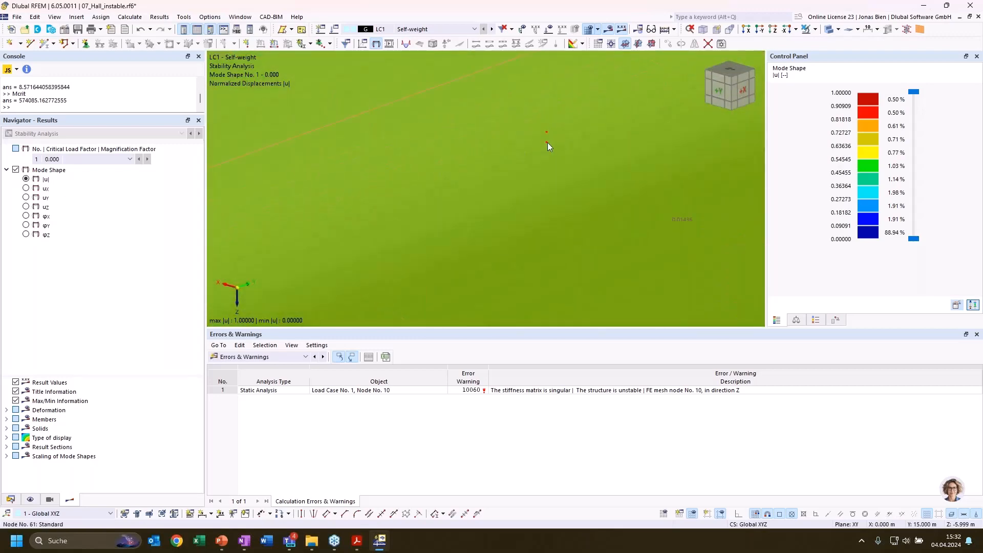
mouse_move(547, 143)
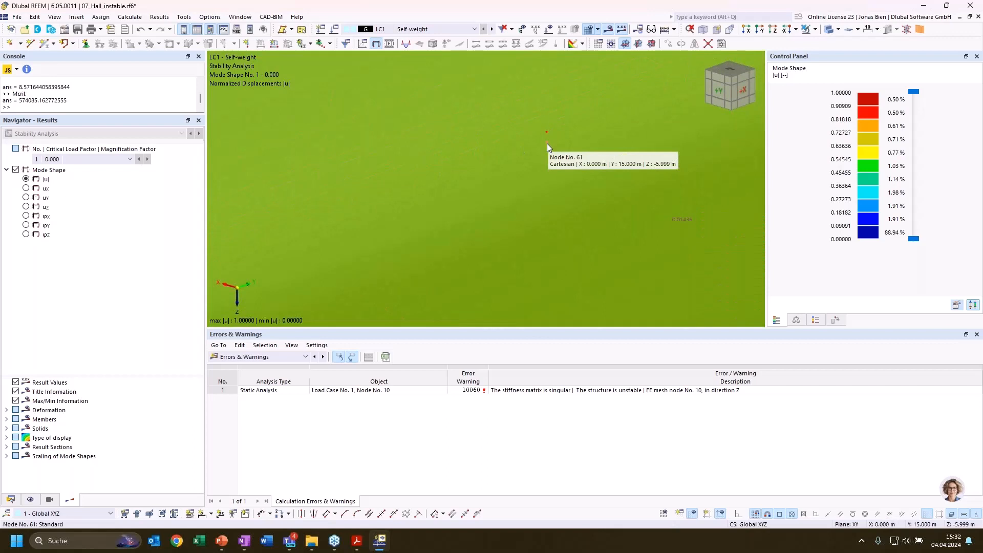
scroll(546, 141, down, 3)
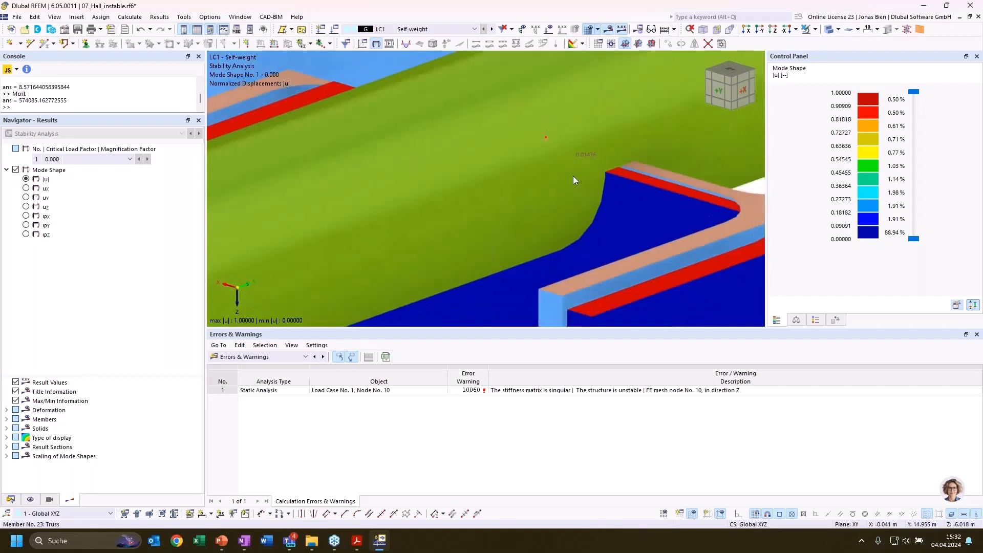
mouse_move(659, 293)
scroll(535, 138, up, 5)
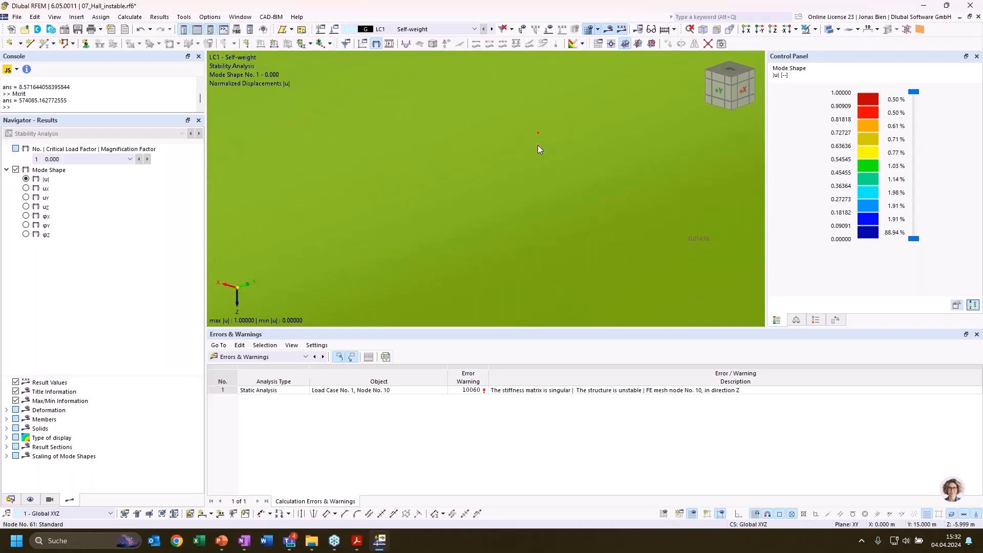
drag(538, 131, 539, 145)
click(546, 313)
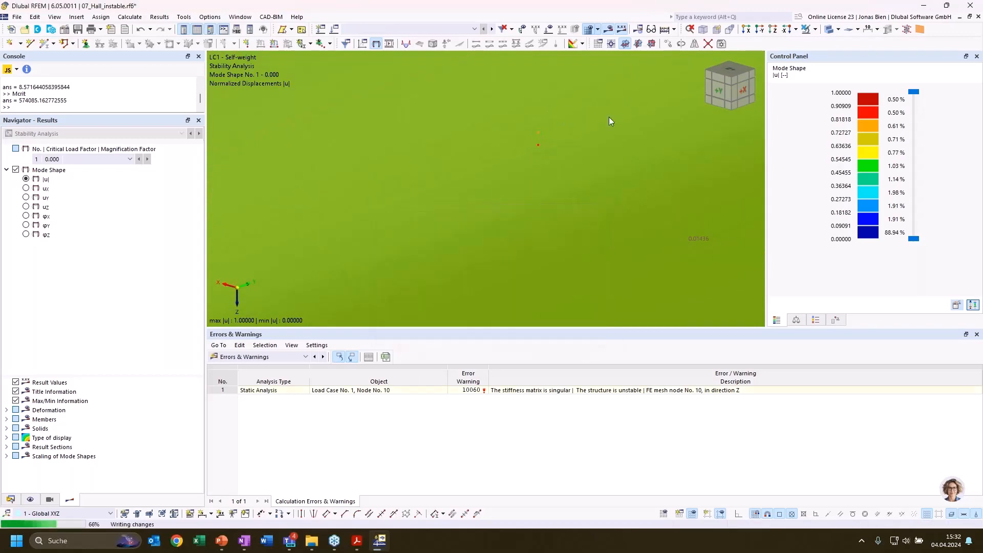
Recalculate LC1 Self-weight for the corrected hall and acknowledge the calculation message.
scroll(574, 146, down, 10)
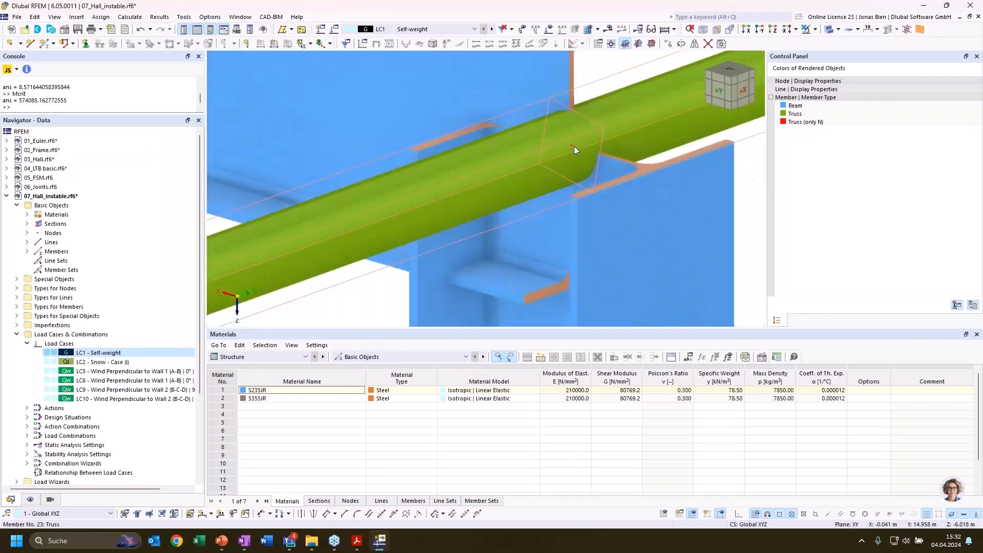
scroll(639, 213, down, 5)
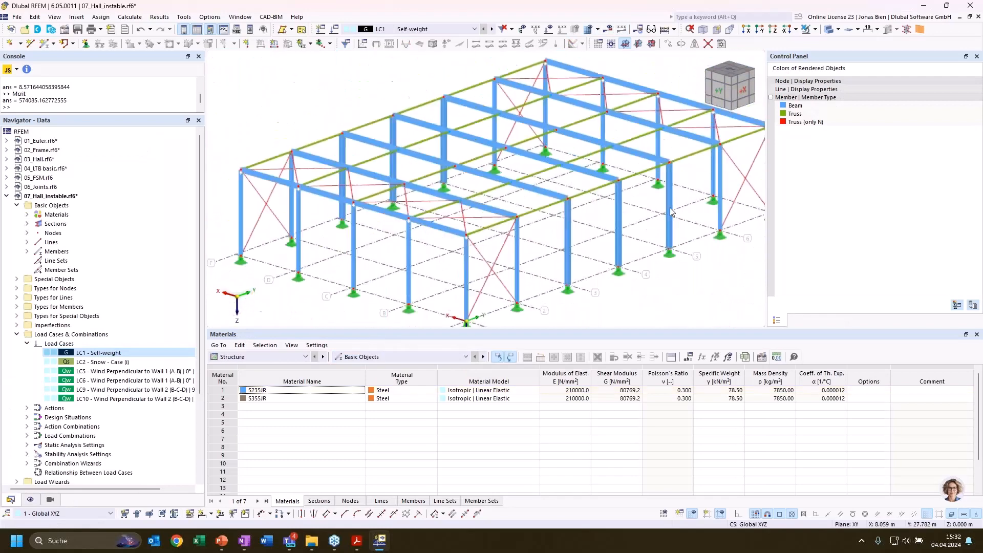
ctrl+middle_drag(710, 296, 629, 316)
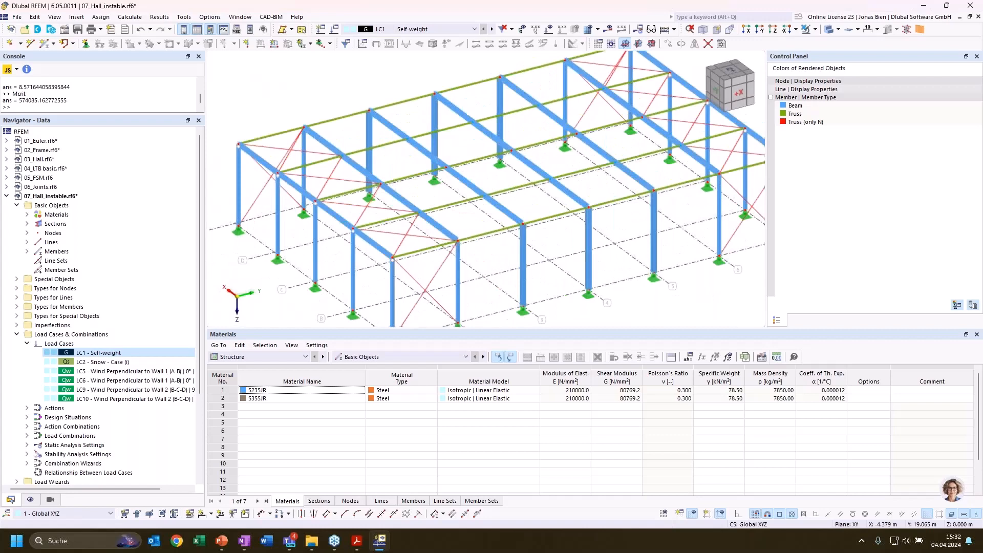
click(608, 30)
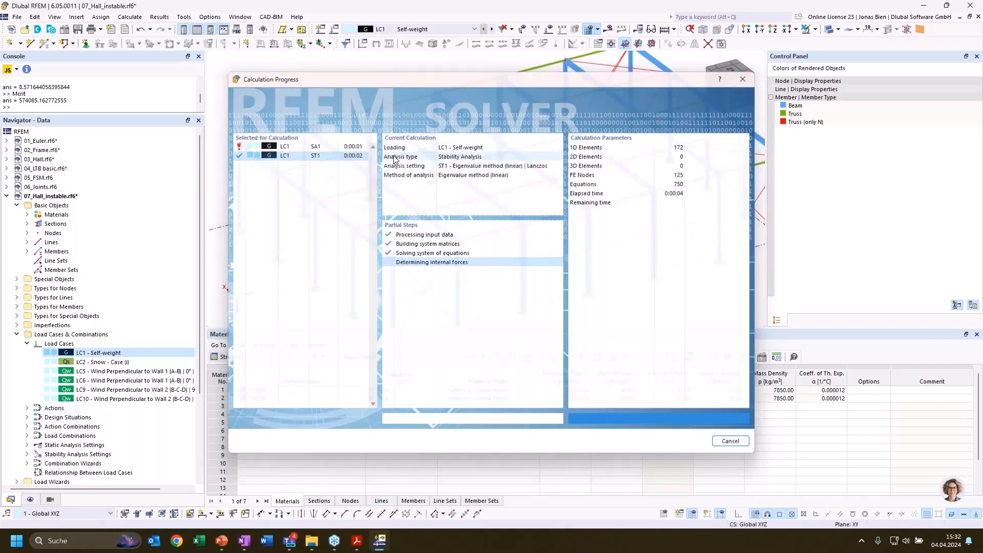
click(578, 314)
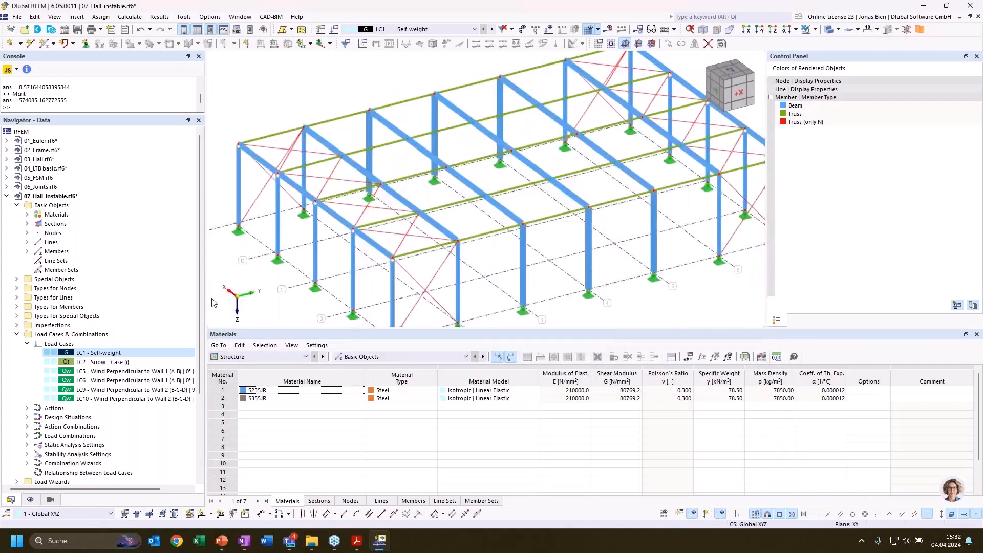
View mode shape 1 of the whole hall as displacements ux, then uy, and change the model's rendering mode.
middle_drag(495, 138, 458, 138)
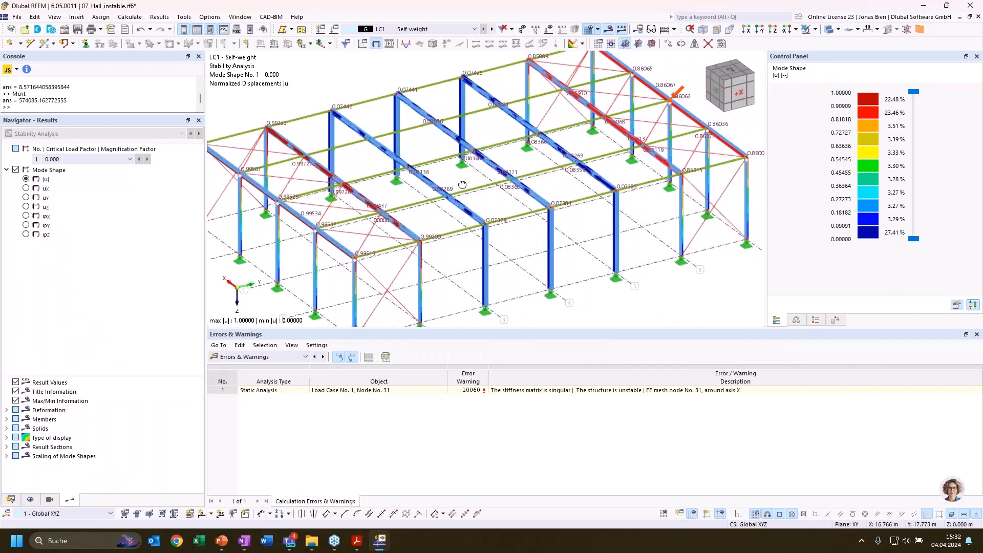
ctrl+middle_drag(462, 184, 479, 177)
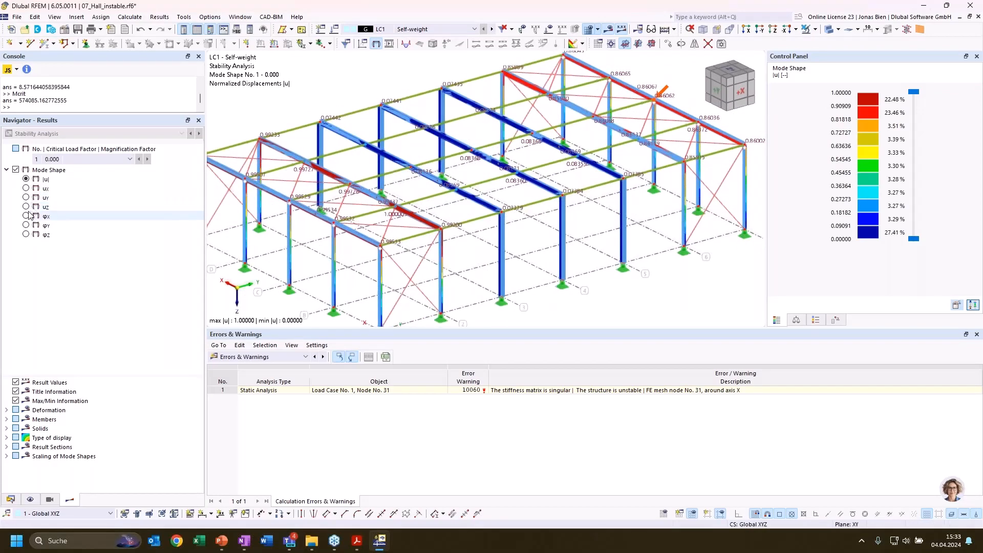
click(26, 188)
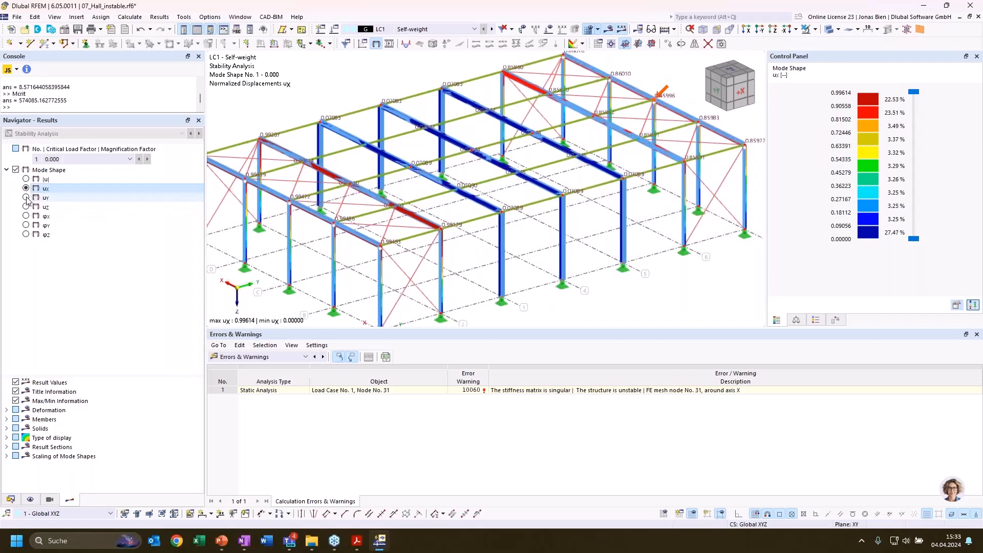
click(25, 198)
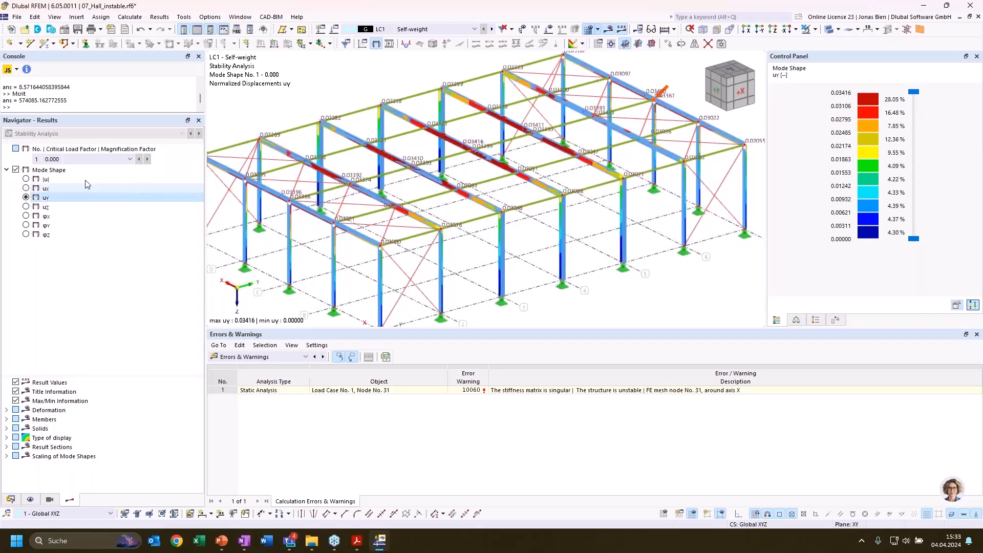
click(831, 31)
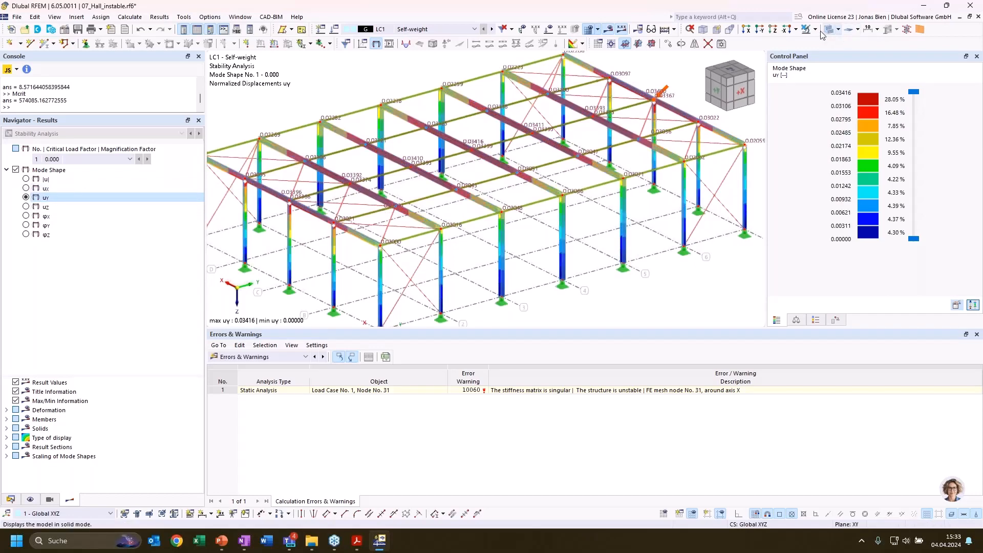
View mode shape 1 as displacements uz, then as rotations φx, and examine the end frame's roof beam.
click(26, 207)
click(25, 216)
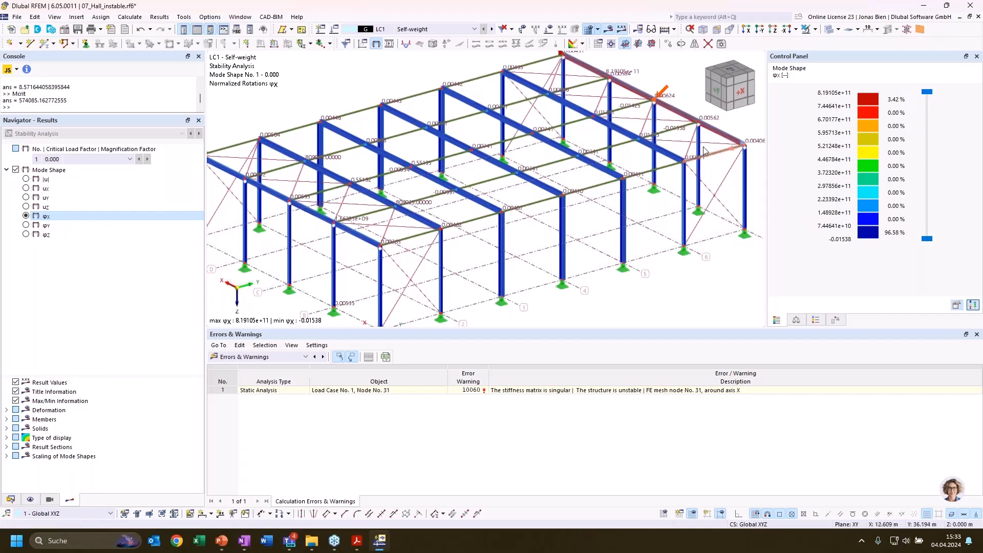
middle_drag(658, 151, 569, 186)
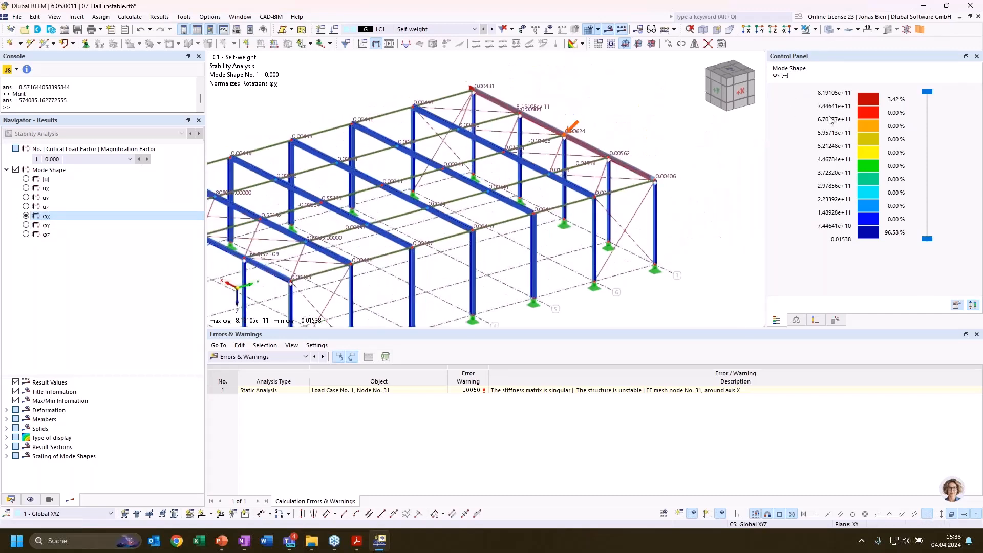
scroll(663, 125, up, 3)
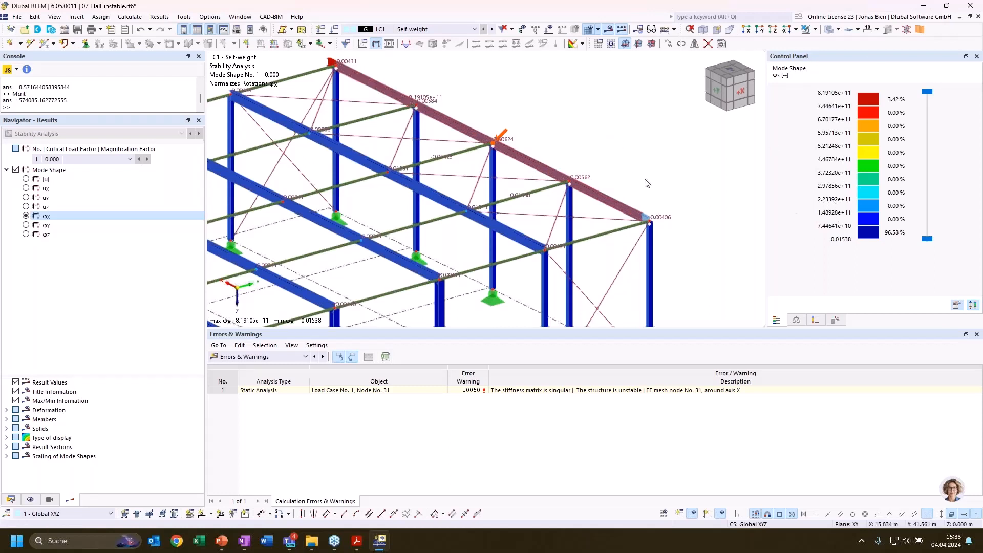
middle_drag(666, 192, 706, 267)
middle_drag(592, 265, 593, 240)
Examine the hinge conditions and member assignment of member hinge 1 without changing them.
click(16, 499)
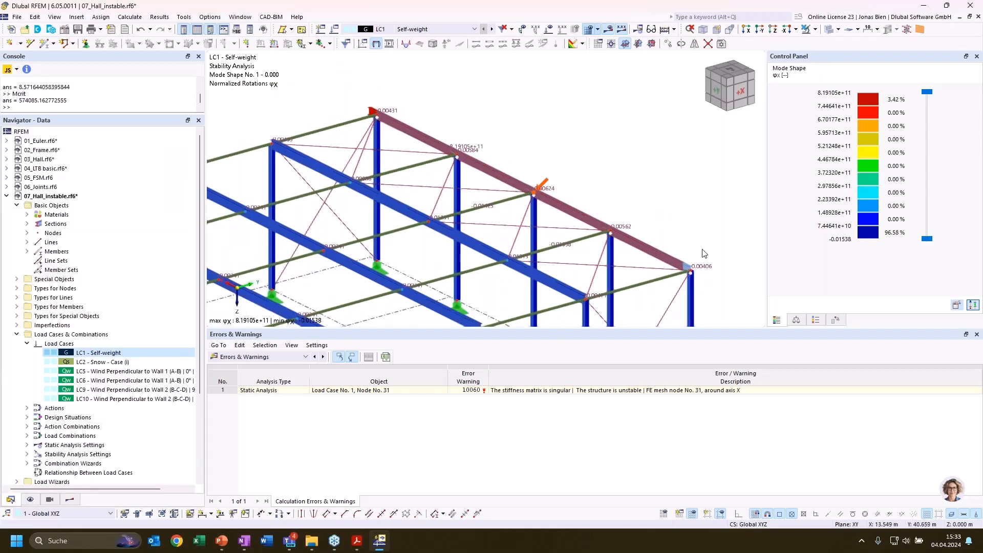
scroll(684, 267, up, 1)
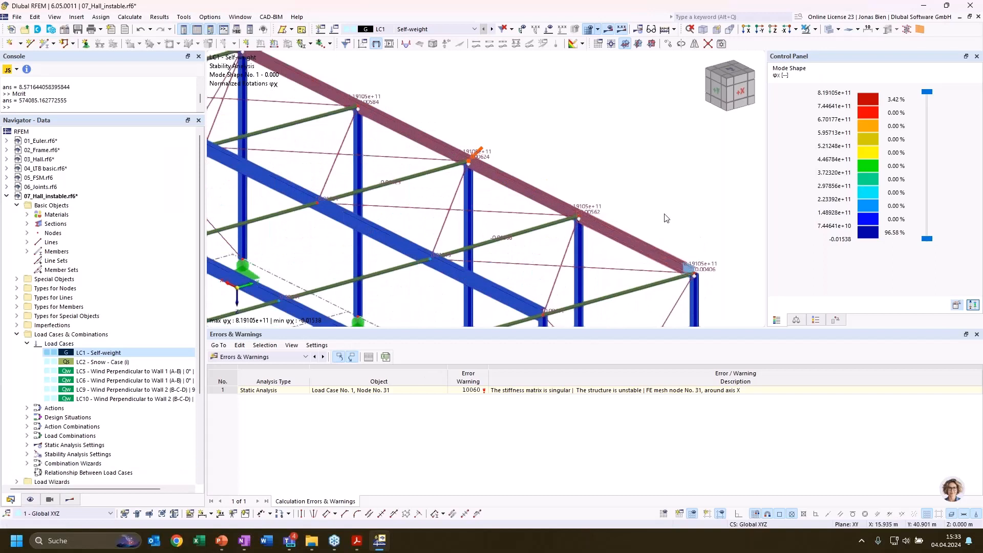
scroll(666, 218, down, 1)
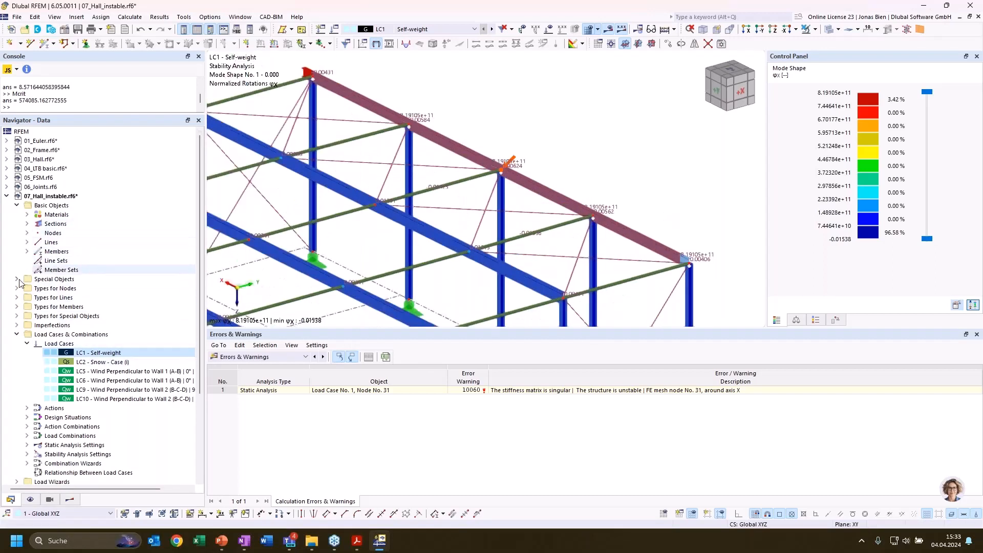
click(17, 298)
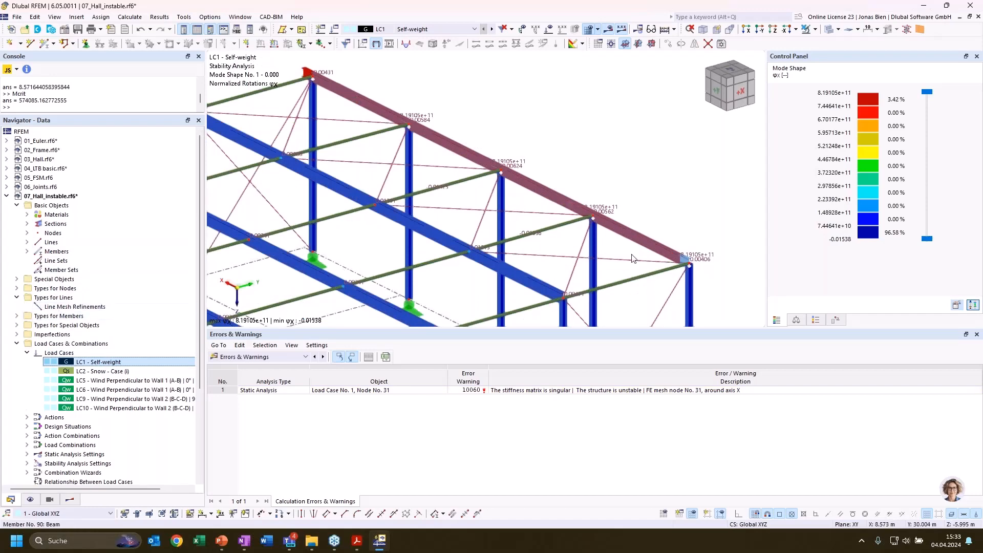
scroll(689, 266, up, 3)
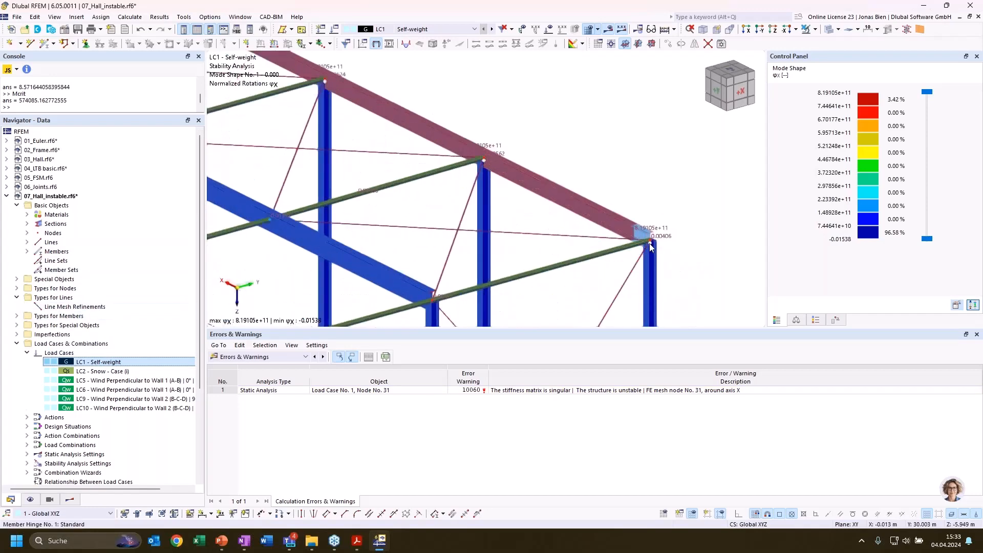
scroll(517, 238, down, 2)
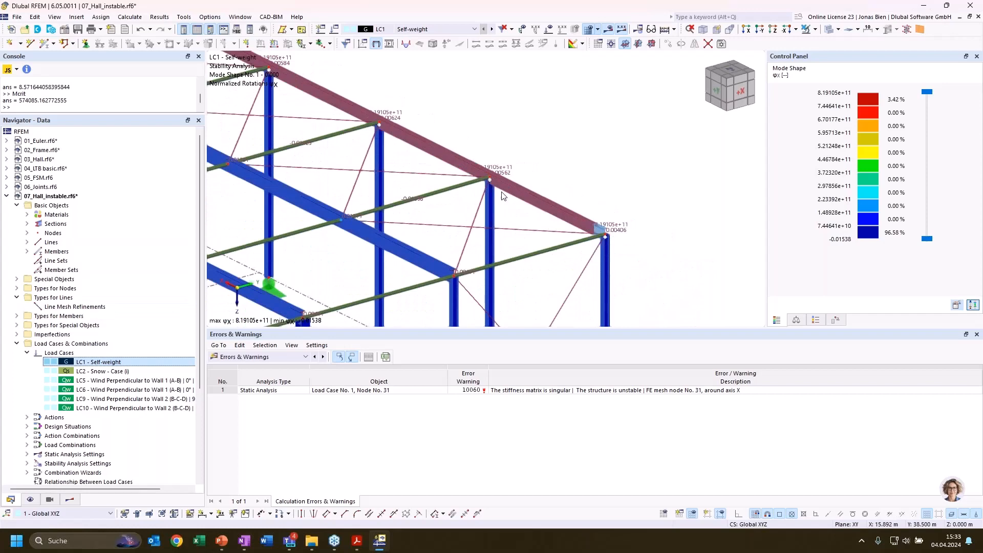
middle_drag(516, 128, 680, 167)
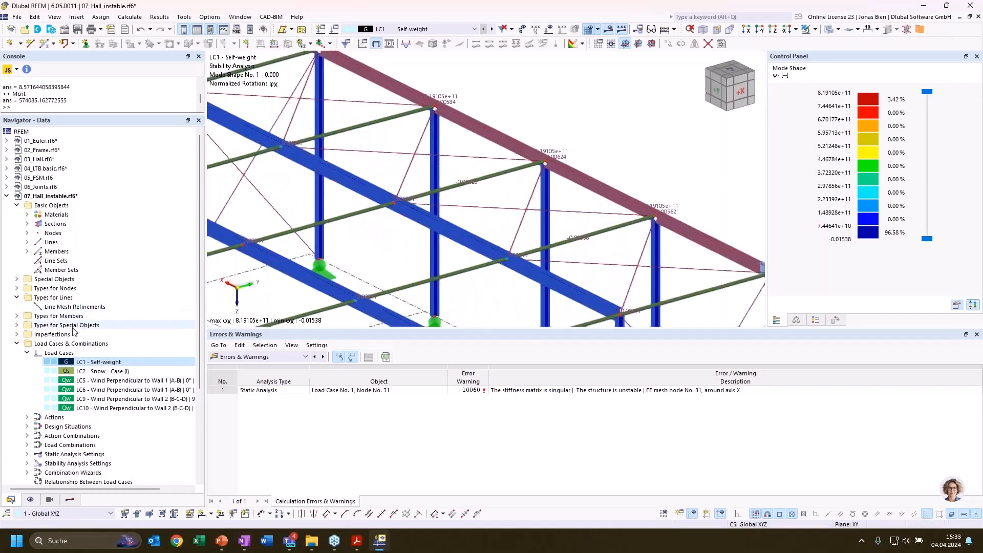
click(16, 317)
click(27, 325)
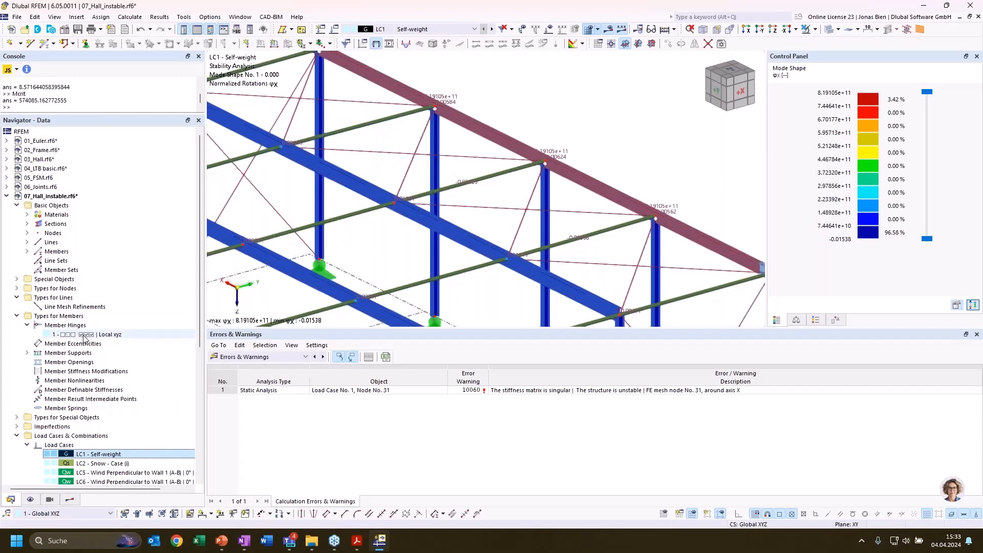
click(90, 336)
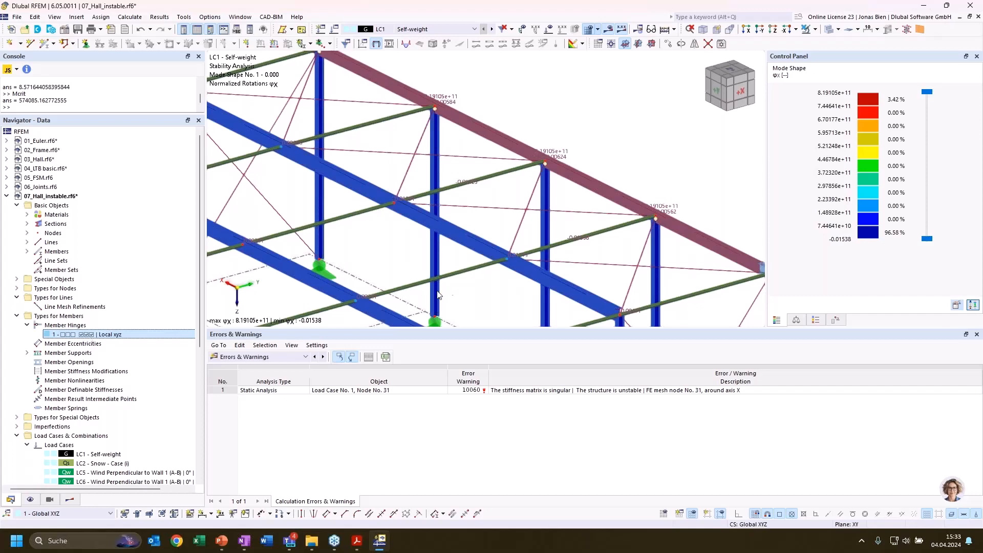
double_click(89, 333)
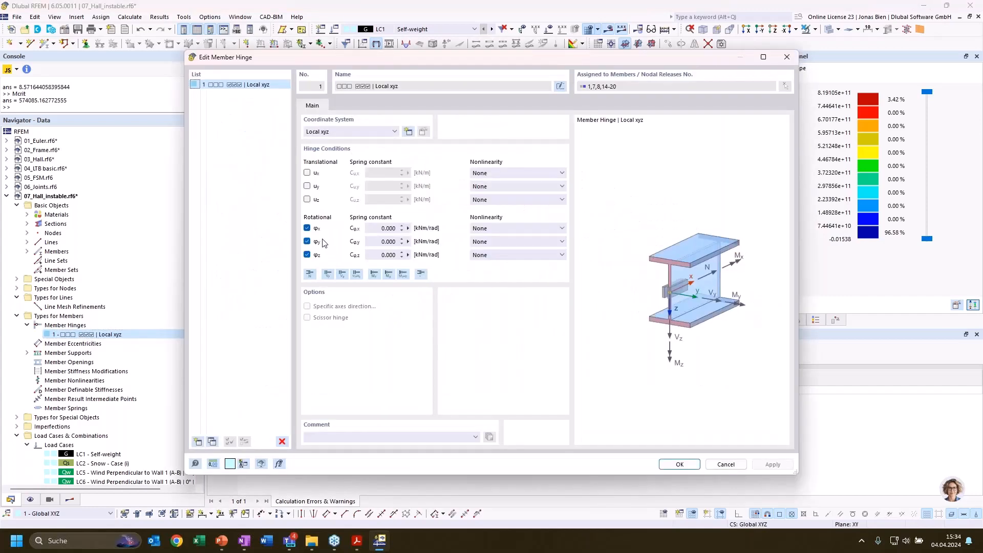
click(730, 466)
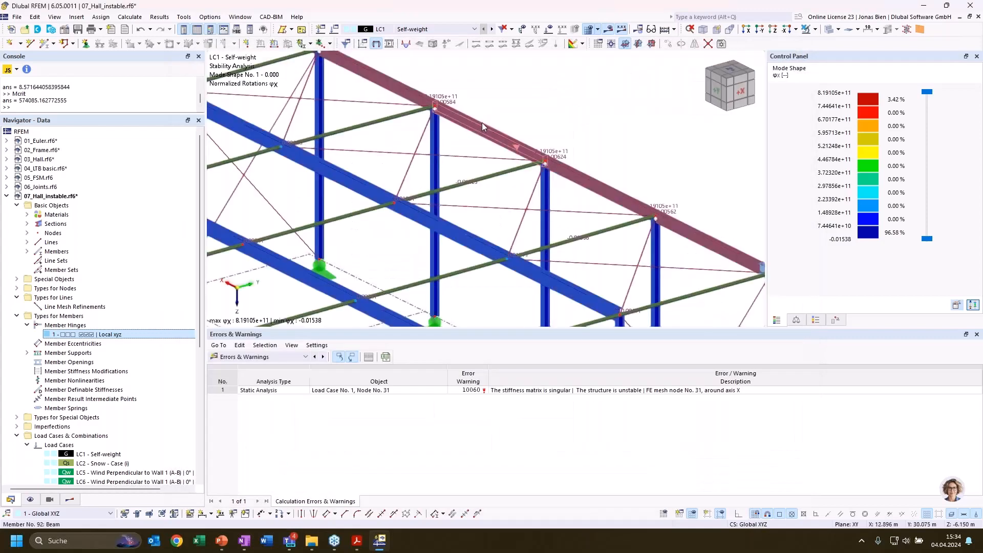
Undo the last model change and accept the deletion of the calculated results.
scroll(481, 124, down, 1)
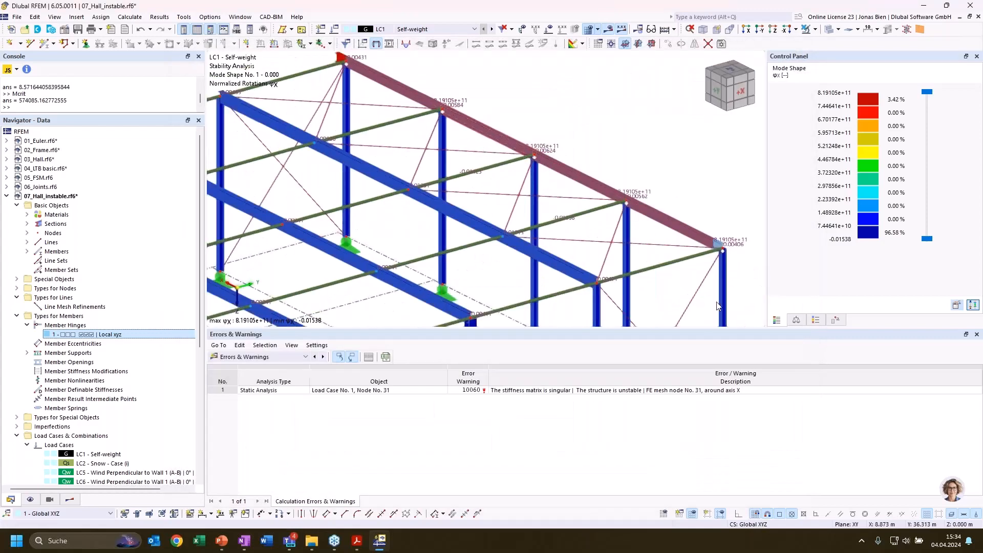
scroll(723, 251, up, 5)
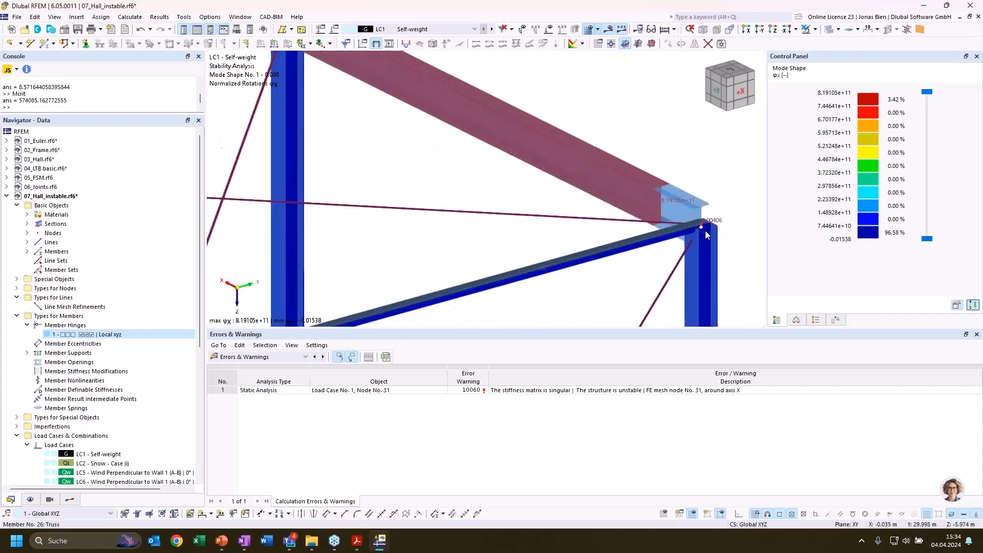
key(ctrl+z)
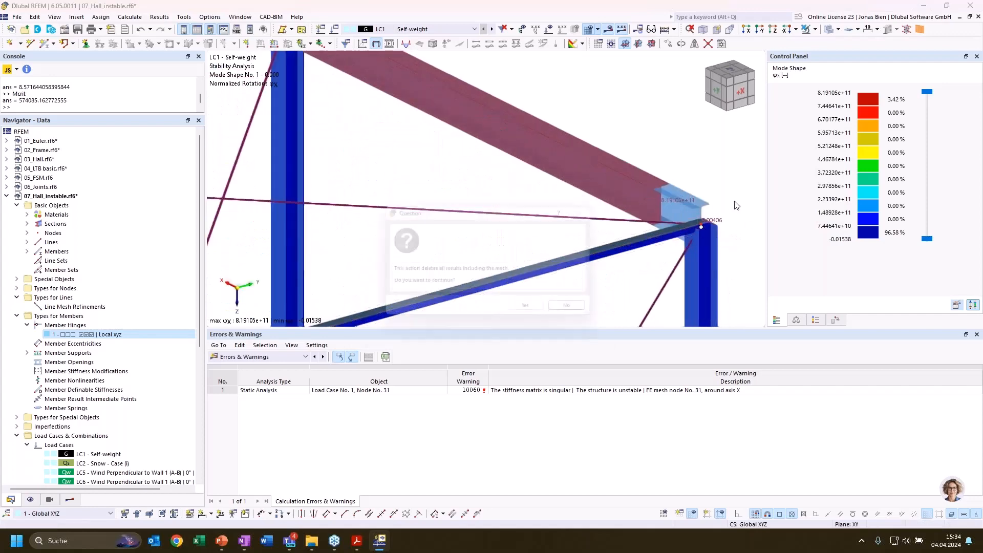
click(534, 313)
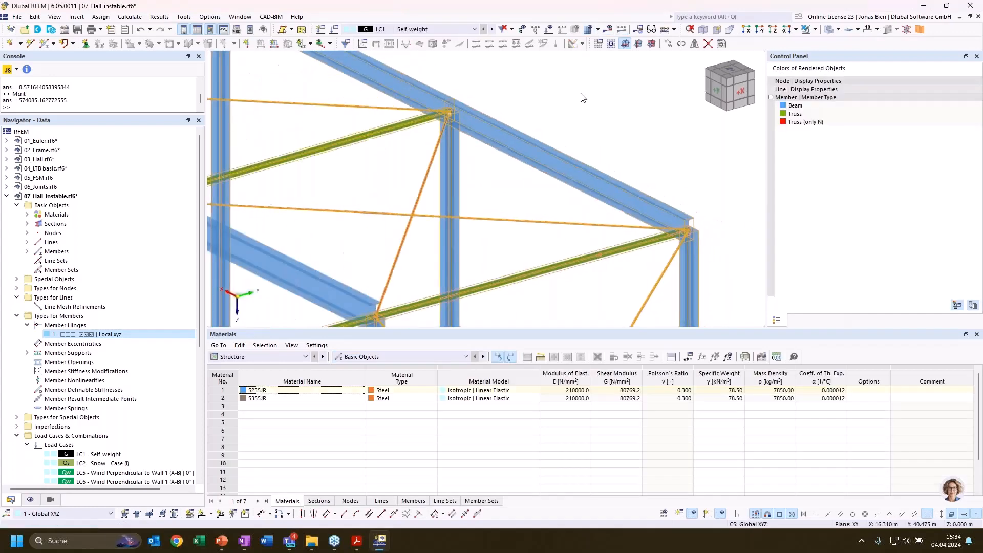
Examine the corner connections of the hall's two end frames.
scroll(336, 143, up, 6)
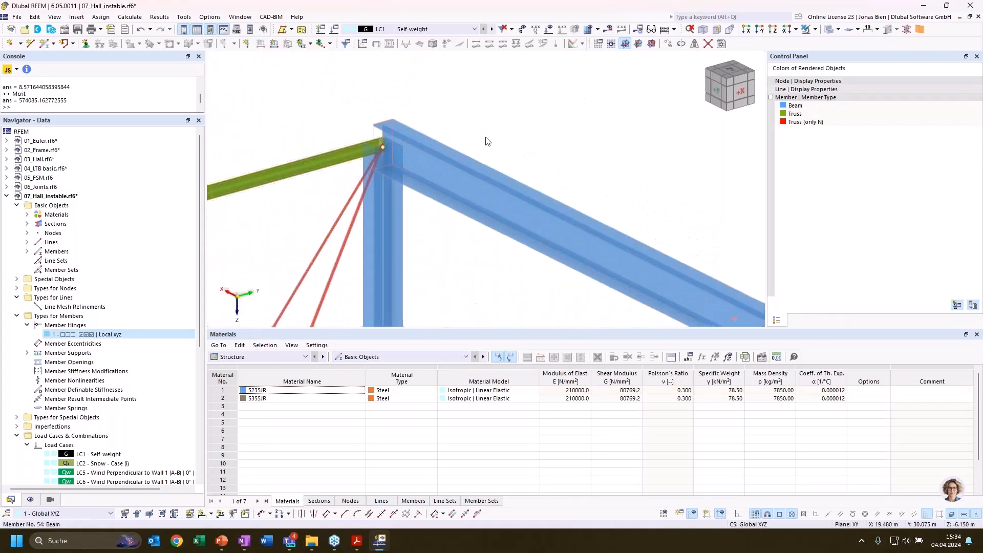
scroll(489, 141, down, 5)
scroll(502, 170, down, 2)
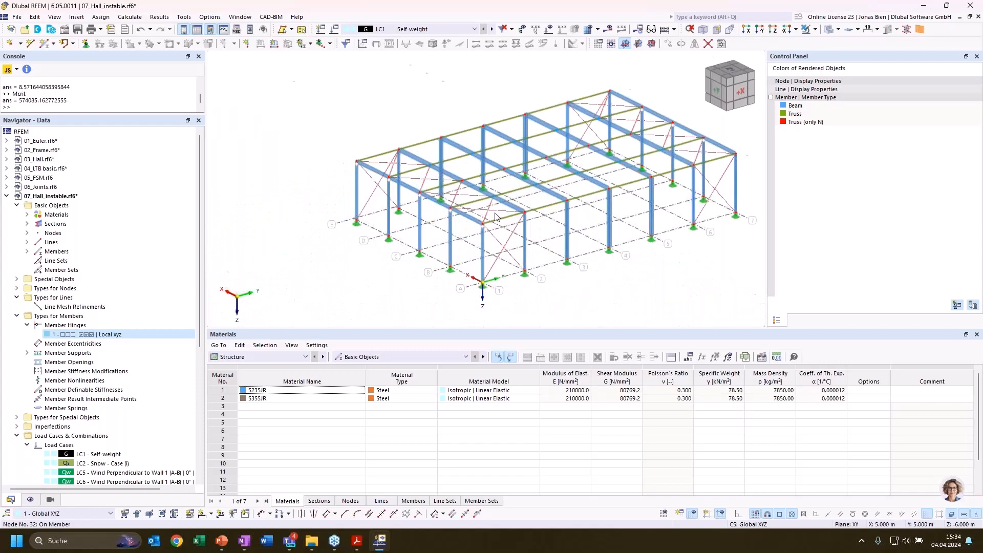
scroll(477, 240, up, 7)
middle_drag(535, 237, 767, 359)
scroll(331, 127, up, 2)
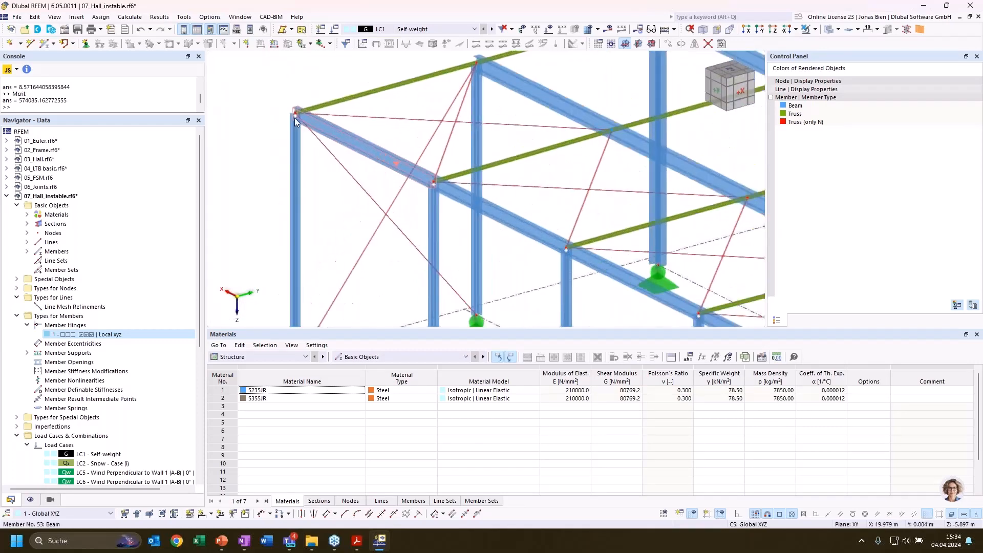
scroll(388, 134, down, 5)
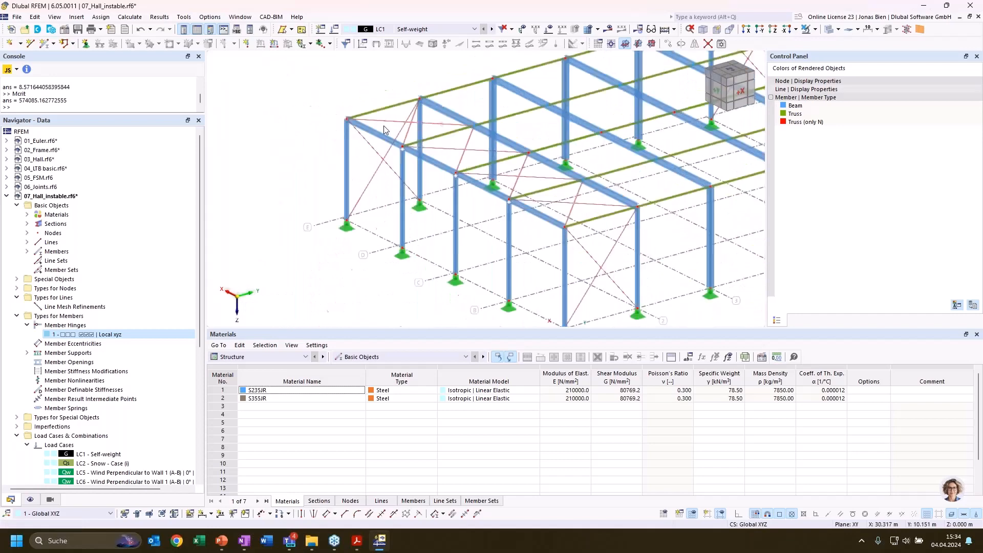
middle_drag(513, 165, 405, 190)
Calculate LC1 Self-weight and show its global deformations, then calculate all load cases and combinations and acknowledge the calculation message.
click(608, 30)
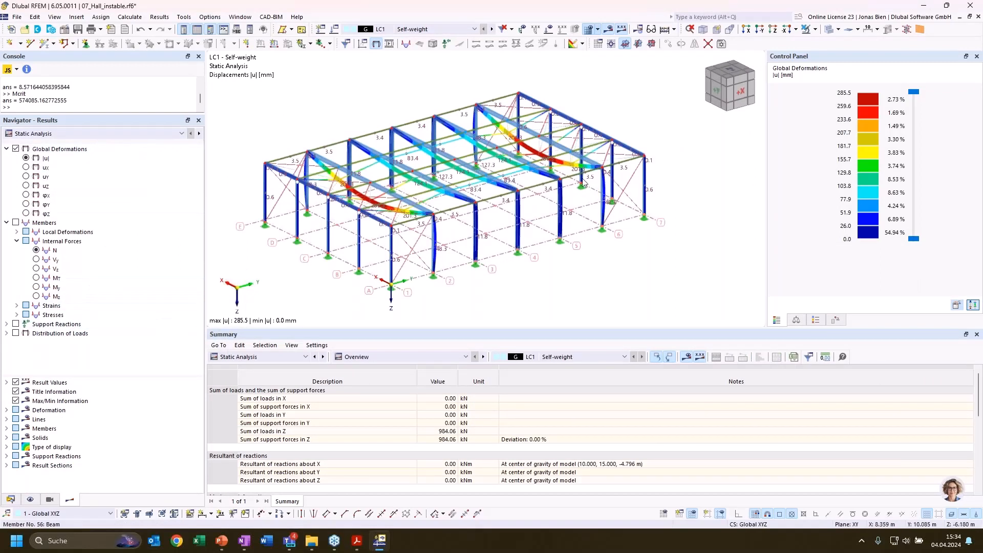
middle_drag(594, 296, 636, 310)
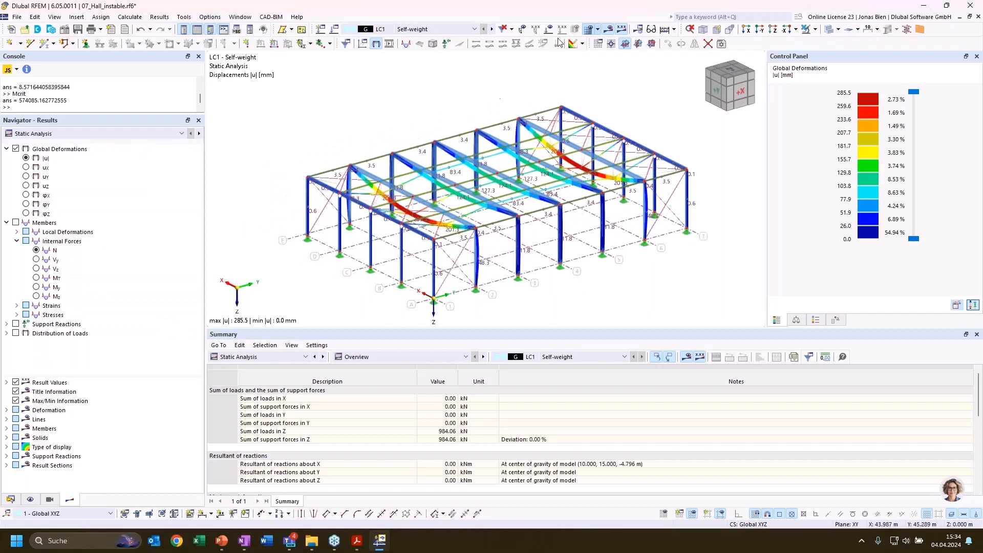
click(129, 16)
click(139, 27)
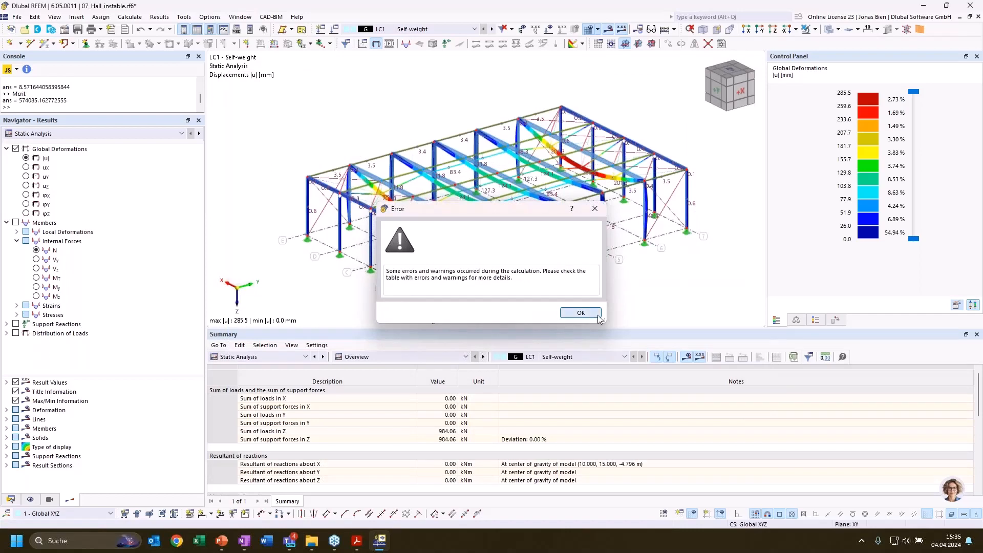
click(591, 314)
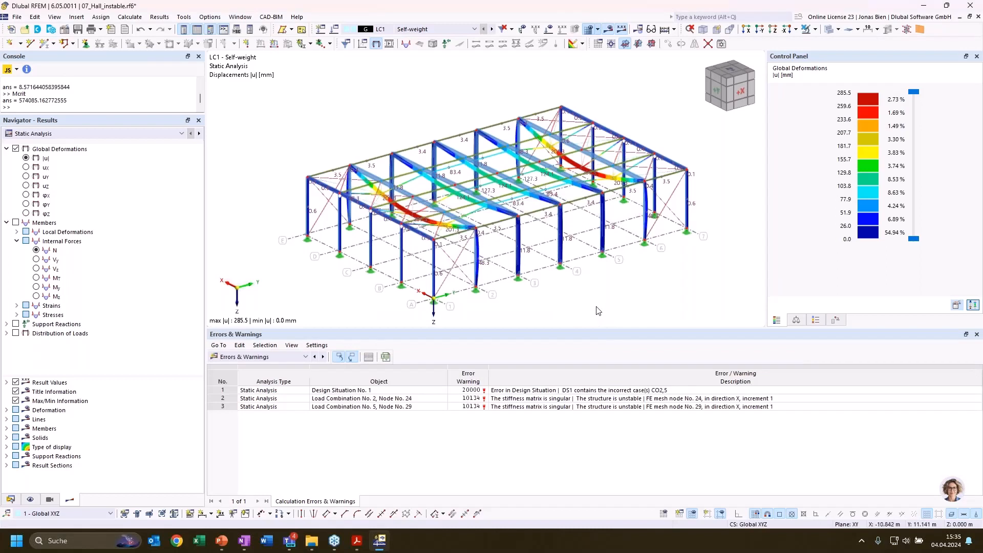
Locate the unstable nodes of Load Combinations 2 and 5 on the hall from the calculation error entries.
click(407, 399)
click(410, 406)
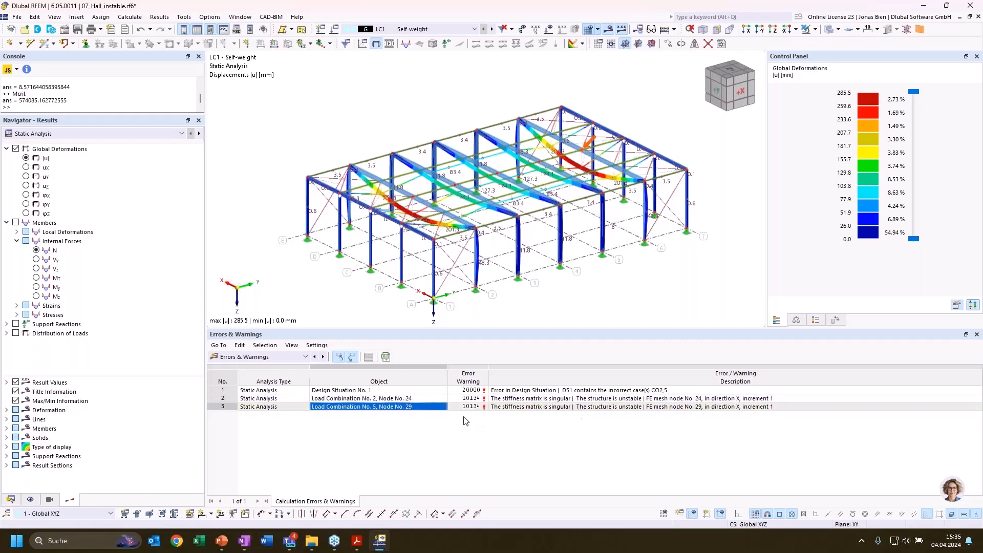
click(541, 408)
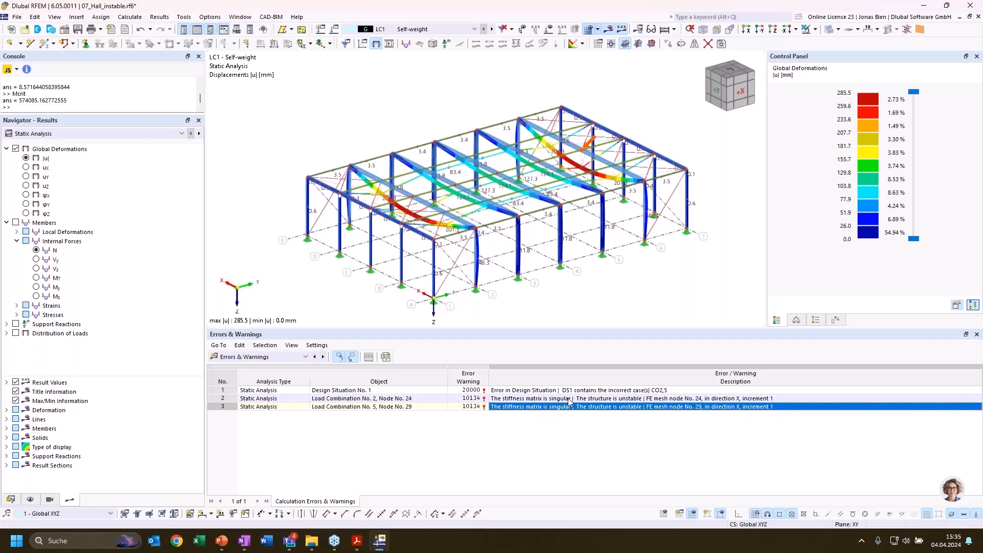
click(569, 399)
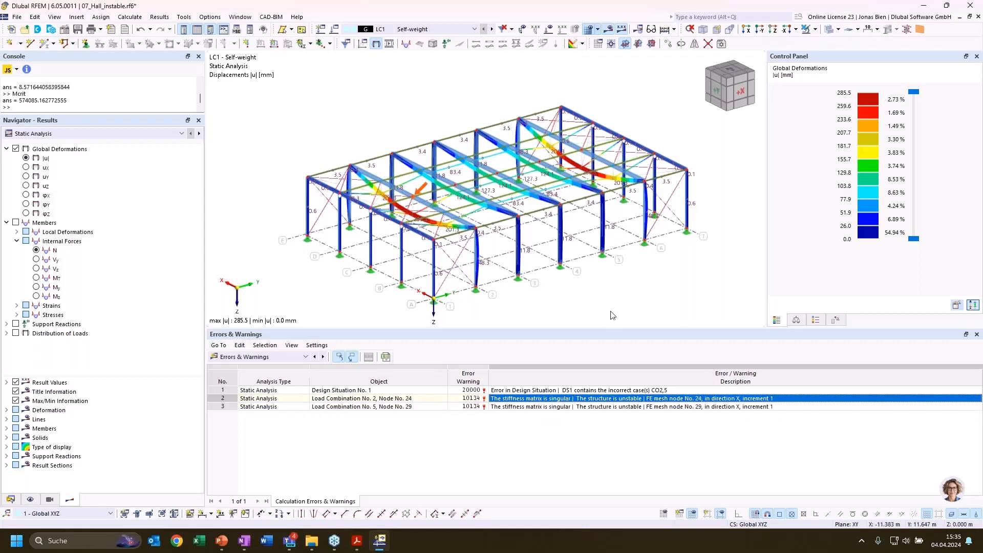
scroll(604, 302, down, 2)
middle_drag(599, 295, 593, 281)
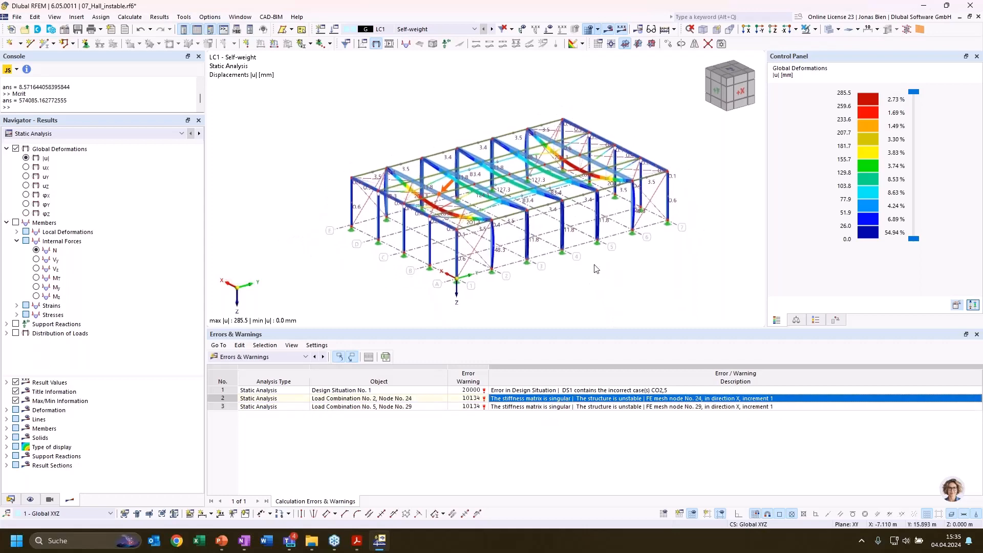
scroll(594, 266, up, 1)
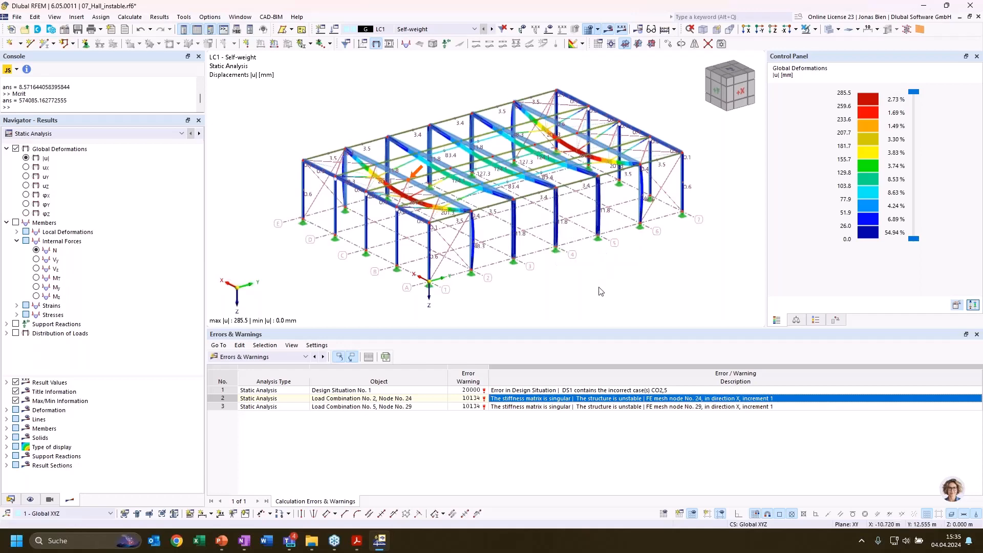
ctrl+middle_drag(601, 291, 612, 279)
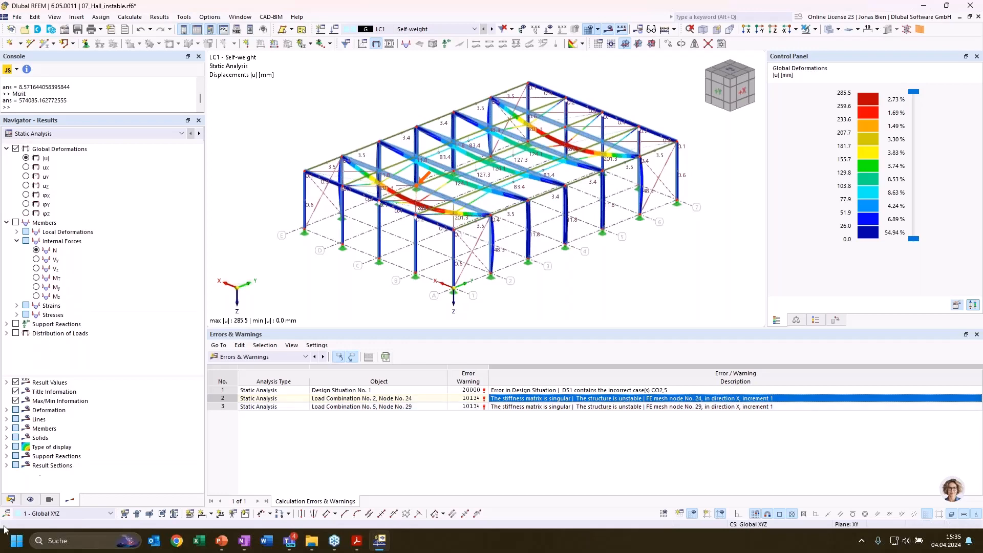
List the model's load combinations to check those with errors, and locate the unstable node of Load Combination 5.
click(10, 499)
scroll(85, 384, down, 3)
scroll(85, 383, down, 3)
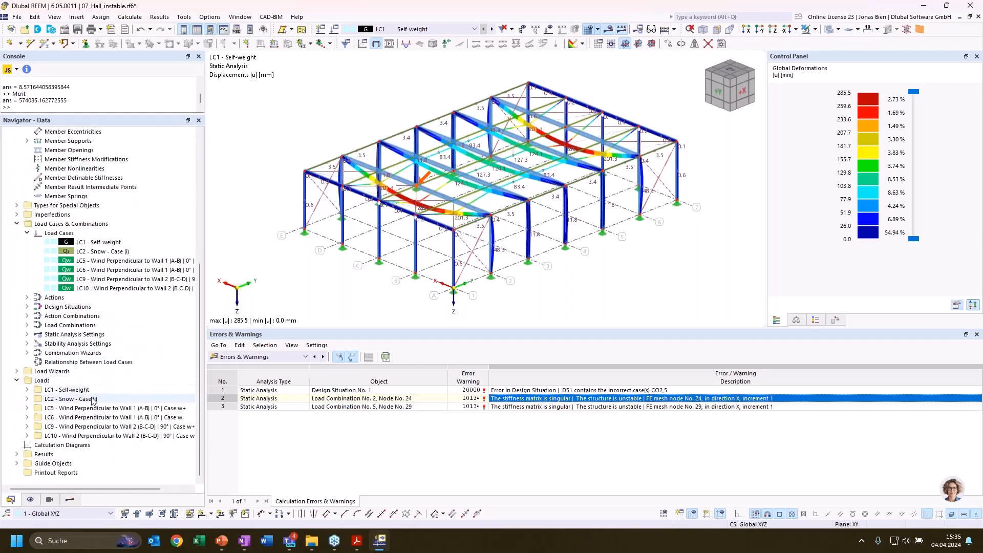
click(27, 326)
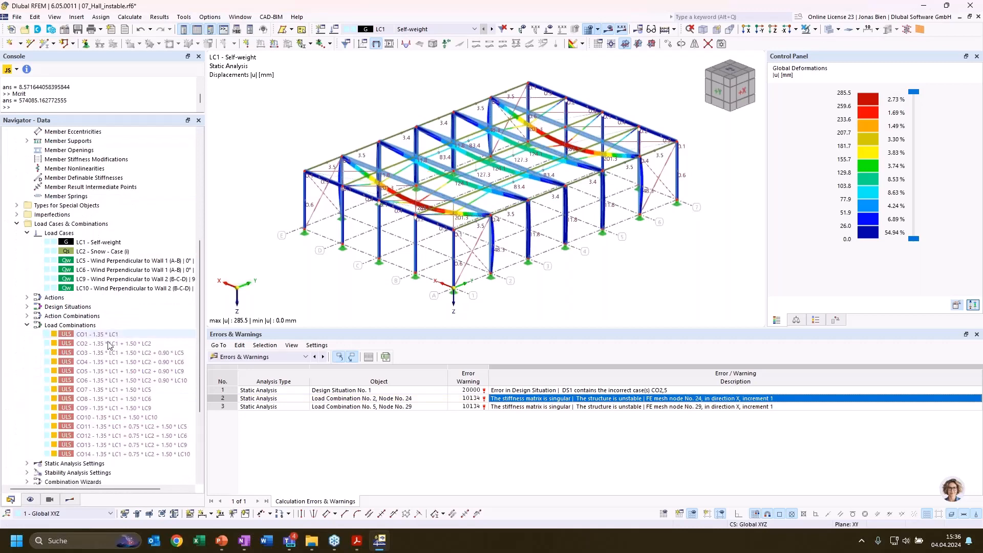
click(527, 407)
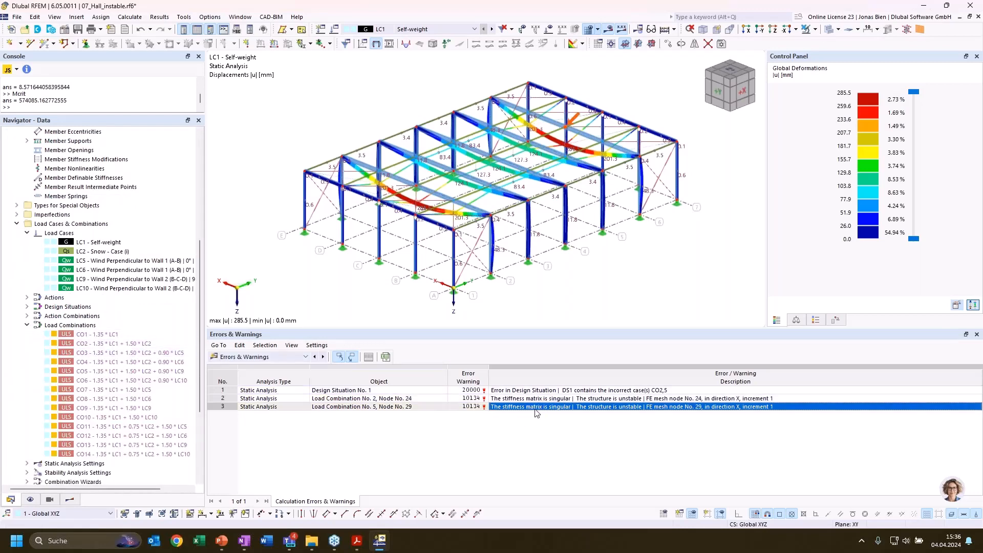
Activate the critical load calculation for load combination CO5 with stability settings ST2 (#10, Eigenvalue method, Lanczos) and calculate it.
click(121, 372)
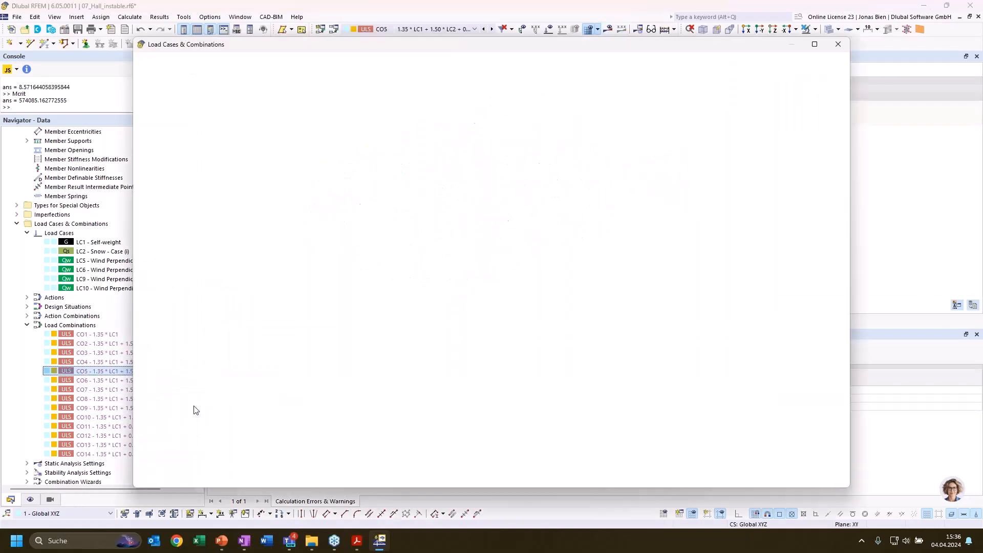
click(389, 176)
click(391, 185)
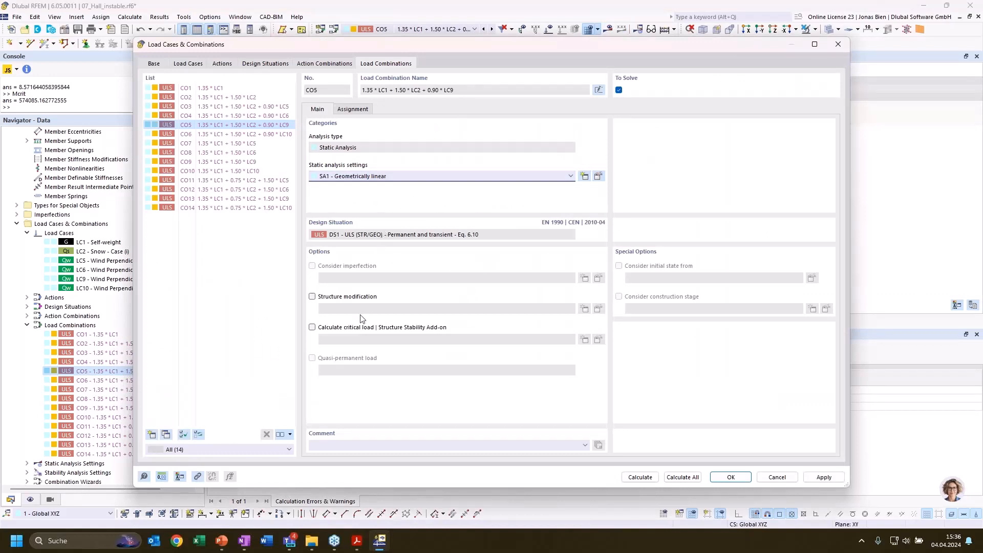
click(359, 330)
click(414, 341)
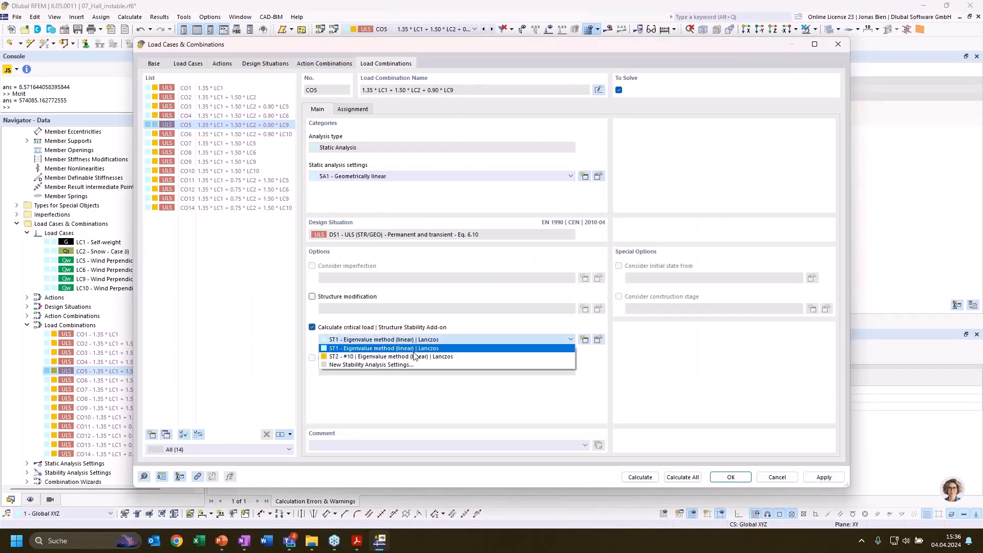
click(410, 357)
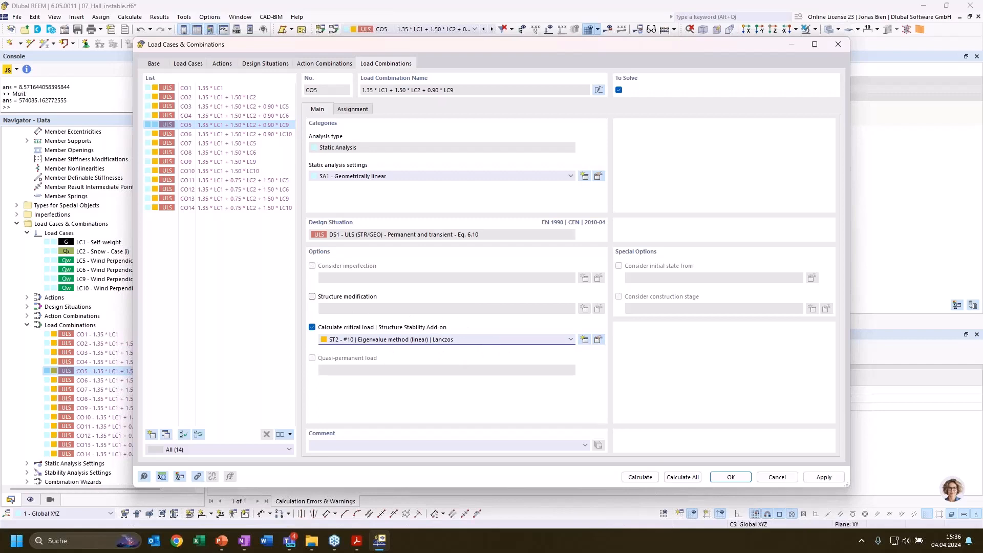
click(648, 478)
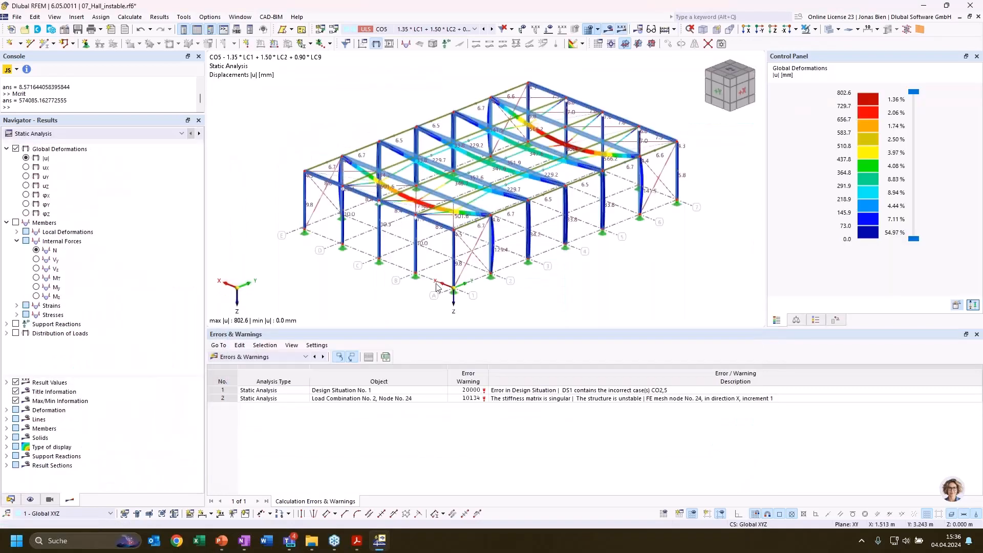
List the critical load factors of CO5 from the stability analysis and show mode shape 1 as normalized displacements |u|.
click(287, 357)
click(253, 439)
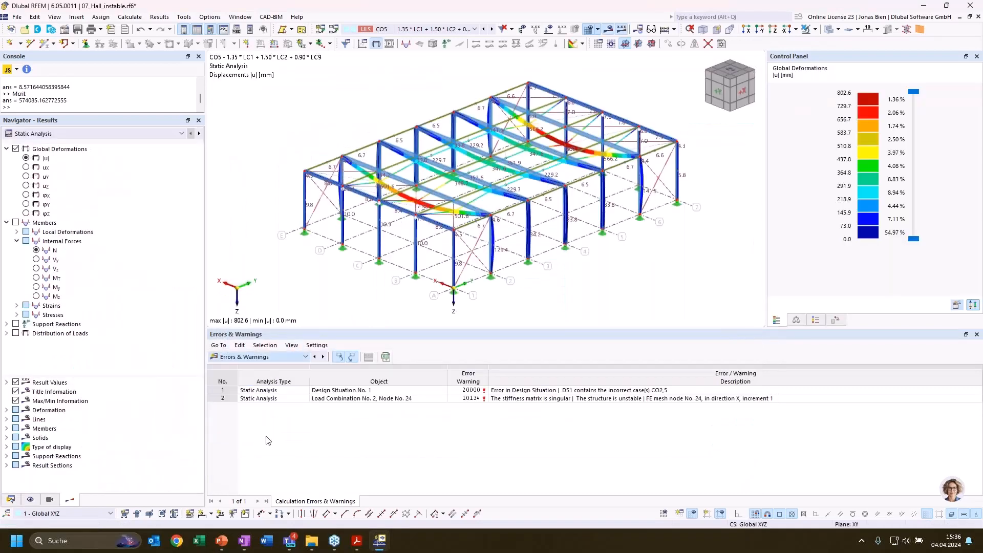
click(364, 357)
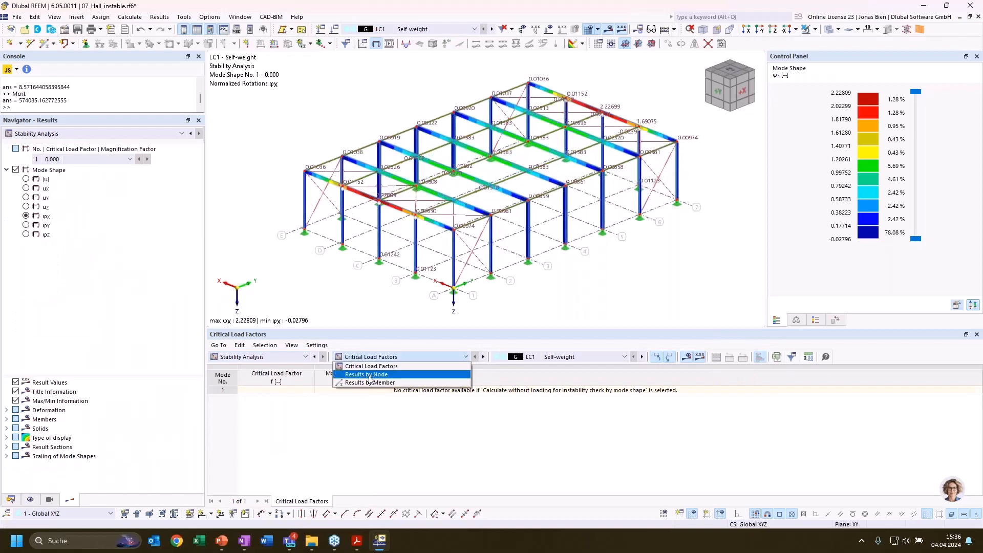
click(547, 367)
click(553, 358)
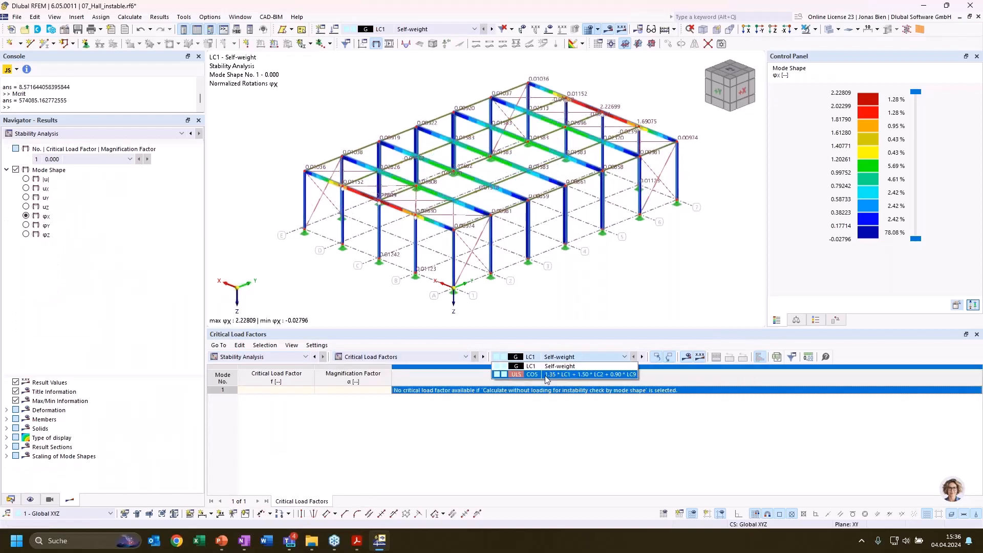
click(535, 375)
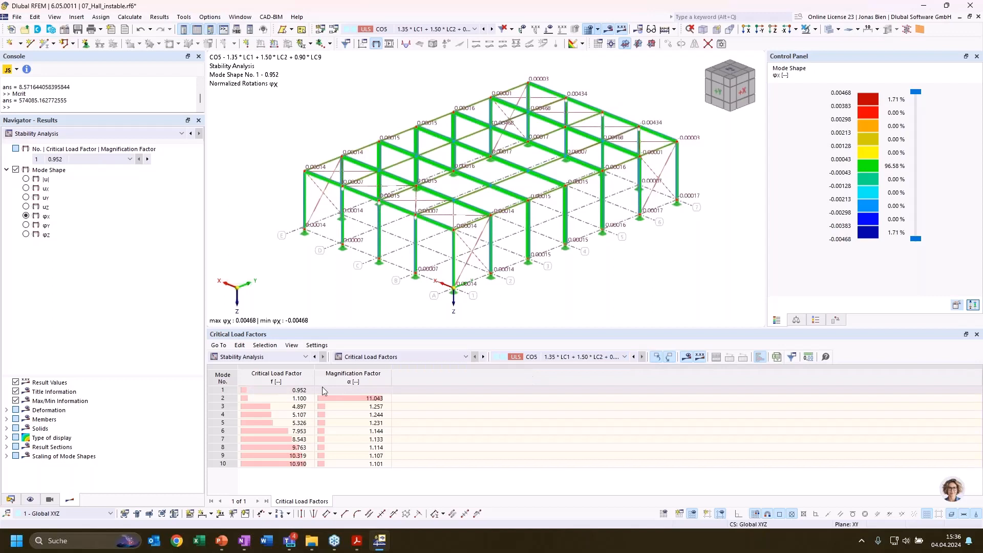
click(297, 391)
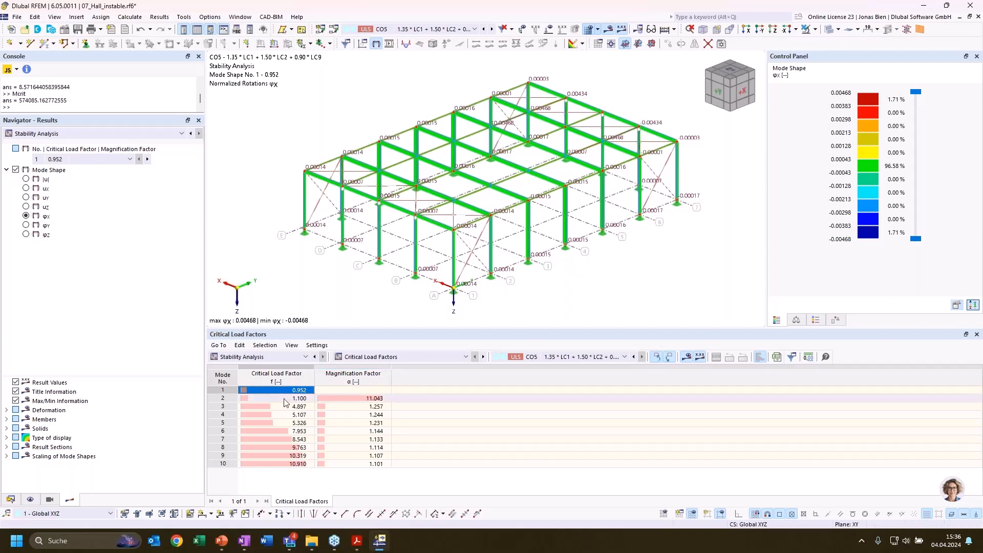
click(26, 179)
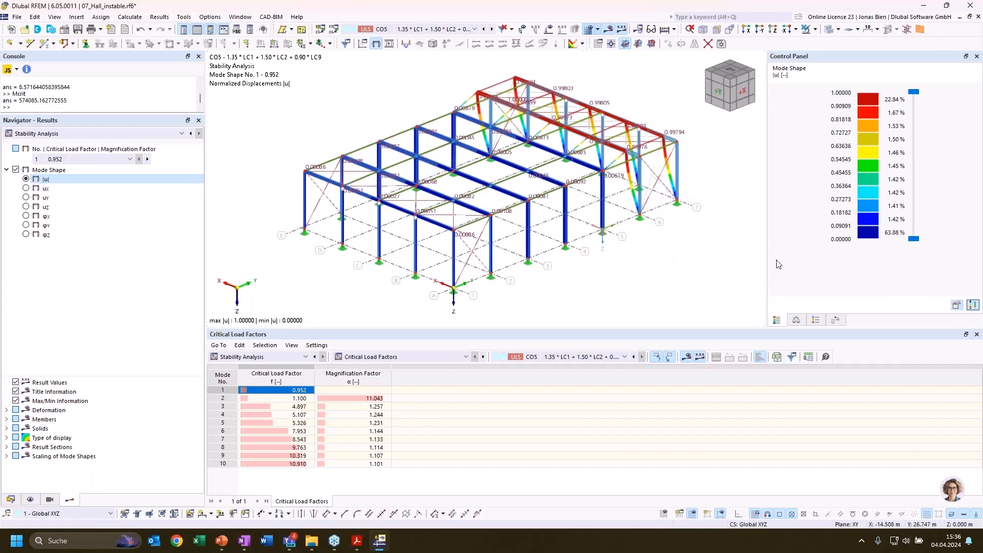
Examine CO5's first mode shape at the columns and bracing of the end bay between grid lines 6 and 7.
mouse_move(709, 156)
ctrl+middle_down()
mouse_move(701, 181)
mouse_move(604, 147)
mouse_move(724, 161)
mouse_move(707, 160)
ctrl+middle_up()
scroll(690, 180, up, 5)
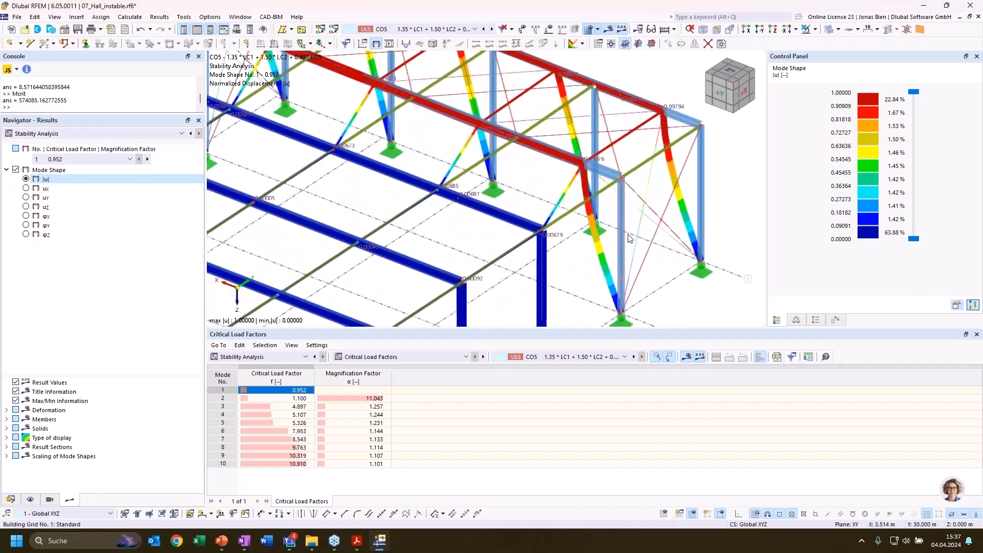
scroll(624, 244, up, 2)
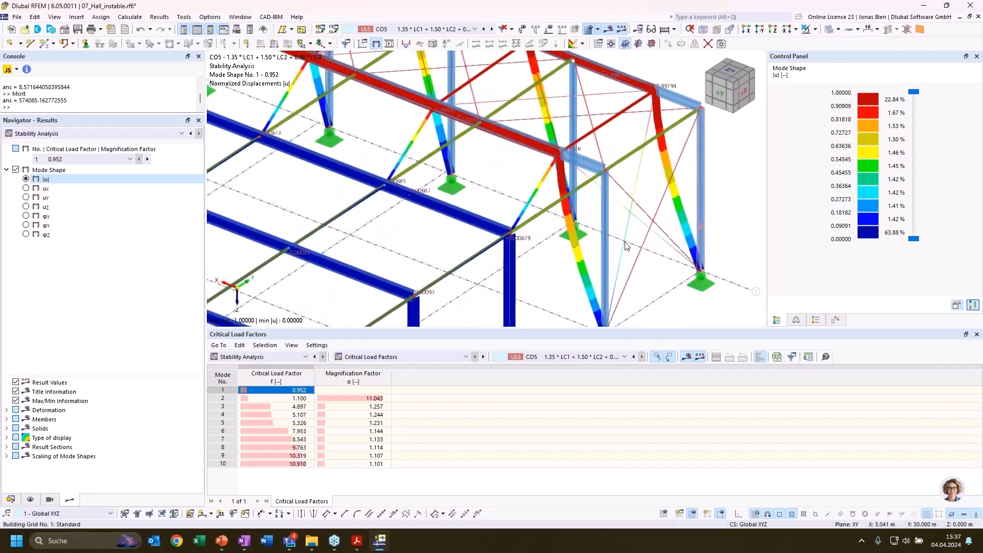
scroll(644, 307, up, 1)
scroll(687, 279, up, 2)
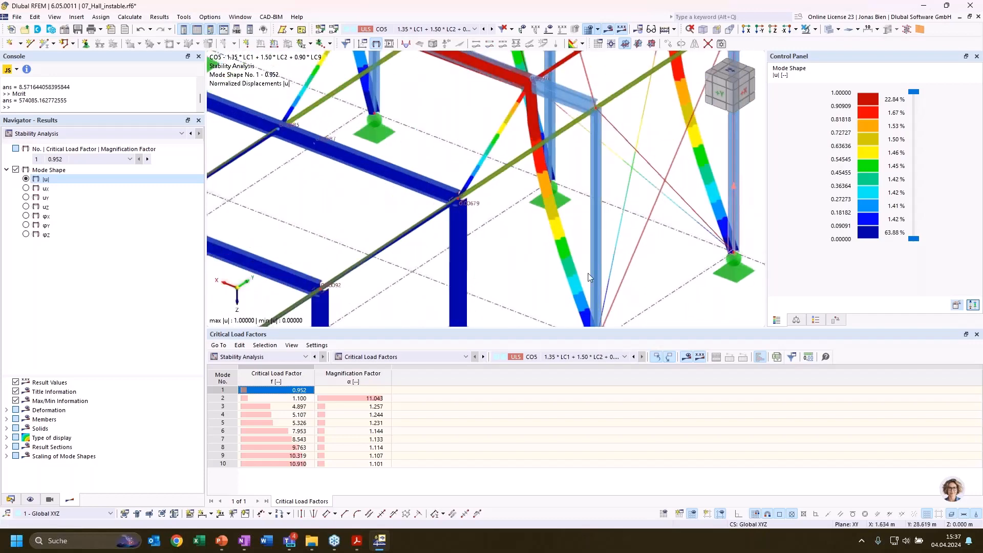
scroll(619, 296, down, 4)
scroll(656, 319, down, 2)
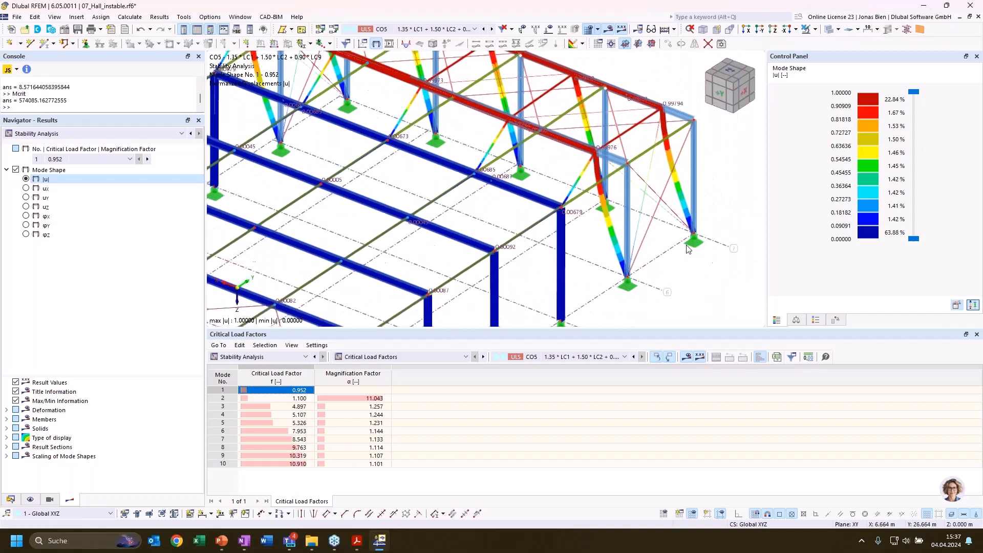
scroll(681, 279, down, 1)
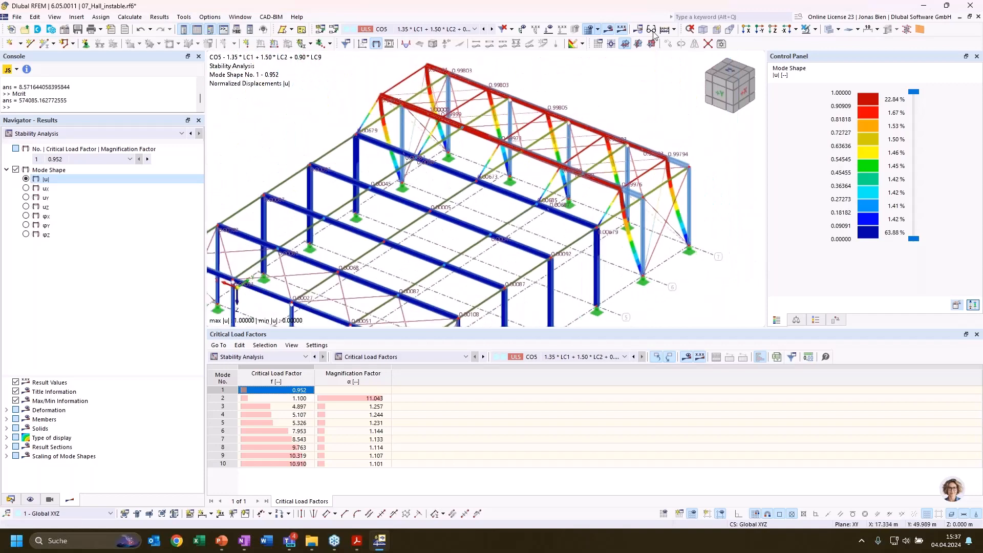
Hide the results and copy the two outer columns of grid line 5 by 5 m in Y onto grid line 6.
click(686, 357)
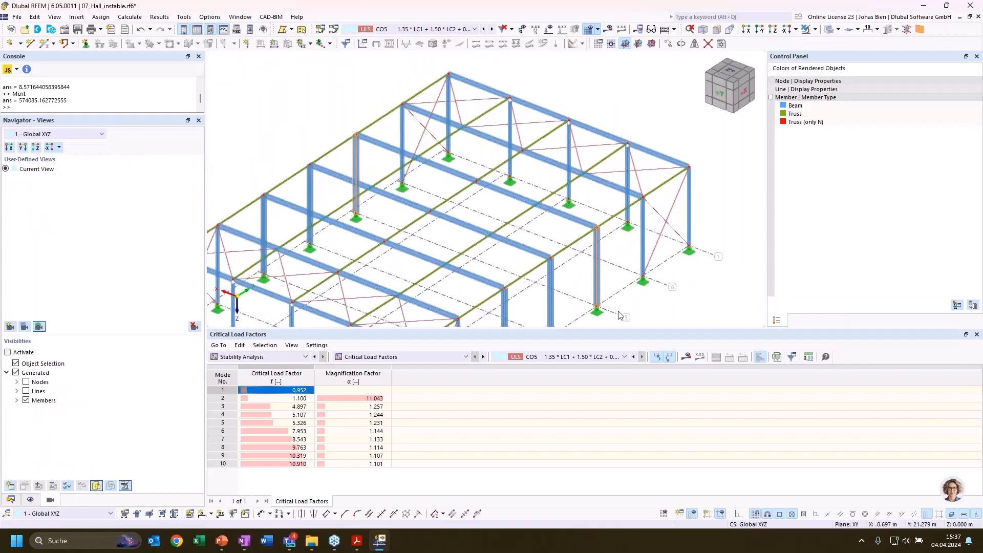
ctrl+drag(597, 307, 643, 278)
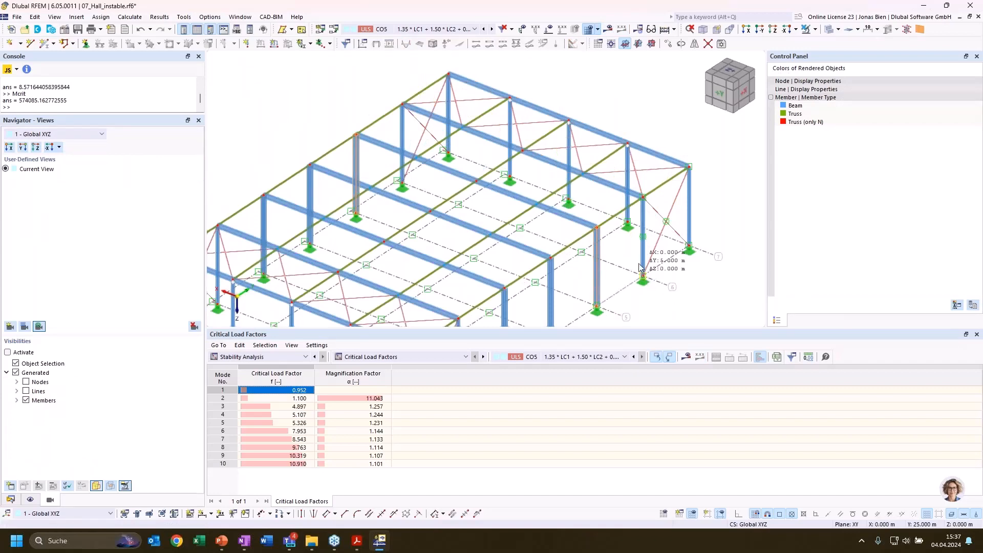
key(Return)
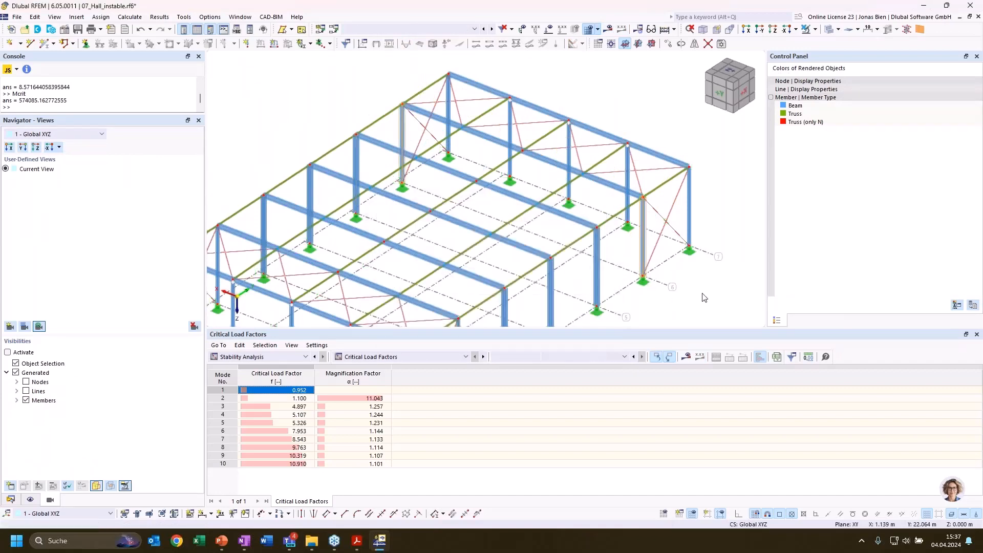
Copy the two outer columns of grid line 3 by -5 m in Y onto grid line 2.
scroll(610, 198, up, 3)
click(625, 174)
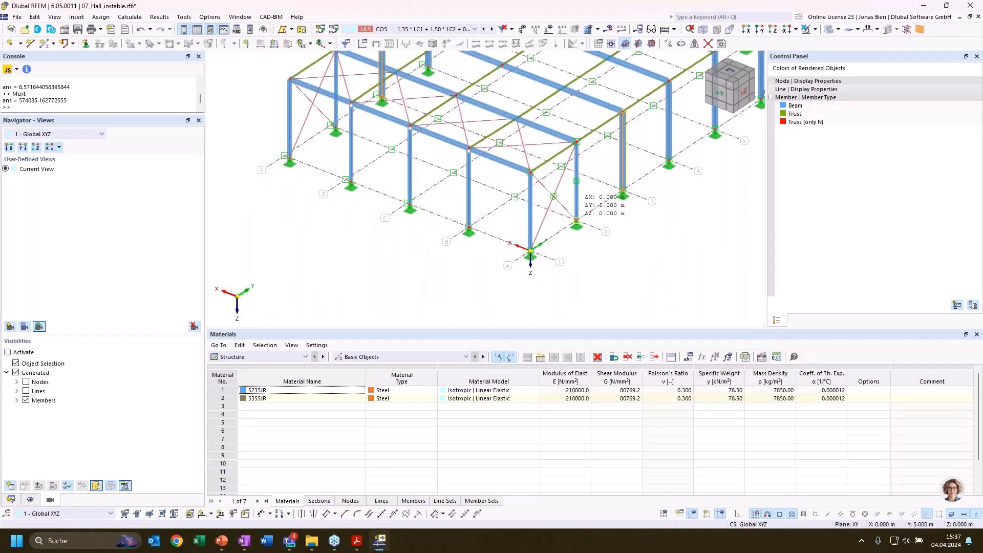
click(624, 264)
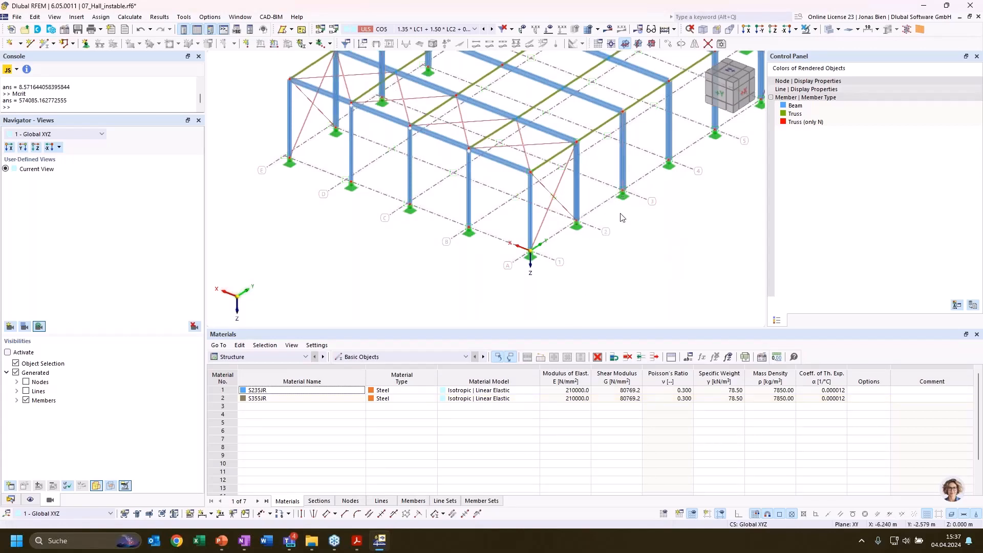
Recalculate load combination CO5 and review its critical load factors and first mode shape across the whole hall.
middle_drag(626, 230, 540, 318)
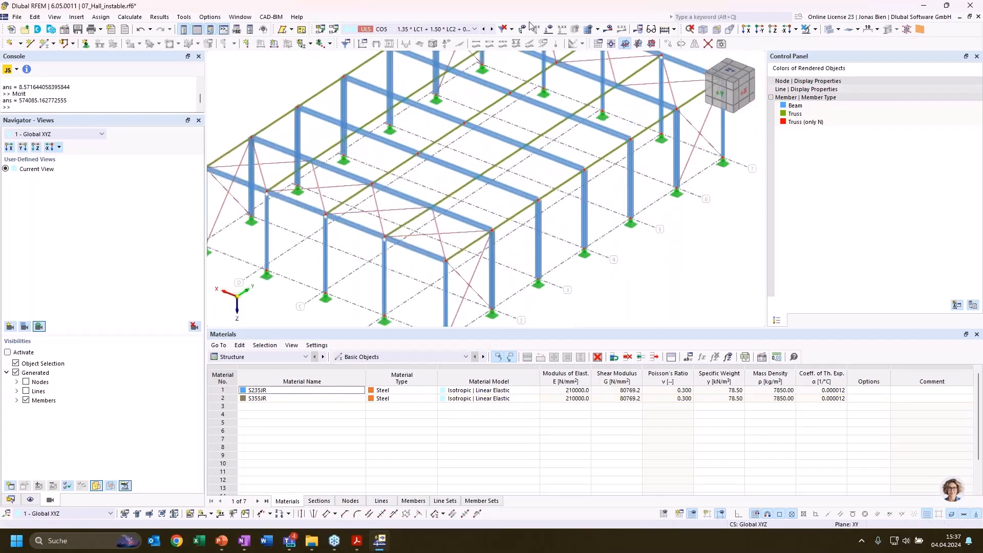
click(607, 28)
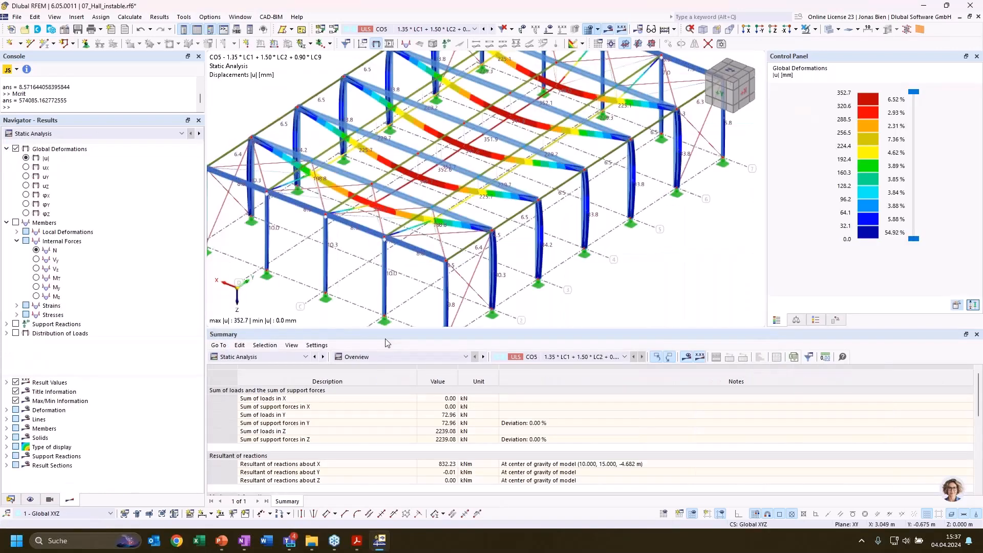
click(293, 359)
click(260, 429)
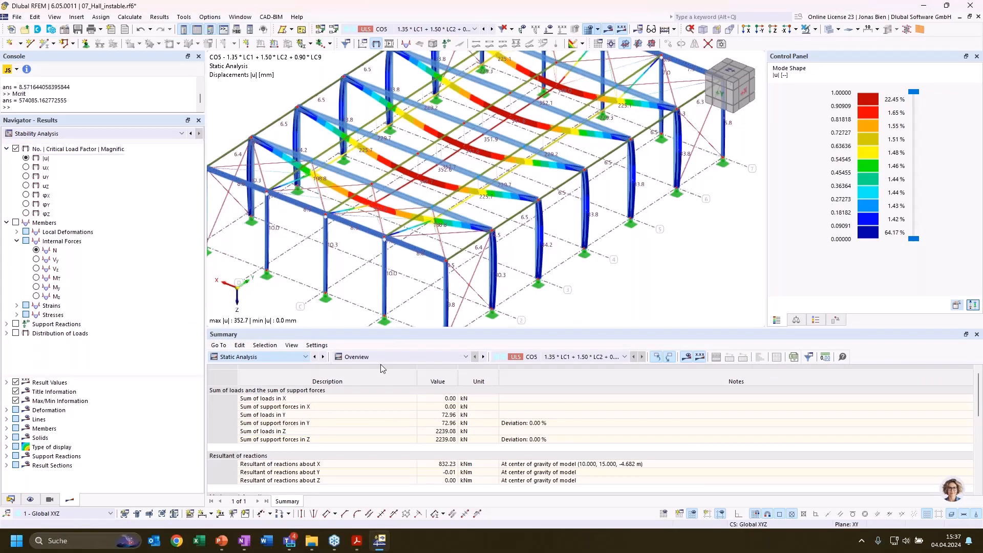
scroll(493, 257, down, 2)
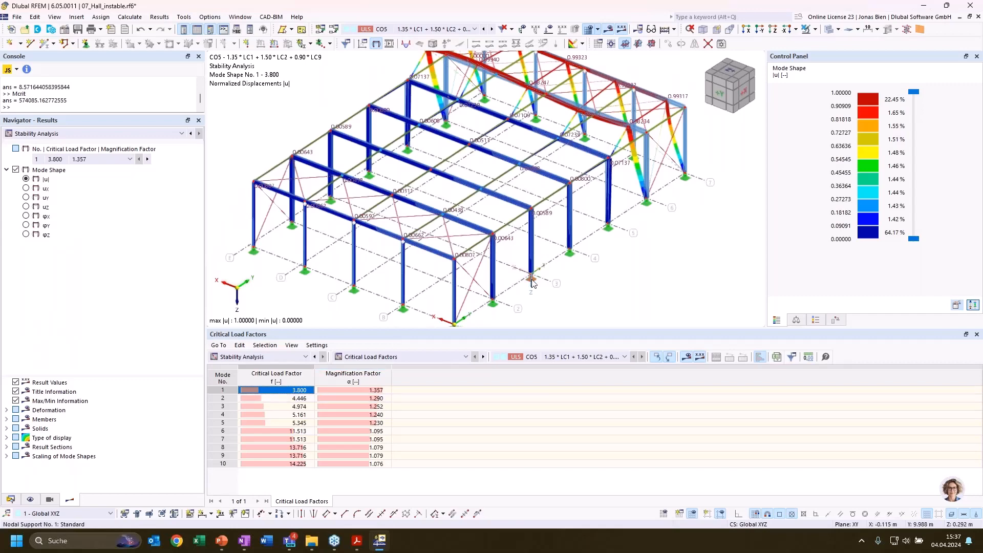
scroll(592, 258, down, 2)
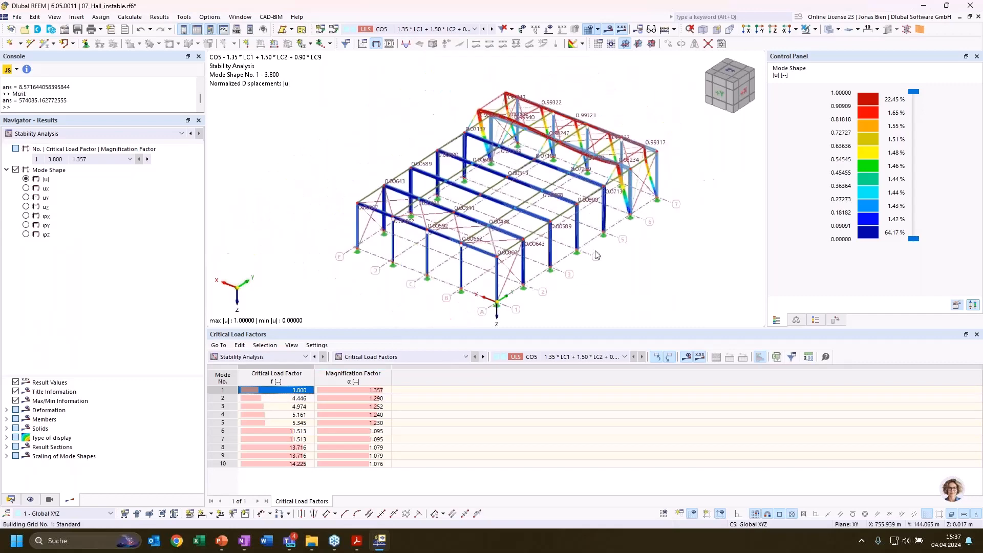
ctrl+middle_drag(654, 259, 603, 260)
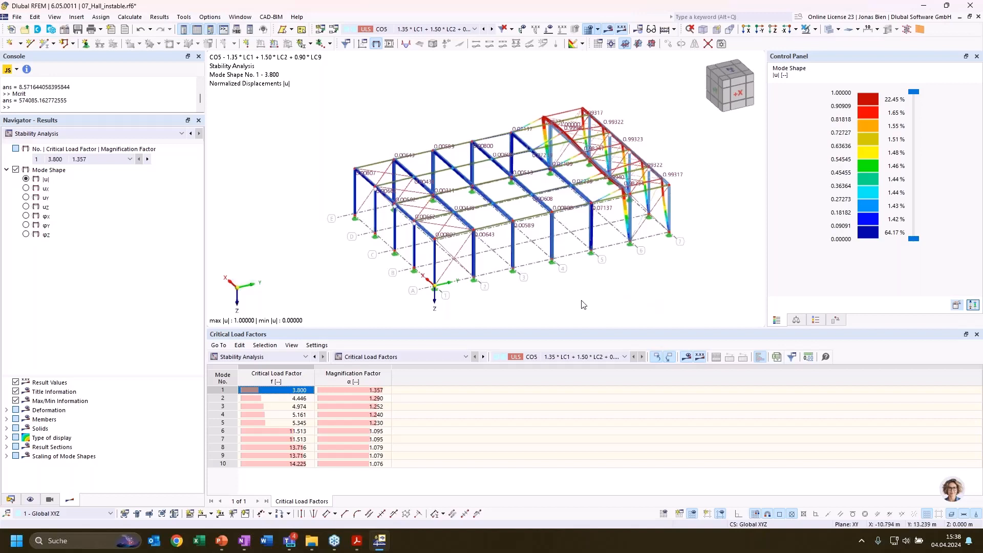
middle_drag(604, 298, 642, 280)
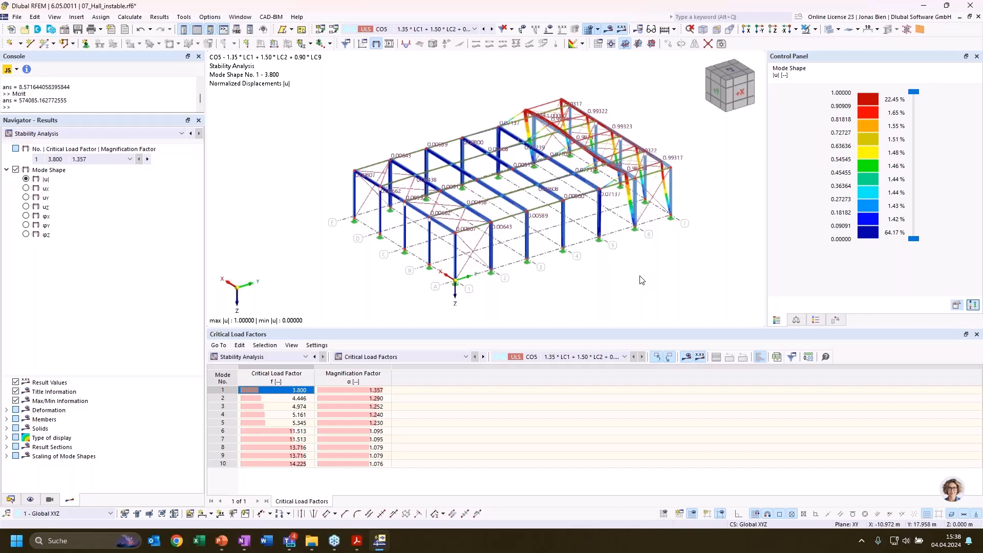
Switch to the Dlubal website in the browser, open the Webinars page and look through the upcoming webinars.
click(333, 546)
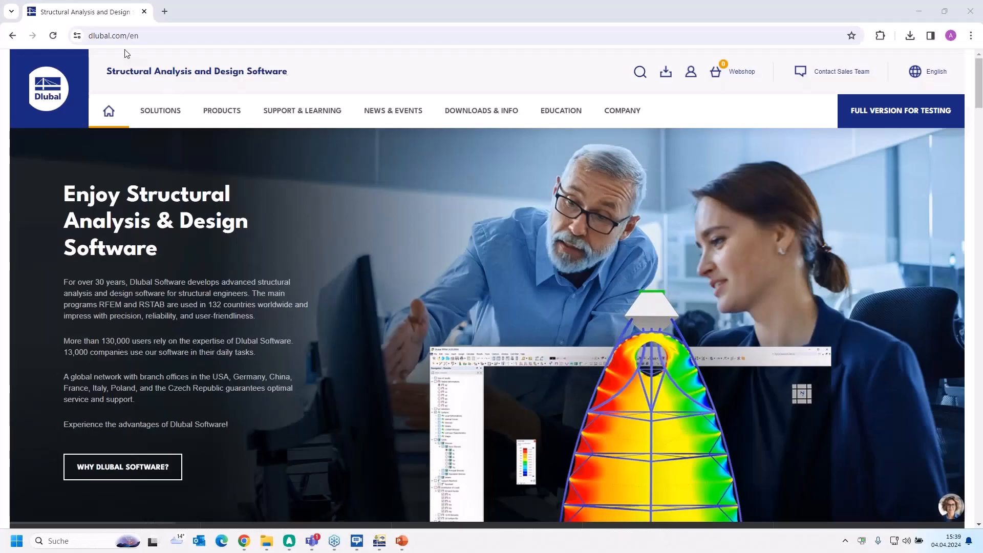
click(386, 111)
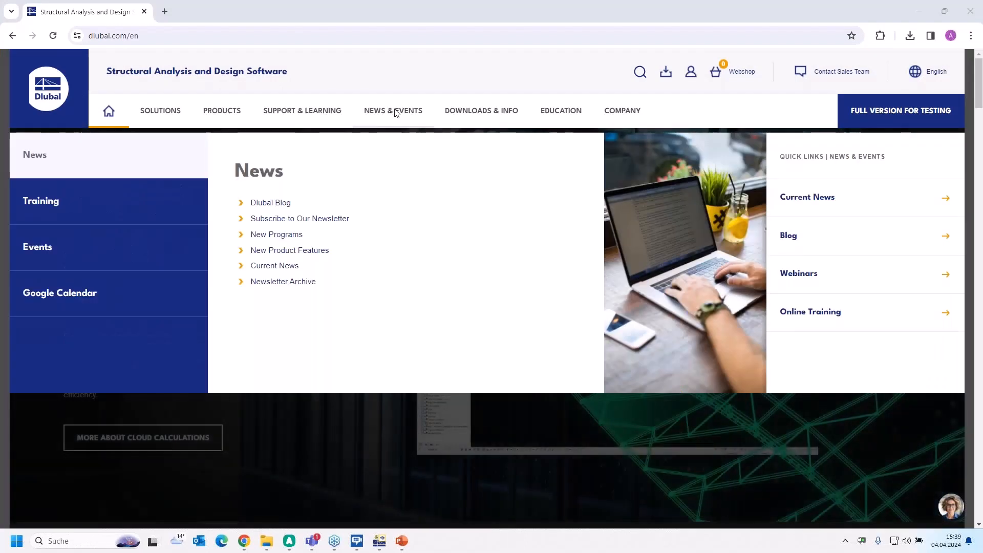
mouse_move(121, 241)
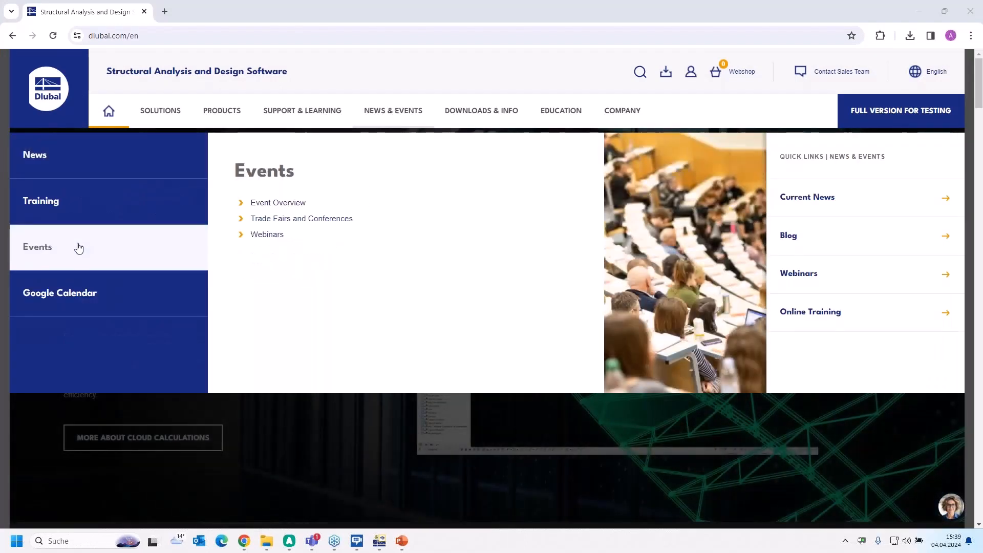
click(267, 236)
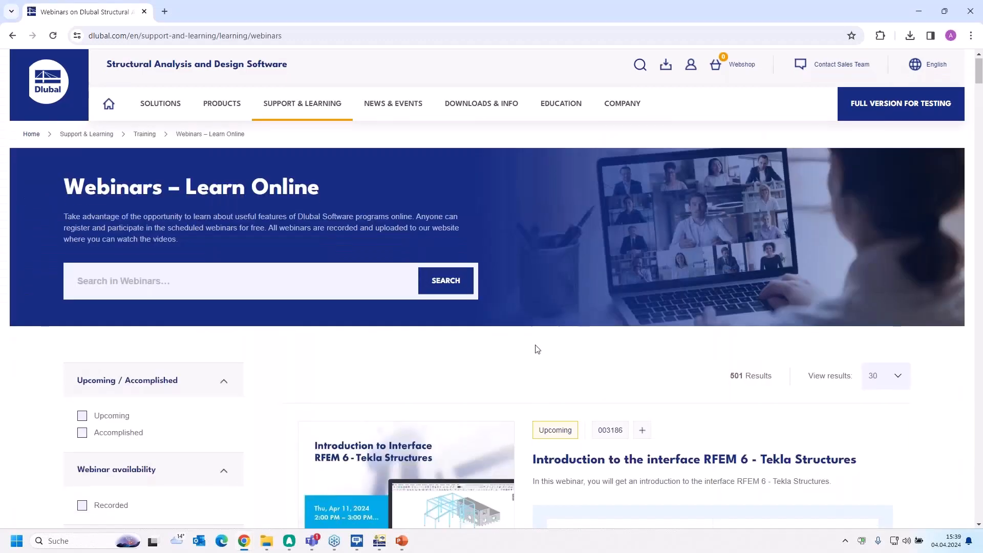
scroll(536, 346, down, 3)
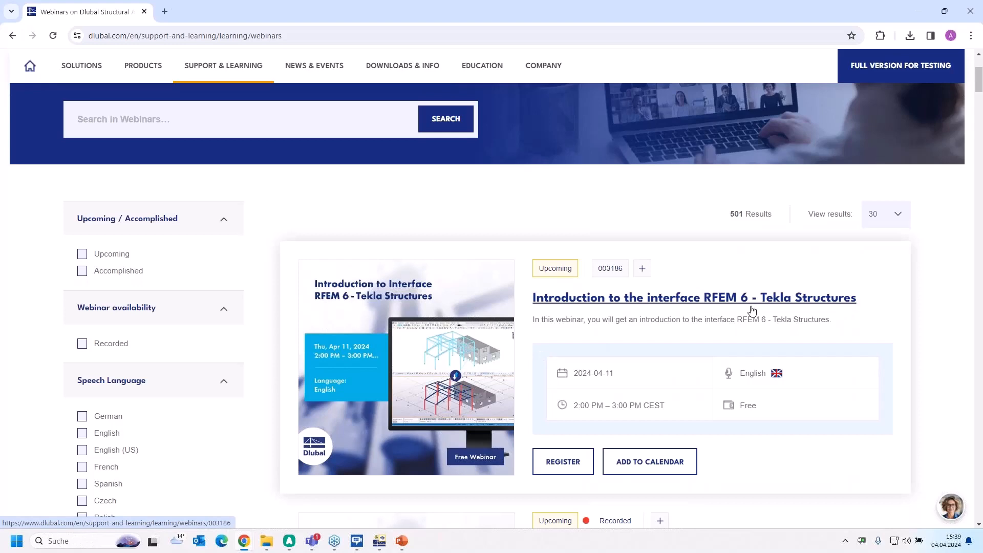
scroll(750, 315, down, 1)
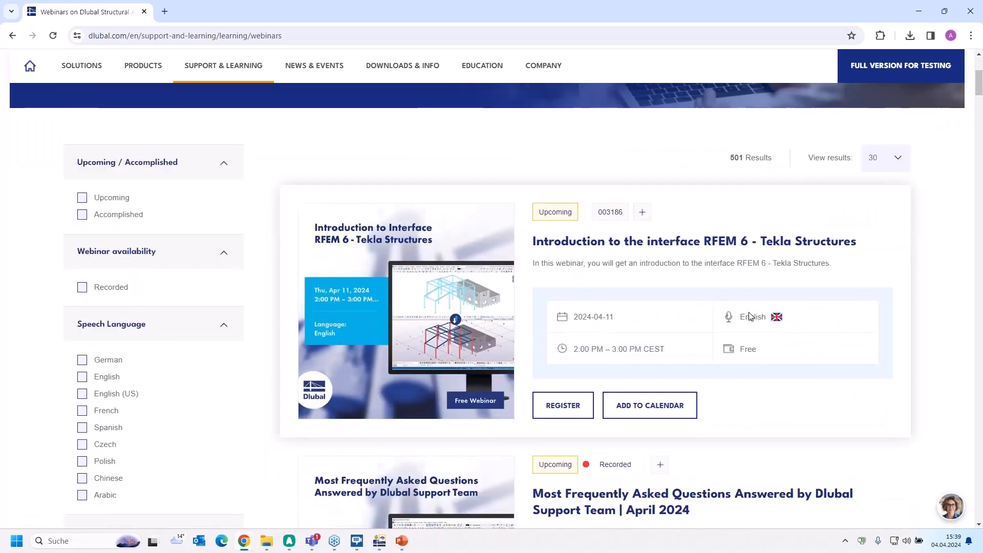
scroll(817, 259, down, 5)
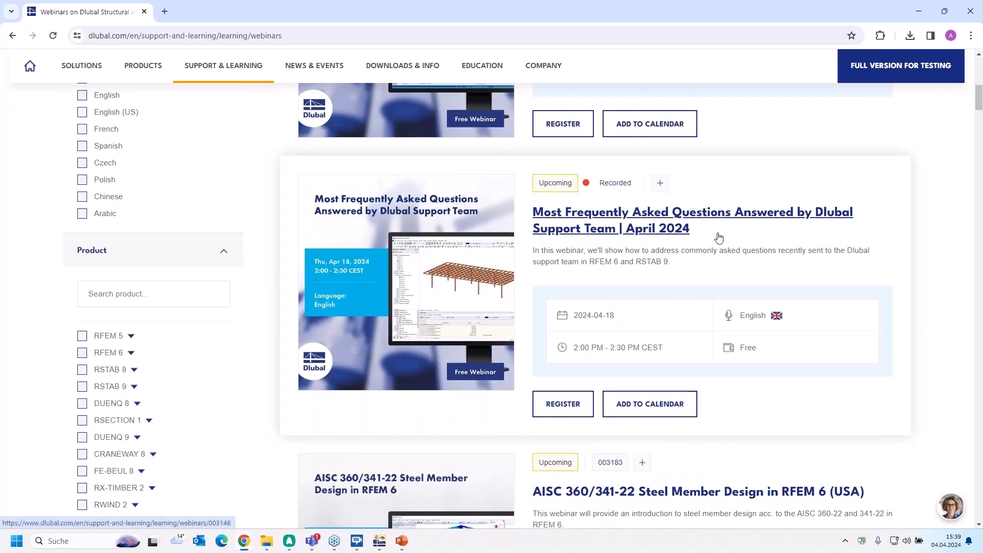
Look through the remaining upcoming webinars, down to the accomplished Linear Stability Analysis in RFEM 6 and RSTAB 9 webinar.
scroll(719, 238, down, 5)
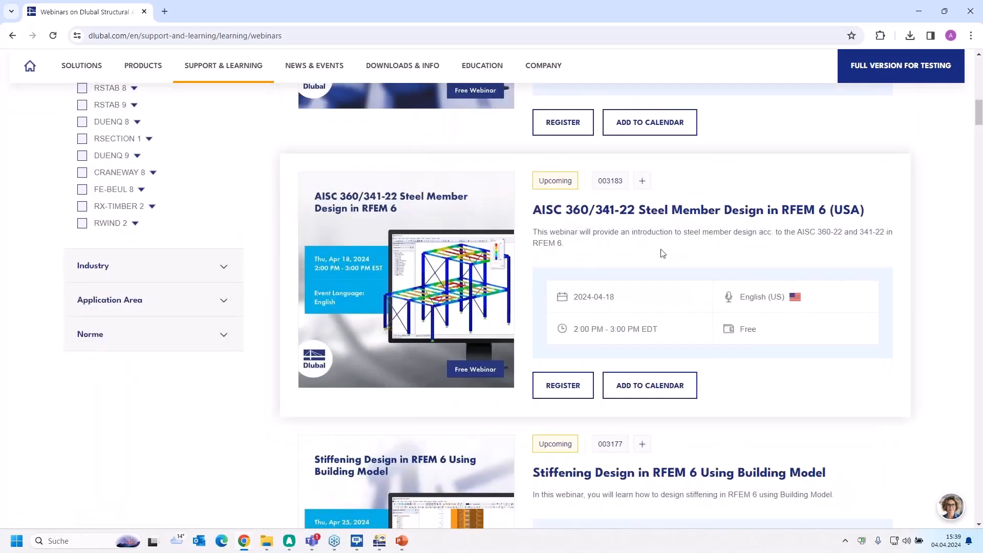
scroll(662, 253, down, 3)
scroll(662, 253, up, 3)
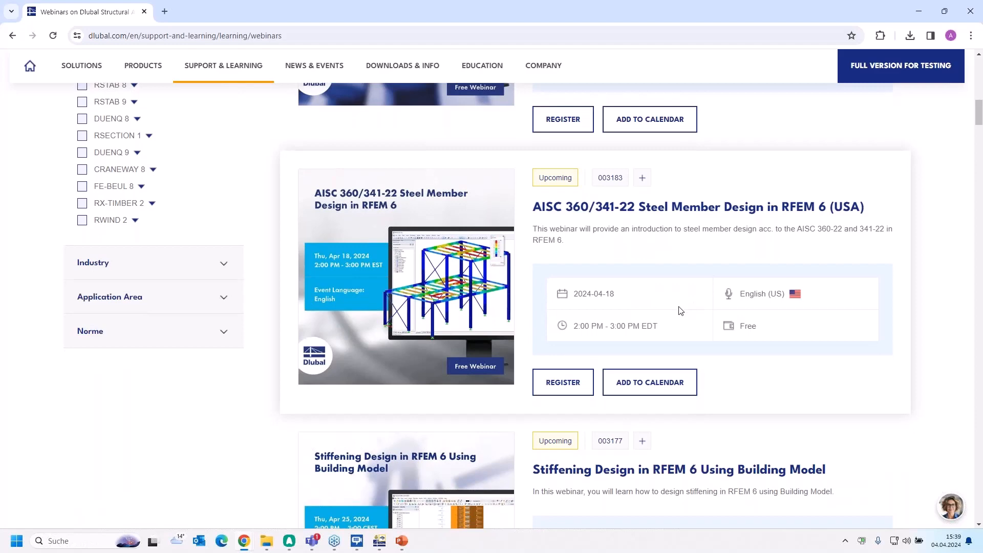
scroll(680, 311, down, 4)
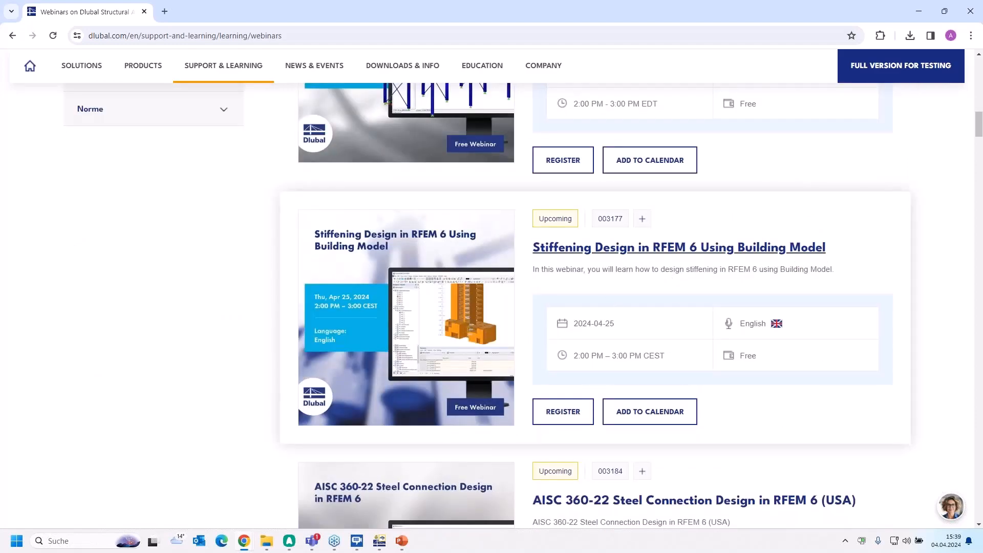
scroll(763, 290, down, 10)
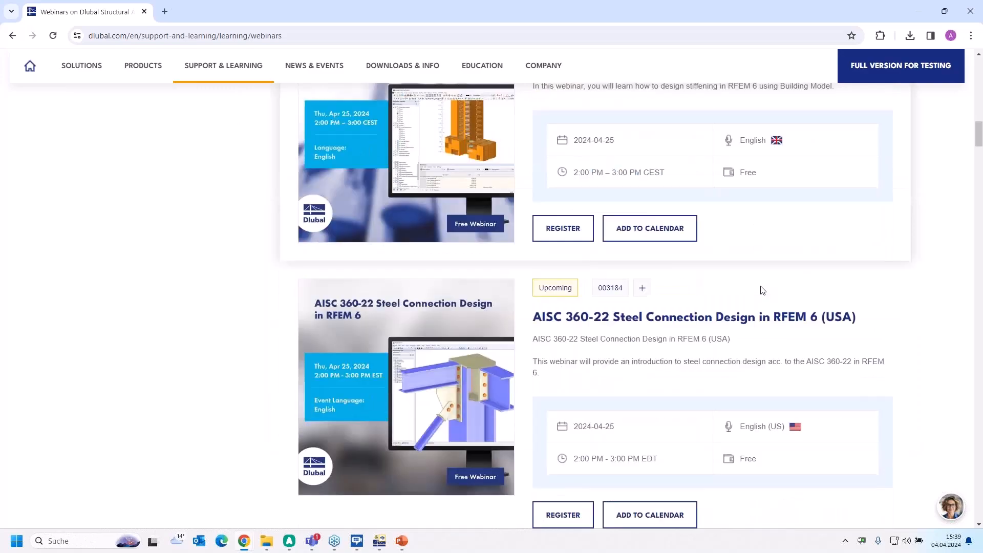
scroll(763, 290, down, 10)
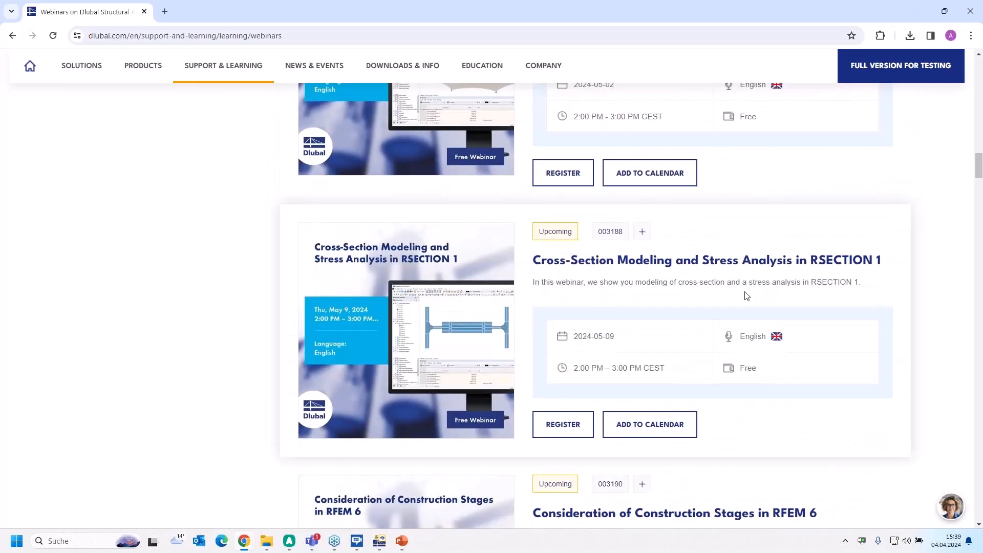
scroll(719, 308, down, 10)
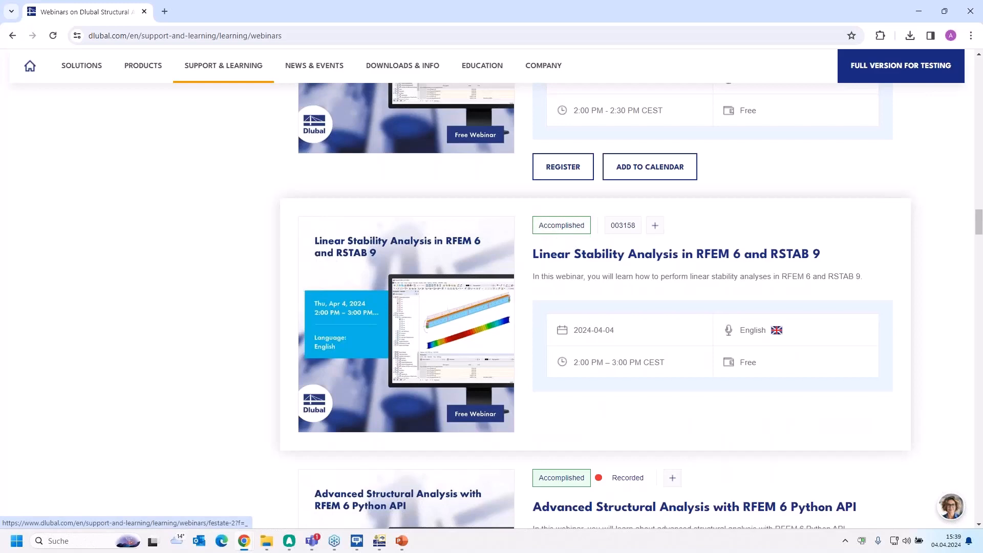
Open the page of the Linear Stability Analysis in RFEM 6 and RSTAB 9 webinar and read its description.
click(572, 255)
scroll(435, 325, down, 2)
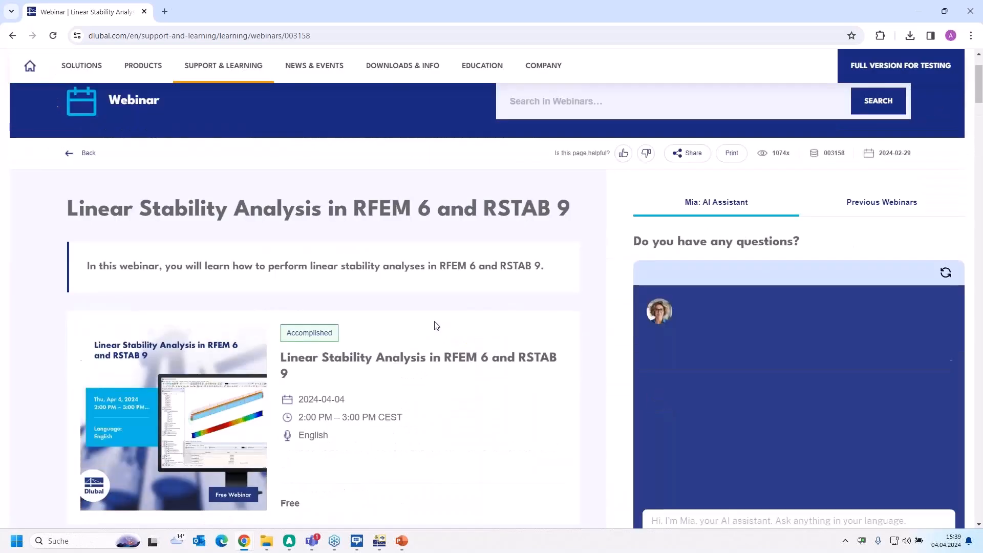
scroll(435, 326, down, 3)
scroll(425, 320, up, 1)
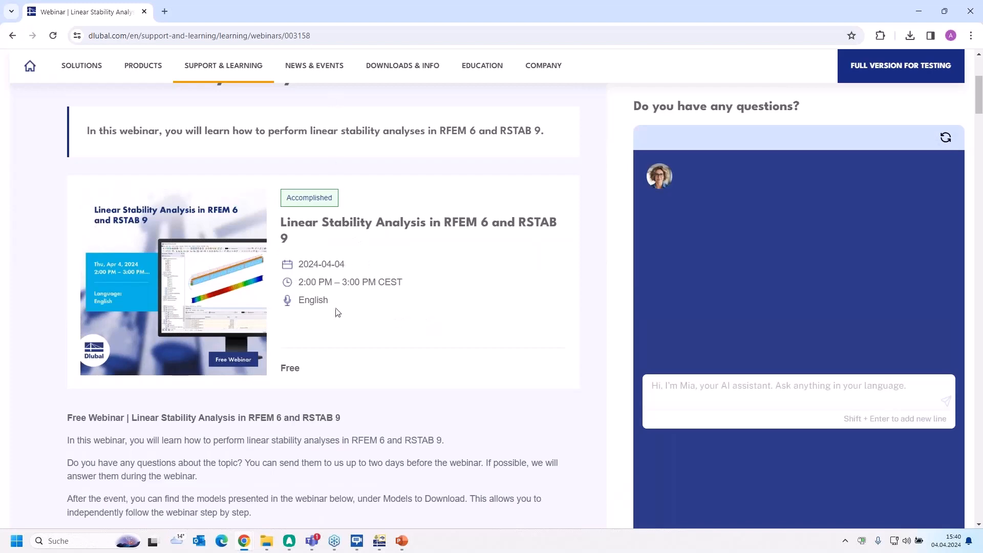
scroll(338, 314, down, 2)
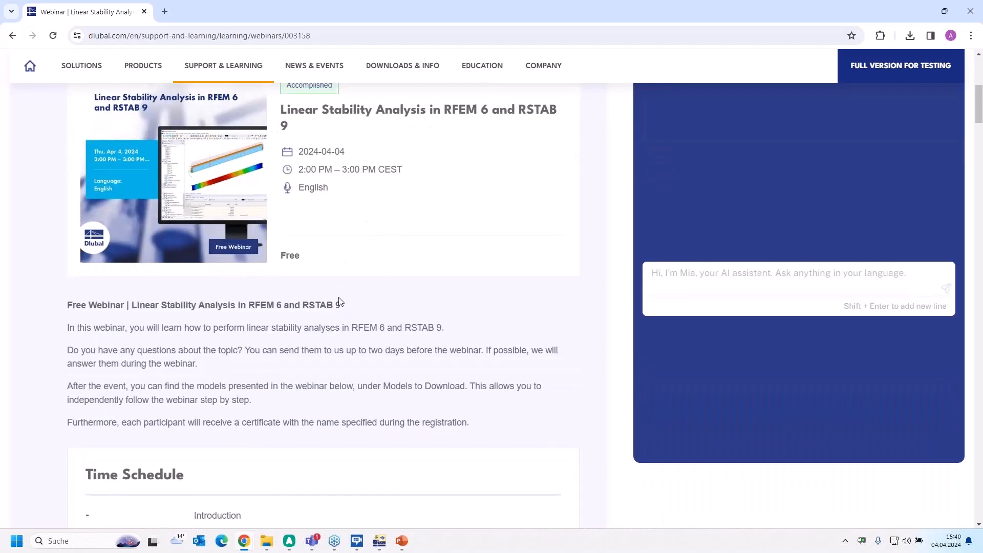
Look past the webinar's speakers, links, events and videos to find the Models to Download section.
scroll(339, 302, down, 15)
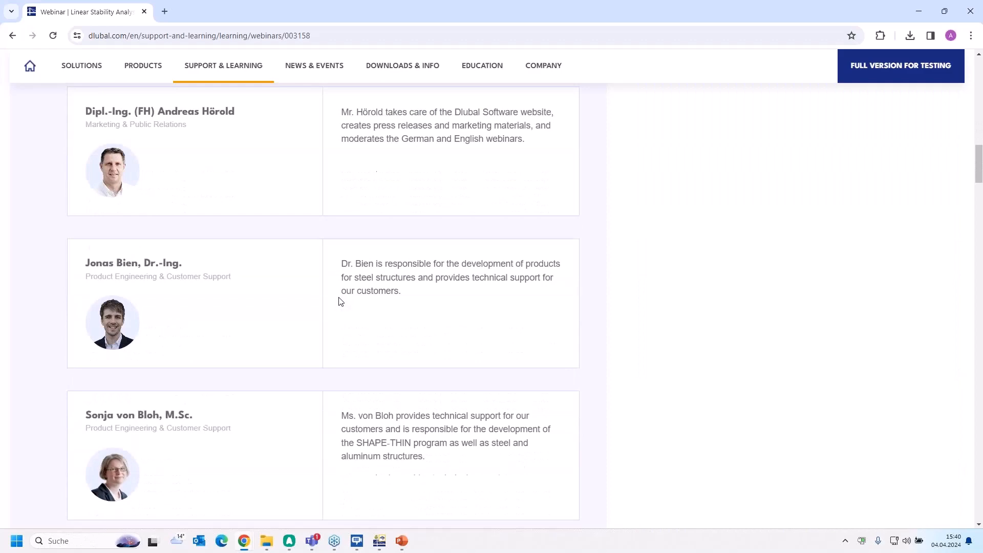
scroll(340, 301, up, 6)
scroll(340, 302, down, 10)
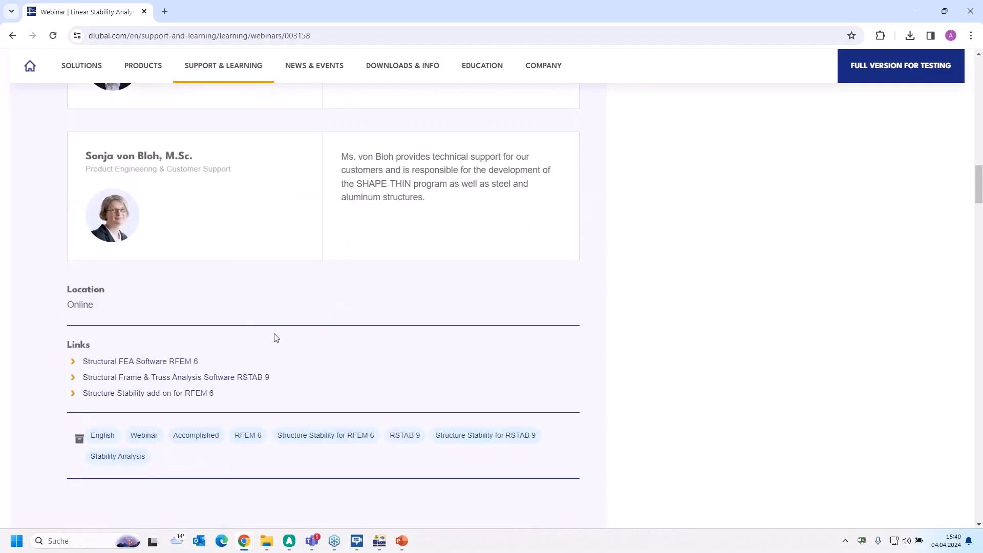
scroll(277, 338, down, 2)
scroll(276, 337, down, 12)
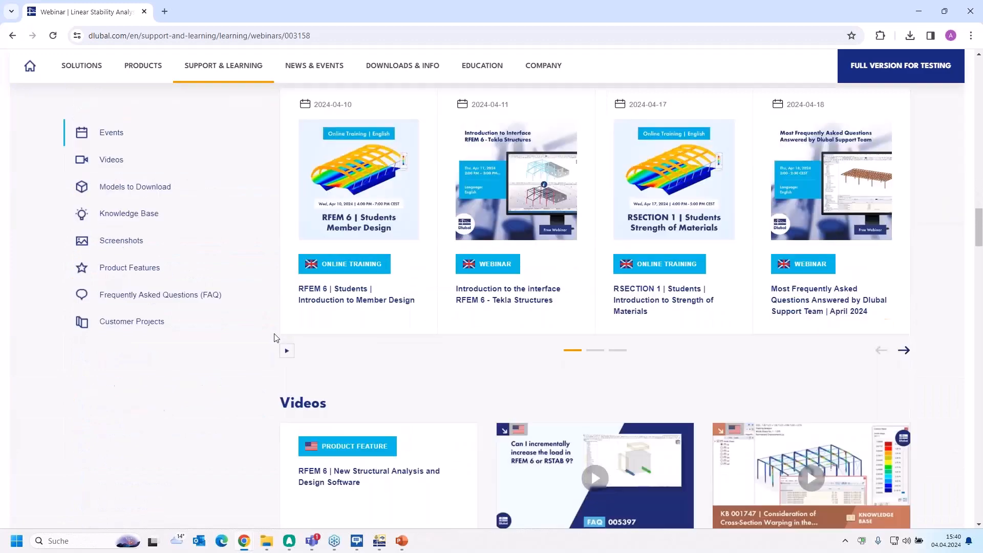
scroll(455, 394, down, 1)
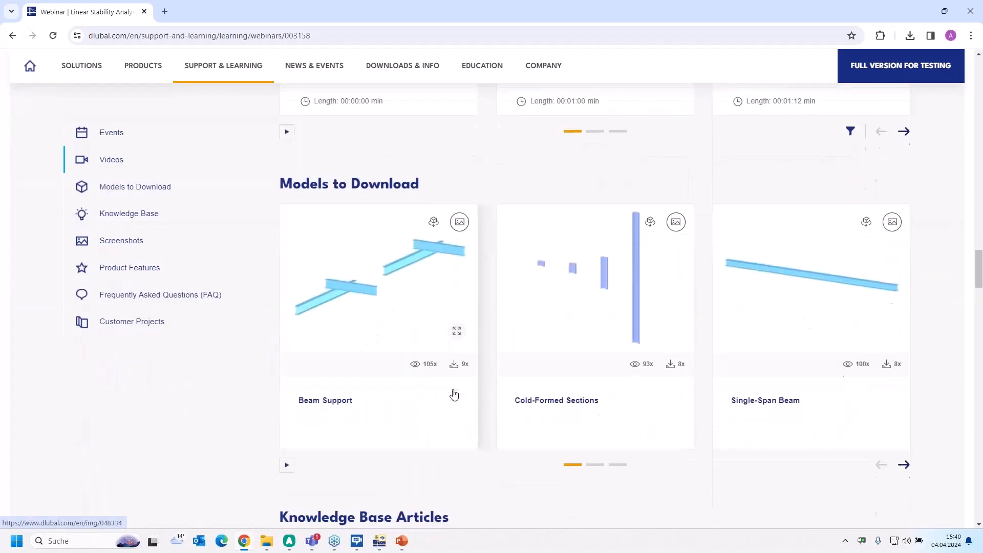